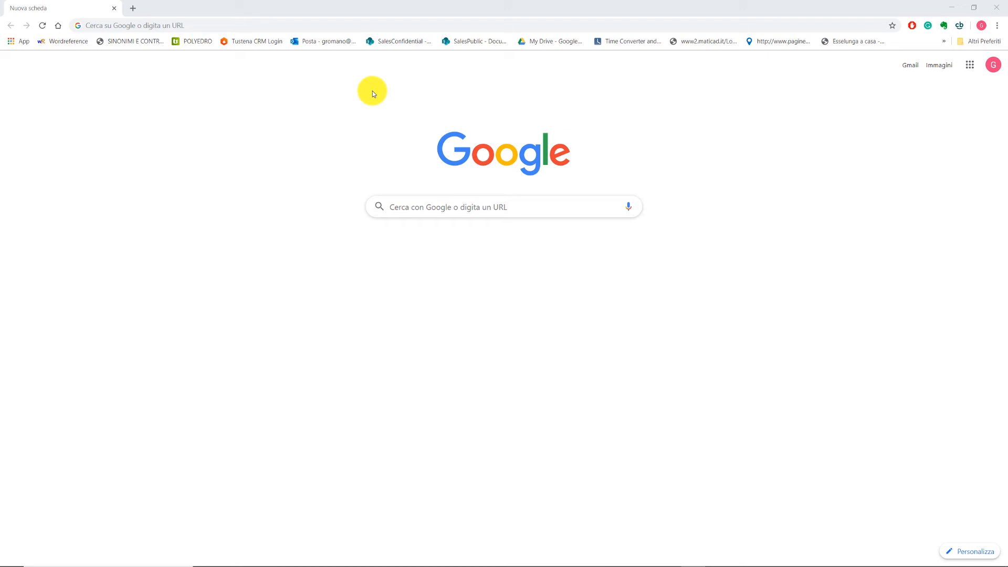
- Load the English DomuS3D support site at support.domus3d.com/hc/en-gb in Chrome
left_click(331, 26)
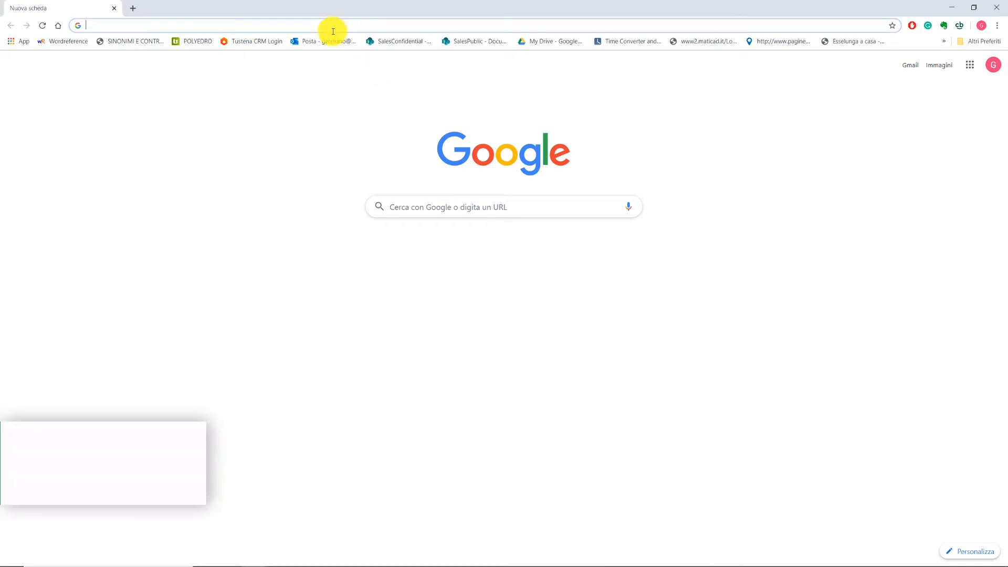
type("suppo")
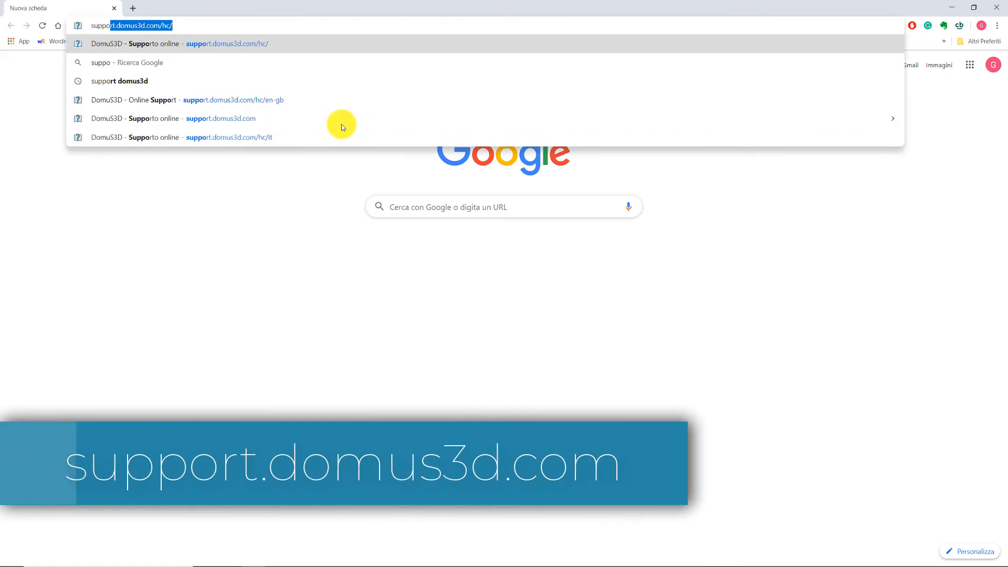
type("rt")
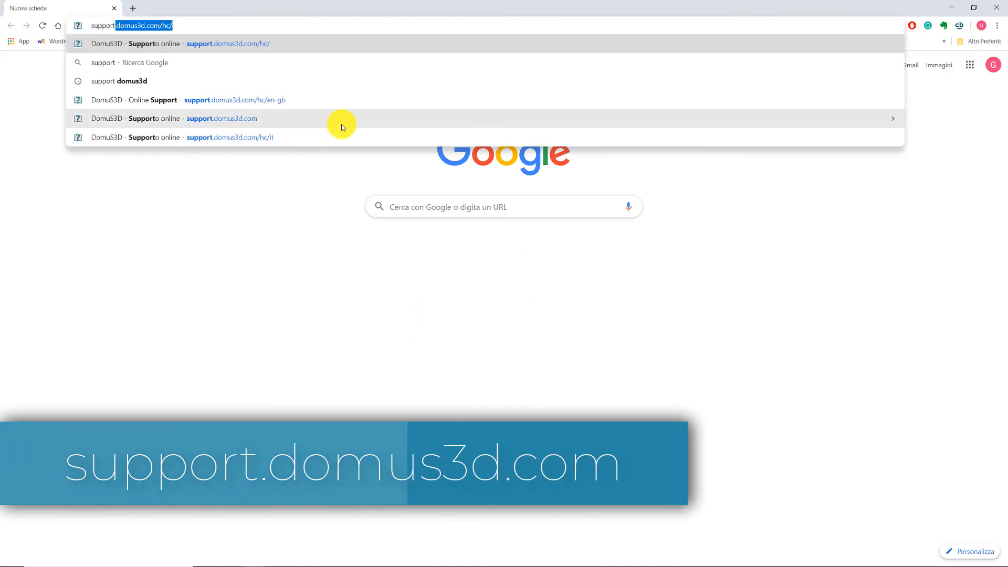
type(".domu")
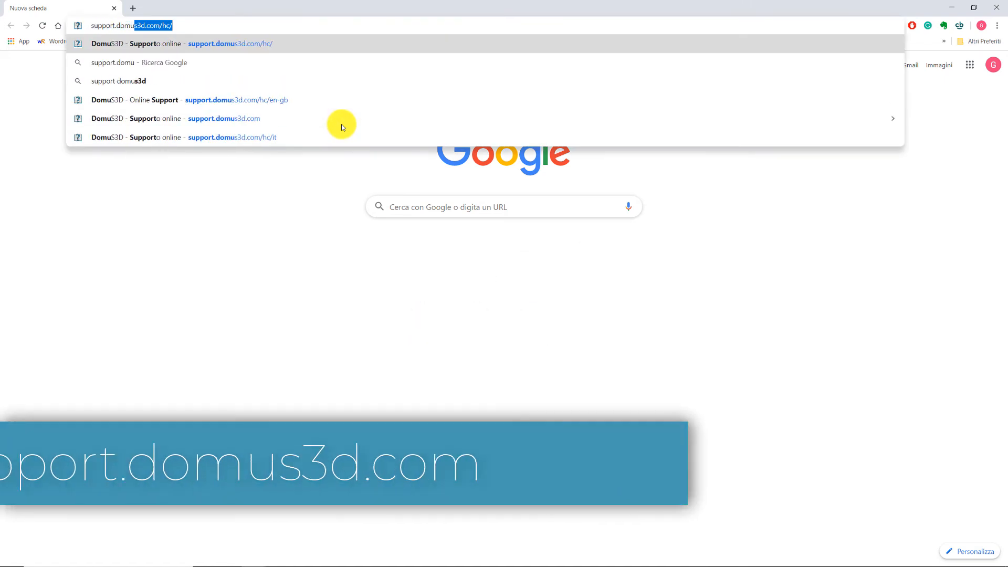
type("s3d")
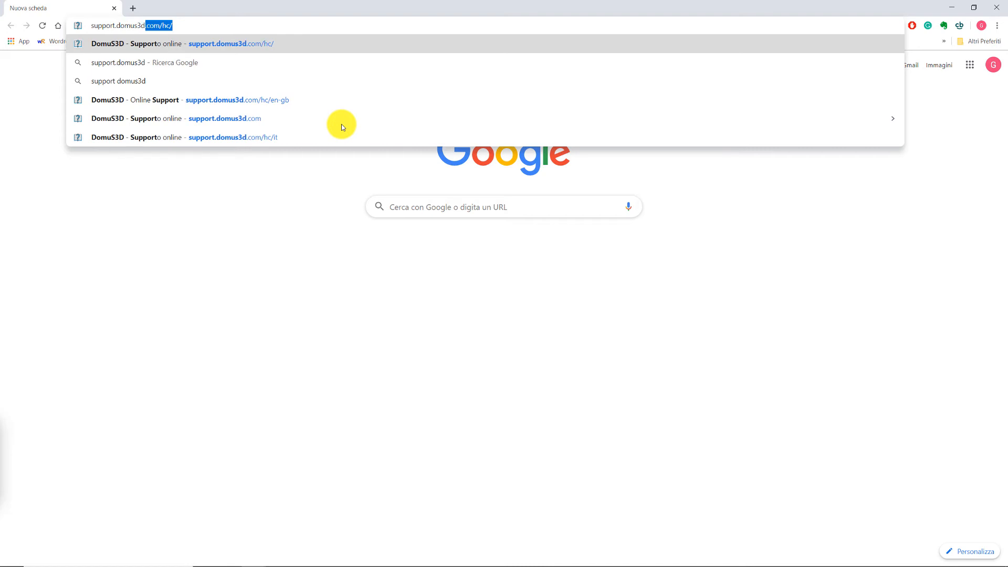
type(".com")
key("Down")
key("Down")
key("Down")
key("Down")
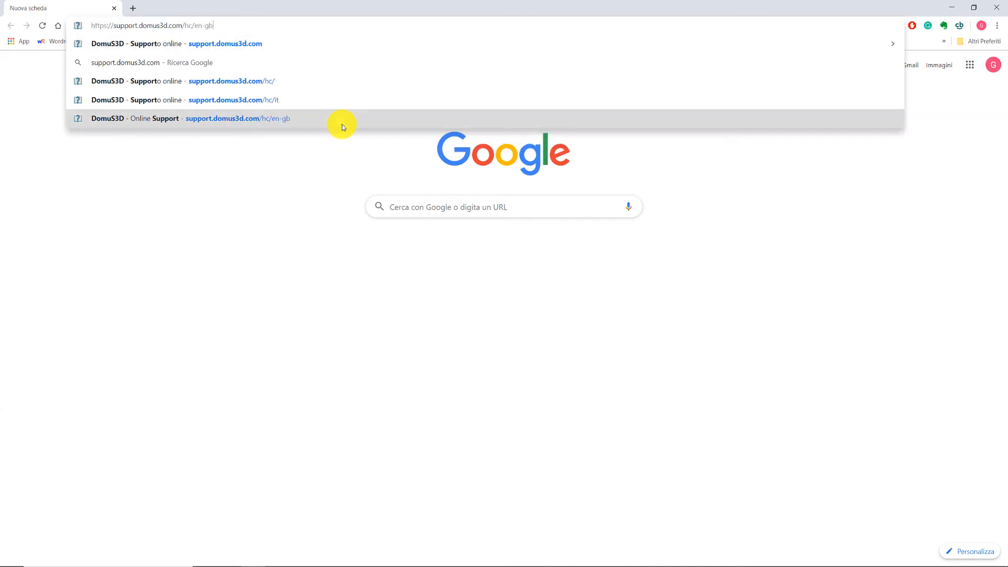
key("Return")
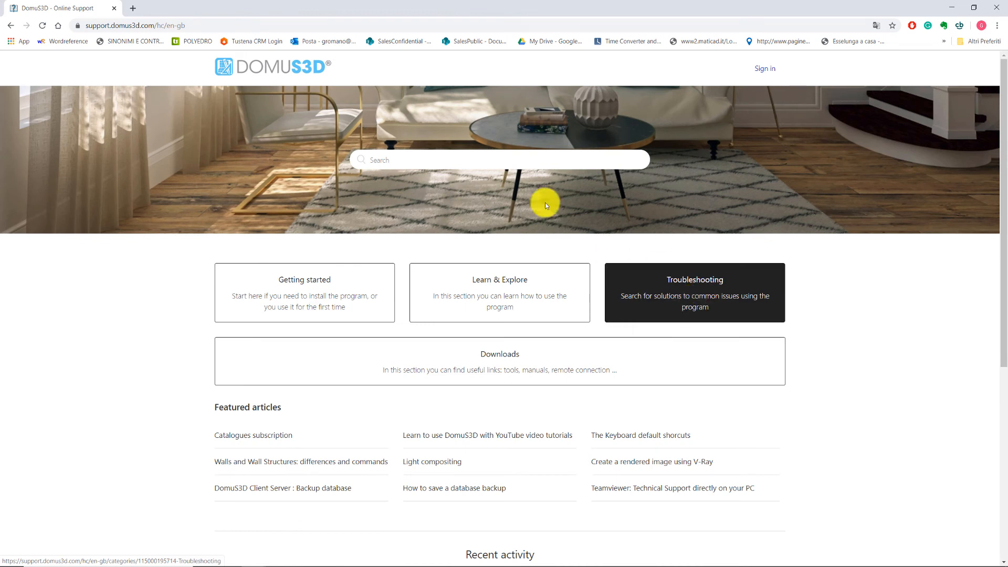
- Search the support articles for 'lights' and read through the Artificial lights article
left_click(476, 160)
type("lights")
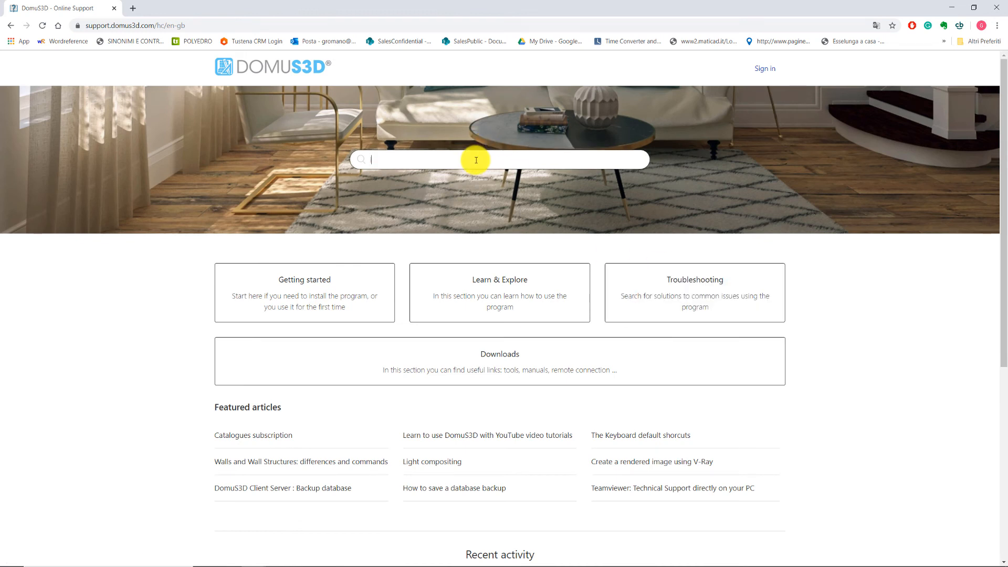
key("Return")
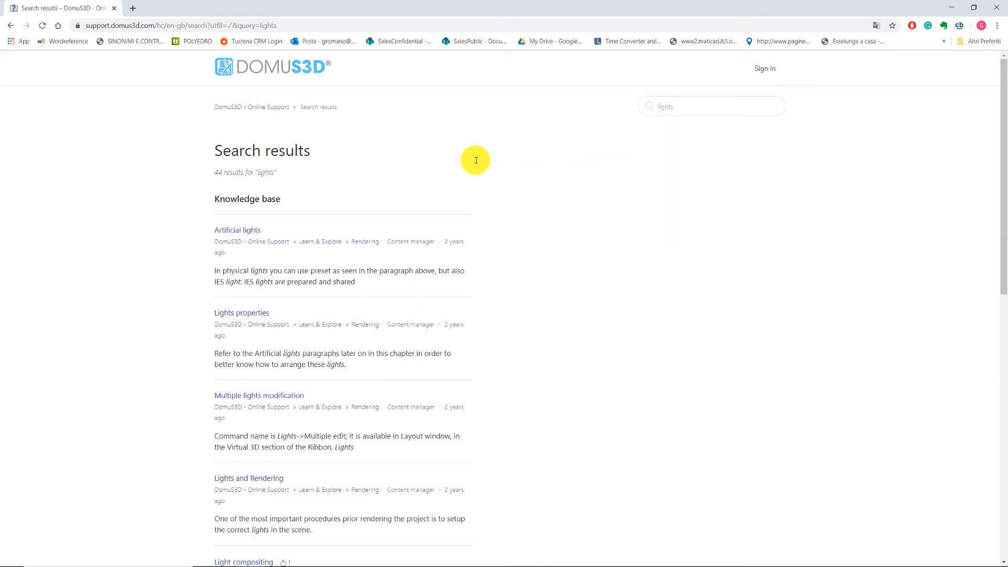
left_click(241, 236)
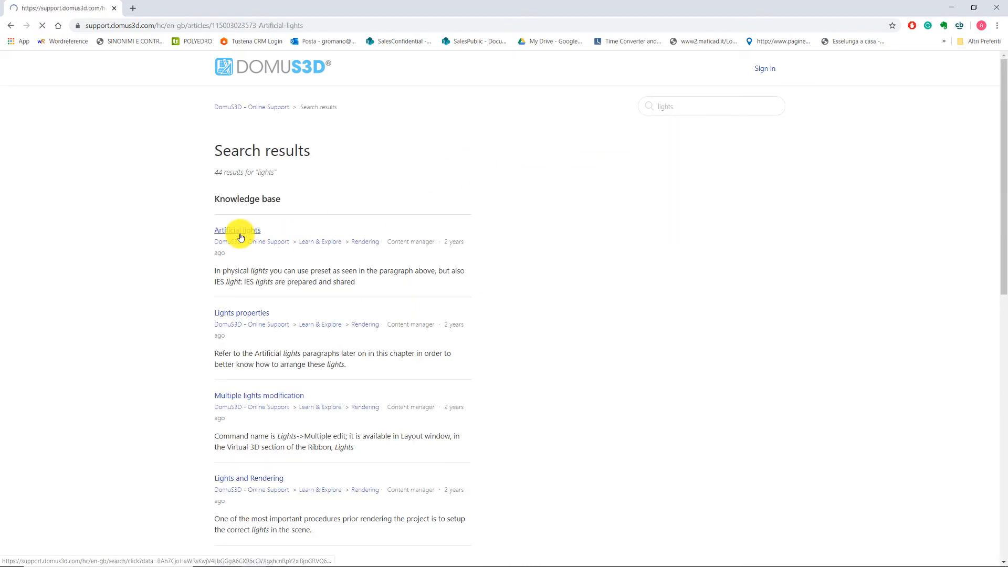
scroll(575, 288, "down", 3)
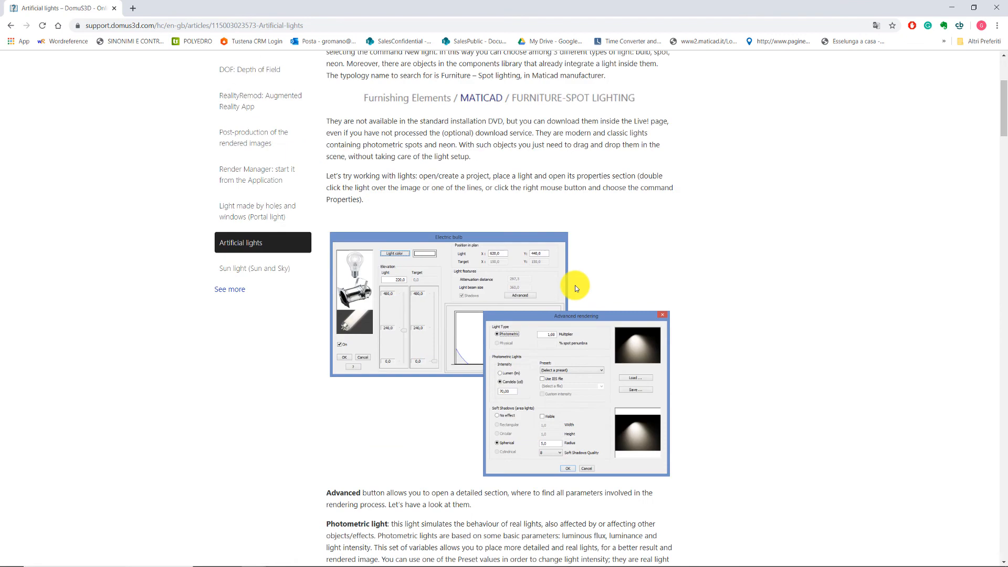
scroll(575, 288, "down", 2)
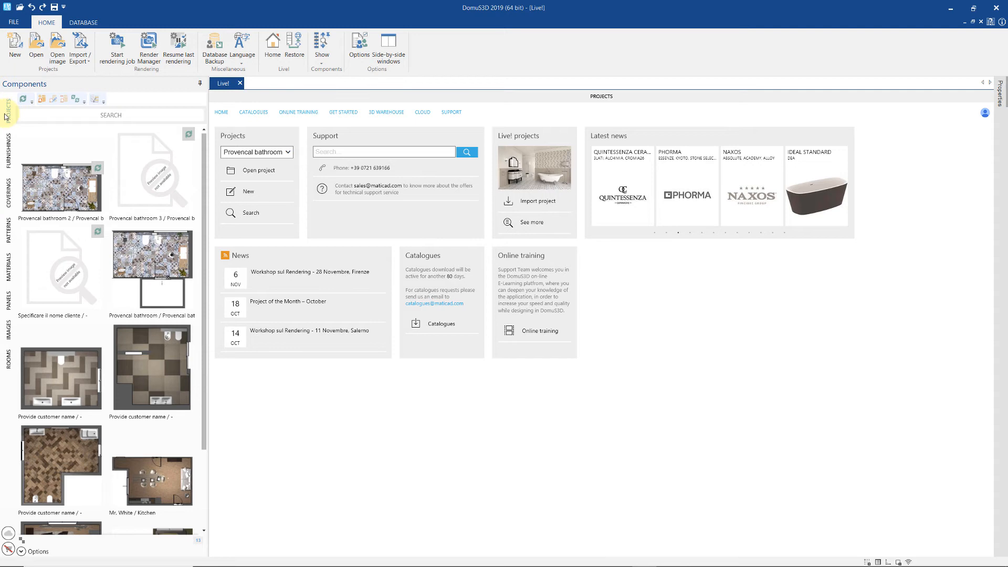
- Browse the Furnishings, Coverings, Patterns, Materials, Panels and Images libraries, ending on Rooms 1–7
left_click(8, 158)
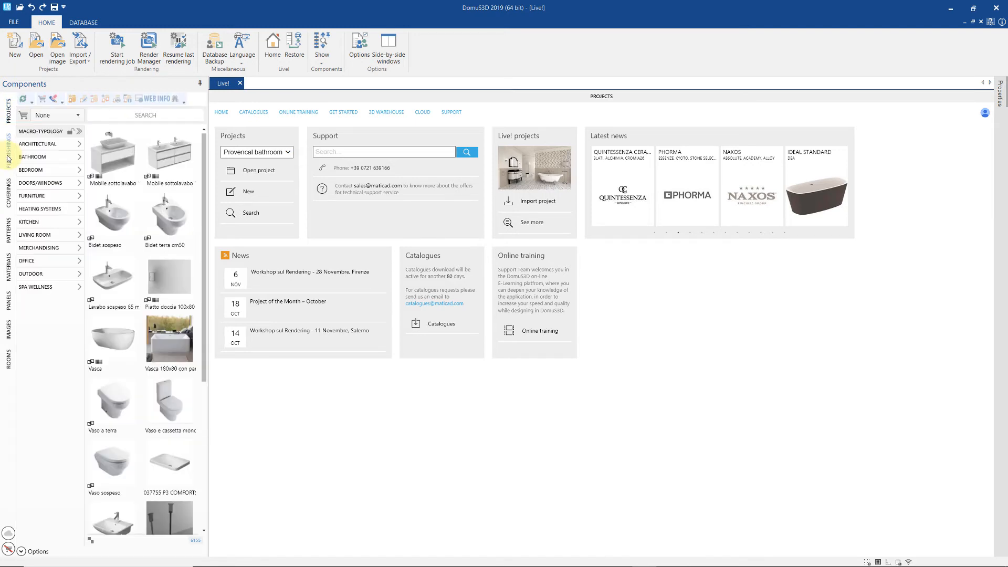
left_click(10, 193)
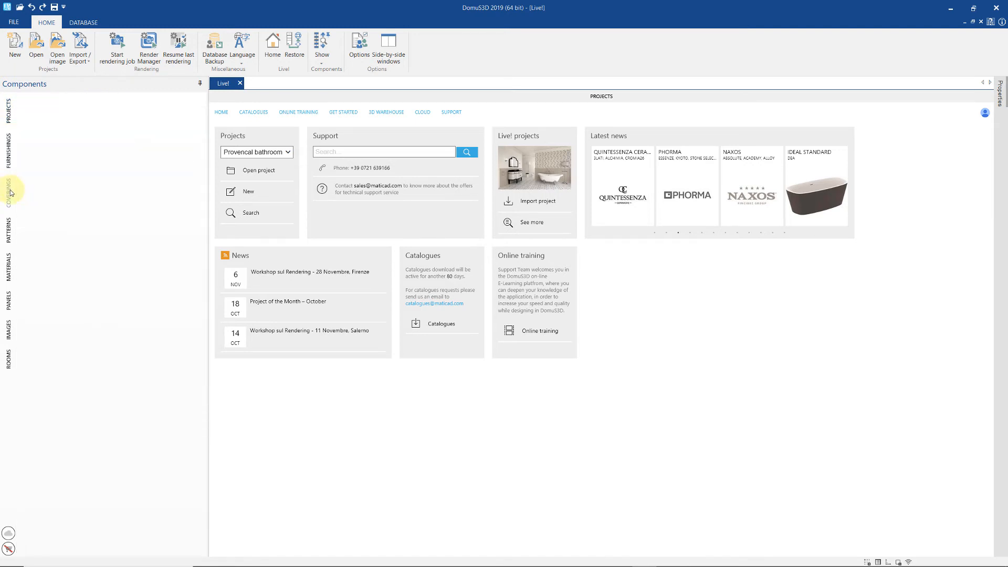
left_click(9, 231)
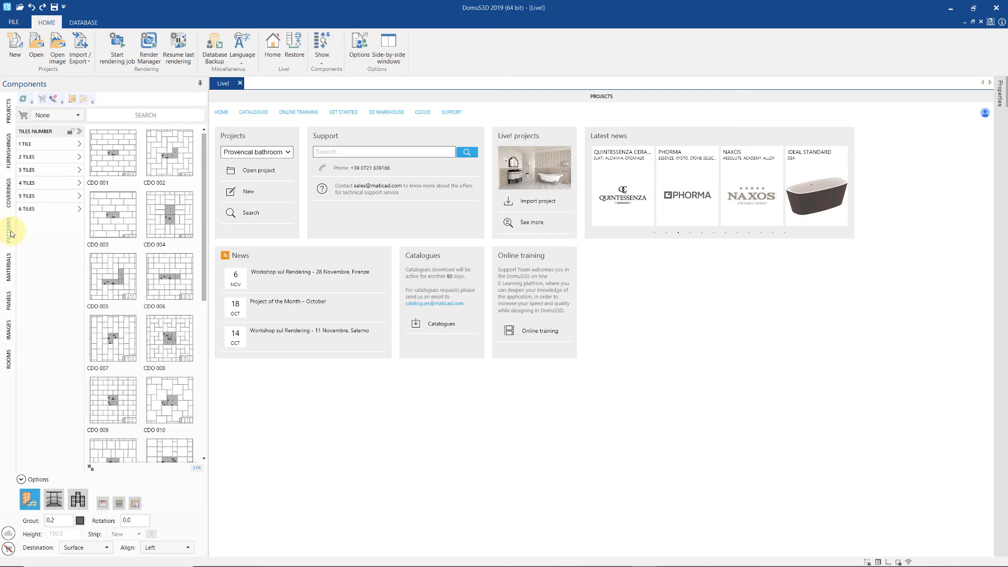
left_click(9, 262)
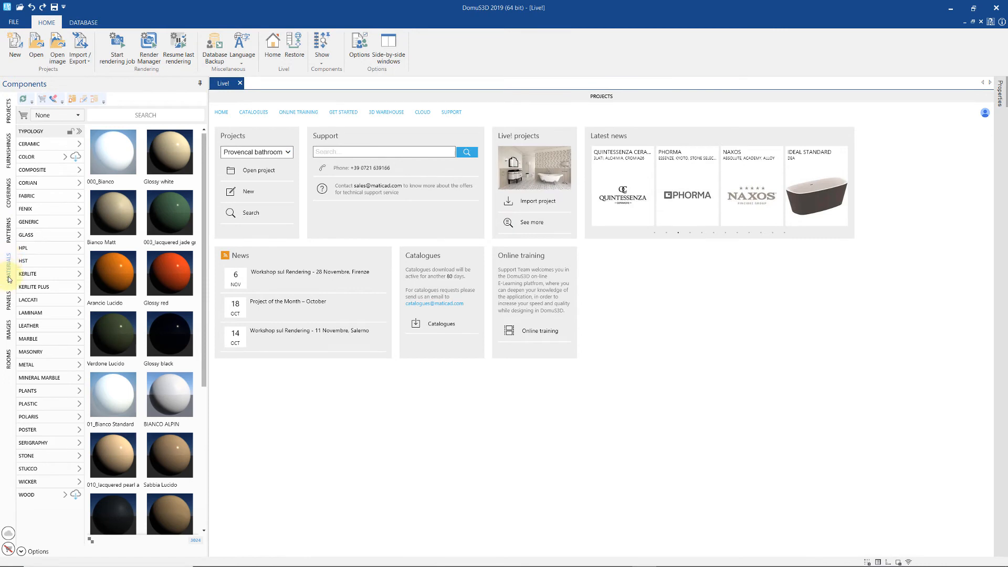
left_click(9, 301)
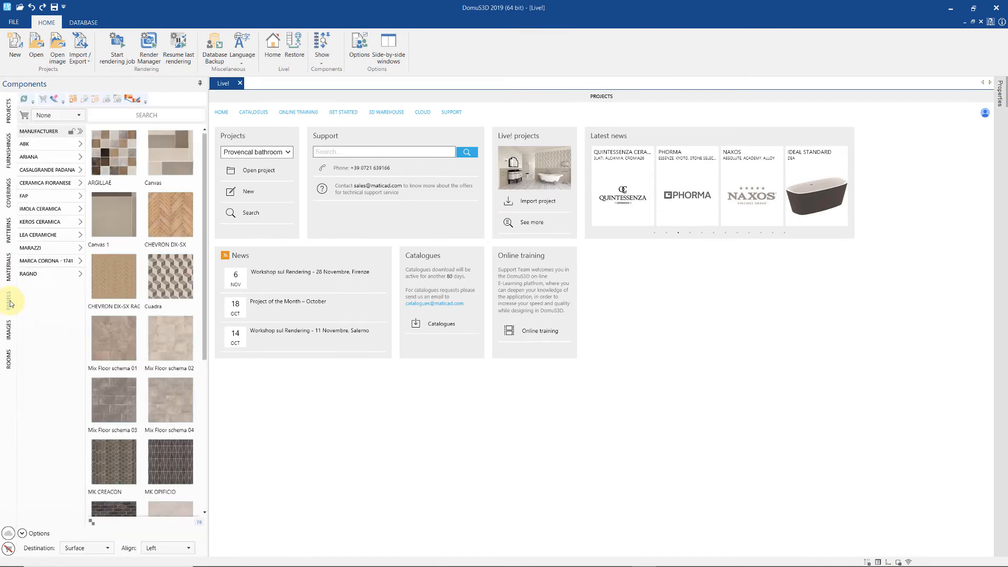
left_click(10, 330)
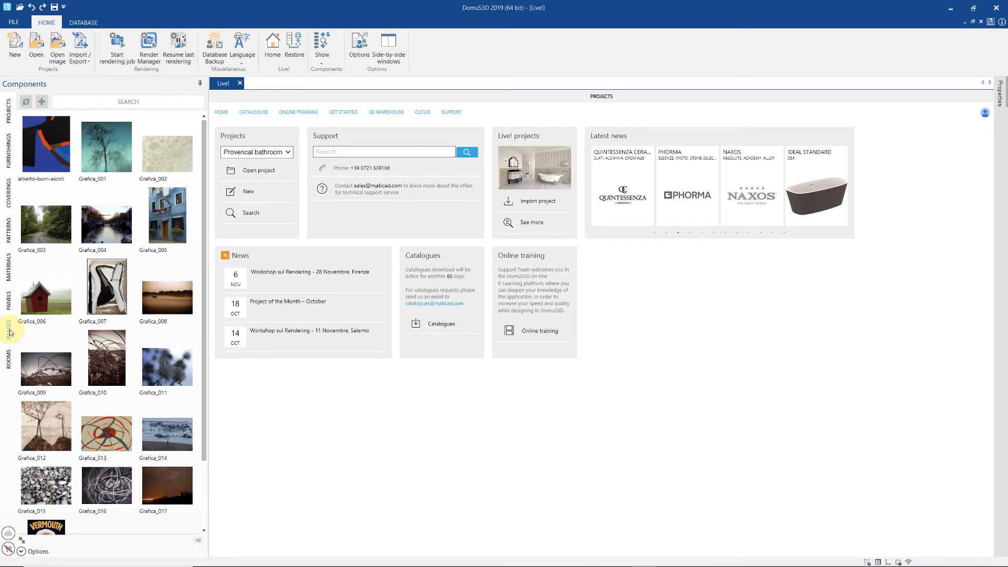
left_click(7, 358)
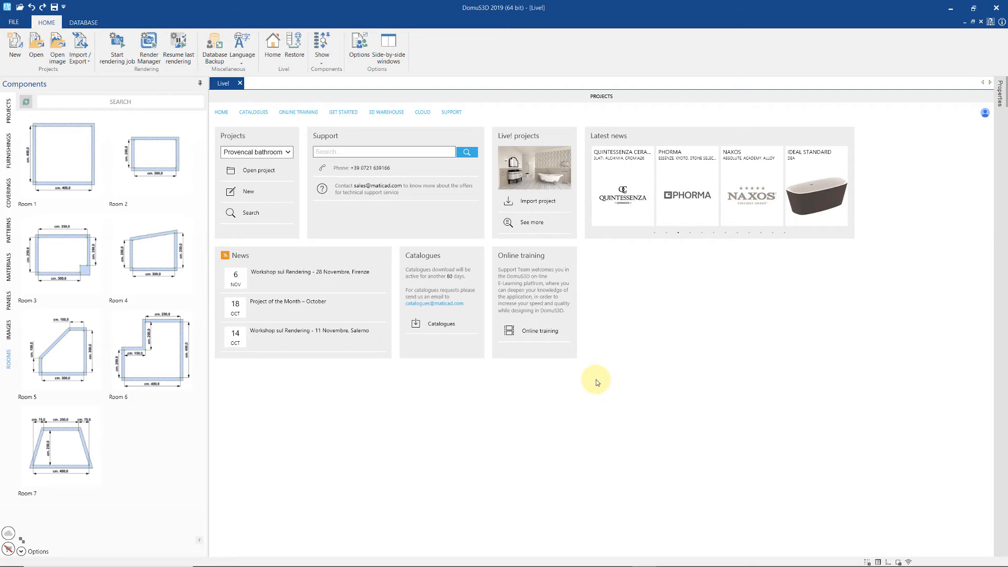
- Page through the Latest news items, then show the Catalogues list of coverings manufacturers
left_click(690, 232)
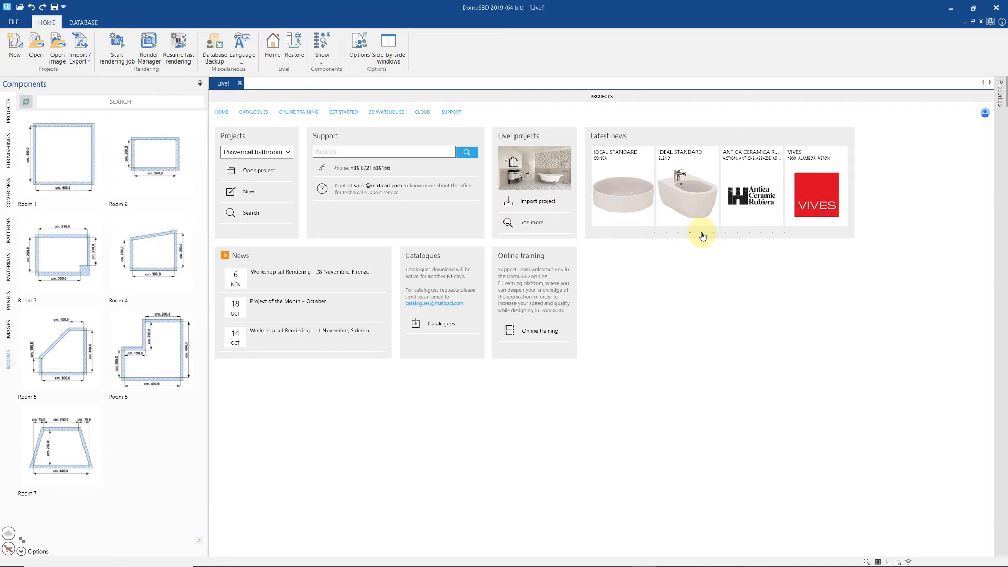
left_click(702, 233)
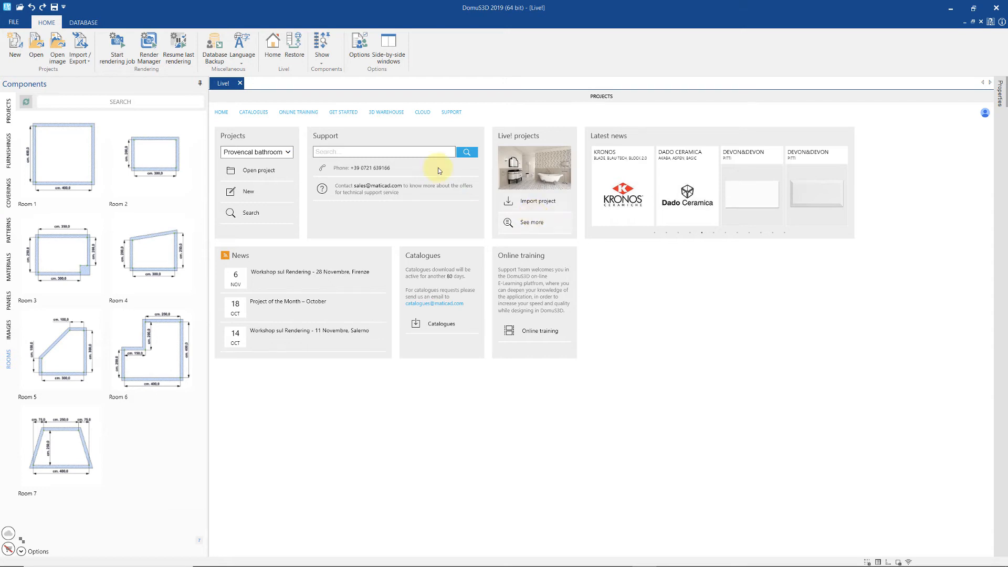
left_click(261, 115)
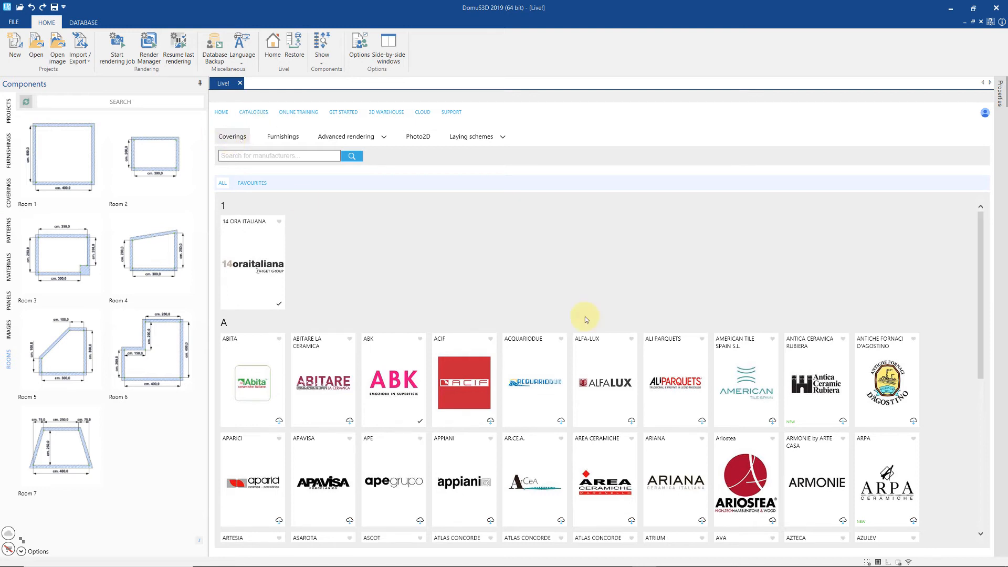
- Filter the manufacturer catalogues by 'florida' and open the Florida Tile catalogue
scroll(585, 316, "down", 5)
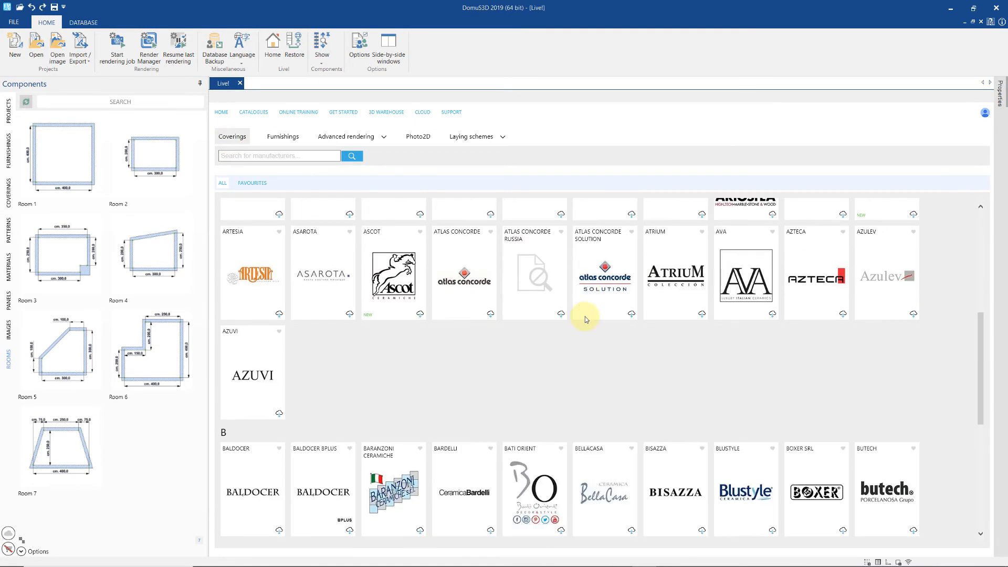
scroll(586, 319, "down", 8)
scroll(586, 319, "down", 3)
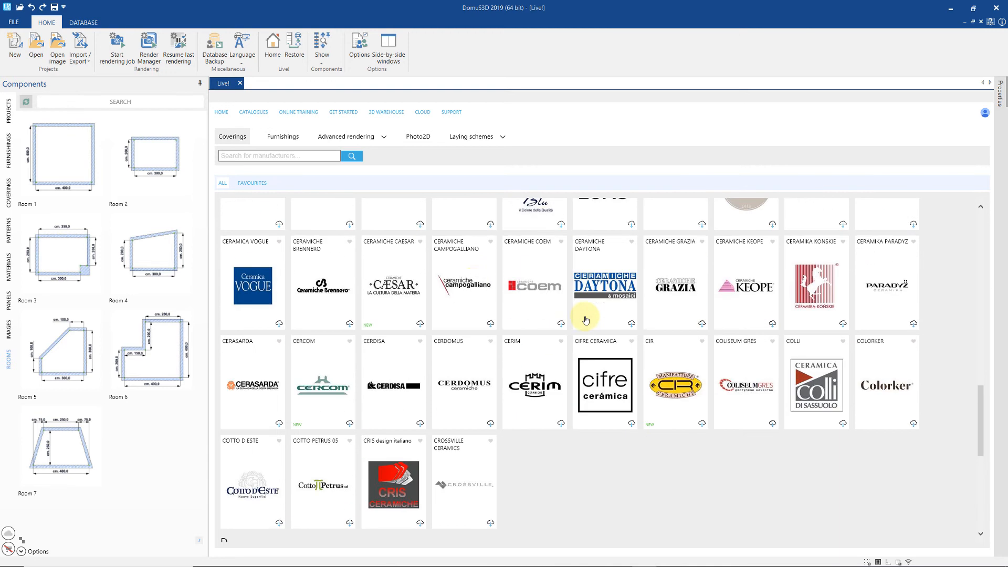
left_click(305, 159)
type("florida")
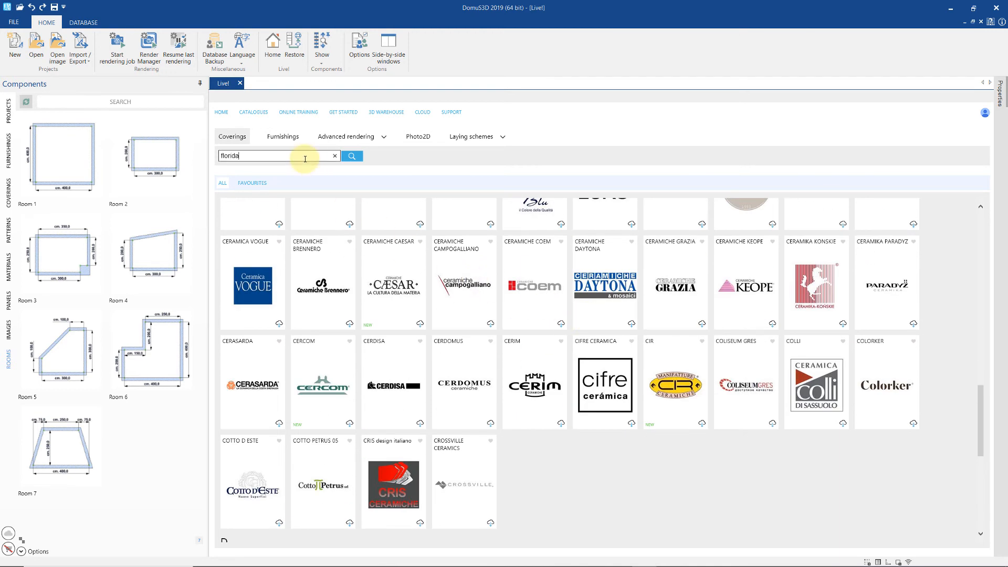
key("Return")
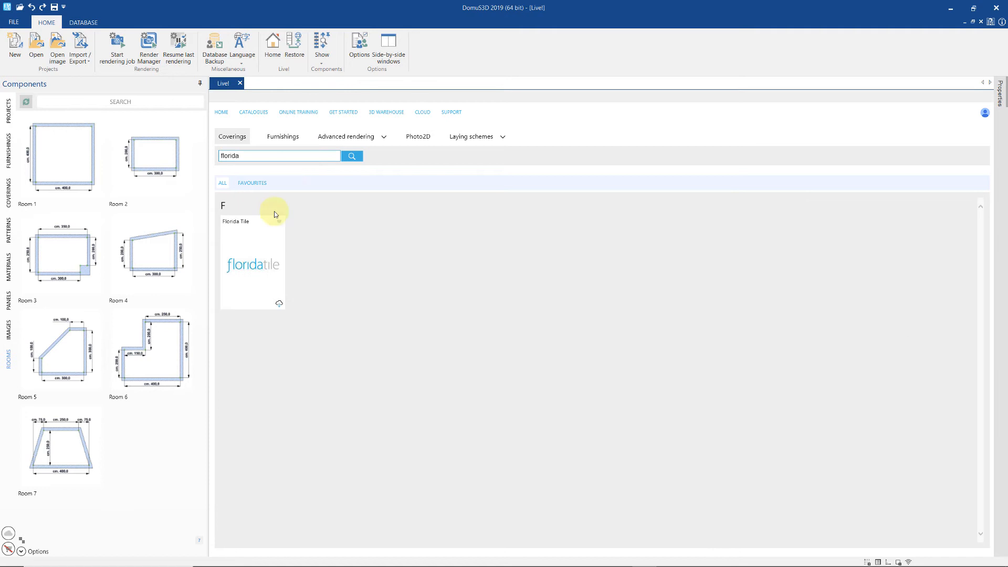
left_click(257, 272)
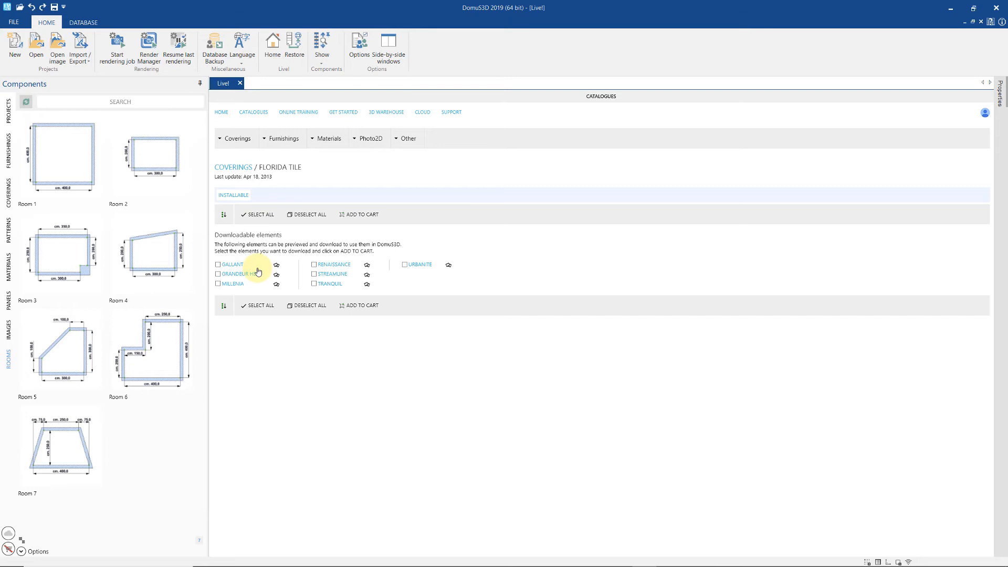
- Add the GALLANT and URBANITE coverings to the cart
left_click(218, 264)
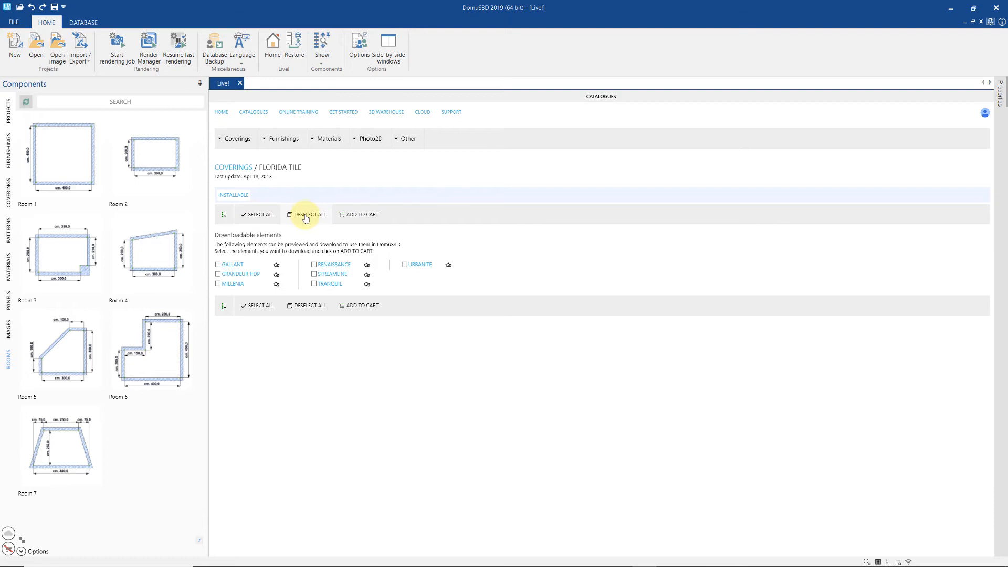
left_click(405, 266)
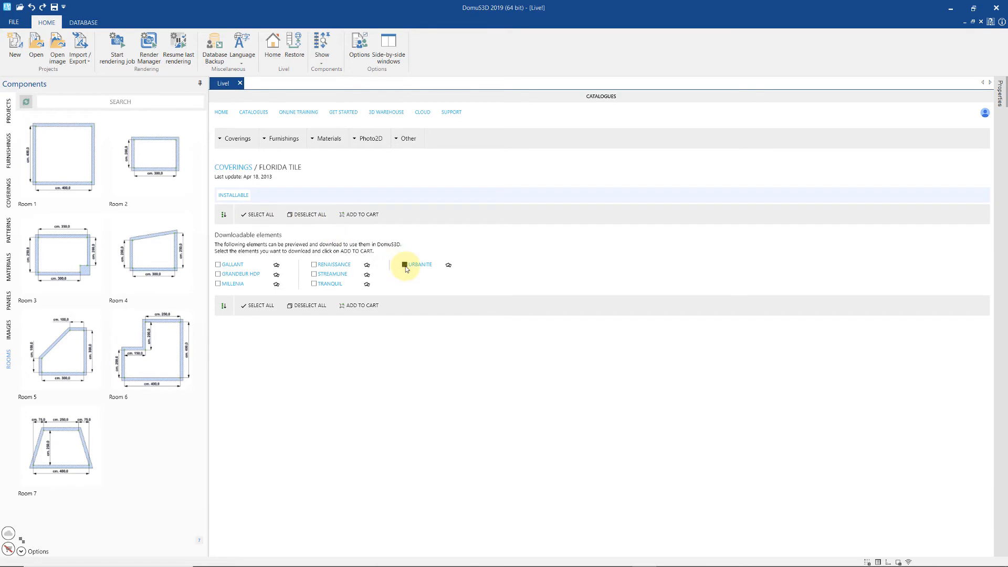
left_click(363, 215)
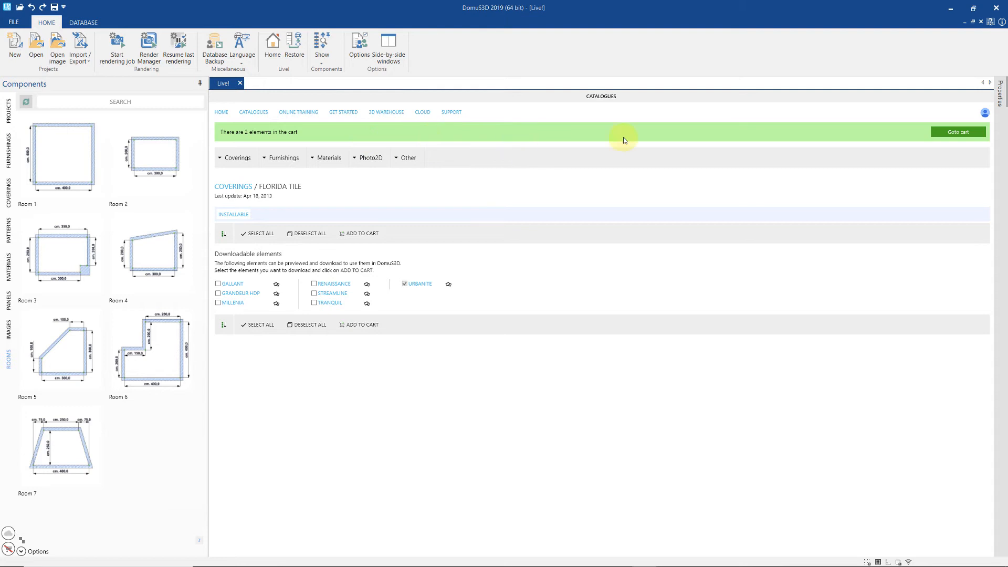
- Import the Coverings (1) items from the Live! cart
left_click(940, 131)
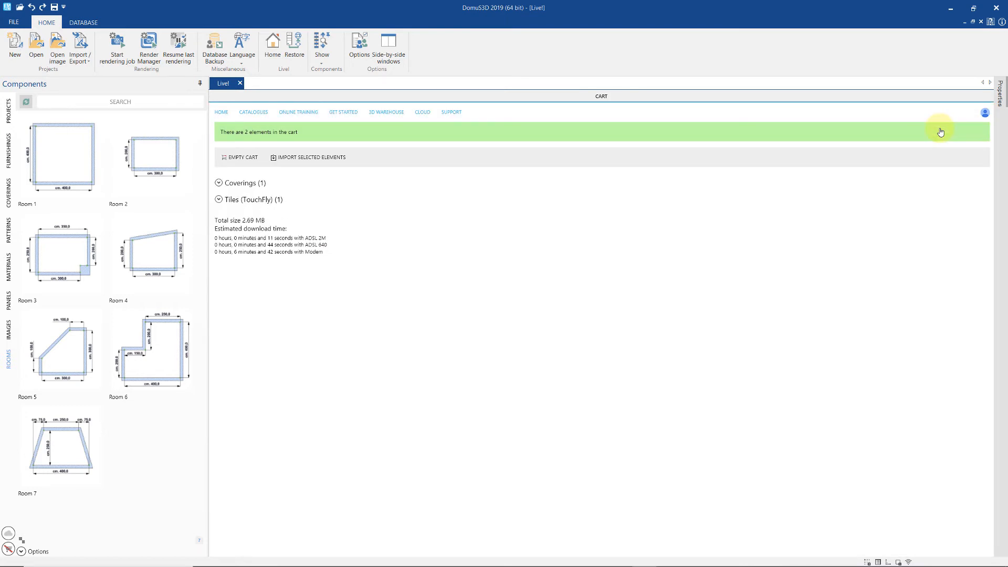
left_click(219, 184)
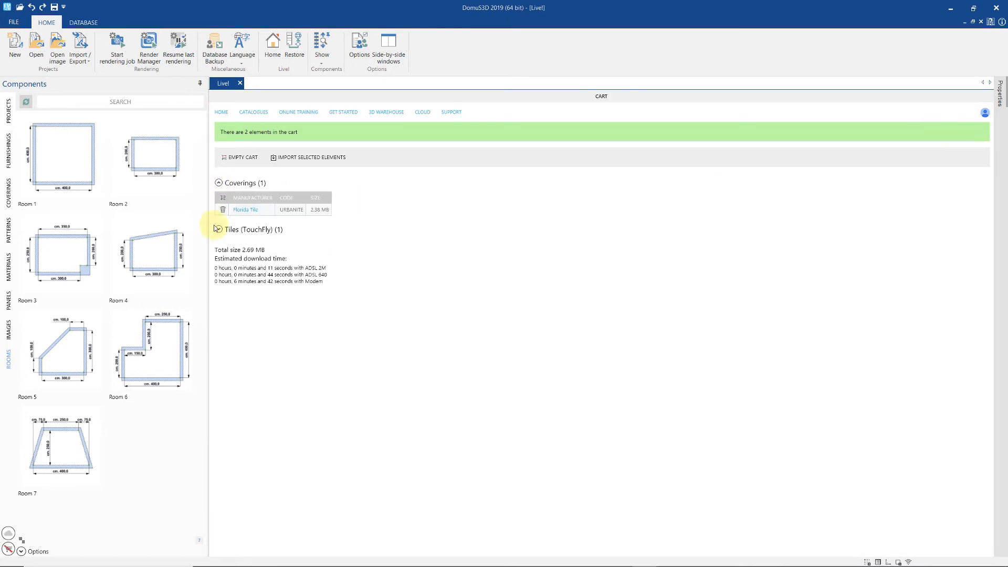
left_click(296, 160)
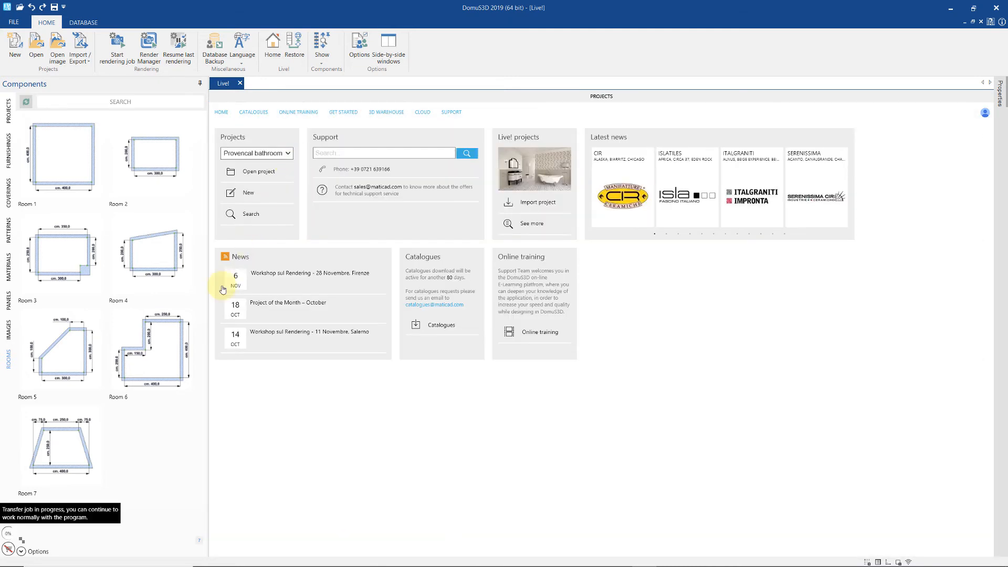
- Wait for the Florida Tile download in the LIVE! downloads list, then install it
left_click(7, 538)
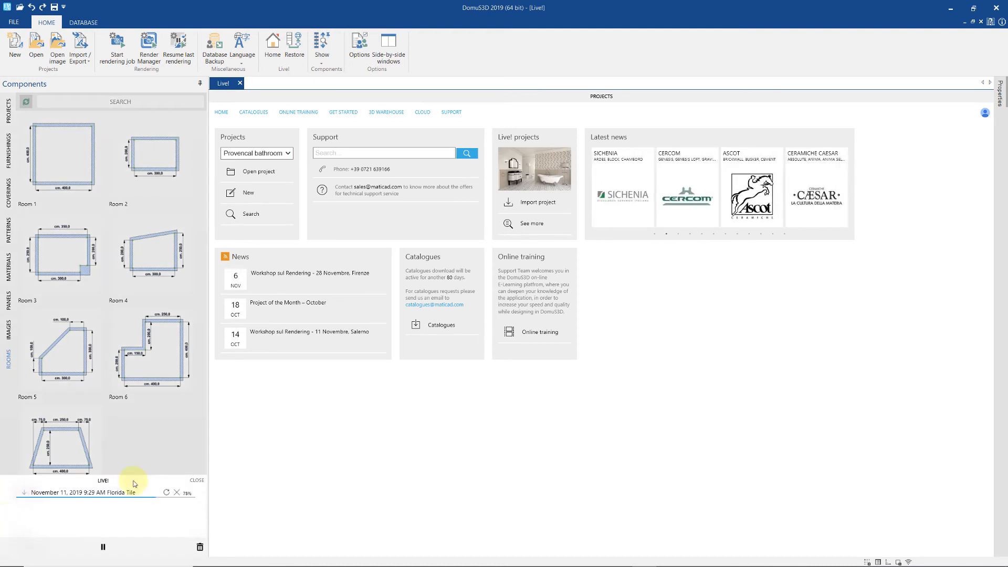
left_click(190, 446)
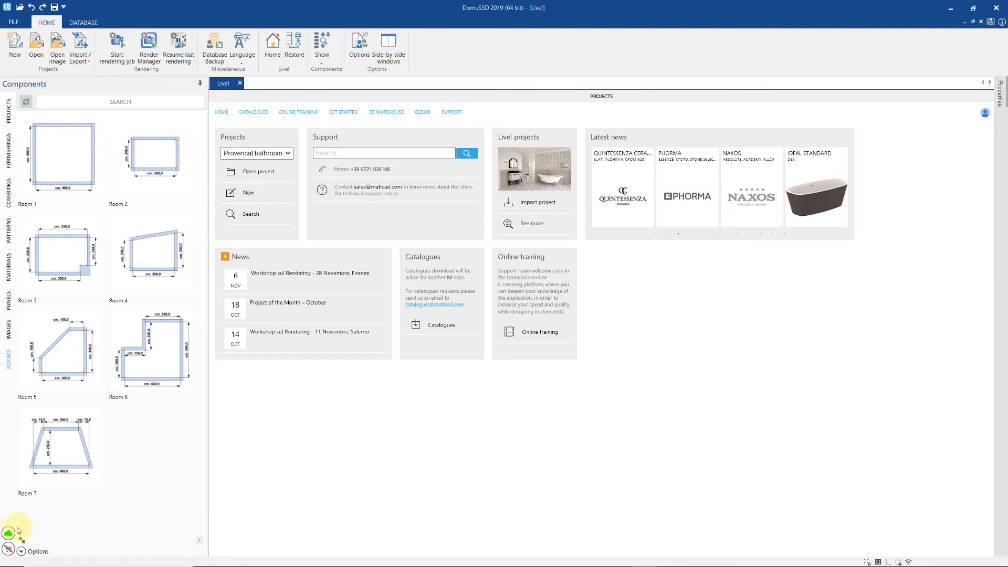
left_click(8, 533)
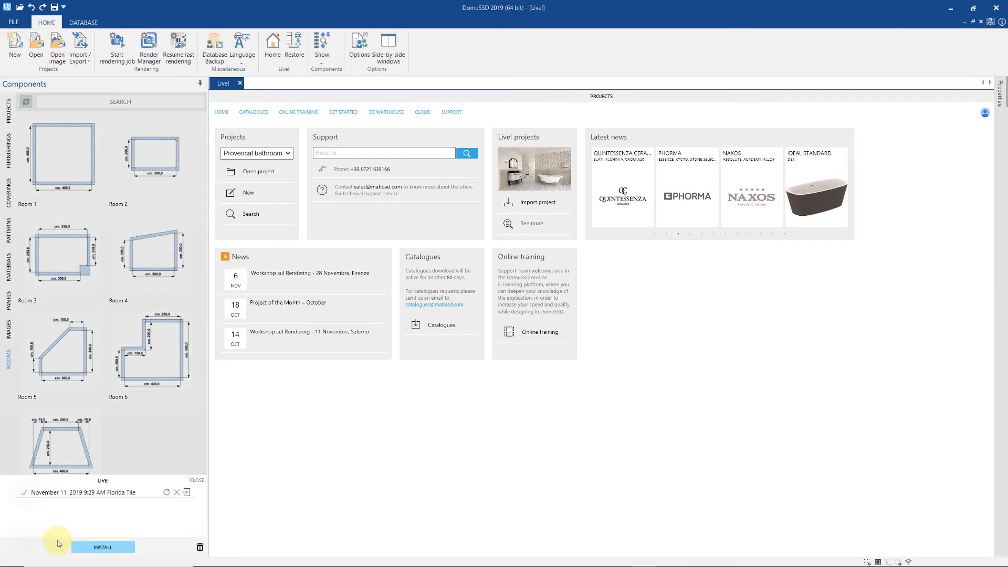
left_click(94, 547)
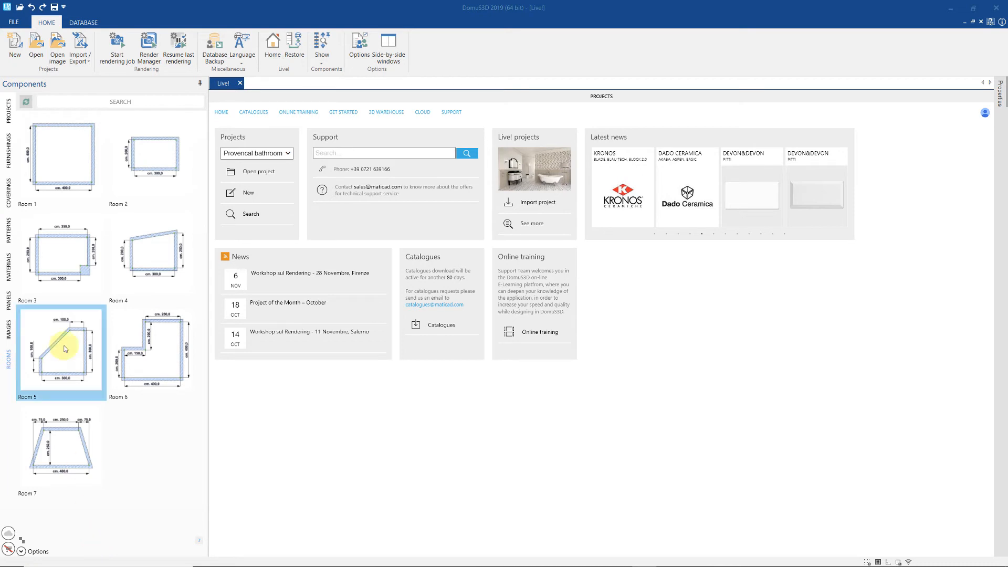
- Browse the Florida Tile coverings, then search the online catalogues for 'cross'
left_click(5, 201)
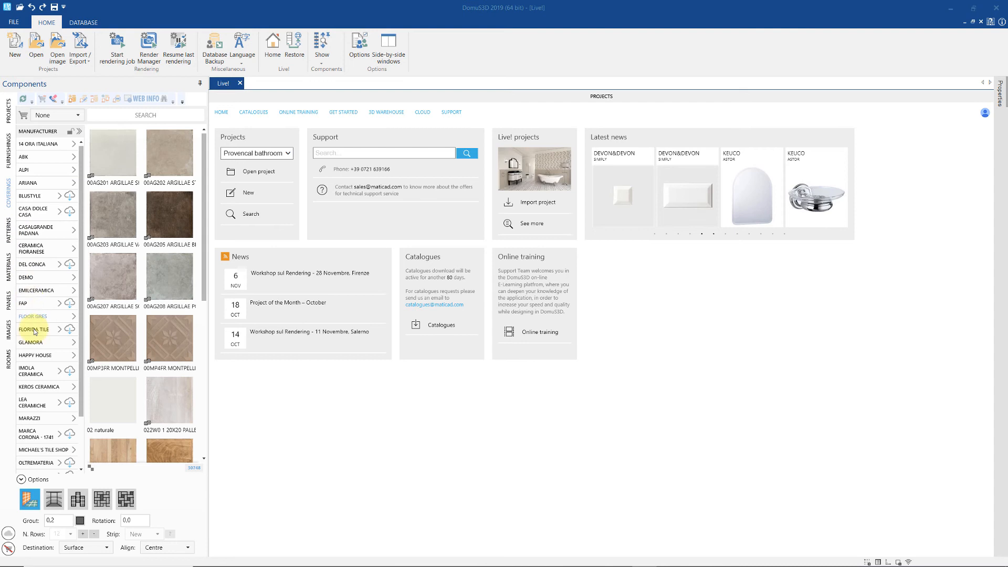
left_click(36, 329)
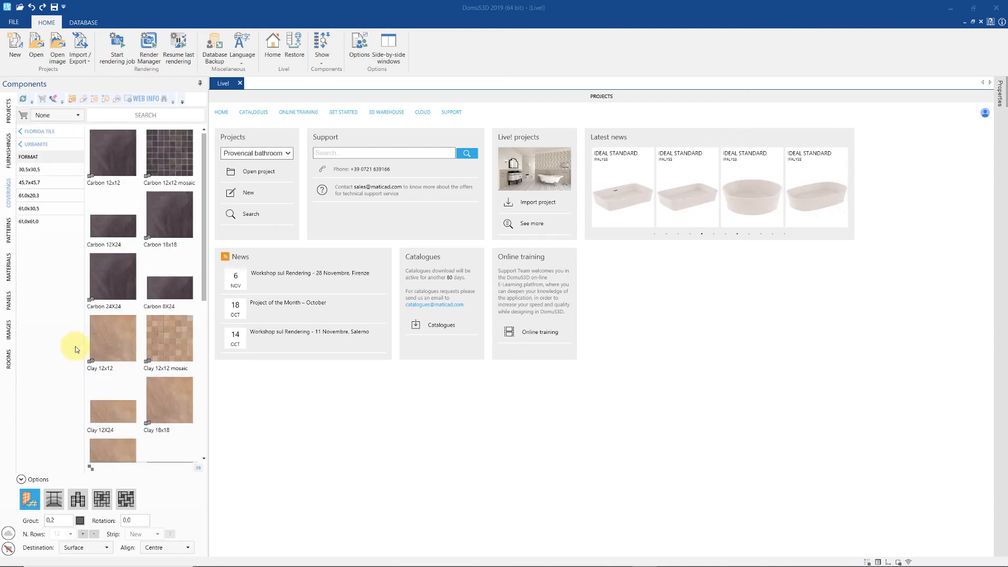
left_click(254, 112)
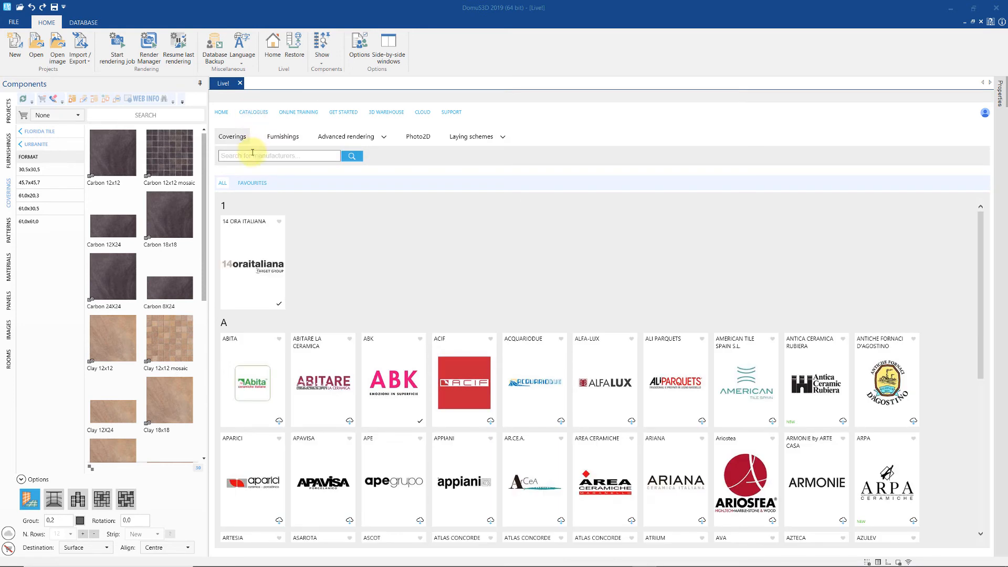
left_click(251, 154)
type("cross")
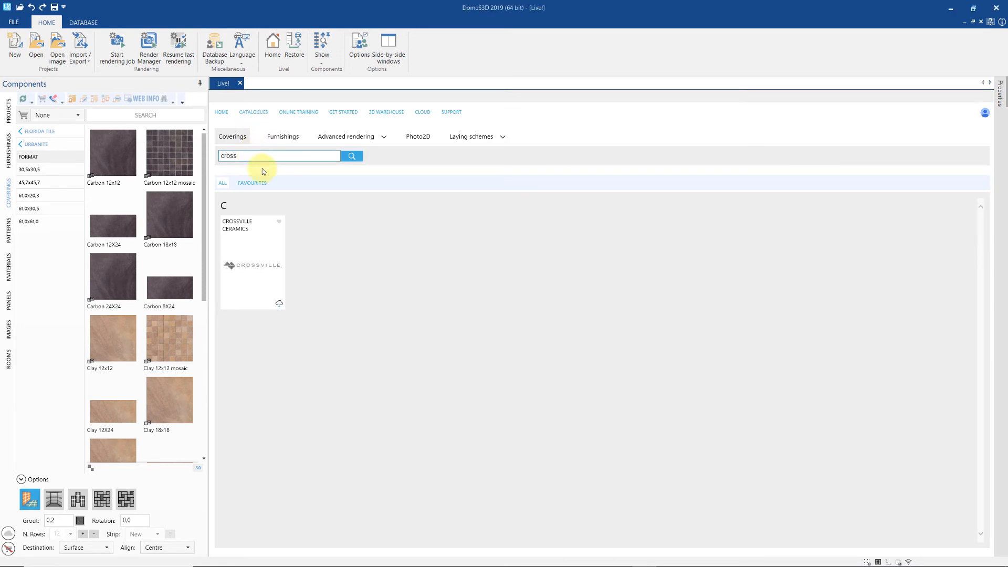
- Favourite Crossville Ceramics, view favourites, then unfavourite Crossville Ceramics and Florida Tile
left_click(280, 222)
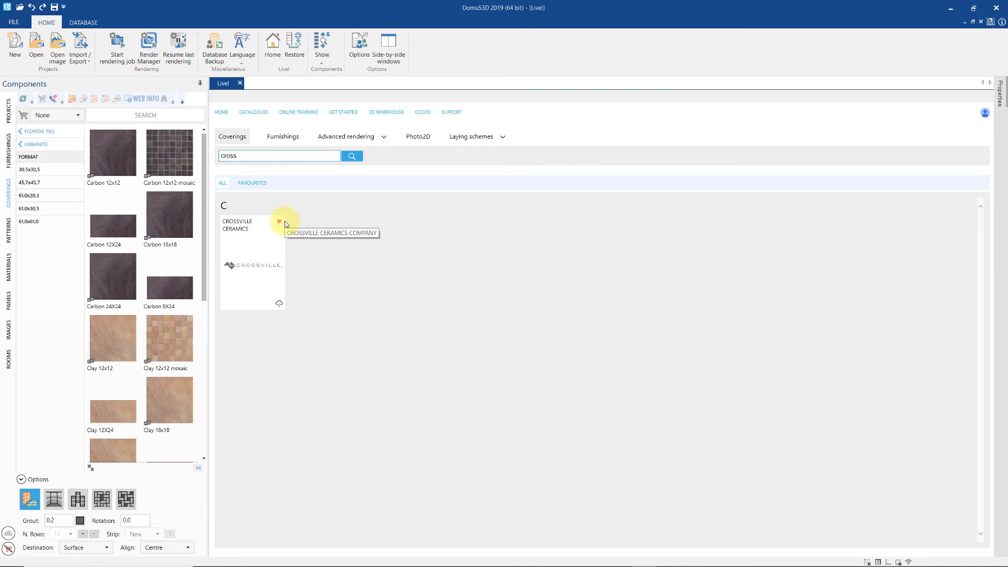
left_click(252, 184)
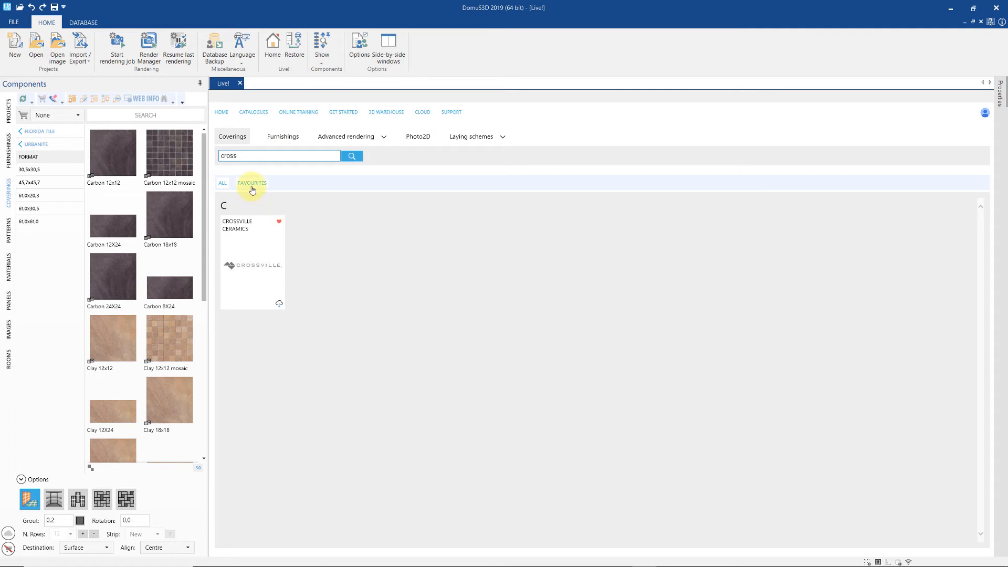
left_click(279, 233)
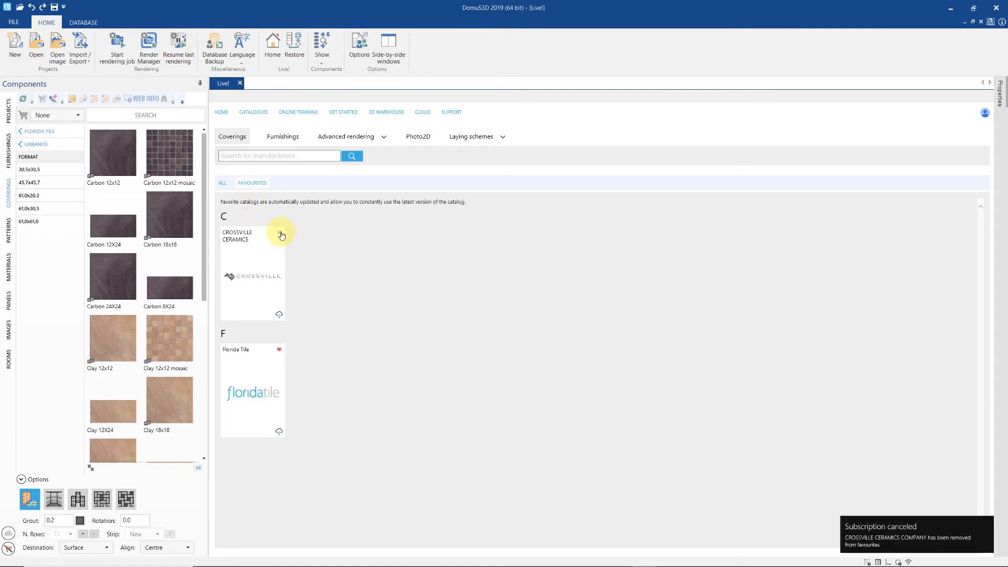
left_click(280, 350)
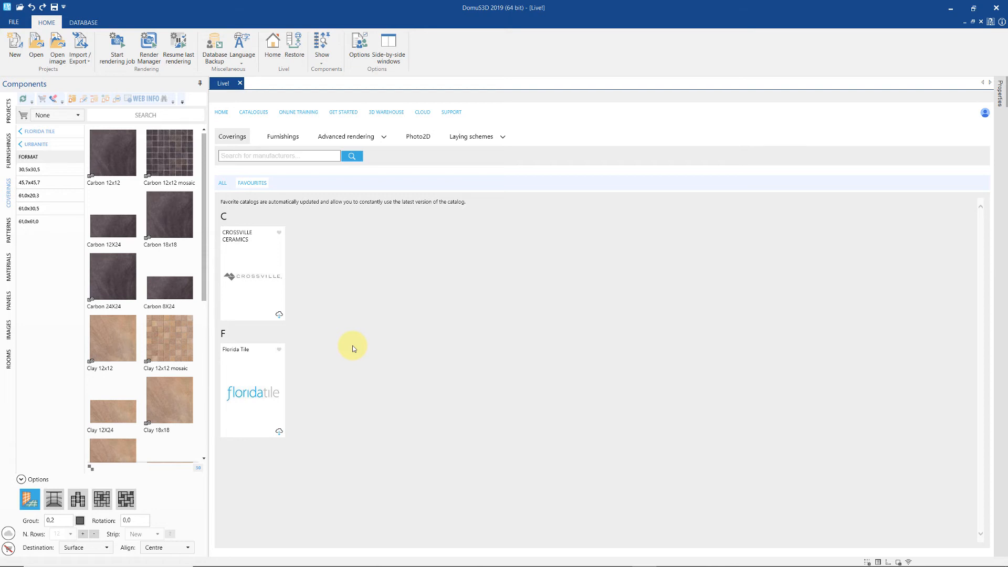
- Start a new project from the Room 6 layout
left_click(10, 362)
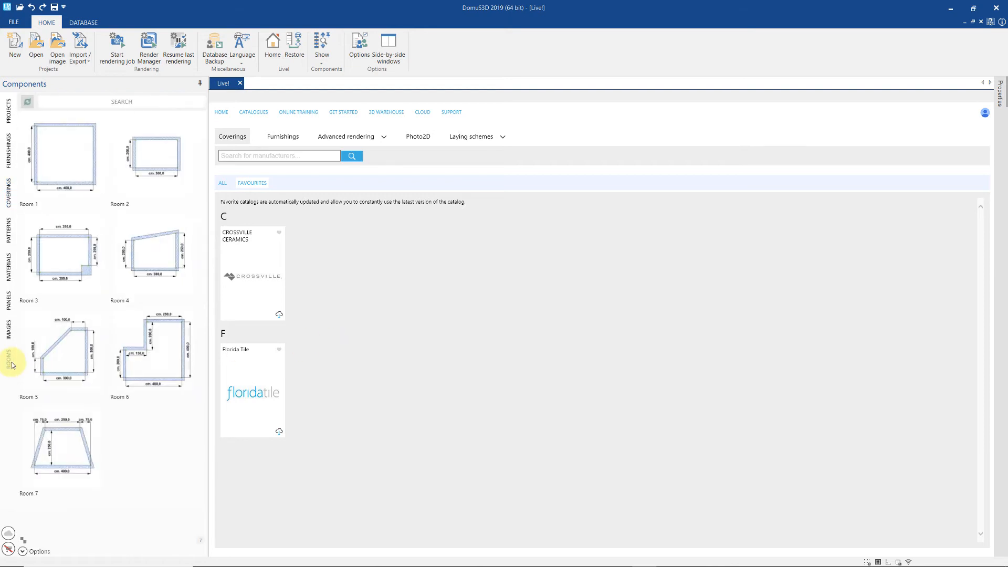
left_click(156, 342)
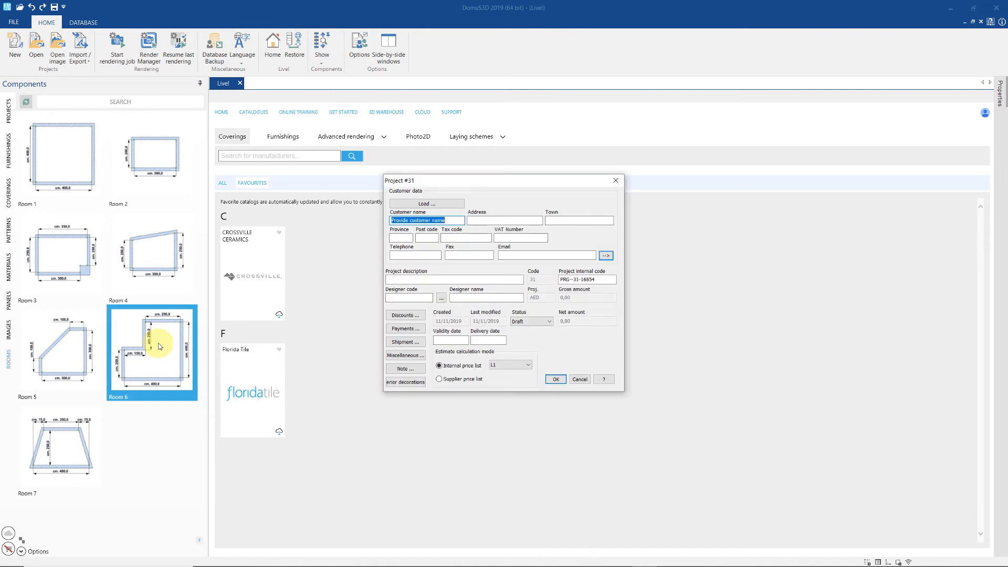
left_click(556, 379)
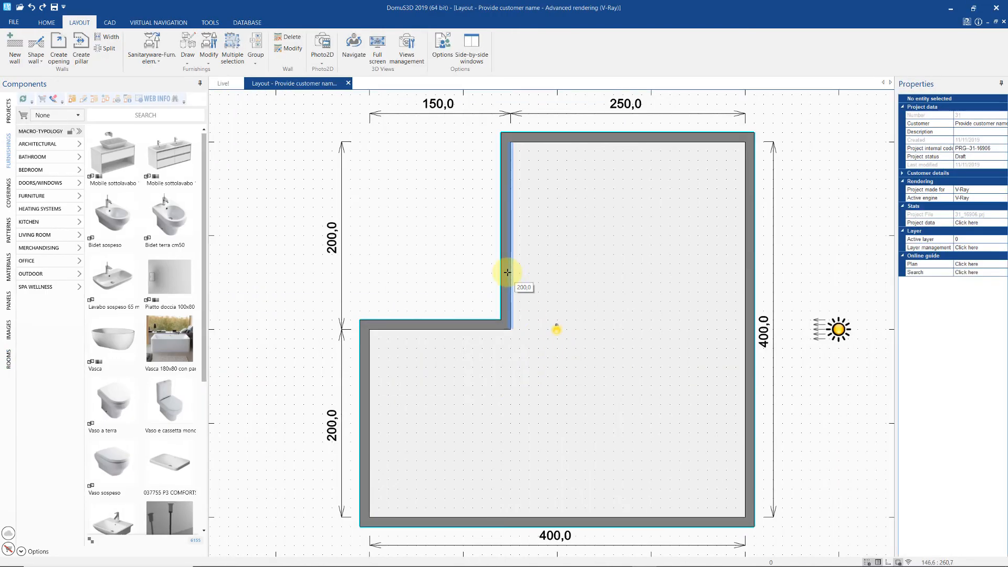
- Move the inner walls to give 219,2/180,8 and 171,6/228,4 sides, then copy the room
left_click_drag(508, 266, 575, 268)
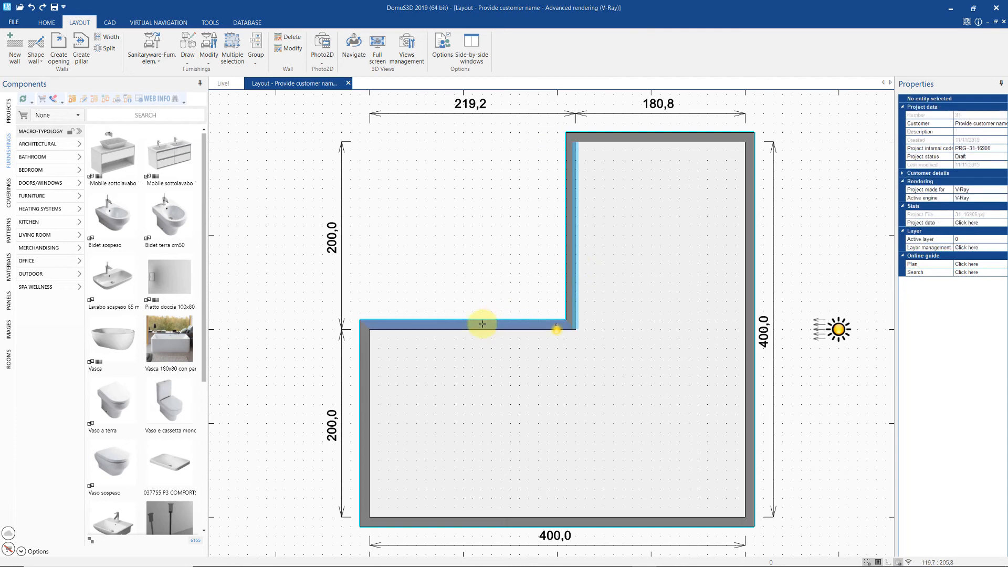
mouse_move(479, 322)
left_mouse_down()
mouse_move(479, 288)
mouse_move(486, 304)
left_mouse_up()
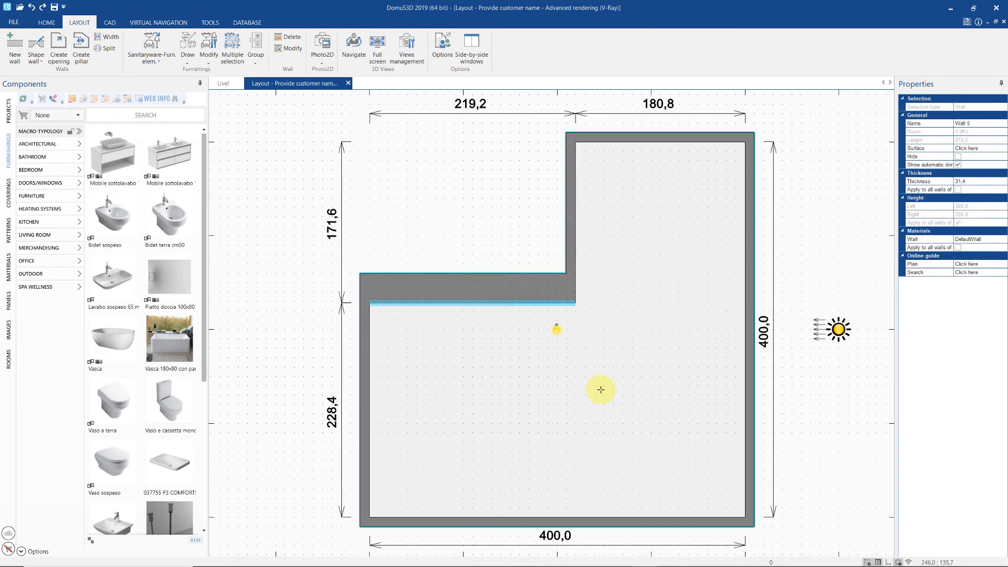
right_click(600, 390)
left_click(618, 423)
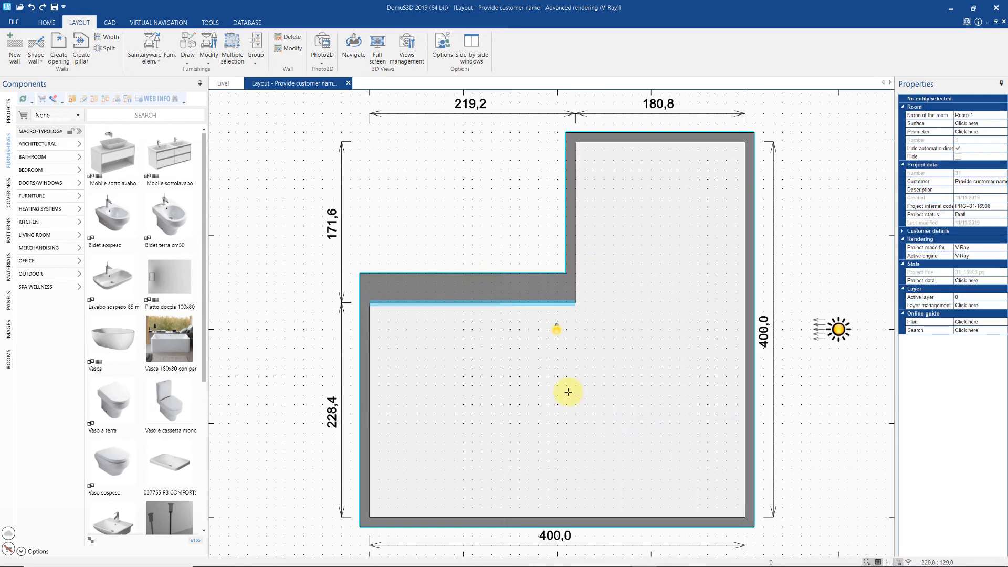
left_click(347, 83)
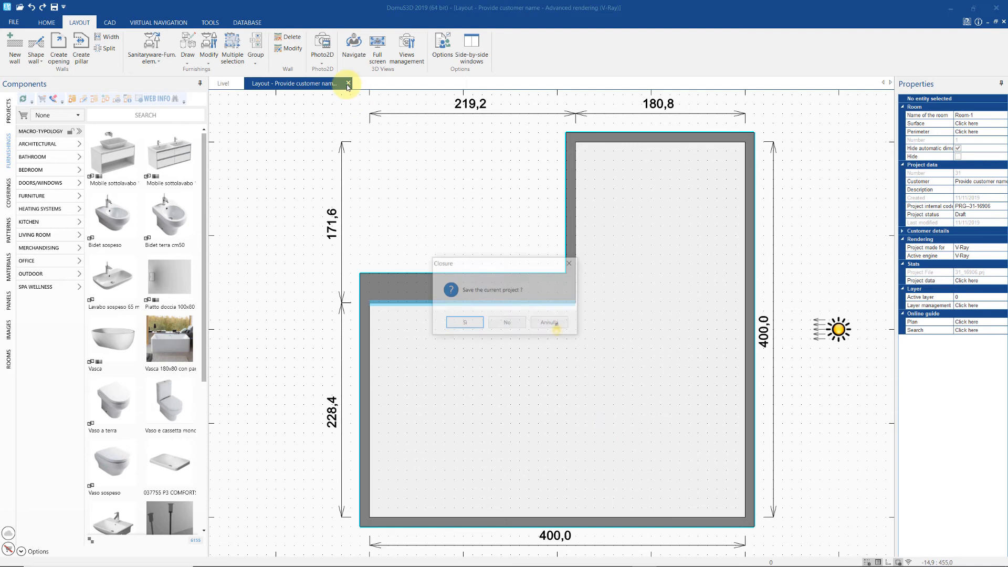
- Discard the edited plan unsaved and create project 31 with an Empty layout
left_click(507, 323)
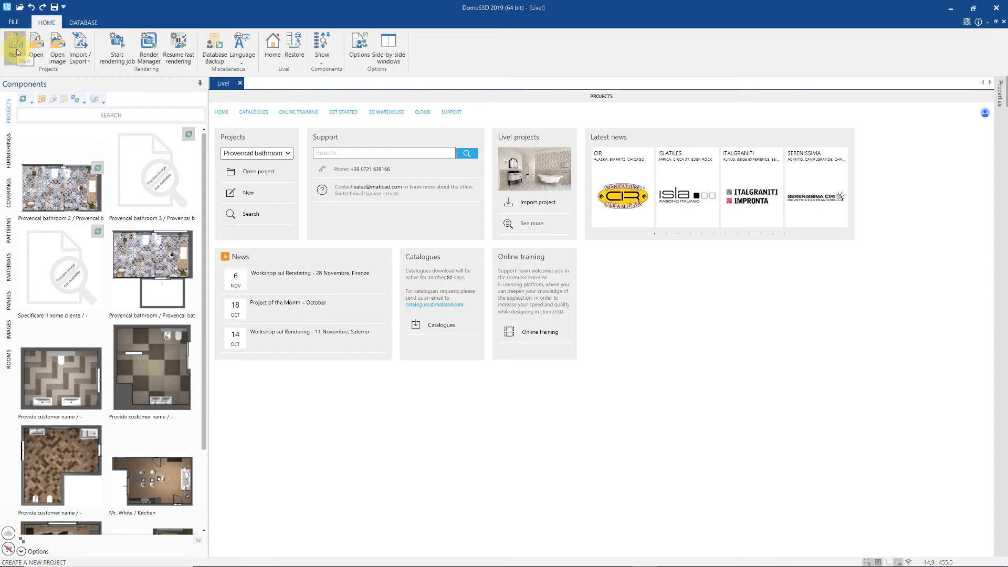
left_click(15, 52)
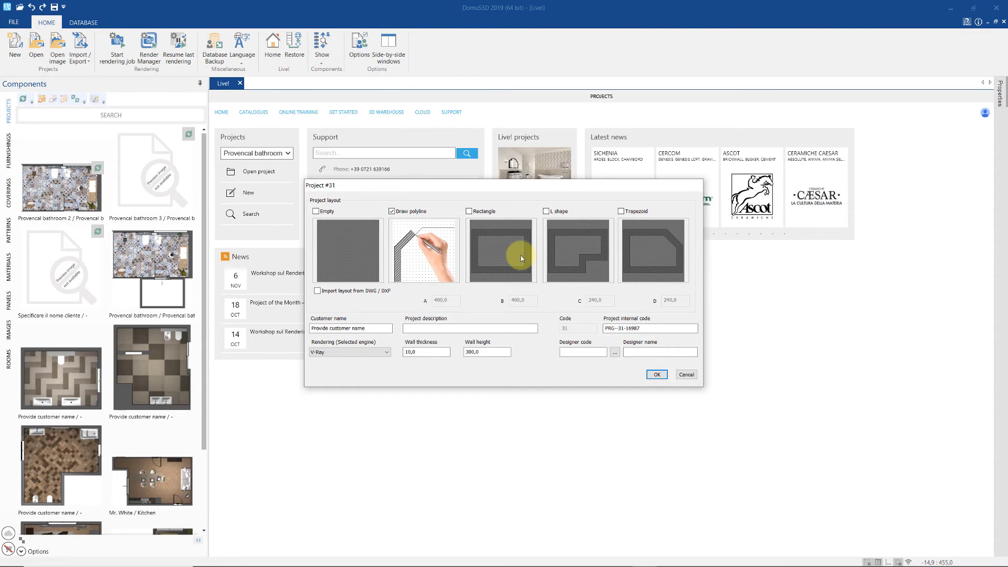
left_click(318, 290)
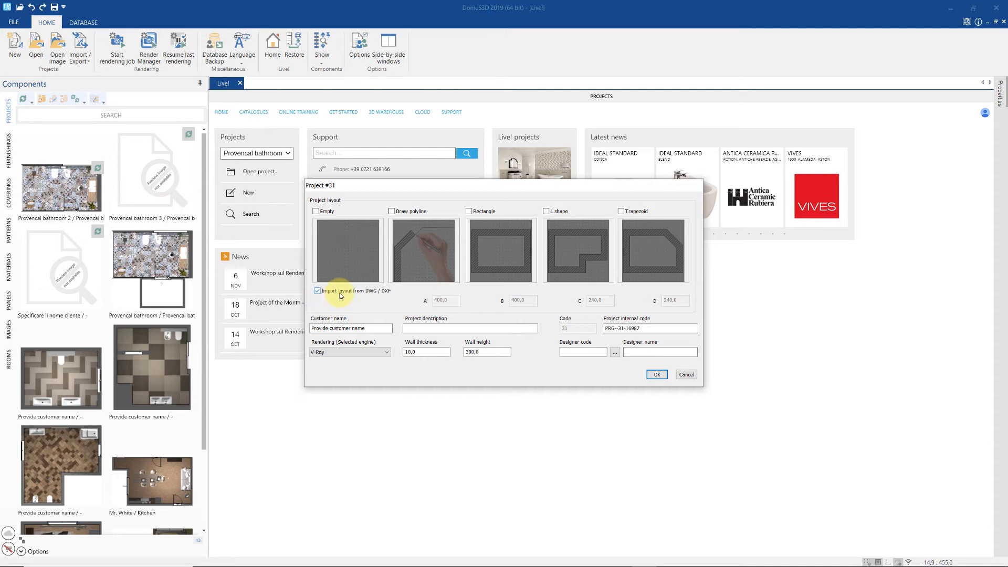
left_click(316, 212)
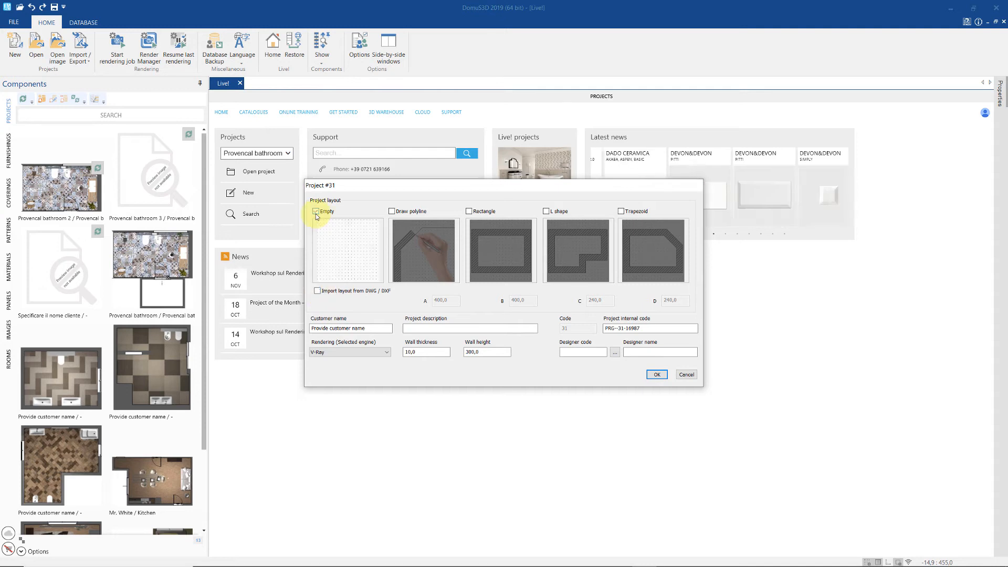
left_click(656, 374)
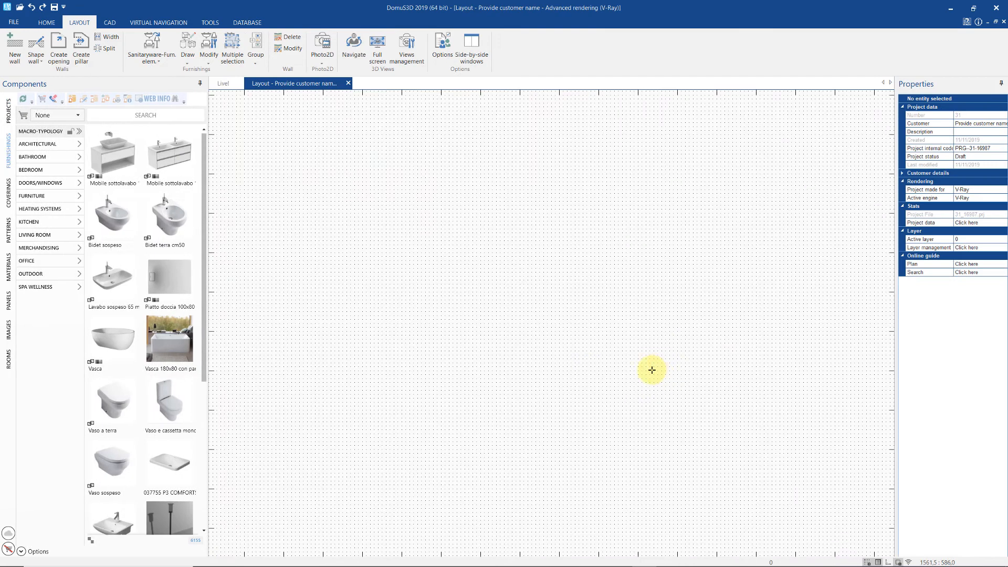
- Paste the copied L-shaped room onto the empty canvas, then start another project without saving
right_click(557, 315)
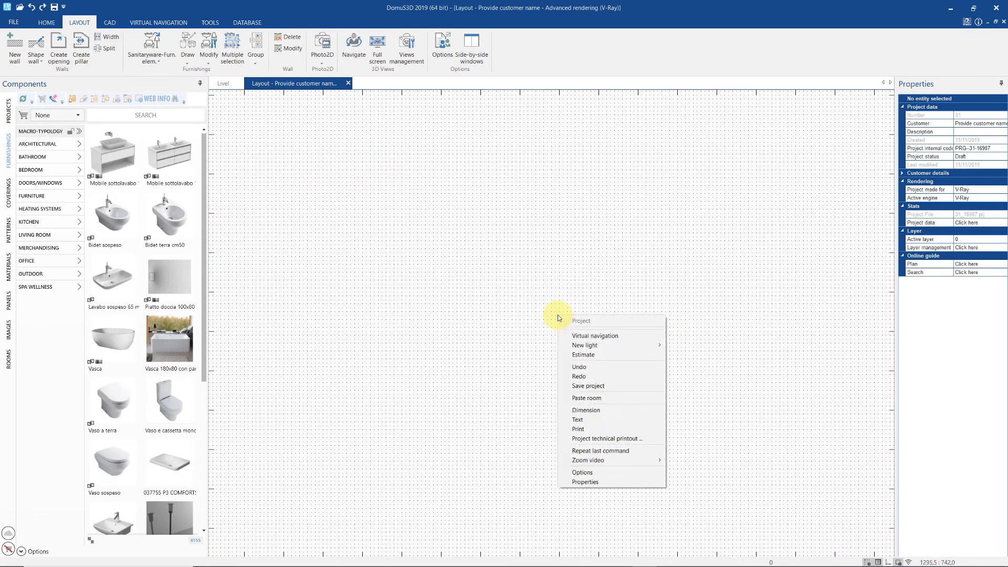
left_click(616, 400)
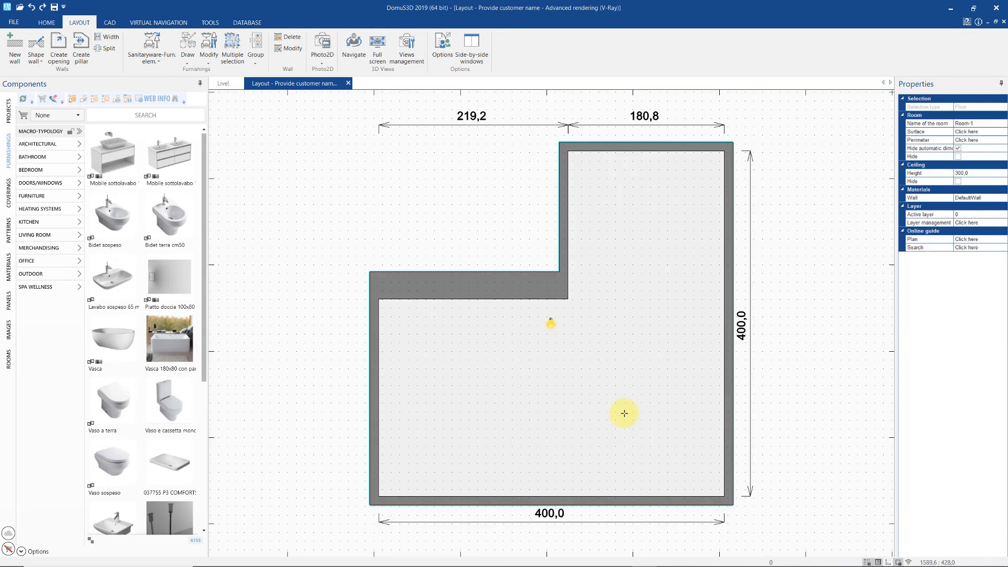
left_click(47, 23)
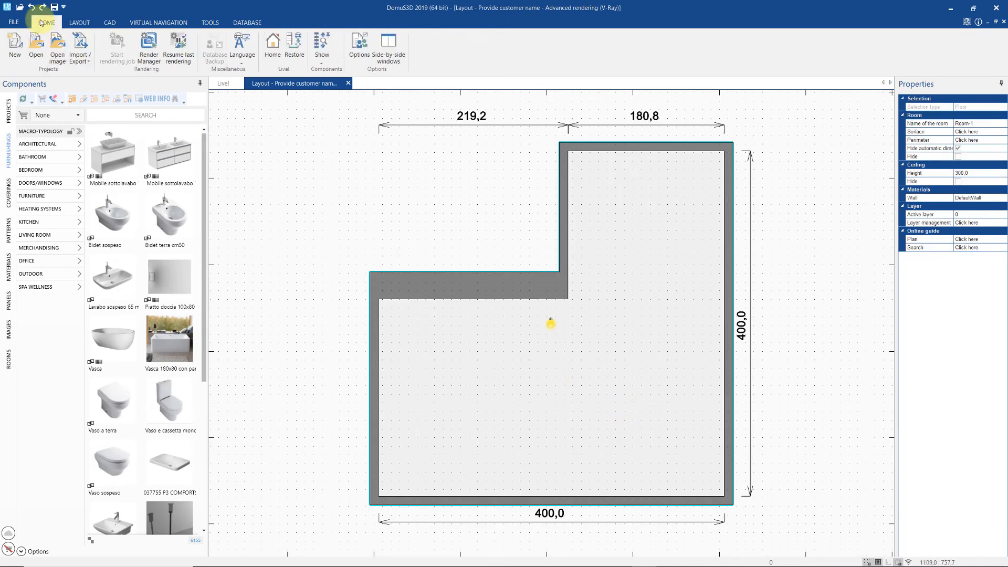
left_click(12, 46)
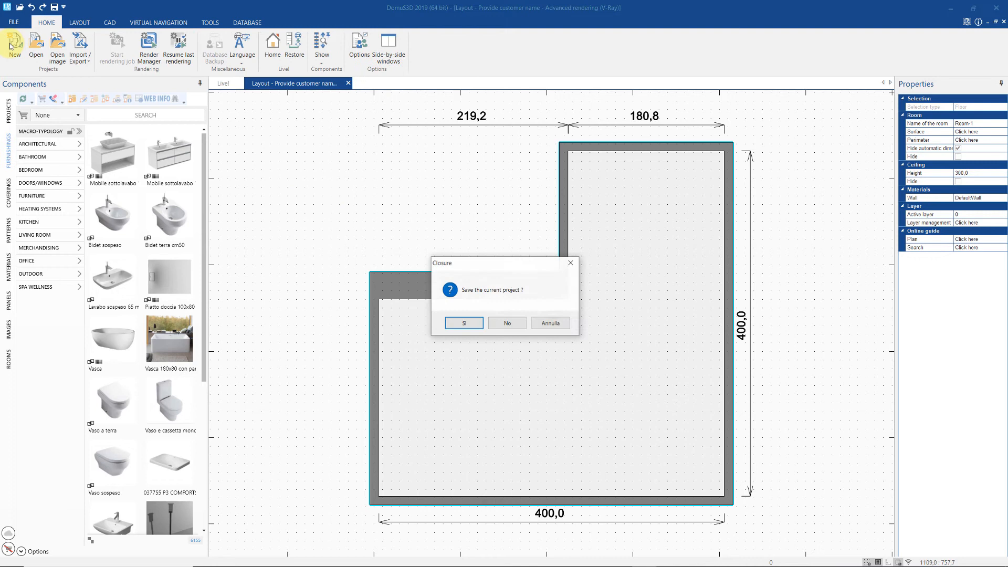
left_click(507, 323)
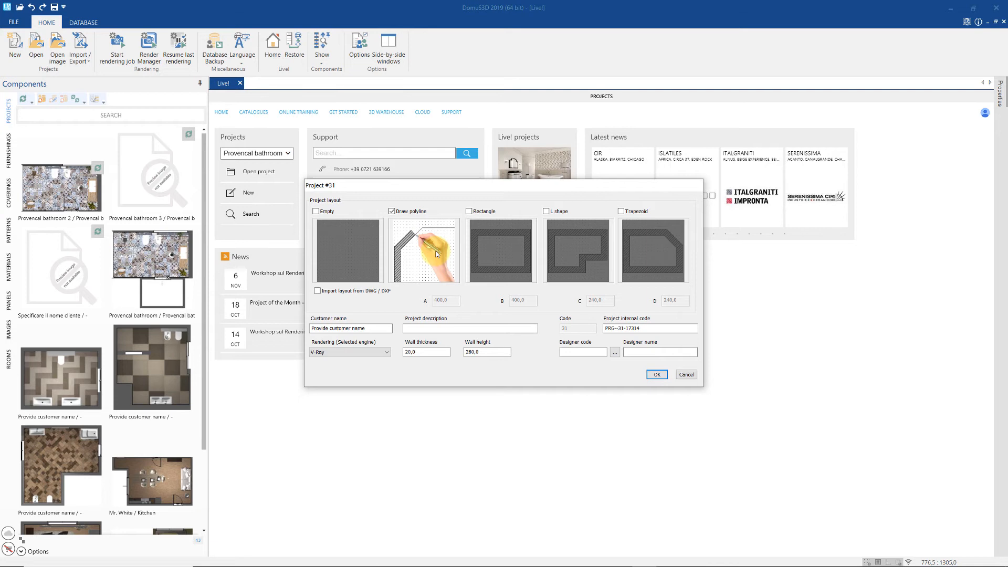
- Create the project with wall thickness 10, height 300, the customer's name and description 'Bathroom Provencal'
left_click(423, 351)
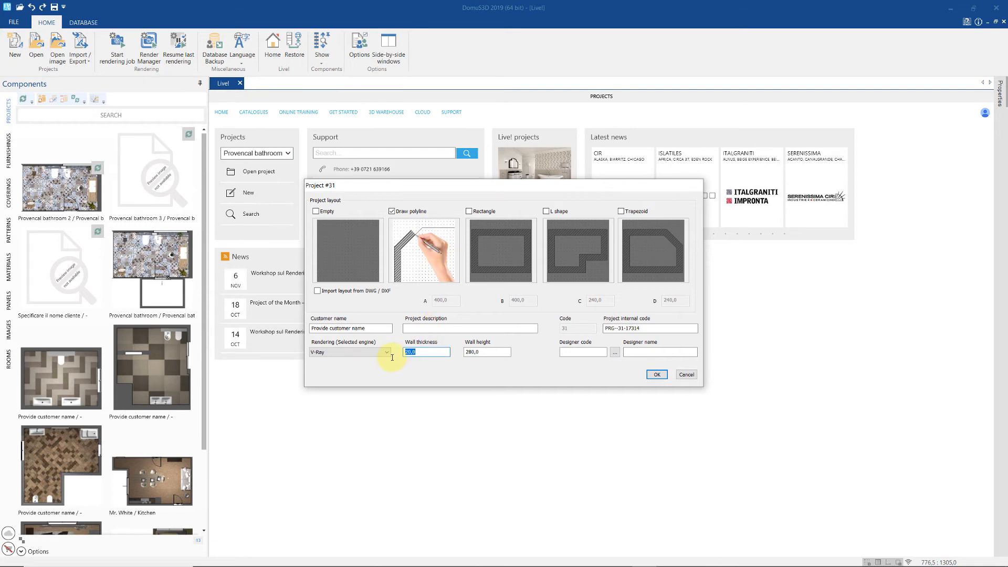
type("10")
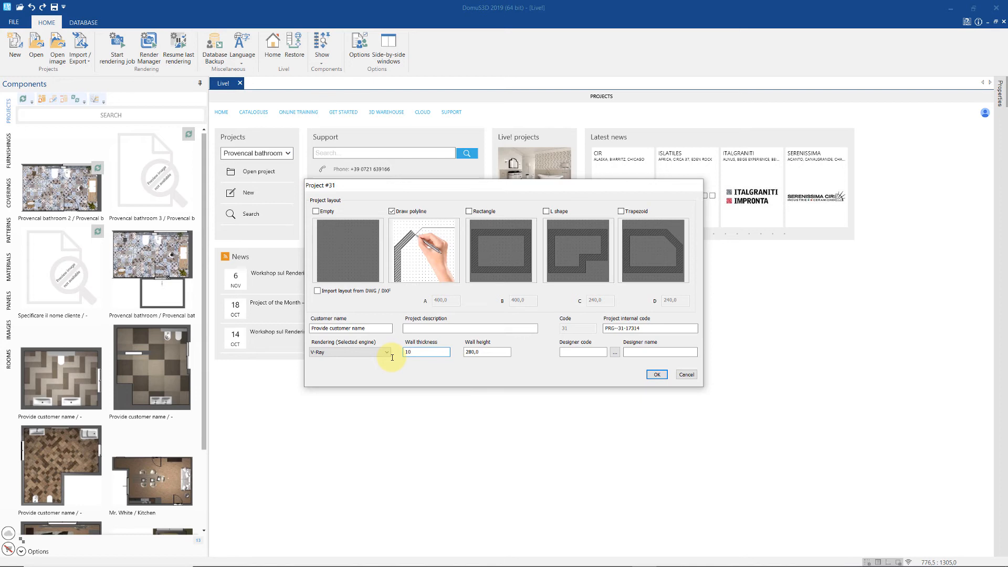
left_click(490, 352)
type("300")
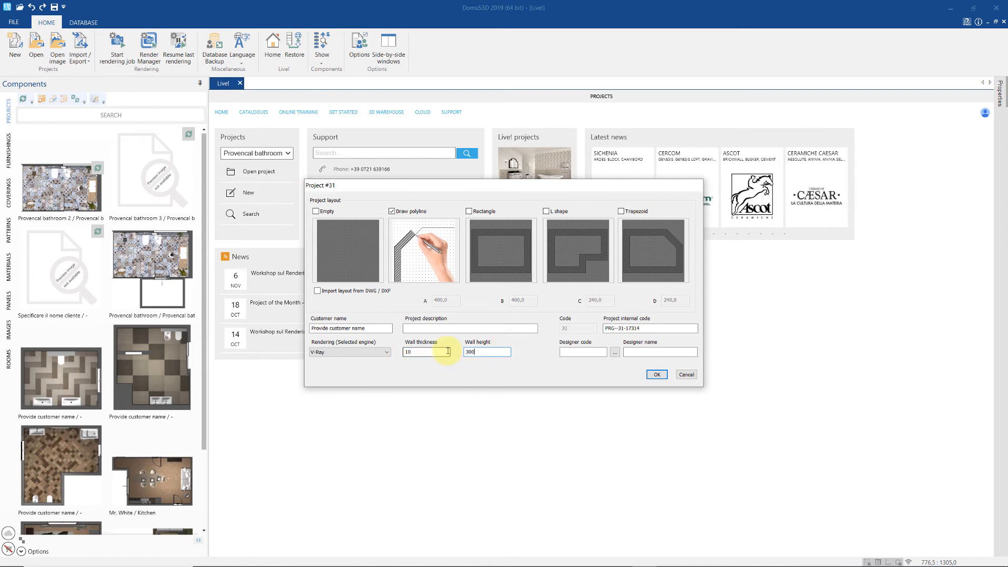
left_click_drag(381, 328, 265, 332)
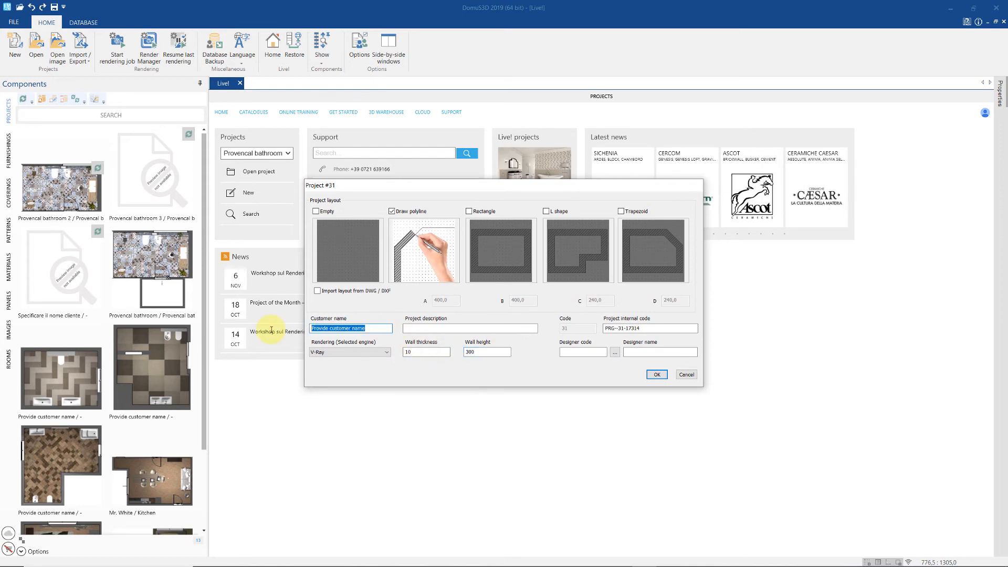
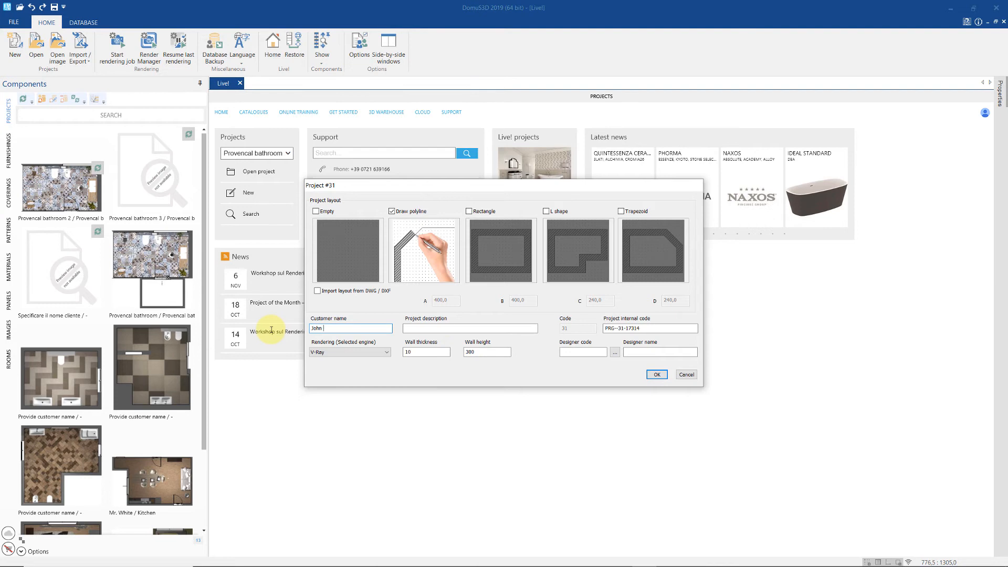
key("Tab")
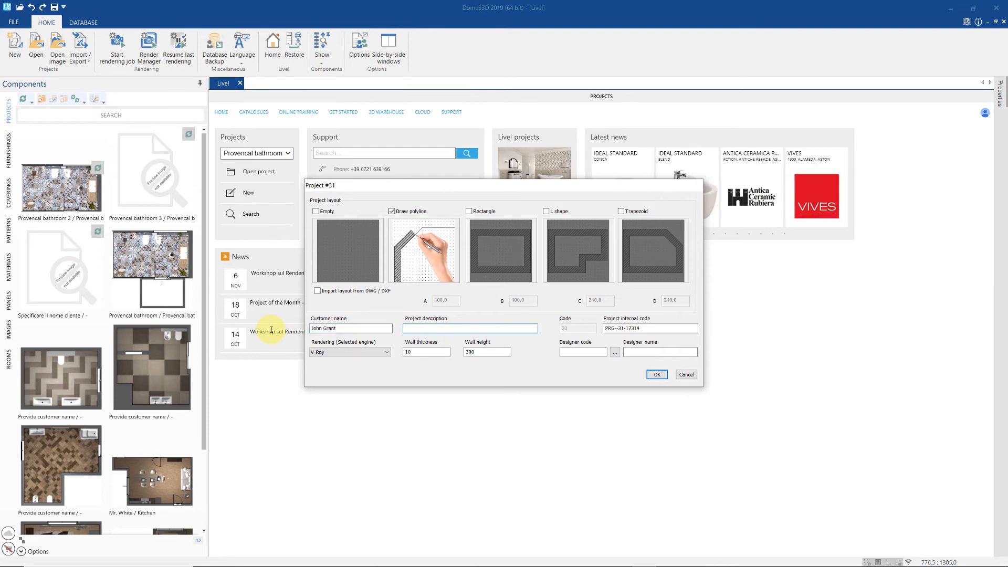
type("Bathroom Provenca")
type("l")
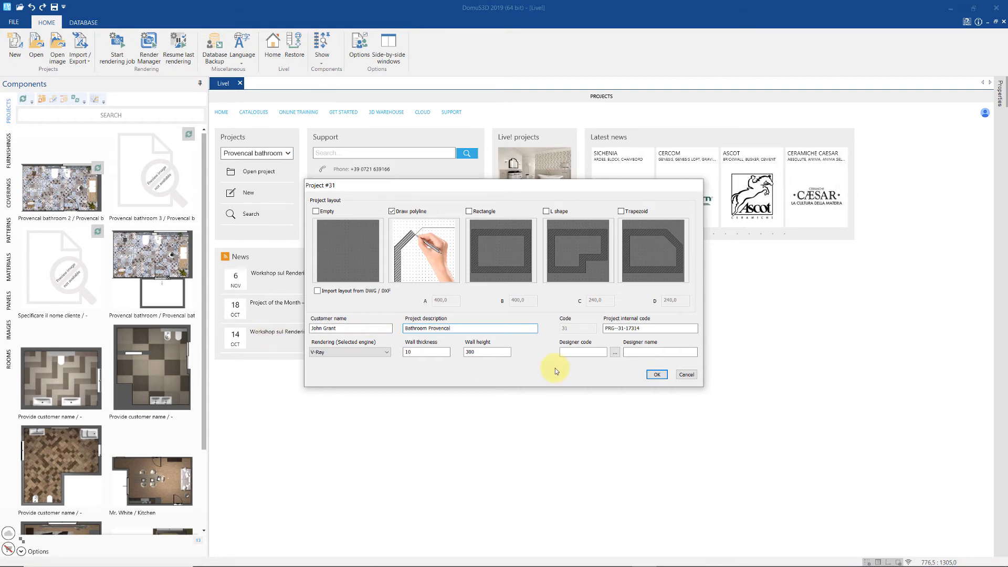
left_click(656, 373)
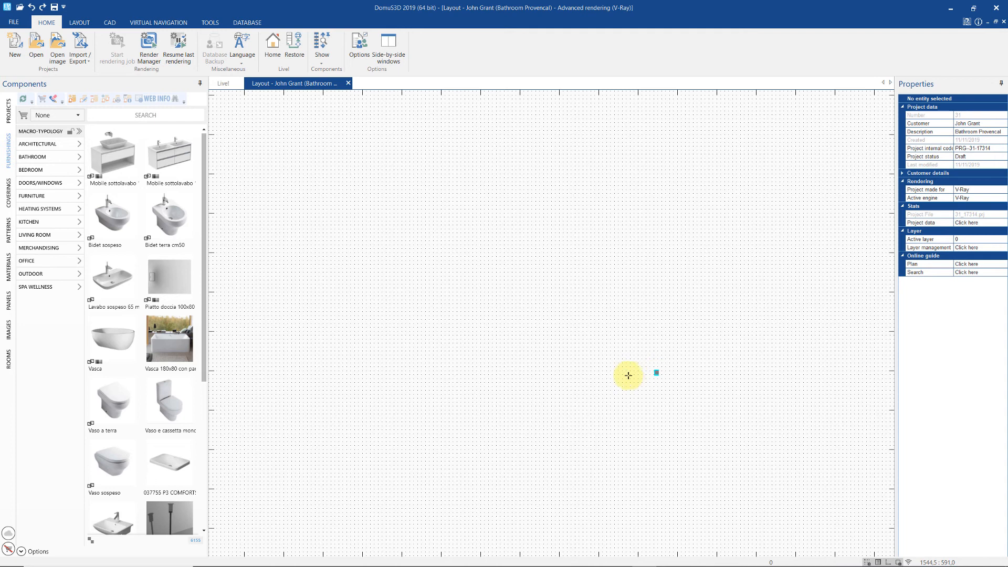
- Place the first wall's starting point on the empty plan
left_click(492, 315)
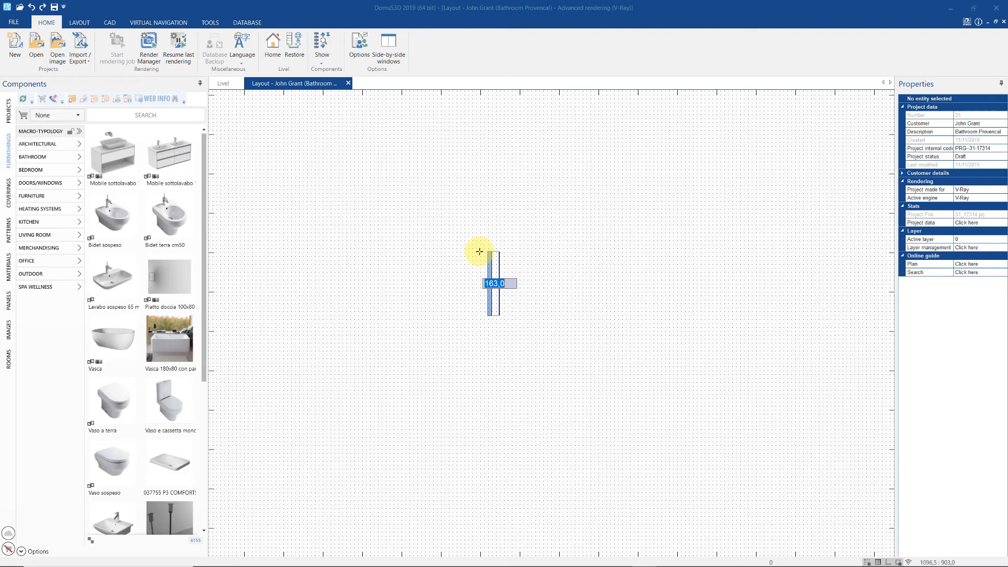
- Draw the left wall at 260 and top wall at 420, then the right and bottom walls
type("260")
key("Return")
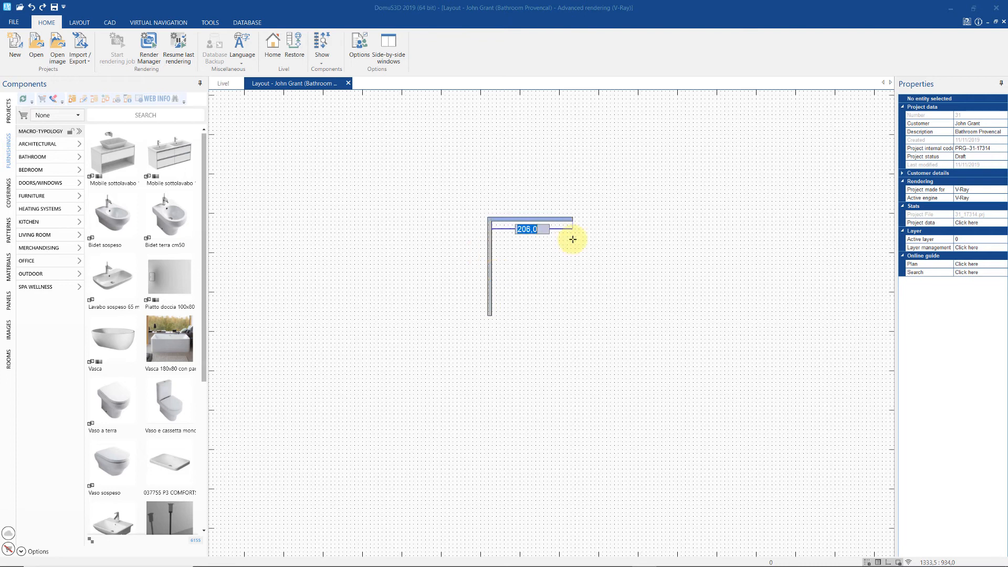
type("420")
key("Return")
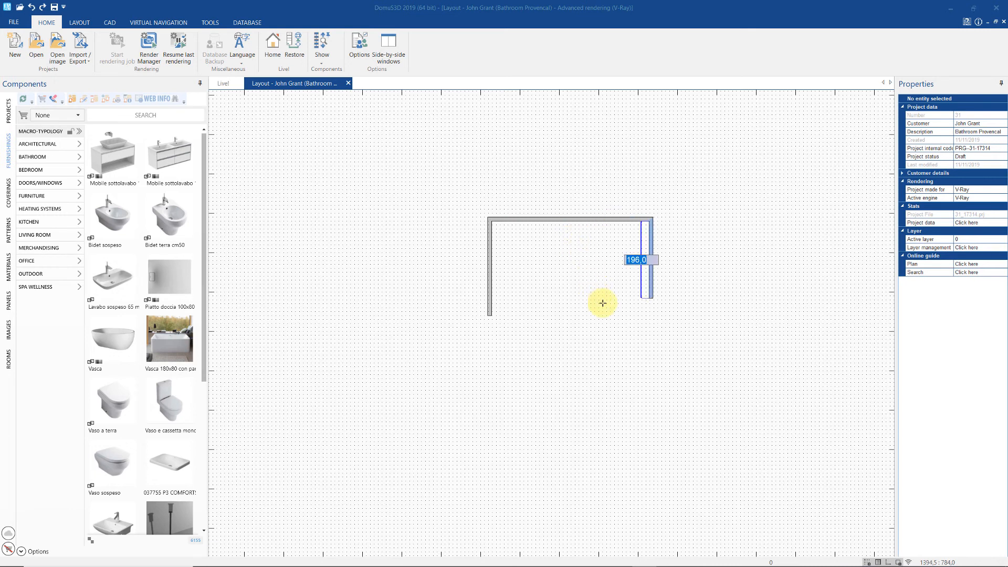
left_click(647, 316)
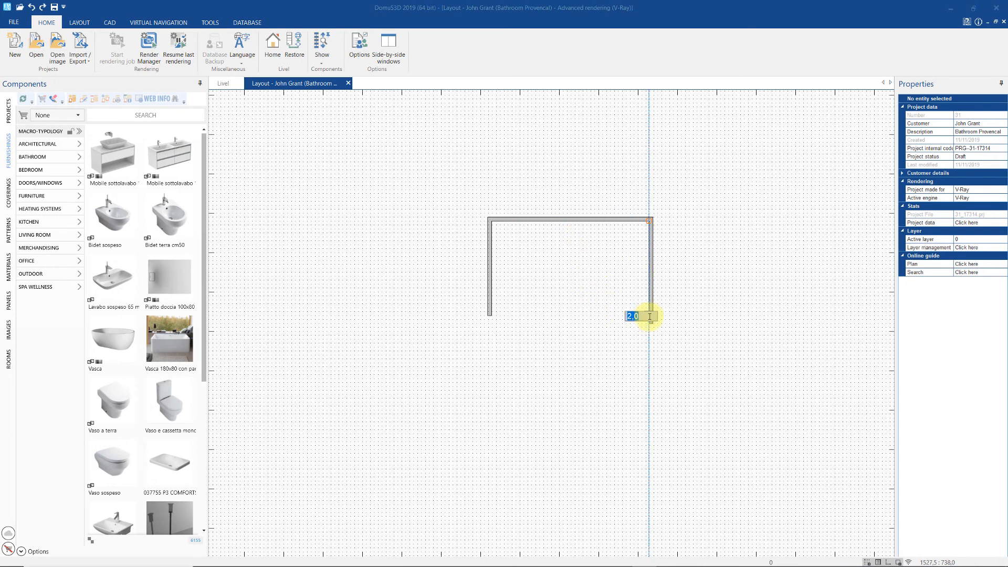
left_click(568, 329)
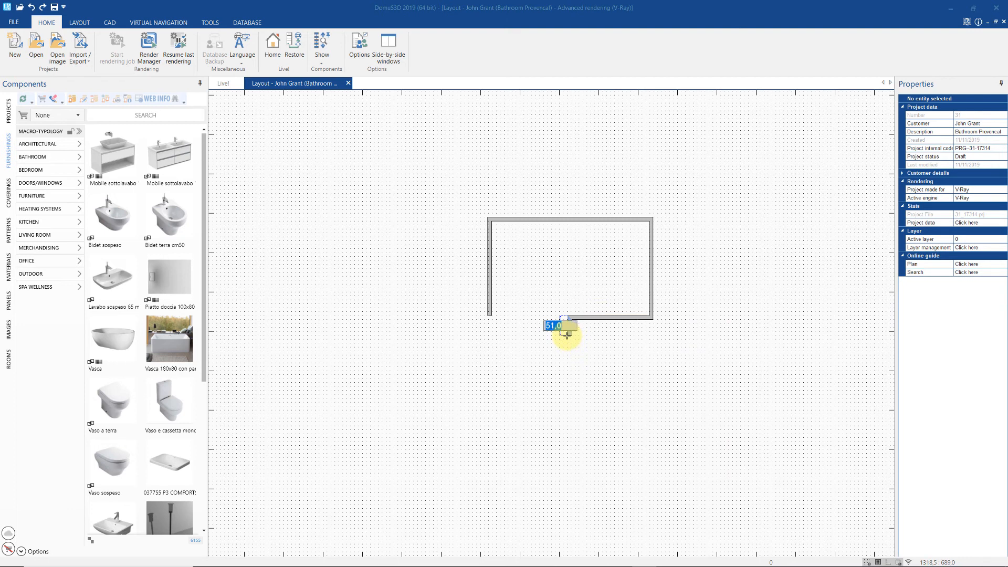
- Remove the misplaced wall points with Undo point and Shift+Backspace
right_click(566, 335)
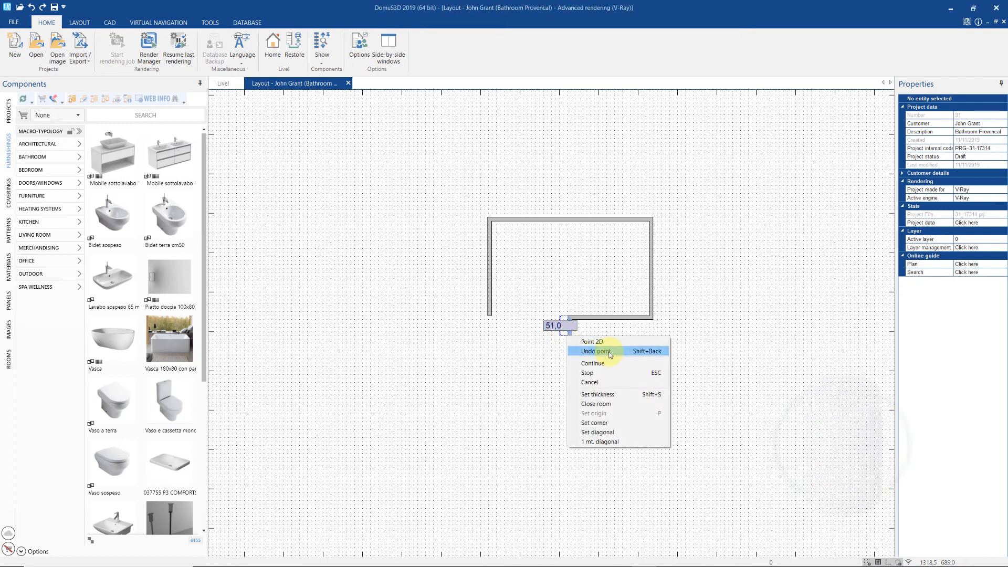
left_click(611, 352)
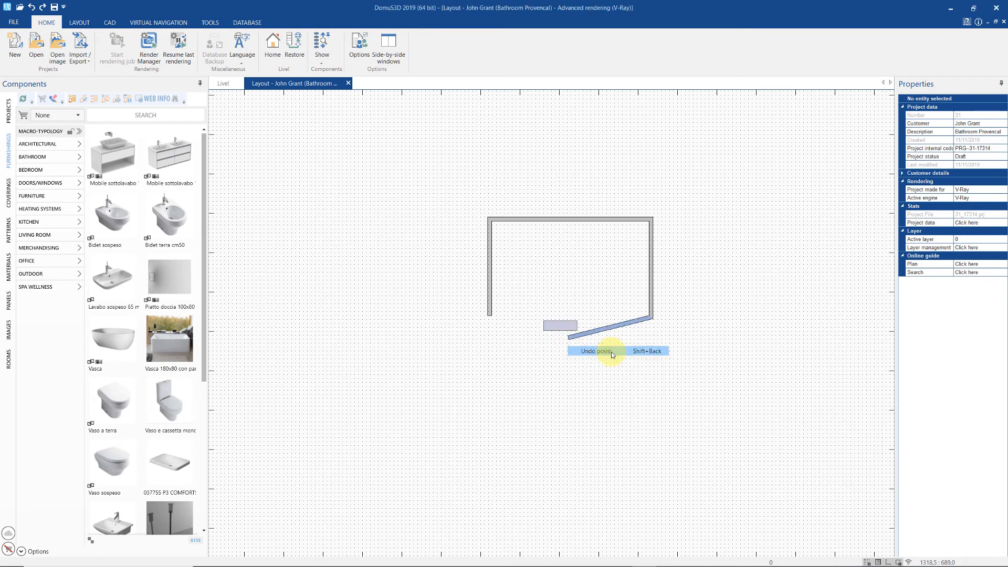
right_click(675, 353)
key("shift+BackSpace")
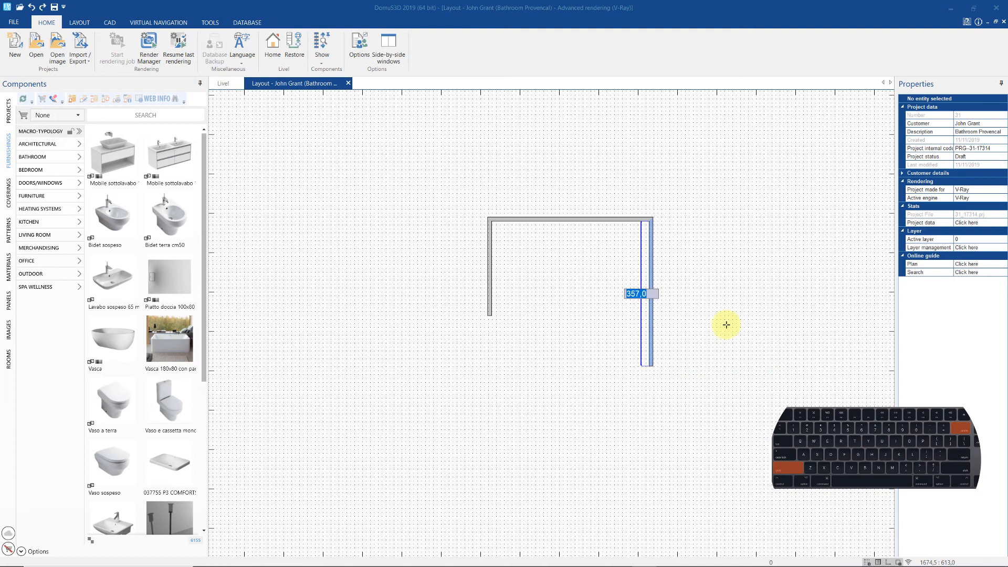
key("shift+BackSpace")
key("shift+BackSpace")
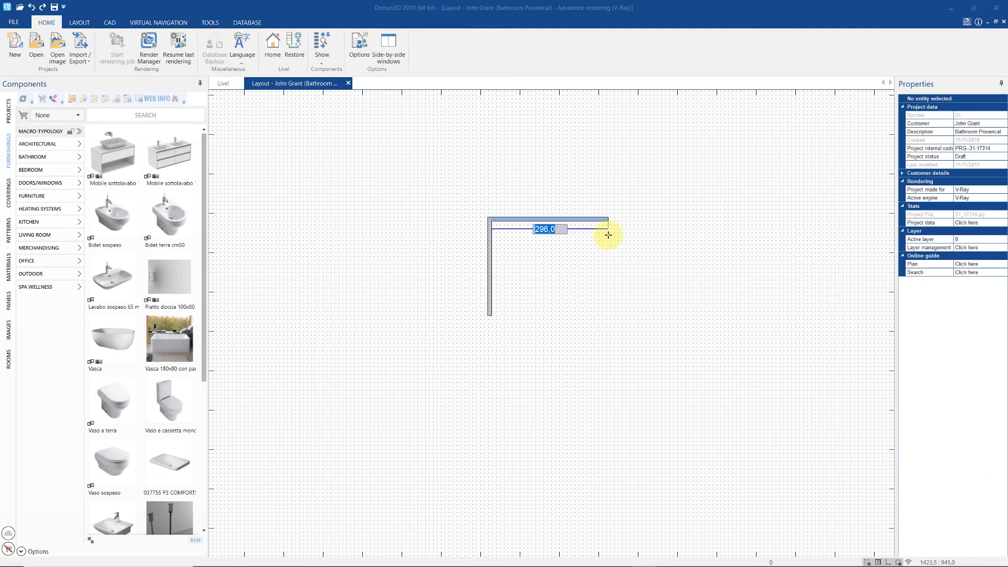
- Redraw the top wall at 420, then the right, bottom and short step walls
type("420")
key("Return")
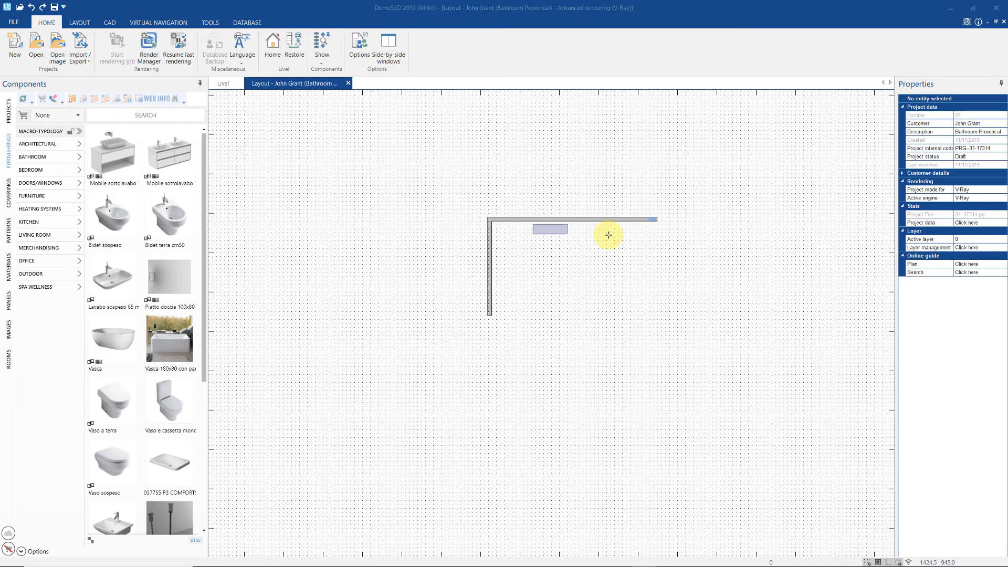
left_click(653, 357)
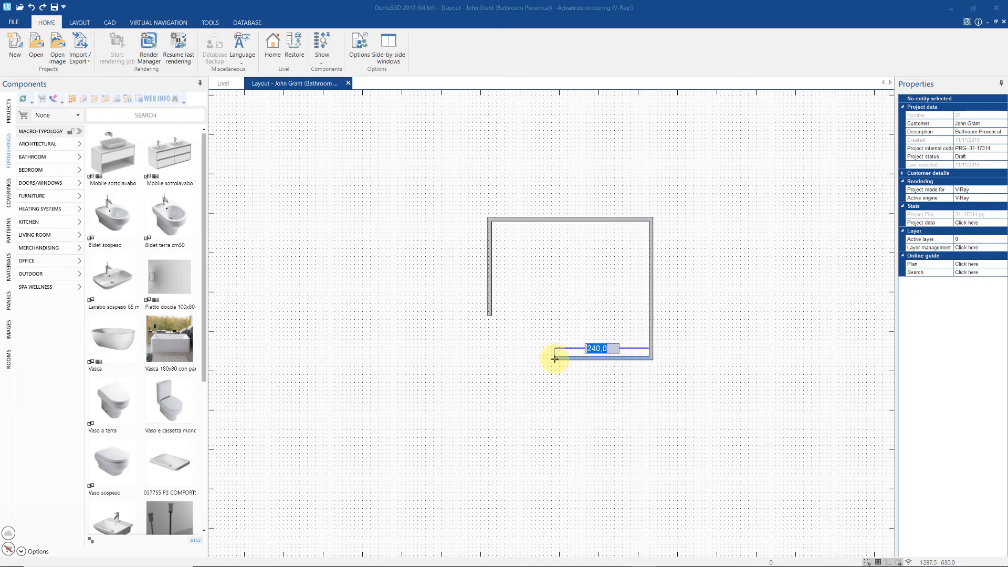
left_click(555, 326)
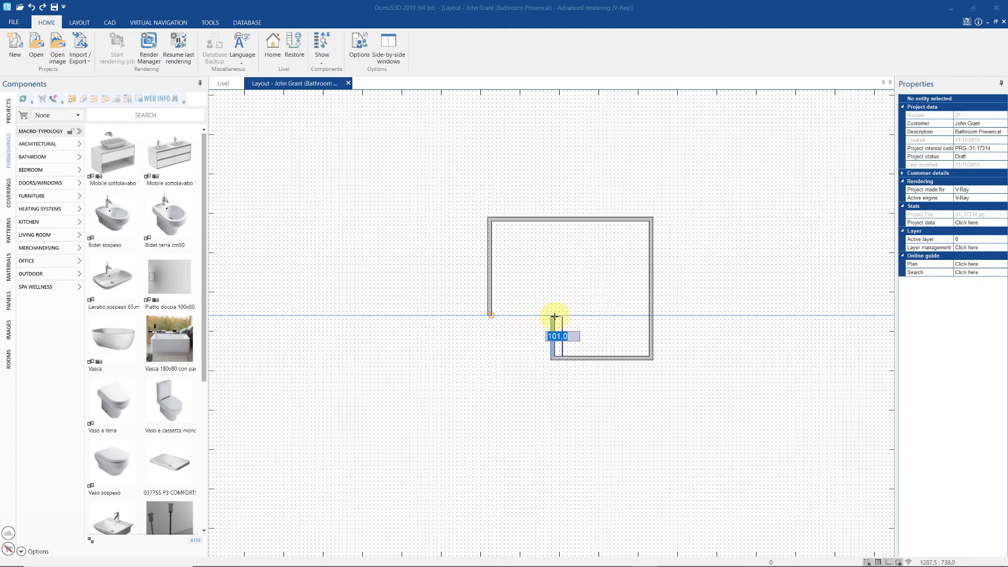
left_click(554, 316)
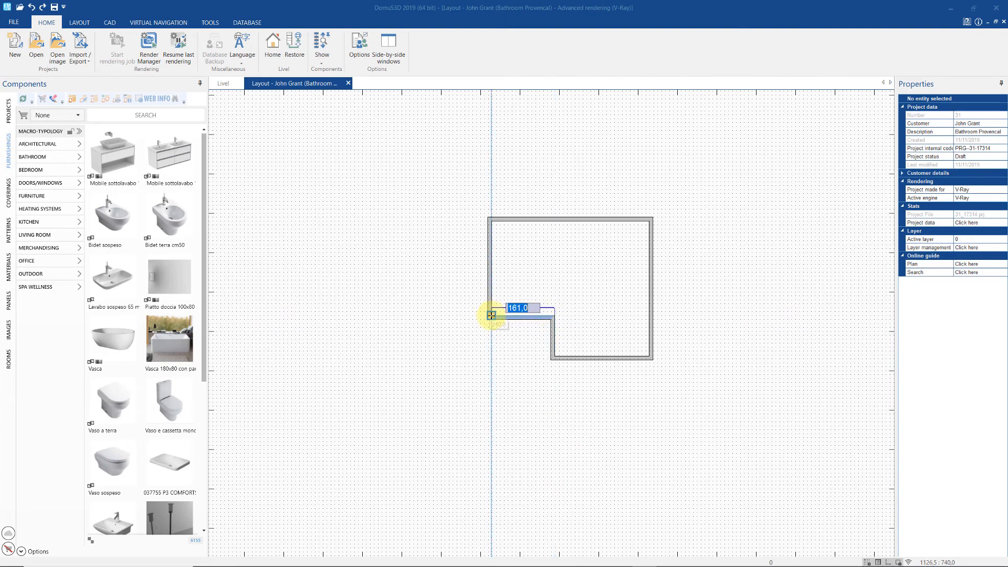
right_click(518, 317)
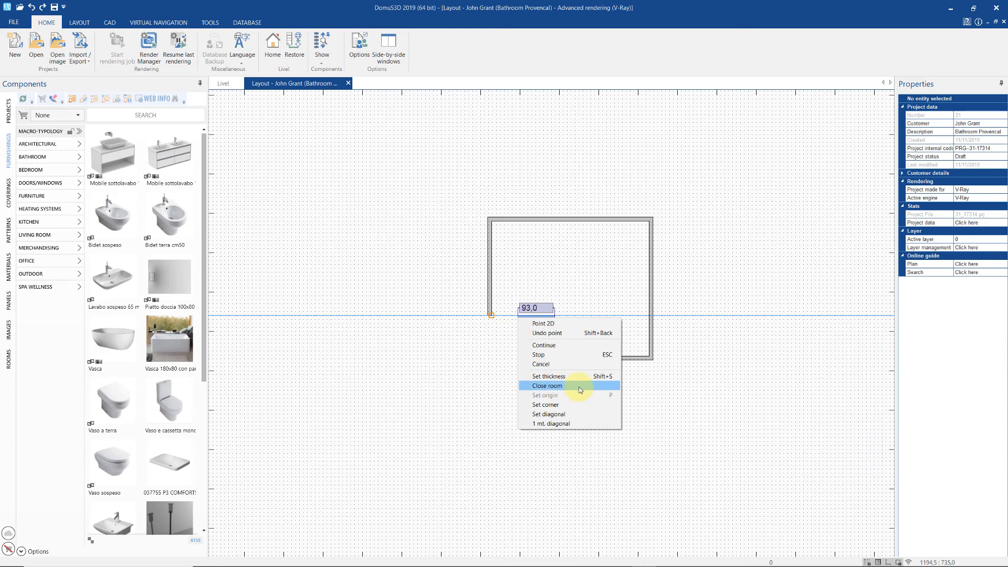
- Close the outline into an L-shaped room with walls 400, 343, 240, 160, 103 and 240
left_click(580, 389)
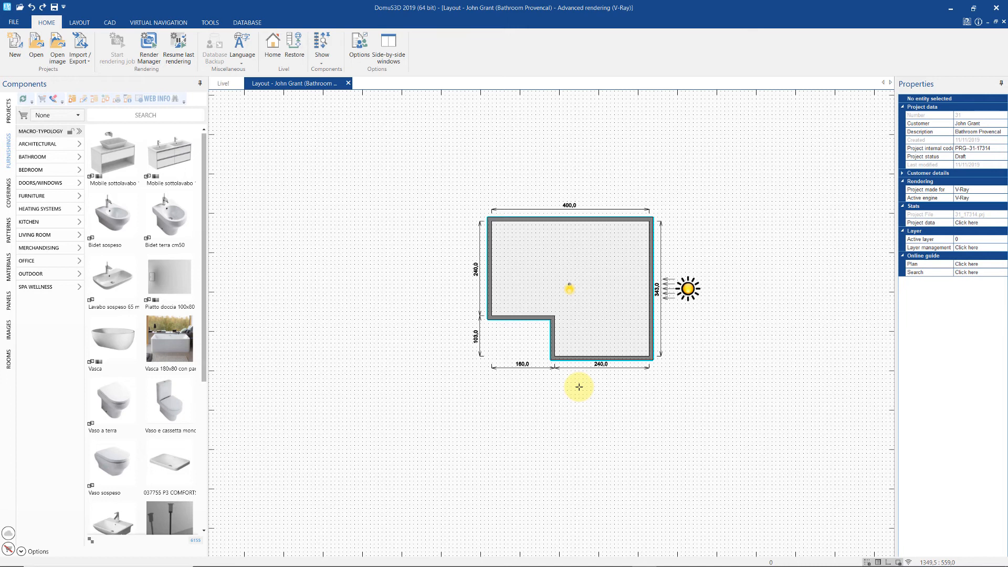
scroll(600, 301, "up", 2)
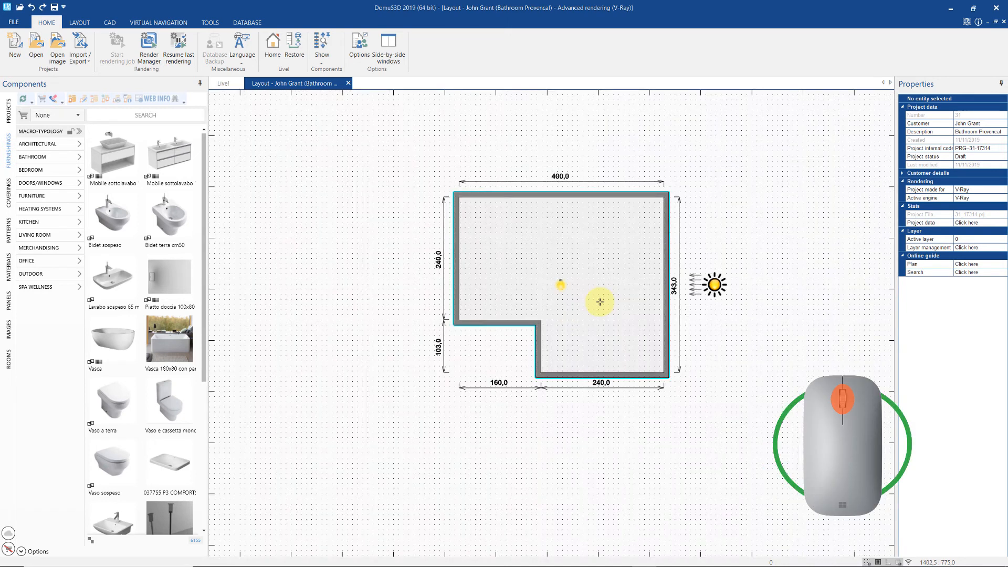
scroll(599, 301, "up", 3)
scroll(599, 302, "down", 5)
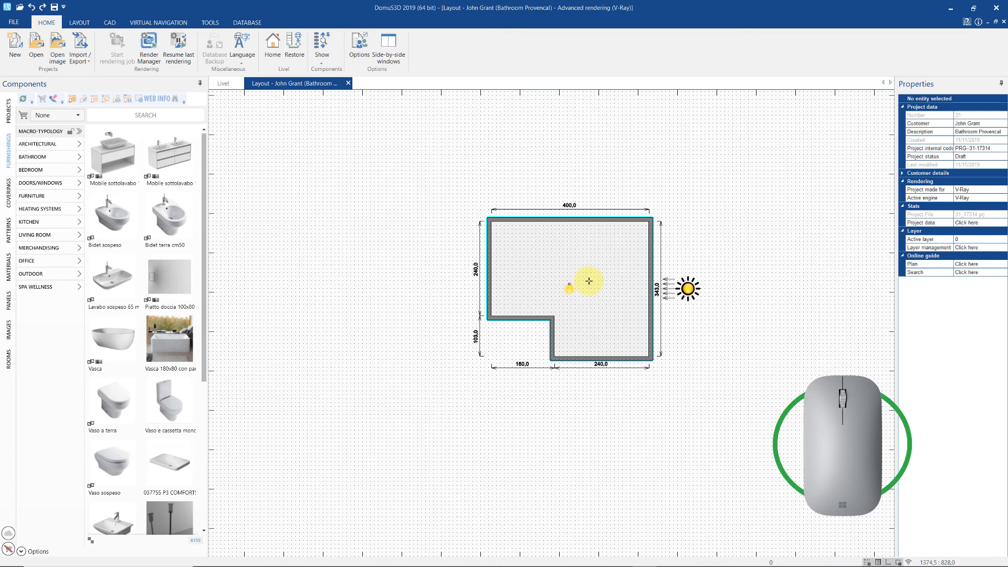
middle_click_drag(589, 282, 589, 283)
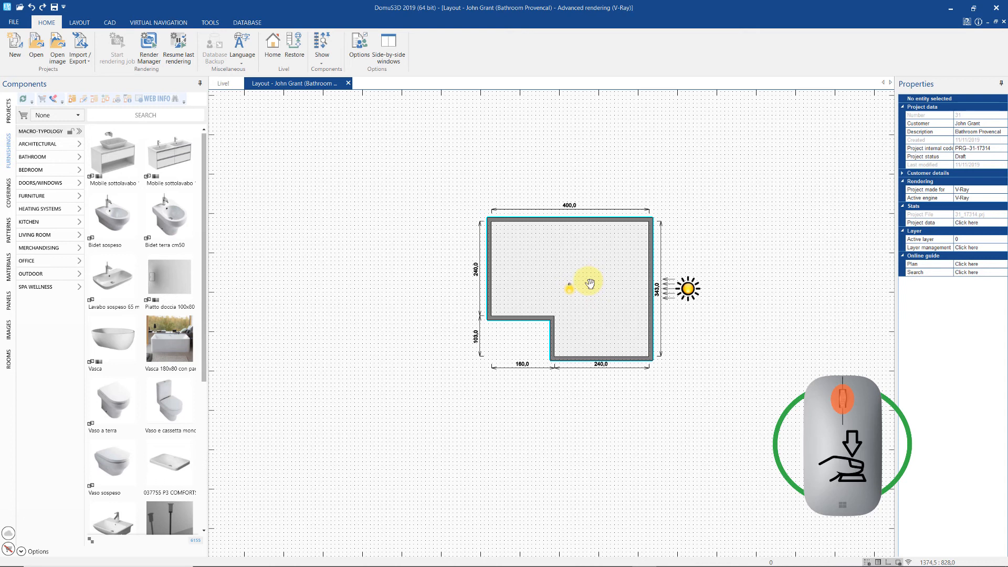
- Pan the plan and zoom to fit the whole L-shaped room in view
middle_click_drag(590, 283, 569, 312)
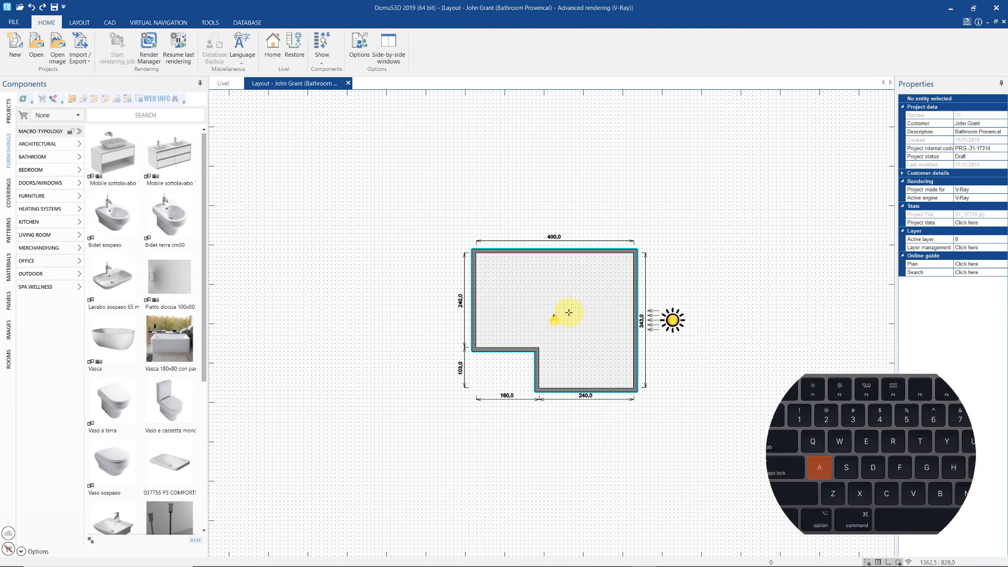
key("a")
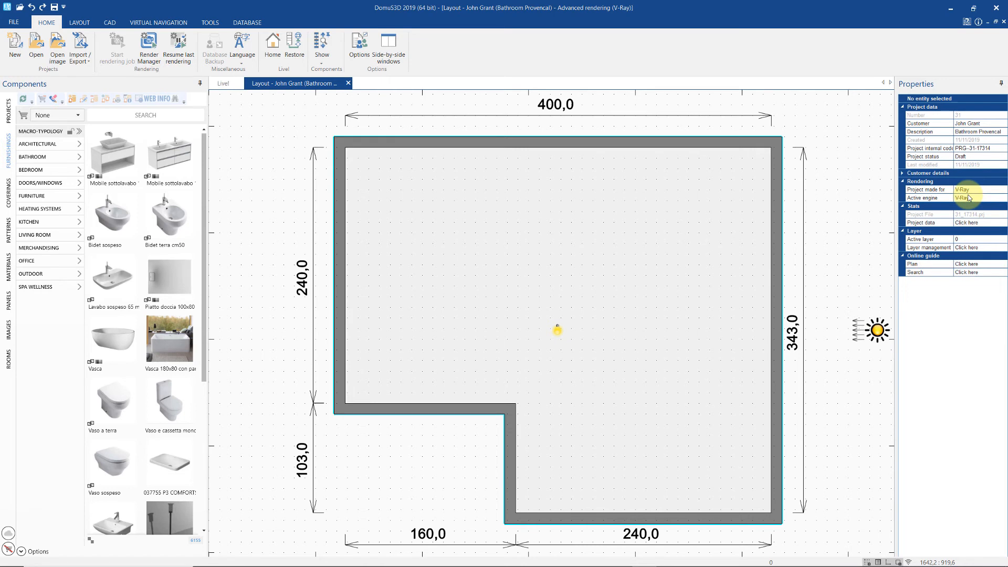
- Set the top wall's thickness to 20 and apply it to all walls
left_click(616, 141)
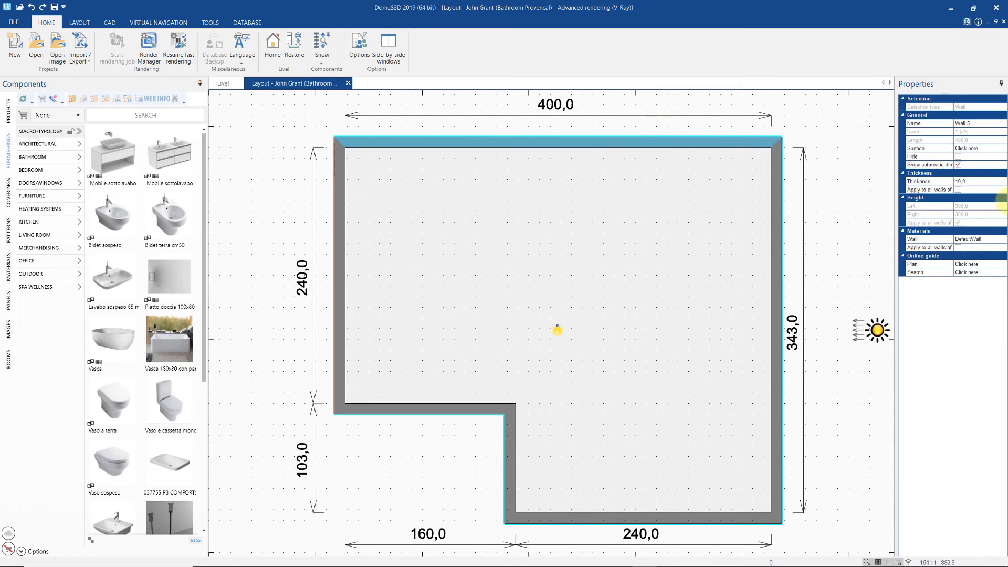
left_click(985, 185)
key("BackSpace")
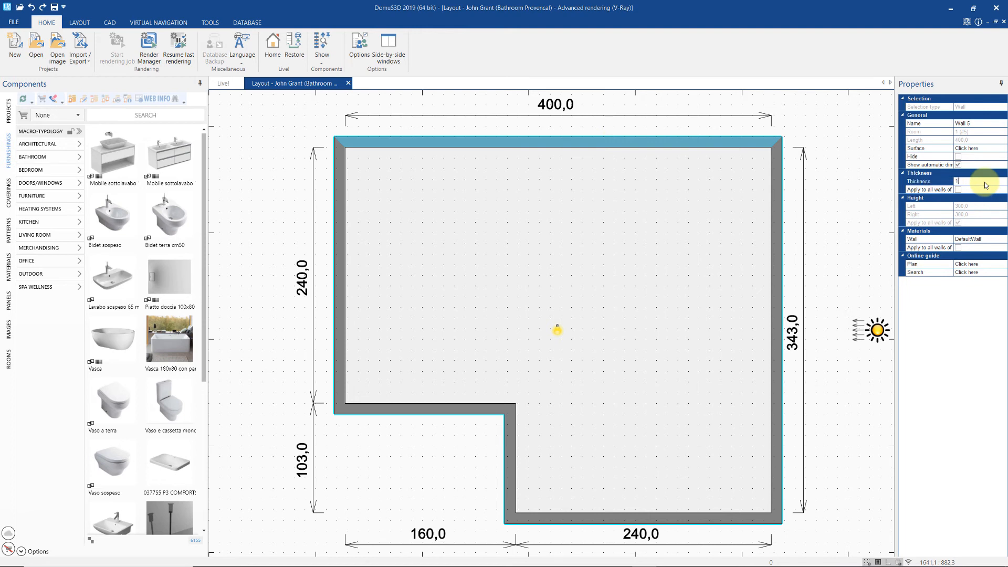
key("BackSpace")
type("30")
key("Return")
left_click(986, 185)
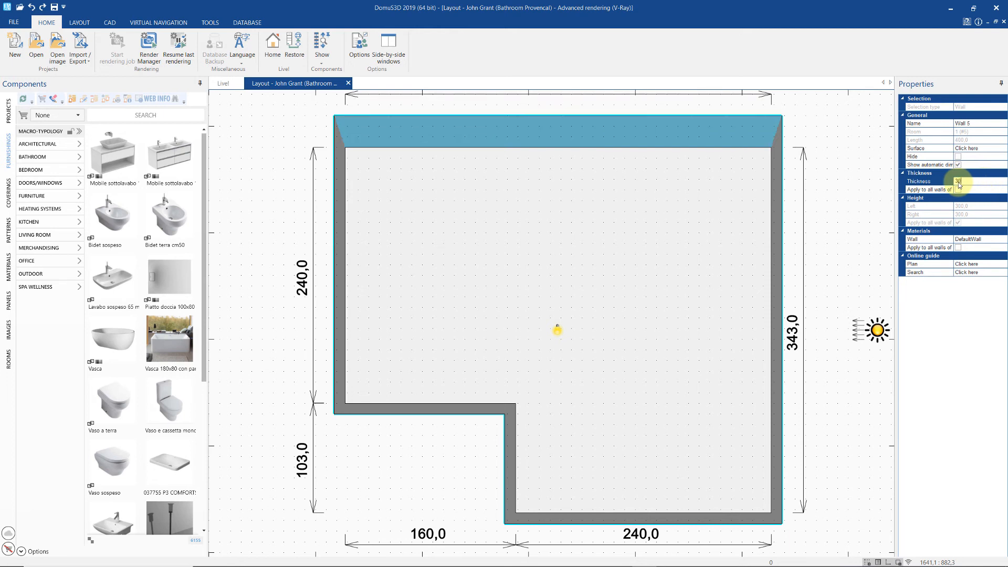
type("20")
left_click(957, 189)
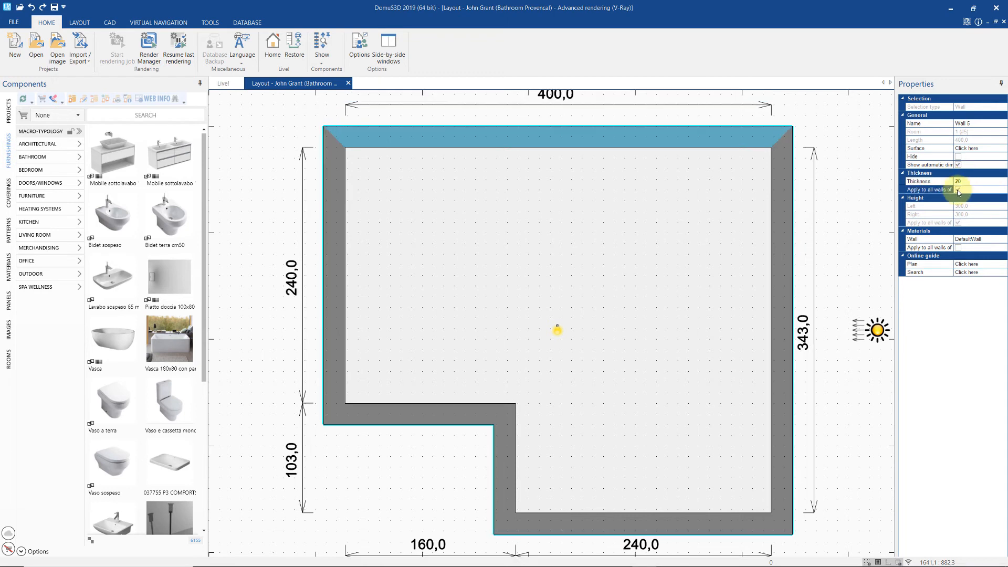
scroll(685, 227, "down", 1)
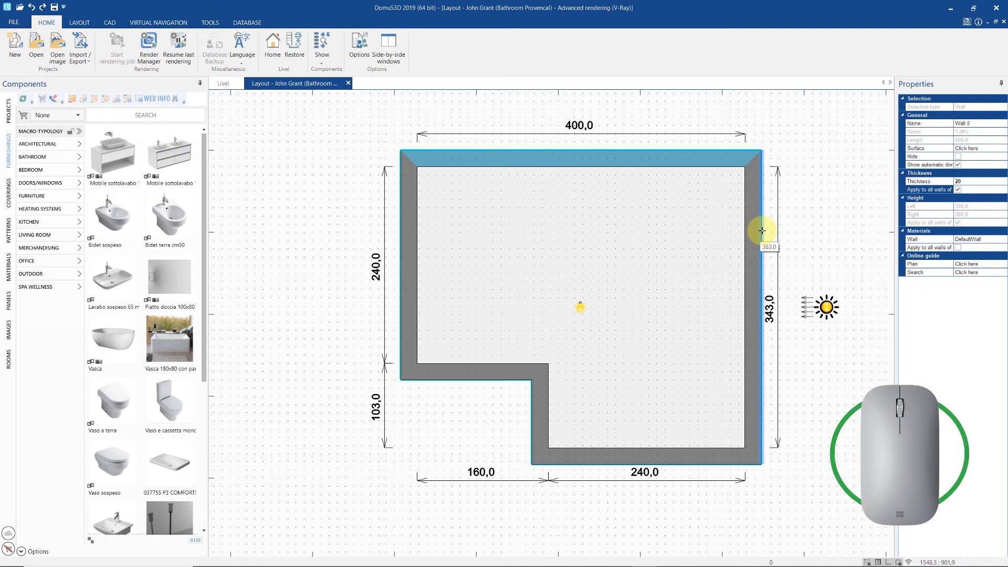
- Thicken the right wall inward and set the bottom wall length to 190
left_click_drag(762, 230, 677, 239)
left_click_drag(689, 244, 745, 258)
left_click(750, 252)
left_click(744, 258)
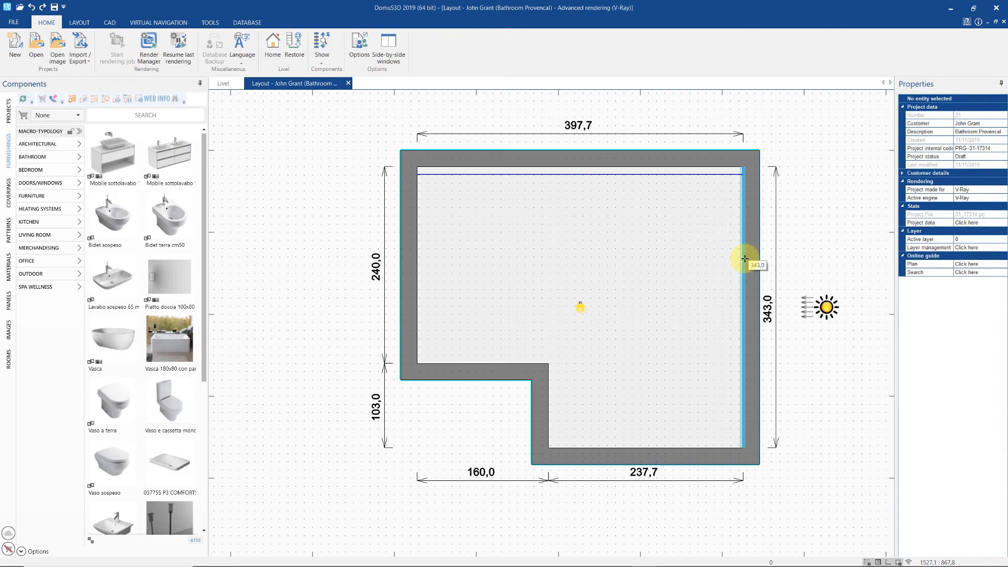
left_click(744, 258)
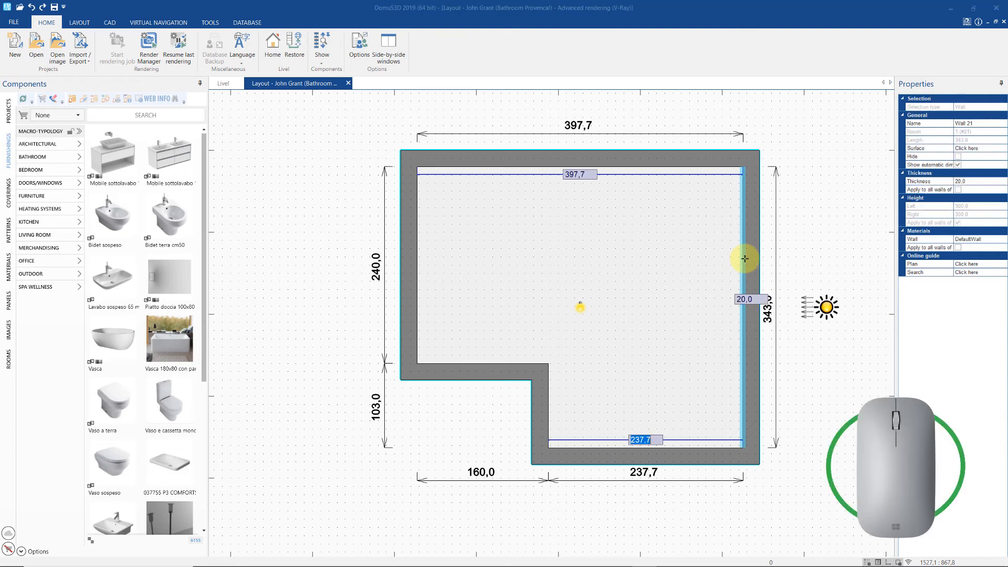
left_click_drag(742, 259, 702, 257)
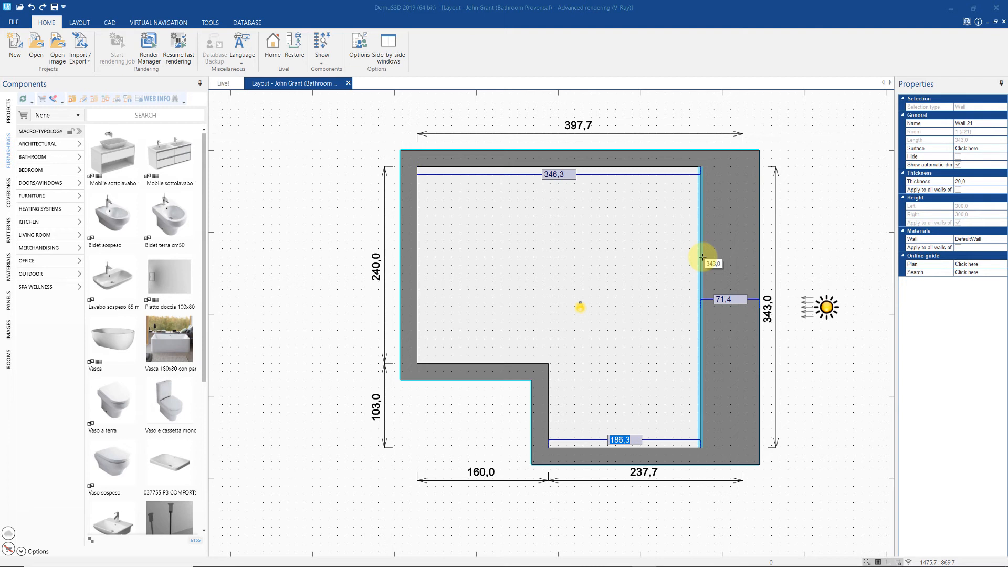
key("Tab")
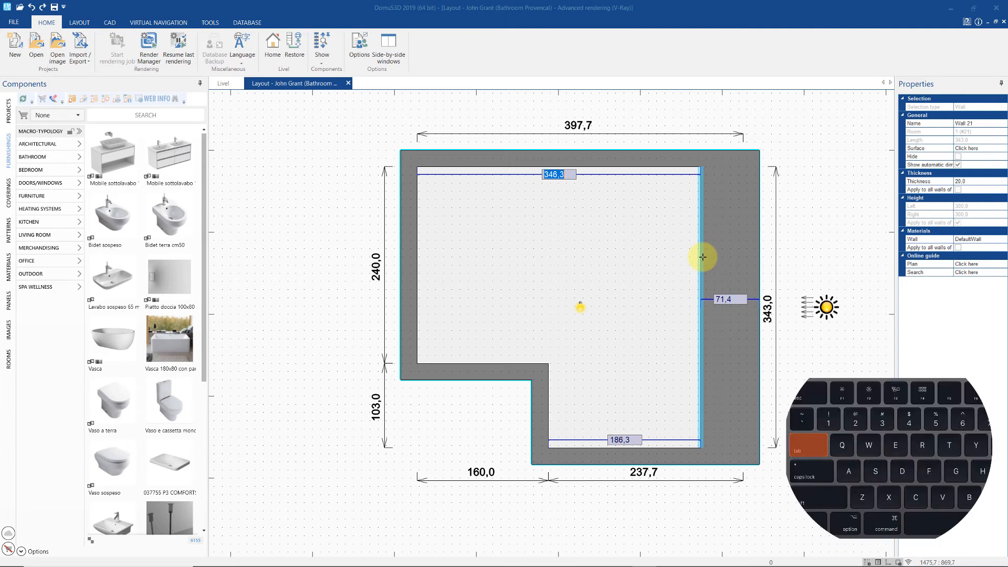
key("Tab")
key("Tab")
key("Tab")
key("Tab")
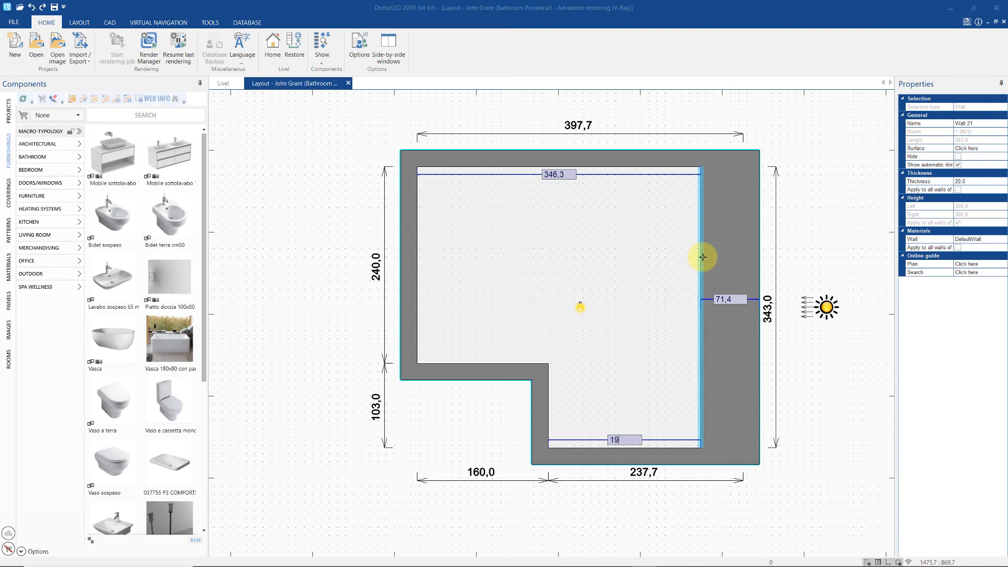
type("190")
key("Return")
- Adjust the right wall so the lower-right wall reads 205,0 and the top 365,0
left_click(721, 265)
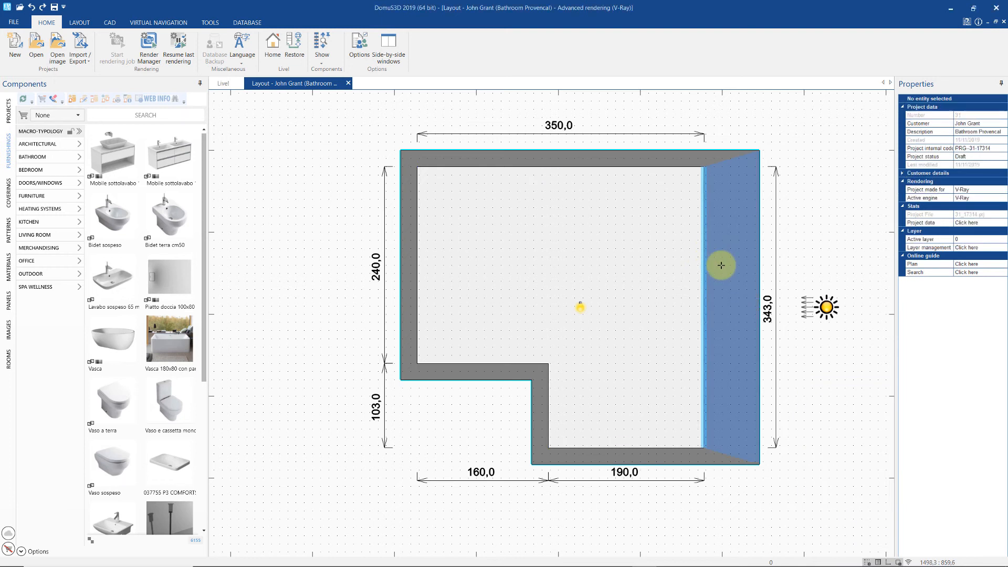
left_click_drag(731, 294, 737, 295)
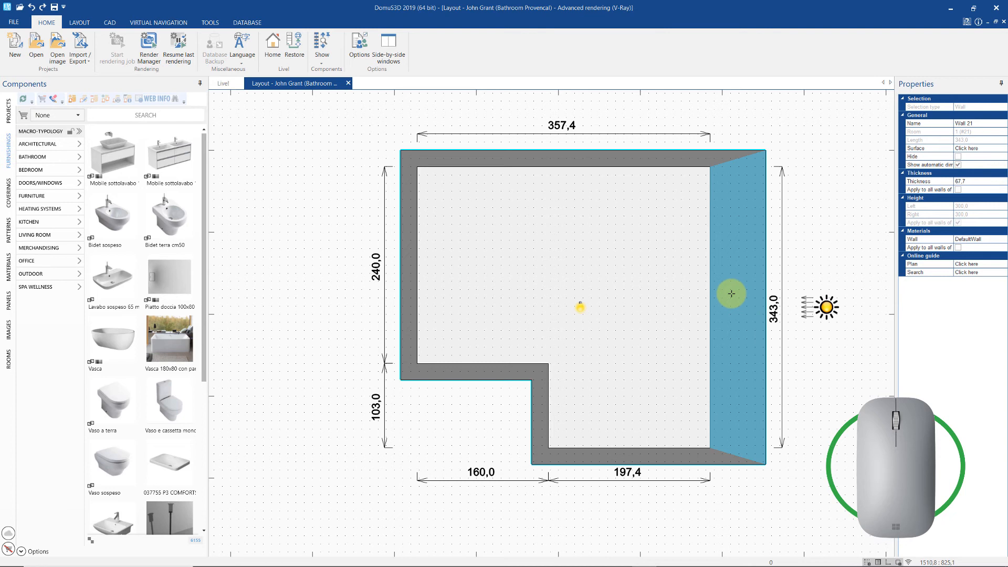
left_click(731, 293)
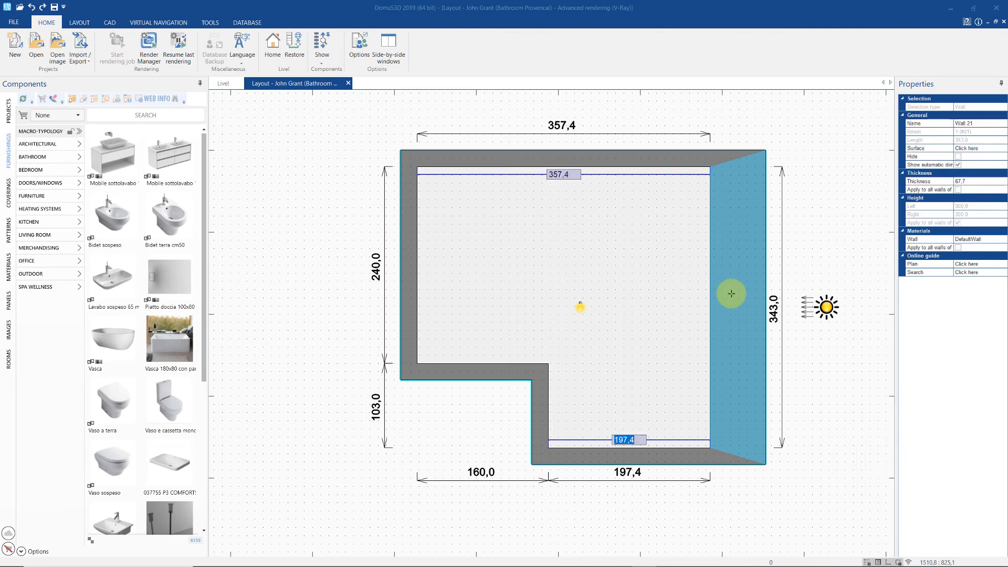
key("Tab")
key("Tab")
key("Return")
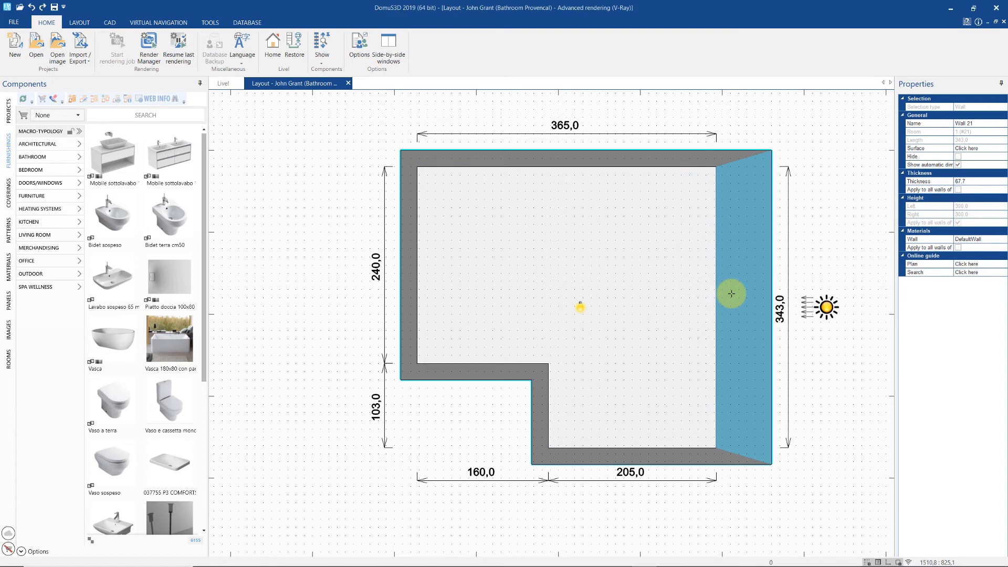
- Undo and redo the wall edits, leaving the top wall at 321,8 and lower-right at 161,8
left_click(32, 7)
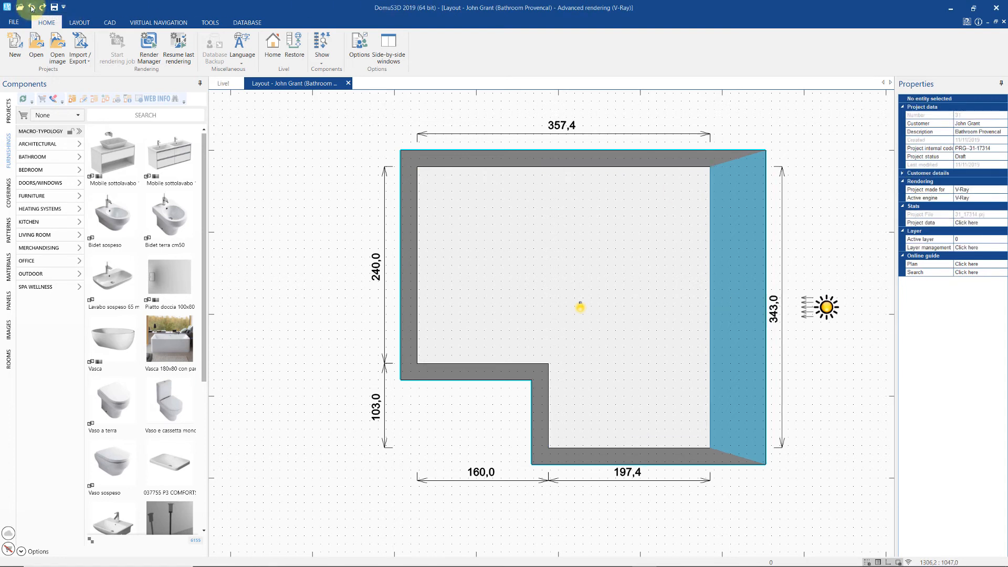
left_click(31, 8)
left_click(31, 7)
left_click(31, 7)
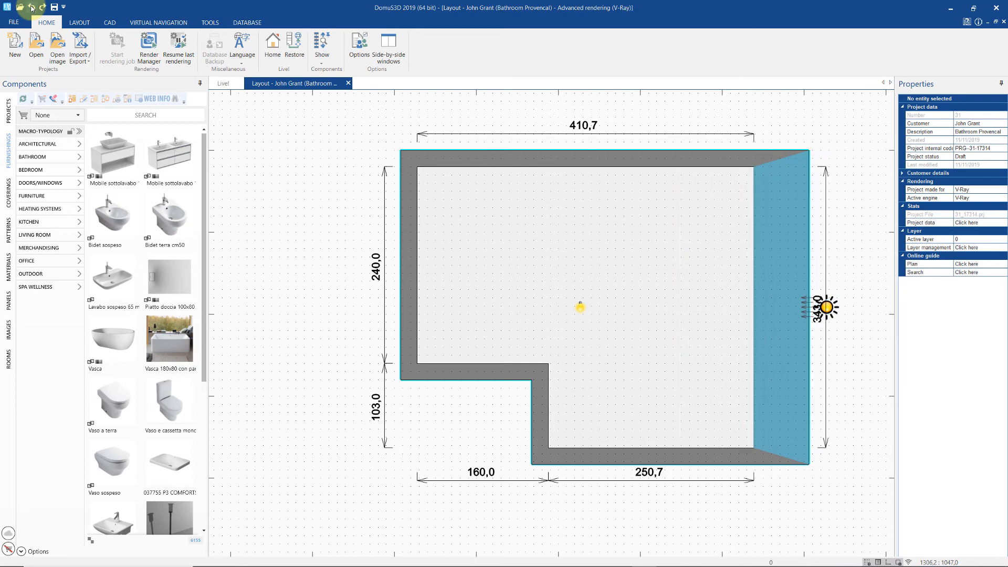
key("ctrl+z")
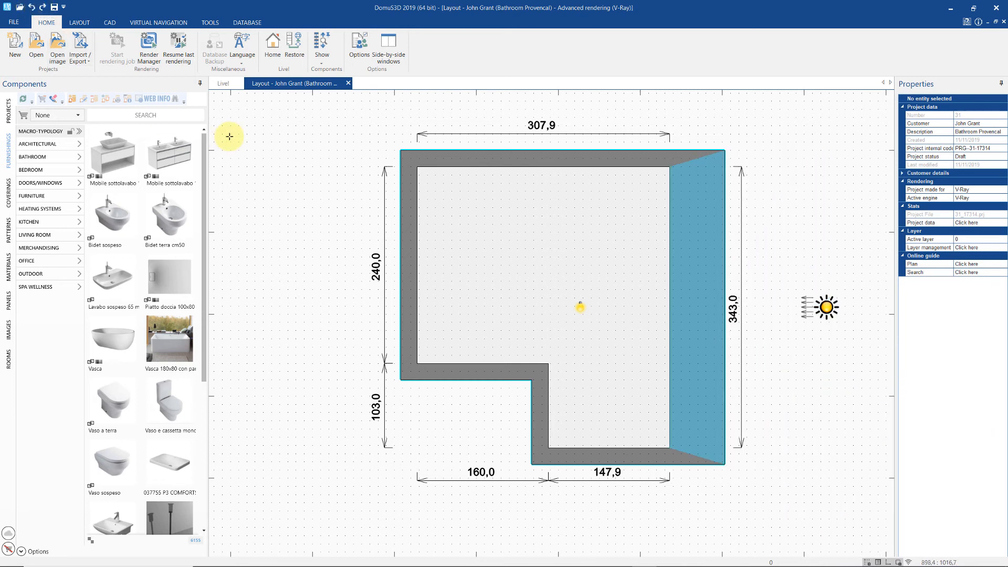
key("ctrl+z")
key("ctrl+z")
key("ctrl+z")
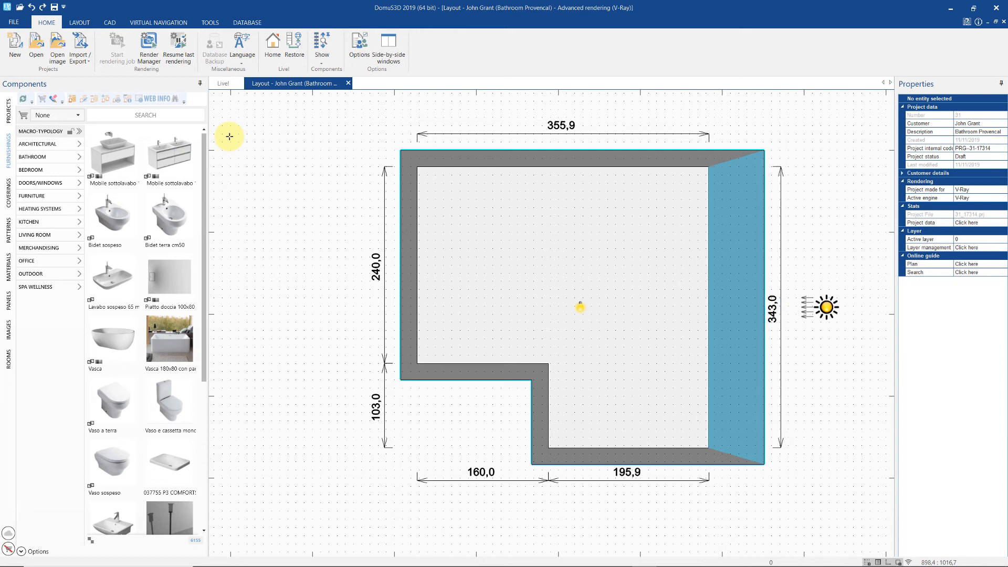
left_click(42, 7)
left_click(42, 7)
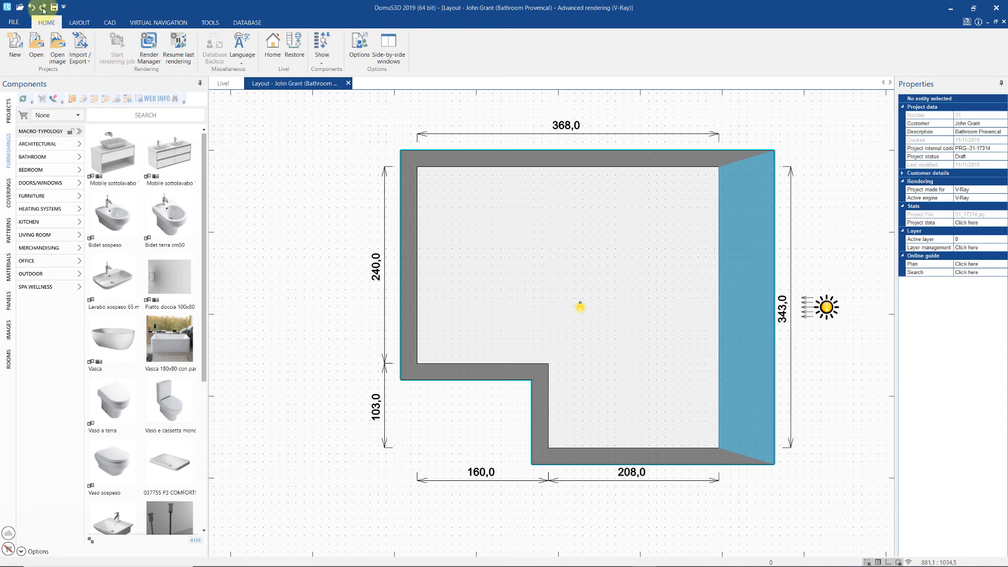
key("ctrl+y")
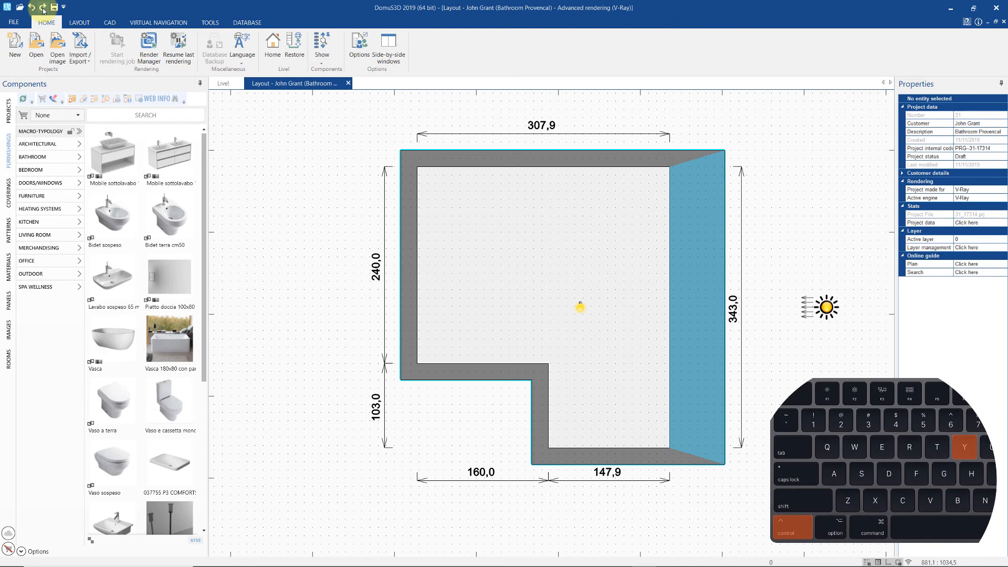
key("ctrl+y")
key("ctrl+y")
left_click(42, 7)
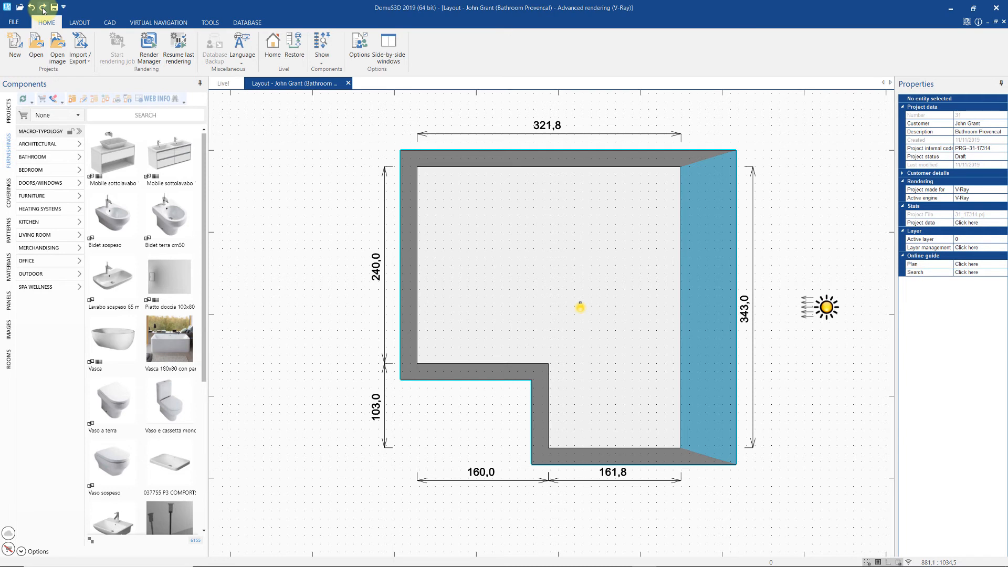
left_click(13, 22)
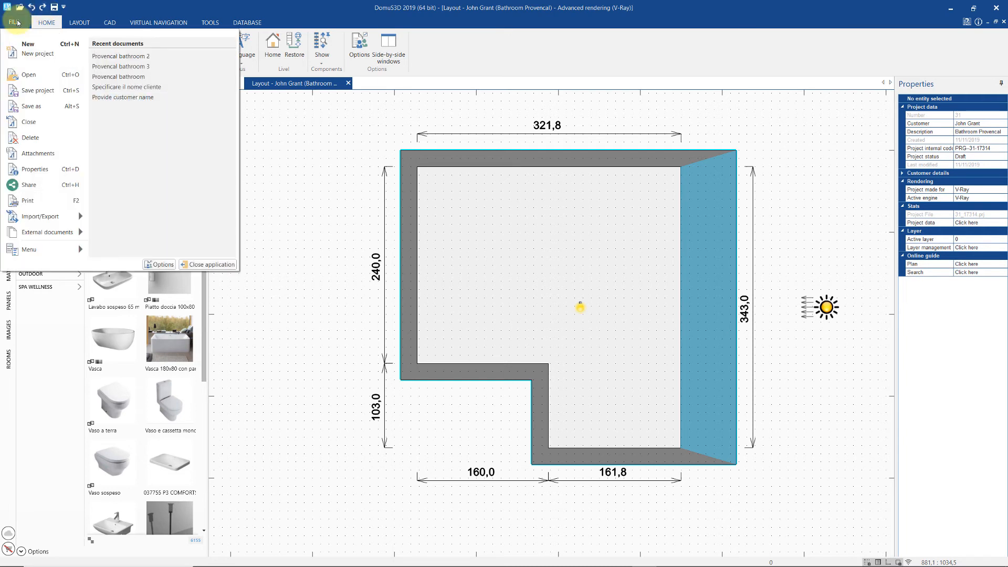
left_click(159, 265)
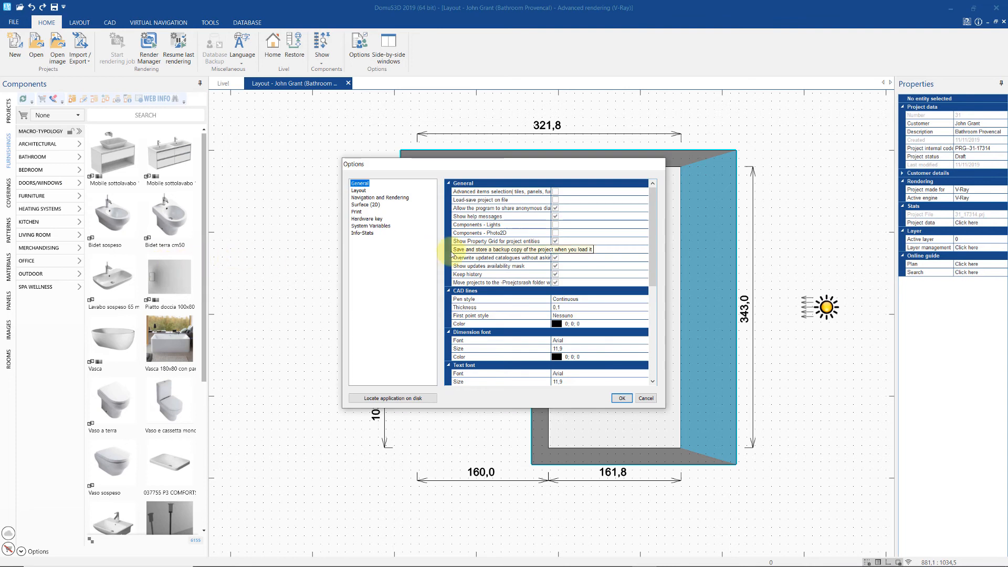
scroll(621, 231, "down", 3)
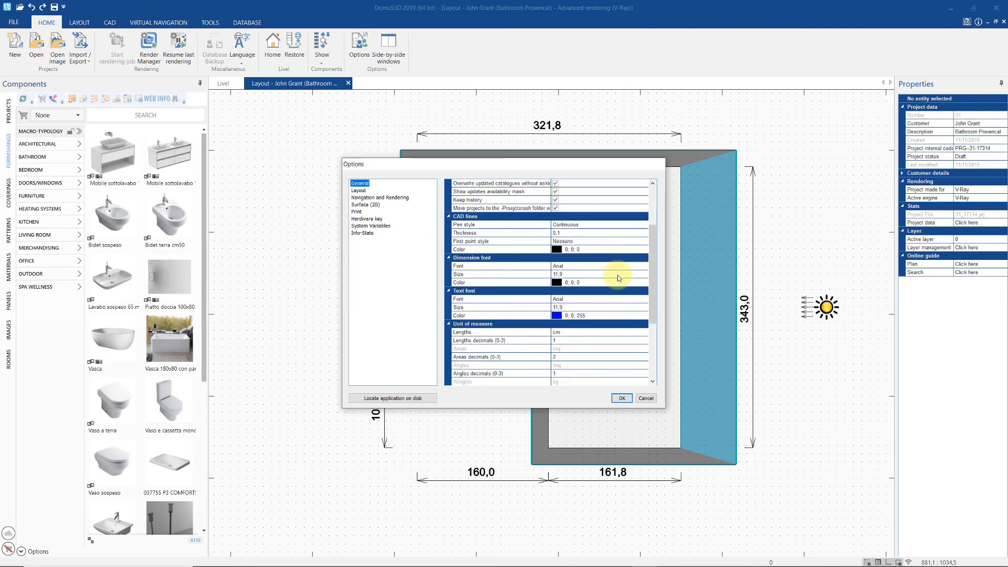
left_click(612, 335)
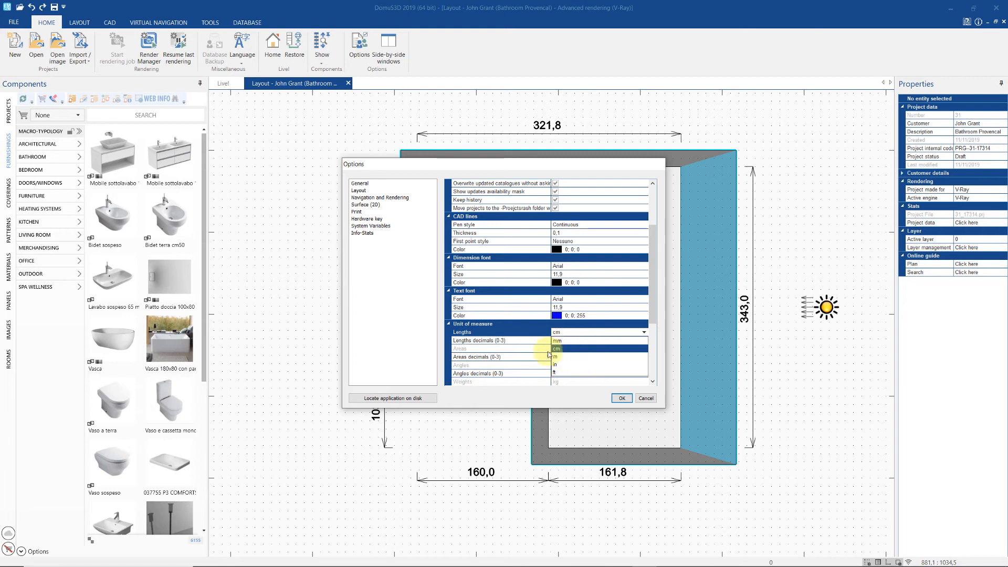
left_click(621, 398)
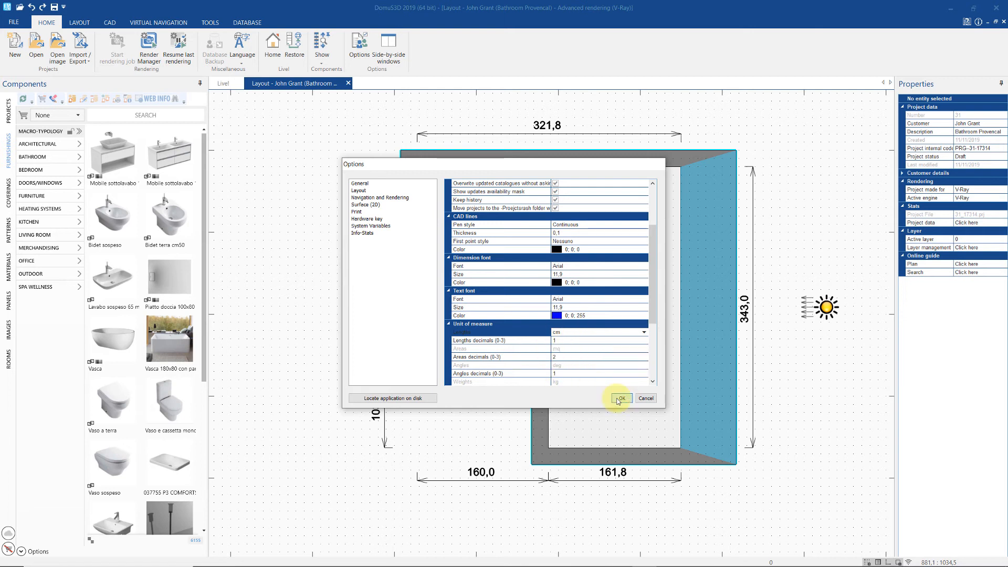
left_click(622, 398)
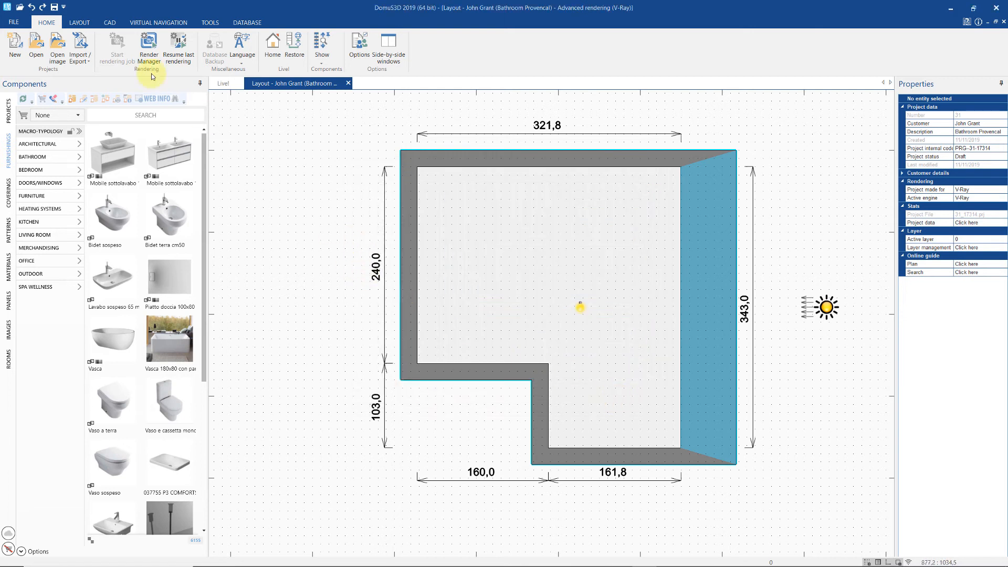
- Draw a stepped New wall from the left wall into the bathroom and reposition one section
left_click(92, 22)
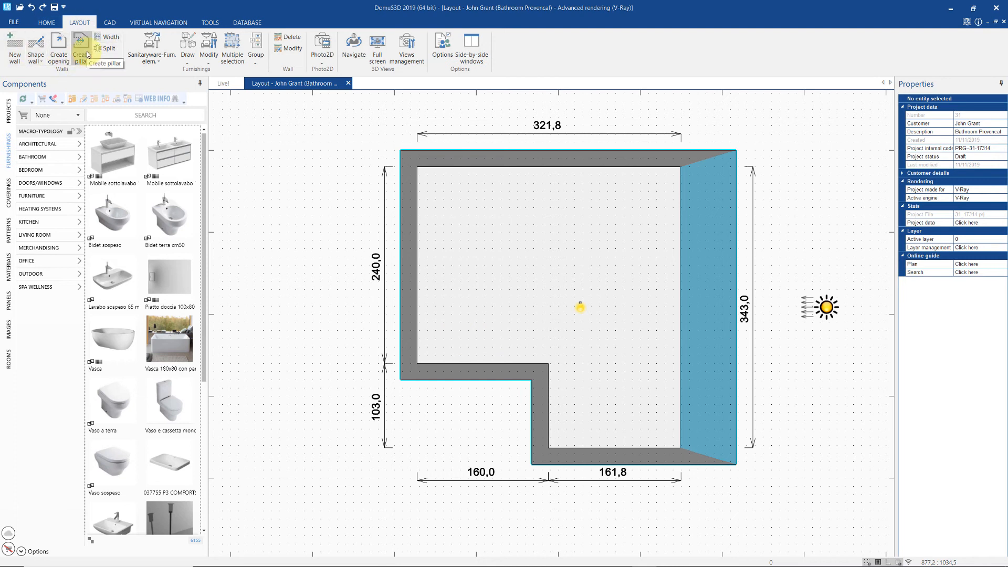
left_click(15, 47)
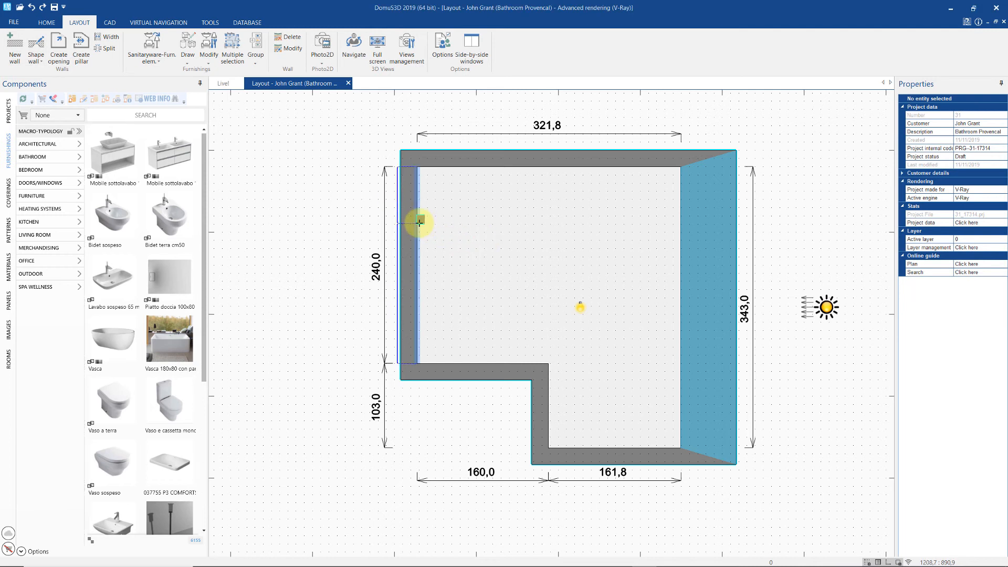
left_click(419, 219)
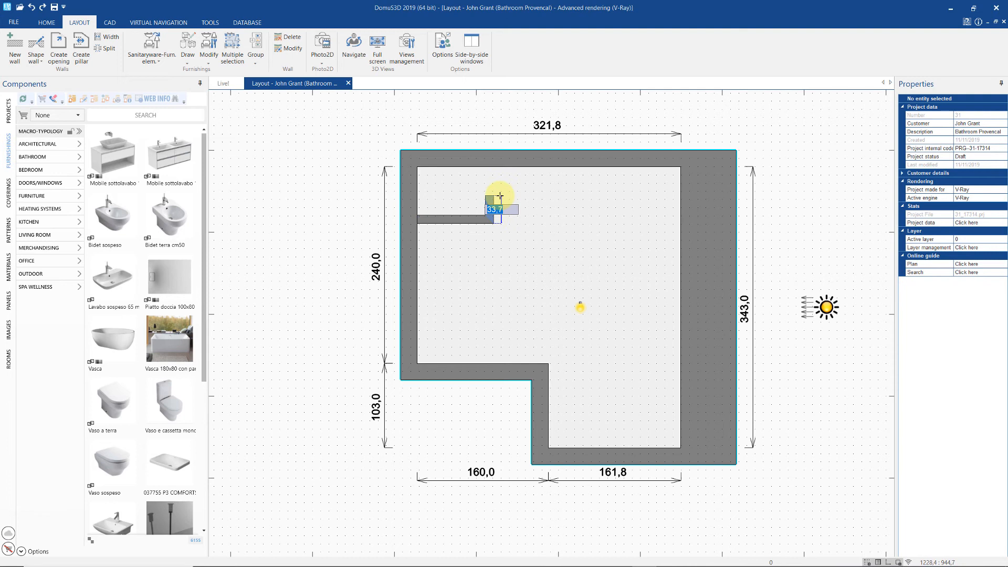
left_click(494, 198)
left_click(505, 194)
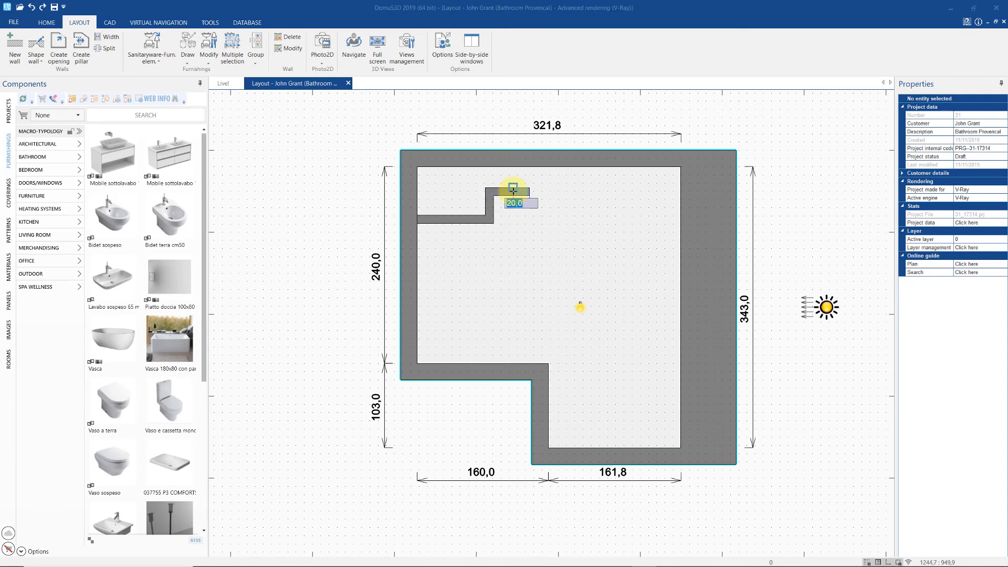
key("Escape")
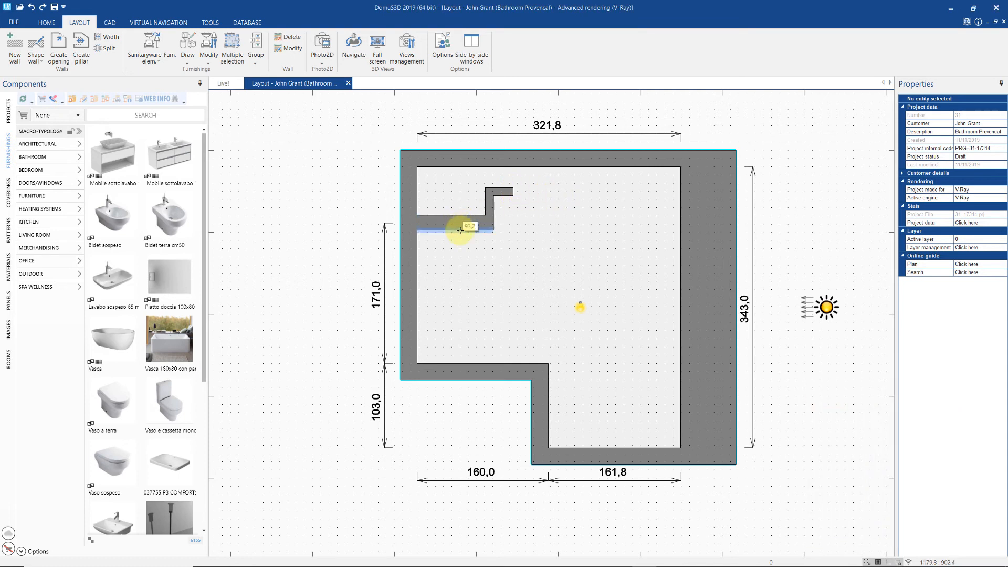
left_click(455, 221)
left_click_drag(456, 221, 473, 209)
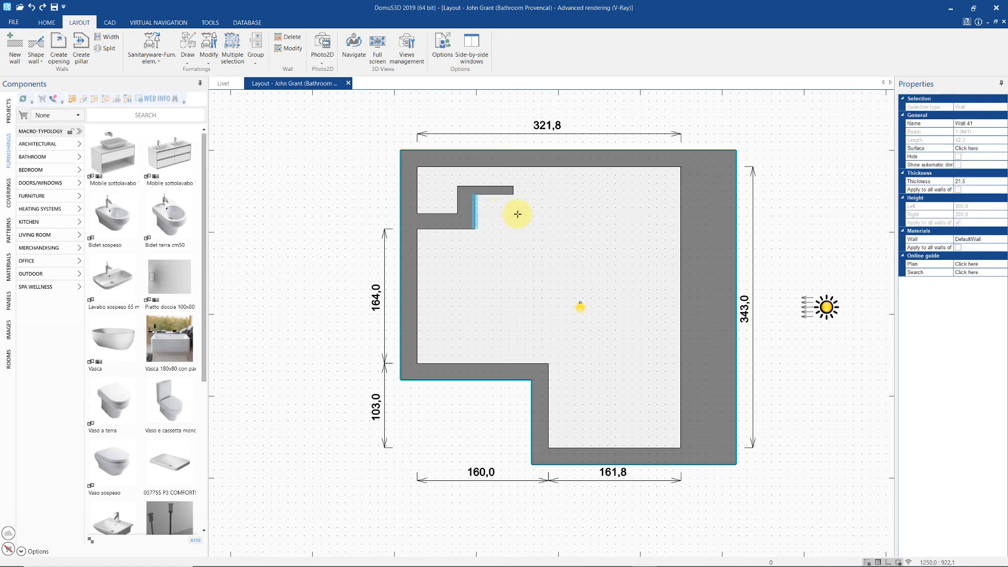
- Delete the inner wall's complete wall structure, restoring the left wall to 240,0
right_click(467, 209)
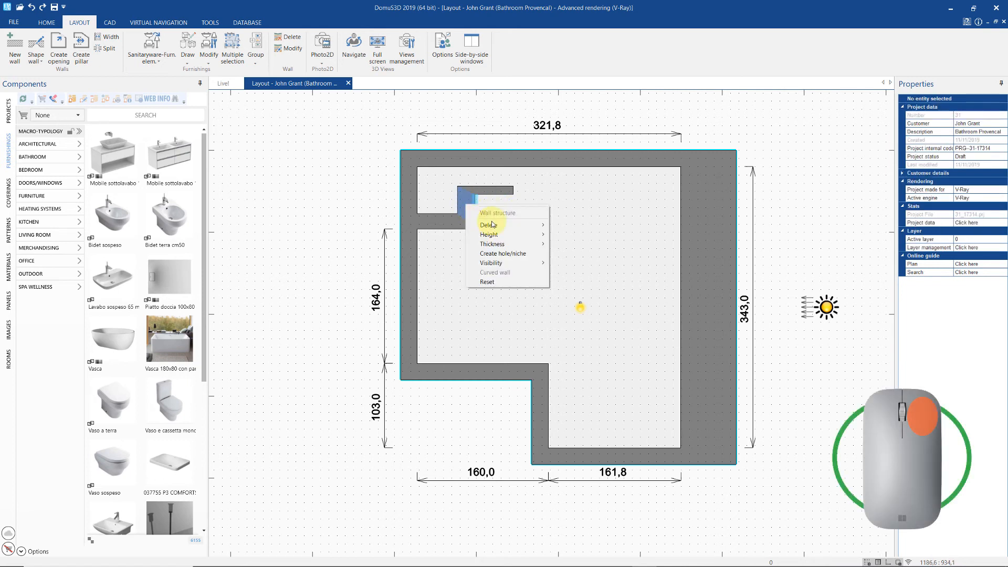
mouse_move(493, 225)
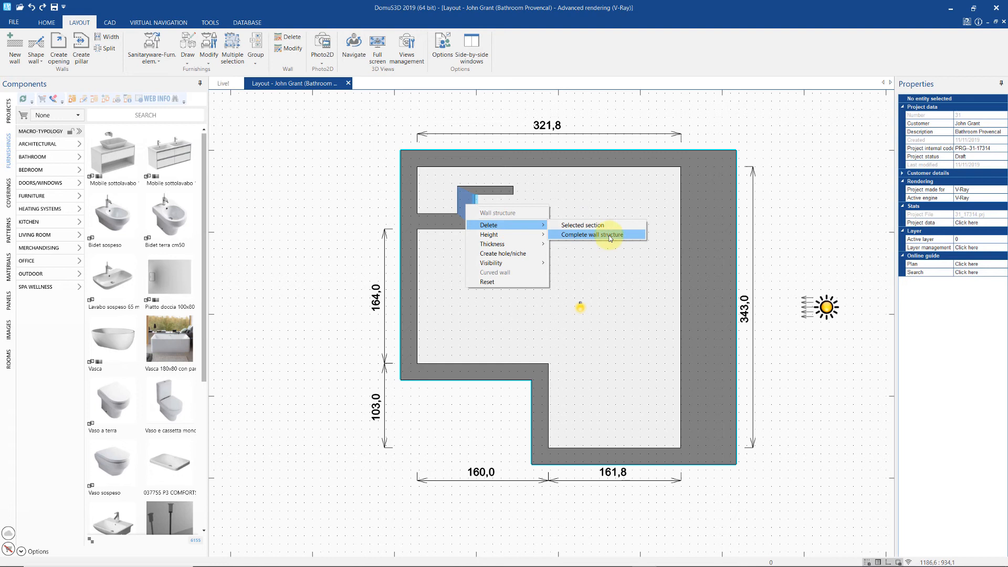
left_click(631, 235)
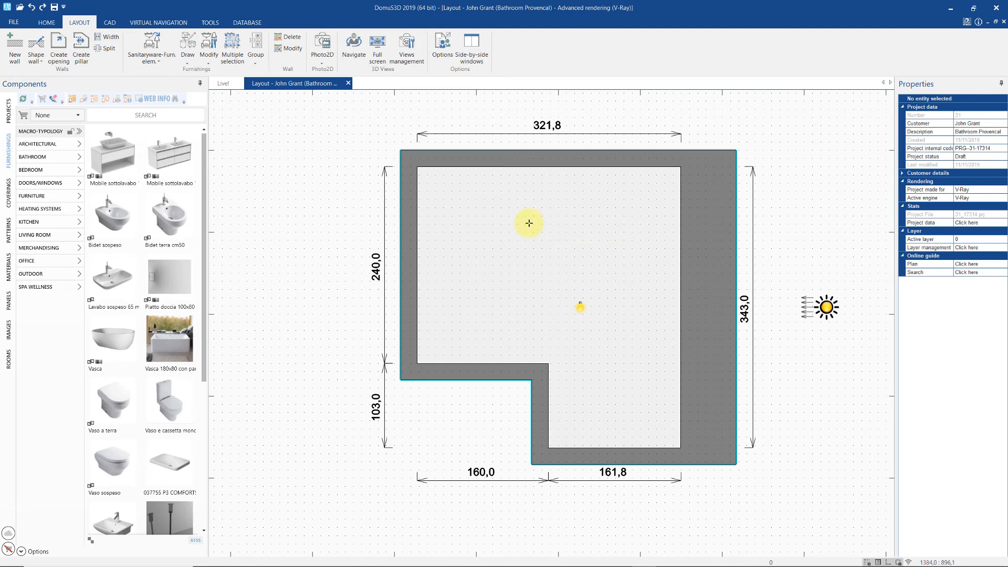
left_click(14, 50)
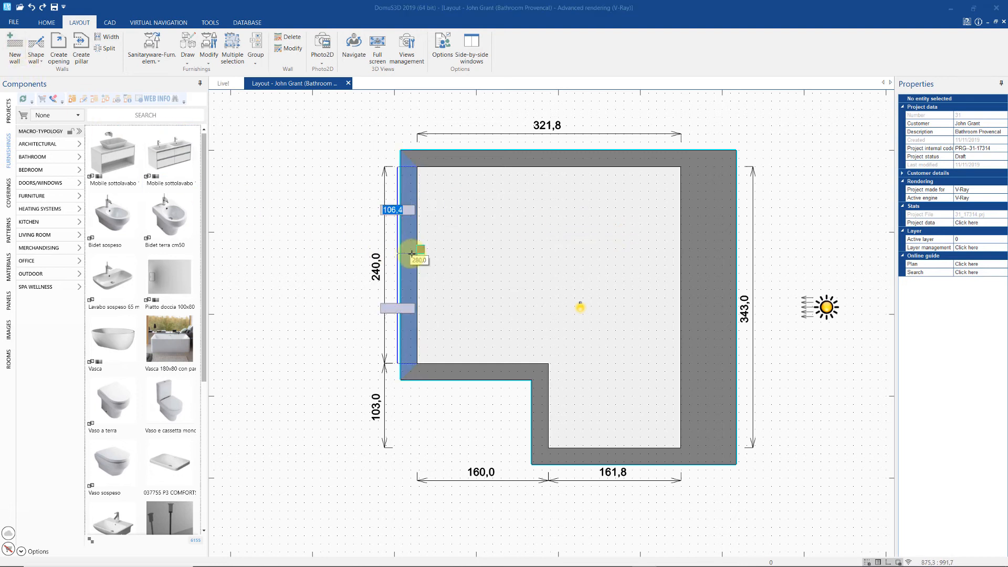
left_click(417, 253)
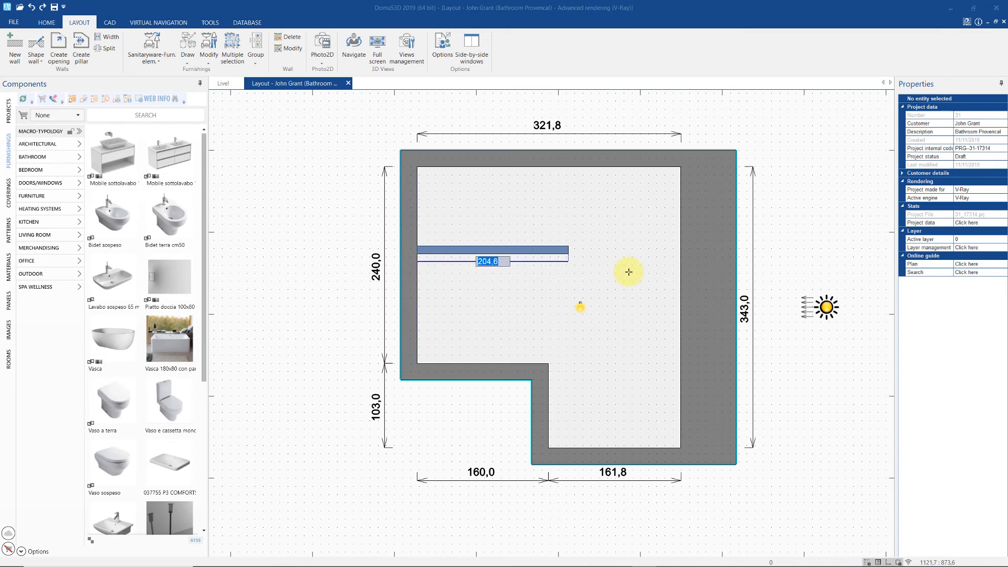
left_click(678, 251)
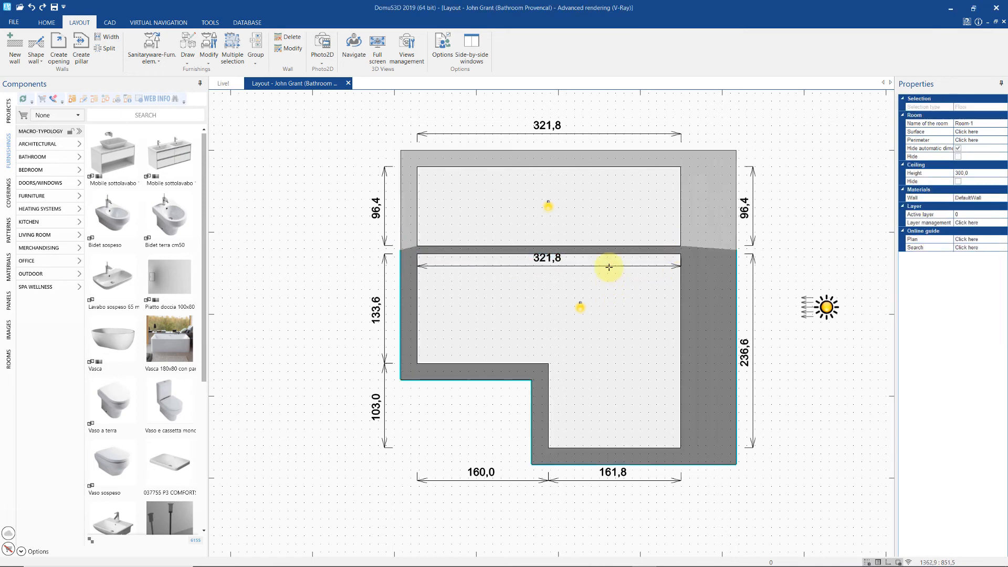
mouse_move(603, 259)
left_mouse_down()
mouse_move(606, 282)
mouse_move(603, 245)
left_mouse_up()
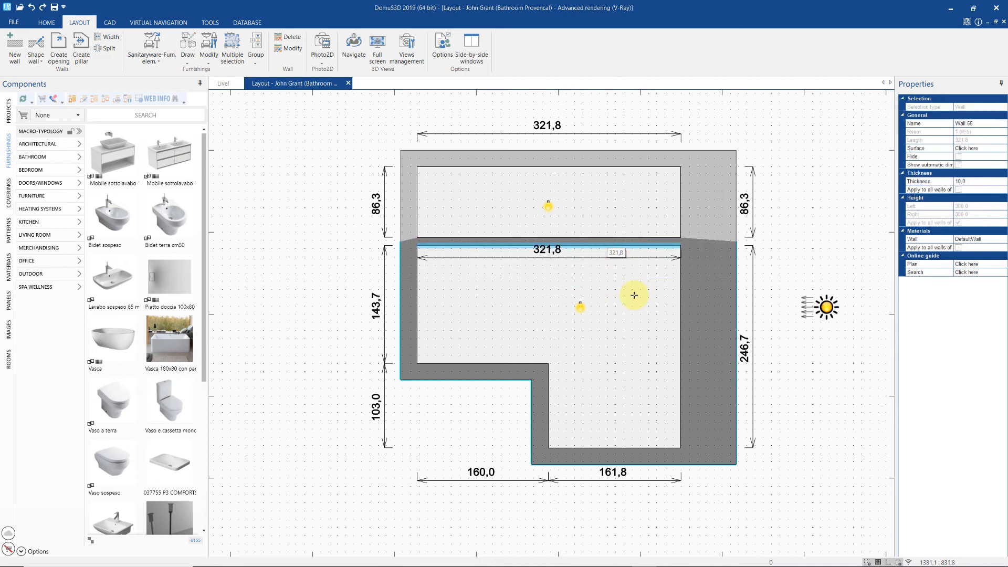
right_click(620, 239)
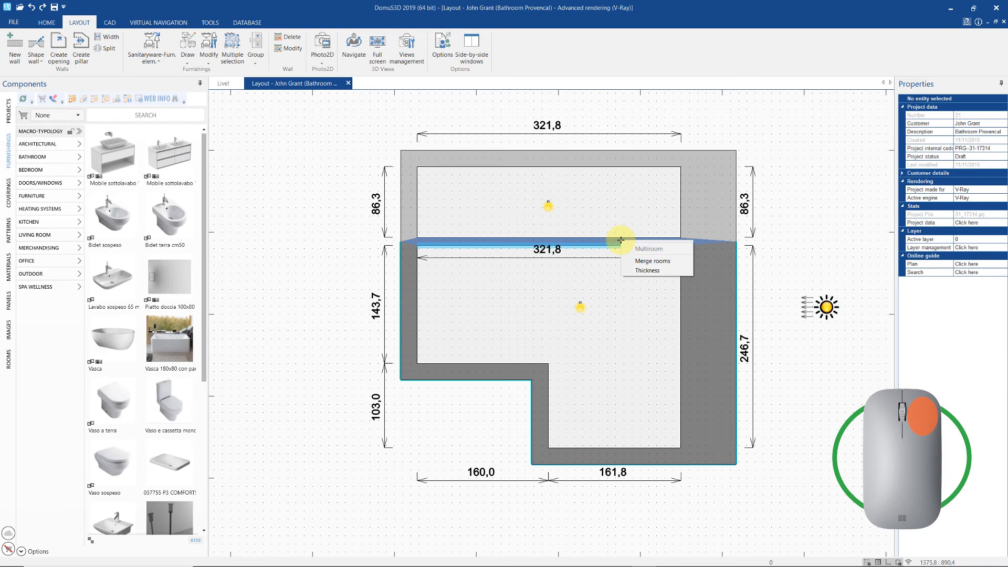
left_click(677, 265)
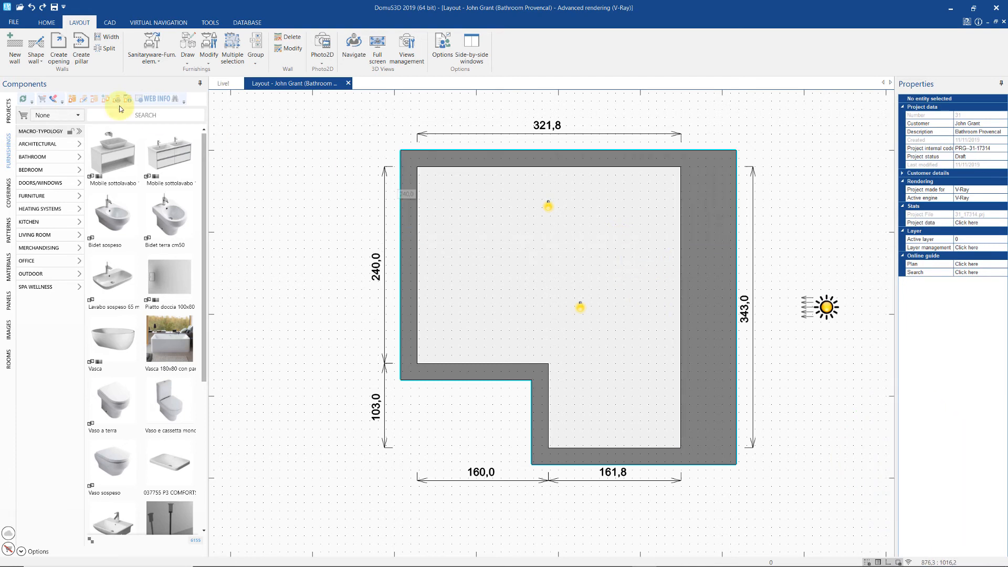
- Add a corner to the bottom wall and pull its point up into the room
left_click(37, 55)
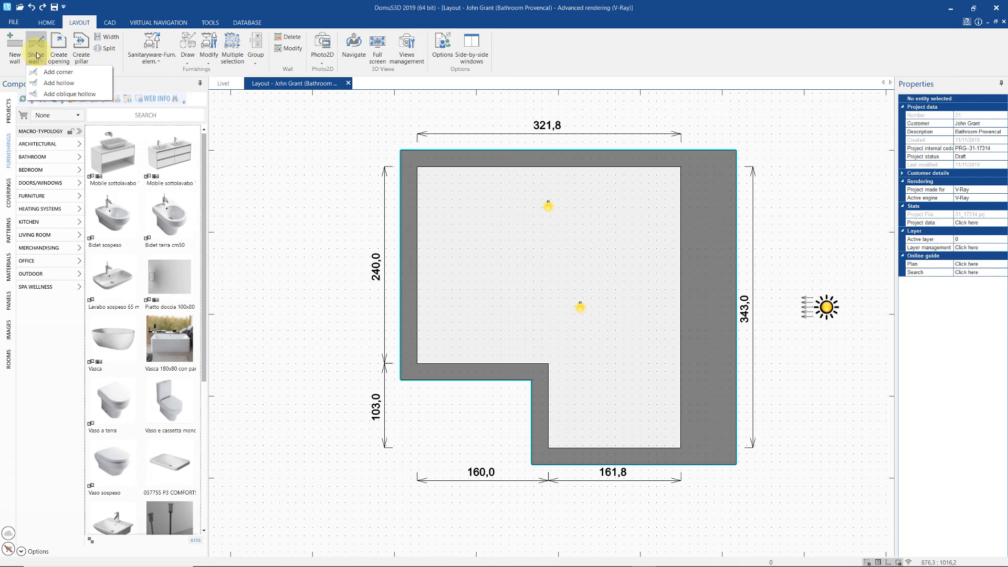
left_click(52, 75)
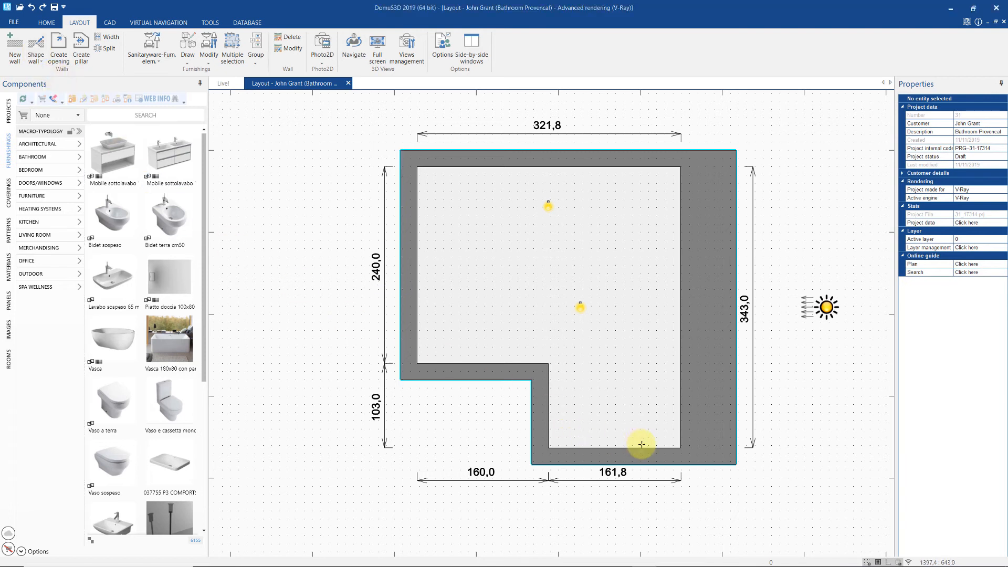
left_click(641, 444)
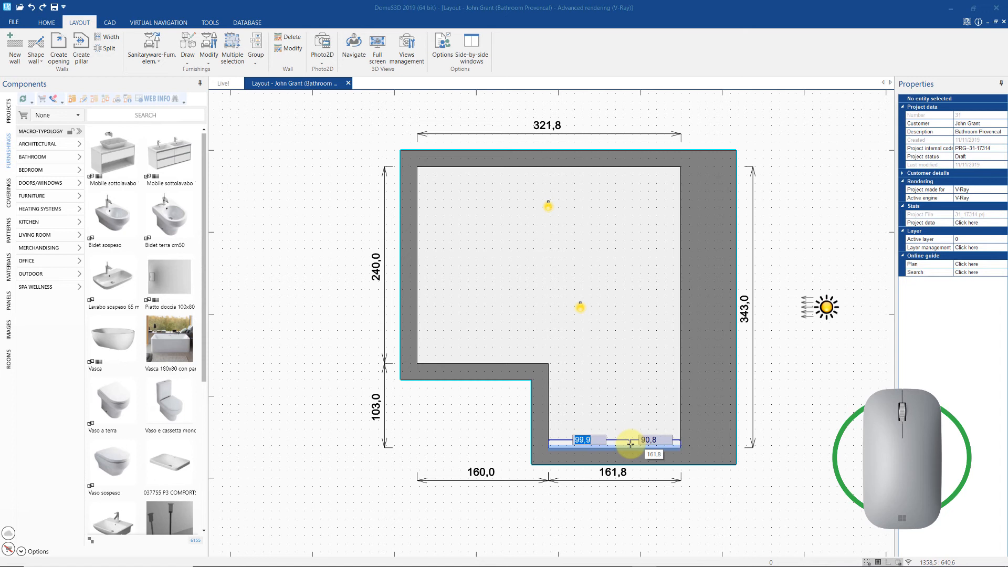
left_click_drag(631, 443, 630, 429)
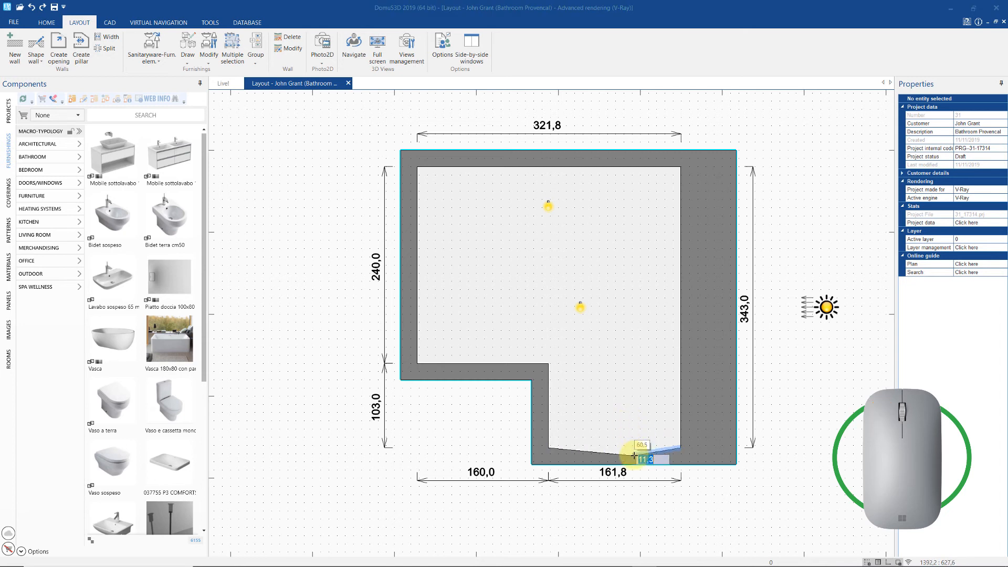
key("BackSpace")
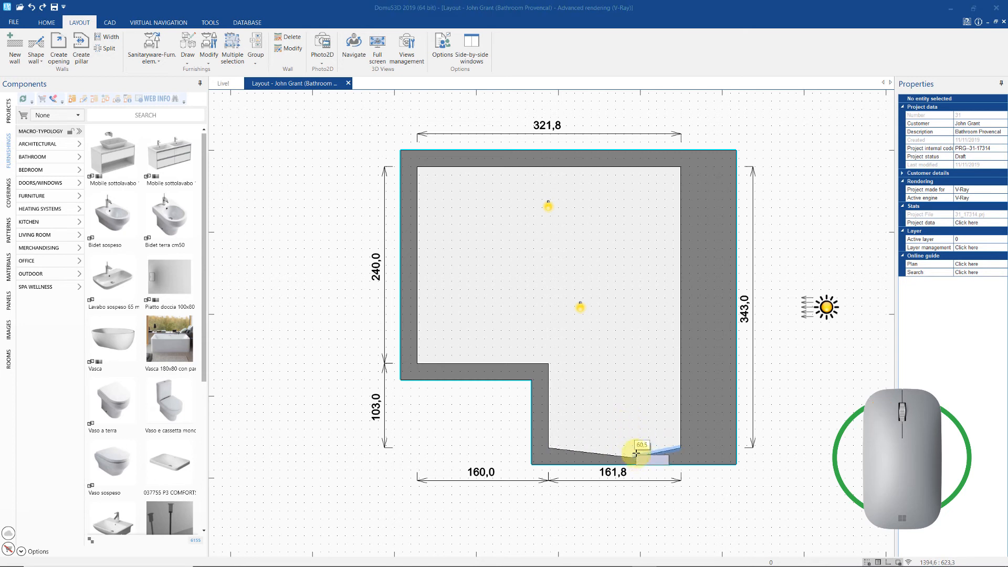
left_click(636, 432)
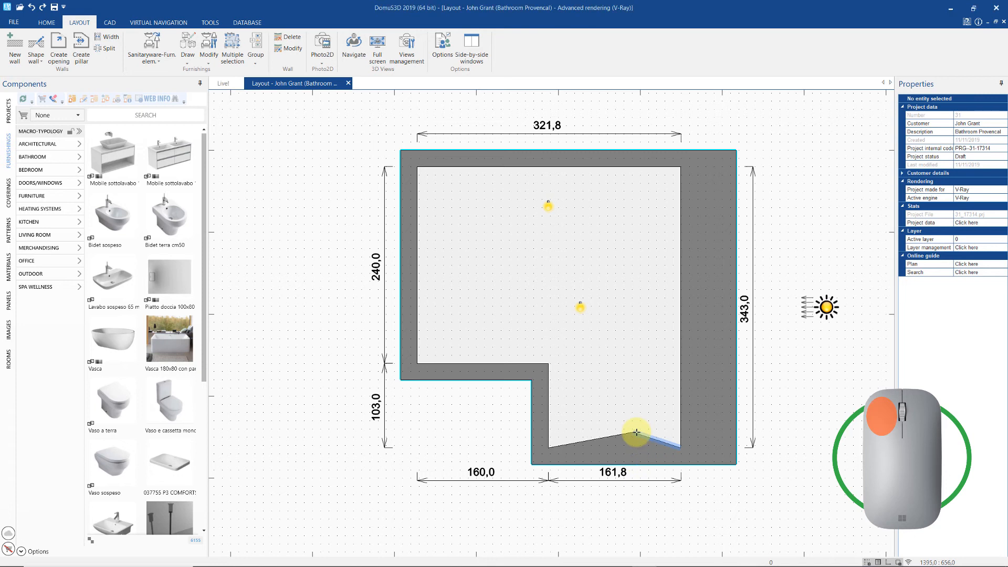
- Cut a shallow hollow into the left wall's inner face, widening the top dimension to 334,3
left_click(31, 51)
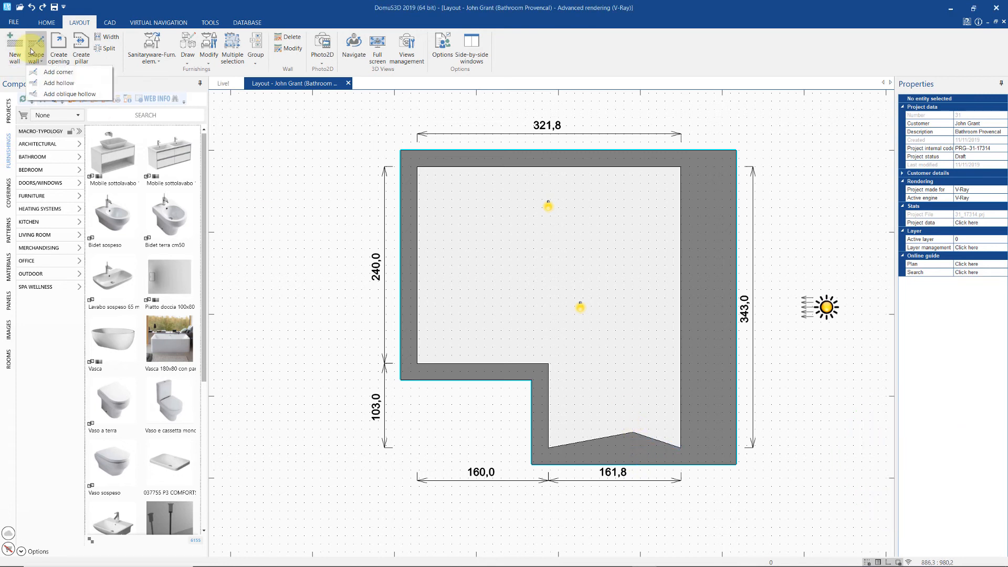
left_click(81, 83)
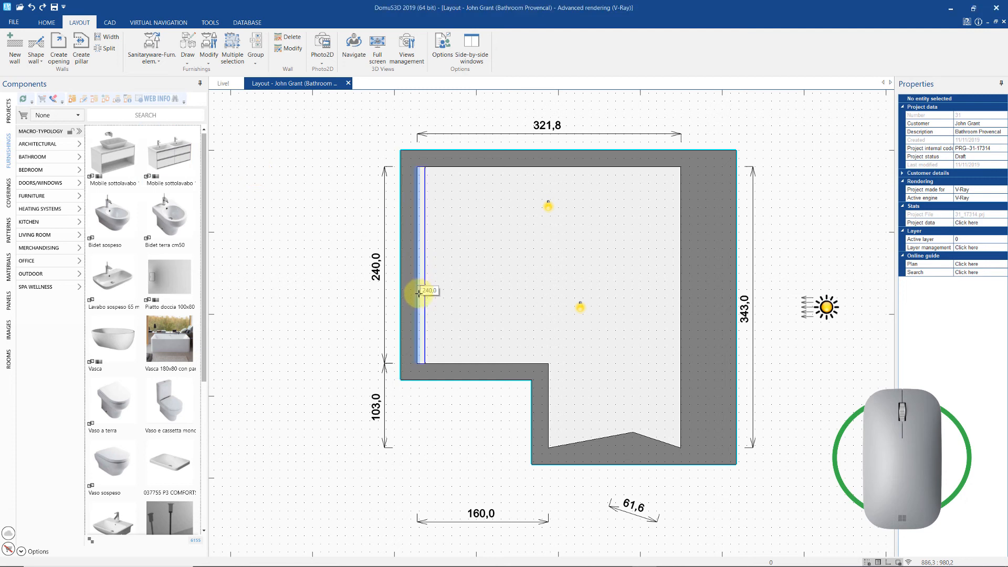
left_click(420, 320)
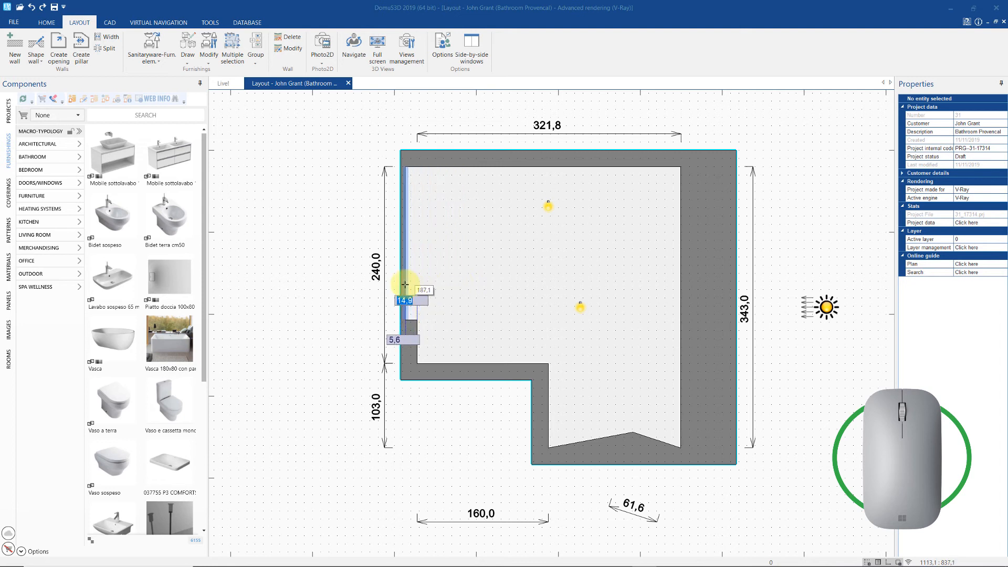
left_click(407, 284)
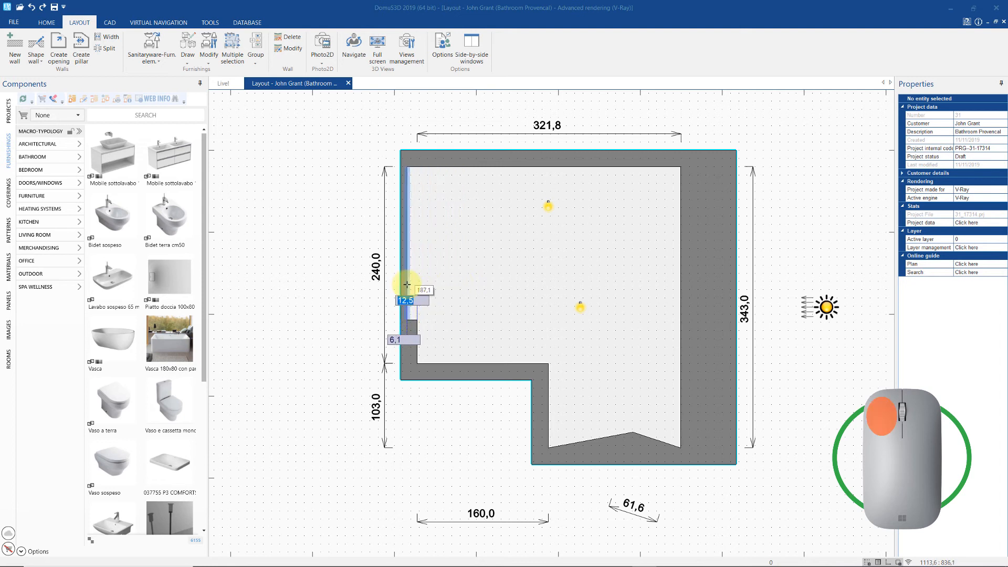
left_click(328, 274)
left_click(38, 59)
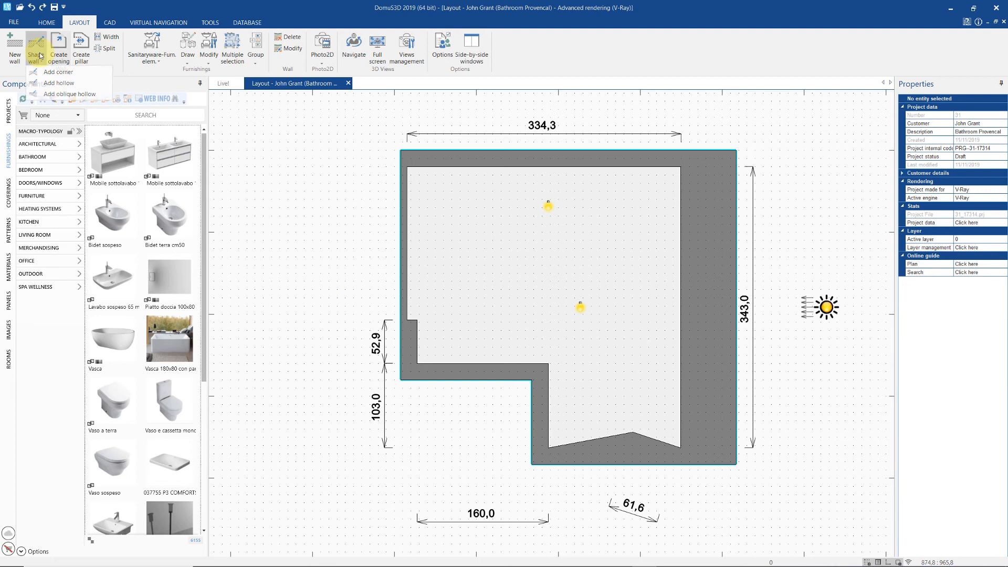
- Cut an oblique hollow near the top of the right wall, with sizes 4 and 30
left_click(57, 98)
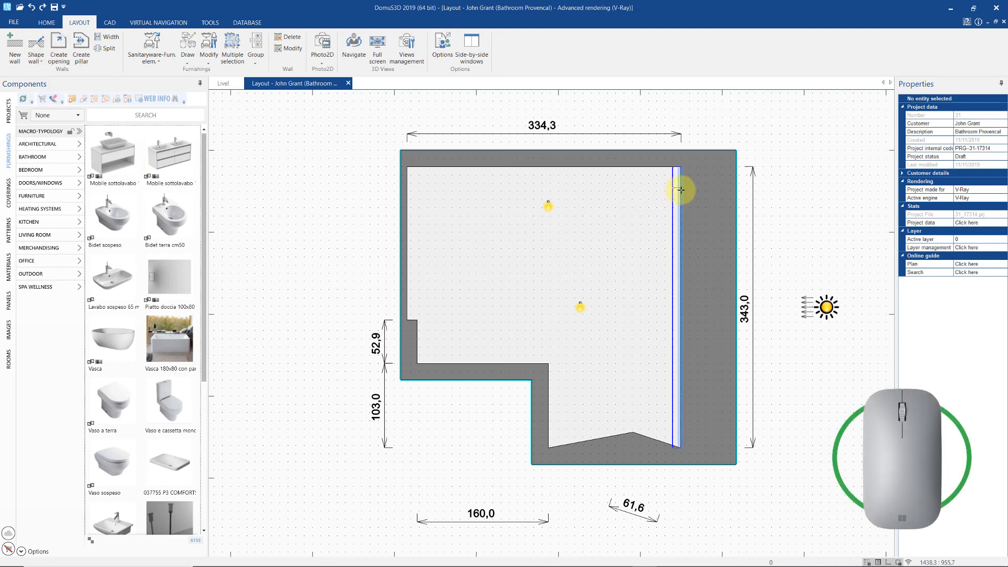
left_click_drag(679, 184, 677, 213)
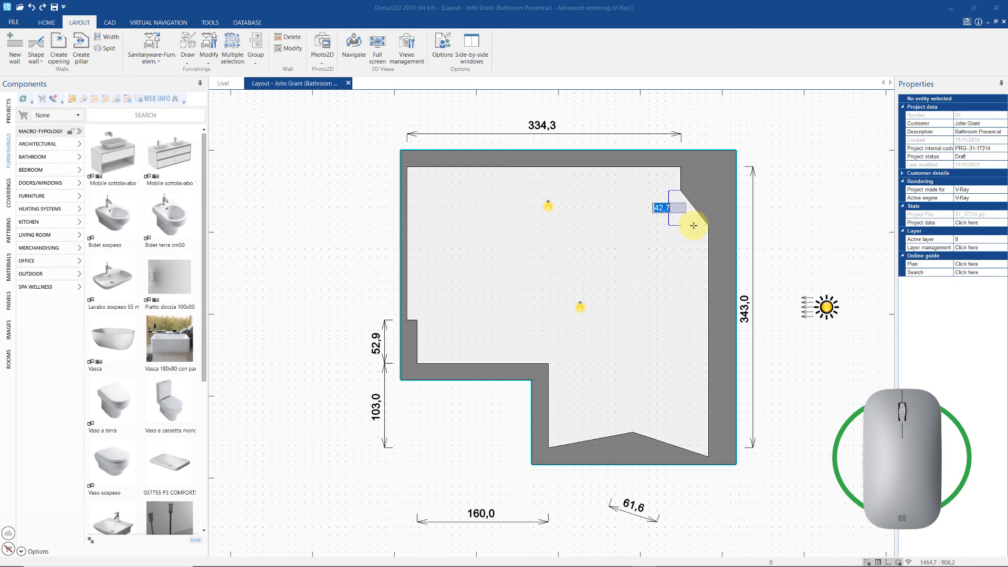
type("4")
left_click(679, 201)
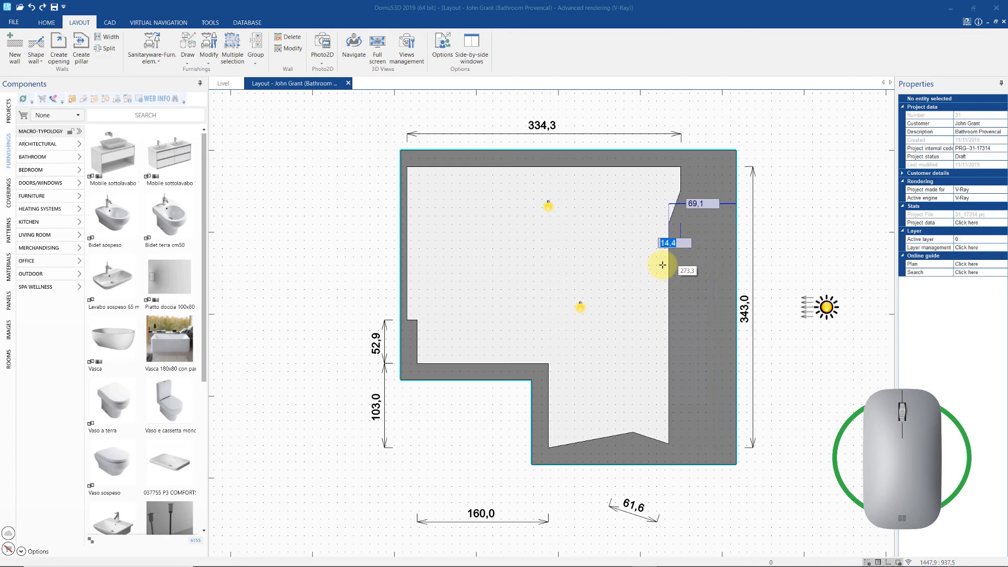
type("30")
left_click(703, 270)
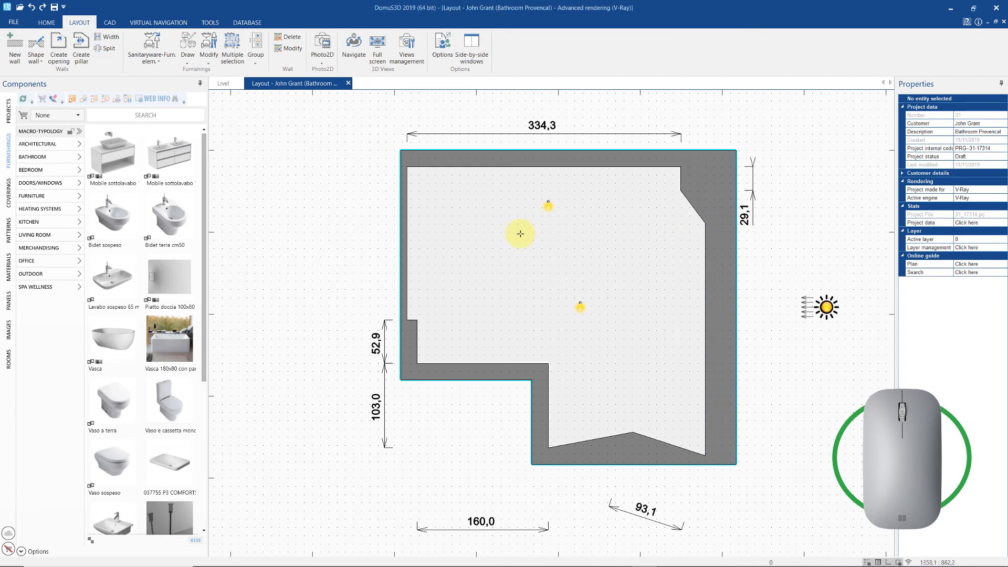
- Add a corner lower on the right wall to give it a slanted edge
left_click(37, 57)
left_click(52, 72)
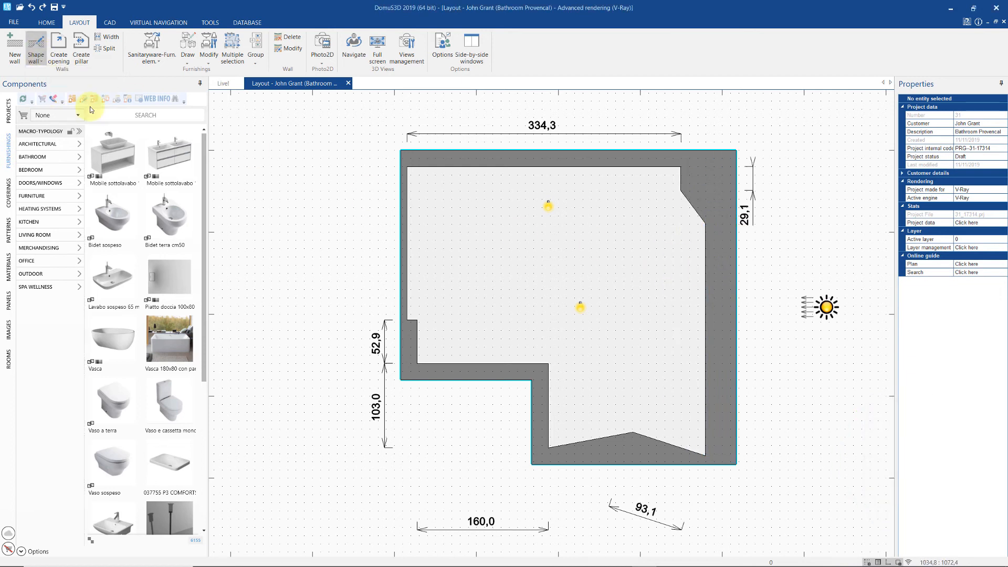
left_click(706, 278)
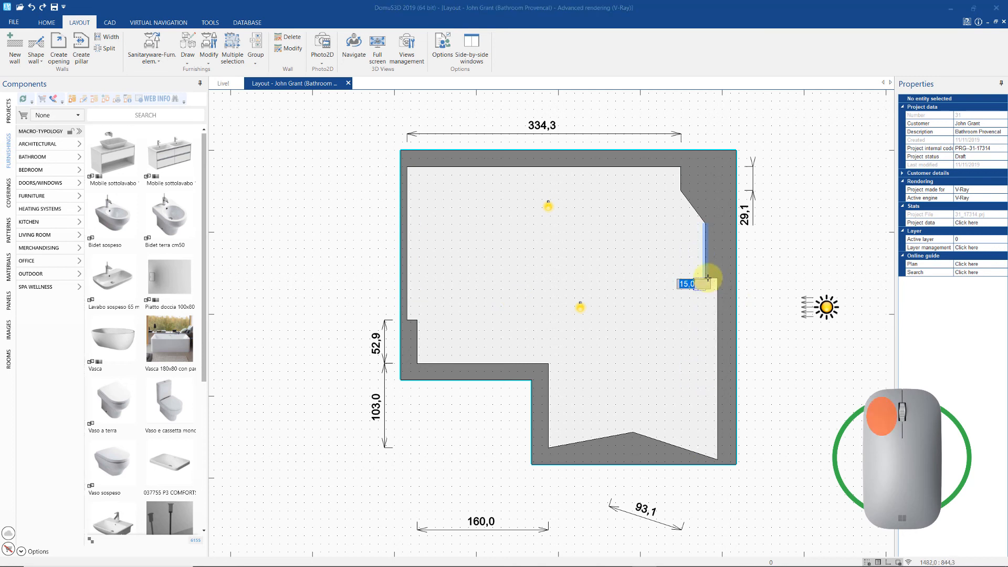
left_click(696, 307)
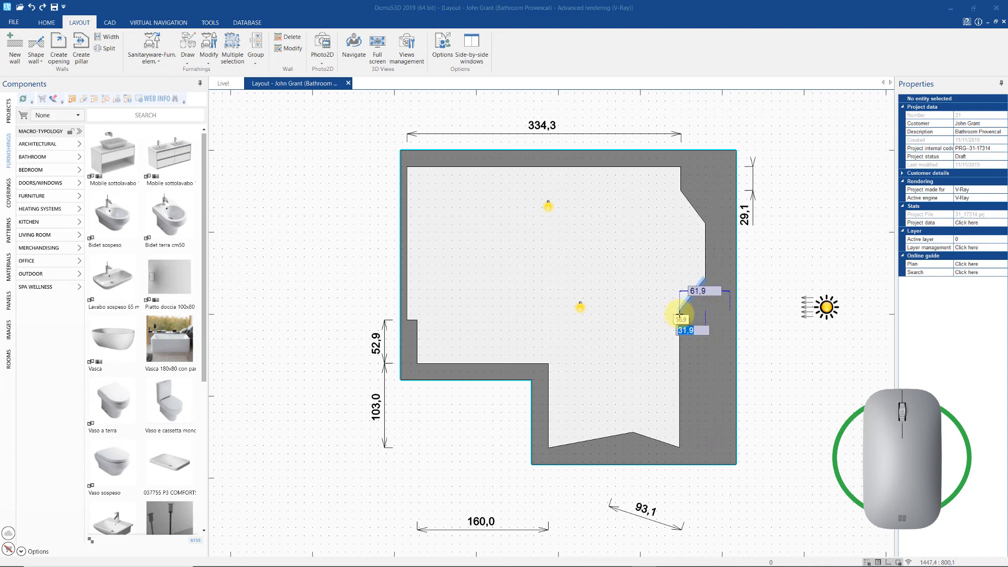
left_click(679, 314)
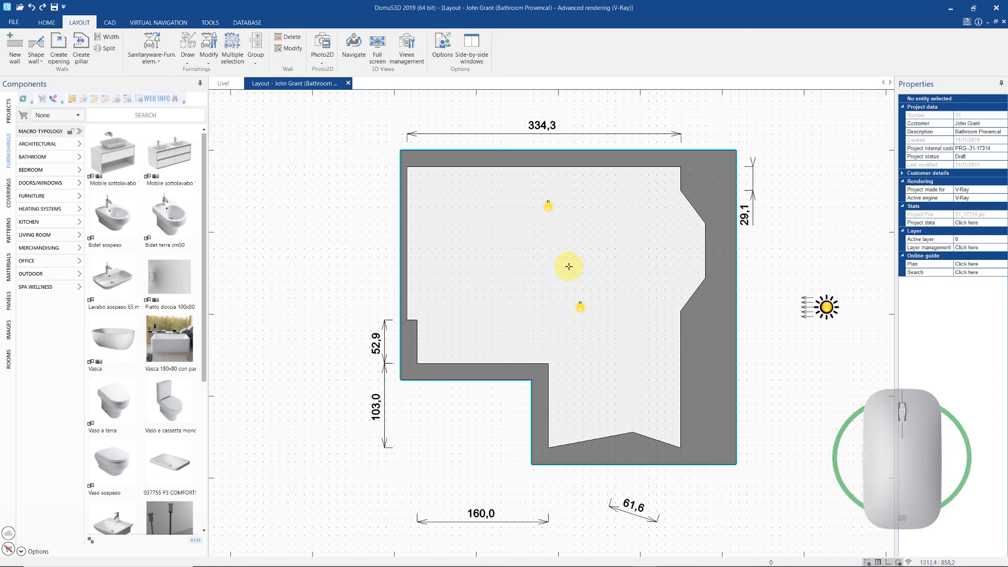
- Draw a small square pillar and move it into the top-left corner against both walls
left_click(81, 50)
left_click(450, 205)
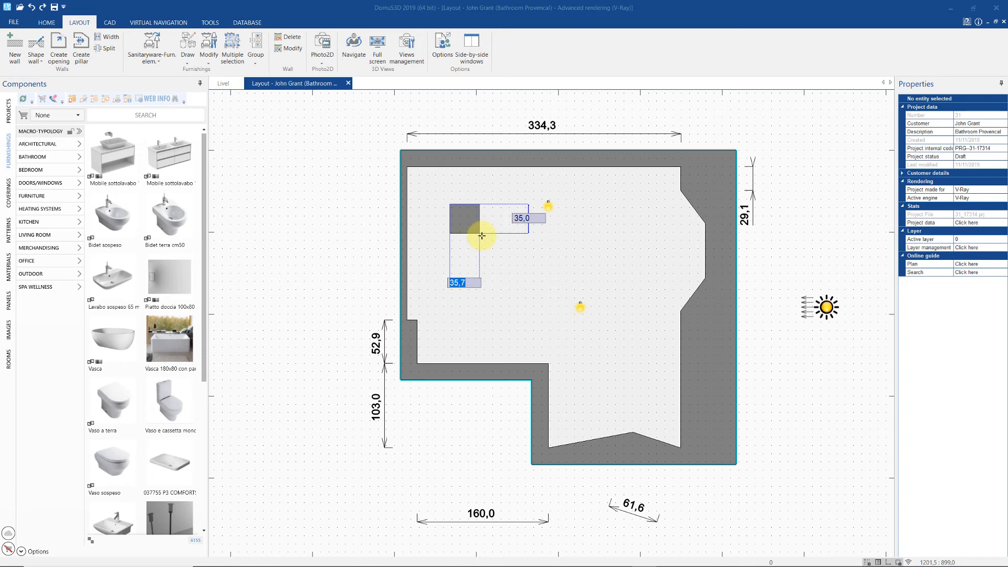
key("Tab")
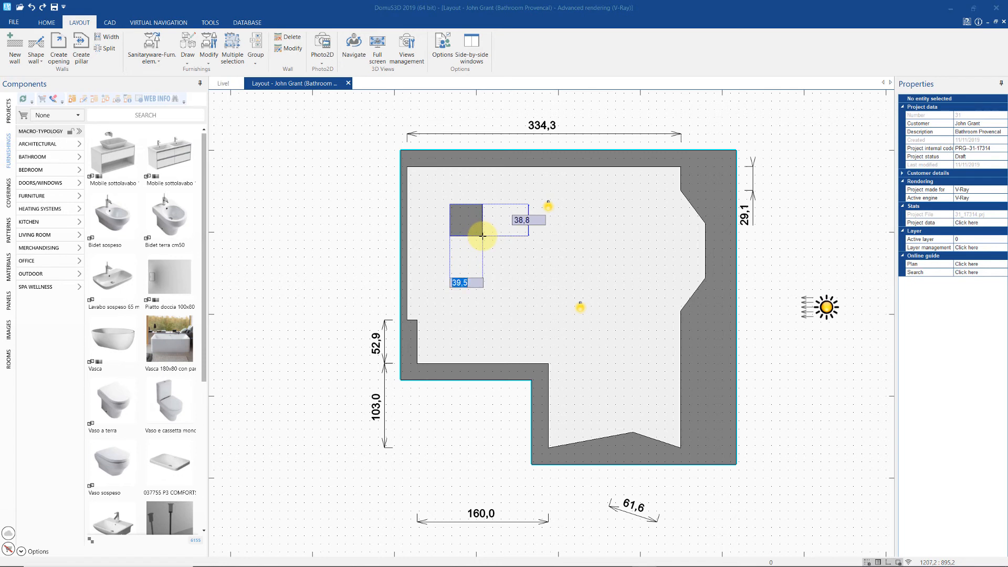
left_click(478, 246)
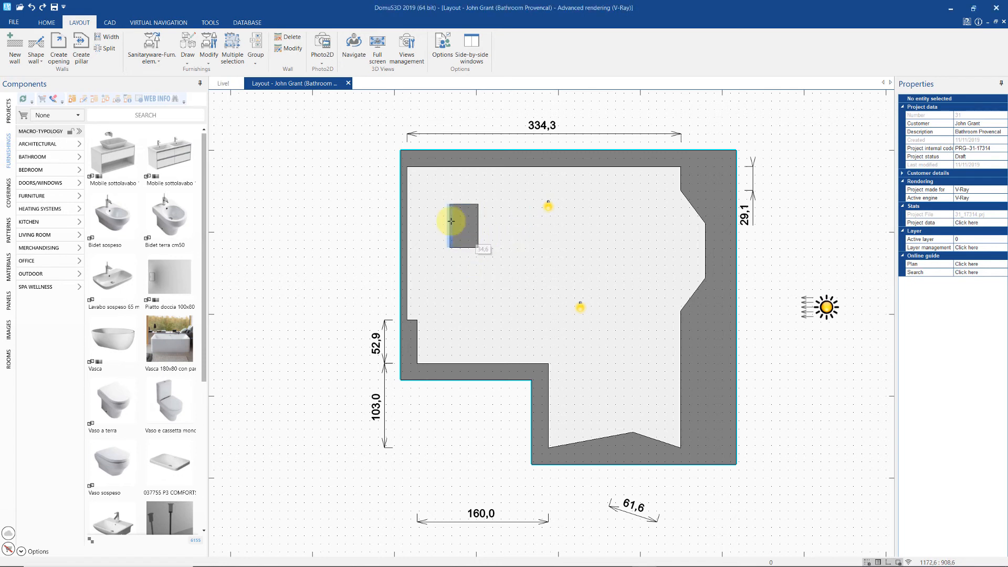
left_click(463, 224)
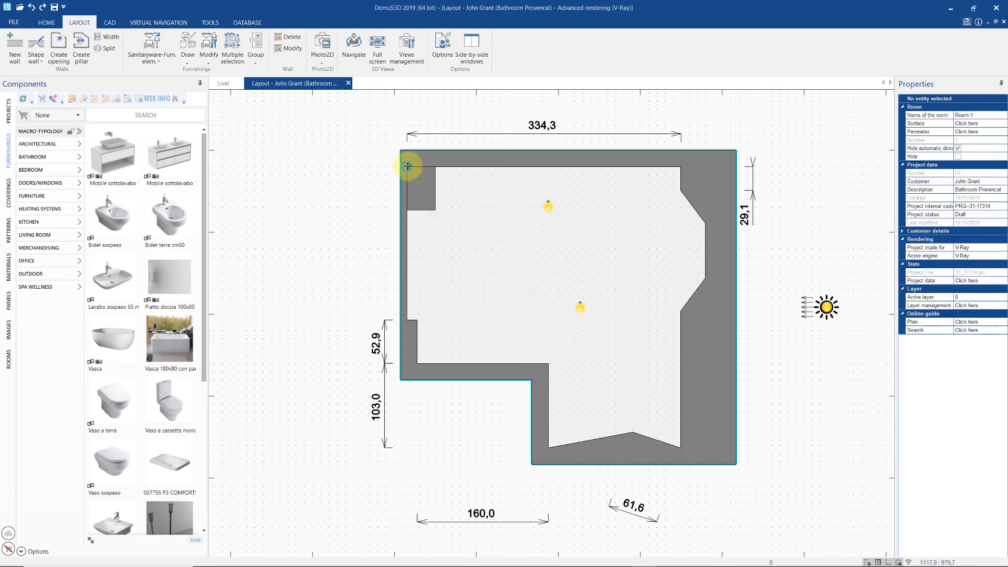
left_click(407, 166)
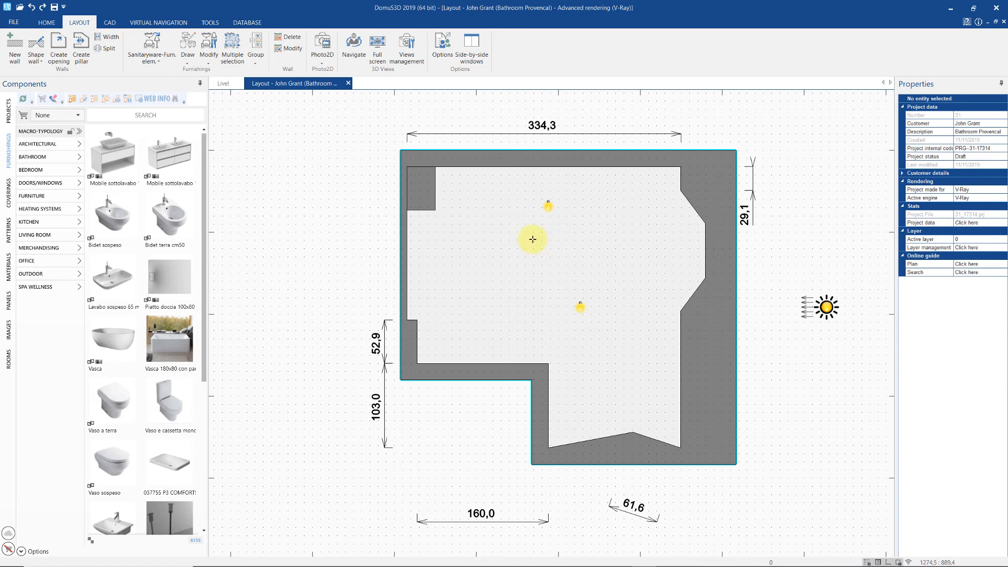
- Place a niche at elevation 120, 80 wide and 160 high, in the right-hand wall
left_click(59, 43)
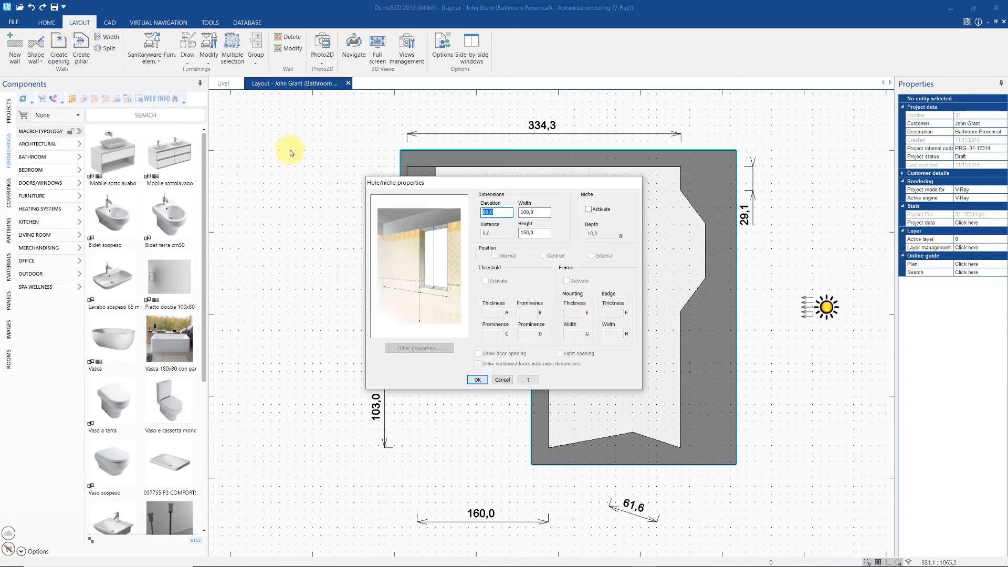
left_click_drag(466, 184, 190, 168)
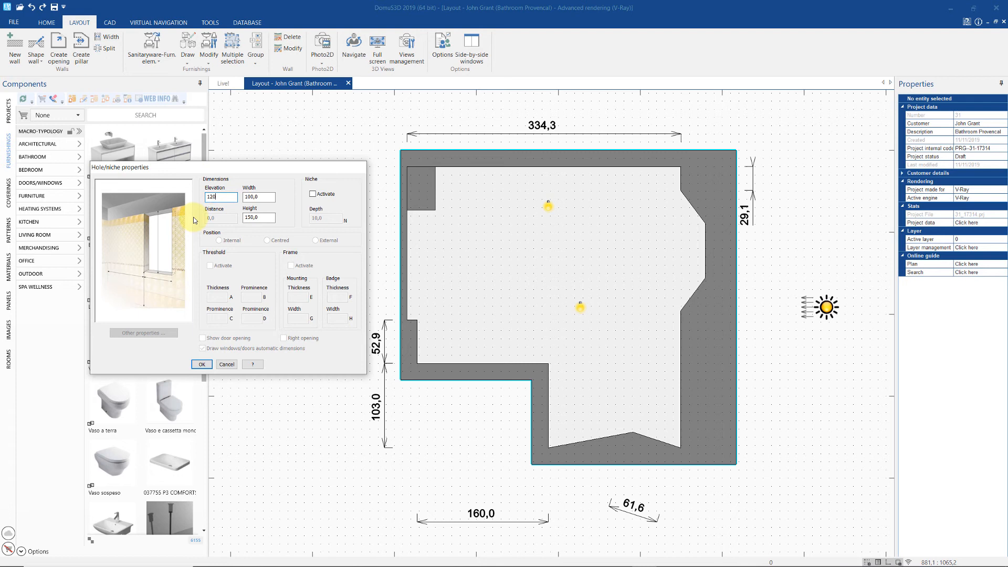
key("Tab")
type("80")
key("Tab")
type("160")
left_click(313, 195)
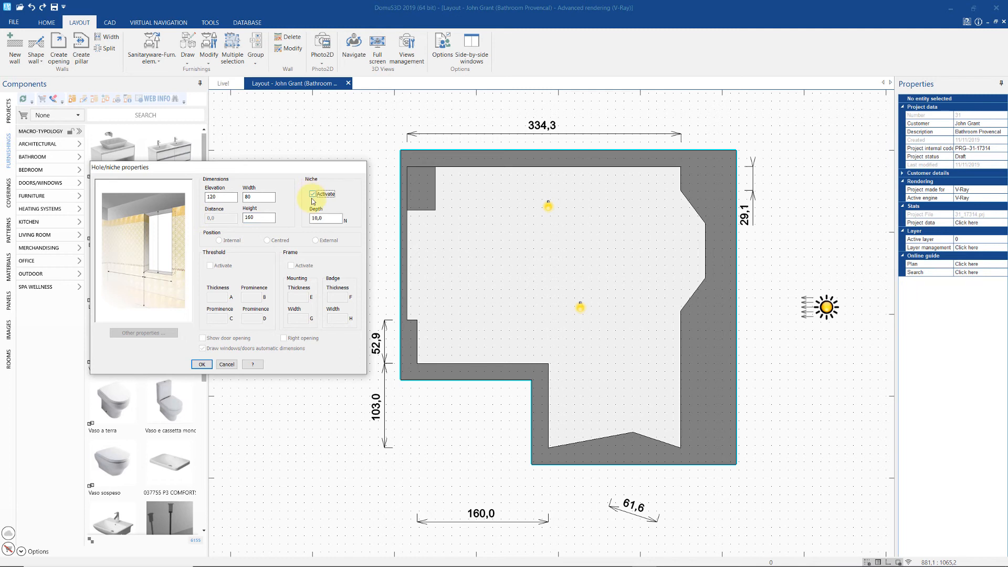
left_click_drag(331, 218, 290, 218)
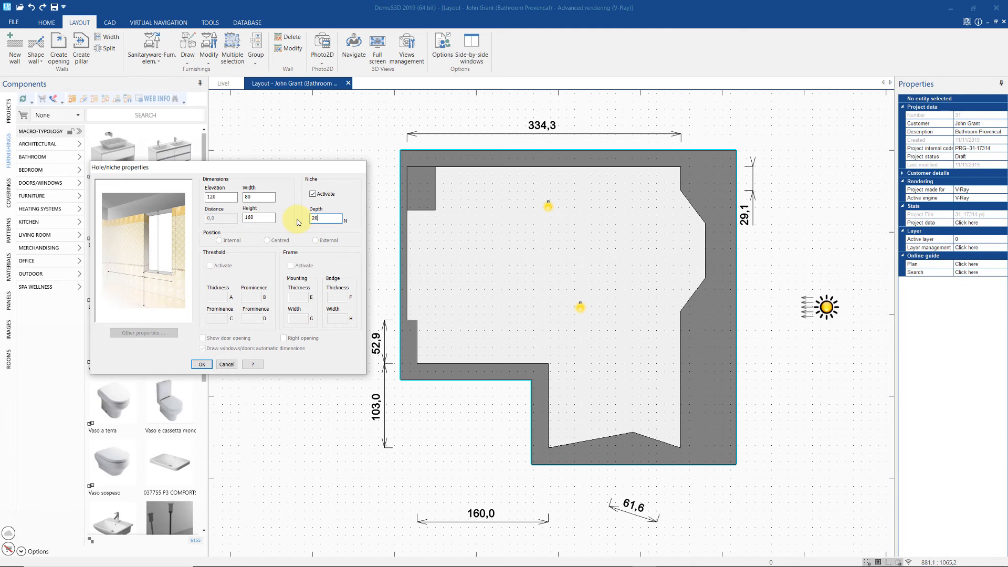
left_click(201, 365)
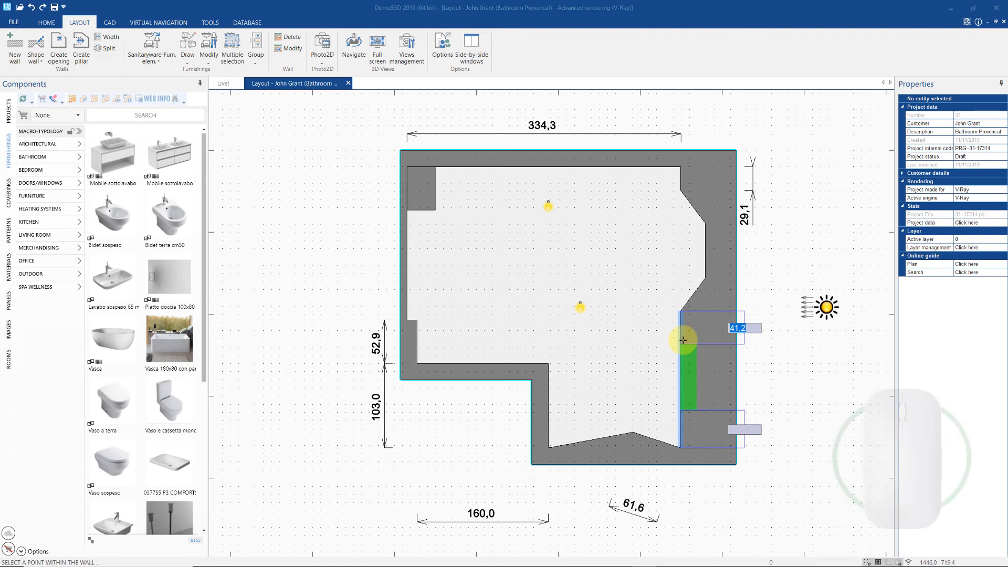
left_click(682, 340)
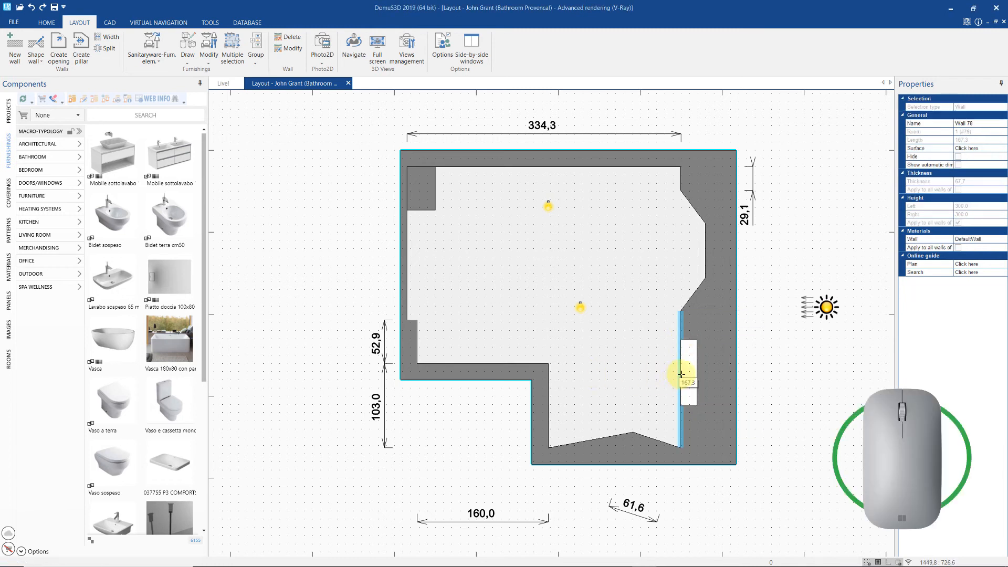
- Change the niche's properties to width 100 and depth 15
right_click(678, 373)
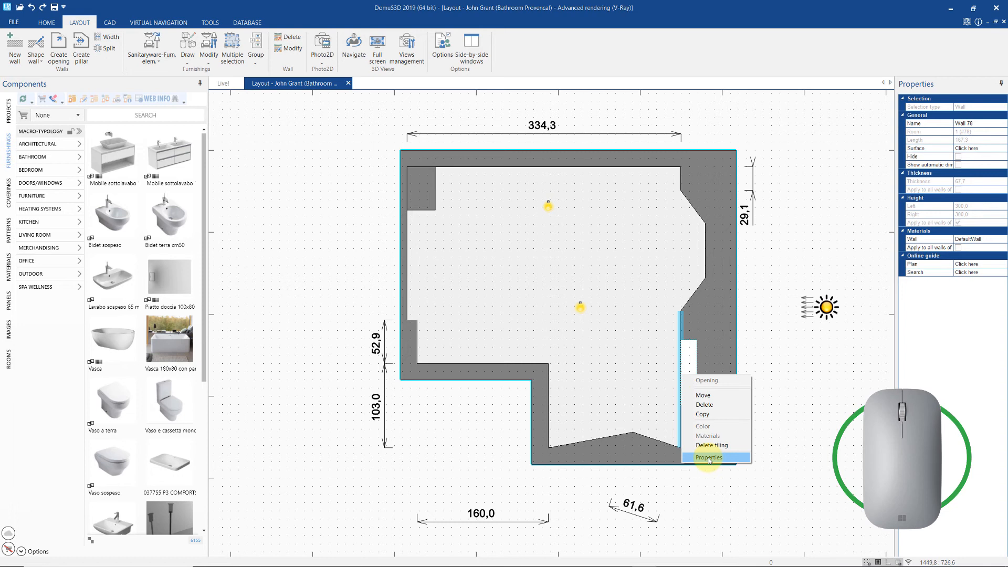
left_click(706, 457)
left_click_drag(555, 191, 455, 188)
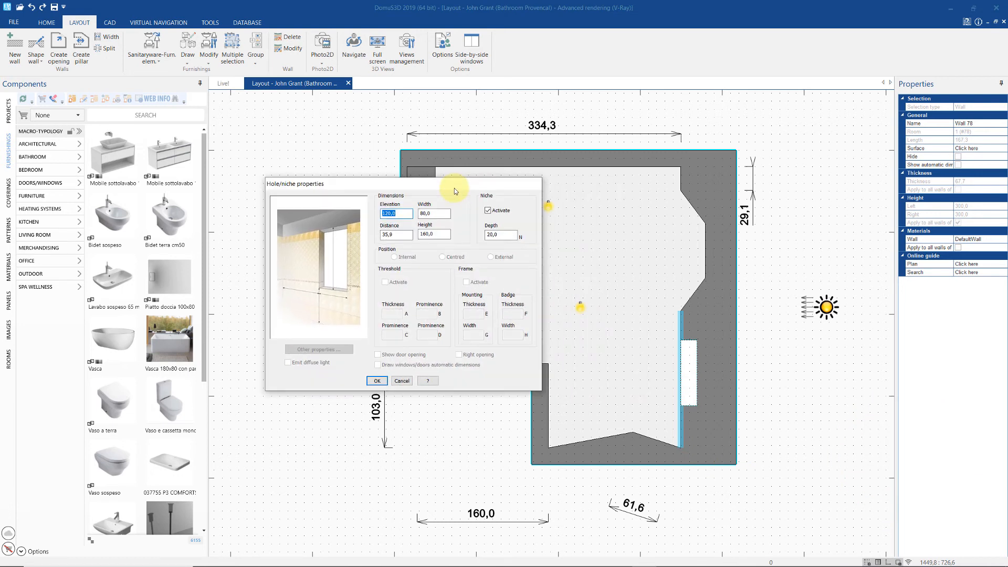
left_click(482, 234)
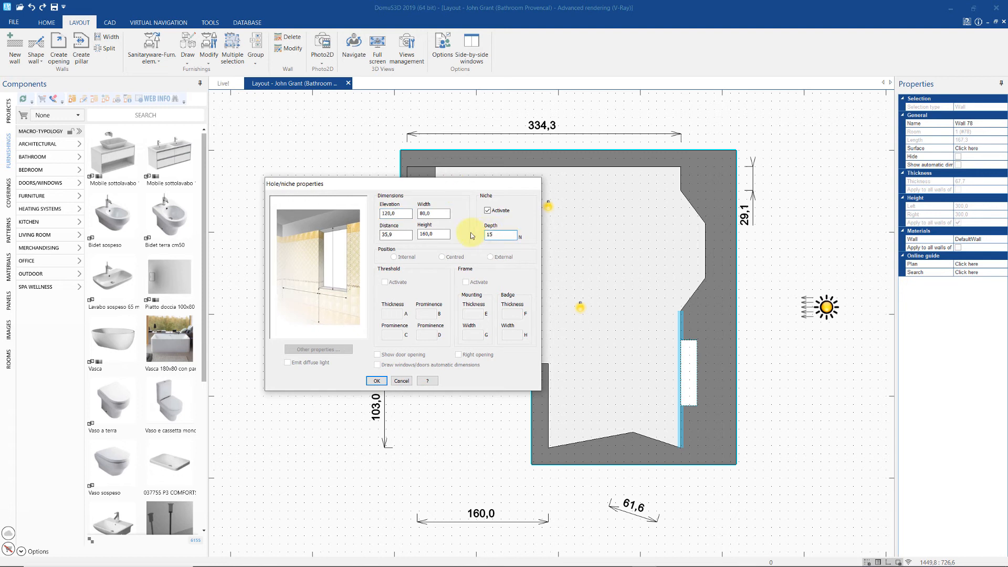
double_click(442, 213)
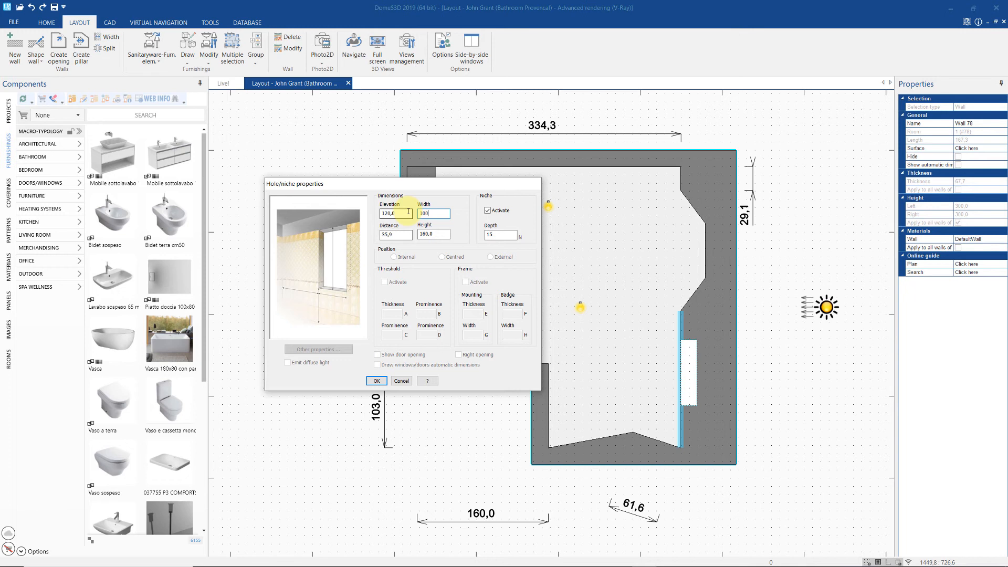
type("100")
left_click(376, 380)
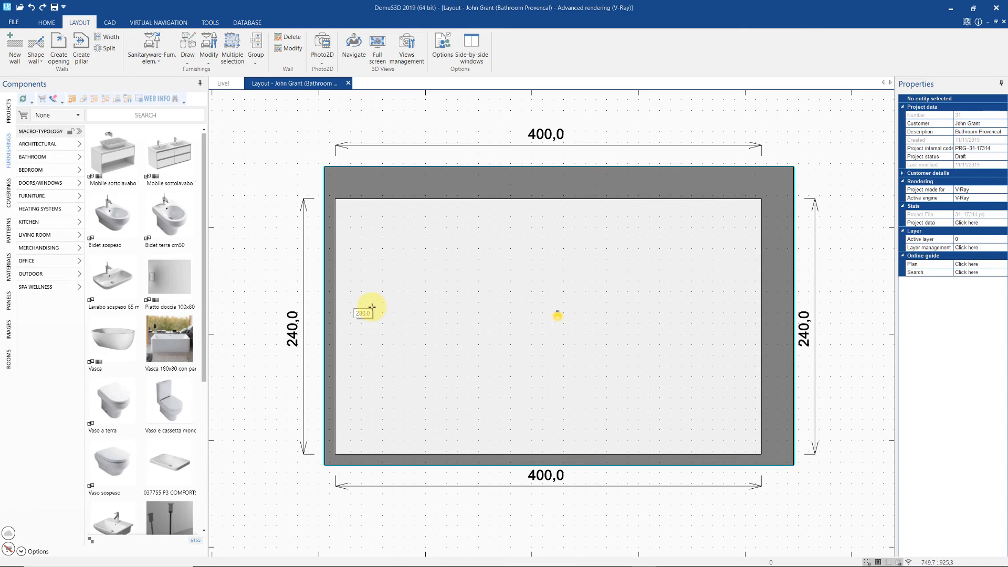
- Customize the ceiling so one side's corner heights drop to 120, then open 3D navigation
right_click(593, 302)
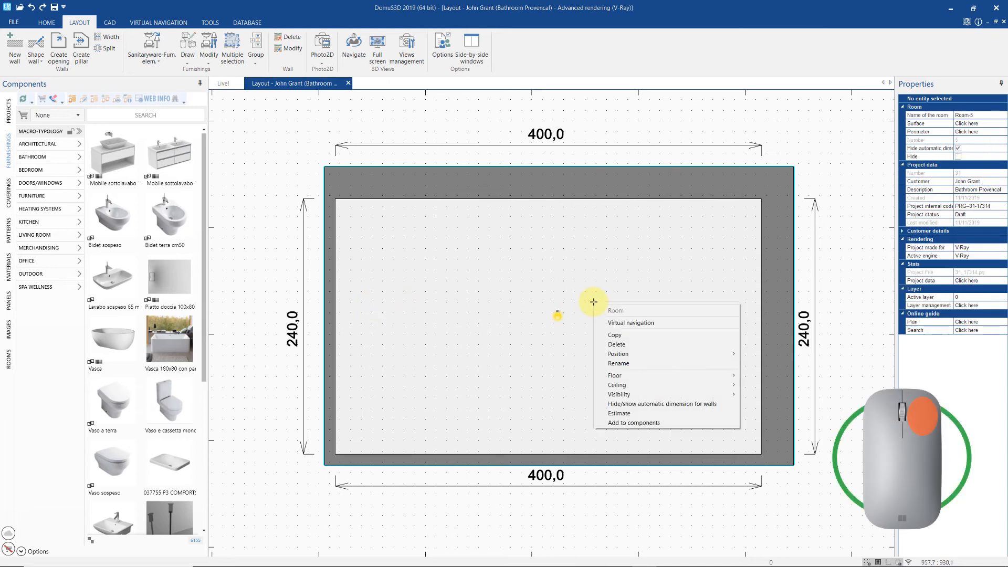
mouse_move(667, 387)
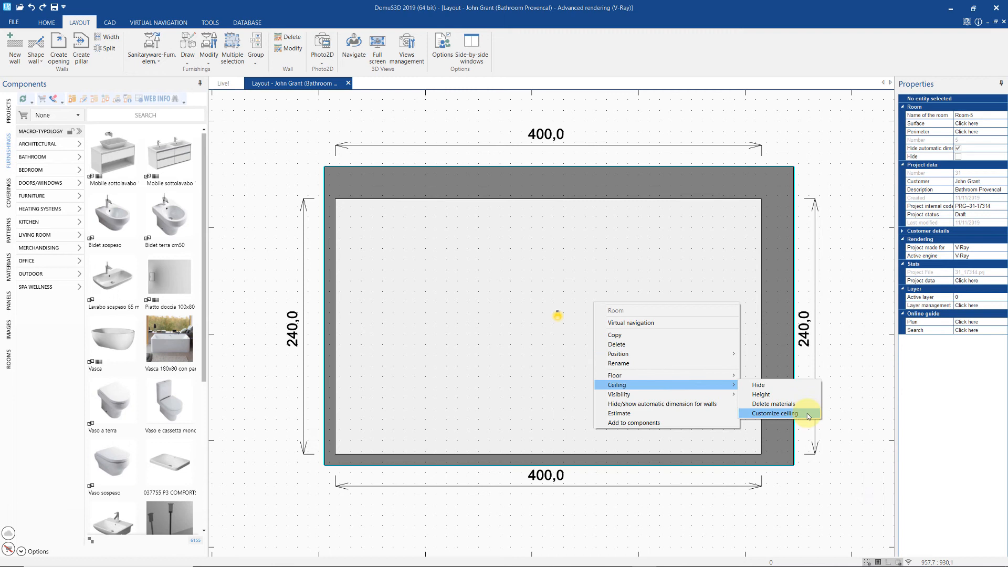
left_click(775, 414)
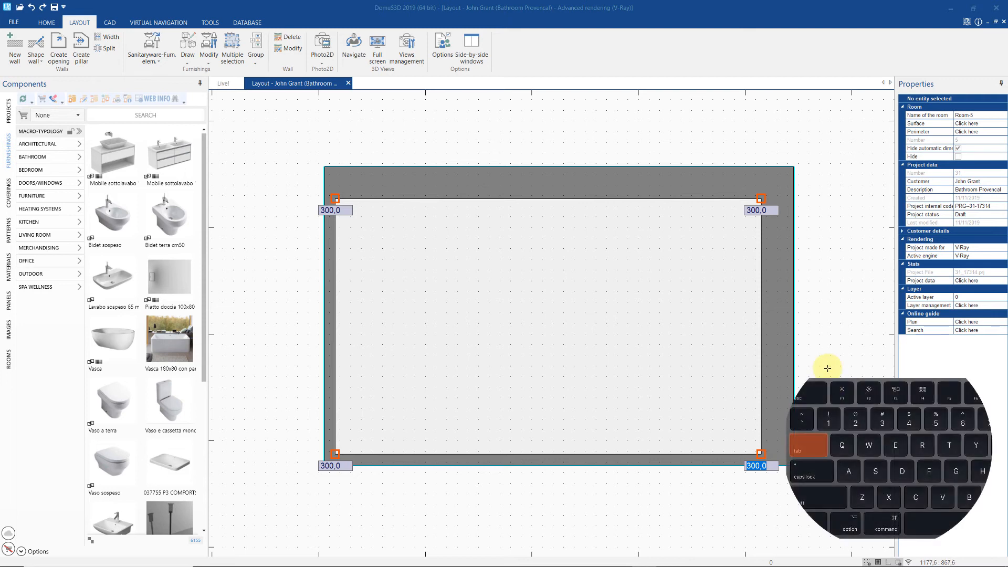
key("Tab")
key("Tab")
key("Tab")
key("Tab")
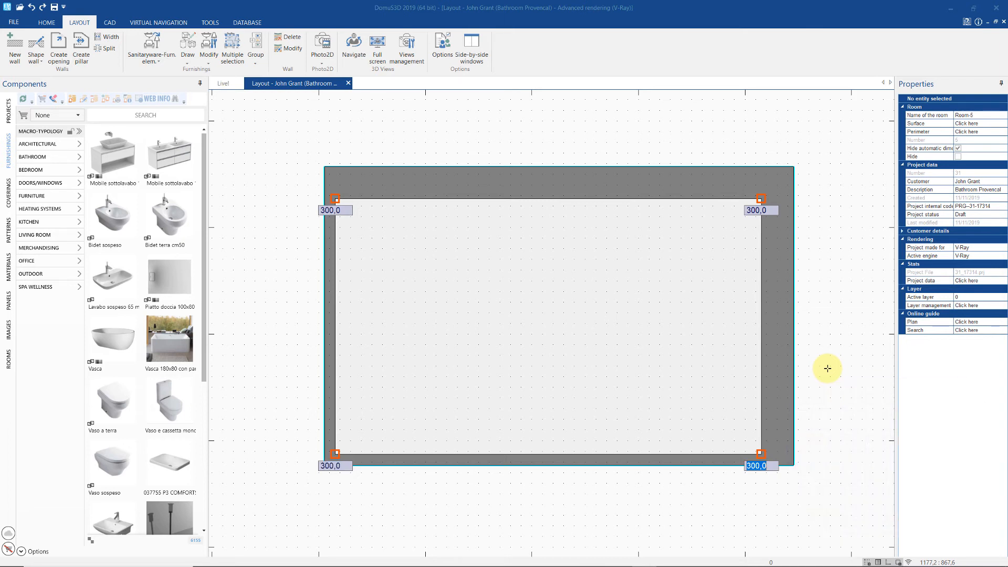
type("120")
key("Tab")
type("12")
key("Return")
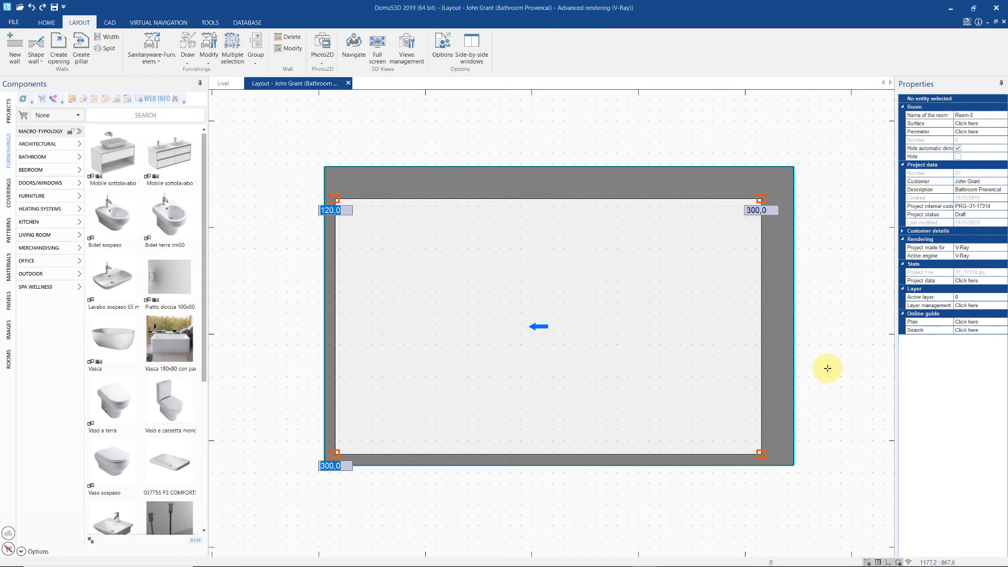
left_click(354, 63)
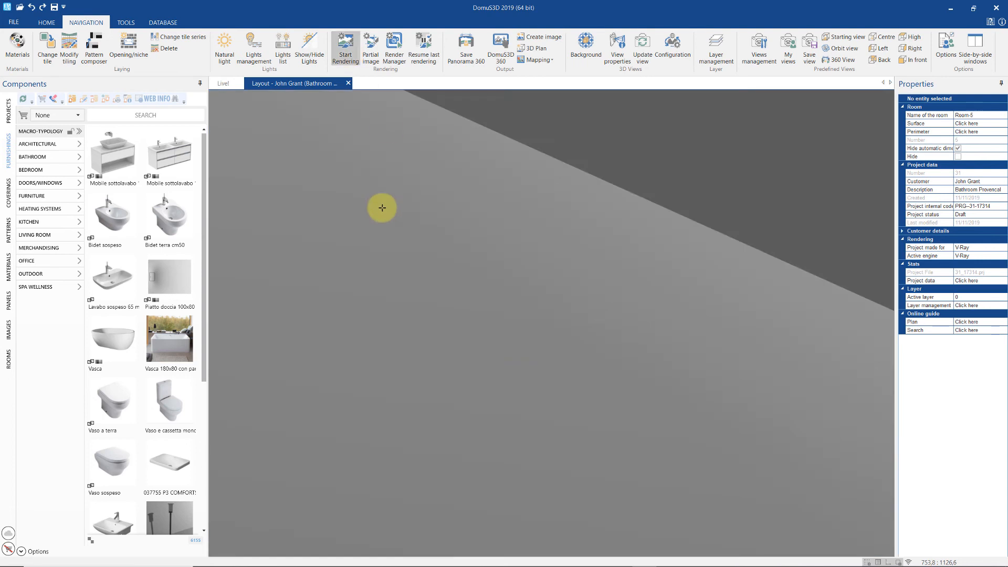
middle_click_drag(382, 207, 449, 220)
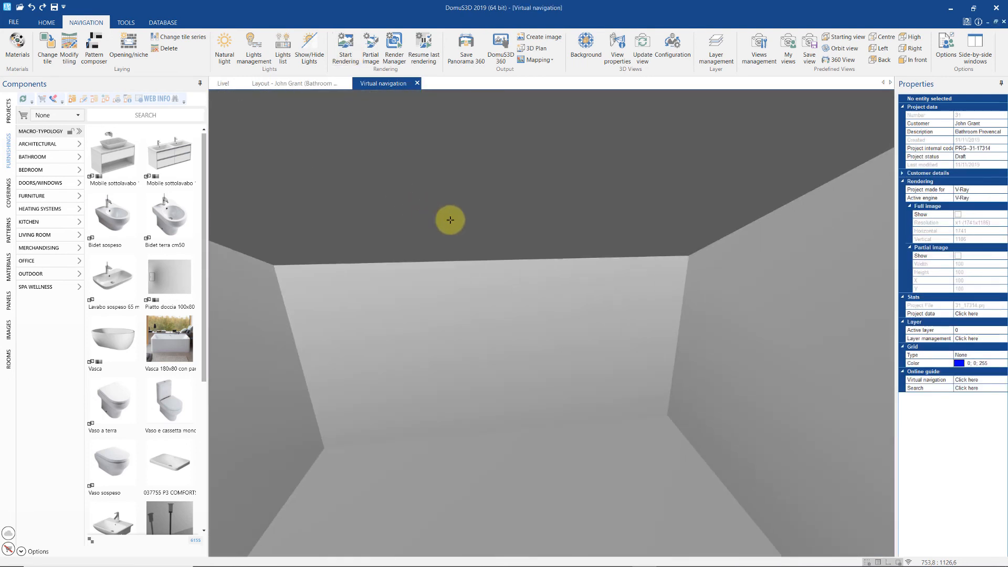
left_click(313, 83)
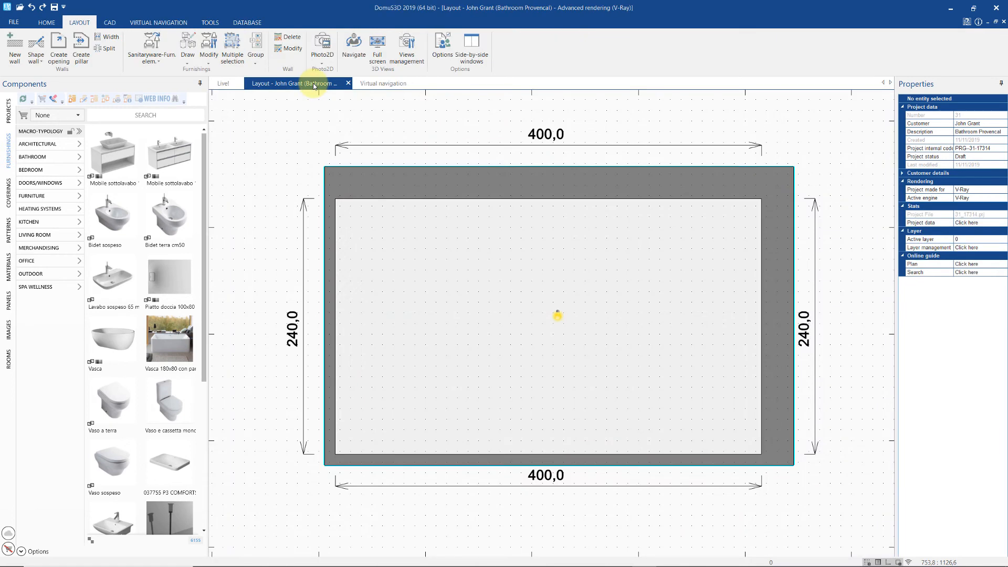
right_click(567, 267)
- Split the ceiling with a line from the top wall's middle to the bottom wall
mouse_move(615, 350)
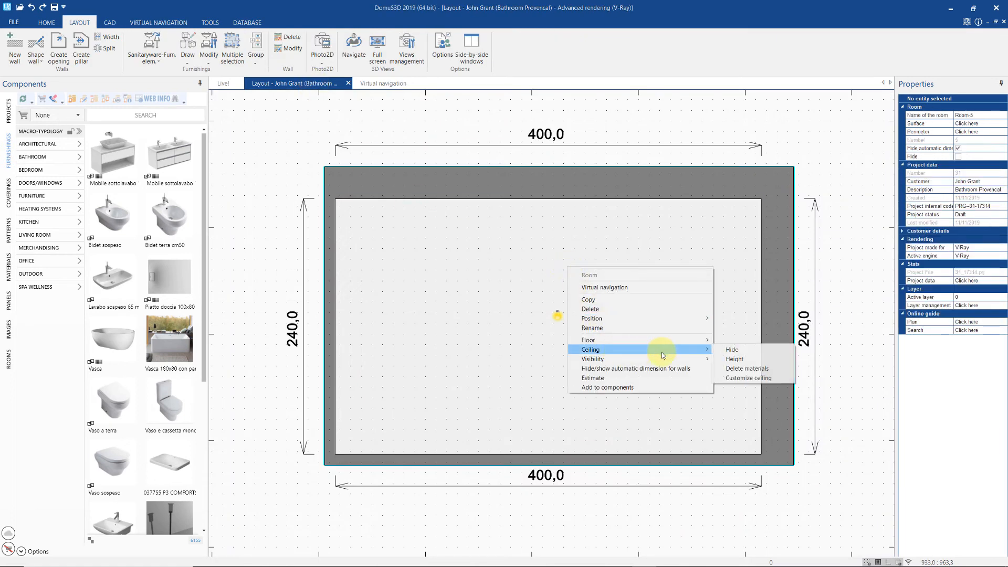
left_click(761, 378)
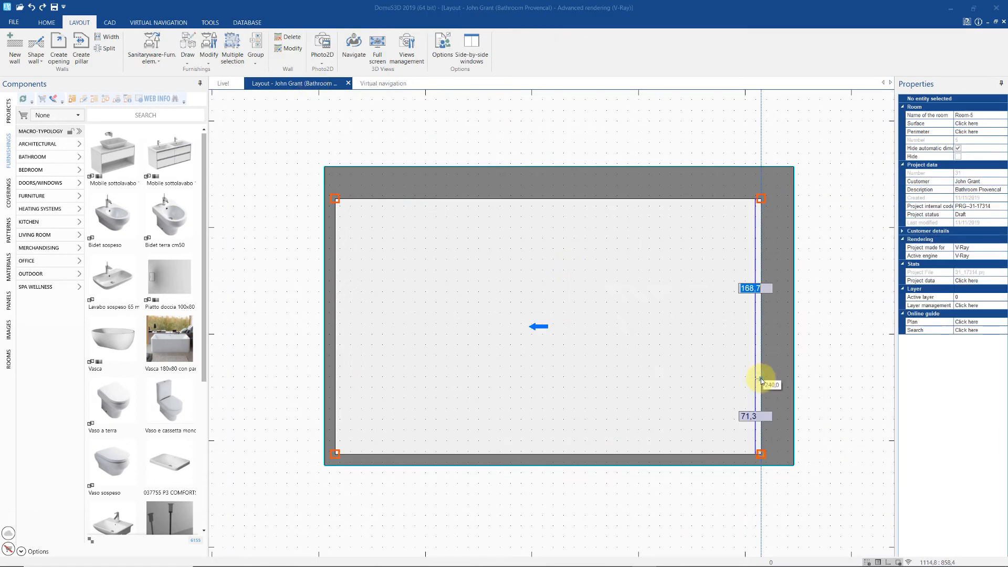
left_click(584, 201)
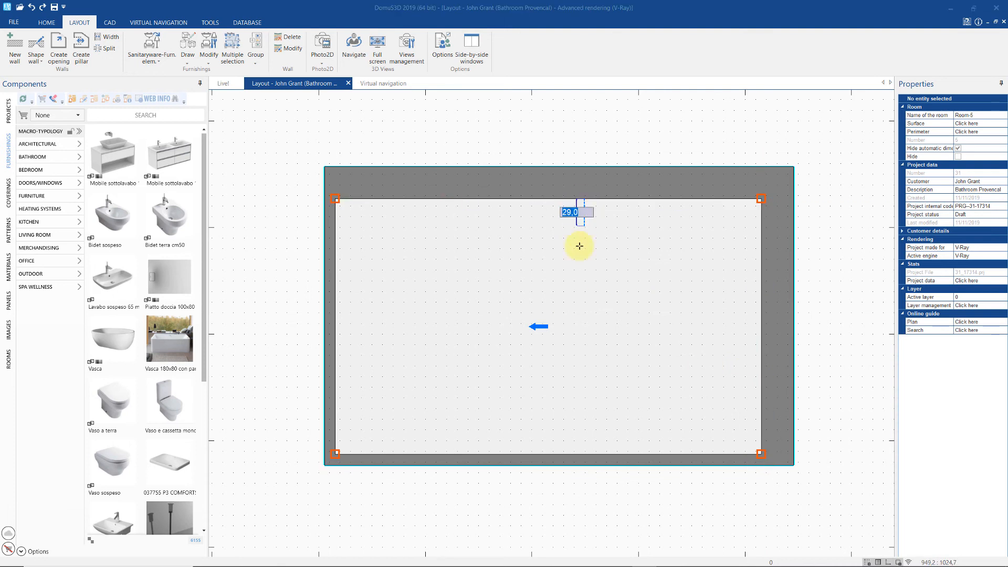
left_click(584, 452)
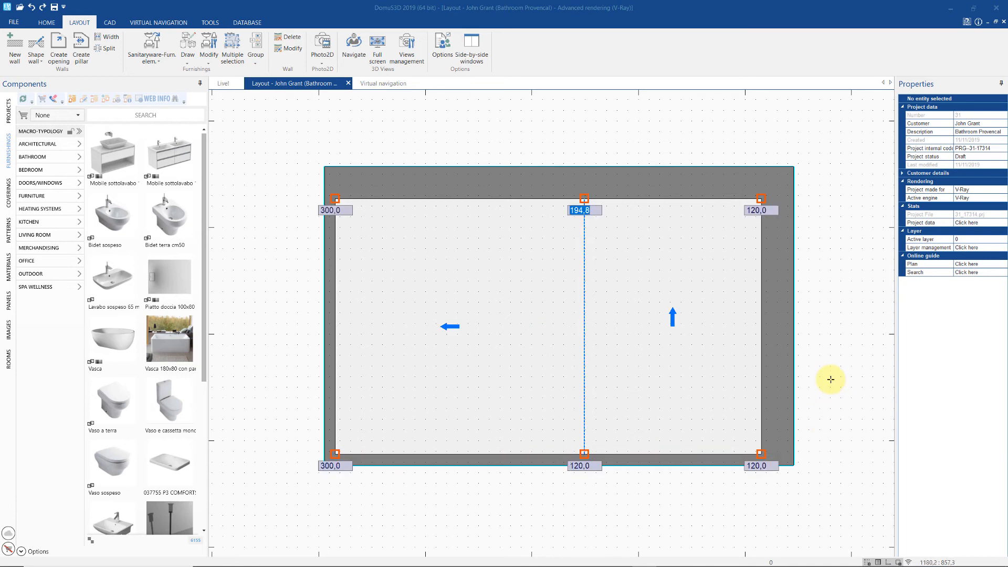
- Set the ceiling heights to 270 along the split and 180 at the left wall
type("270")
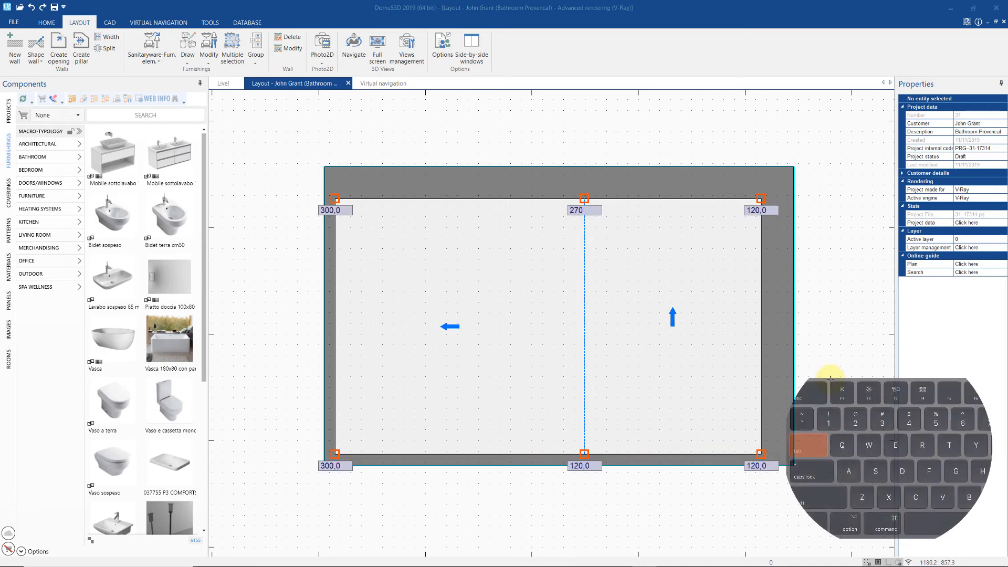
key("Tab")
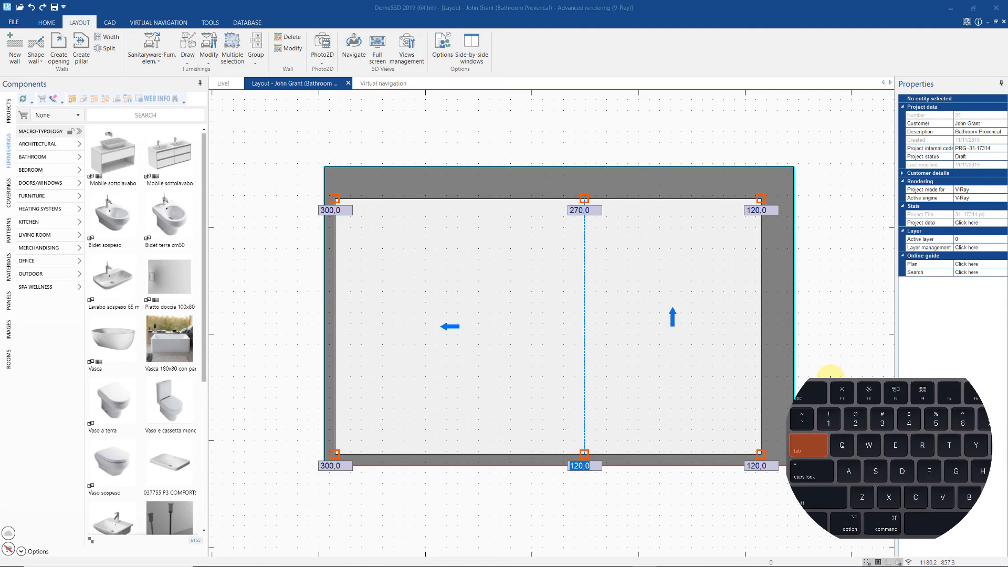
type("270")
key("Tab")
key("Tab")
key("Tab")
type("18")
key("Tab")
type("180")
key("Return")
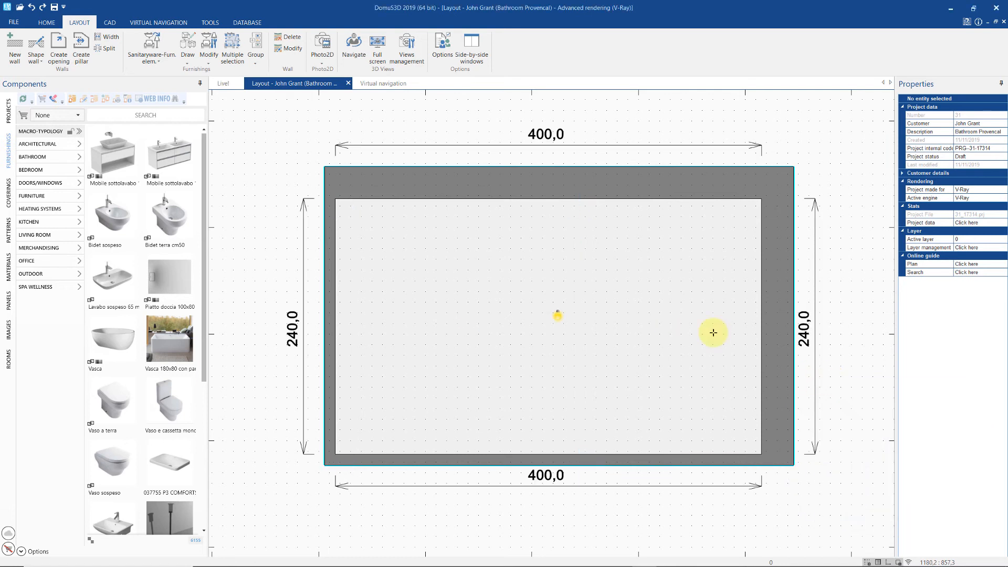
left_click(383, 83)
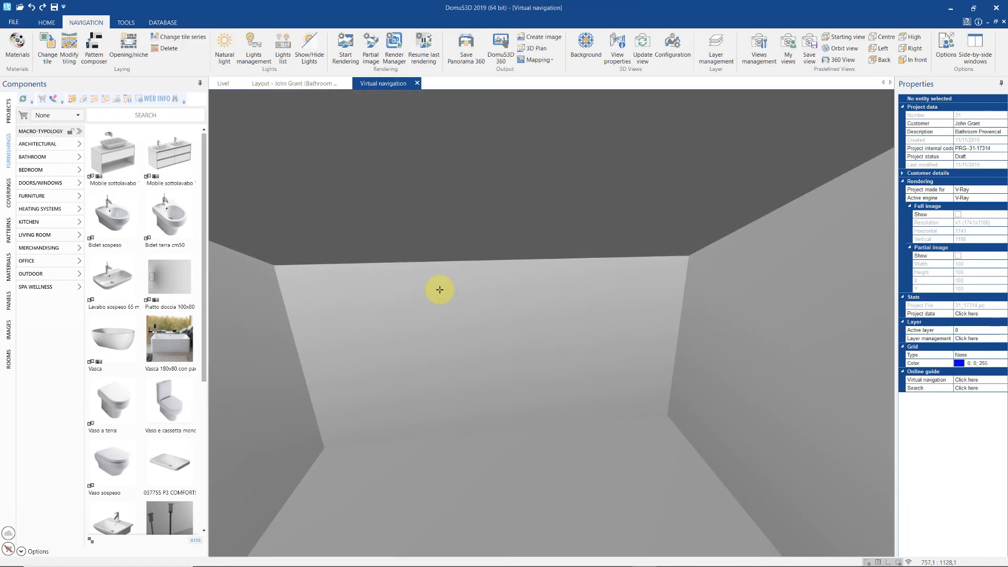
- Update the 3D view, orbit around the two-pitched ceiling, and return to the layout plan
left_click_drag(439, 289, 450, 285)
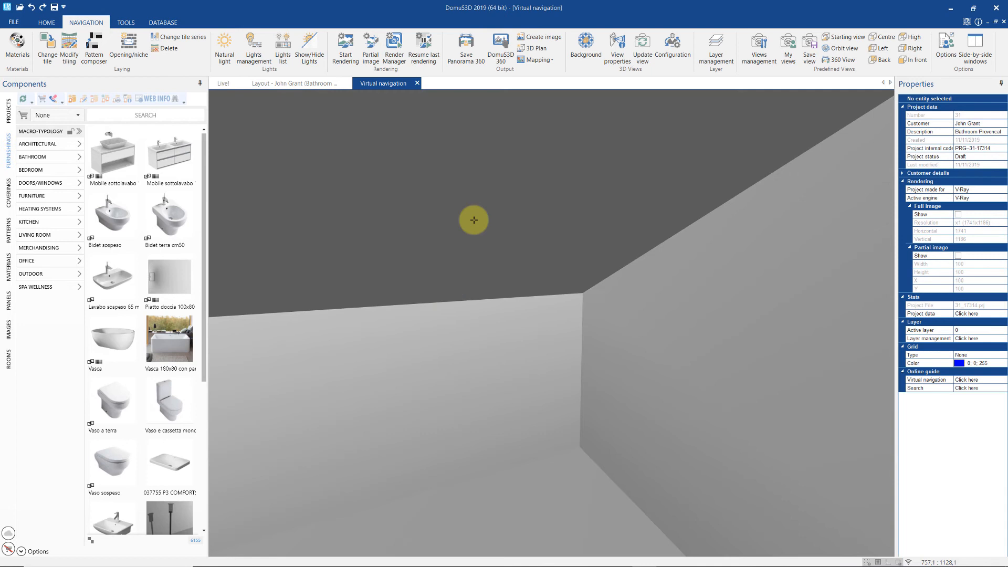
left_click(642, 46)
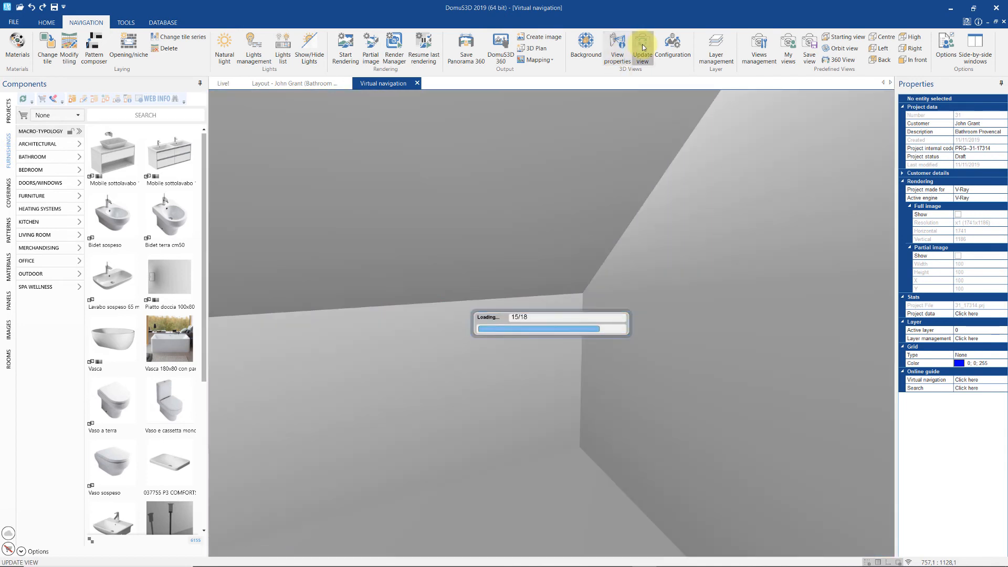
middle_click_drag(591, 220, 709, 202)
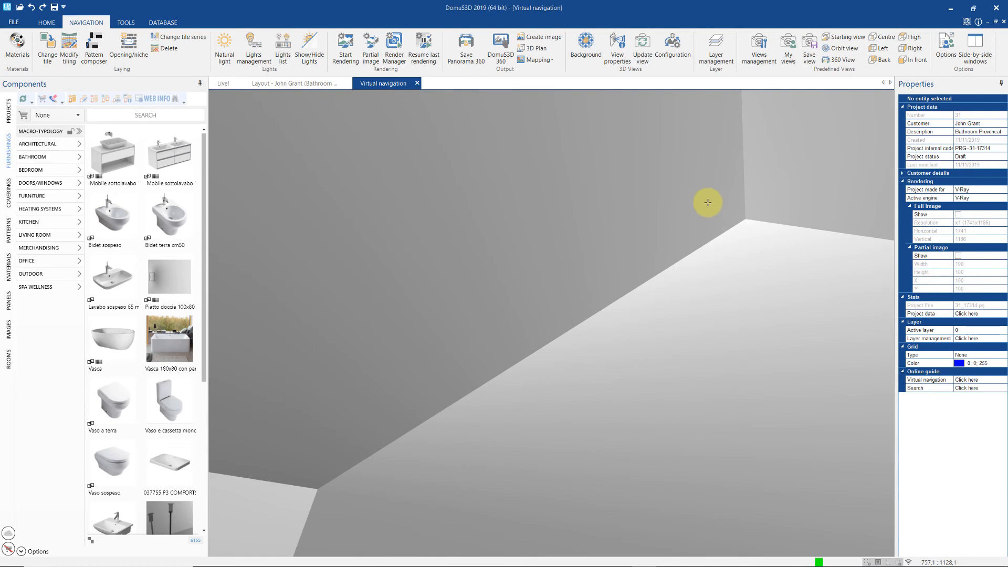
left_click(322, 85)
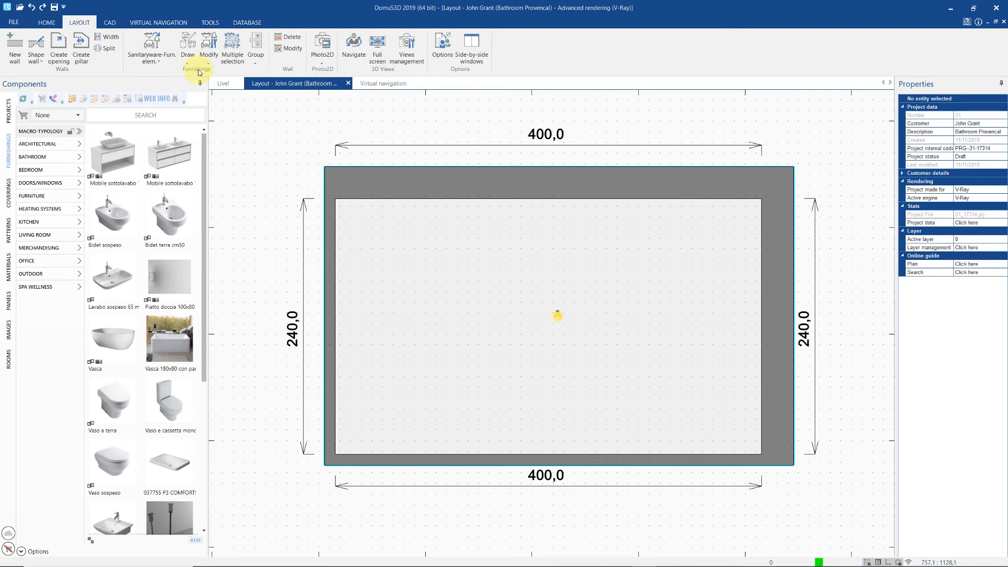
- Draw a 180 by 20 rectangle inside the room near the top wall
left_click(110, 25)
left_click(77, 42)
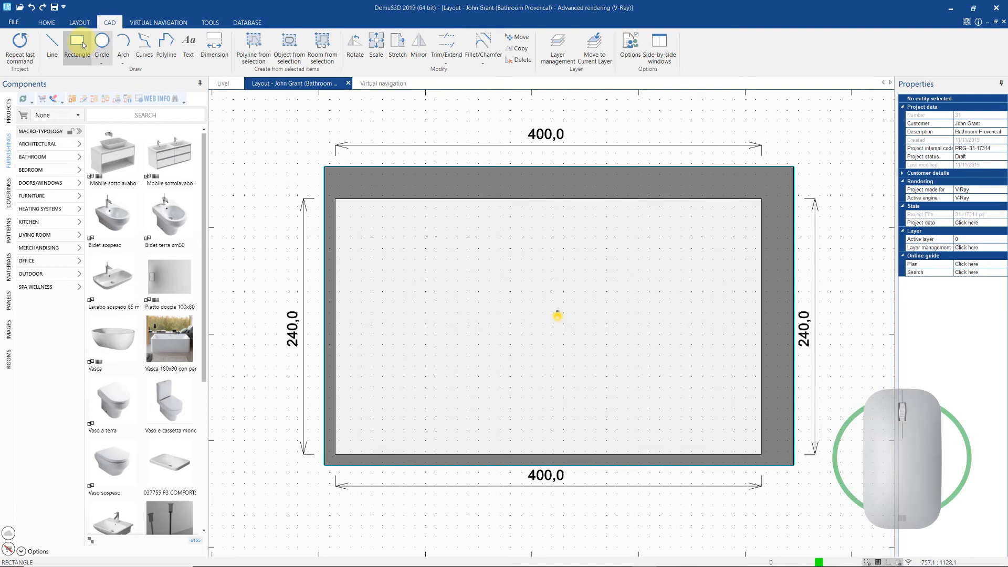
left_click(420, 269)
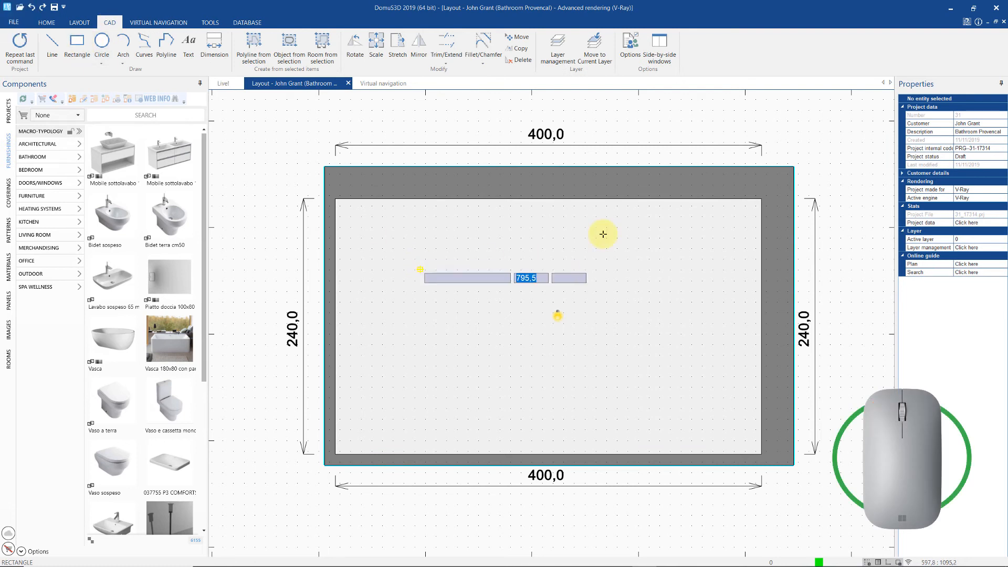
left_click(681, 226)
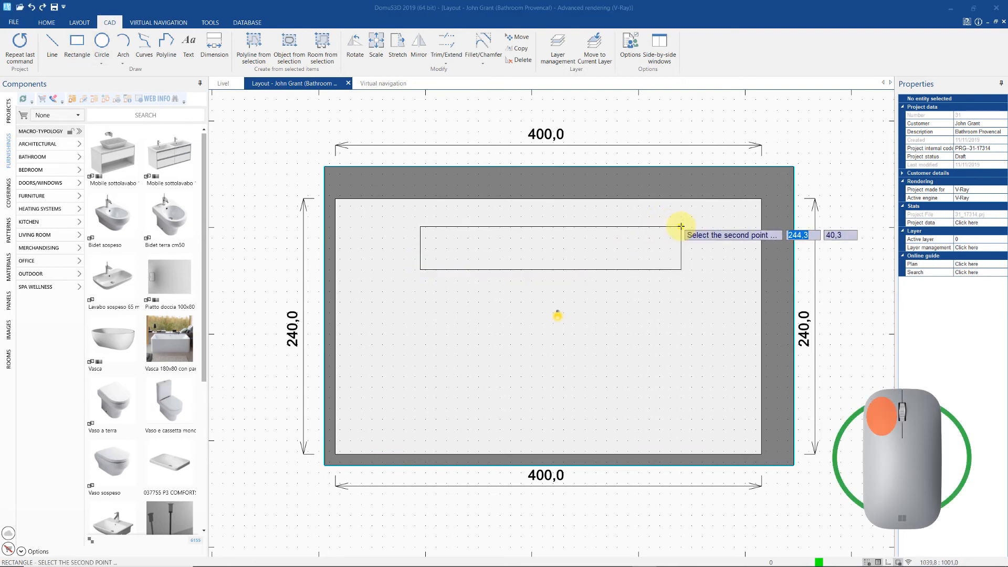
type("180")
key("Tab")
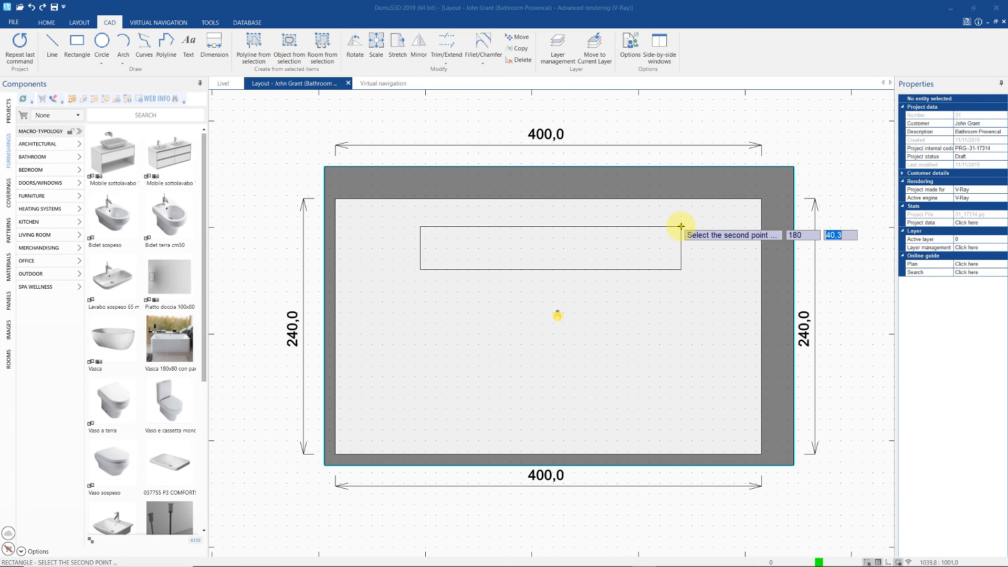
type("20")
- Convert the rectangle into Object 1, a 110-high wall object
right_click(681, 227)
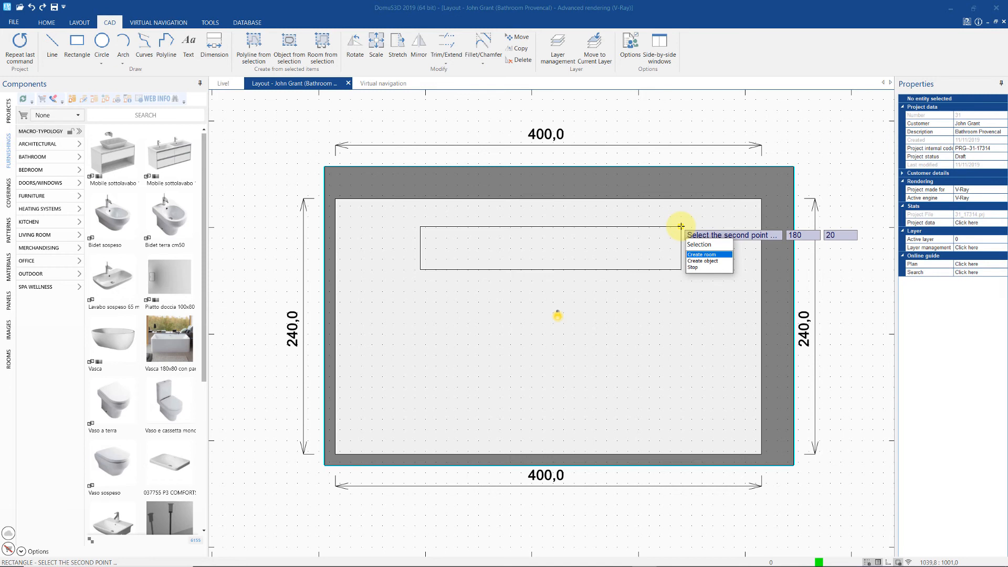
left_click(713, 261)
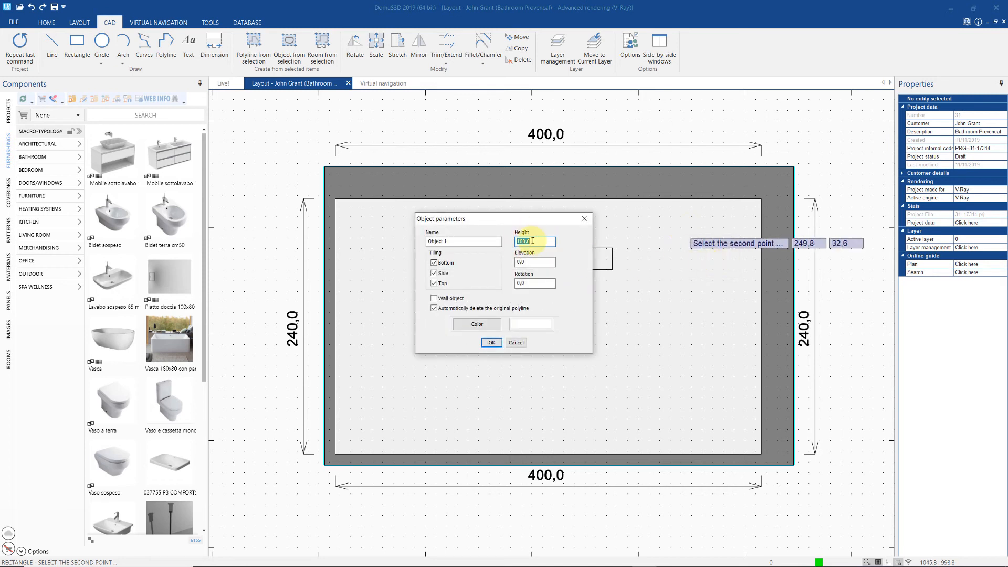
type("110")
left_click(434, 298)
left_click(491, 342)
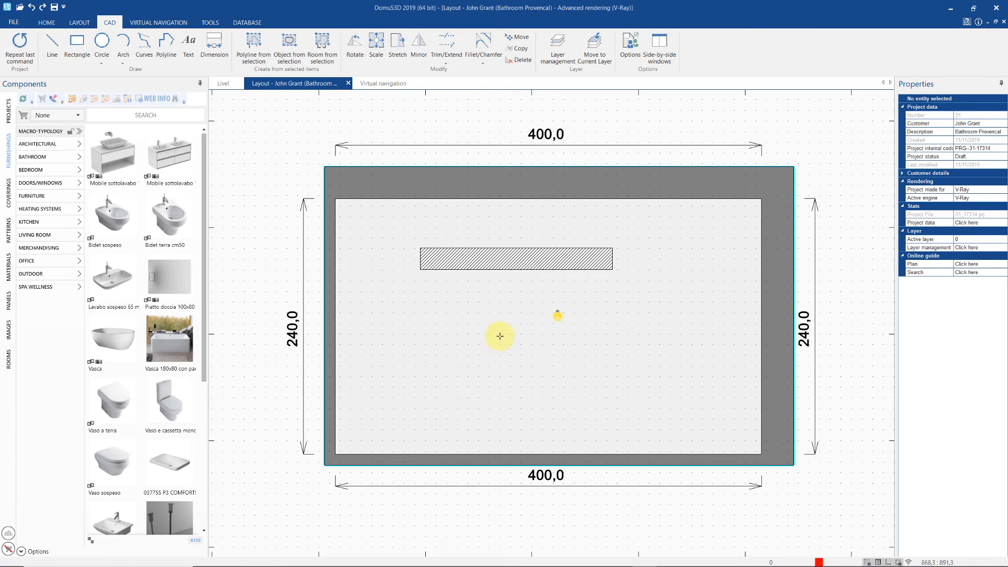
- Manually move the hatched object, cycling its insertion corner to upper-right, into the room's upper-right corner
right_click(485, 260)
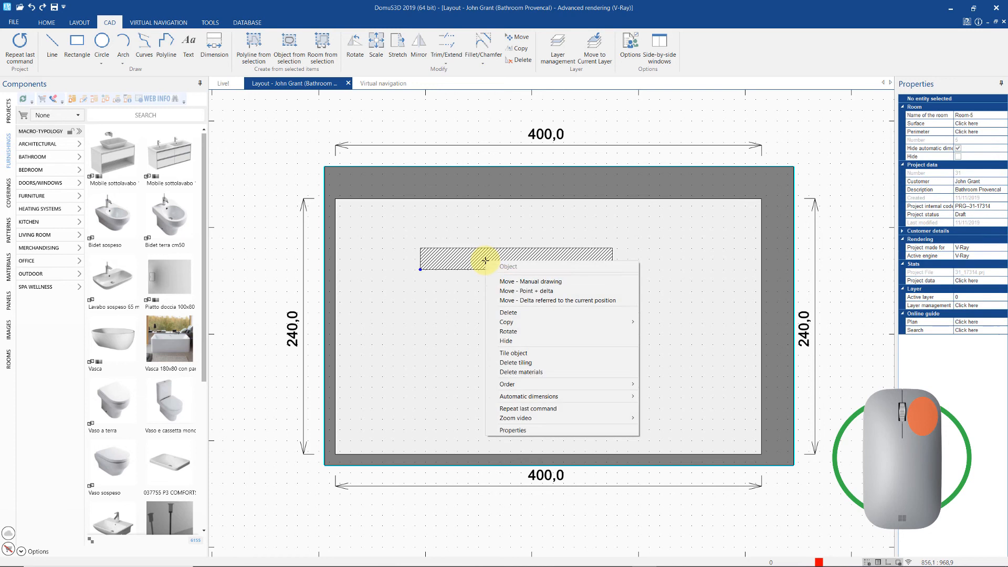
left_click(507, 282)
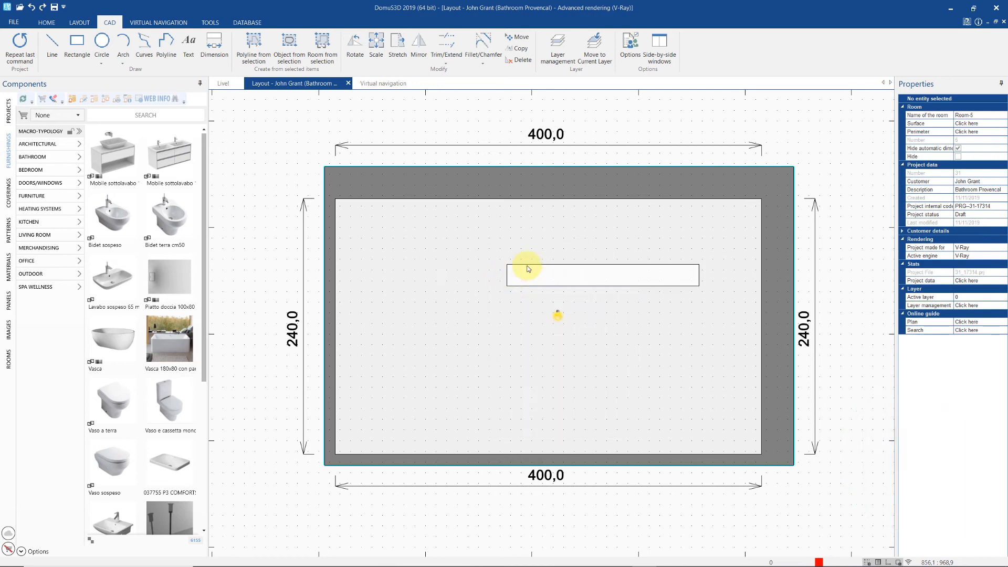
left_click(493, 269)
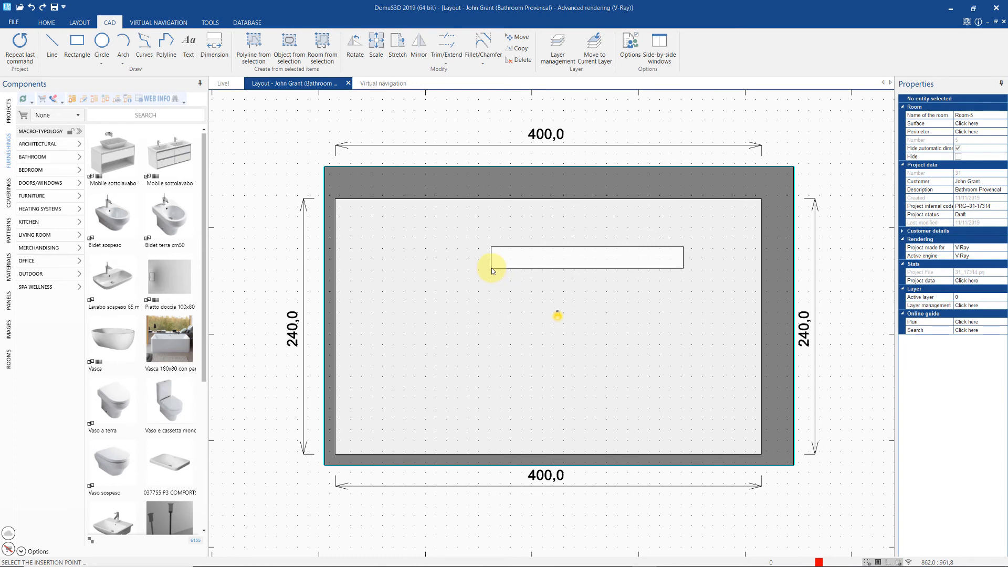
key("p")
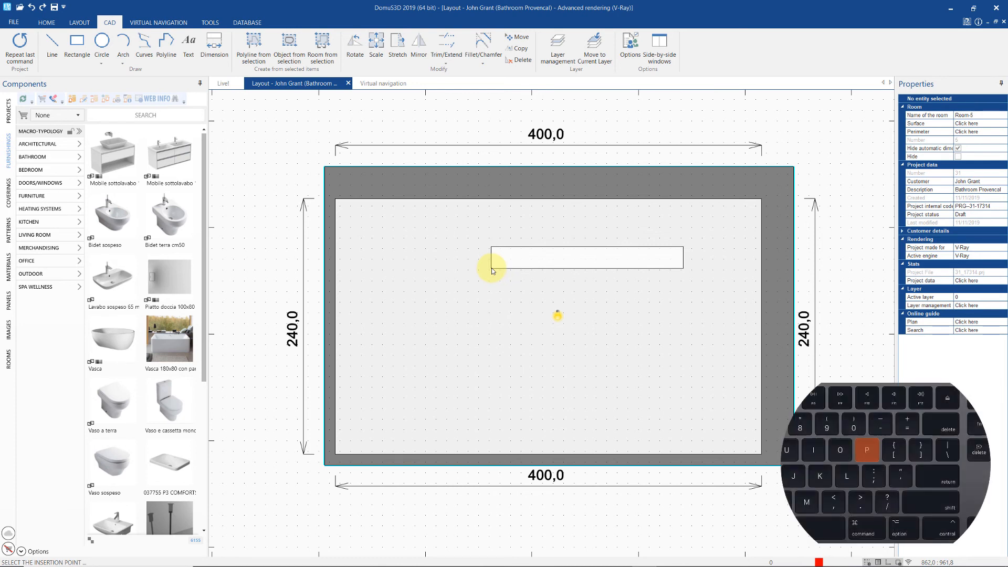
key("p")
key("p")
key("p")
key("p")
key("p")
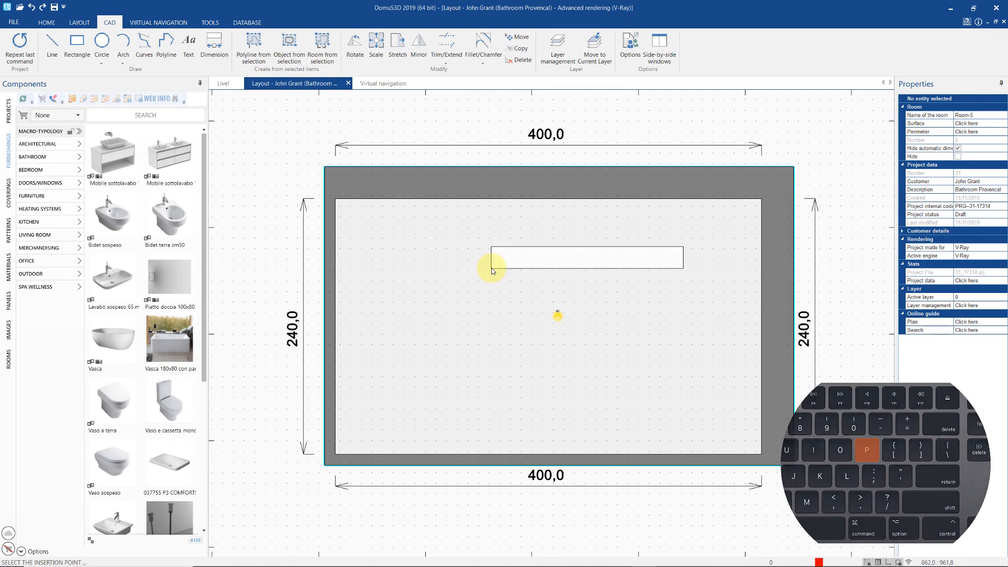
key("p")
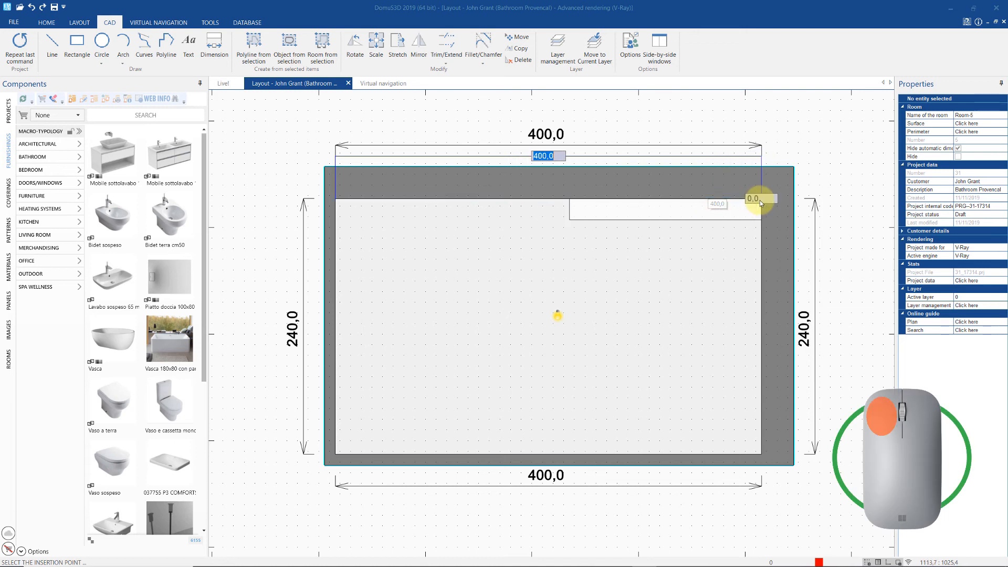
left_click(761, 203)
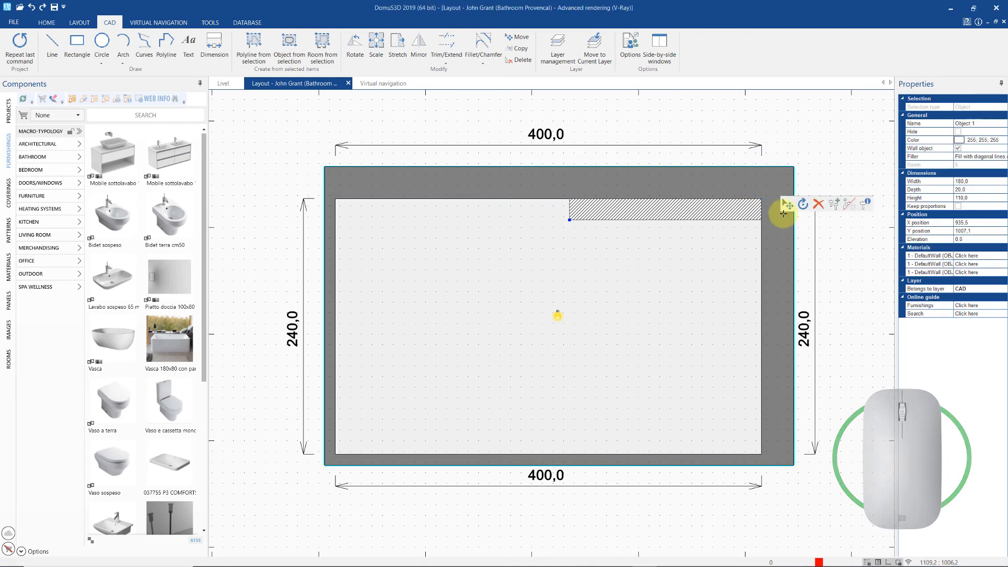
left_click(785, 205)
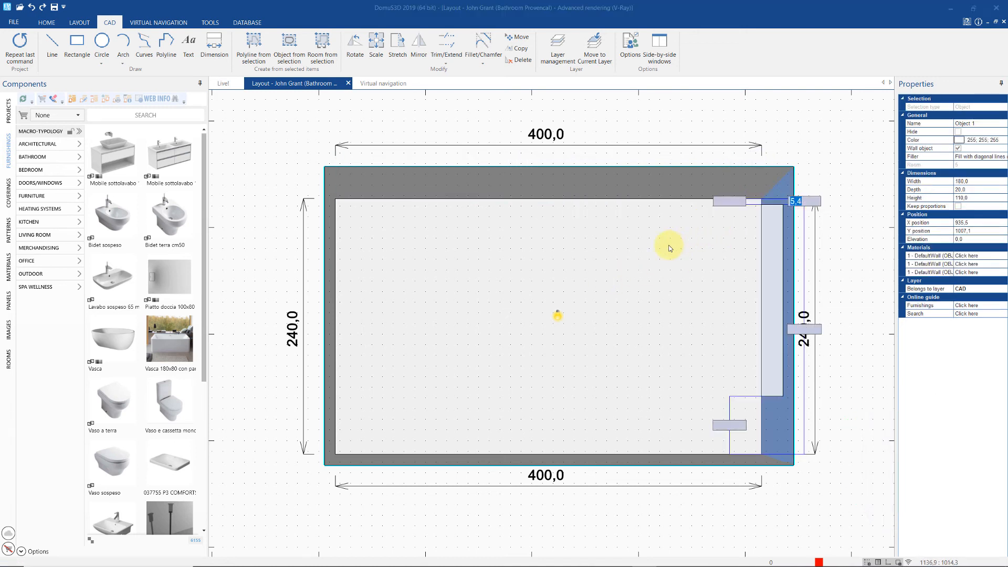
- Release the right-wall alignment and snap the object to the room's inner top-right corner point
key("p")
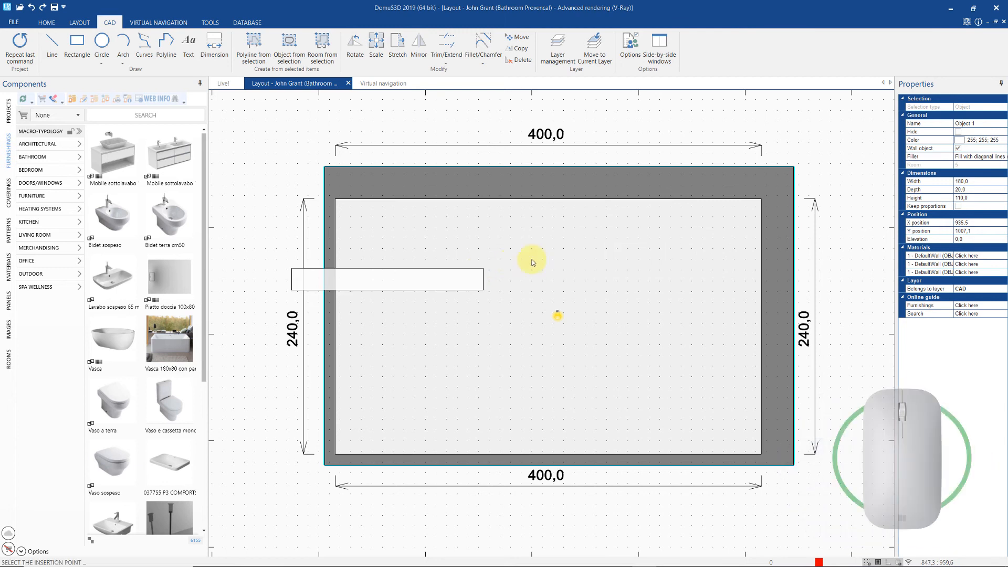
right_click(622, 247)
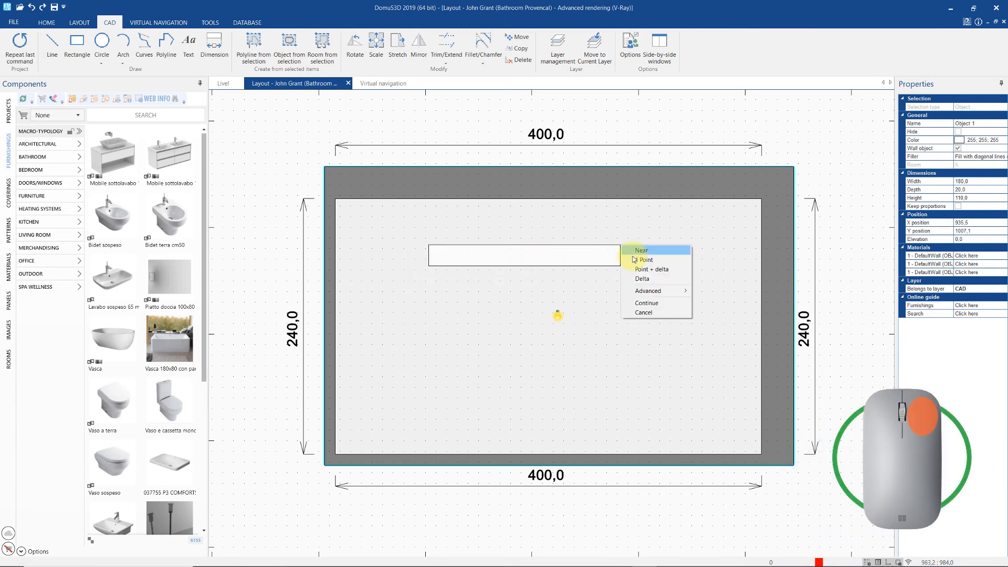
left_click(638, 260)
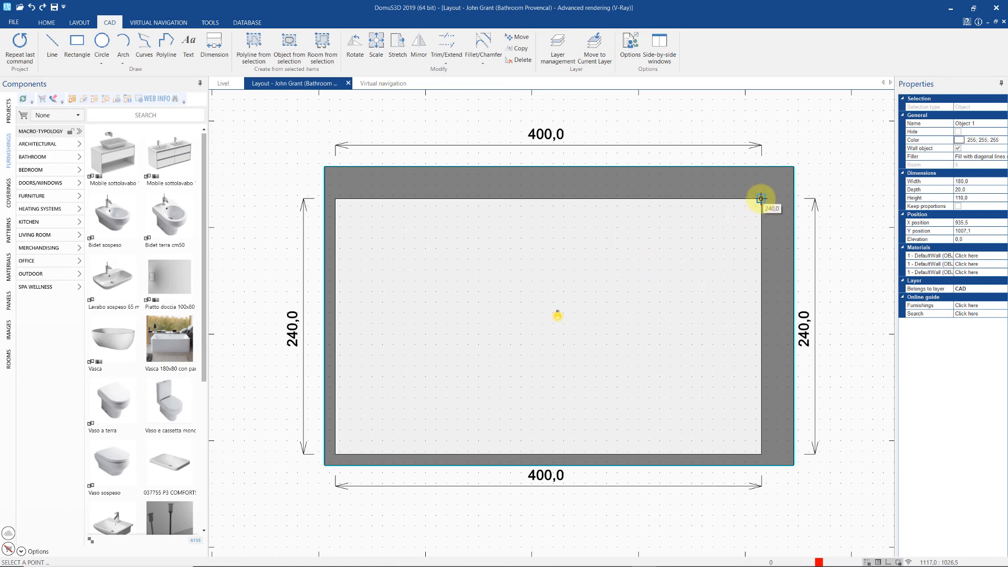
left_click(760, 199)
left_click(760, 199)
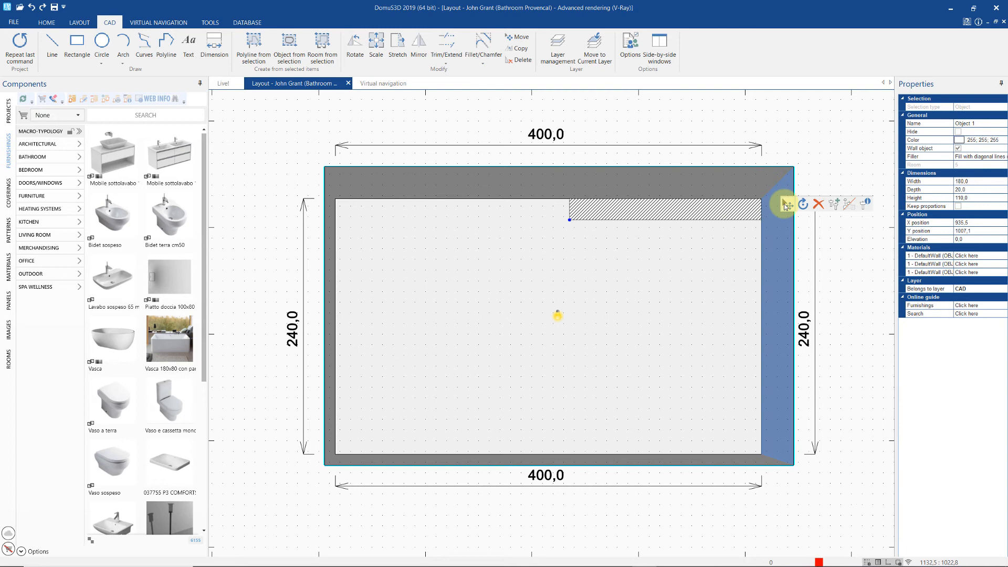
left_click(787, 204)
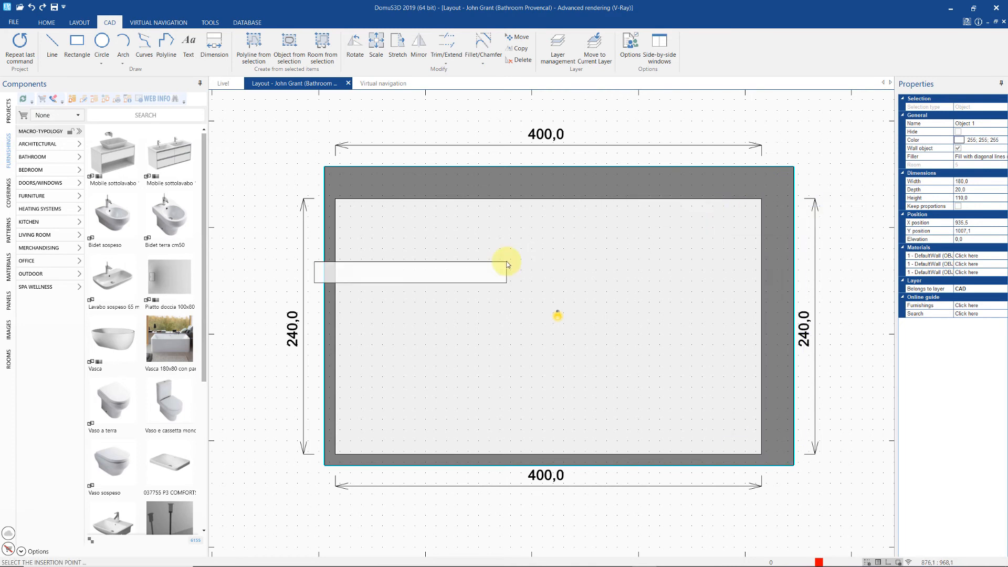
- Reposition the object from the inner top-right corner with Point + delta offsets of 0 and 30
right_click(600, 252)
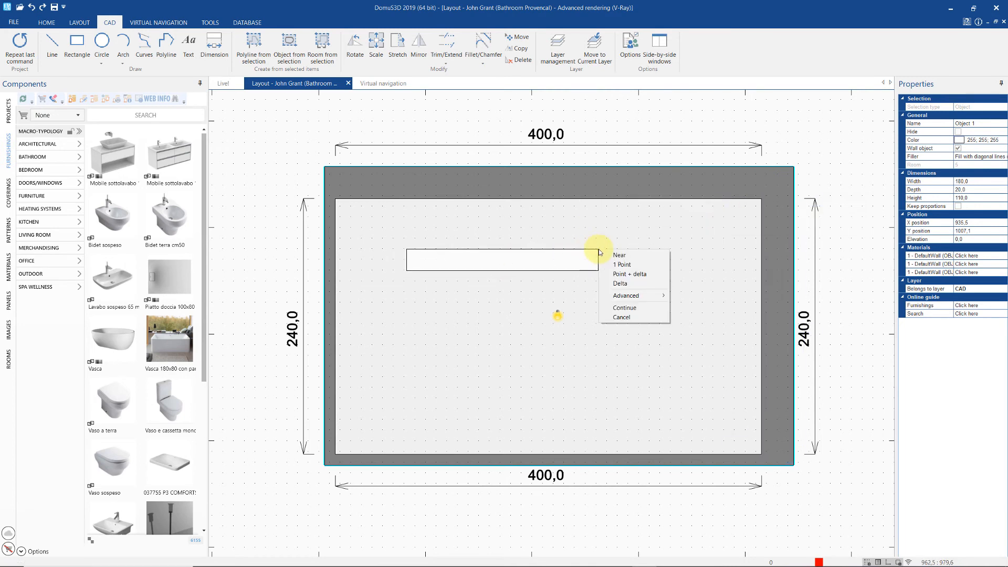
left_click(632, 274)
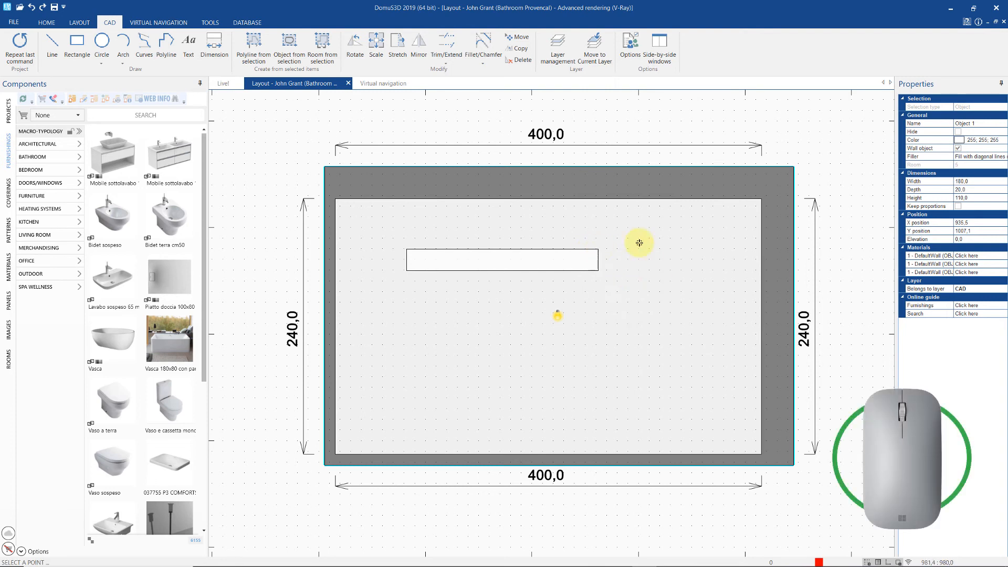
left_click(760, 199)
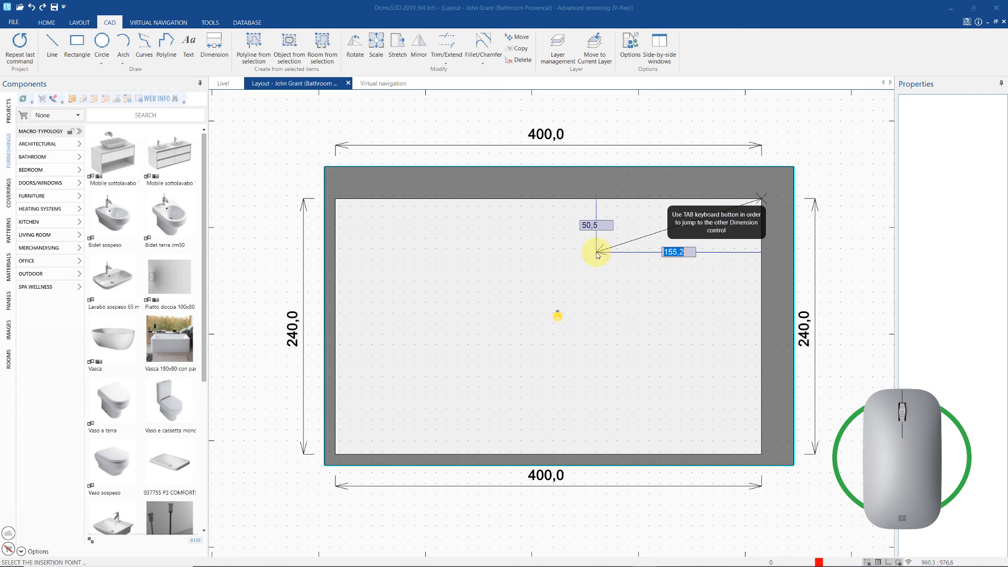
key("Tab")
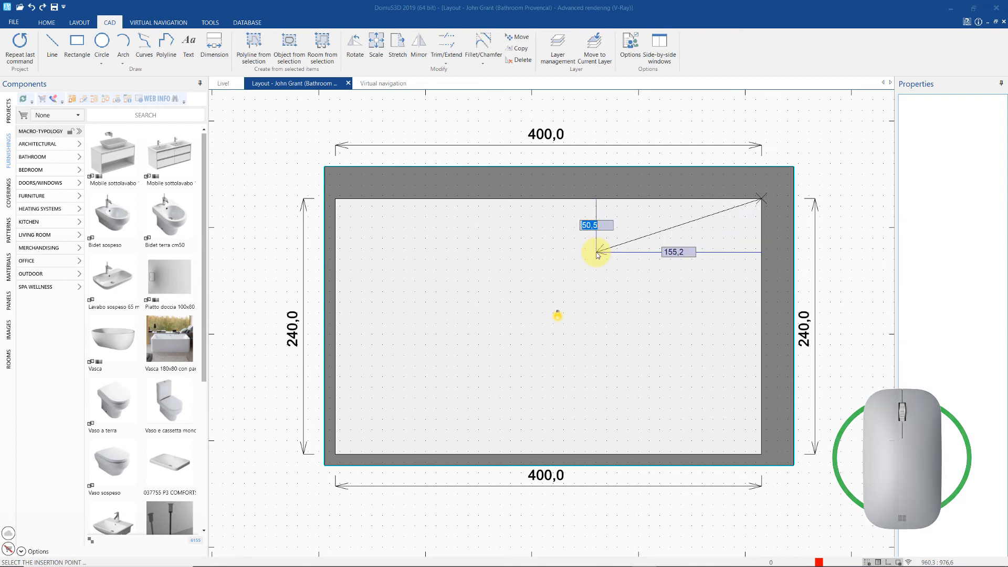
type("0")
key("Tab")
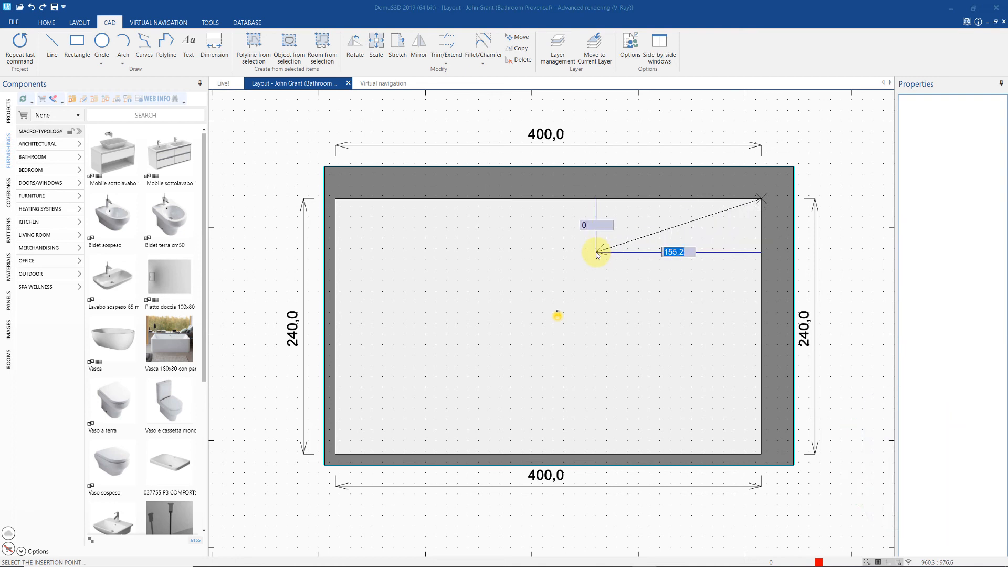
type("30")
key("Return")
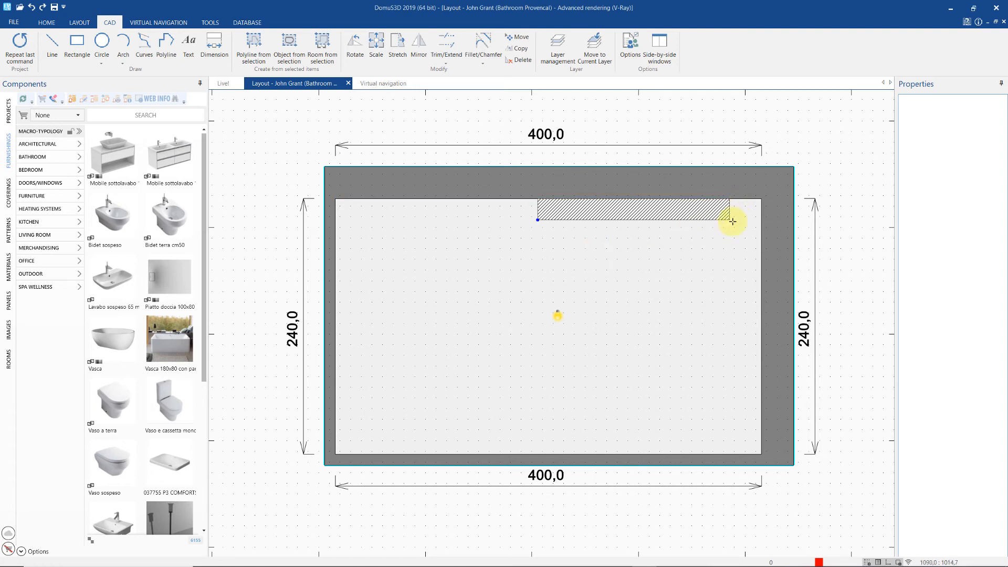
left_click(700, 255)
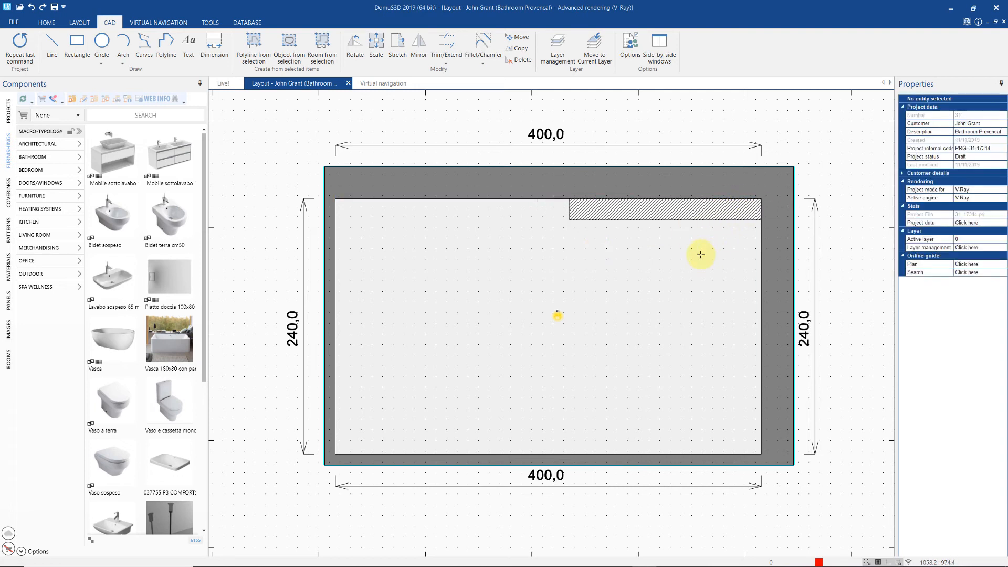
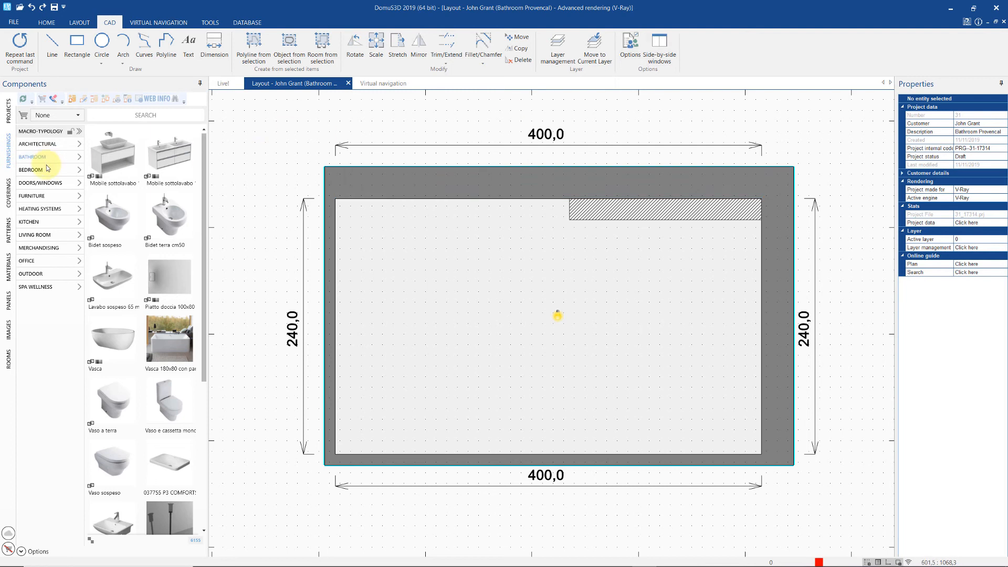
- Insert the embossed wooden door from Doors/Windows > Doors into the bathroom's bottom wall
left_click(29, 187)
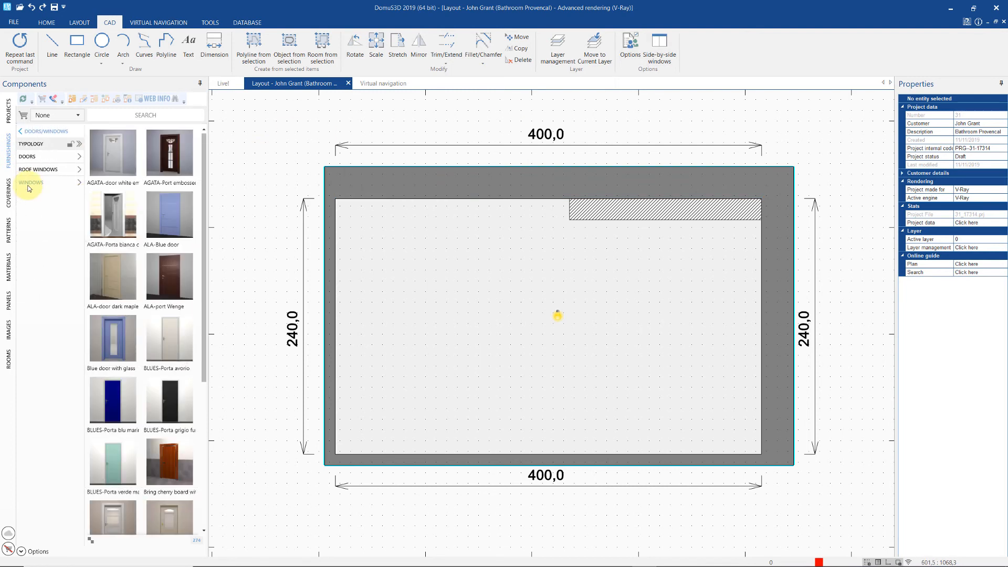
left_click(27, 158)
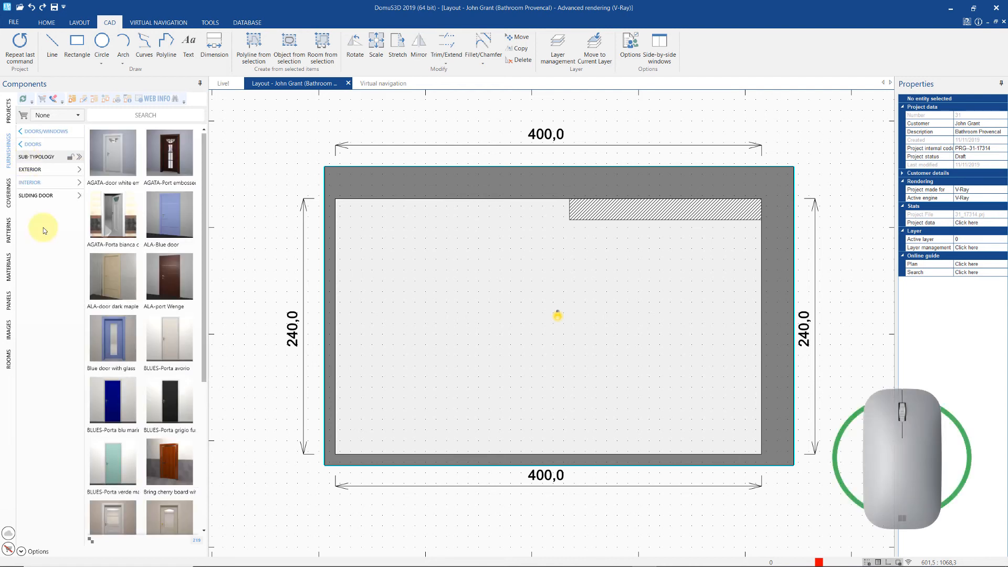
left_click_drag(126, 503, 529, 413)
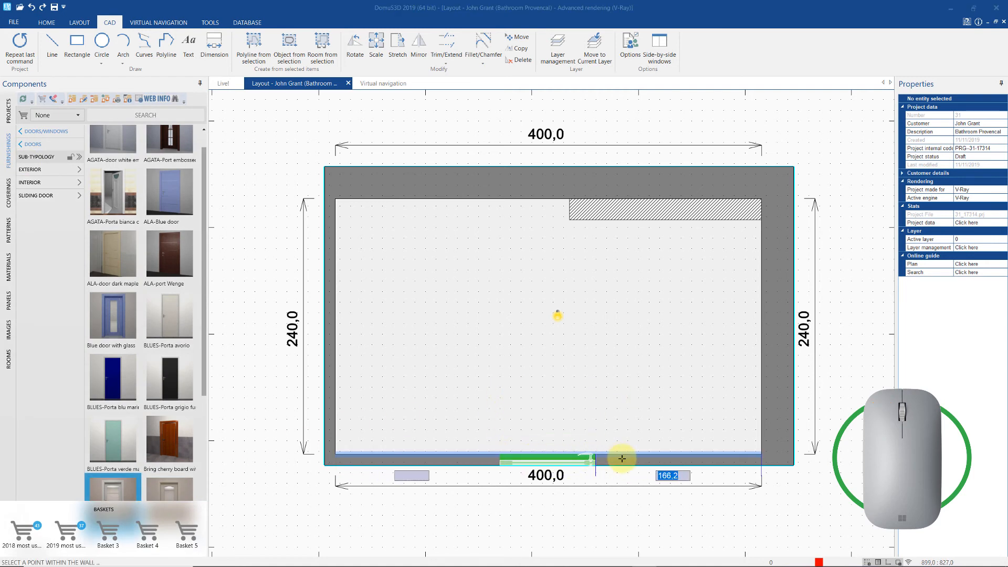
left_click(695, 459)
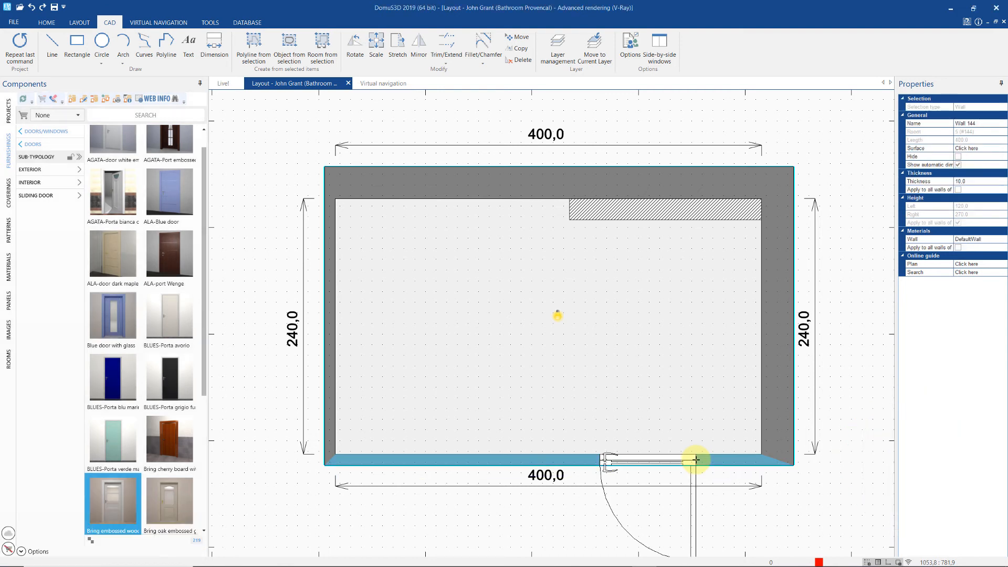
- Open the new door's Hole/niche properties dialog and move it aside
right_click(609, 505)
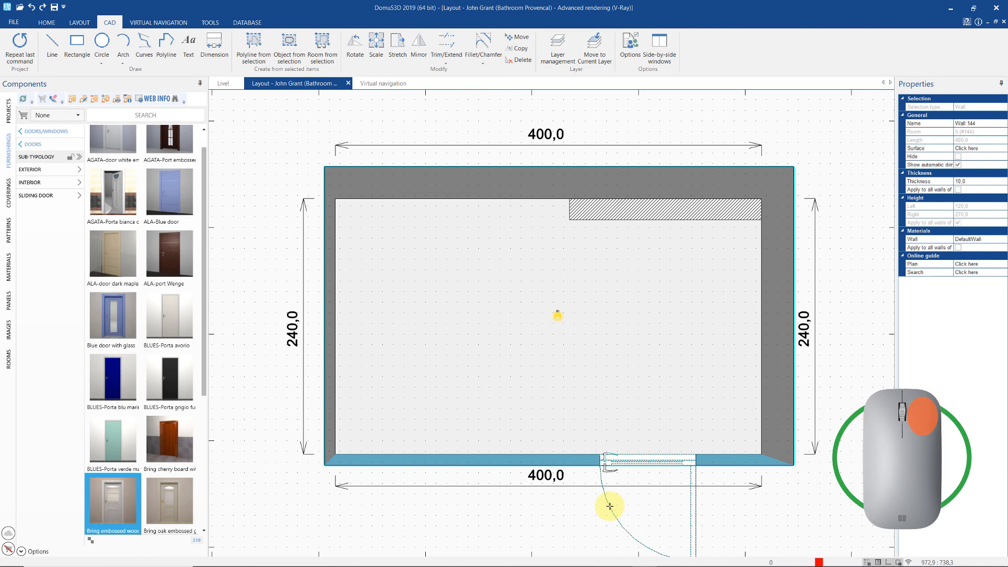
left_click(623, 502)
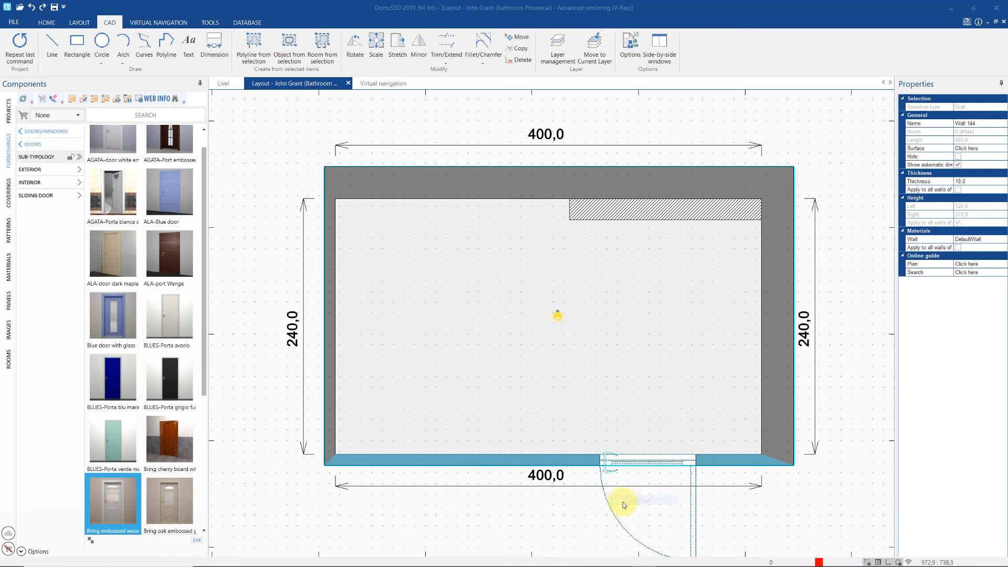
left_click_drag(490, 191, 375, 192)
left_click(429, 261)
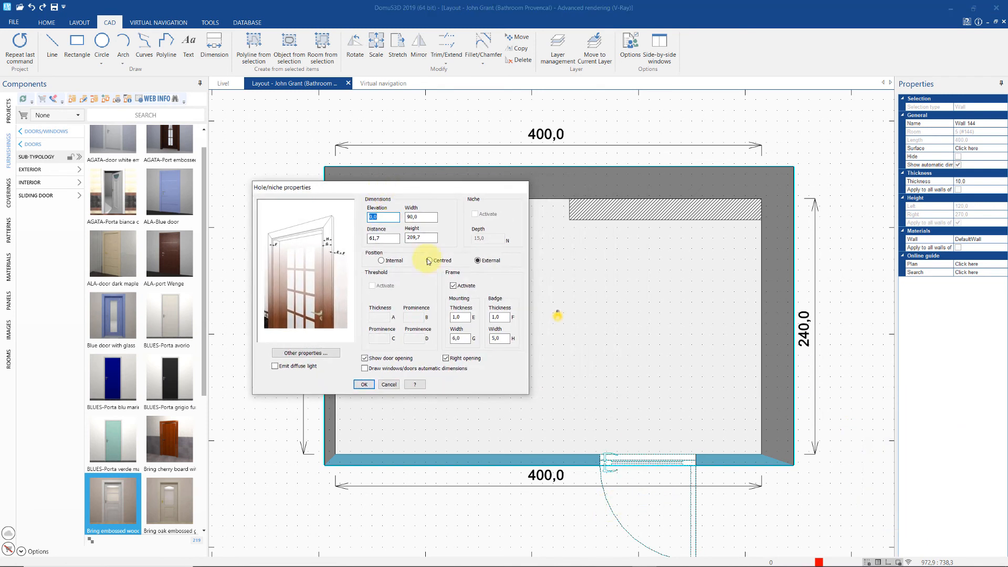
- Set the door frame Position to Centred so it swings into the bathroom, and confirm
left_click(381, 261)
left_click(429, 261)
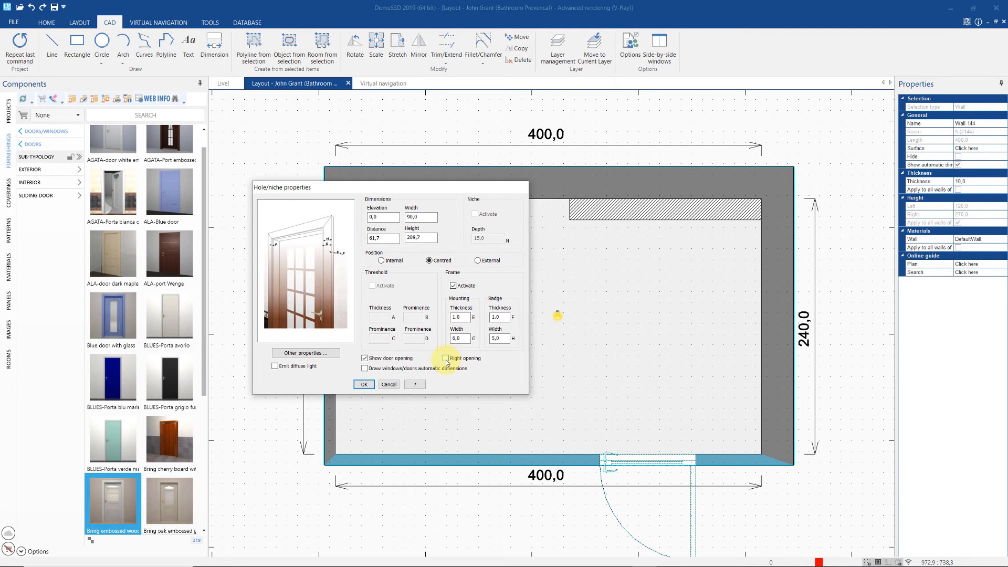
left_click(364, 385)
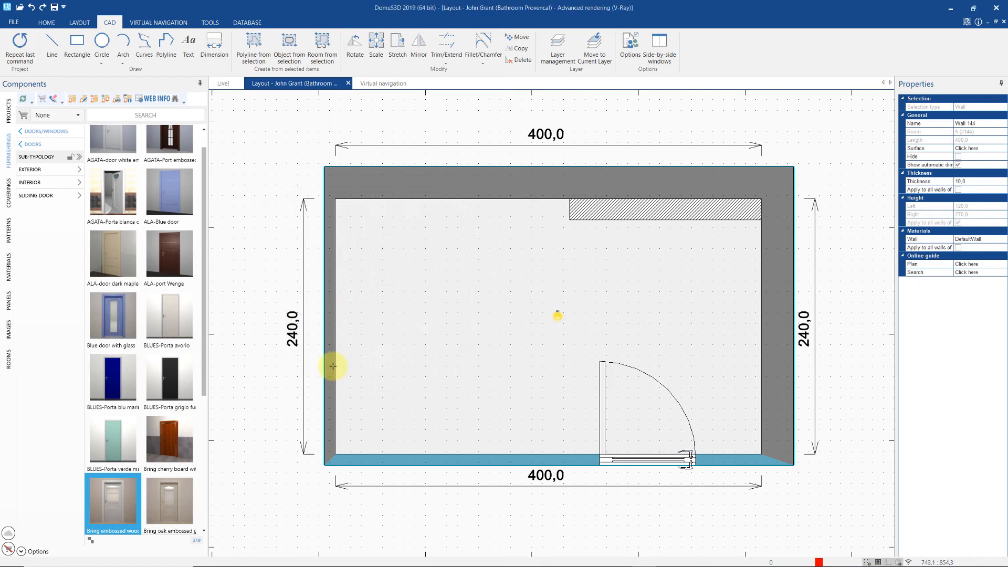
- Place a sliding window from Doors/Windows > Windows in the top wall, opposite the door
left_click(32, 144)
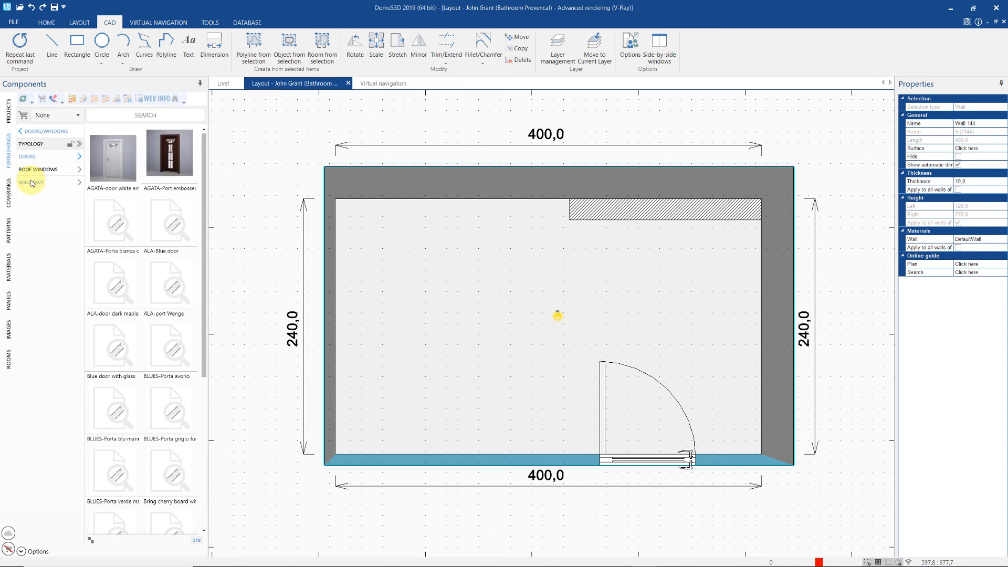
left_click(33, 182)
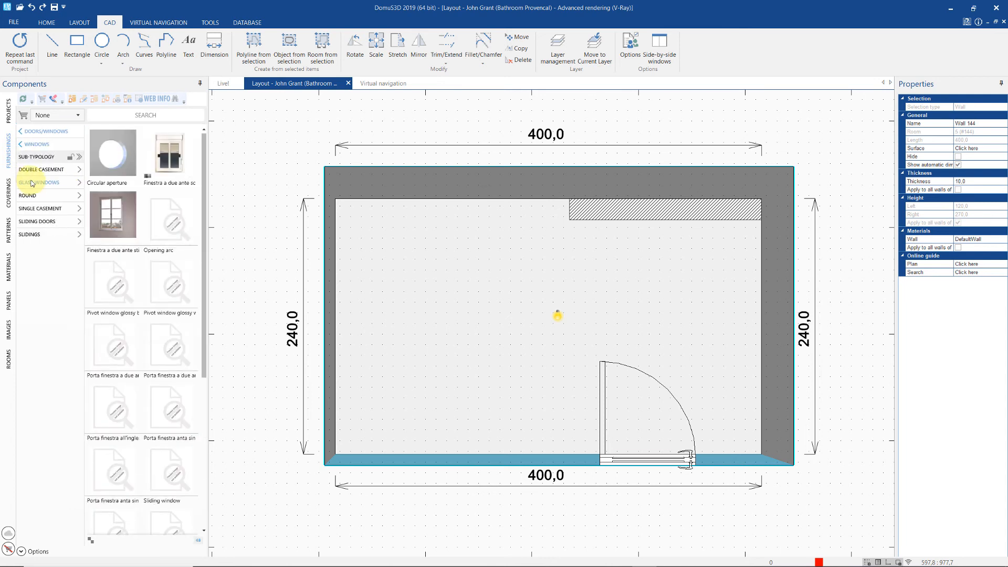
left_click_drag(159, 452, 384, 264)
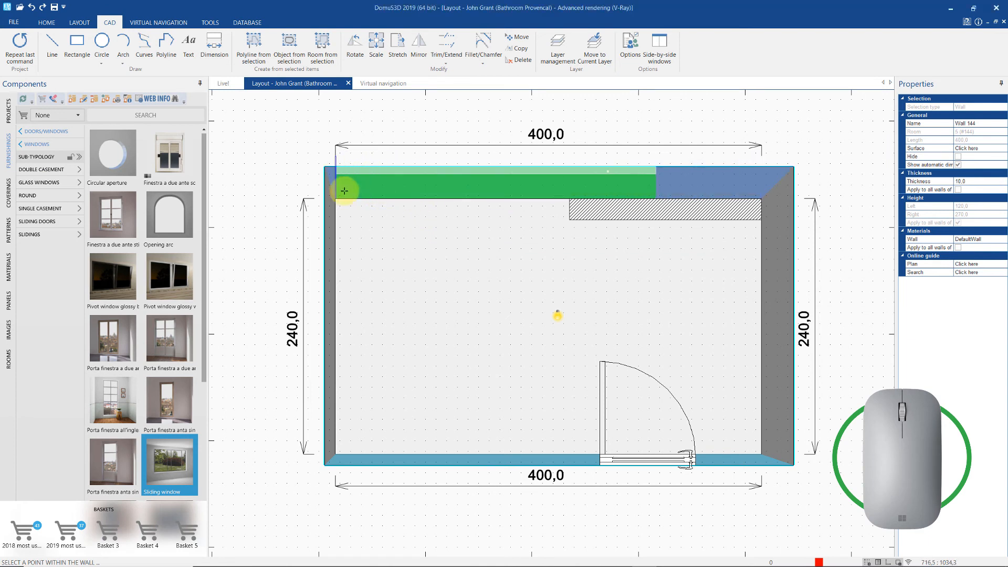
left_click(432, 195)
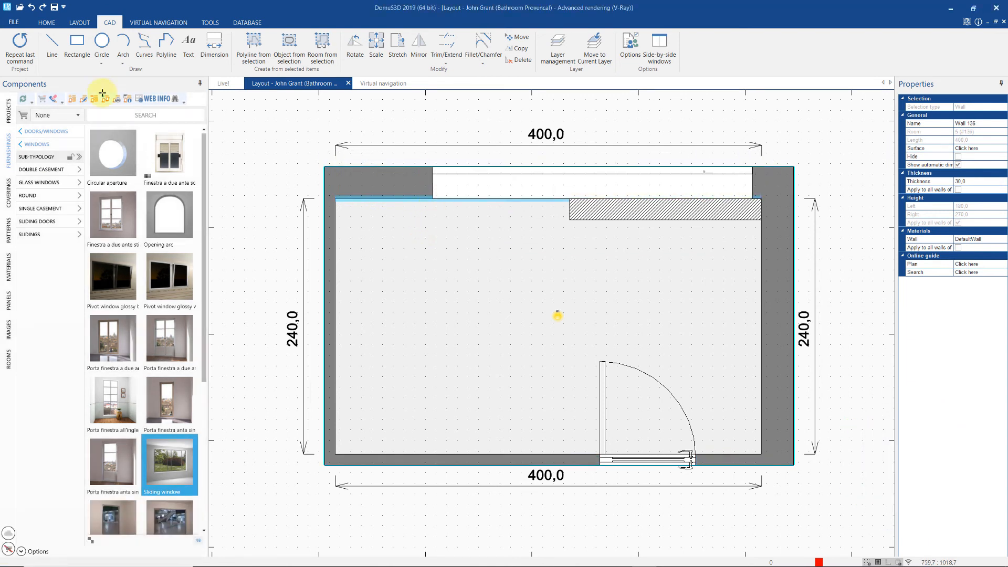
left_click(35, 133)
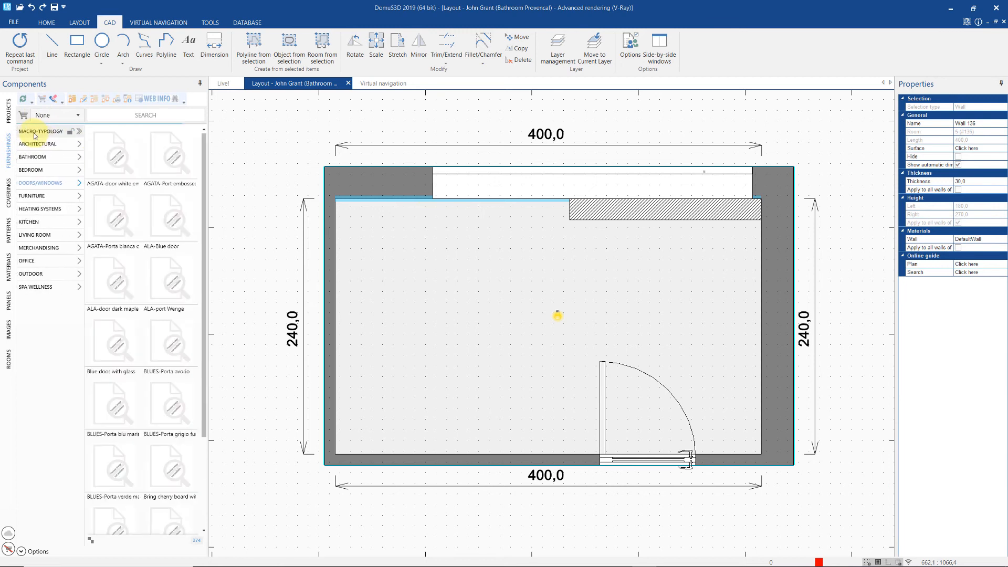
- Filter Bathroom > Toilets by the '2019 most used' basket and drag Vaso filo muro into the plan
left_click(40, 156)
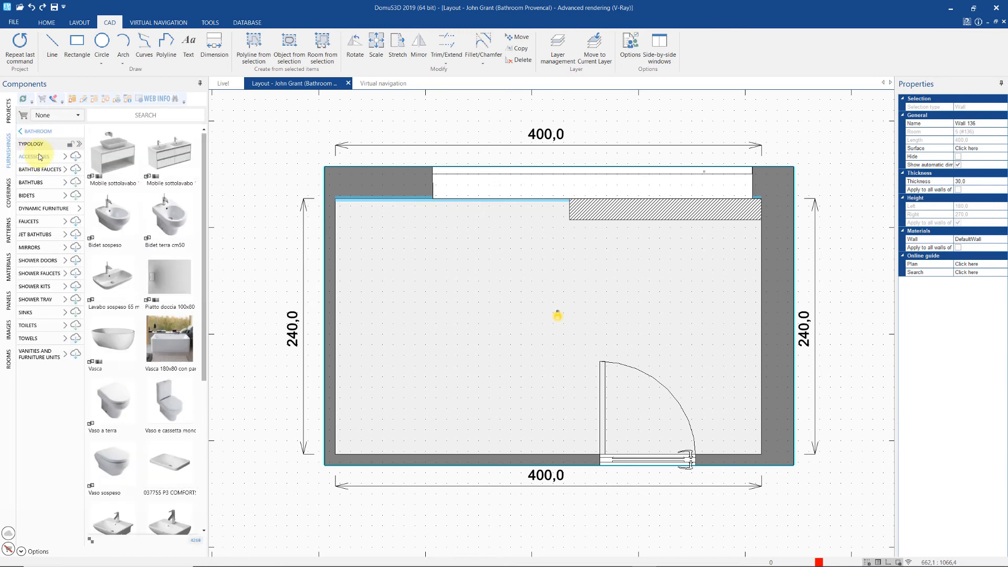
left_click(24, 326)
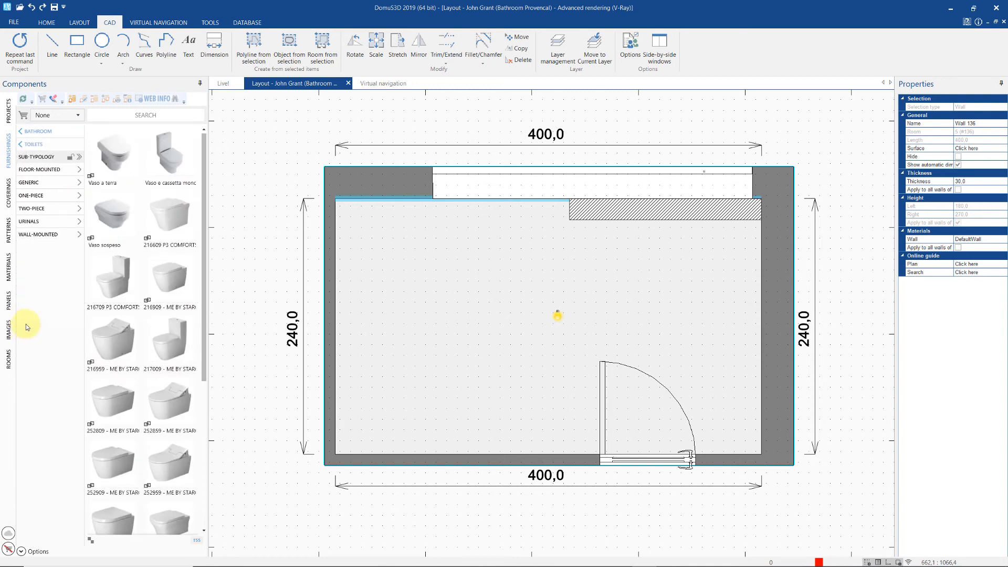
left_click(52, 117)
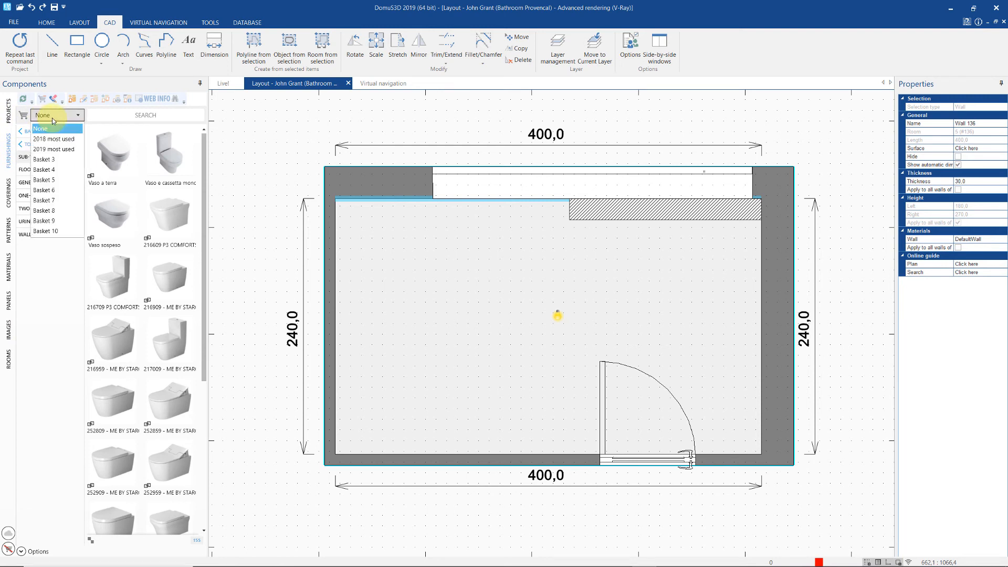
left_click(49, 150)
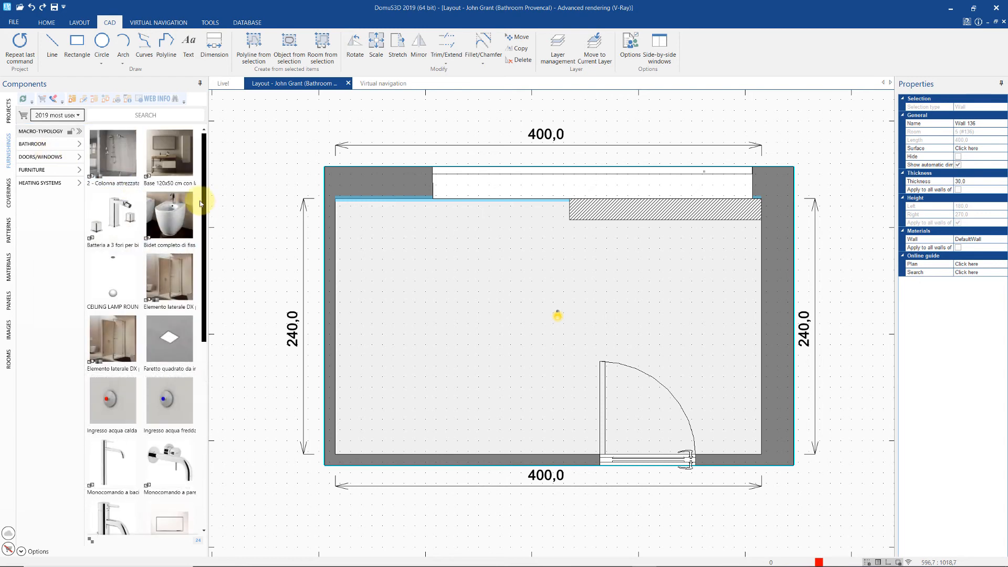
left_click_drag(204, 204, 198, 417)
left_click(126, 462)
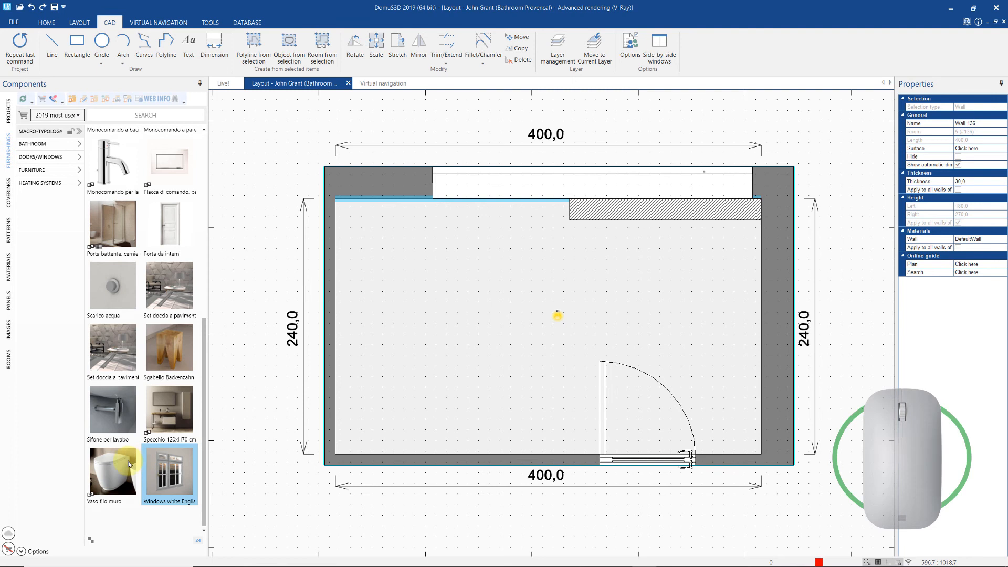
left_click_drag(125, 461, 512, 294)
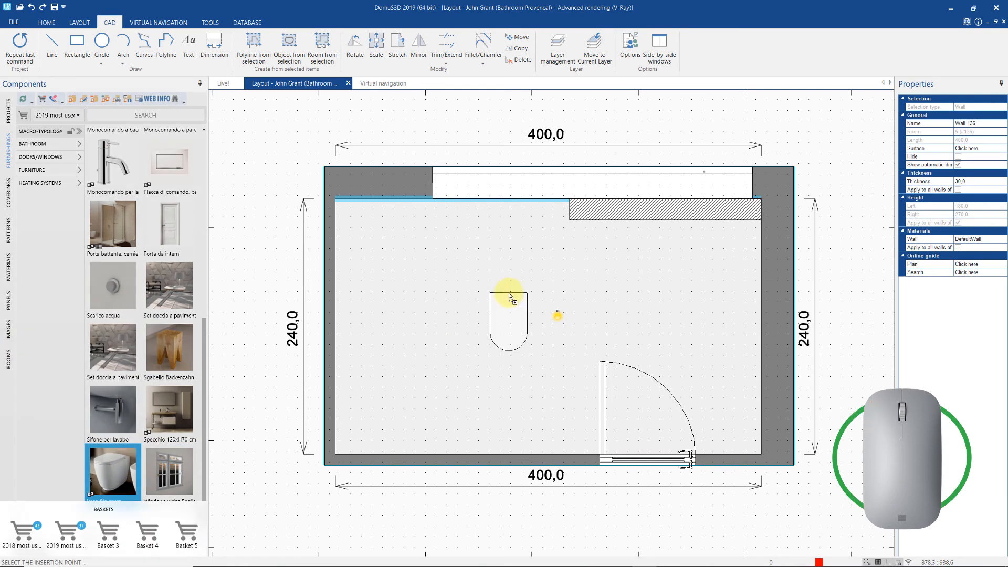
- Fix the toilet on the top wall and place the matching bidet 30 away from it
left_click(603, 218)
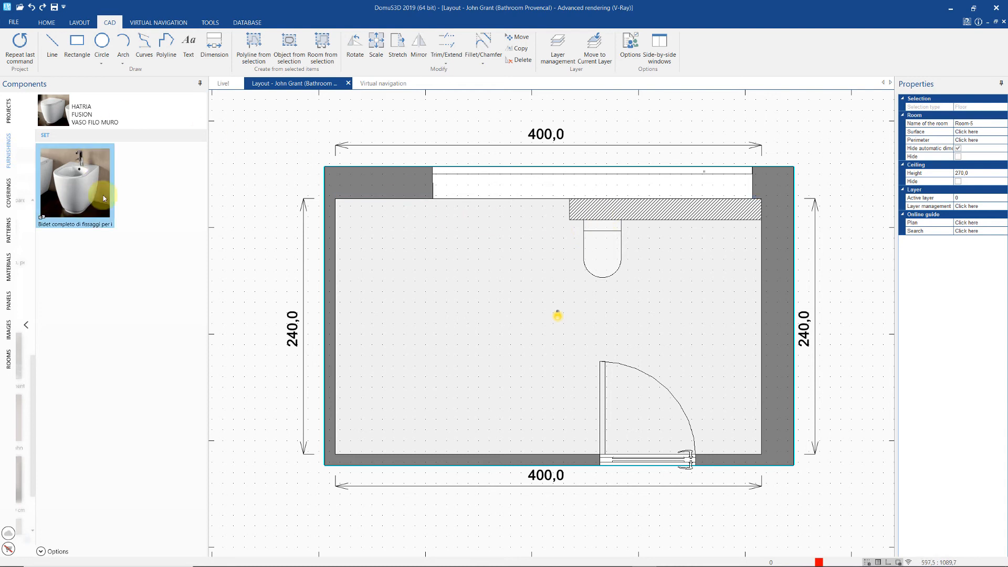
mouse_move(96, 181)
left_mouse_down()
mouse_move(151, 186)
mouse_move(470, 272)
mouse_move(650, 278)
mouse_move(666, 252)
mouse_move(667, 221)
left_mouse_up()
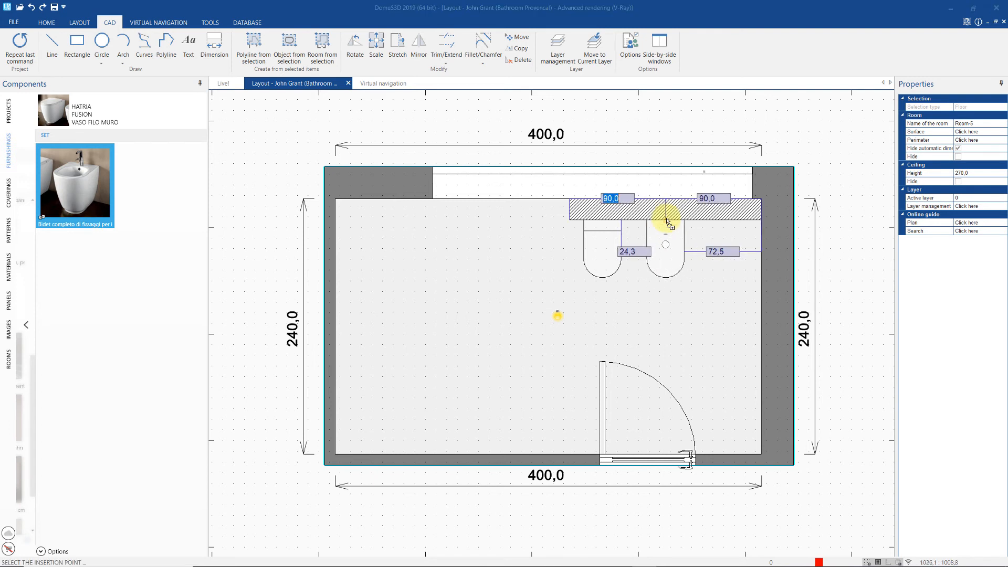
key("Tab")
key("Tab")
type("30")
key("Return")
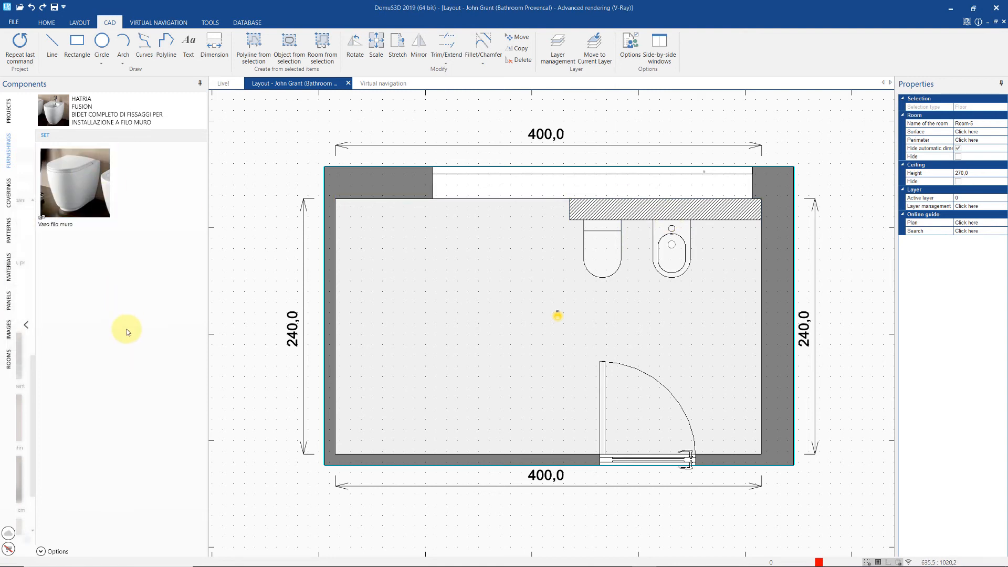
mouse_move(1, 355)
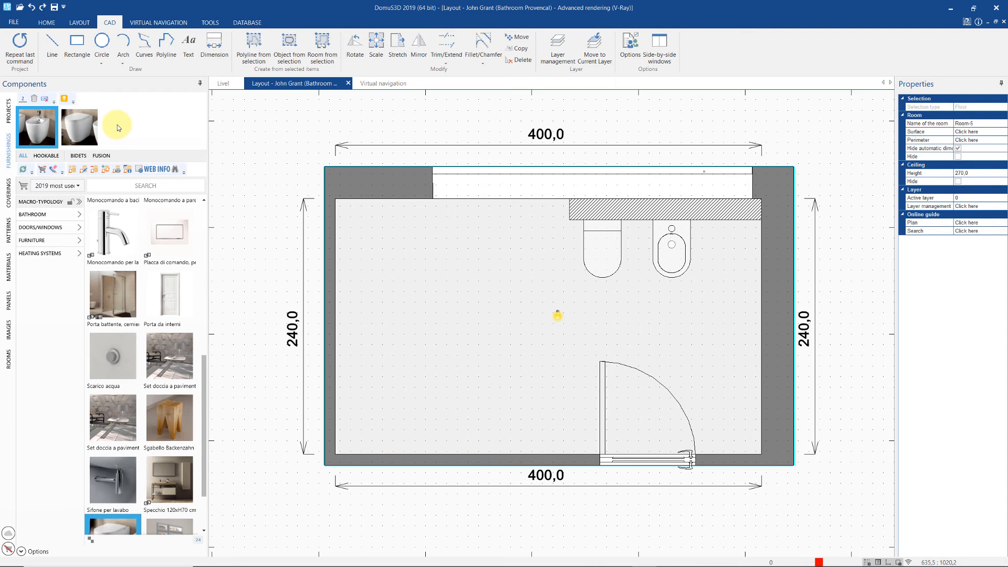
- Clear the basket filter and try the bidet, Fusion and all filters, ending on hookable fittings
left_click(46, 155)
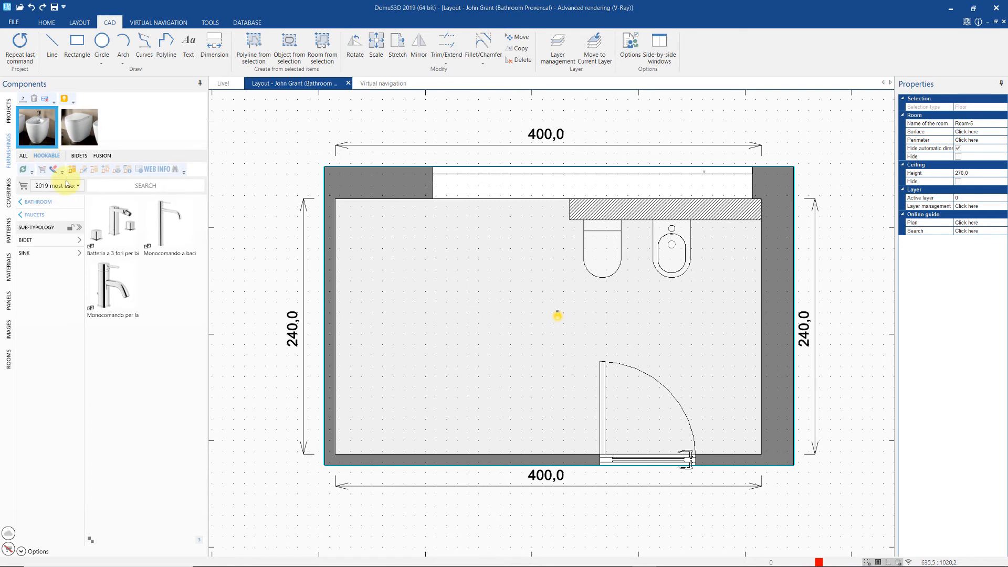
left_click(78, 187)
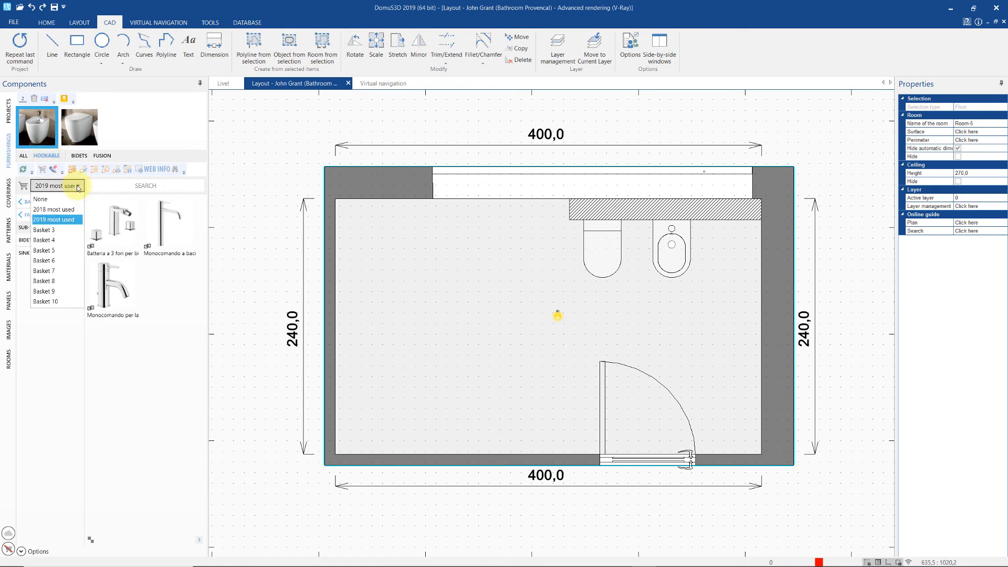
left_click(44, 198)
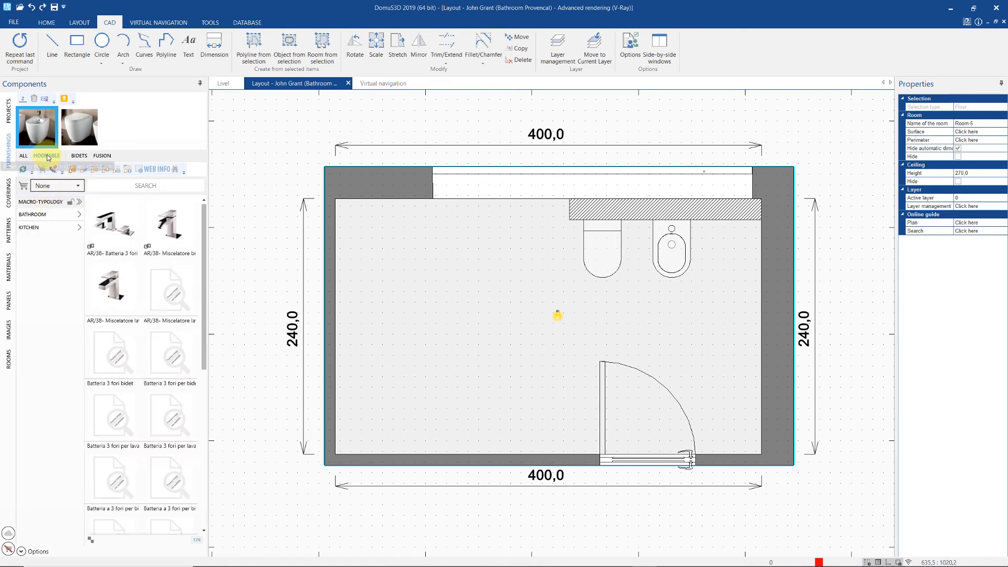
left_click(77, 156)
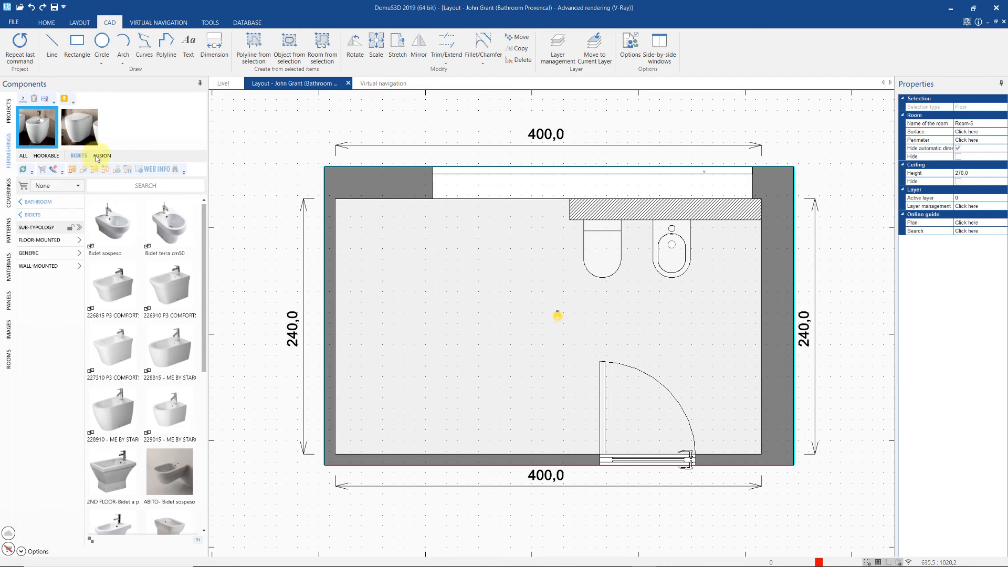
left_click(99, 156)
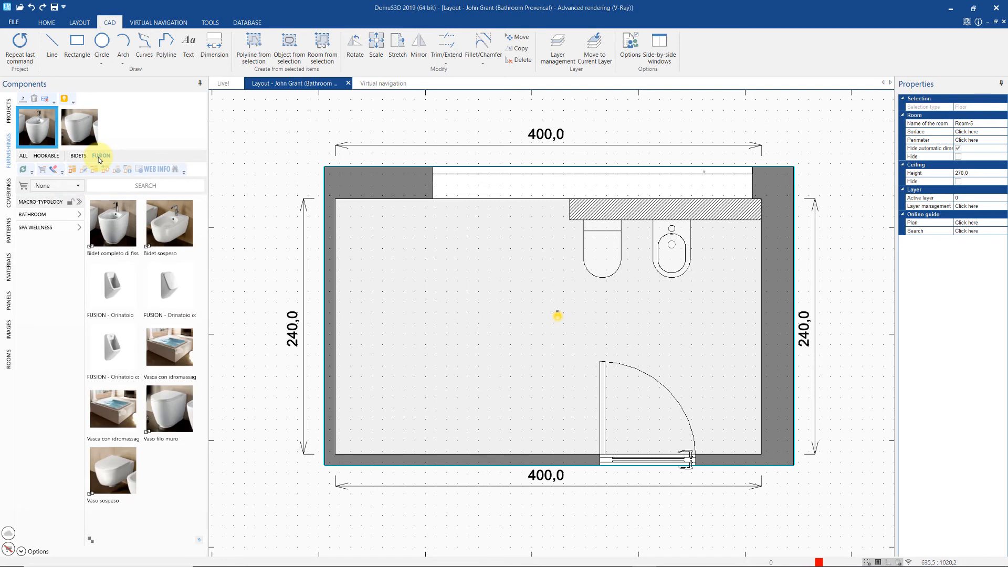
left_click(26, 156)
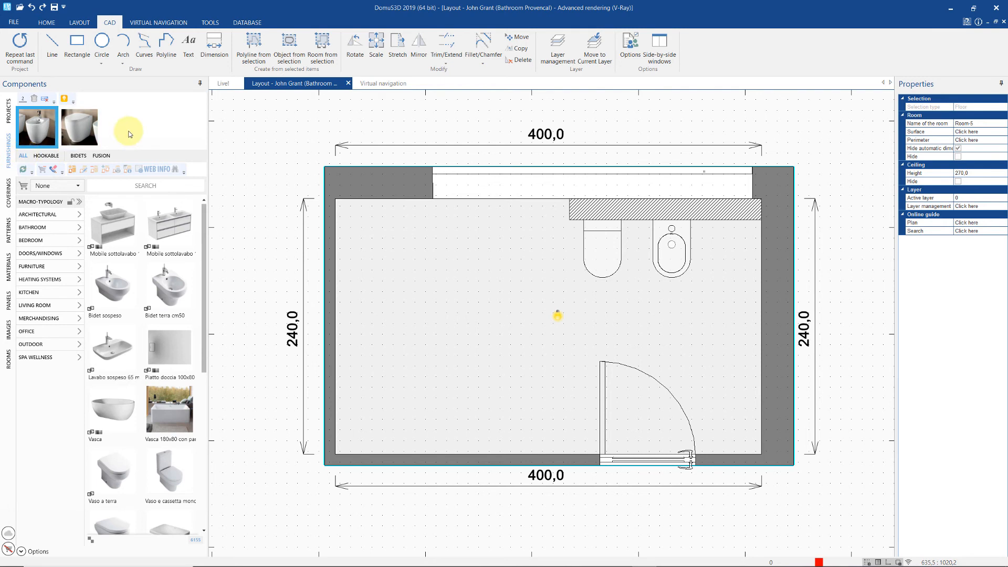
left_click(48, 156)
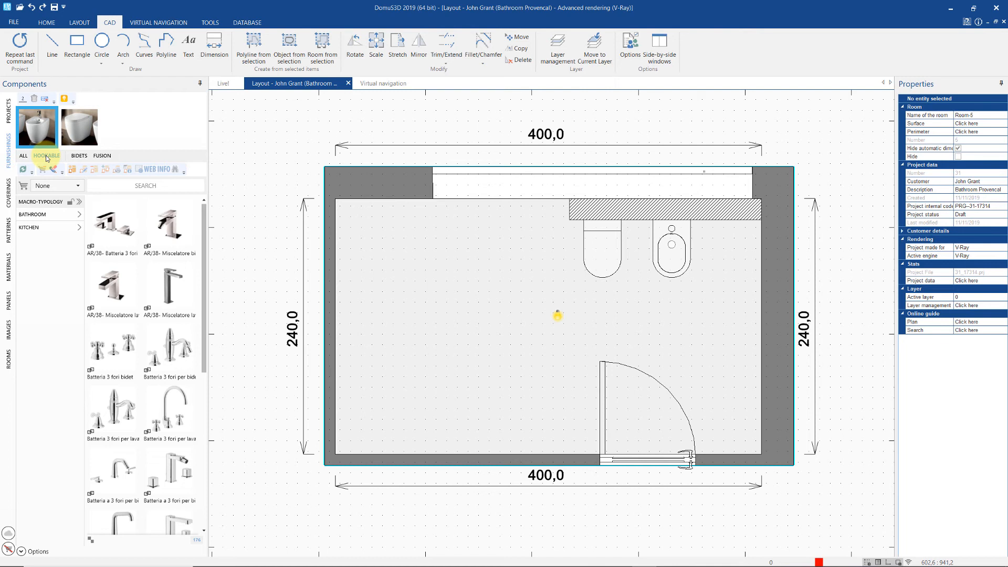
- Hook the 'Batteria a 3 fori per bidet' faucet onto the bidet
mouse_move(119, 467)
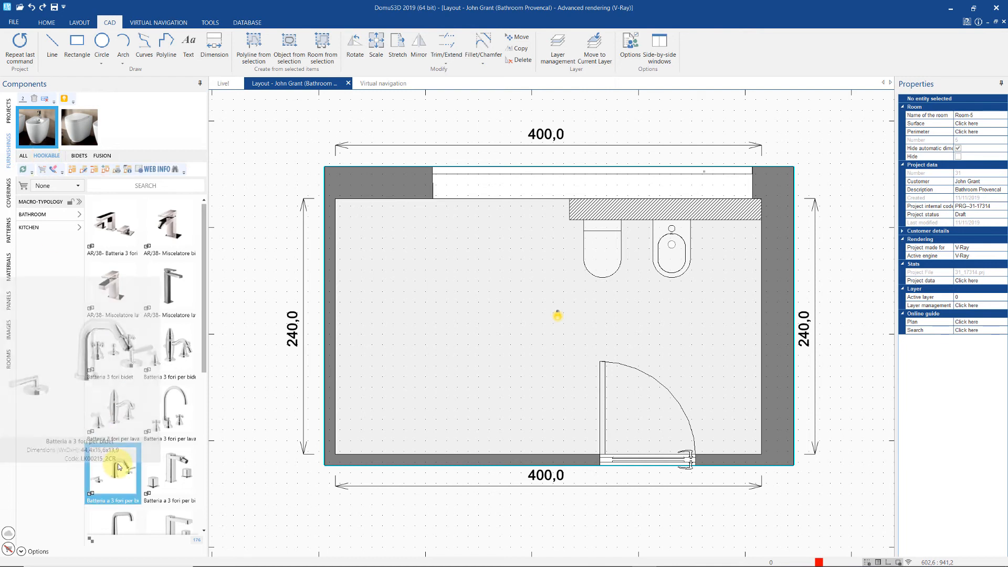
left_click_drag(118, 467, 664, 341)
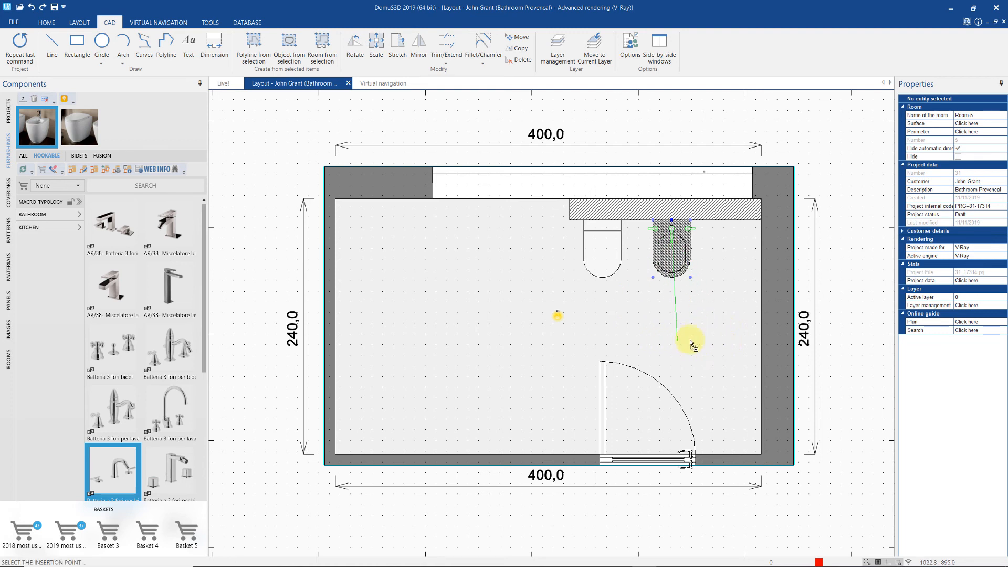
left_click(688, 344)
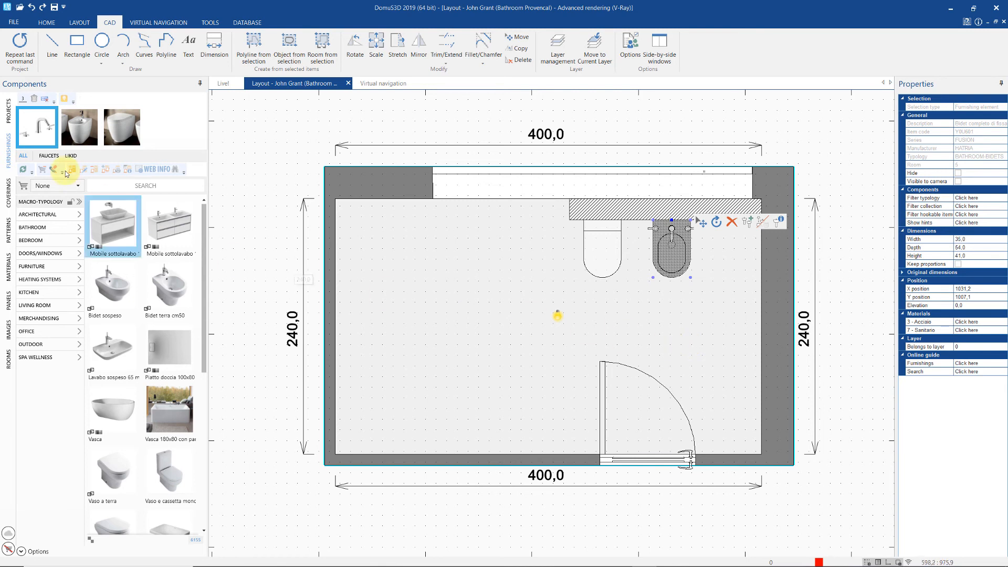
- With the '2019 most used' basket, list the toilet's hookable items and drag the Geberit flush plate onto it
left_click_drag(49, 138, 65, 531)
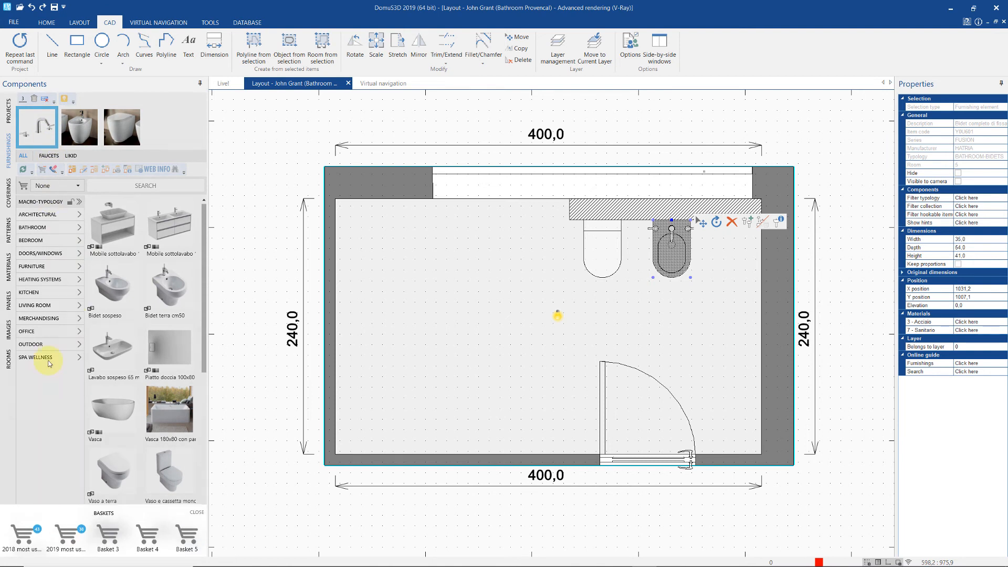
left_click(77, 186)
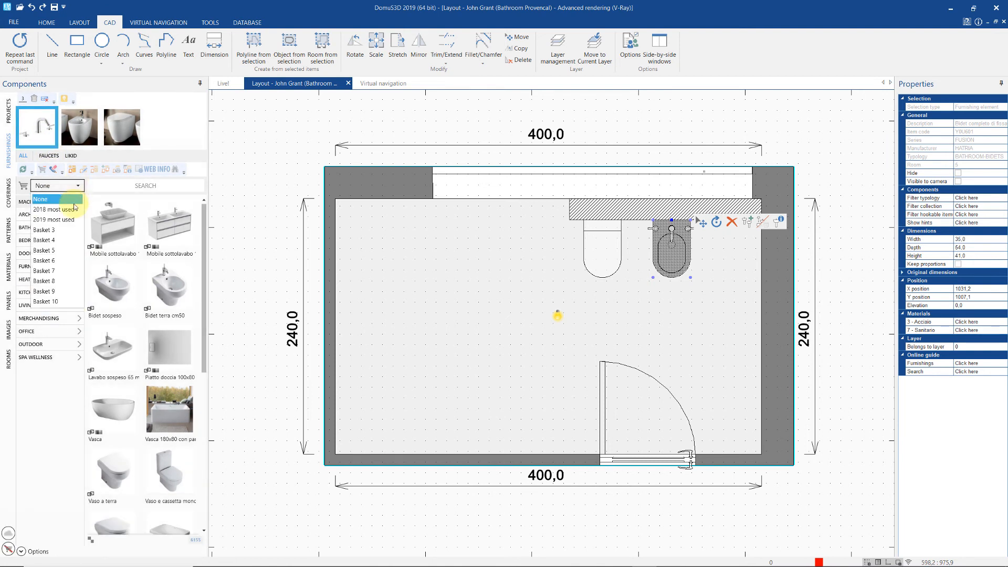
left_click(72, 224)
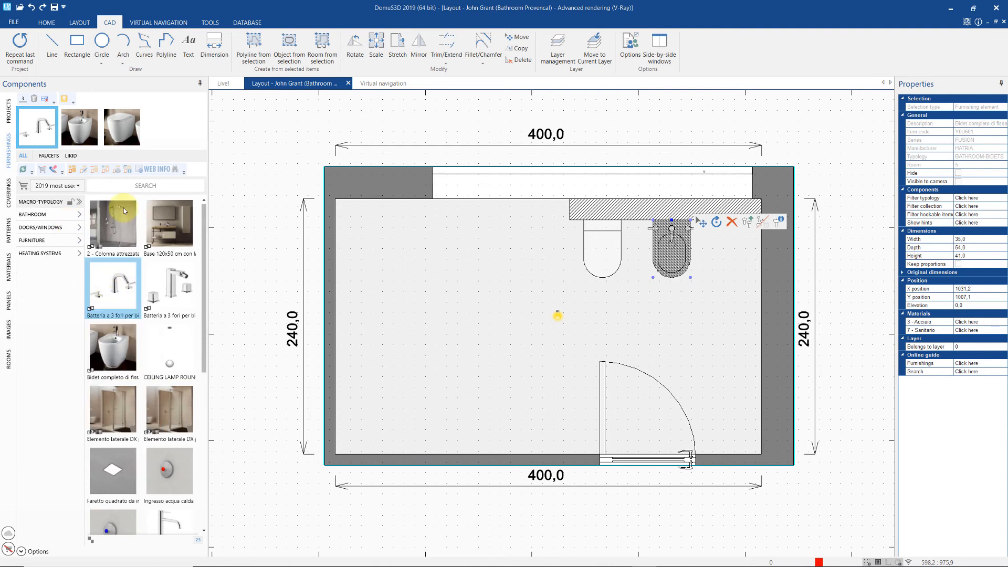
left_click(130, 138)
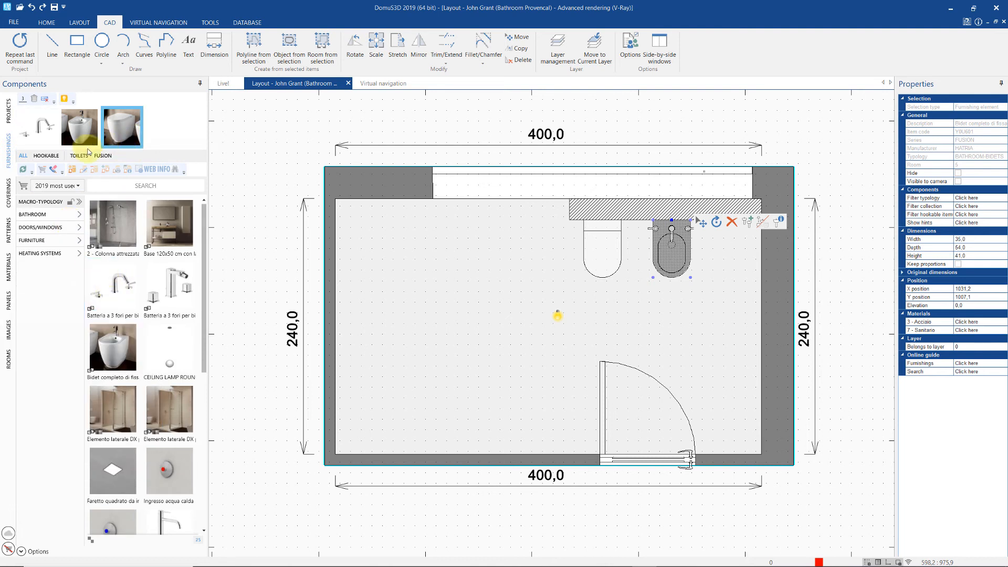
left_click(46, 156)
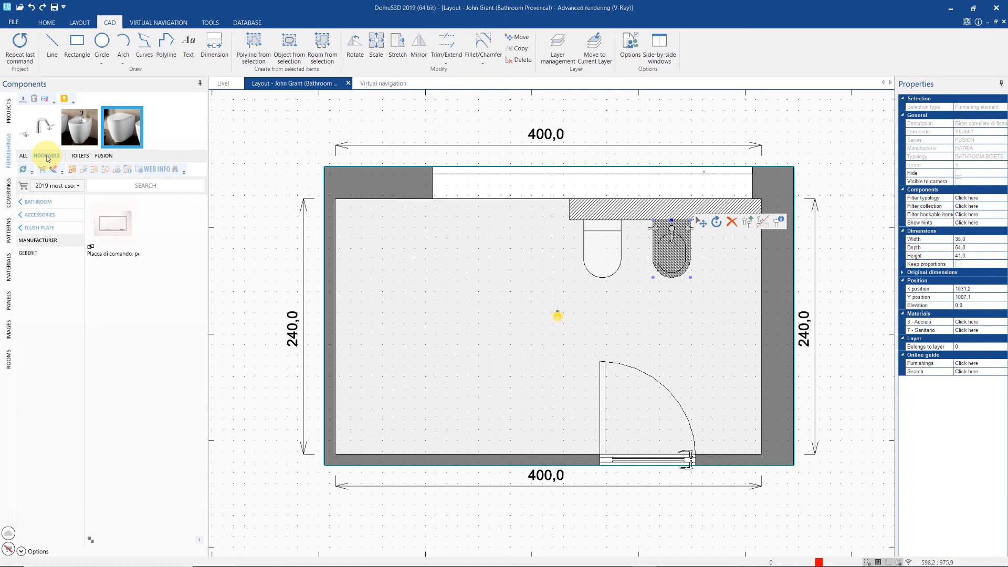
left_click_drag(121, 234, 603, 325)
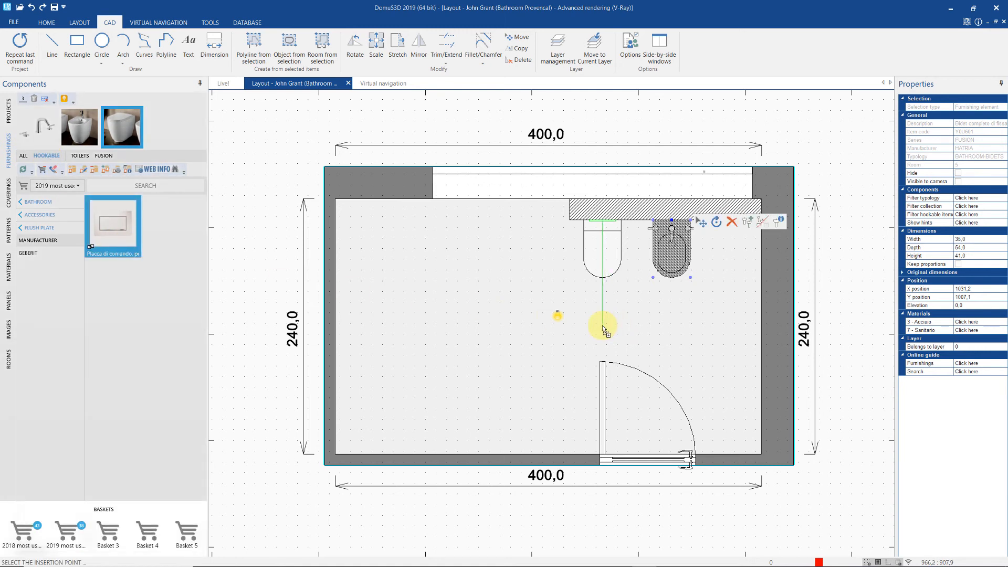
- Fix the flush plate on the toilet and place the Base 120x50 vanity against the right wall
left_click(522, 335)
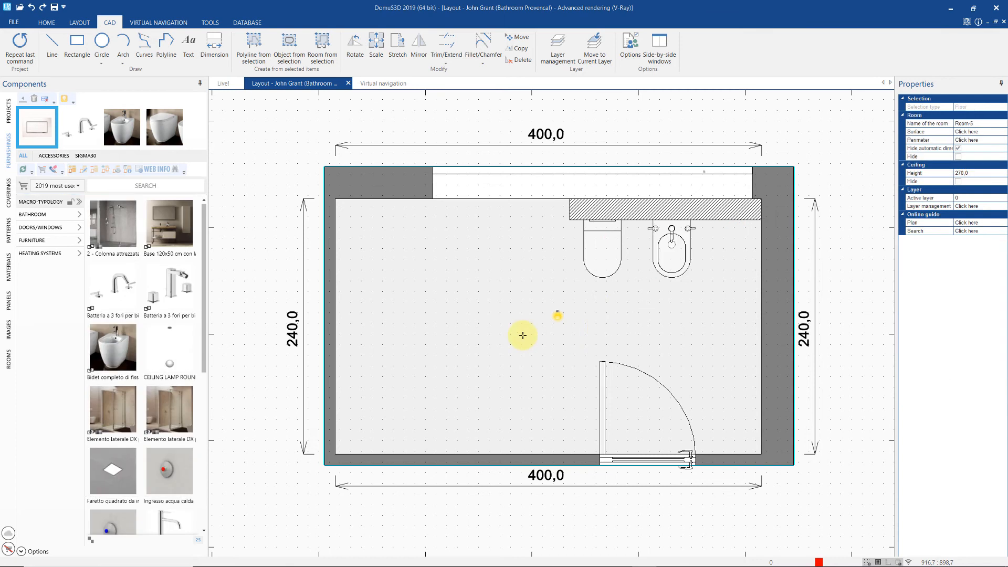
left_click(165, 223)
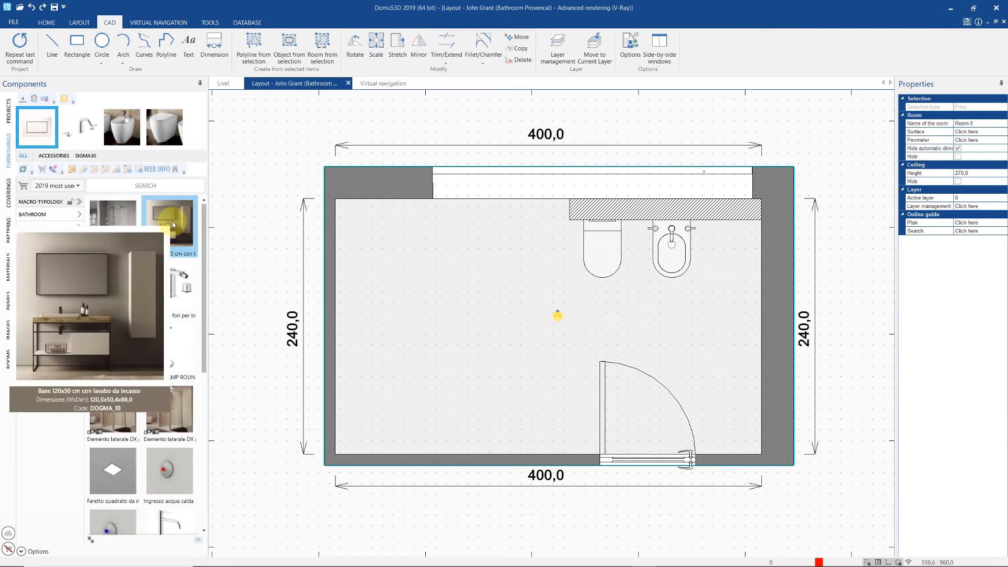
left_click_drag(172, 222, 763, 362)
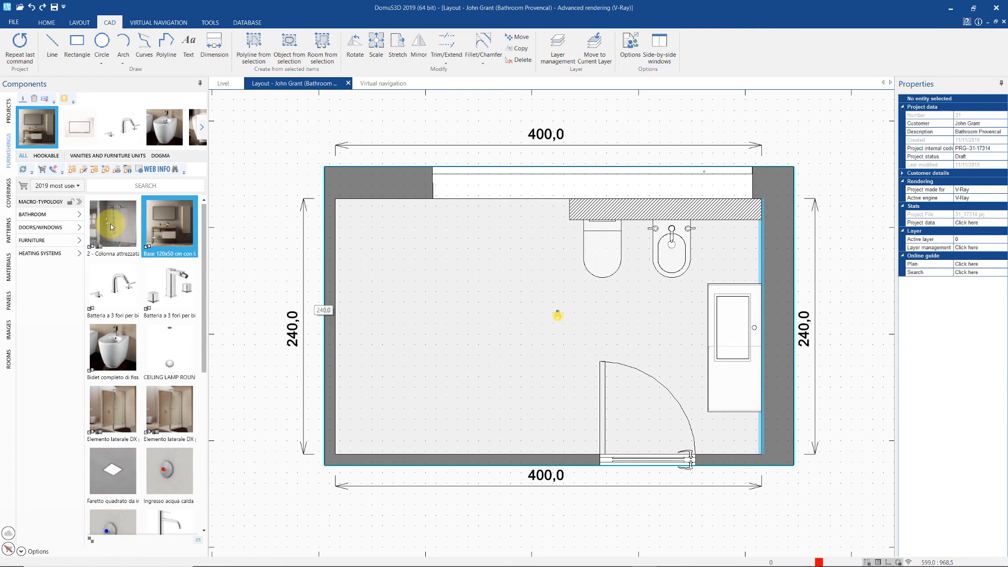
- Hook the single-lever 'Monocomando per lavabo' faucet onto the basin, rotated to sit at its wall edge
left_click(48, 156)
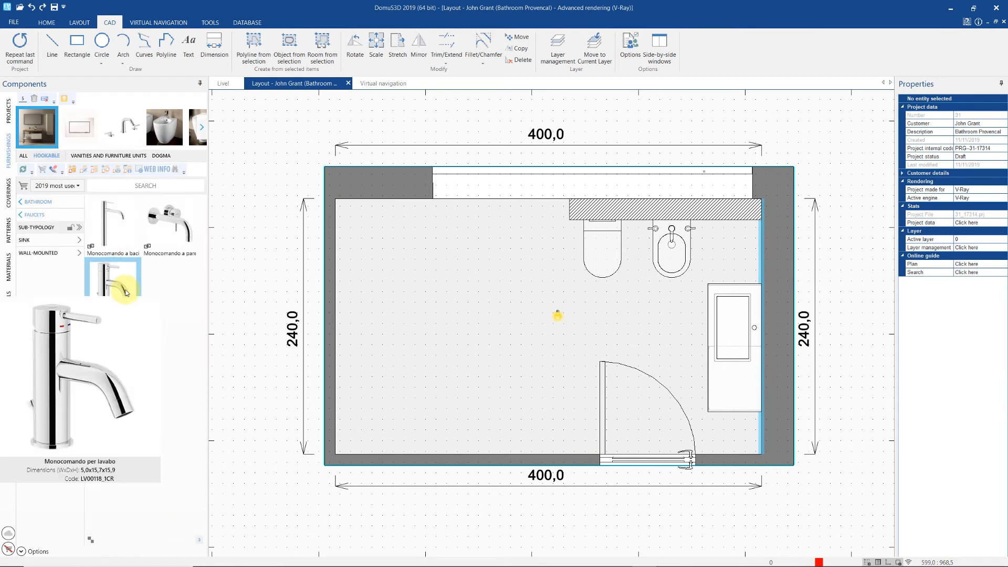
left_click_drag(125, 293, 645, 306)
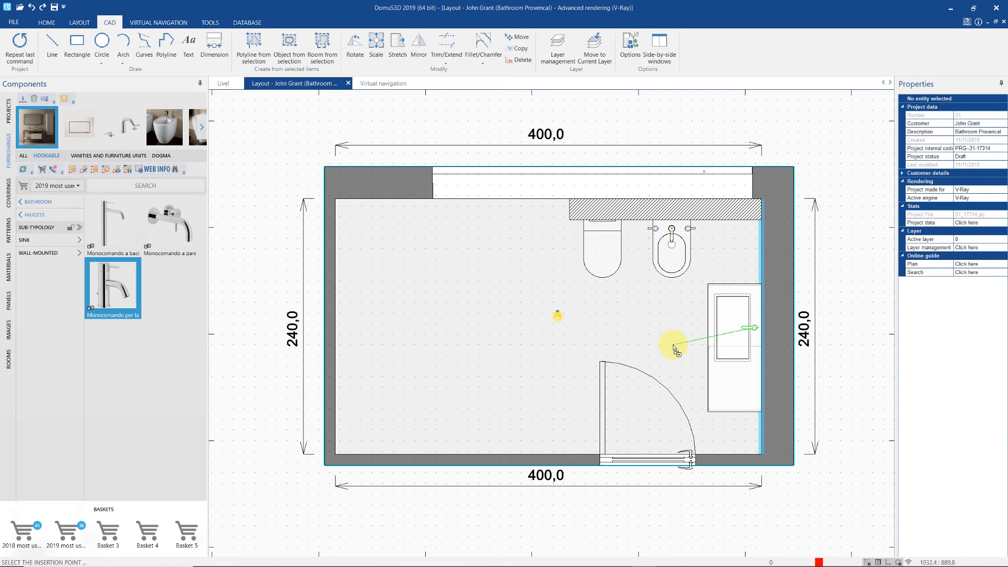
key("space")
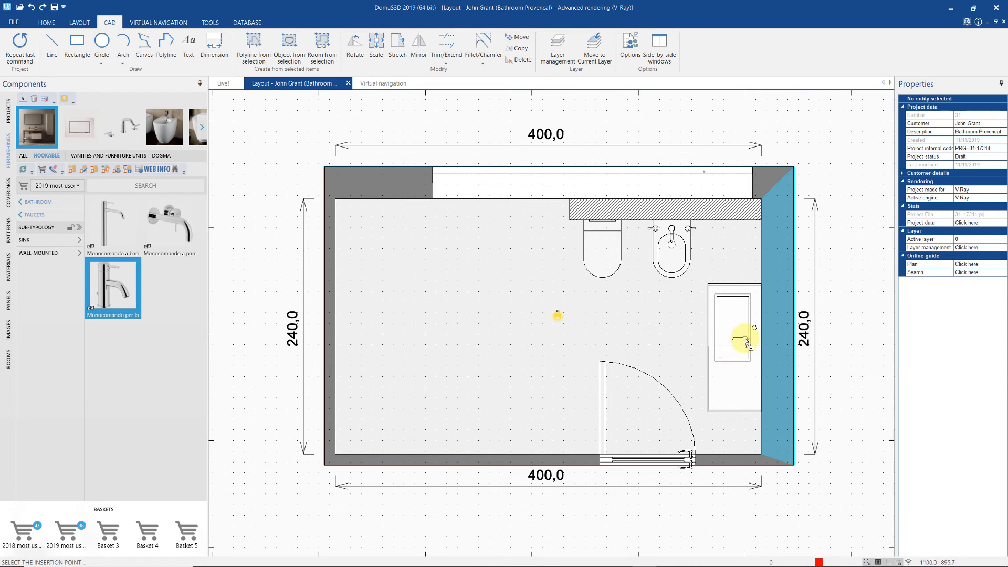
key("h")
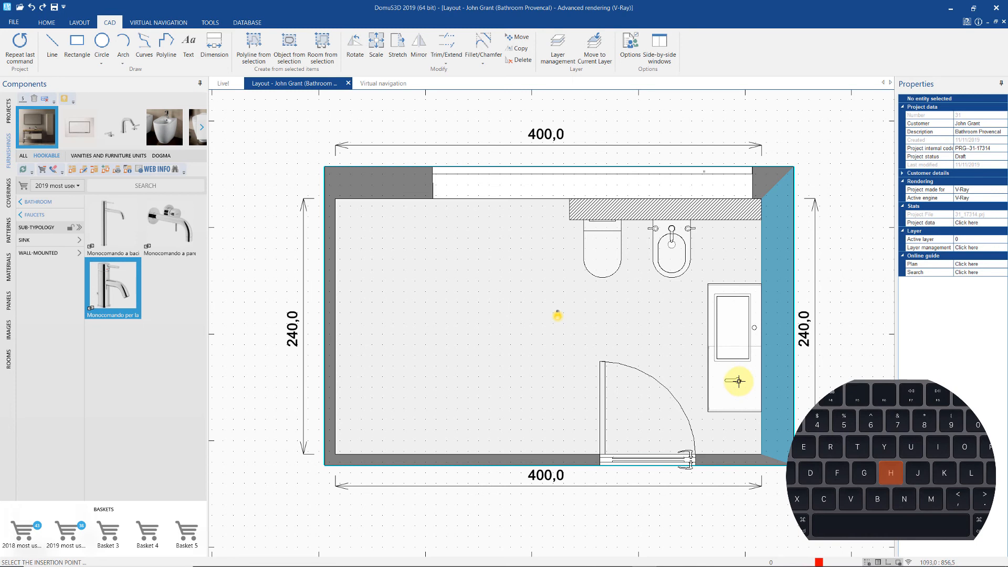
left_click(738, 380)
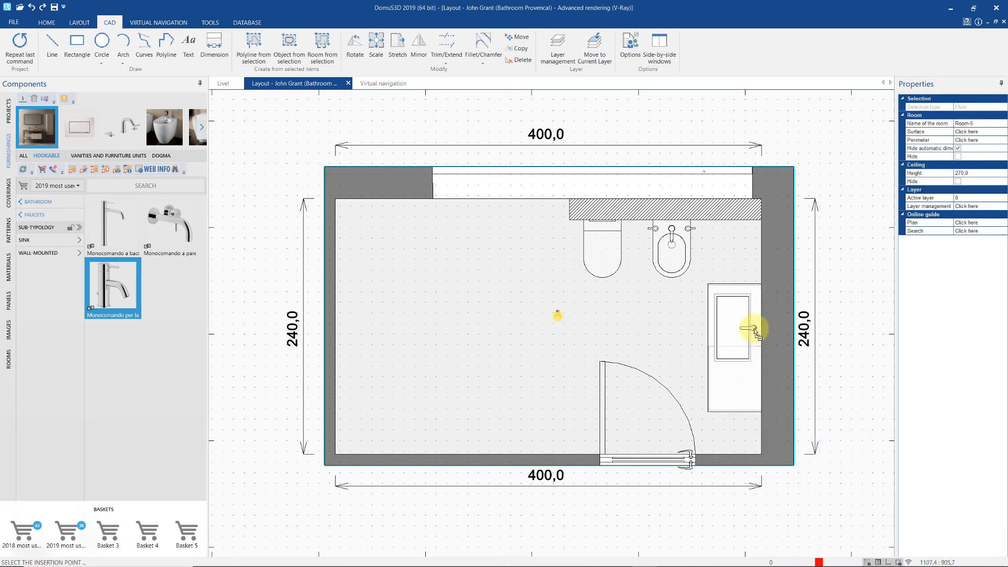
scroll(754, 329, "up", 3)
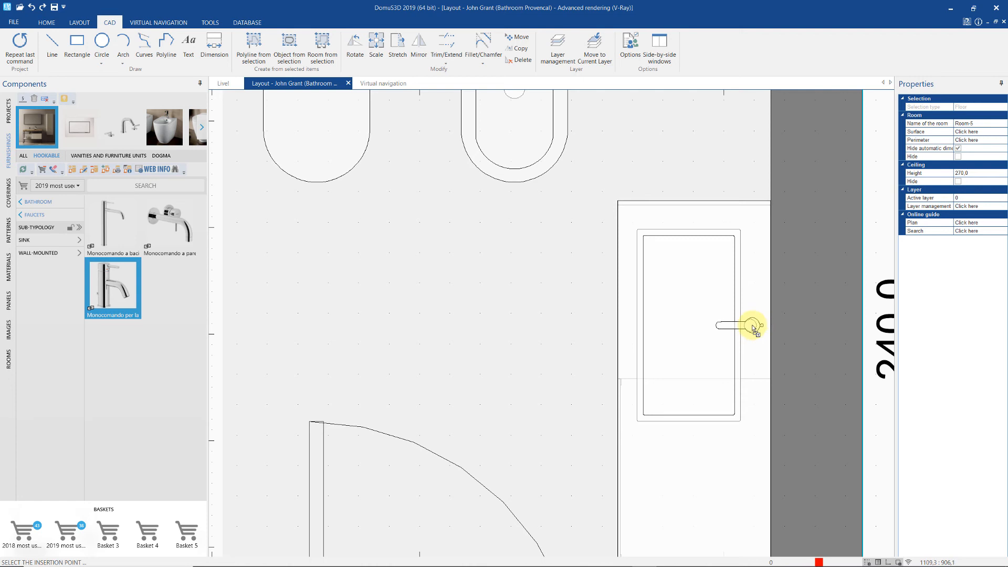
left_click(750, 328)
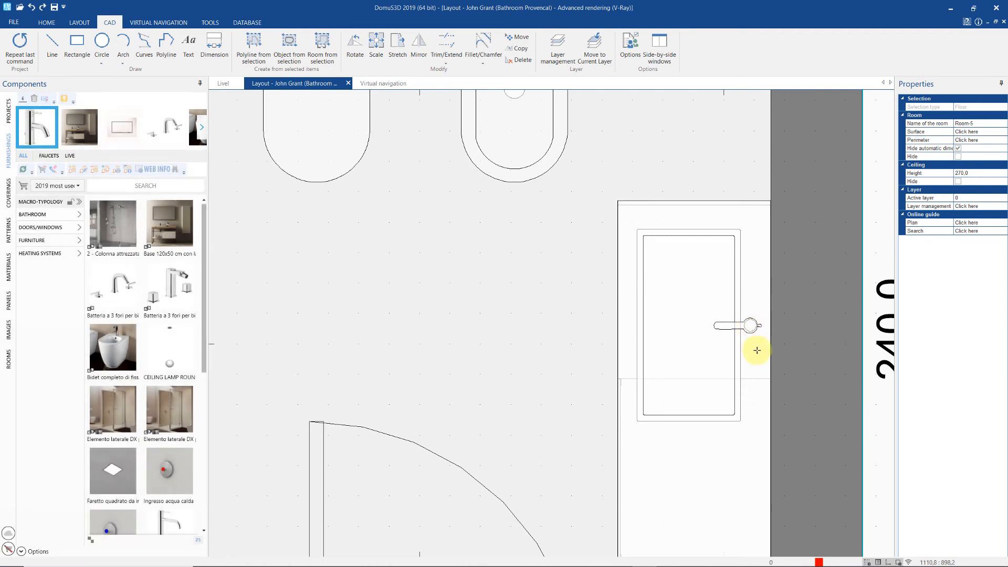
scroll(757, 350, "down", 4)
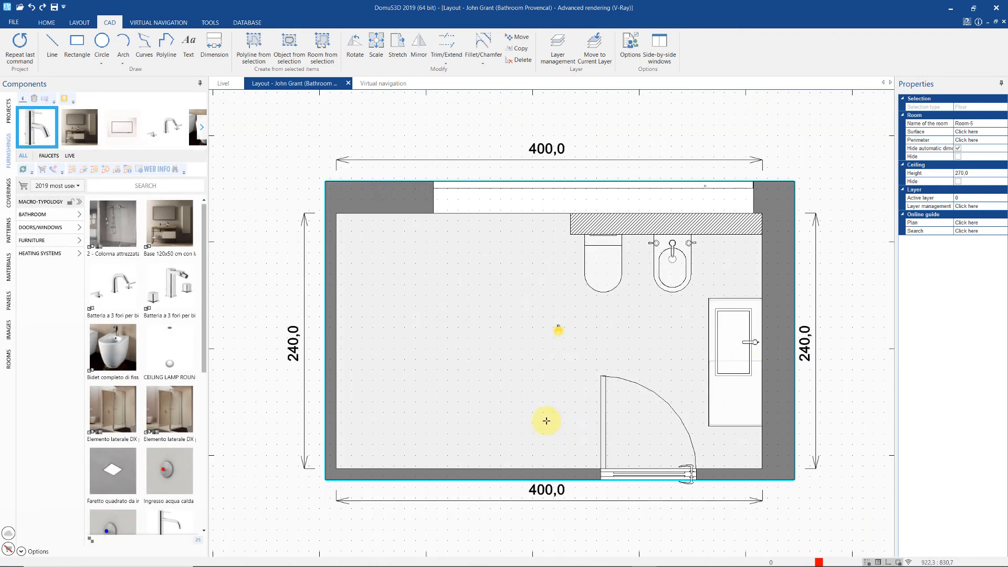
- With no basket filter, place the 100x80 shower tray in the top-left corner and add the SX cabin
left_click(56, 186)
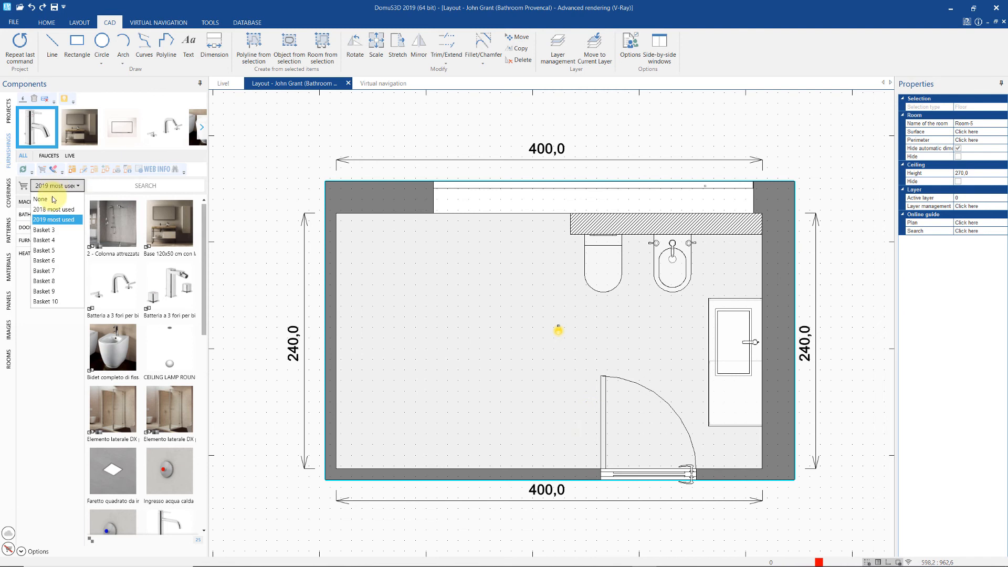
left_click(54, 199)
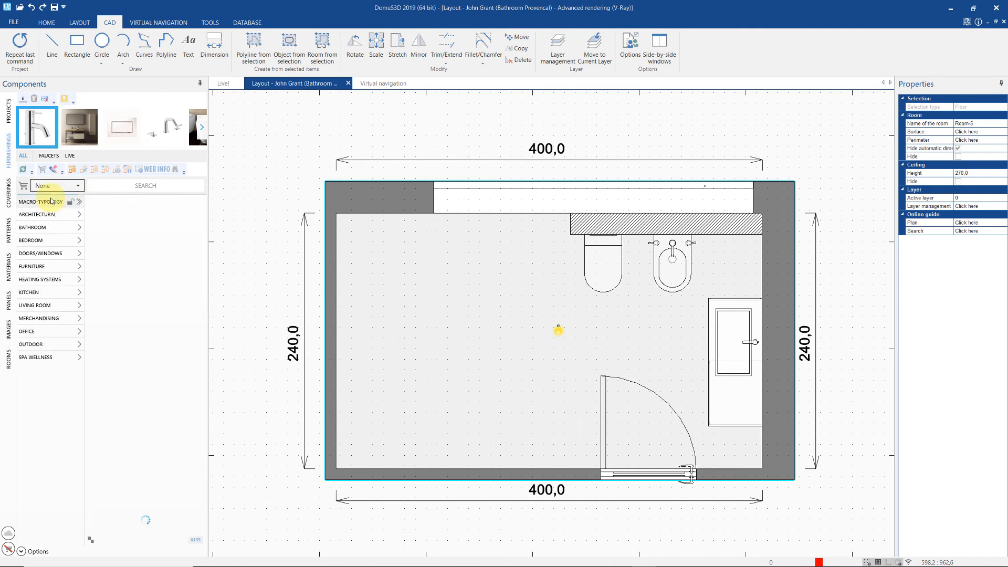
left_click(47, 227)
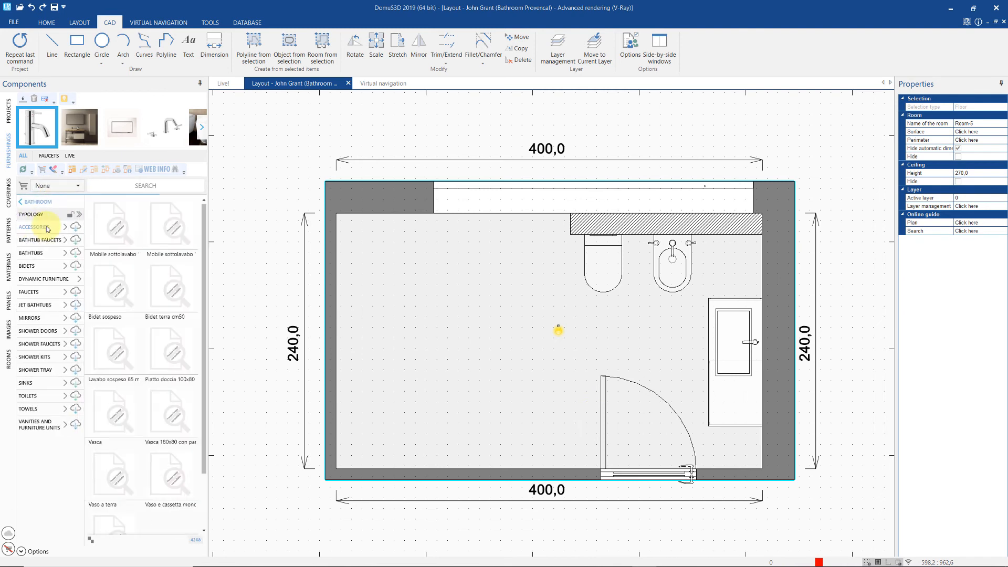
left_click(42, 369)
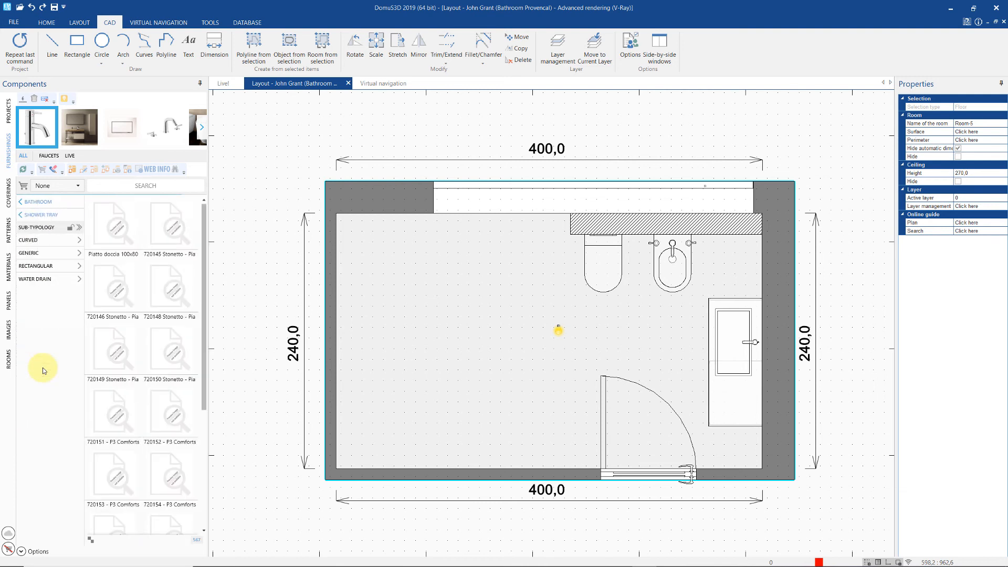
left_click_drag(112, 220, 457, 362)
left_click_drag(420, 331, 331, 212)
key("ctrl")
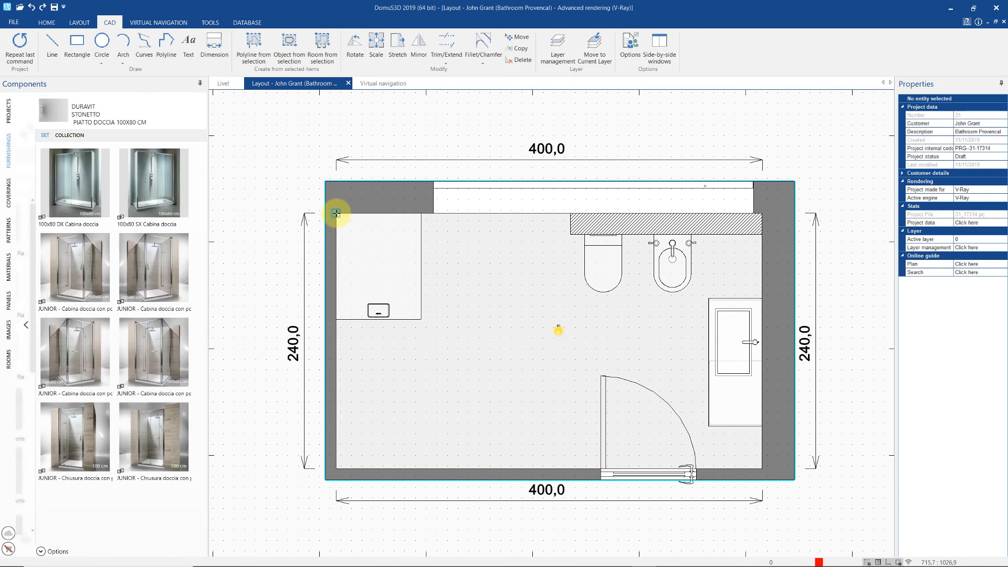
left_click_drag(174, 190, 250, 185)
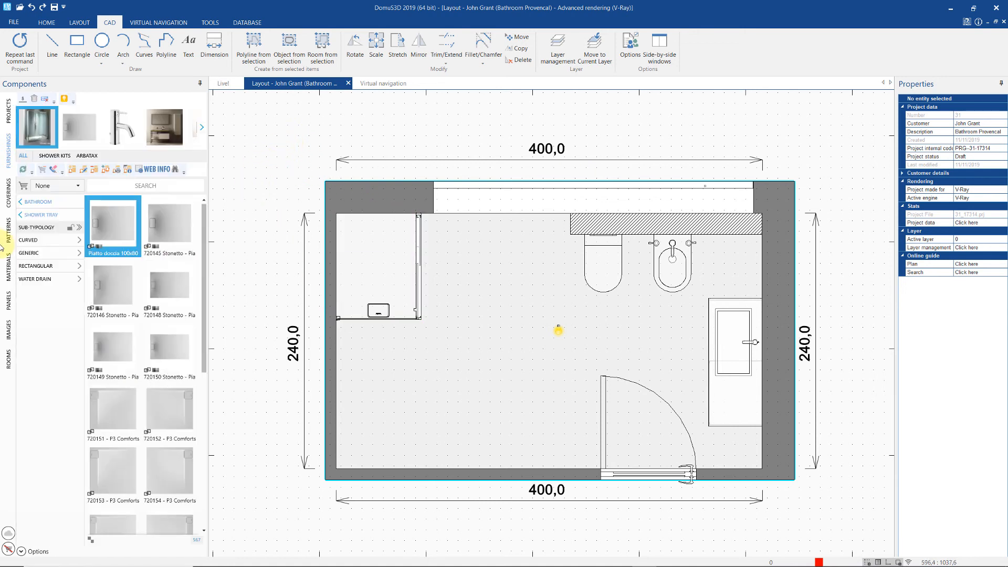
- Drag an equipped shower column from the tray's hookable '2019 most used' items onto the plan
left_click(87, 140)
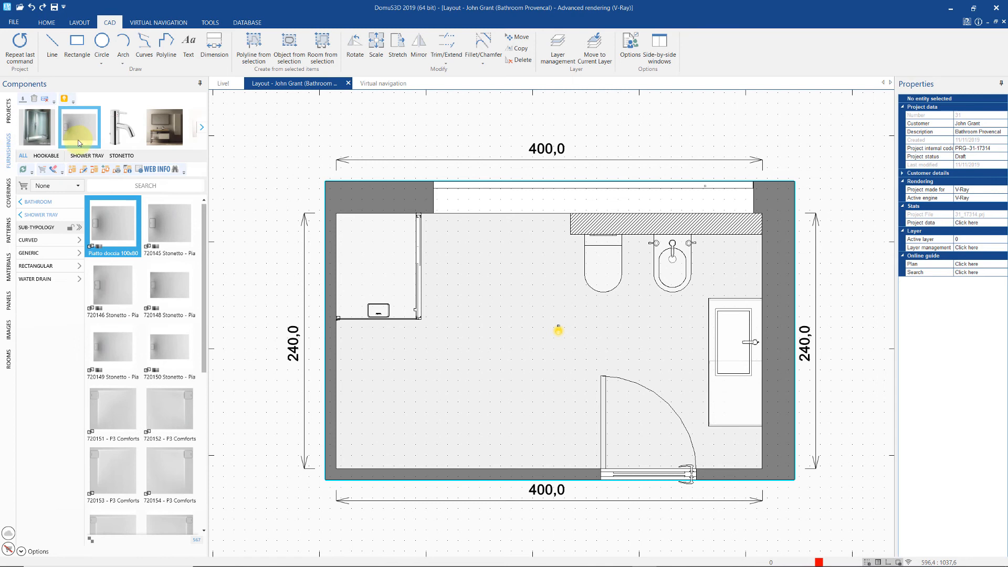
left_click(54, 156)
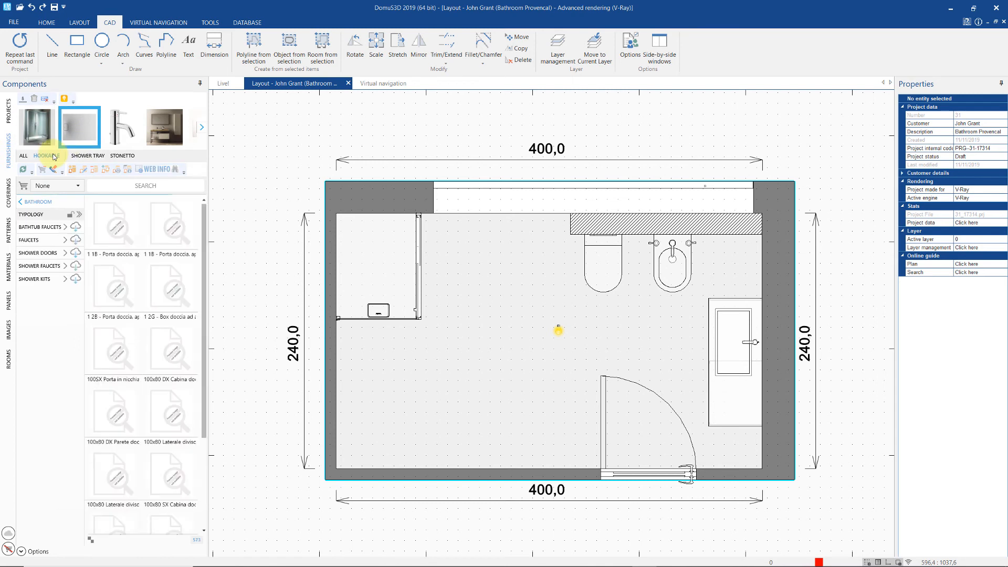
left_click(74, 186)
left_click(69, 220)
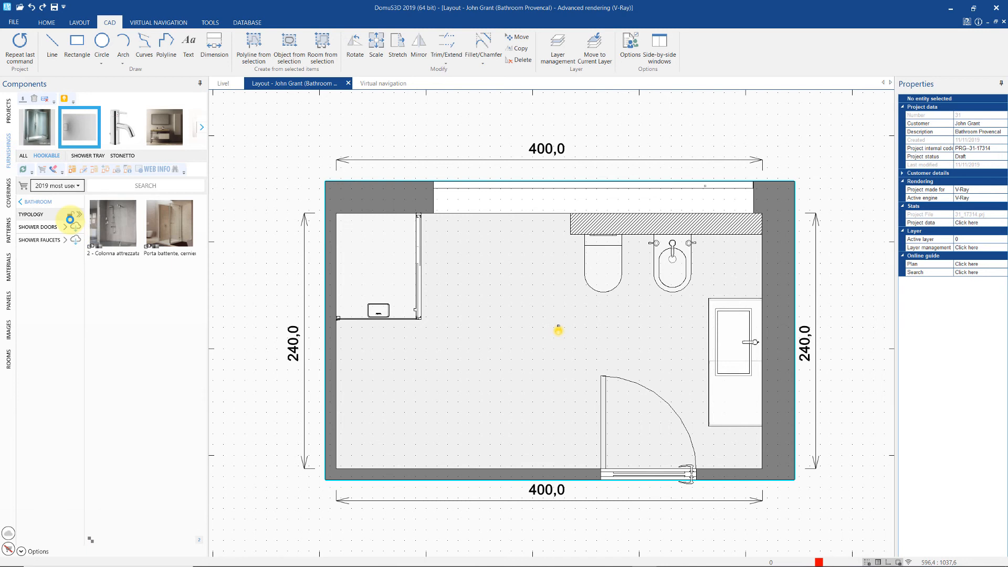
left_click_drag(111, 223, 376, 234)
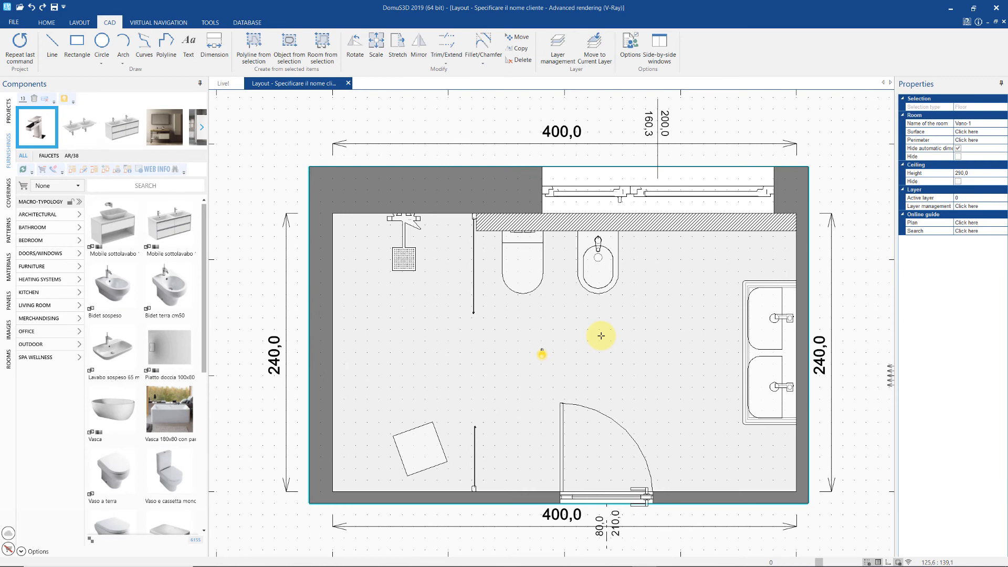
- Start a Virtual navigation walkthrough of the room and move toward the window and vanity
right_click(602, 336)
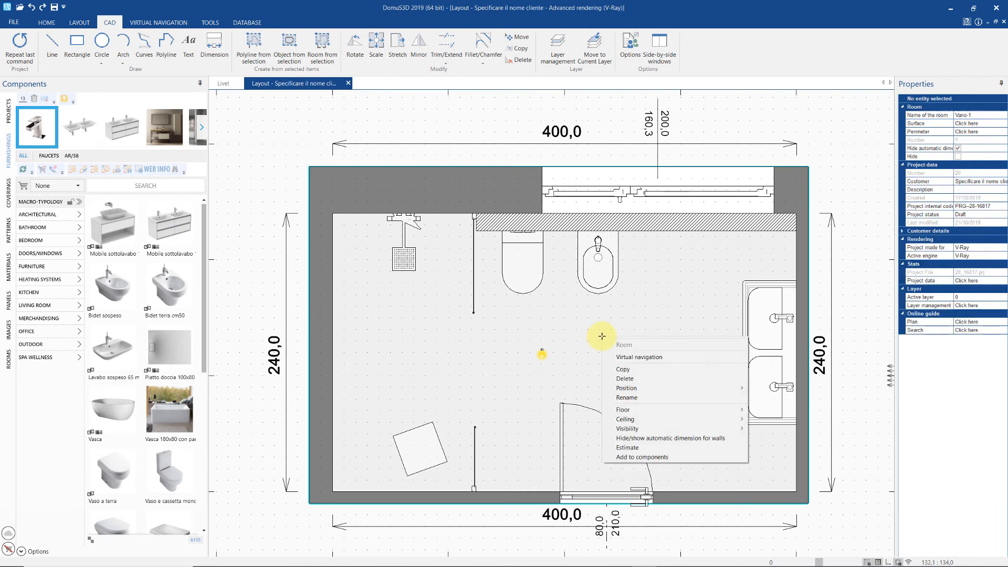
left_click(689, 358)
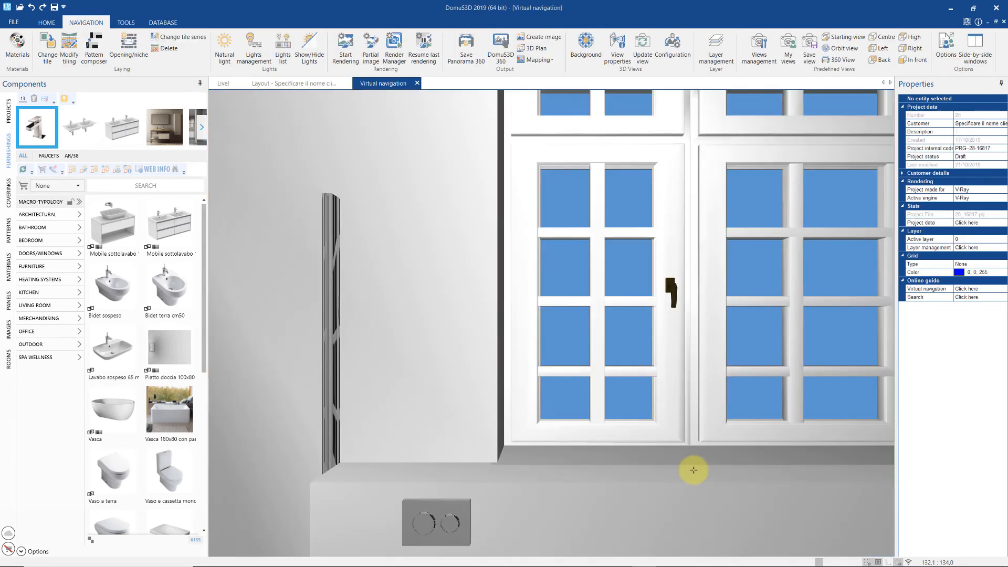
left_click_drag(691, 468, 752, 481)
right_click_drag(751, 477, 652, 440)
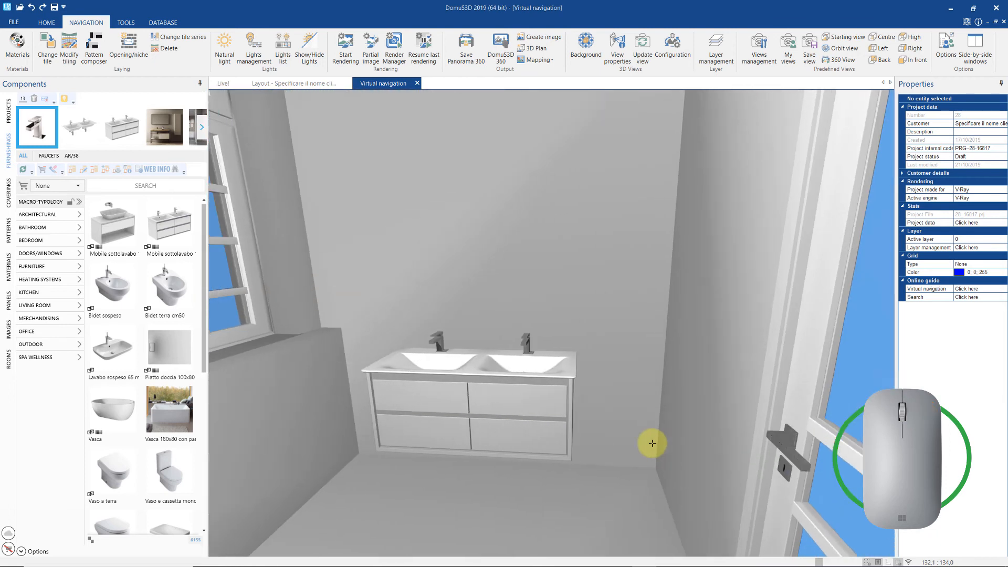
mouse_move(637, 442)
middle_mouse_down()
mouse_move(637, 508)
mouse_move(636, 449)
middle_mouse_up()
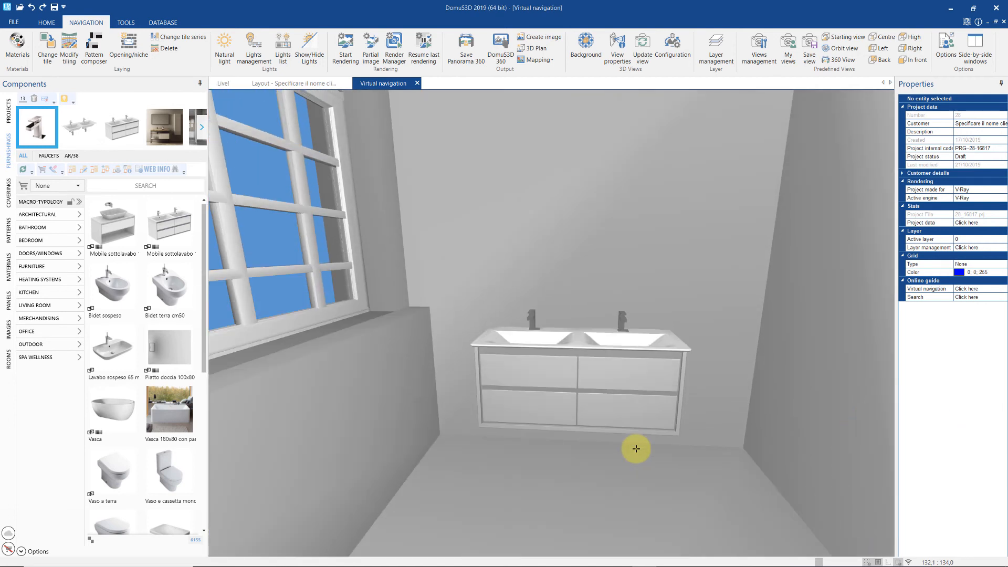
- Look around the vanity, window, bidet and door using W/A/S/D, arrow keys and numpad +/-
key("w")
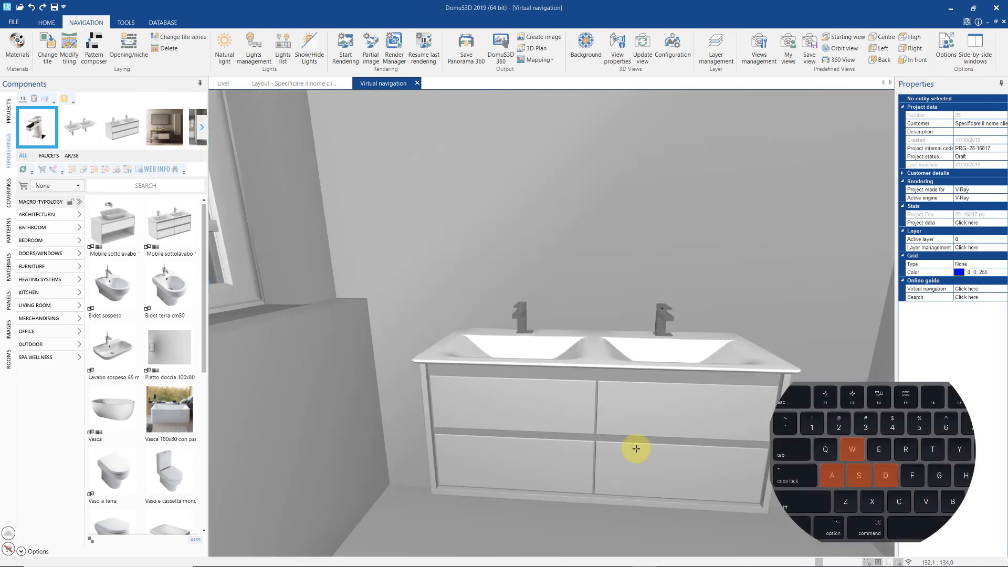
key("s")
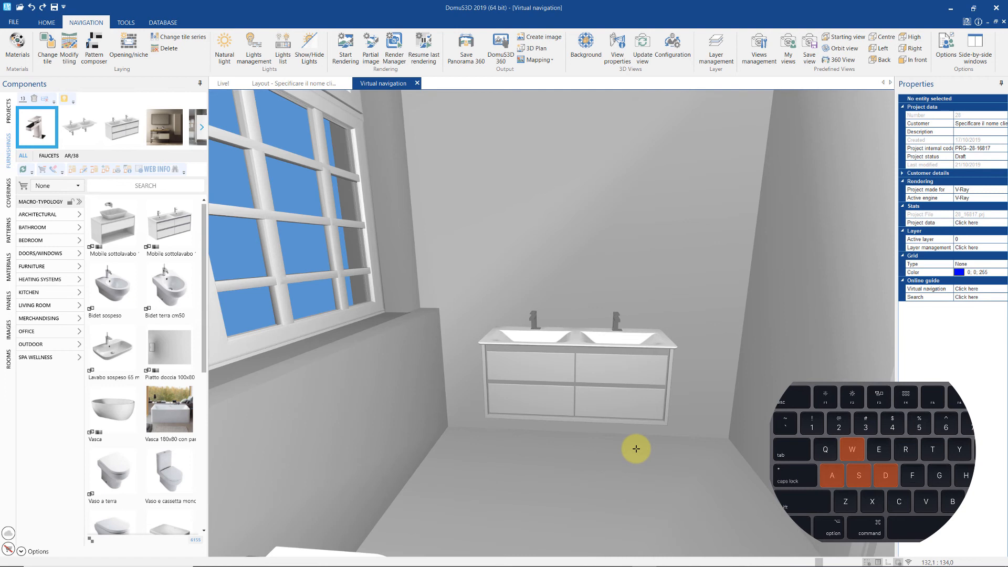
key("a")
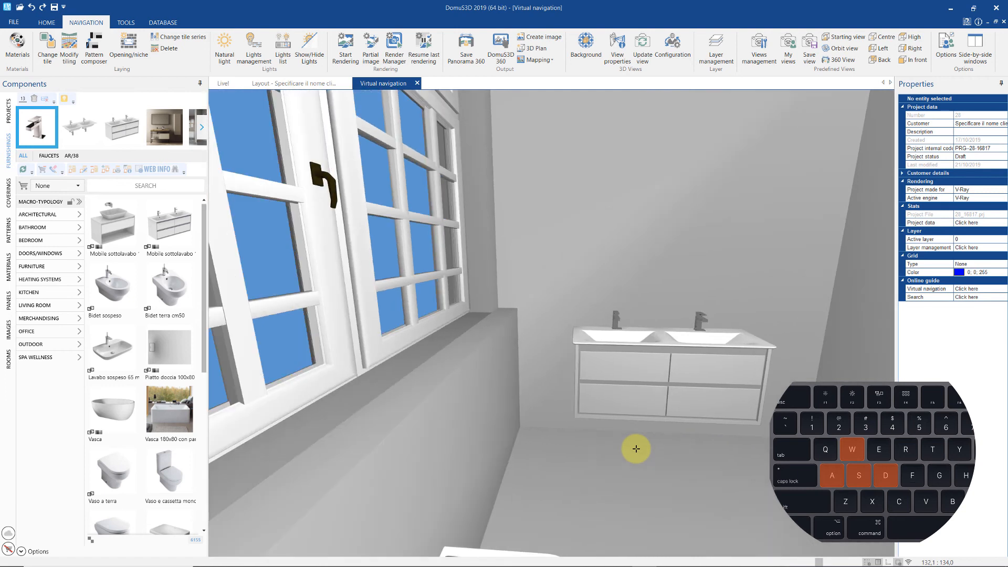
key("Right")
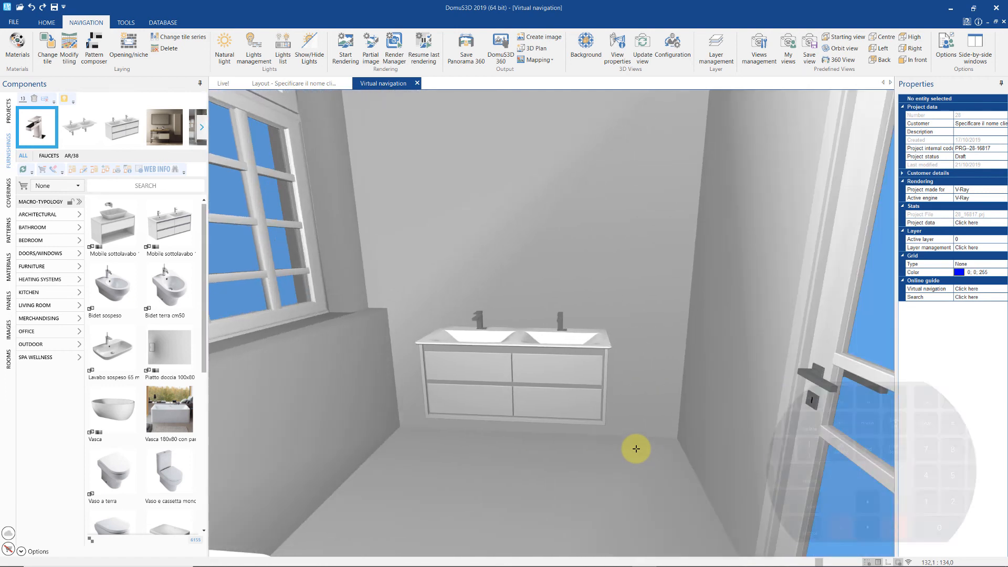
key("Left")
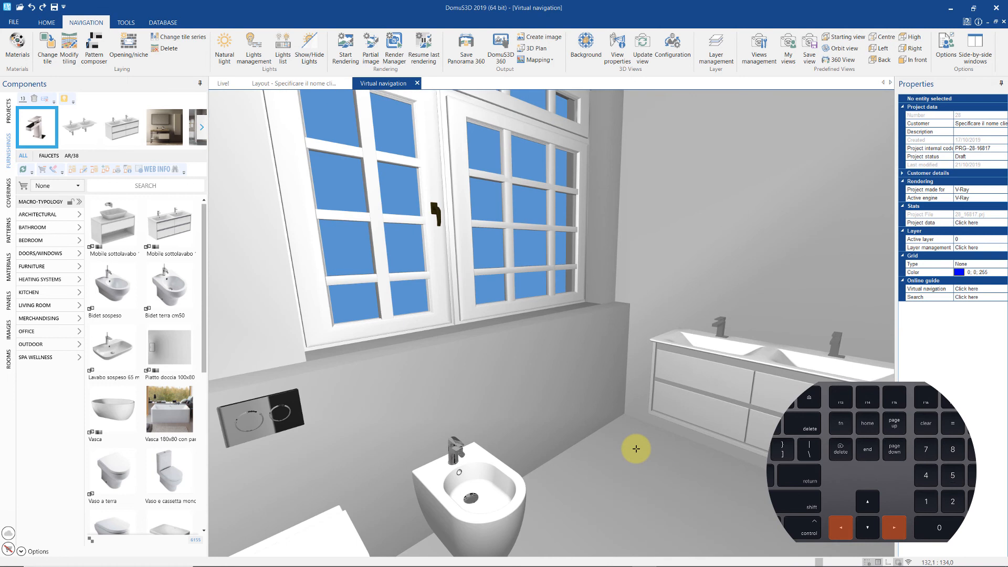
key("Right")
key("Right")
key("Left")
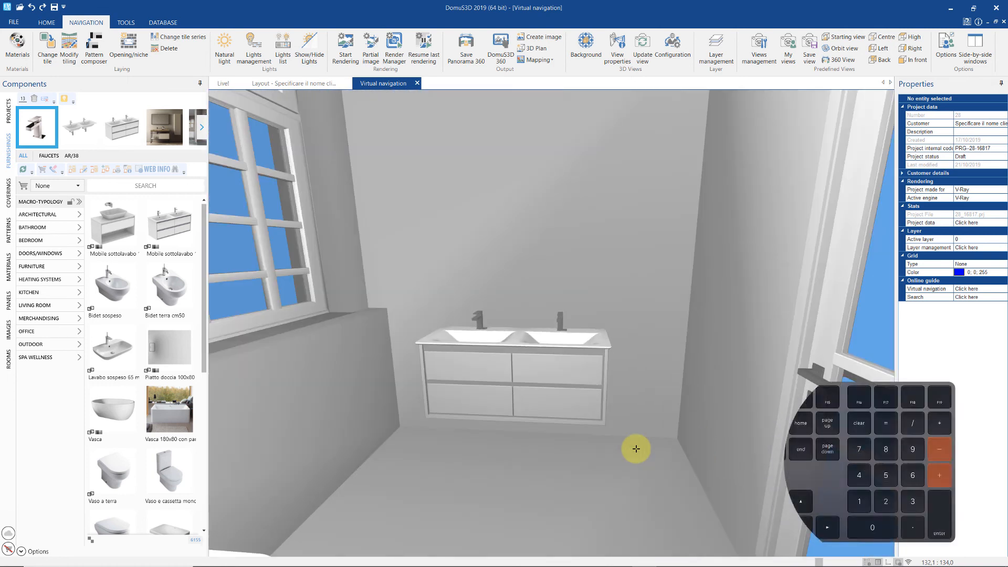
key("KP_Subtract")
key("KP_Add")
key("KP_Add")
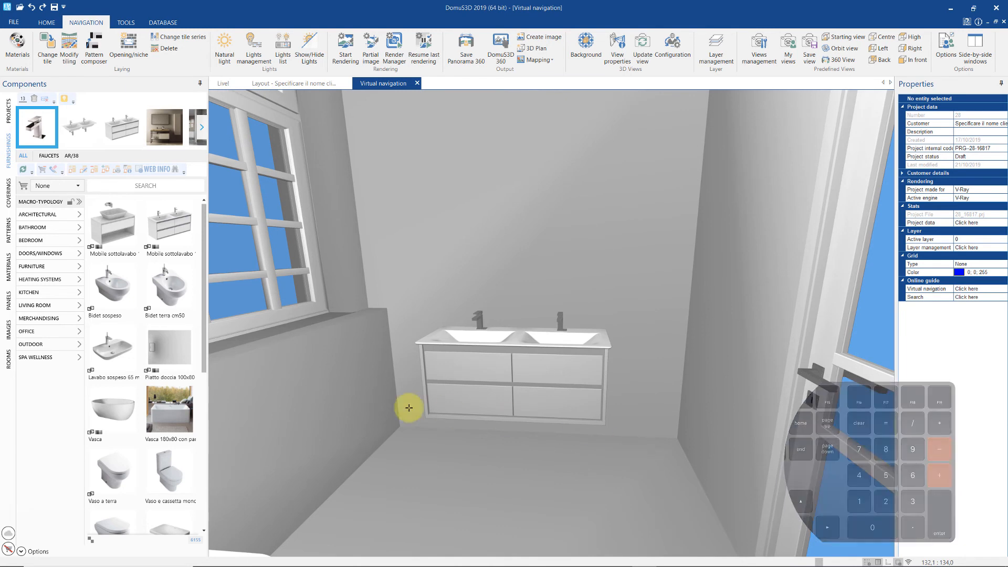
- From 2019 most used Bathroom > Mirrors, place the 120x70 Specchio on the wall above the vanity
left_click(78, 185)
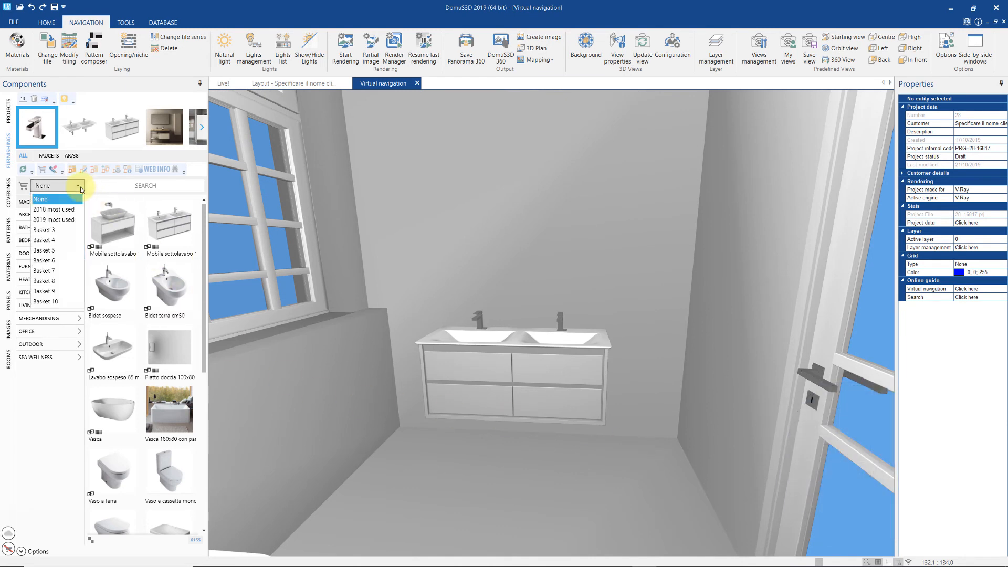
left_click(63, 223)
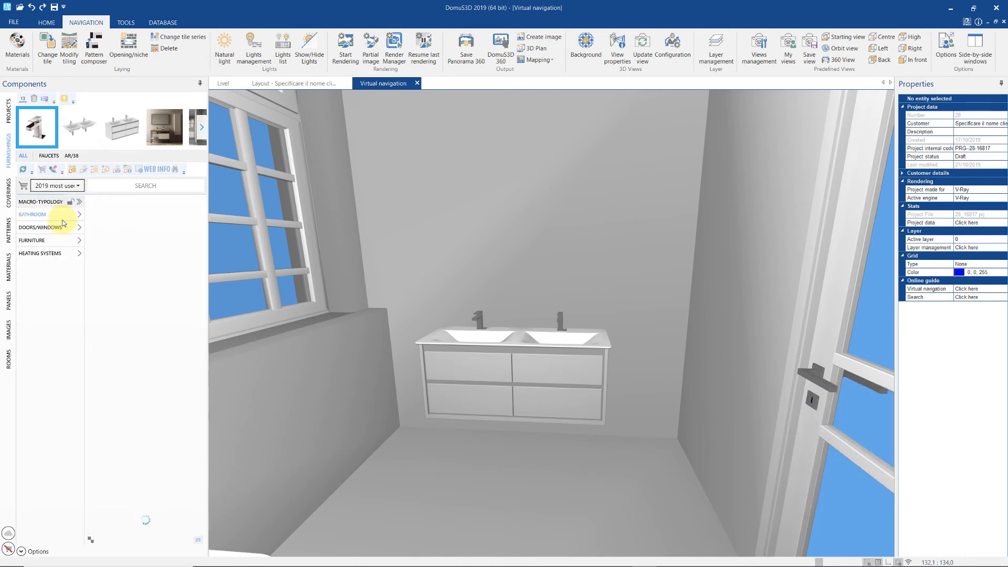
left_click(32, 214)
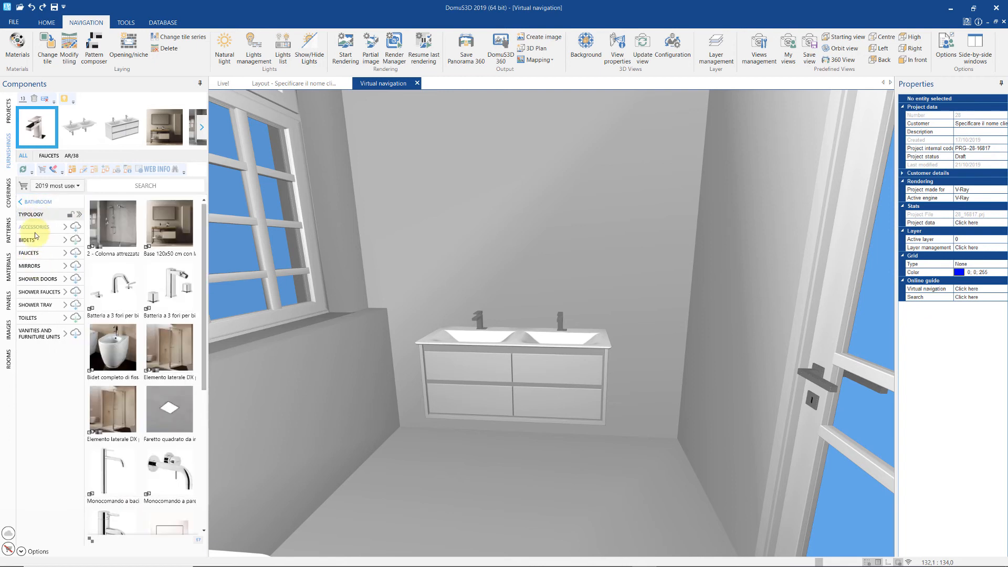
left_click(34, 266)
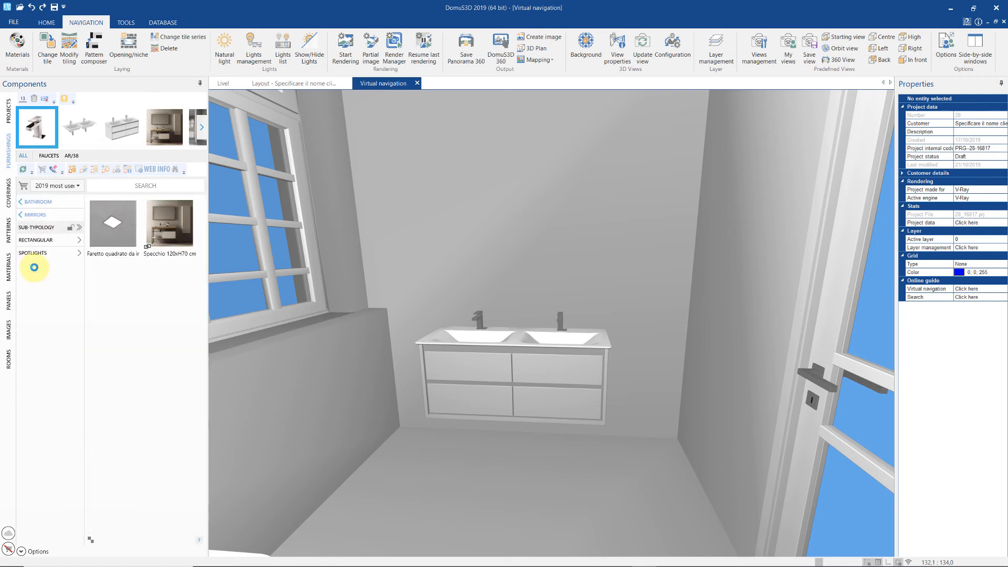
left_click_drag(160, 234, 546, 239)
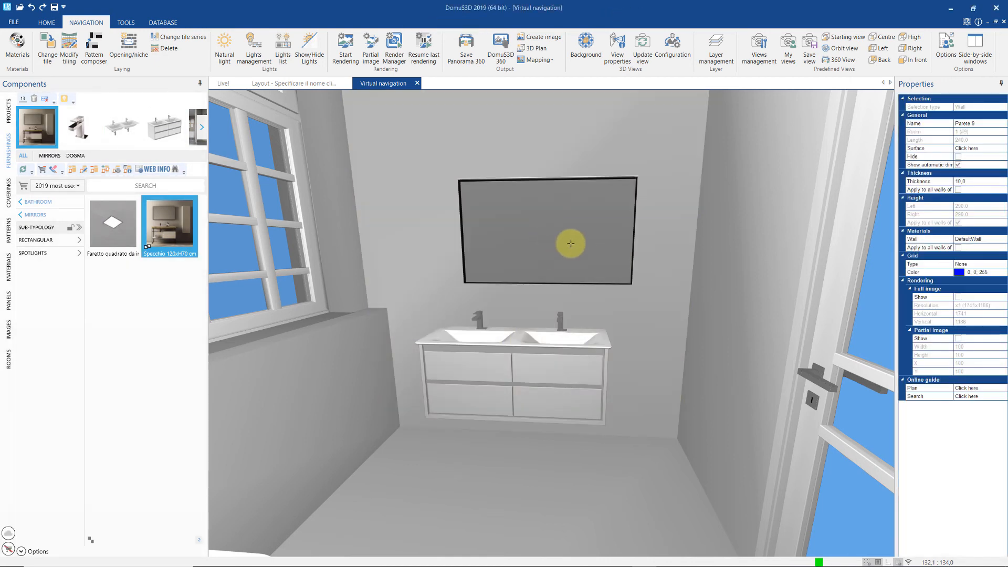
- Use Move 3D to centre the mirror over the vanity at height 123,6
right_click(570, 244)
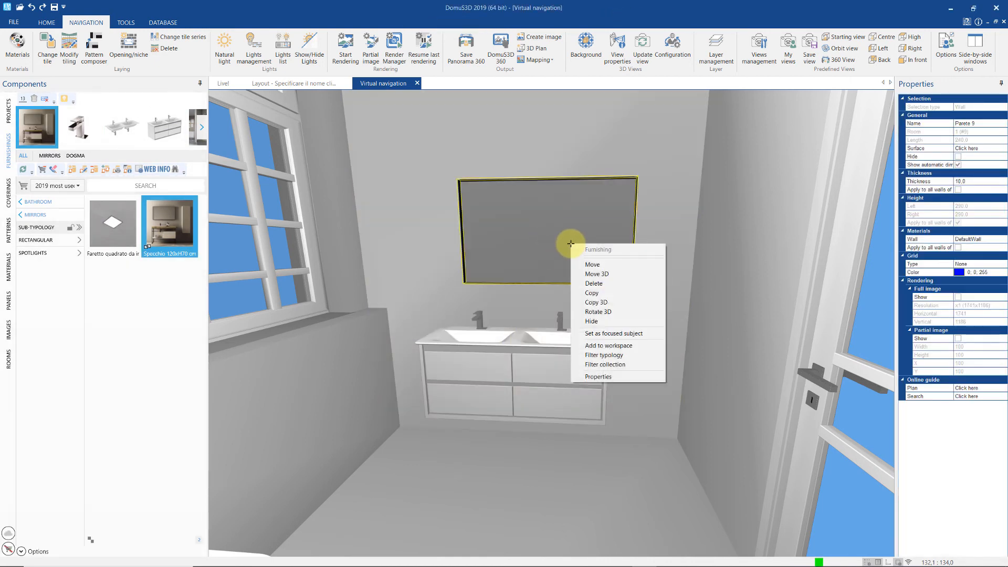
left_click(615, 273)
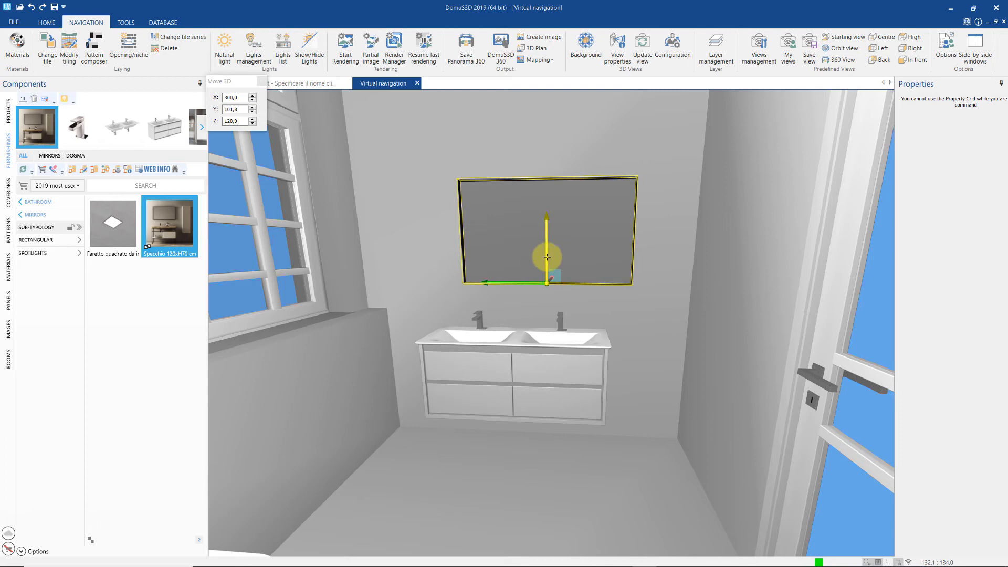
mouse_move(522, 282)
left_mouse_down()
mouse_move(477, 278)
mouse_move(506, 286)
left_mouse_up()
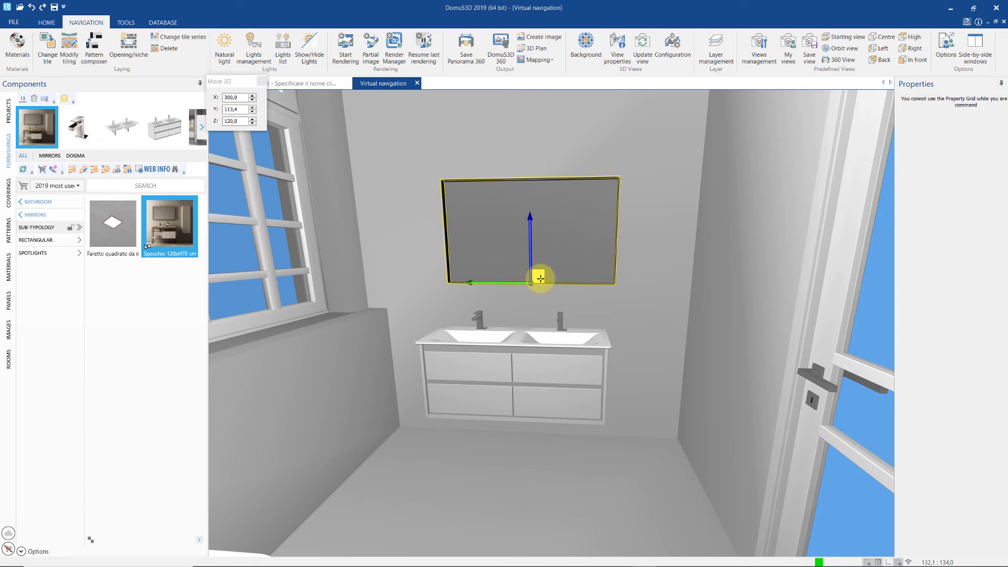
mouse_move(541, 278)
left_mouse_down()
mouse_move(614, 263)
mouse_move(521, 236)
mouse_move(542, 278)
mouse_move(535, 270)
left_mouse_up()
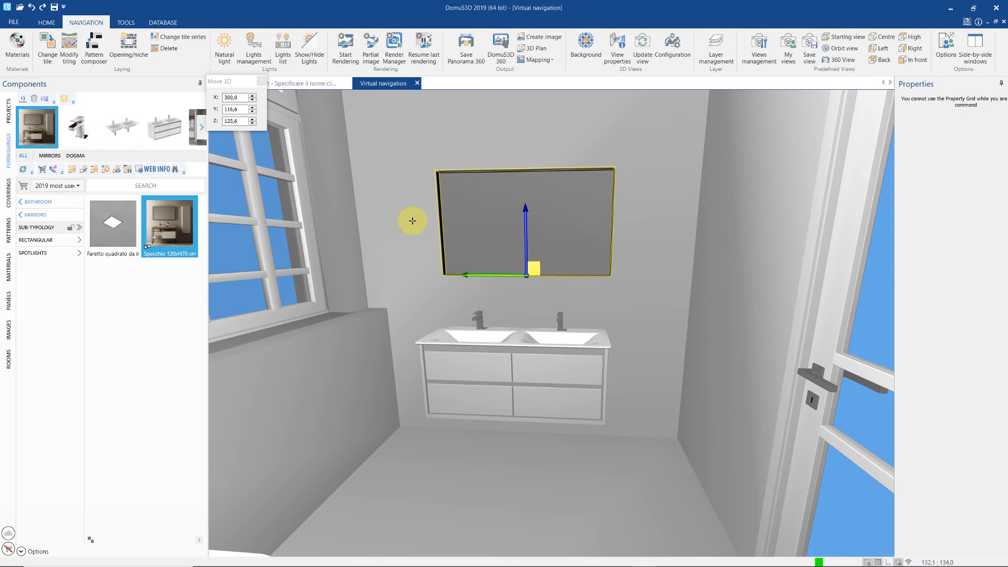
left_click_drag(243, 84, 382, 196)
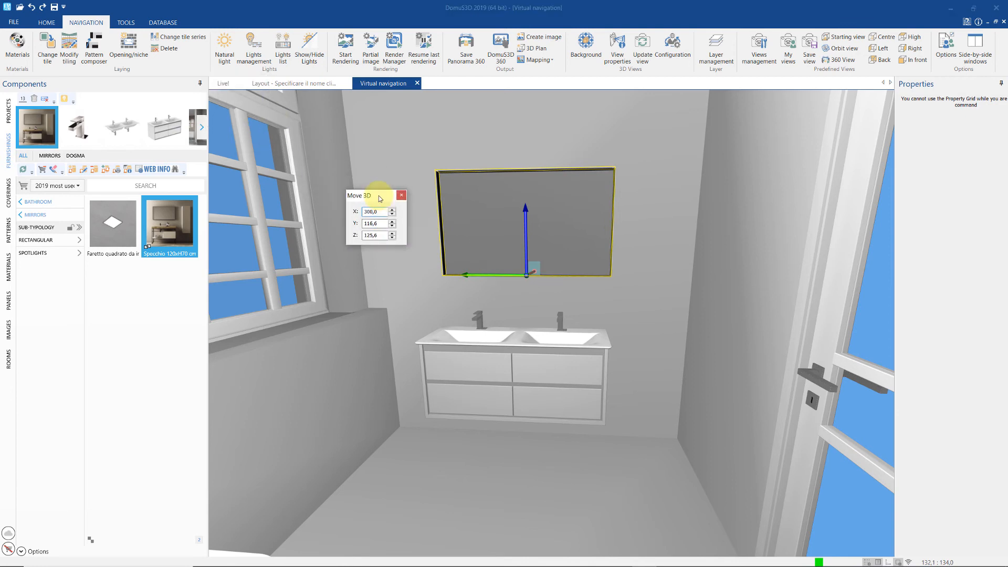
left_click(393, 221)
left_click(393, 221)
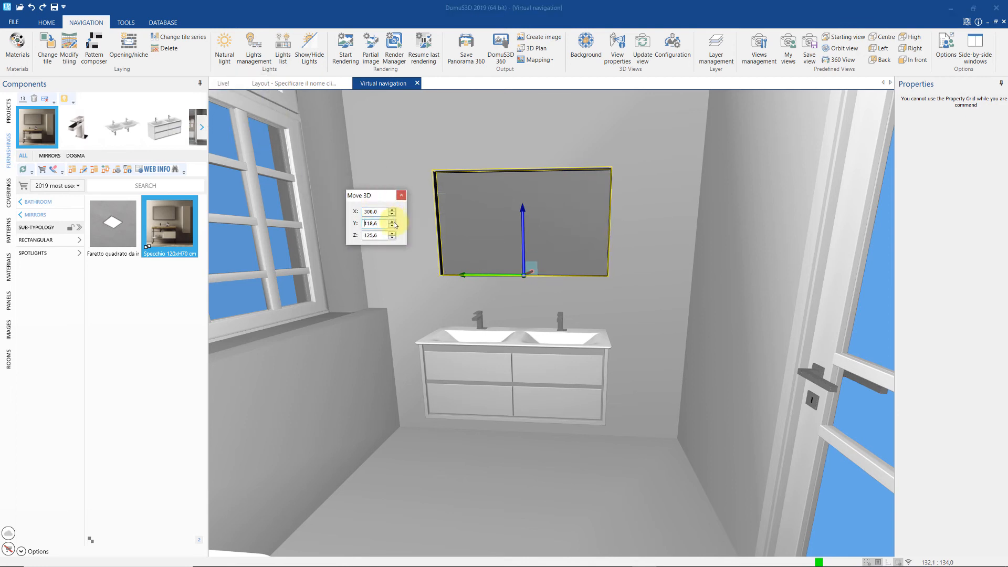
left_click(392, 233)
left_click(394, 239)
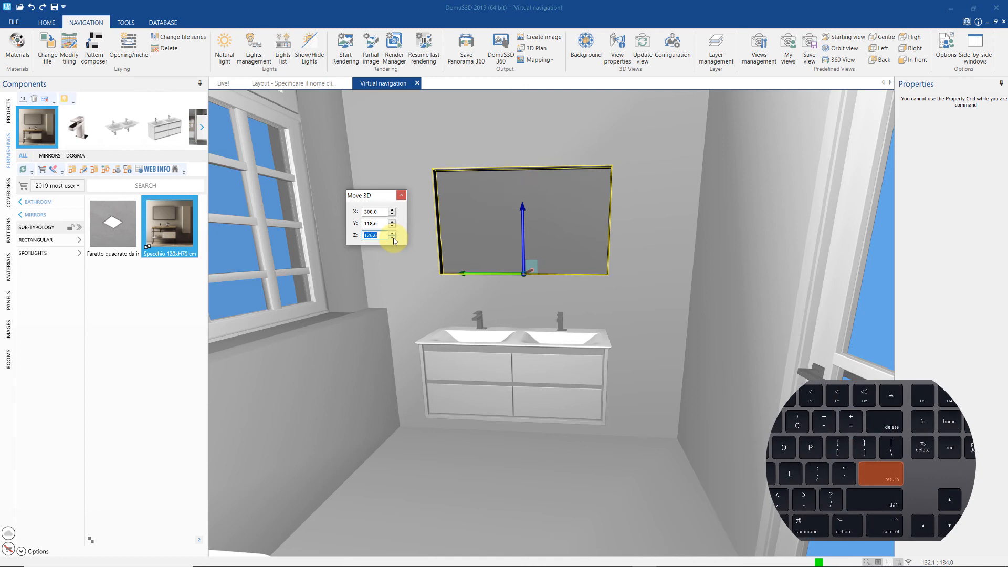
left_click(394, 238)
left_click(394, 239)
left_click(393, 239)
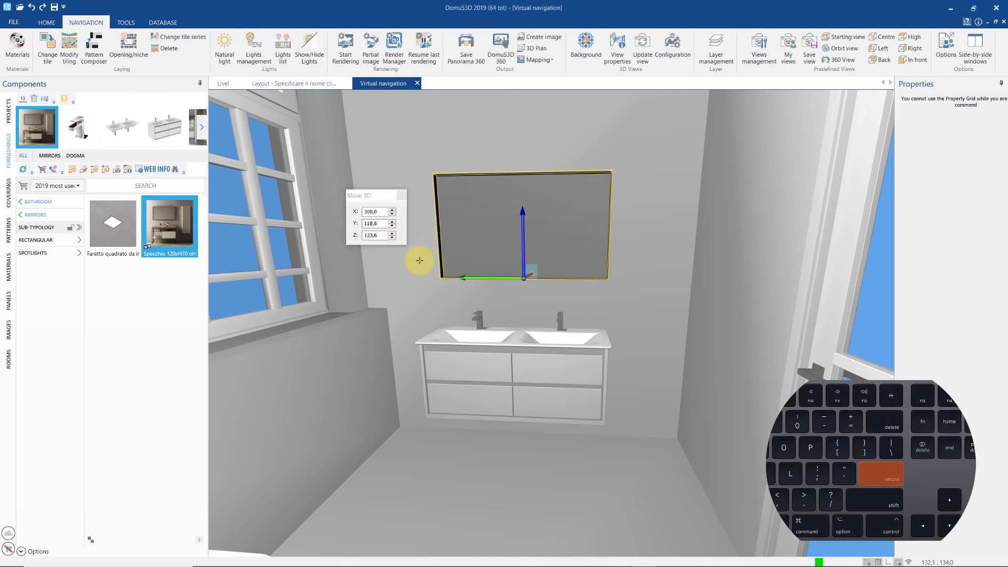
key("Escape")
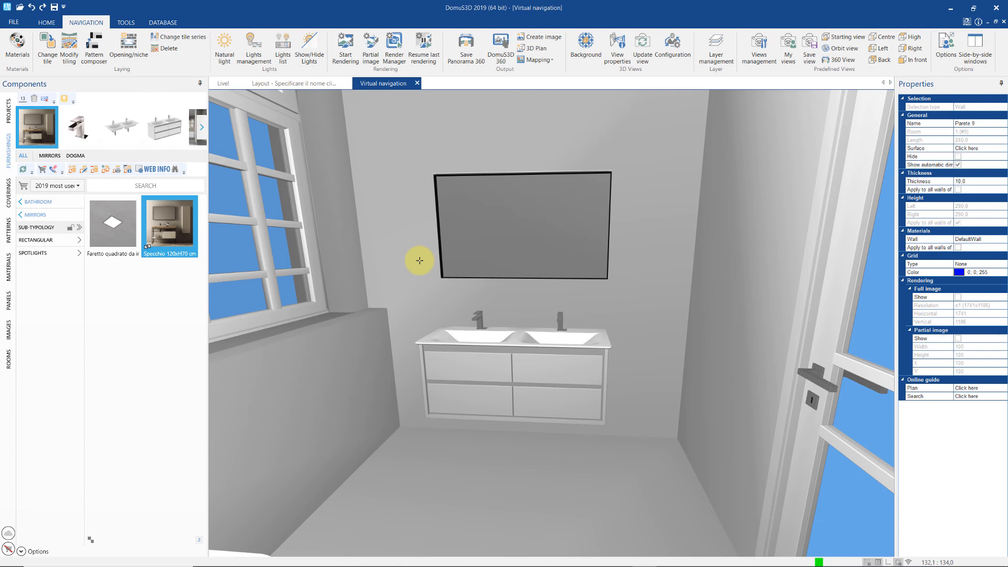
- In the vanity's materials configuration, give the drawers (Cassetti) LEGNO MIELE FF wood
right_click(468, 377)
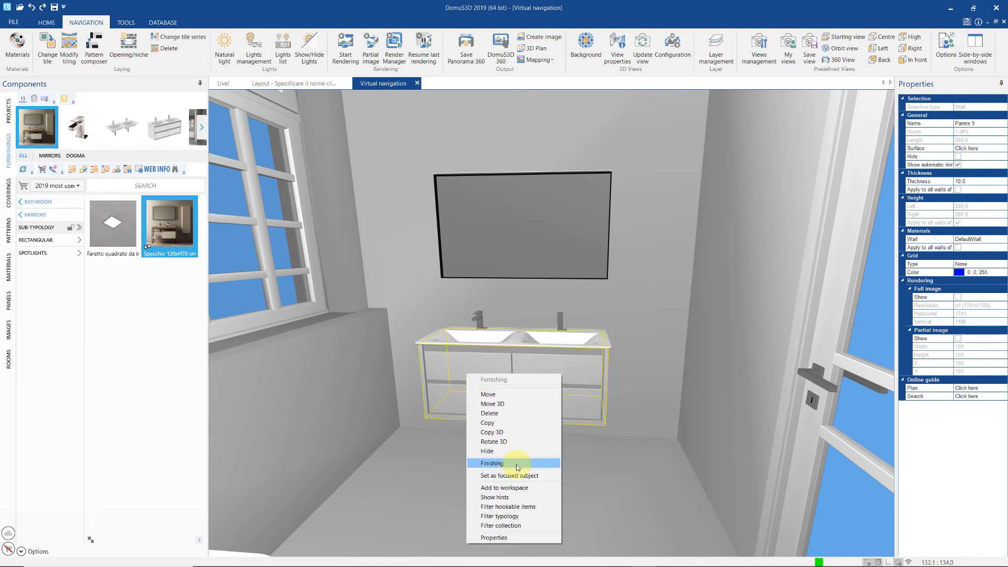
left_click(518, 464)
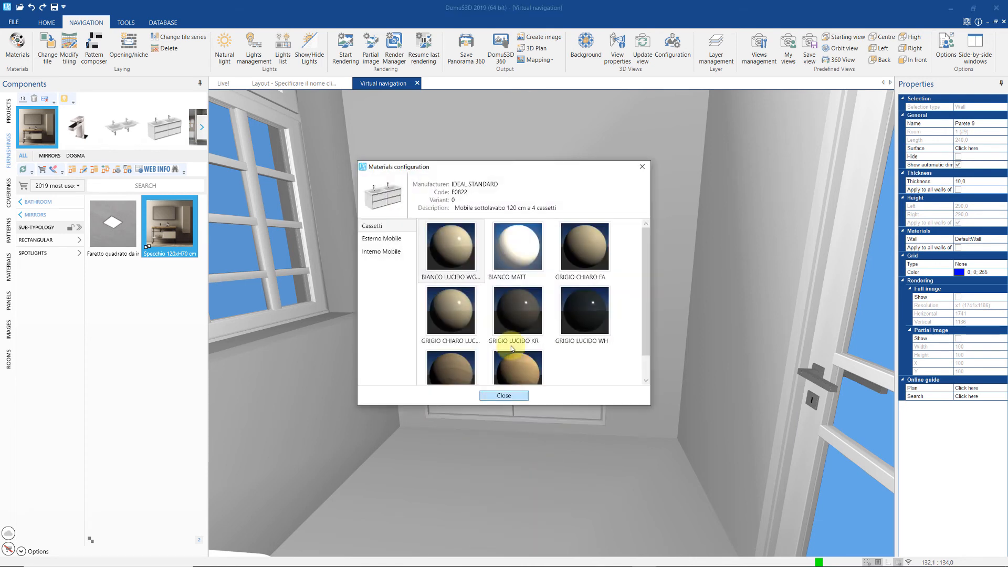
left_click_drag(509, 169, 224, 193)
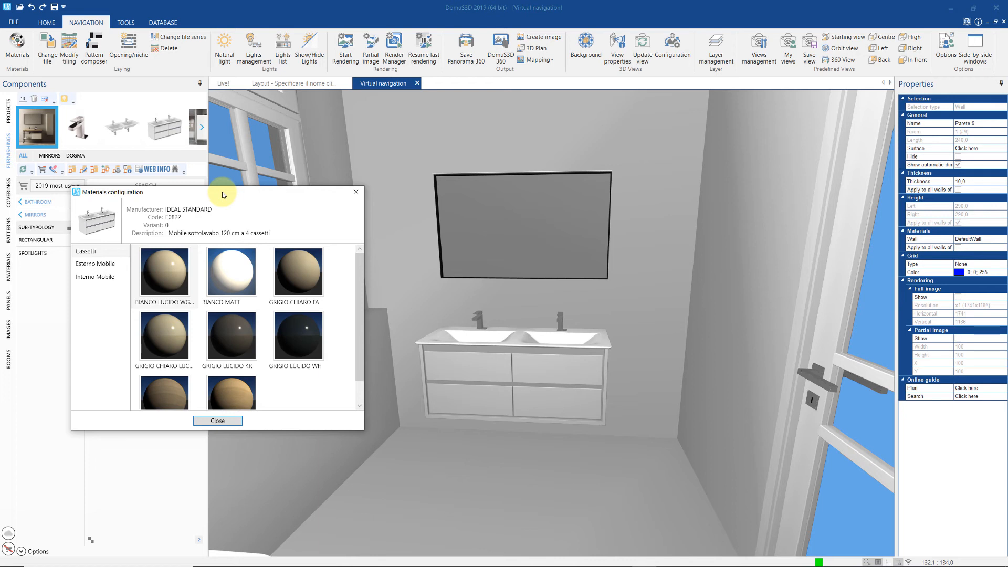
left_click(86, 251)
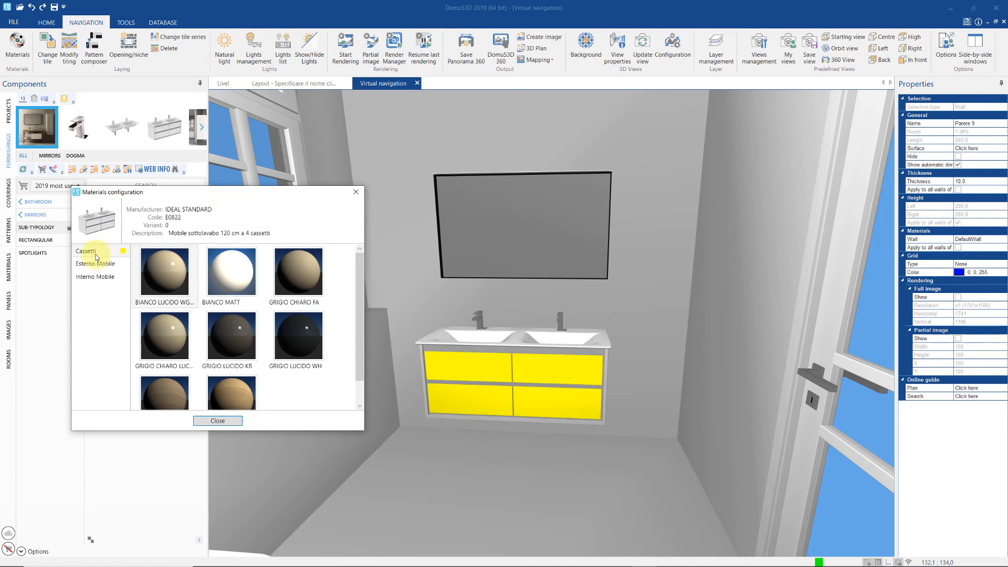
left_click(96, 263)
left_click(105, 280)
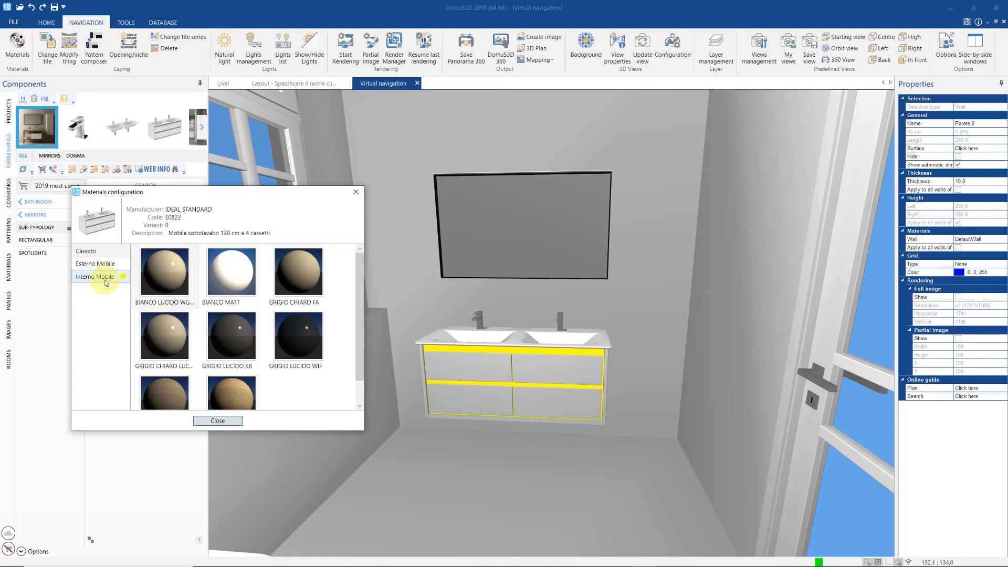
left_click(96, 264)
left_click(87, 251)
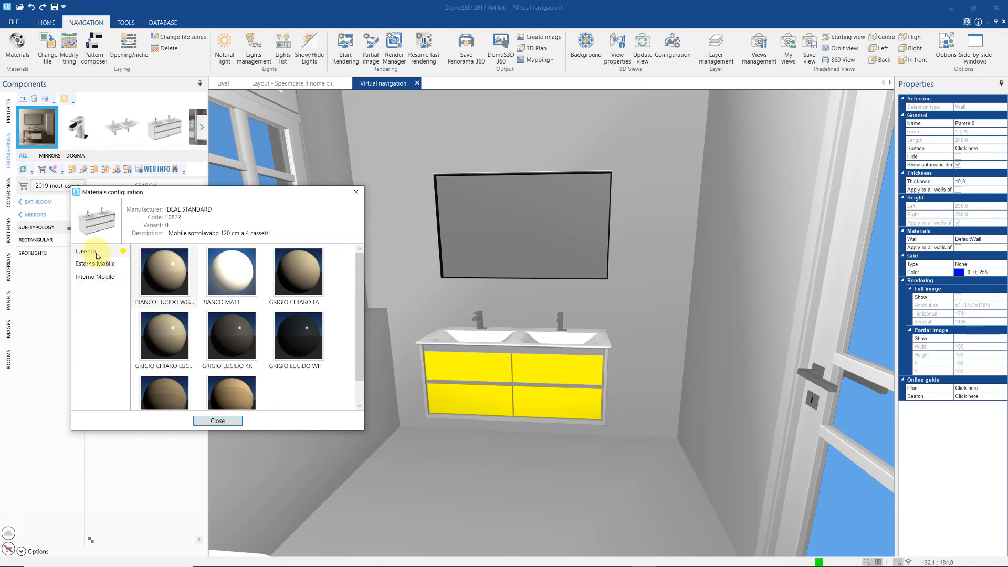
left_click(237, 336)
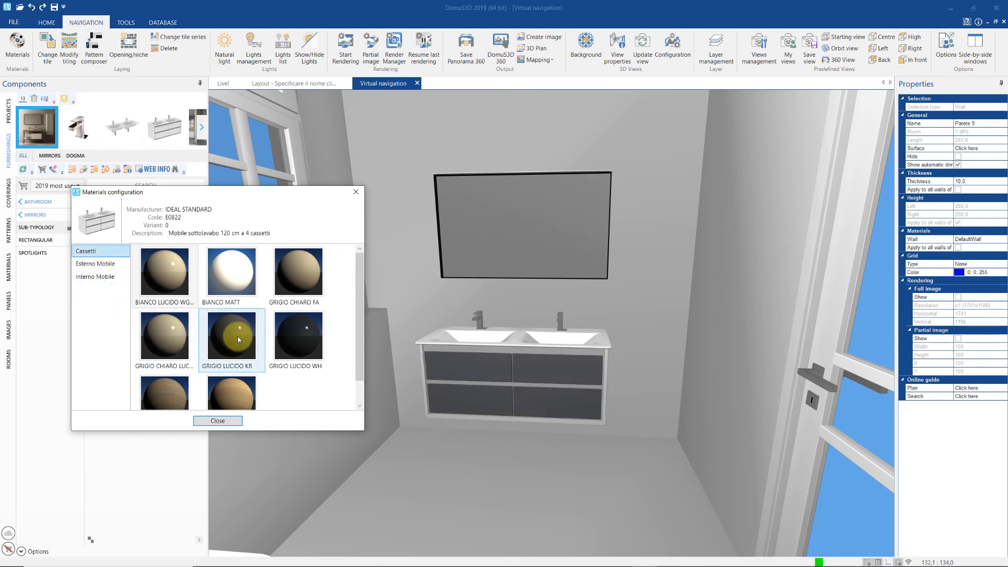
left_click(235, 386)
- Set both Esterno Mobile and Interno Mobile to GRIGIO LUCIDO KR and close the dialog
left_click(117, 264)
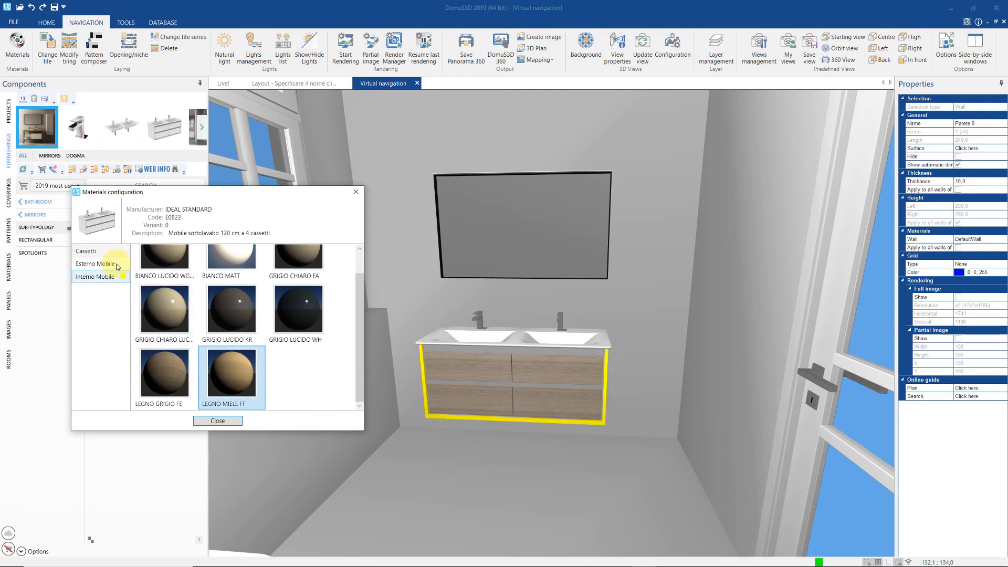
left_click(292, 306)
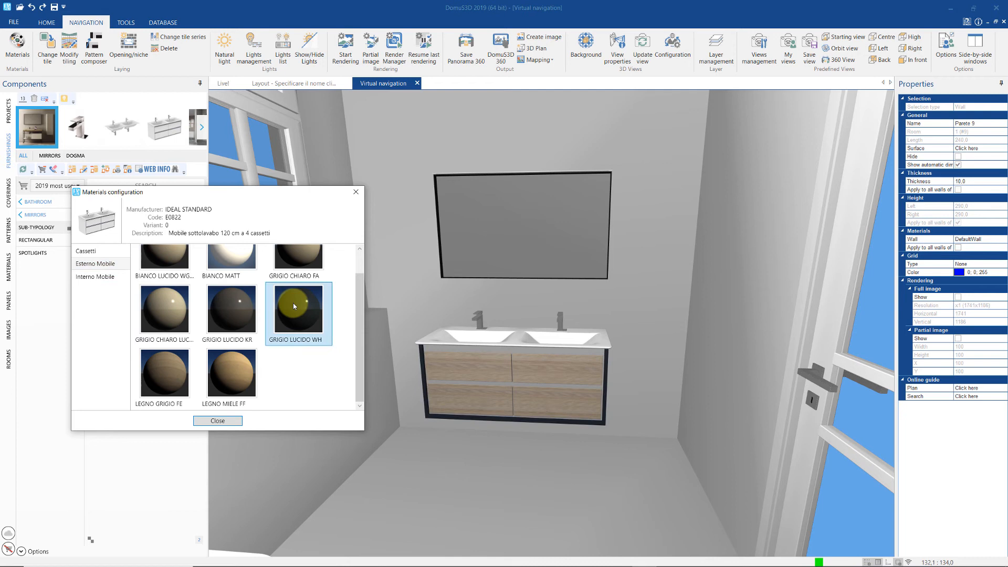
left_click(241, 304)
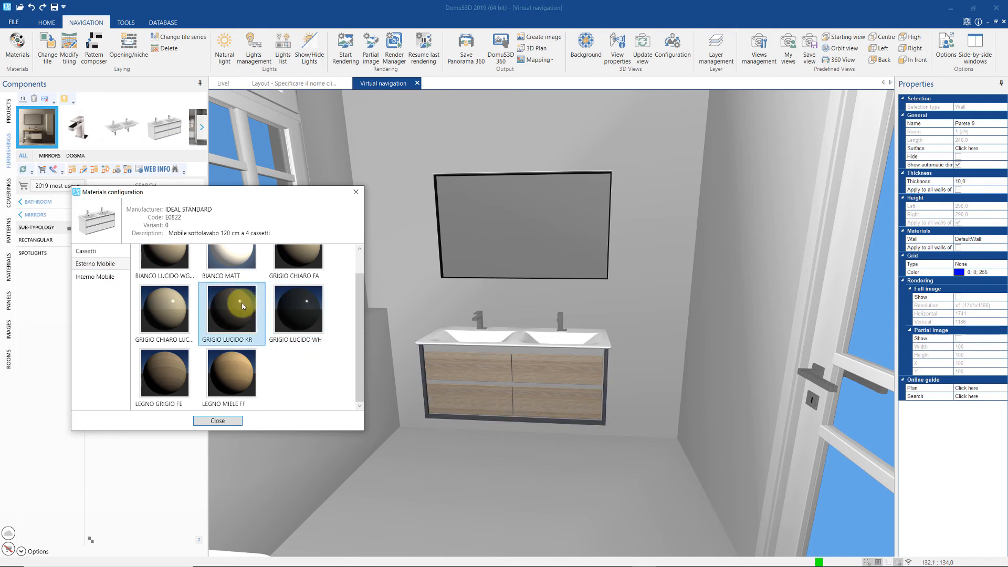
left_click(103, 276)
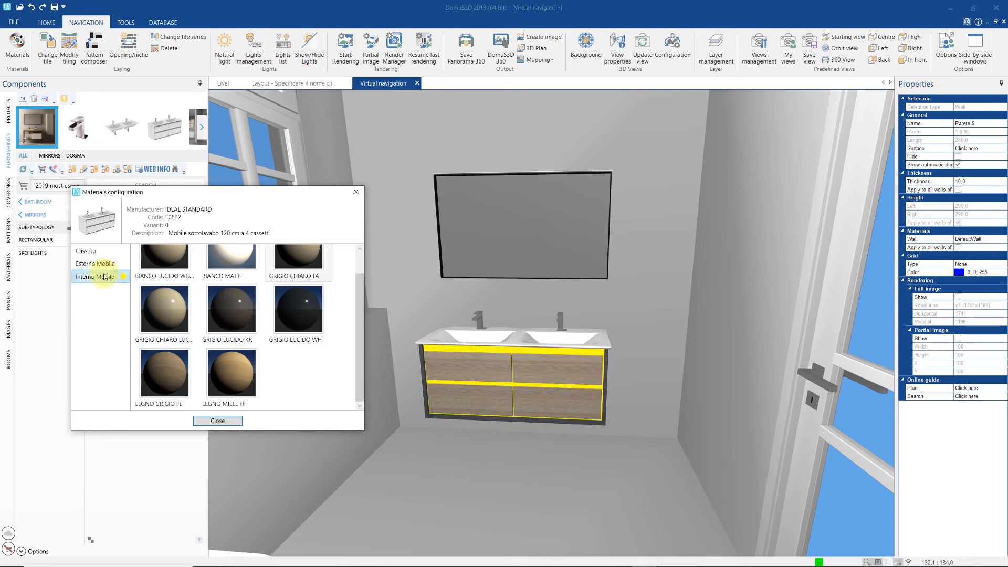
left_click(247, 301)
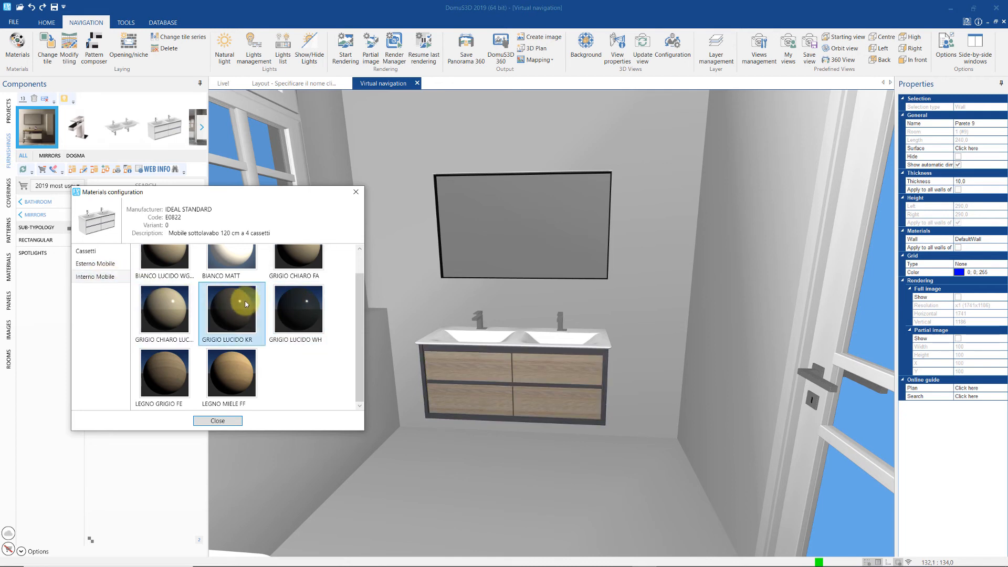
left_click(220, 420)
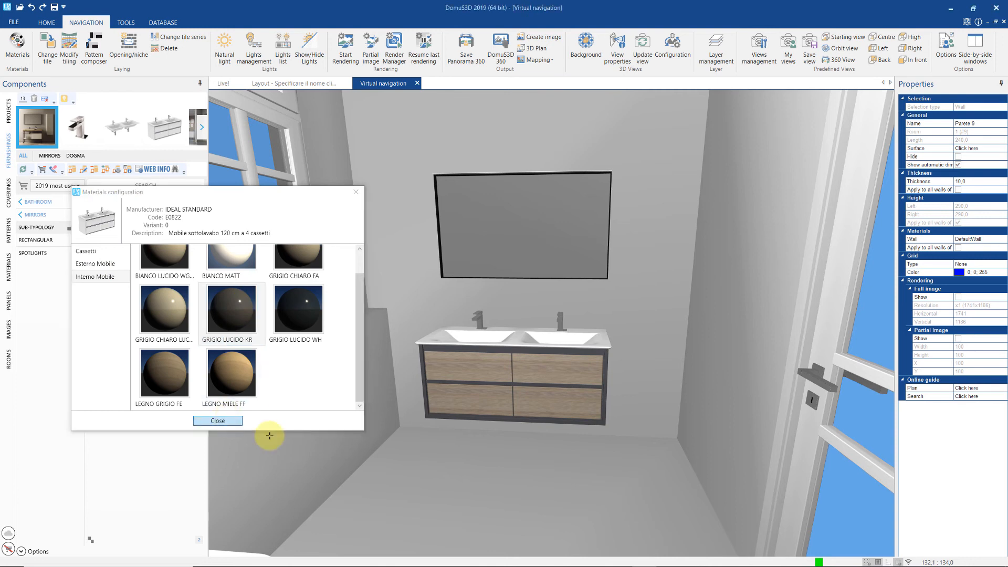
middle_click_drag(343, 460, 514, 458)
- Rotate the wooden stool with Rotate 3D so its Z angle goes from 20 to 21 degrees
left_click_drag(654, 490, 664, 493)
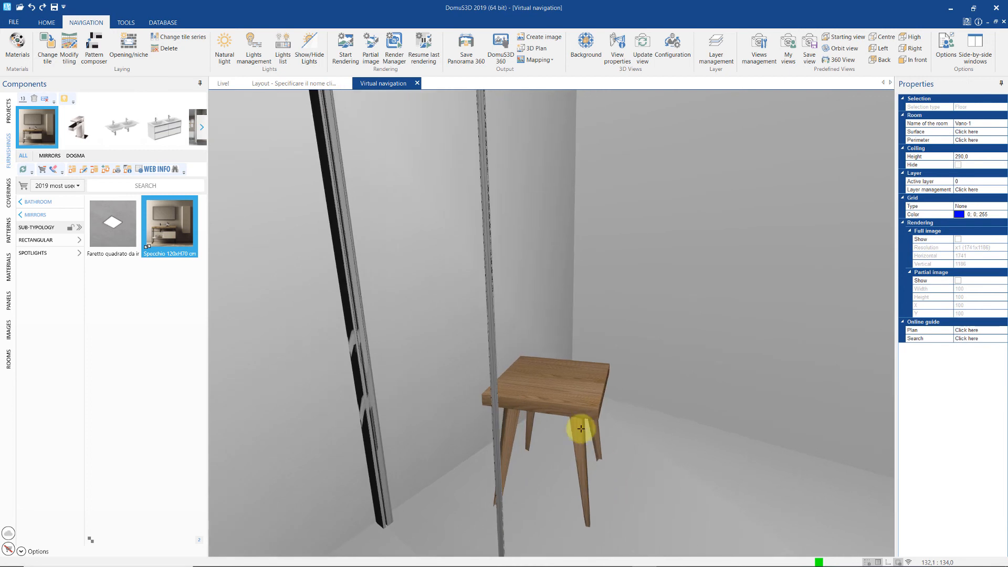
right_click(562, 405)
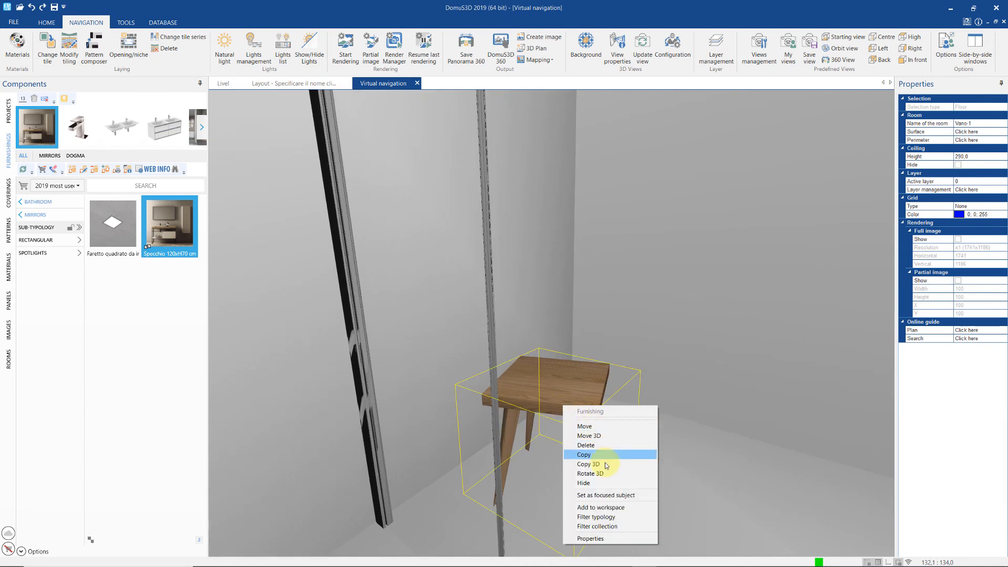
left_click(590, 473)
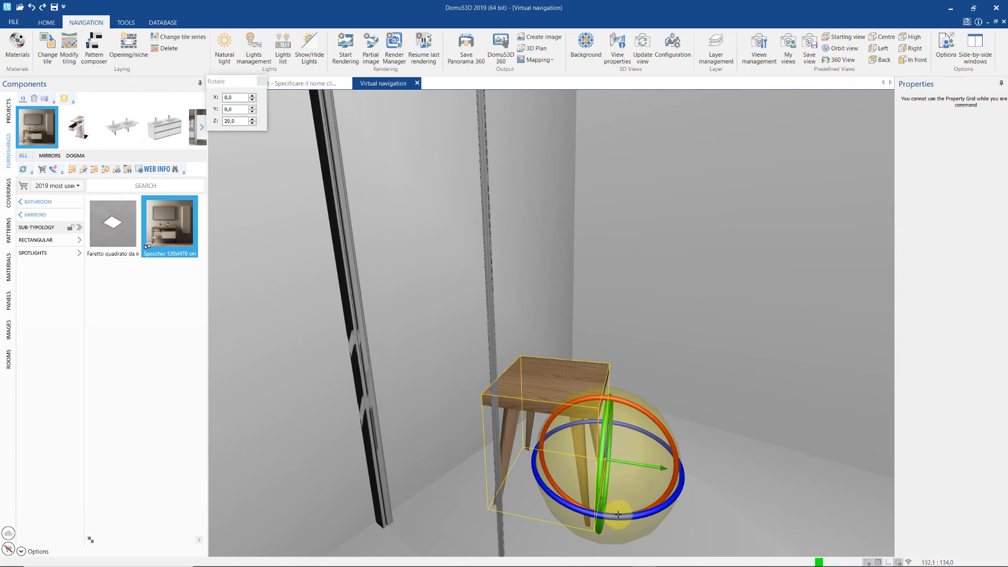
left_click_drag(612, 501, 666, 508)
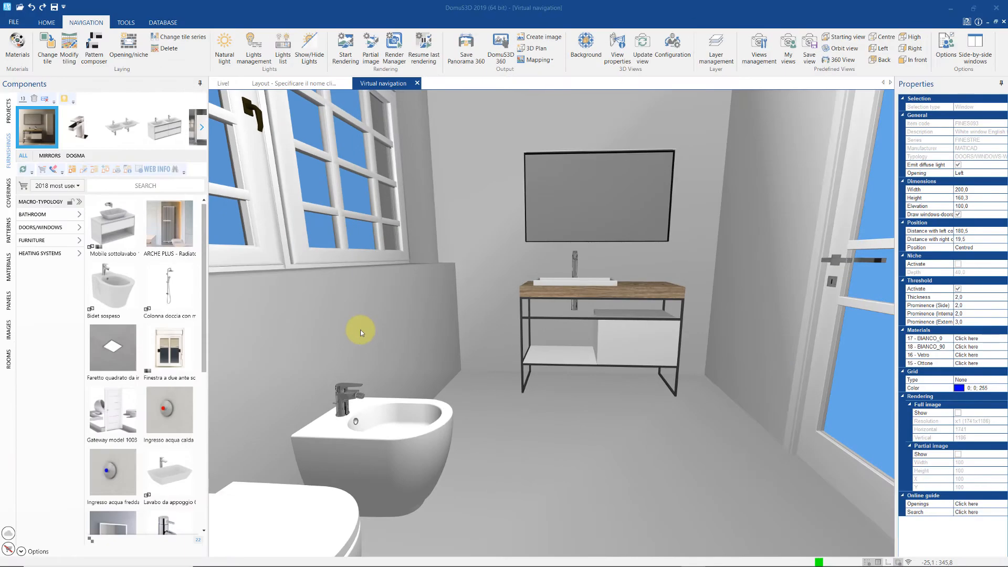
- Open the COVERINGS catalogue and, after trying other laying patterns, keep the simple Fill layout
left_click(9, 190)
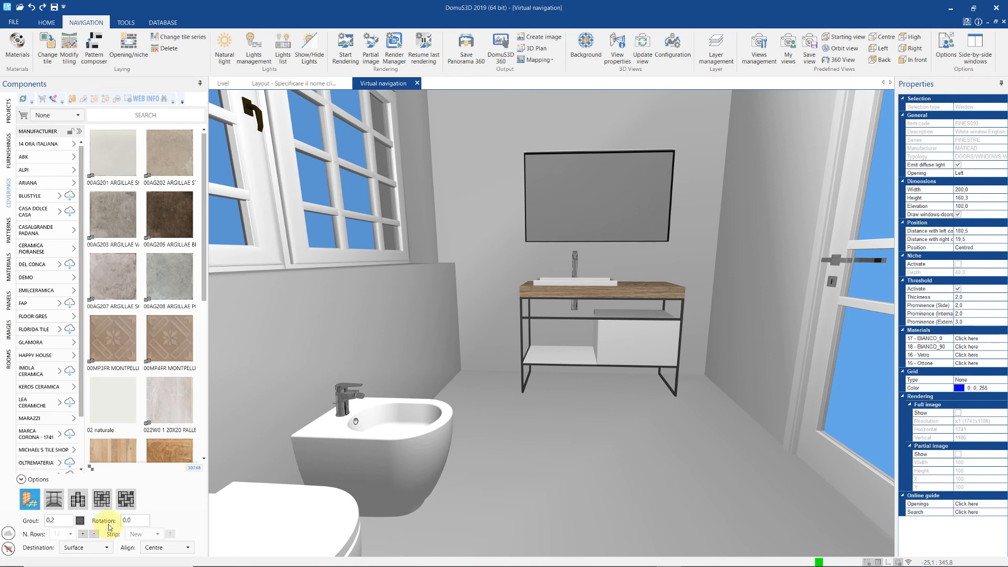
left_click(50, 505)
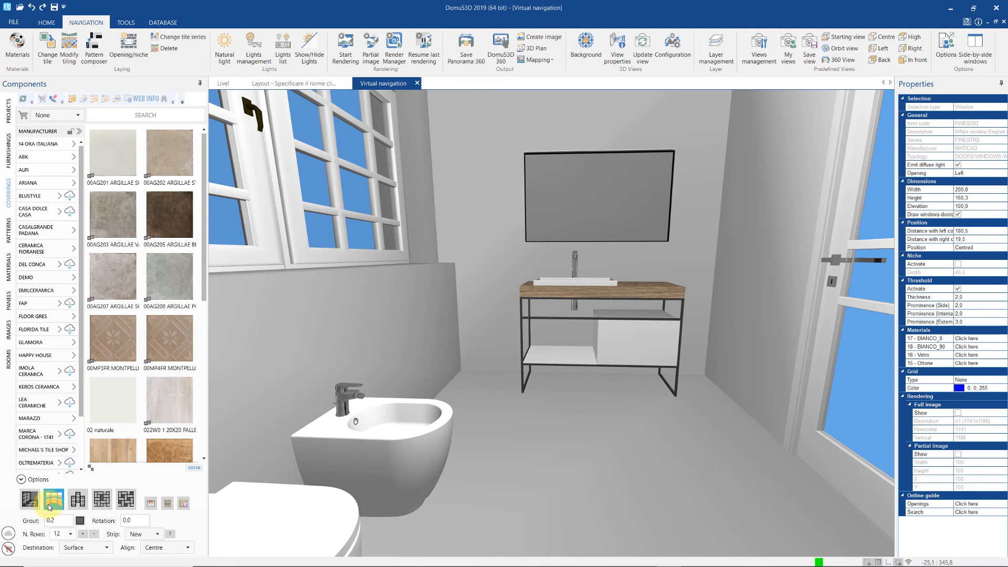
left_click(77, 505)
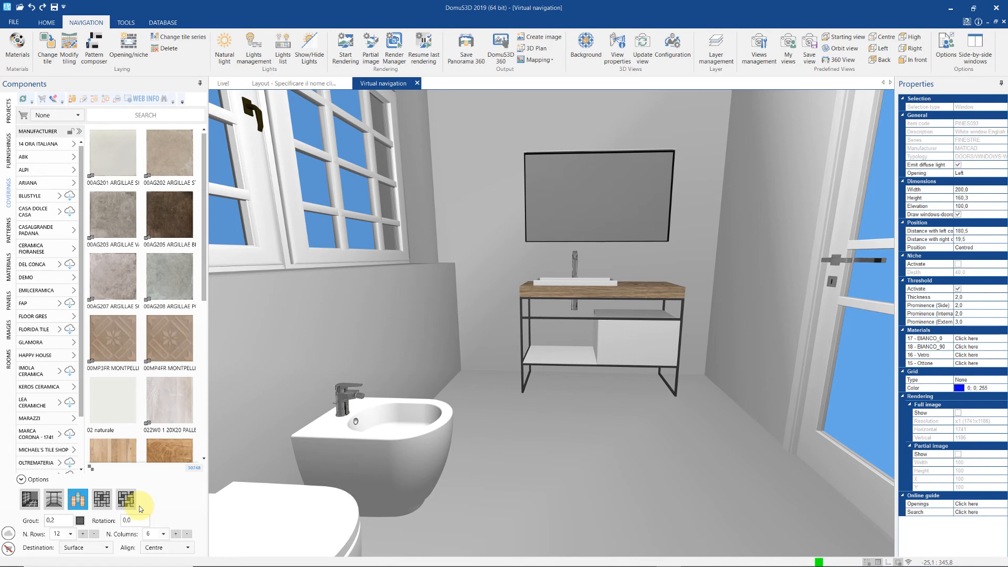
left_click(33, 499)
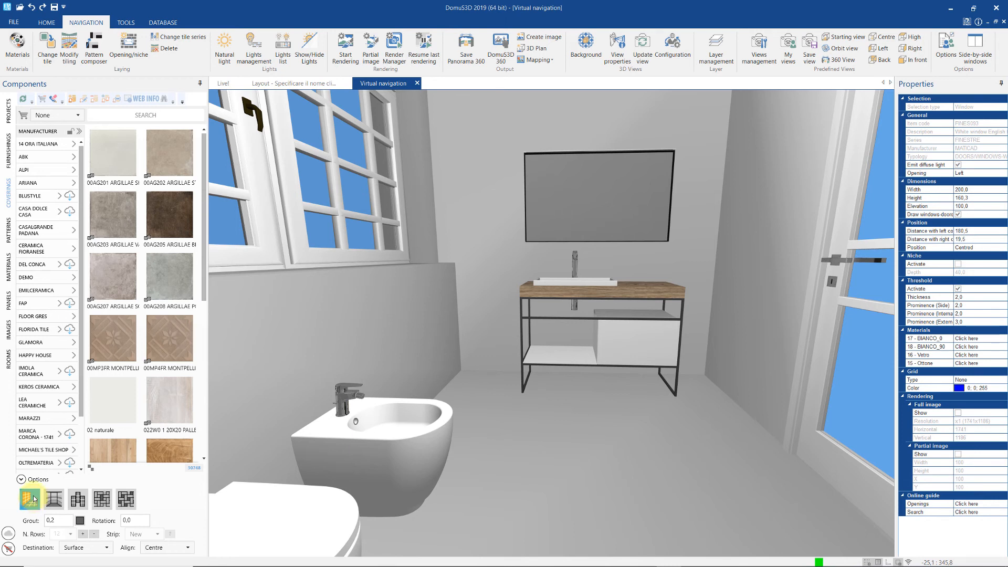
left_click(32, 499)
- Lay 20x120 EMILCERAMICA MILLELEGNI wood planks (Noce Selvatico, then Larch Nat.) on the floor
left_click(34, 290)
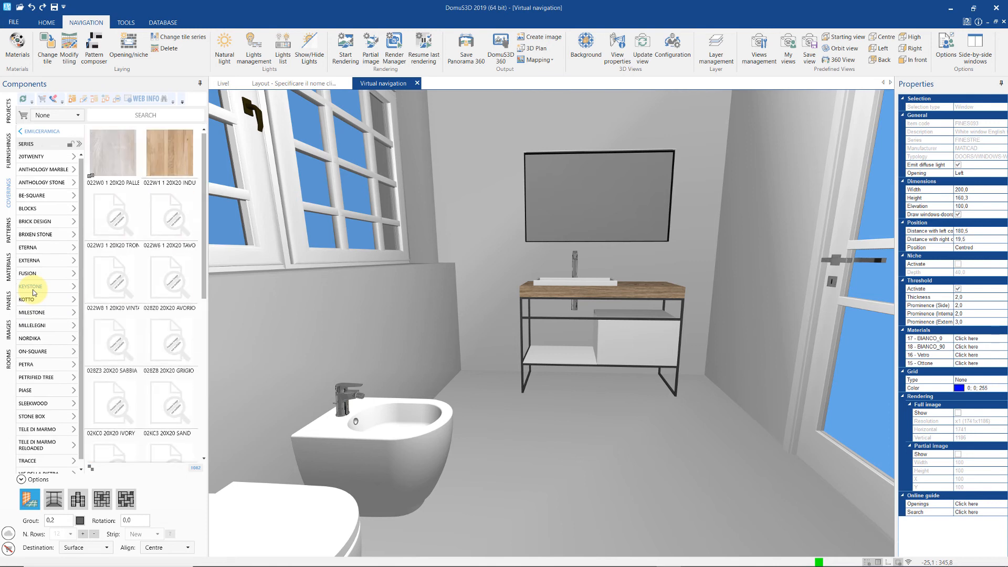
left_click(34, 324)
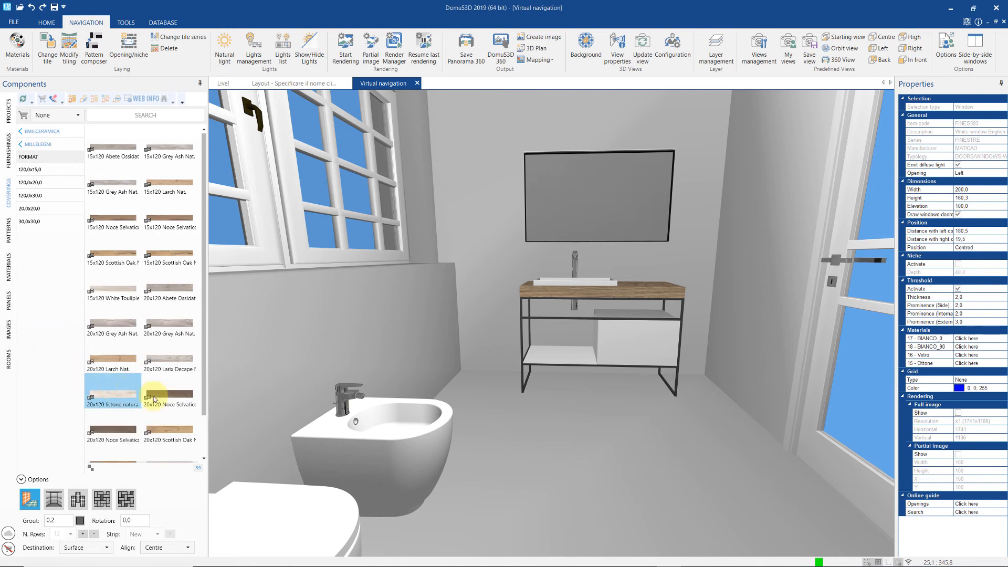
left_click_drag(169, 391, 515, 444)
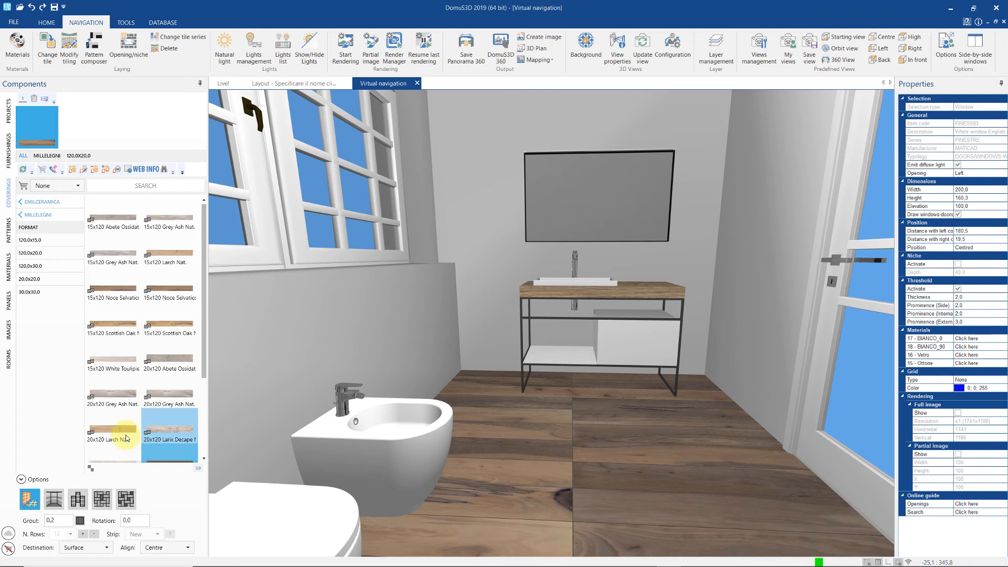
left_click_drag(117, 429, 533, 486)
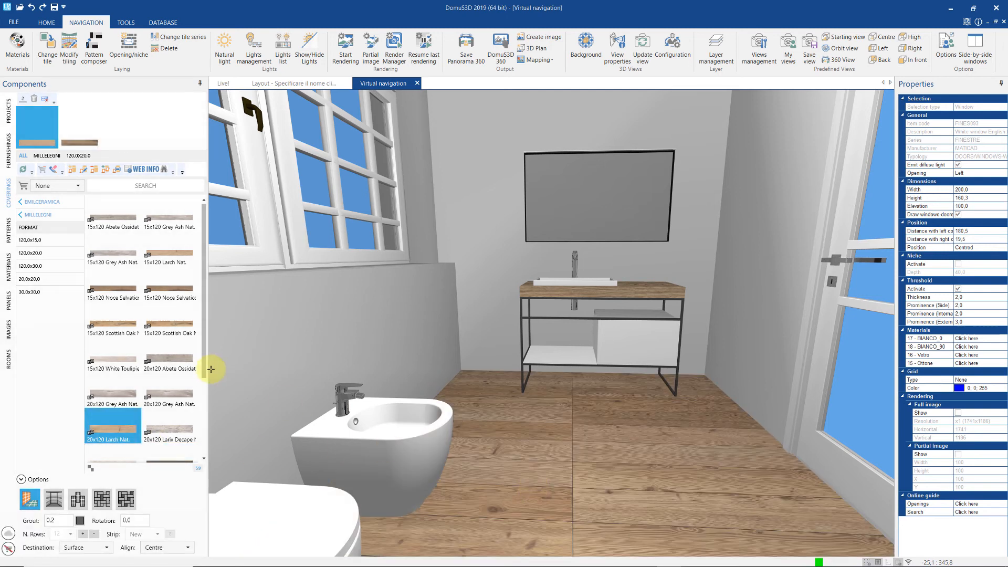
left_click_drag(208, 374, 203, 460)
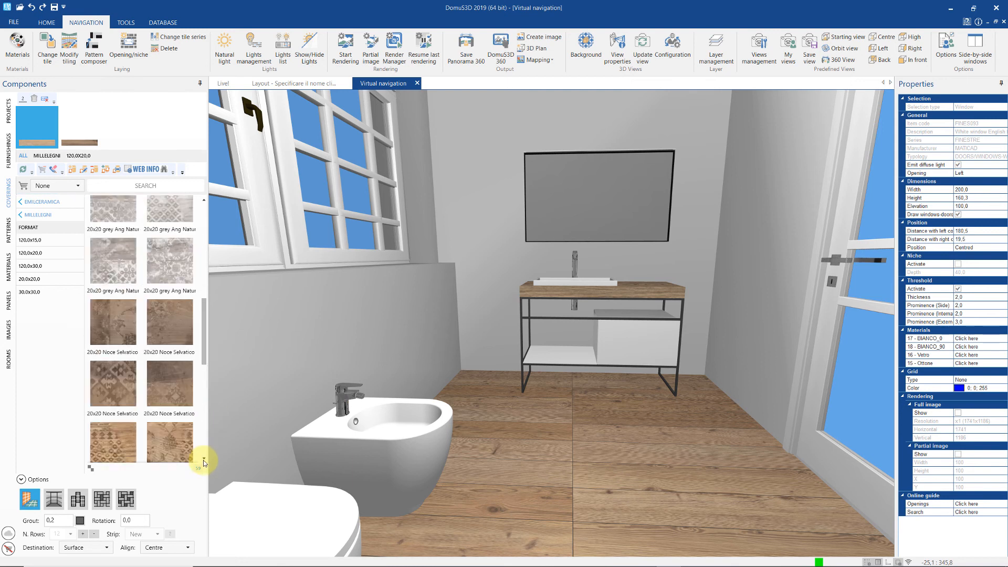
left_click_drag(206, 370, 514, 462)
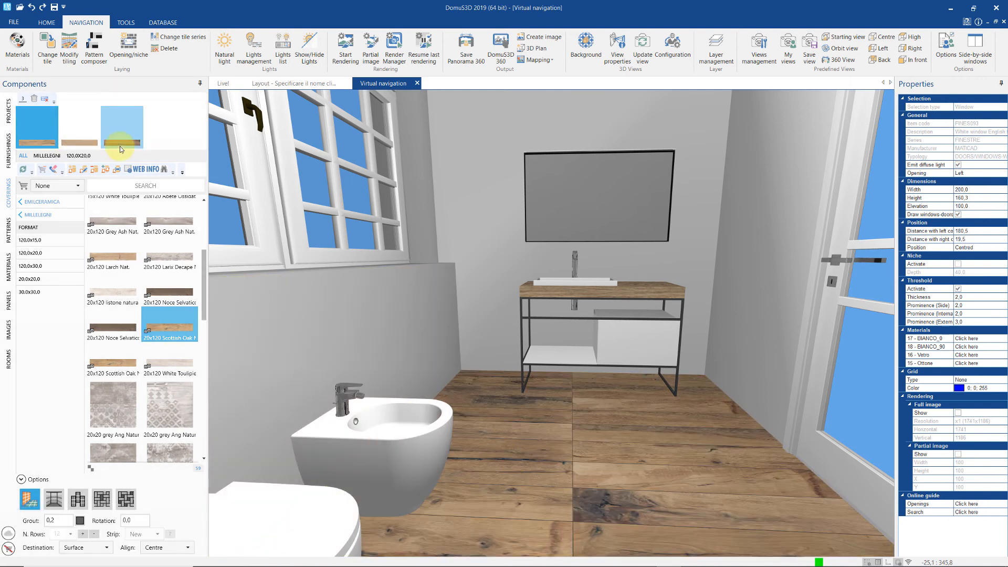
mouse_move(119, 146)
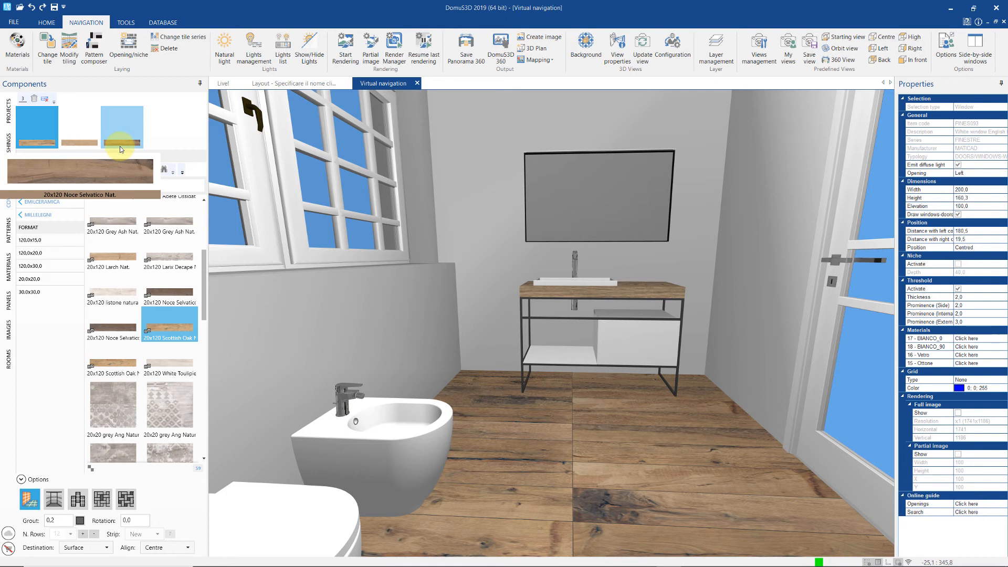
- Show the floor tiling in 2D and change the grout width from 0,2 to 0,5
right_click(605, 436)
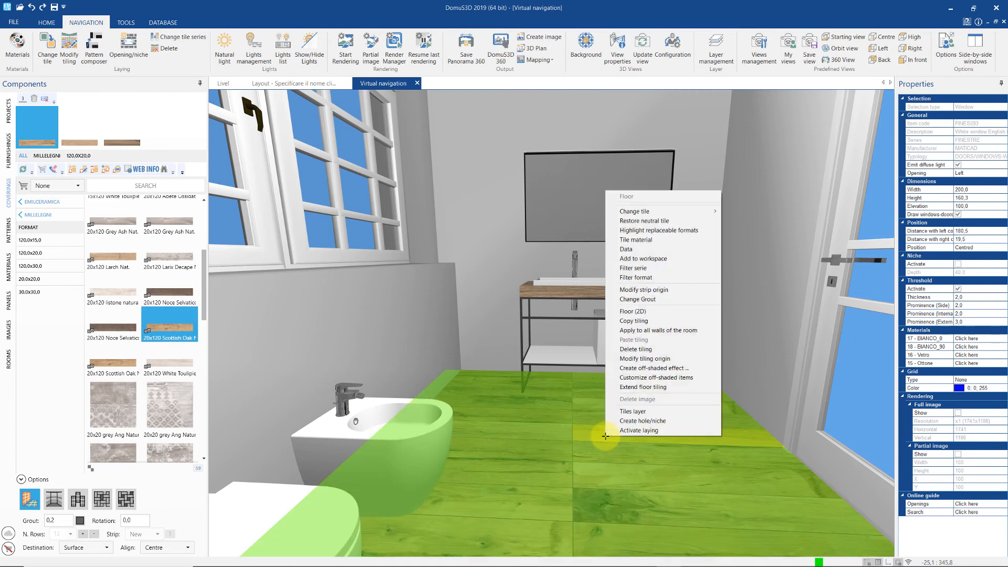
left_click(632, 311)
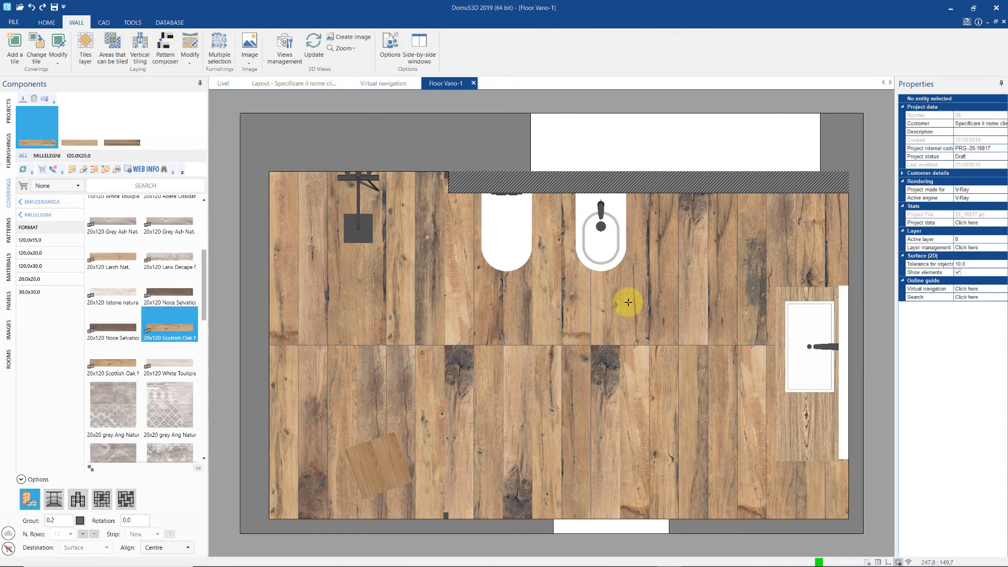
right_click(628, 302)
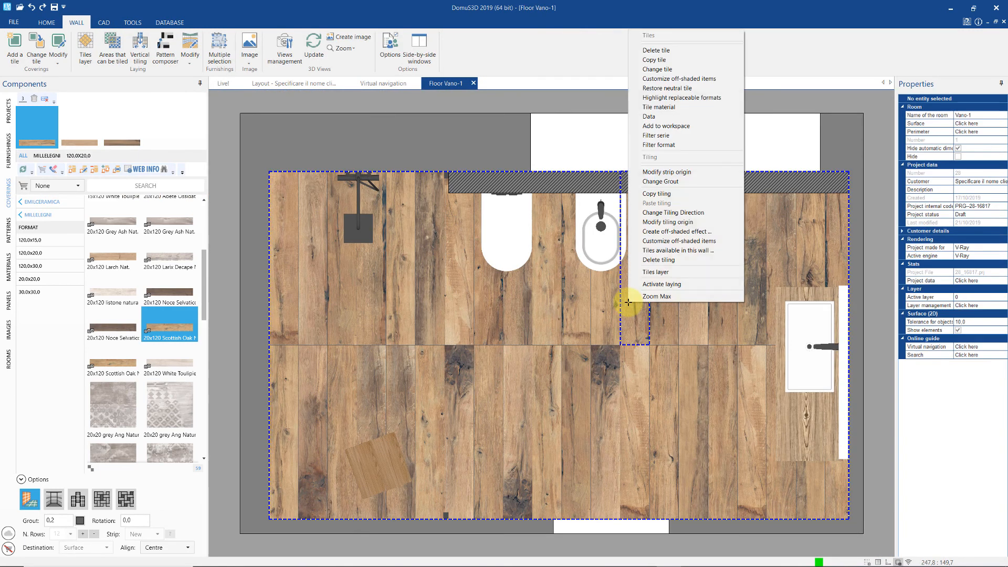
left_click(660, 182)
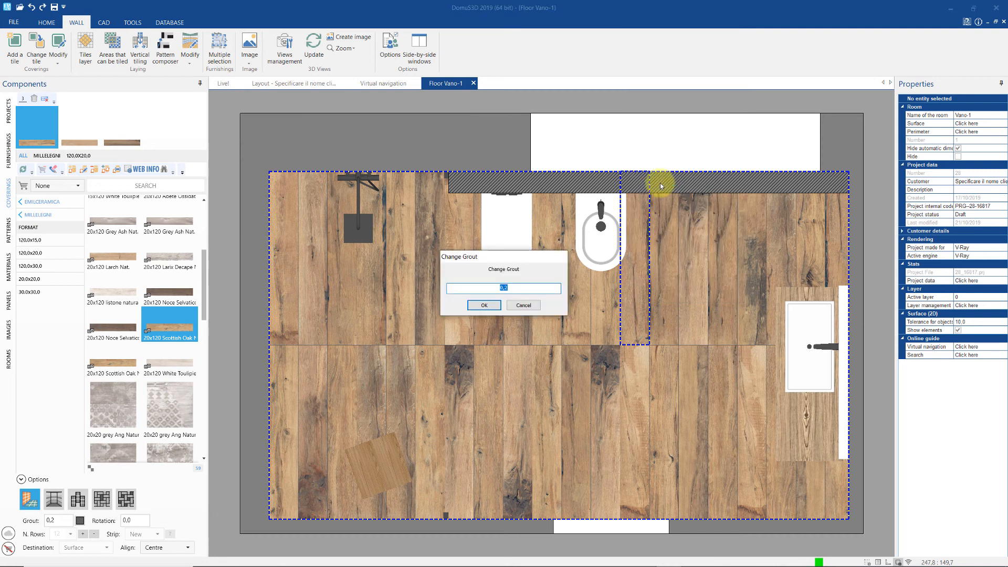
left_click(537, 289)
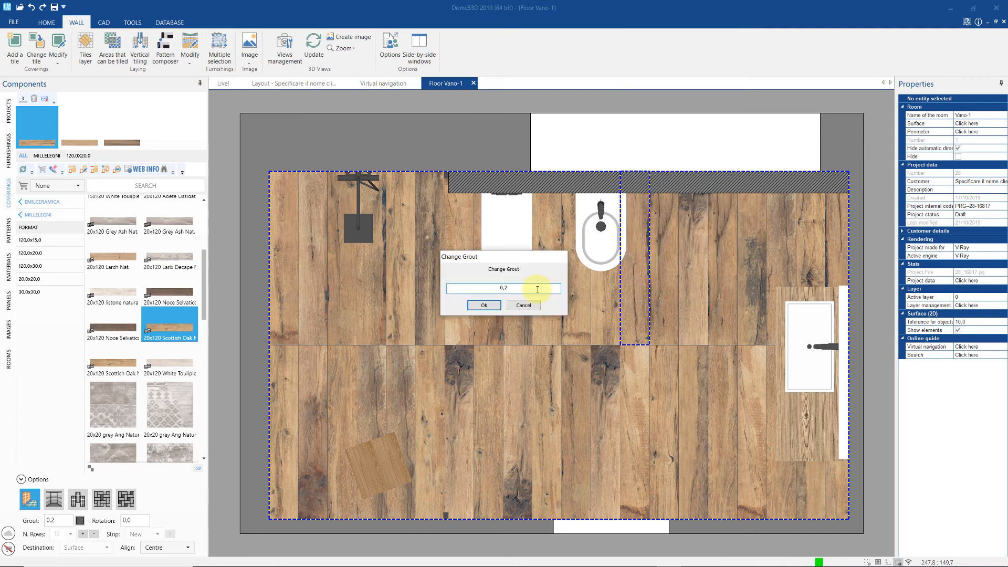
key("BackSpace")
type("5")
key("Return")
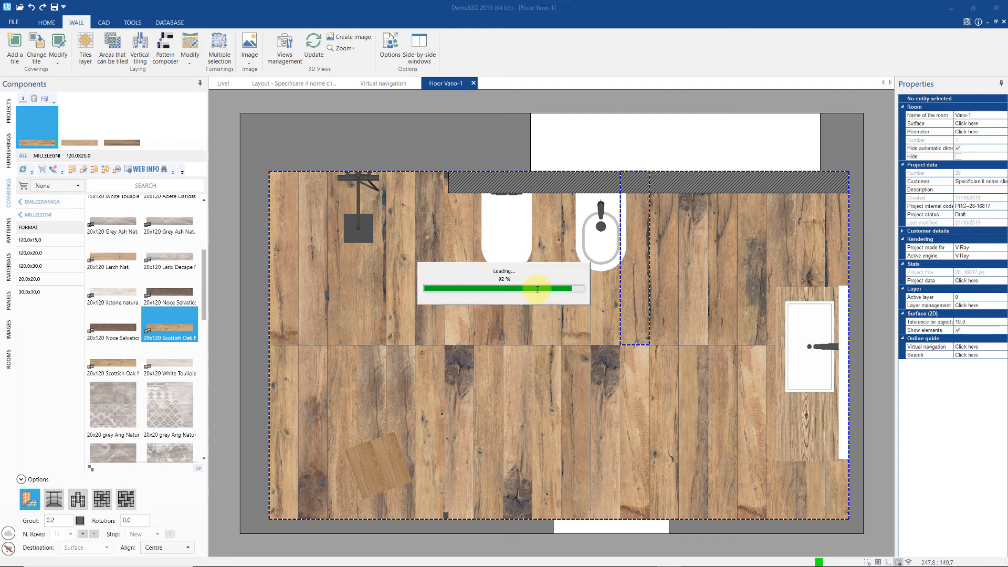
- Apply the Arancio Lucido material from the materials library to the floor
left_click(6, 268)
left_click_drag(111, 272, 427, 325)
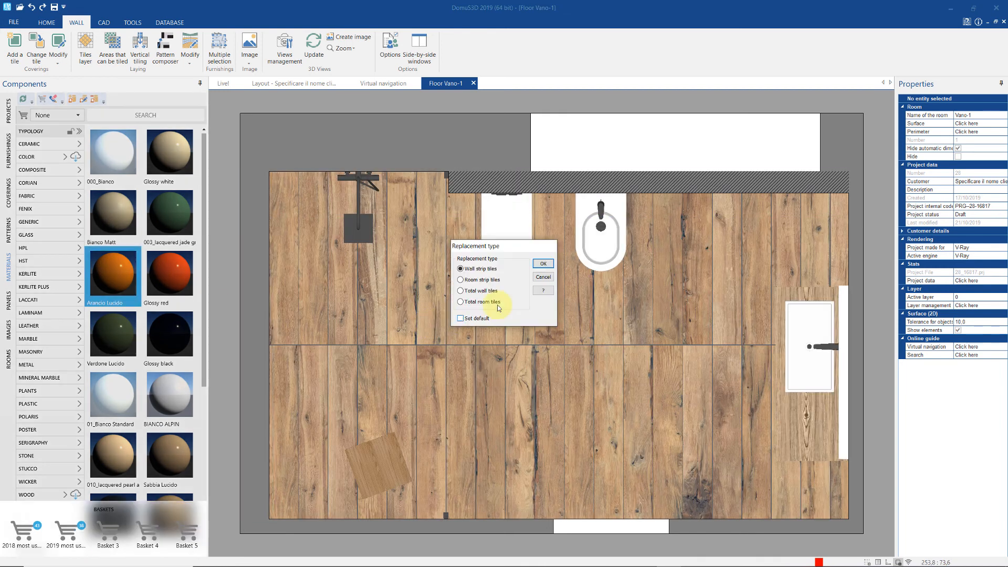
left_click(553, 262)
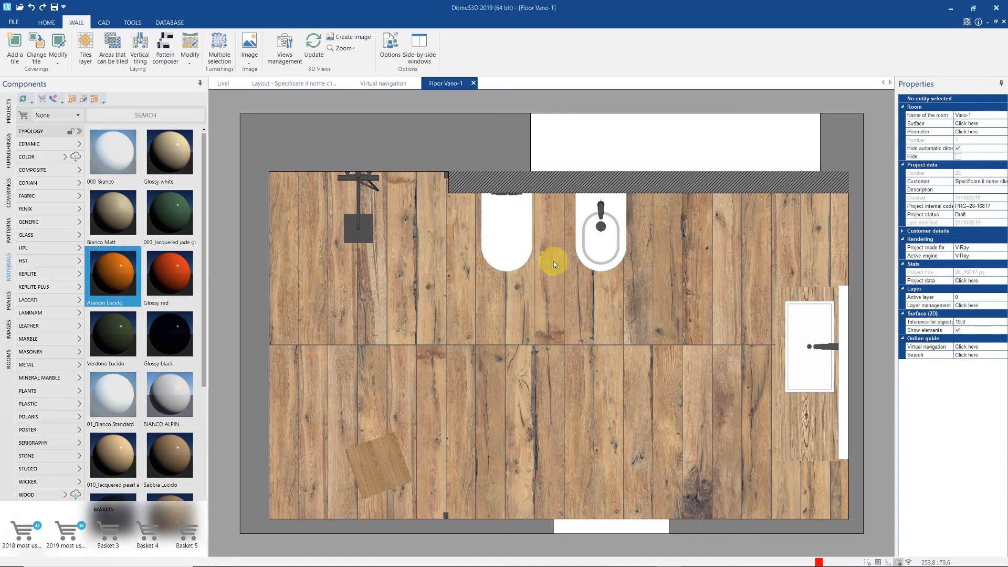
- Move the floor tiling origin from the left edge to the room's lower-right corner
right_click(553, 261)
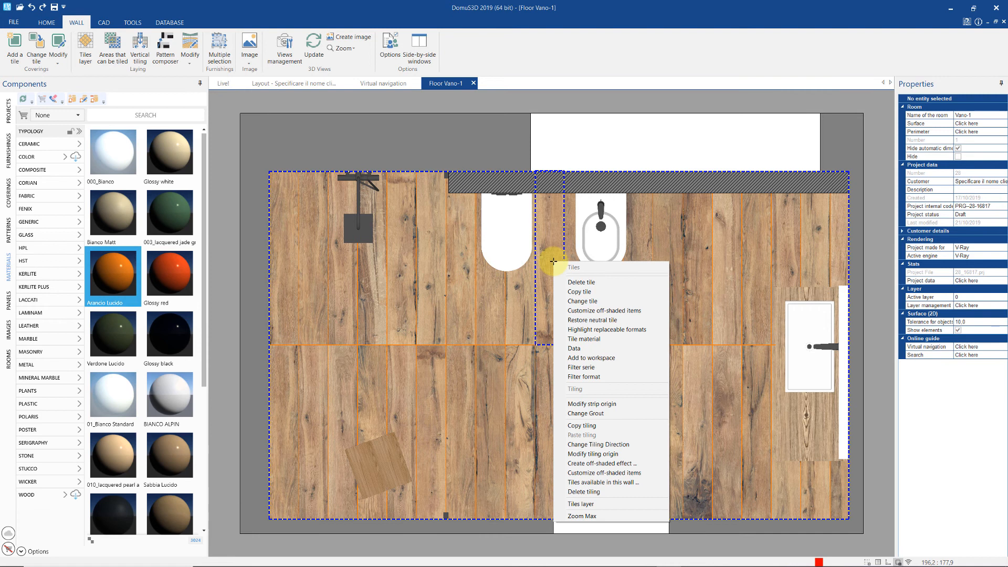
left_click(604, 453)
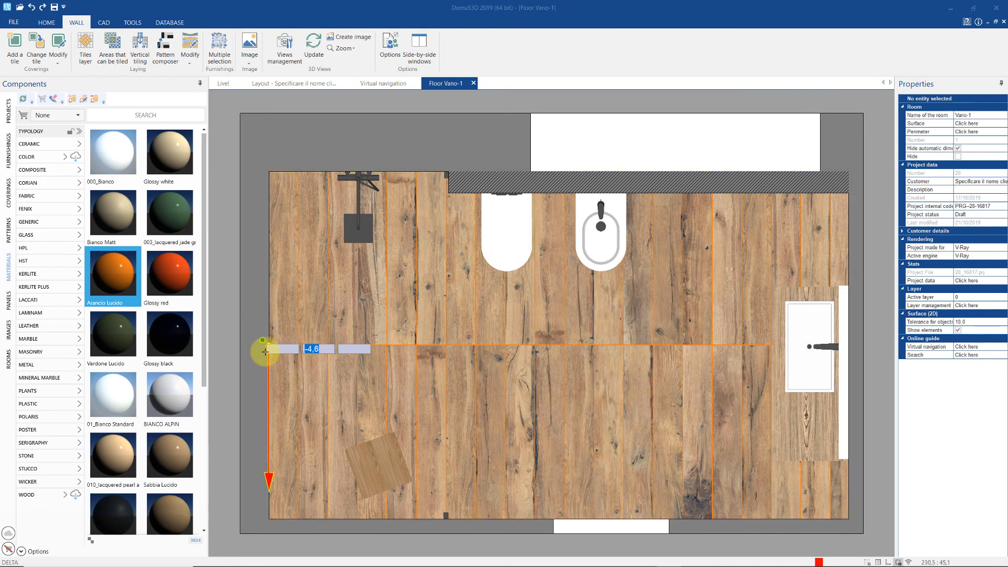
left_click(268, 345)
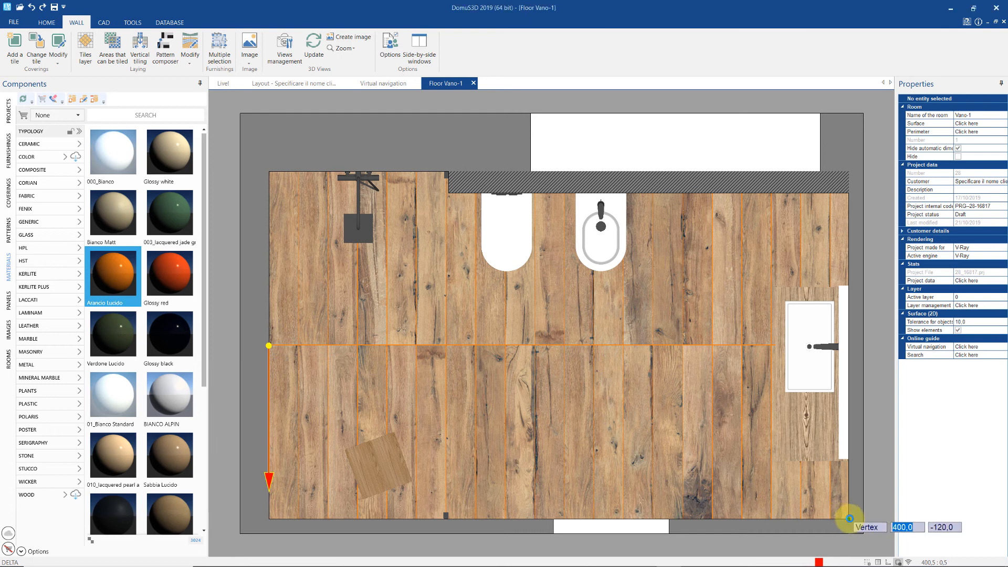
left_click(848, 517)
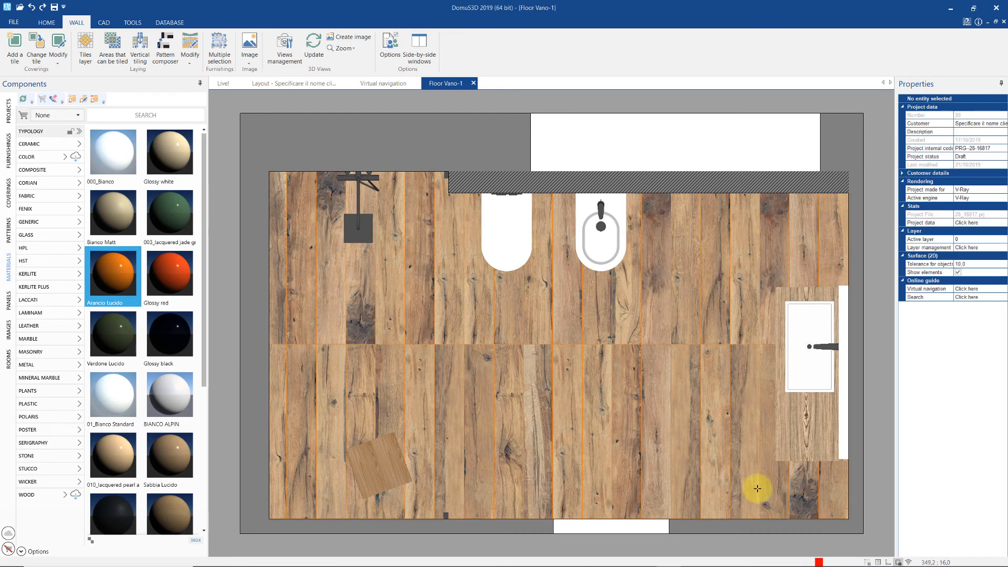
- Change the floor tiling direction to 45° so the planks run diagonally
right_click(729, 476)
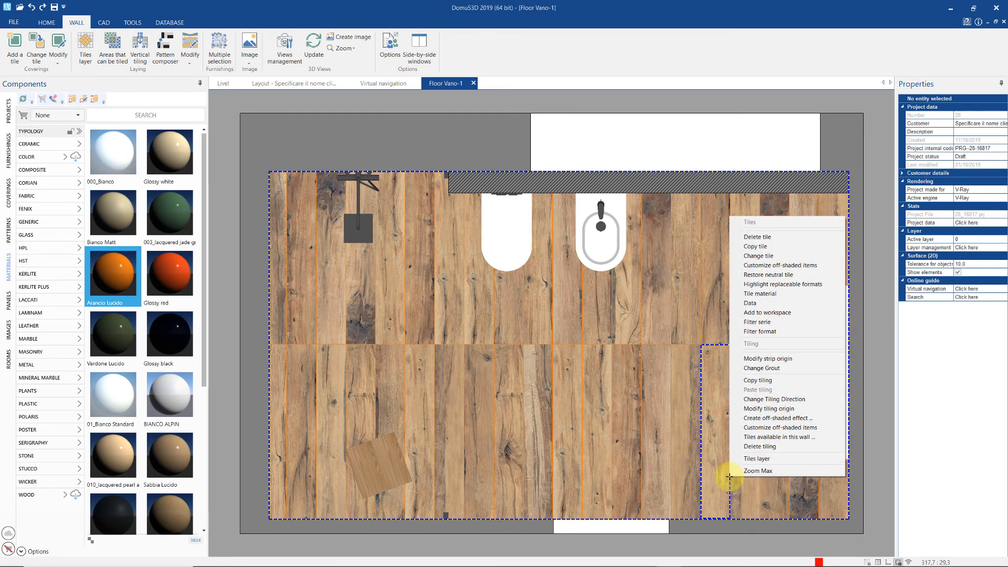
left_click(749, 400)
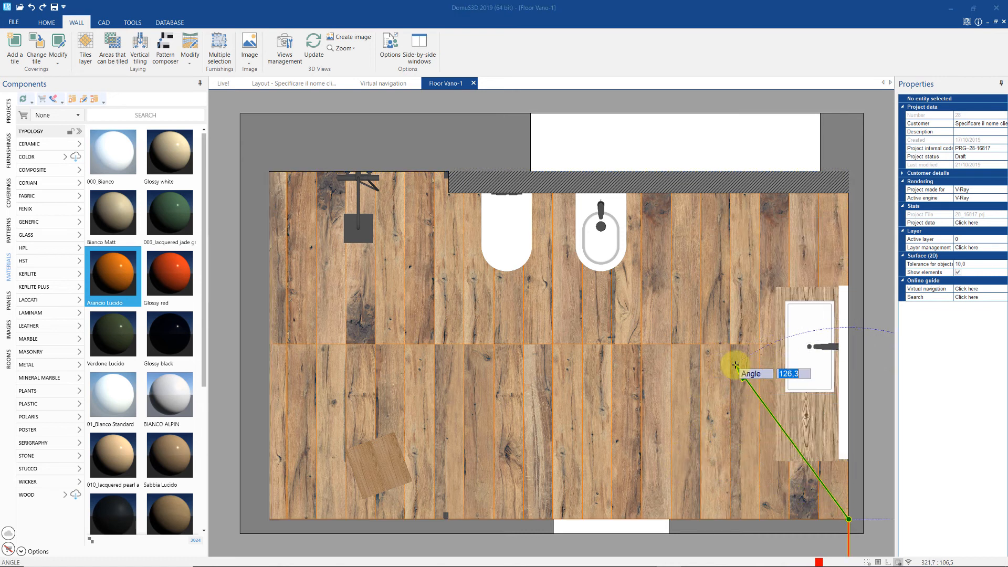
type("45")
key("Return")
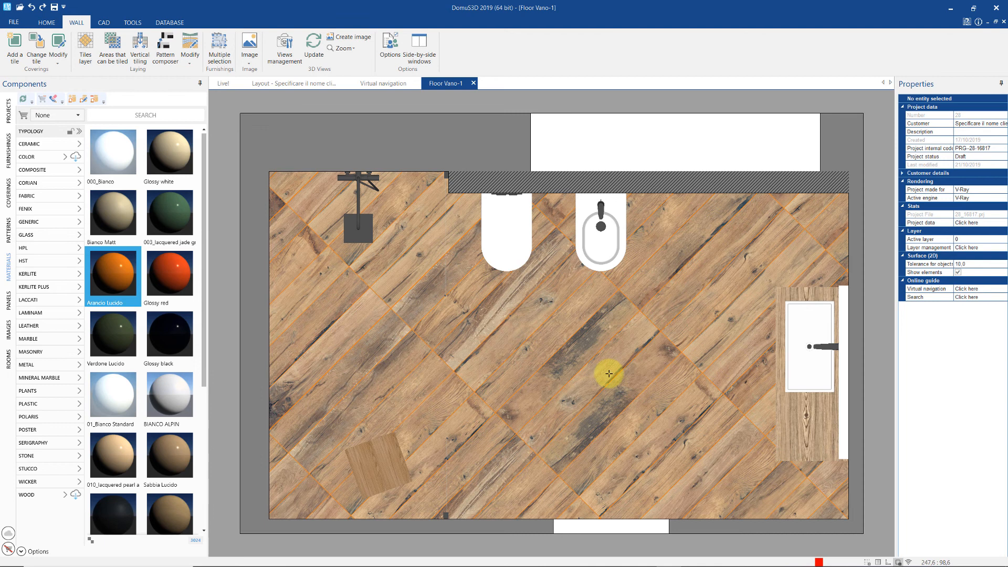
scroll(607, 370, "up", 3)
- Use Customize off-shaded items to cycle the grain variants of several individual floor planks
right_click(568, 341)
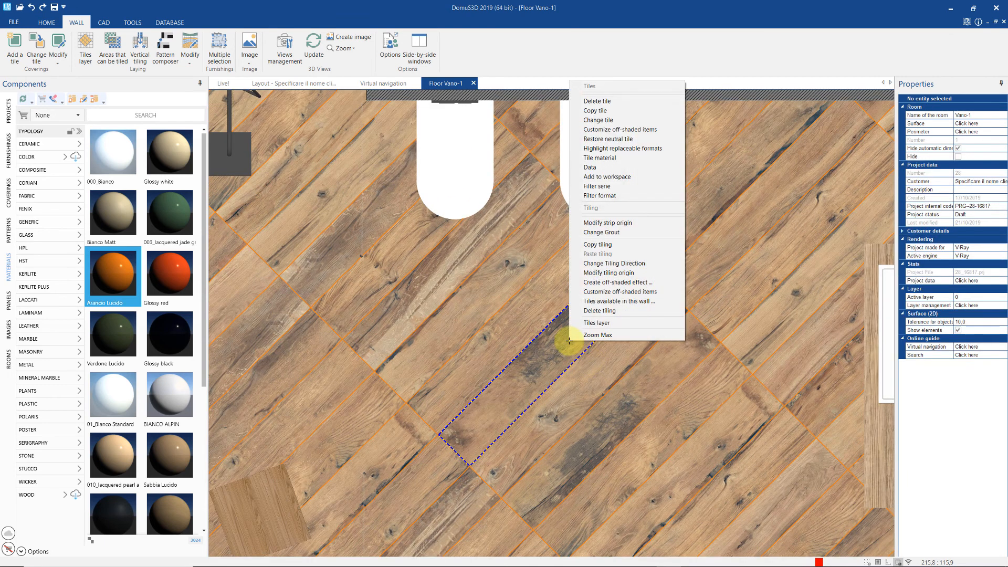
left_click(595, 291)
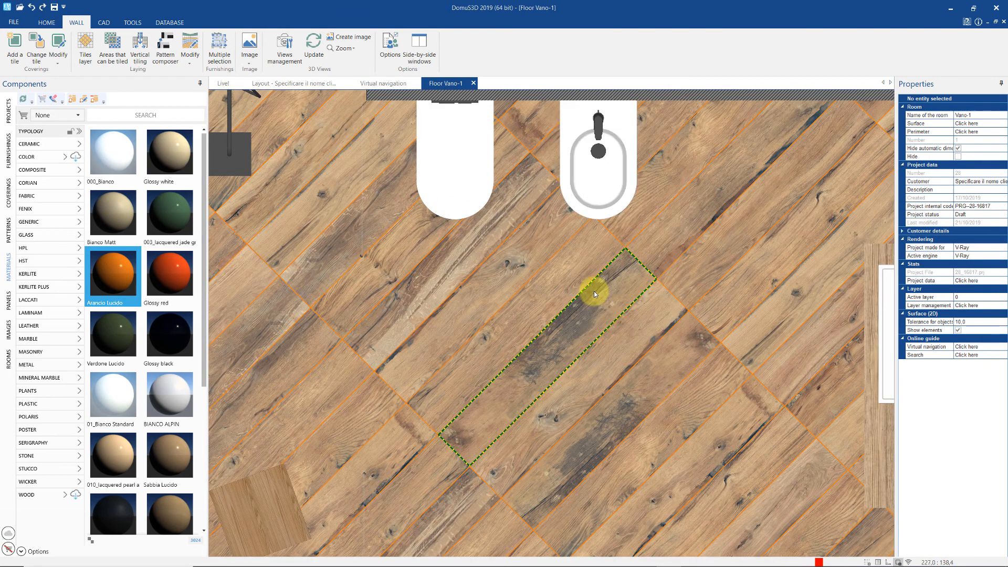
left_click(565, 328)
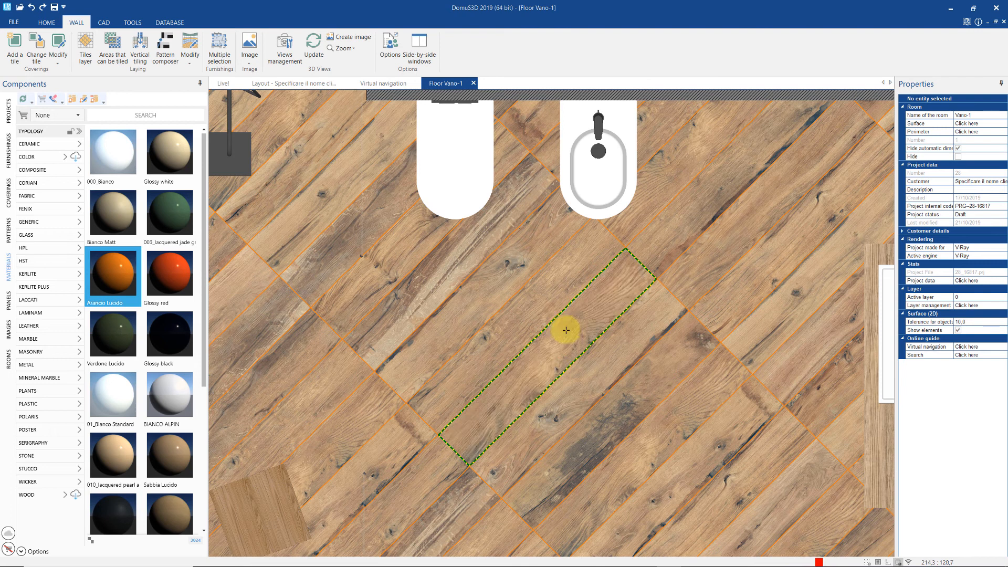
left_click(566, 330)
left_click(566, 330)
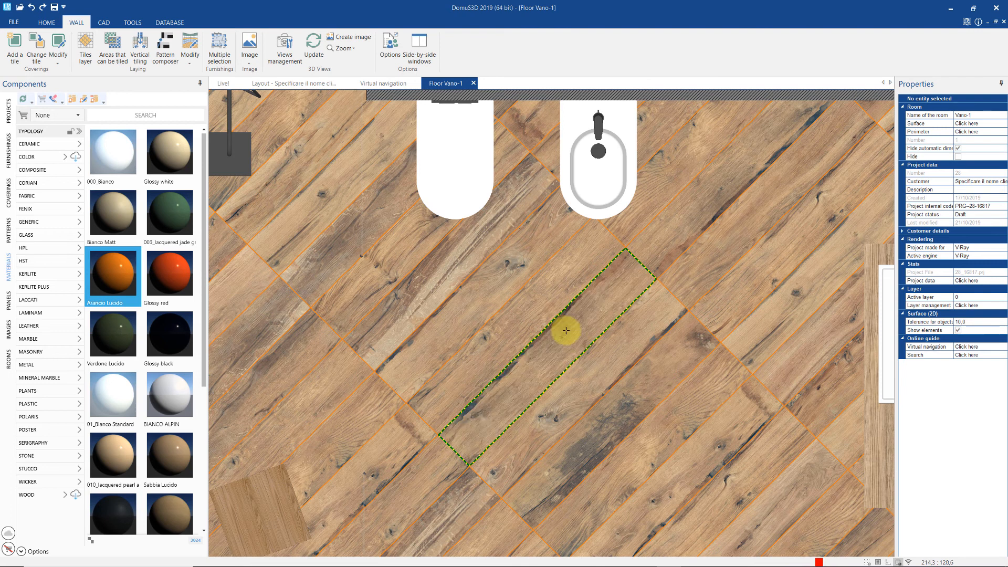
left_click(597, 383)
left_click(638, 412)
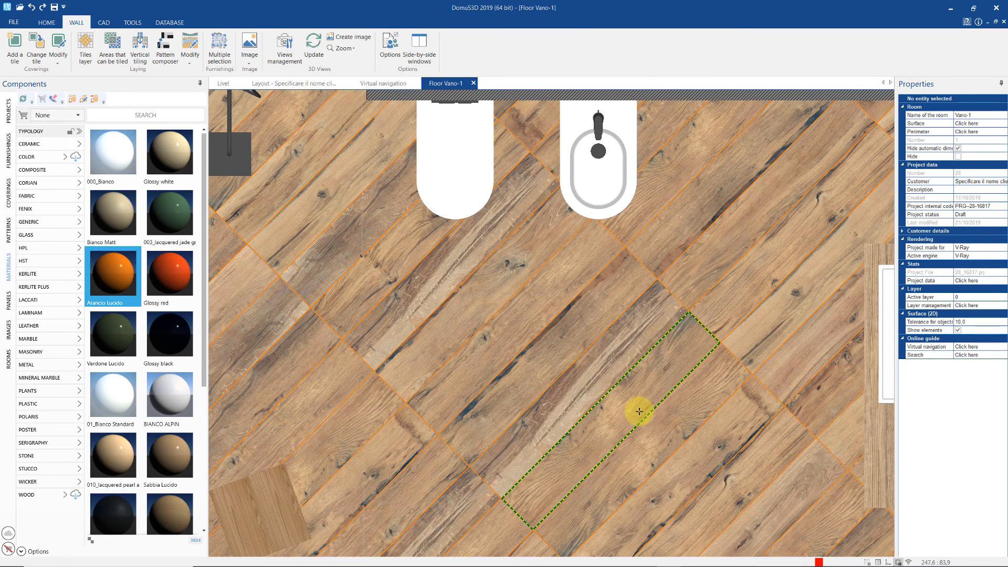
left_click(517, 275)
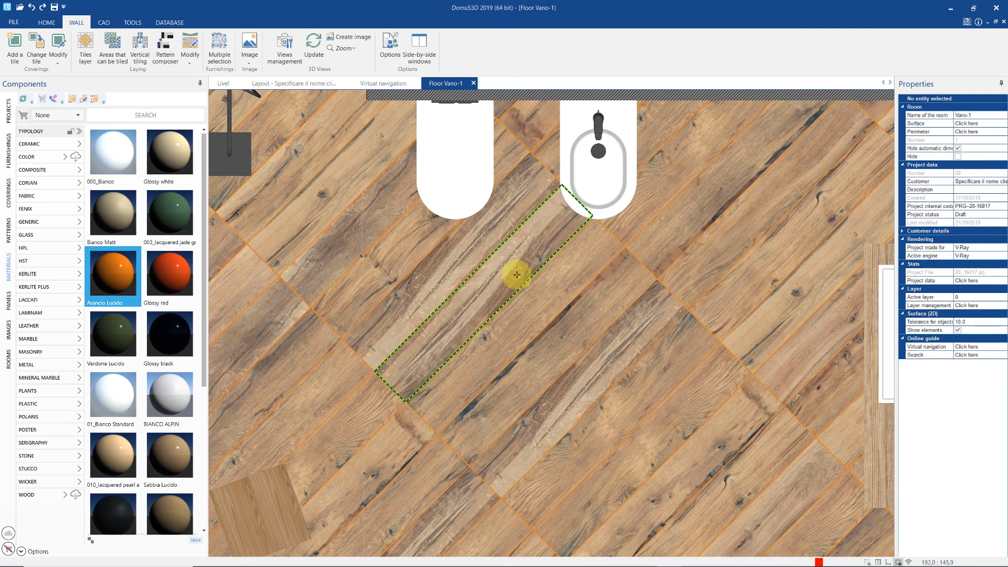
left_click(517, 275)
left_click(517, 275)
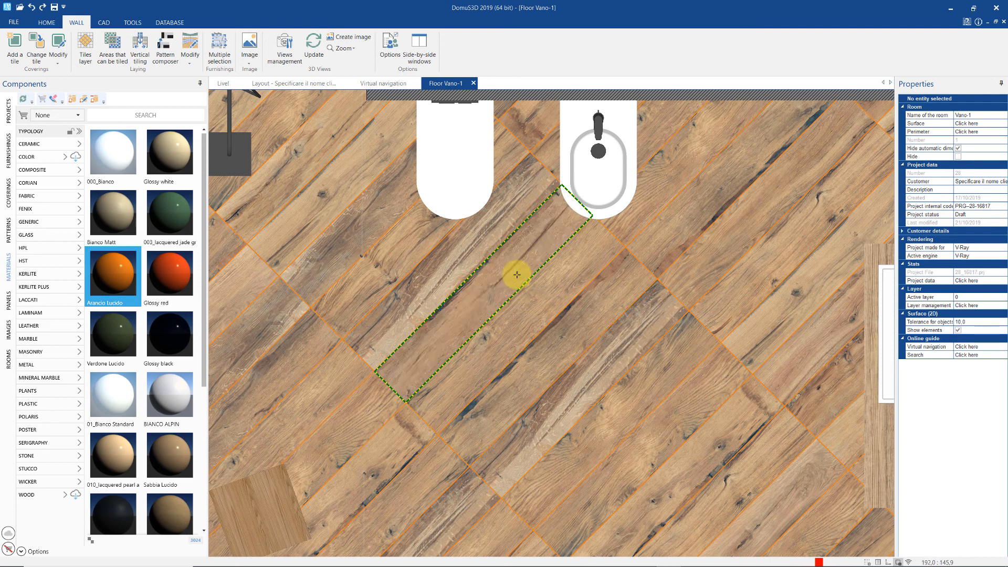
left_click(550, 308)
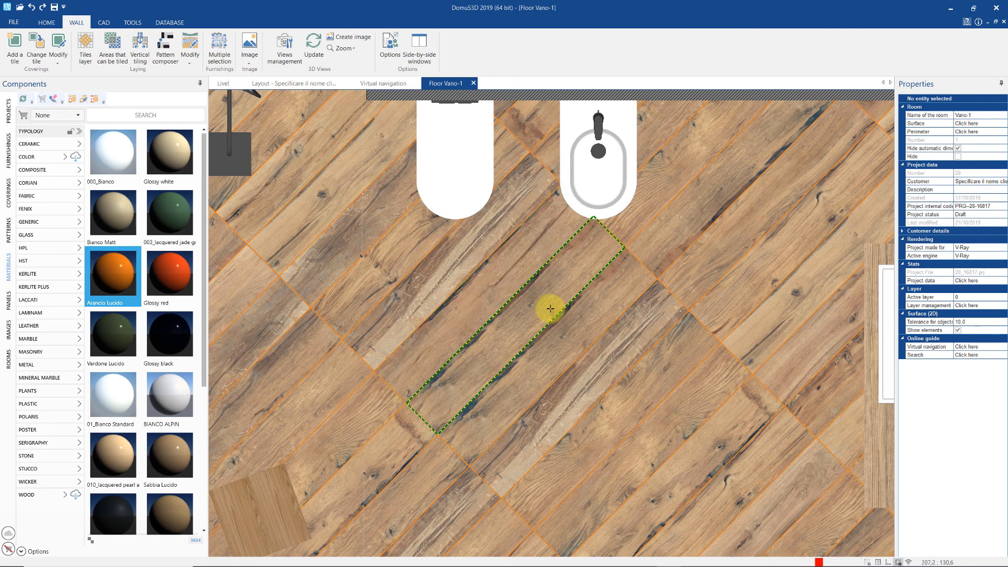
left_click(751, 288)
- Rotate one plank's wood texture to run lengthwise and return to the 3D walkthrough
right_click(752, 289)
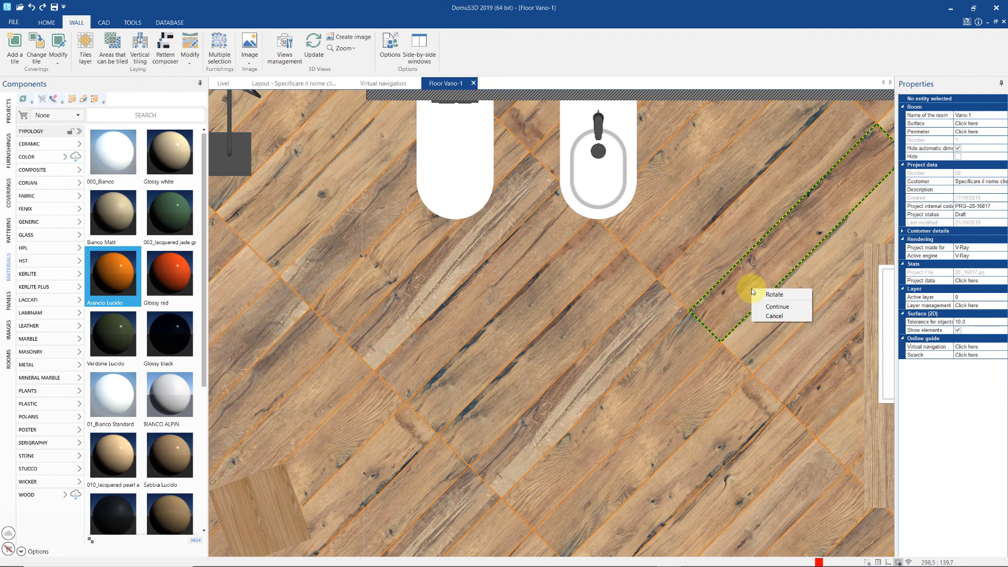
left_click(756, 294)
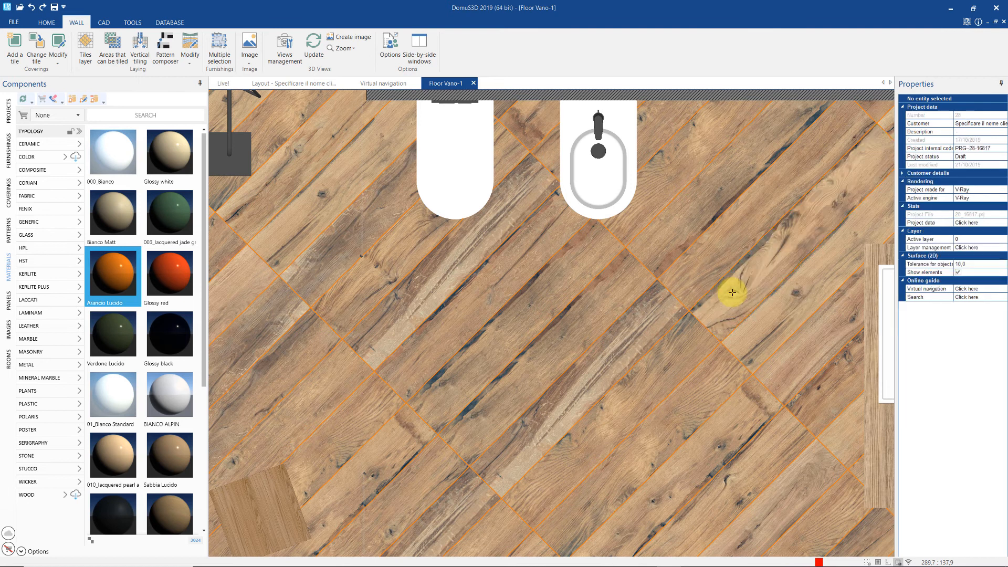
left_click(378, 83)
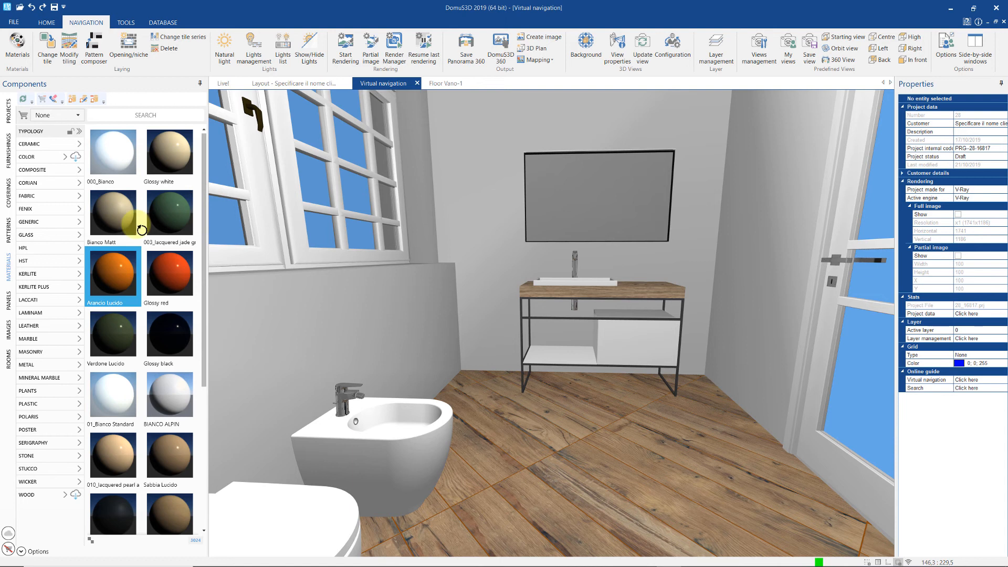
- Lay the floor in the CDO 110 herringbone pattern filled with Scottish Oak 20x120 planks
left_click(9, 234)
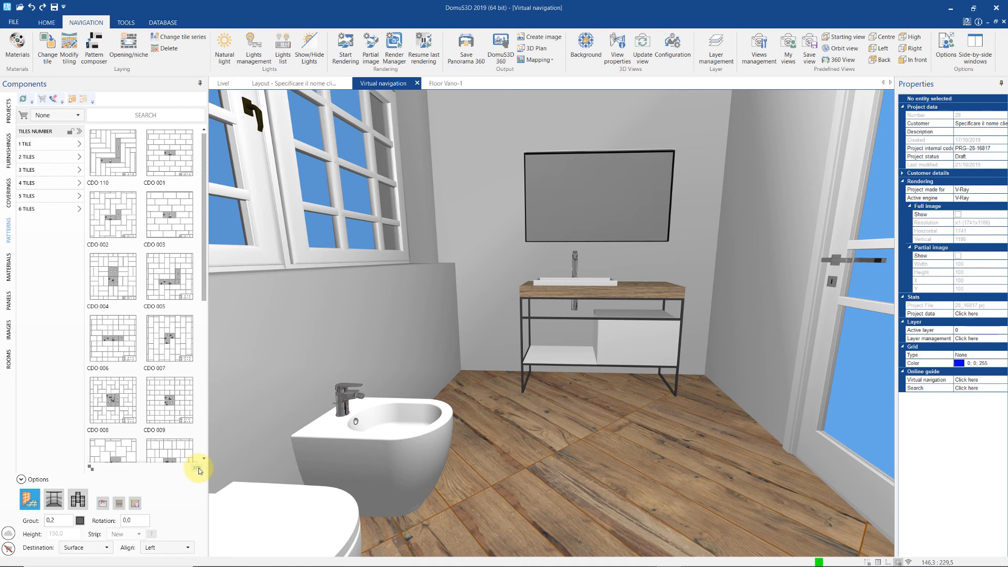
left_click_drag(101, 148, 616, 458)
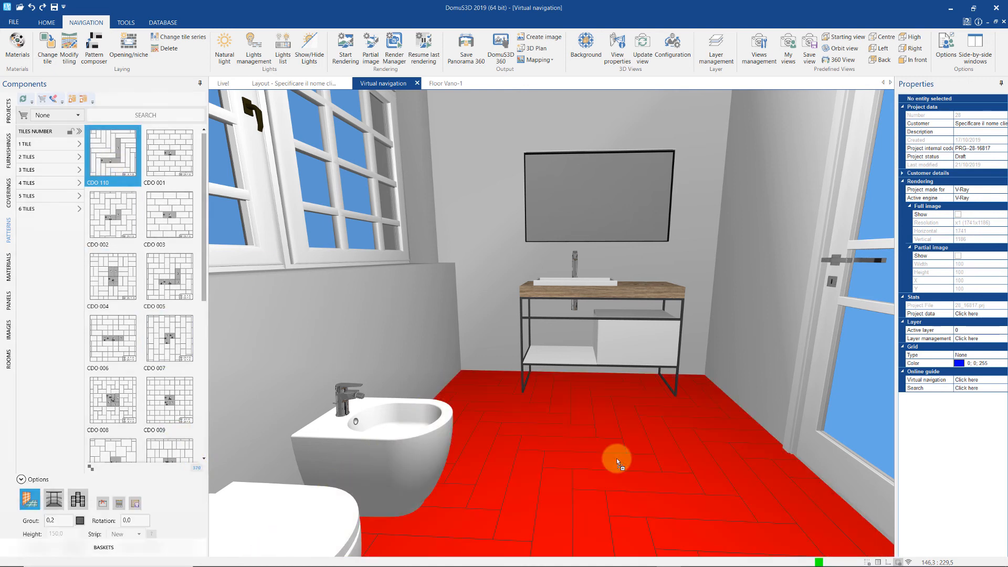
left_click(7, 204)
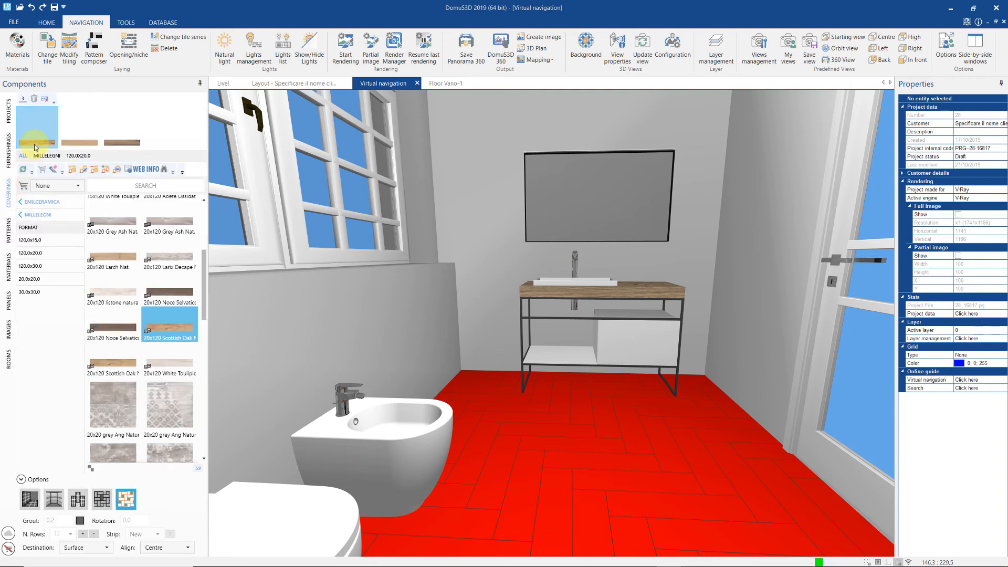
left_click_drag(35, 147, 481, 411)
left_click_drag(537, 441, 536, 441)
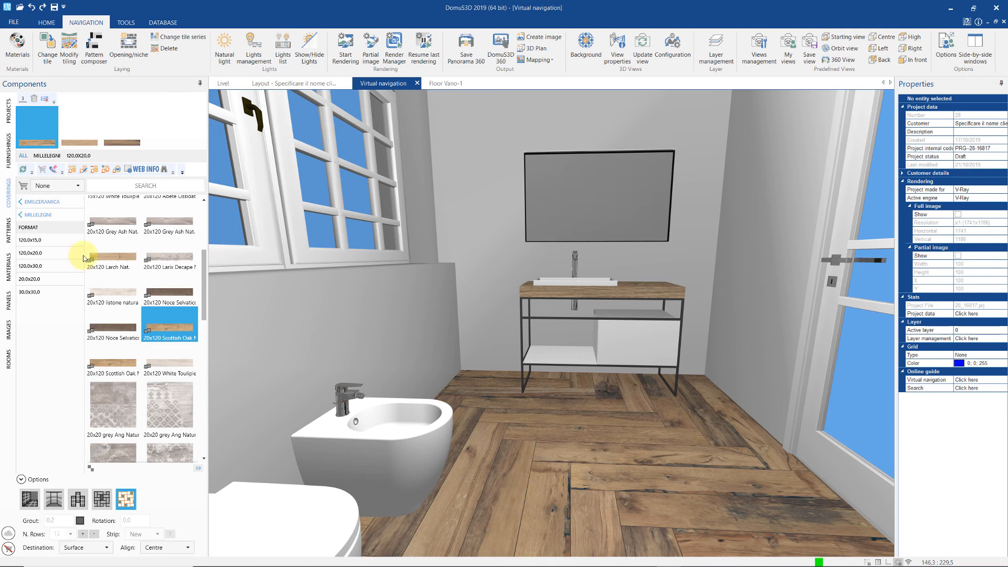
- Filter patterns to 3 TILES and apply the CDO 096 pattern to the floor
left_click(8, 231)
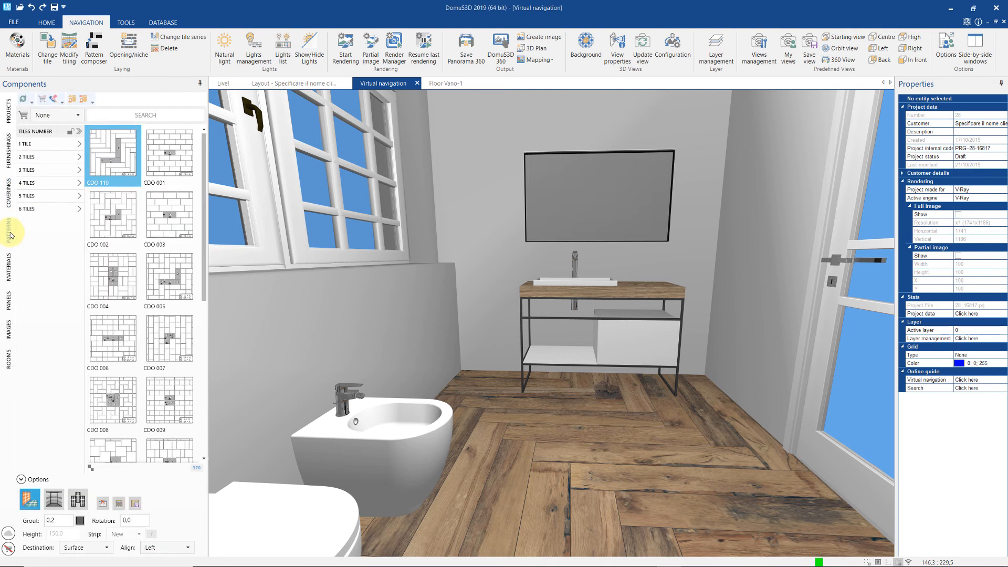
left_click(23, 170)
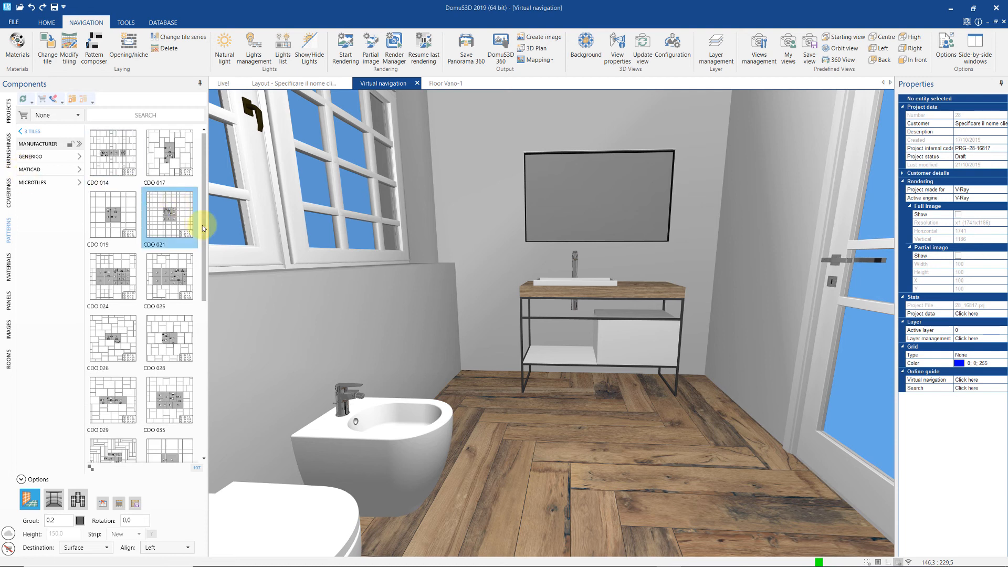
left_click_drag(202, 231, 201, 309)
left_click_drag(168, 360, 559, 462)
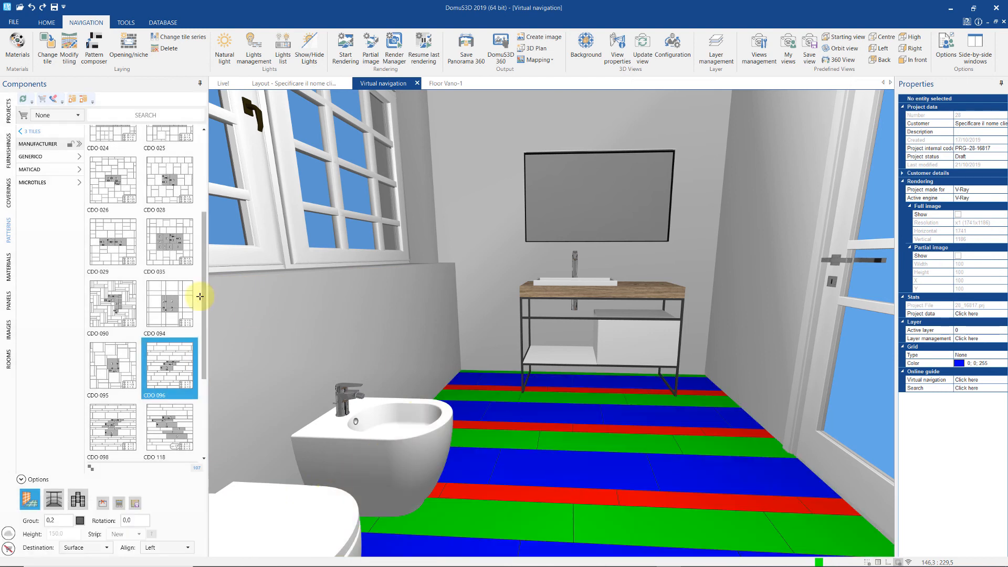
- Fill the green, red and blue CDO 096 stripes with Scottish Oak and other 20x120 wood planks
left_click(12, 202)
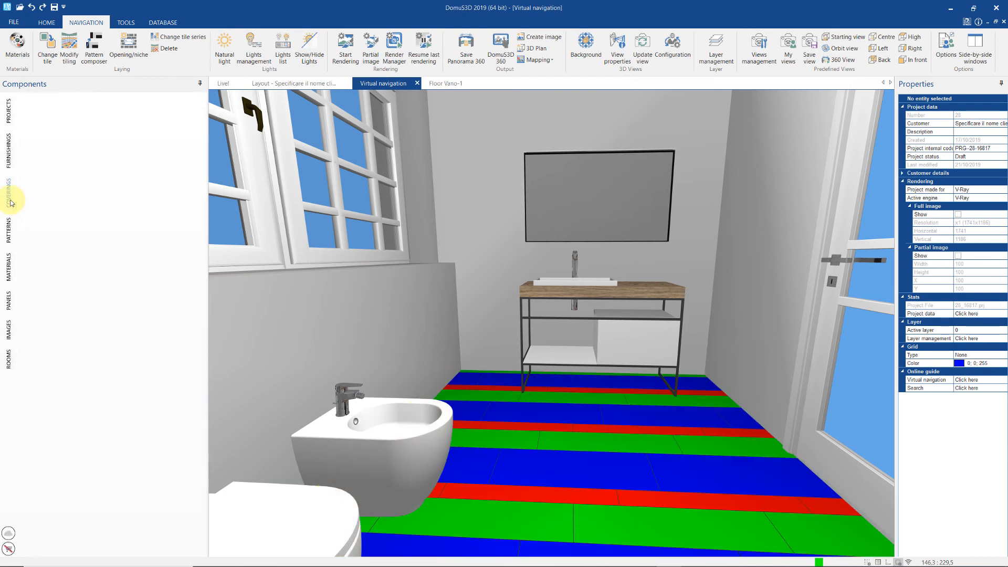
left_click_drag(30, 149, 455, 405)
left_click_drag(488, 437, 487, 436)
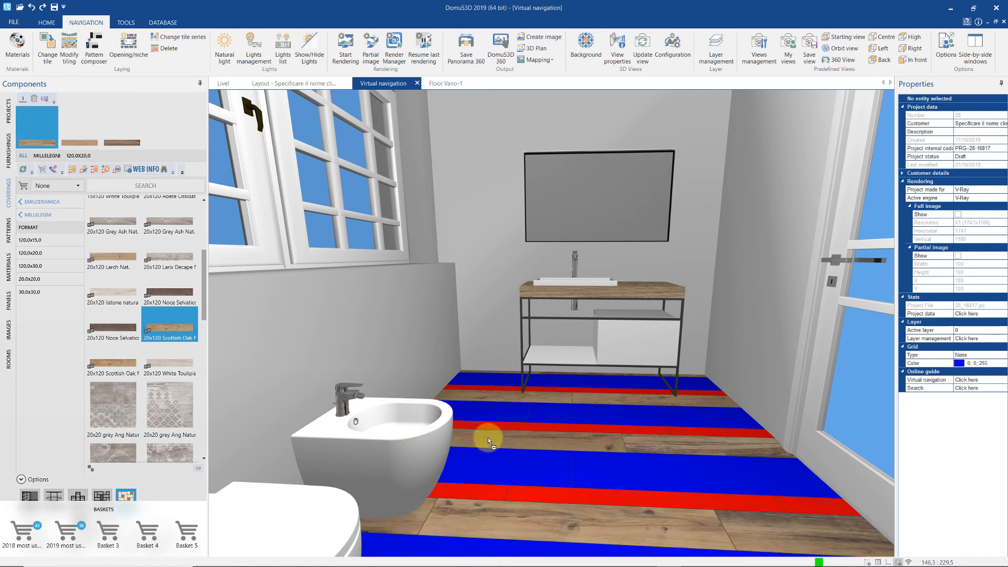
left_click_drag(109, 149, 500, 424)
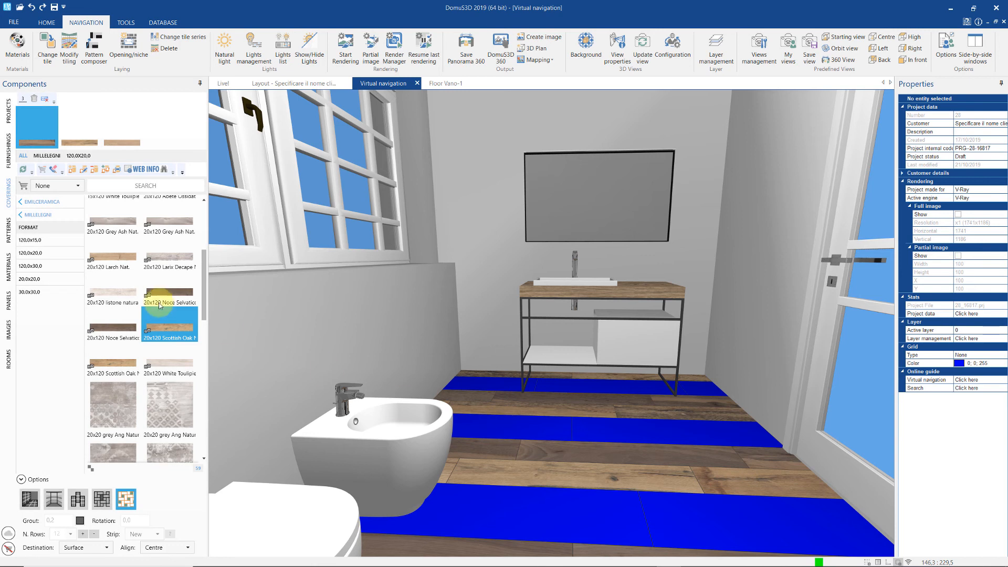
left_click(113, 291)
left_click_drag(459, 419, 477, 421)
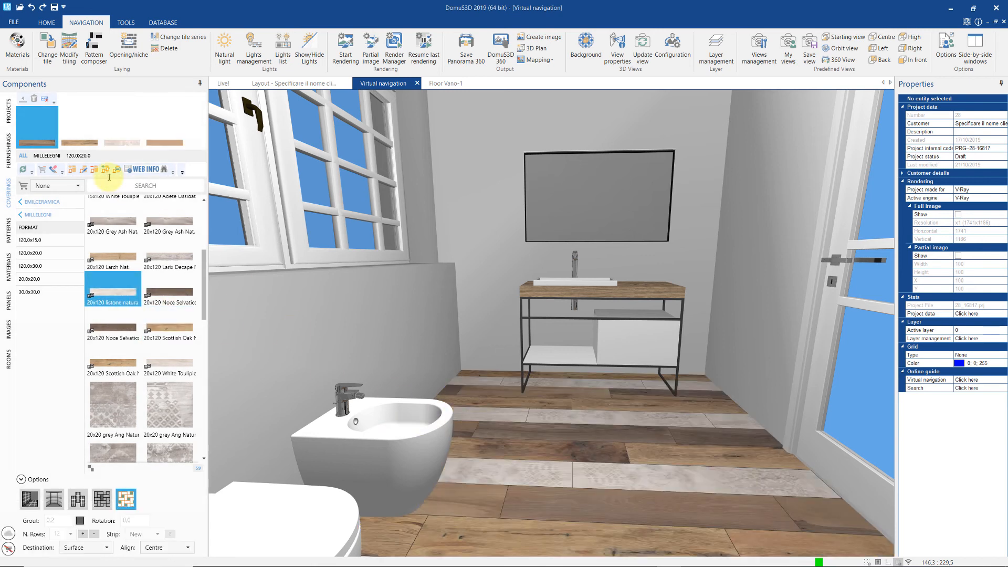
left_click_drag(64, 143, 497, 417)
left_click_drag(103, 142, 546, 512)
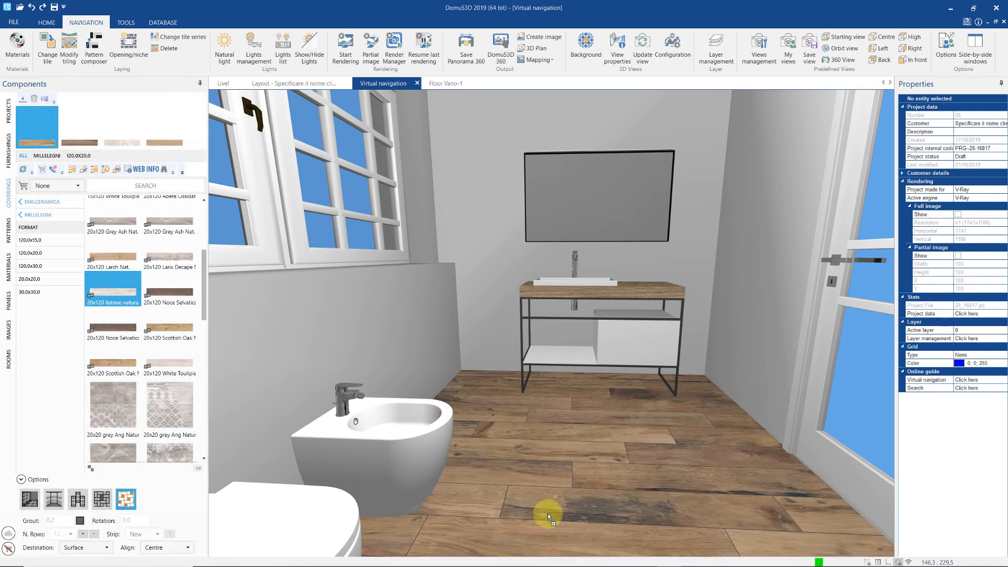
left_click(9, 232)
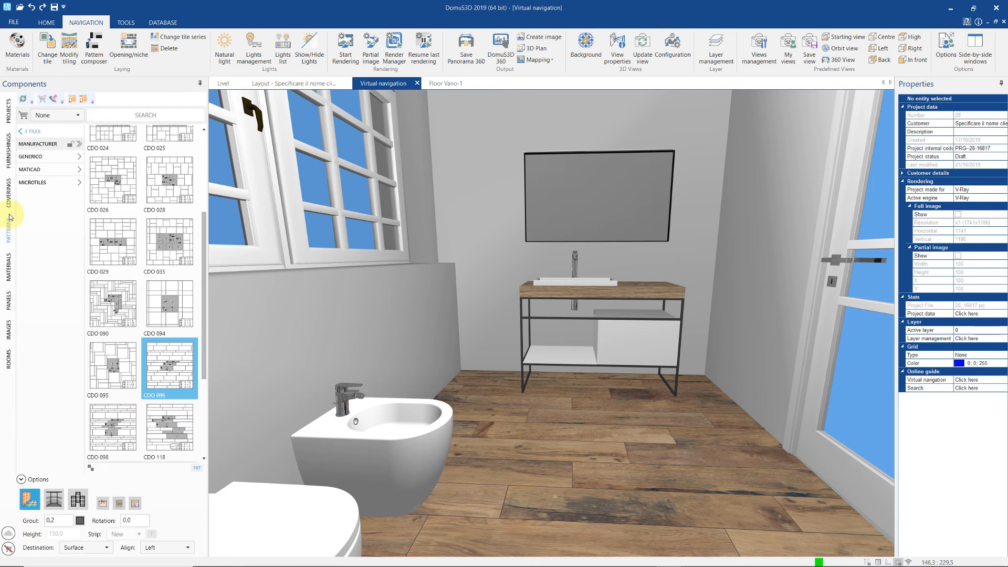
- Filter patterns to single-tile ones and apply the hexagonal TRAPEZOID_09 pattern to the floor
left_click(30, 132)
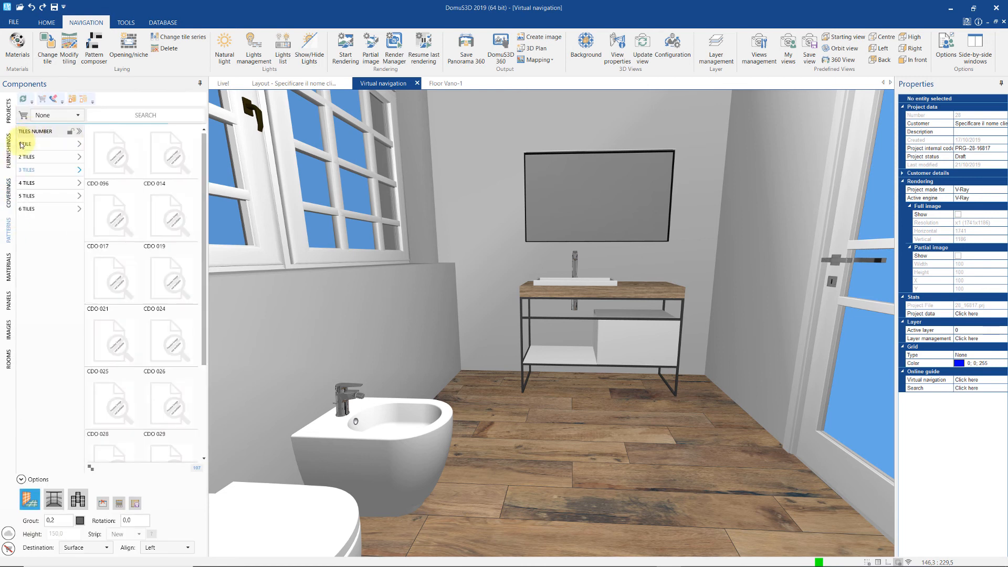
left_click(22, 145)
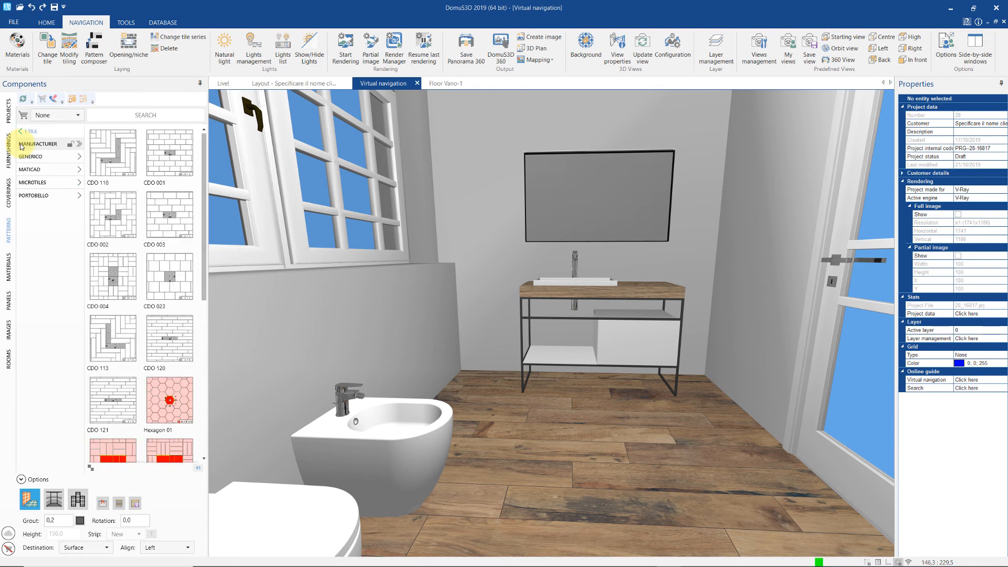
left_click_drag(204, 219, 228, 398)
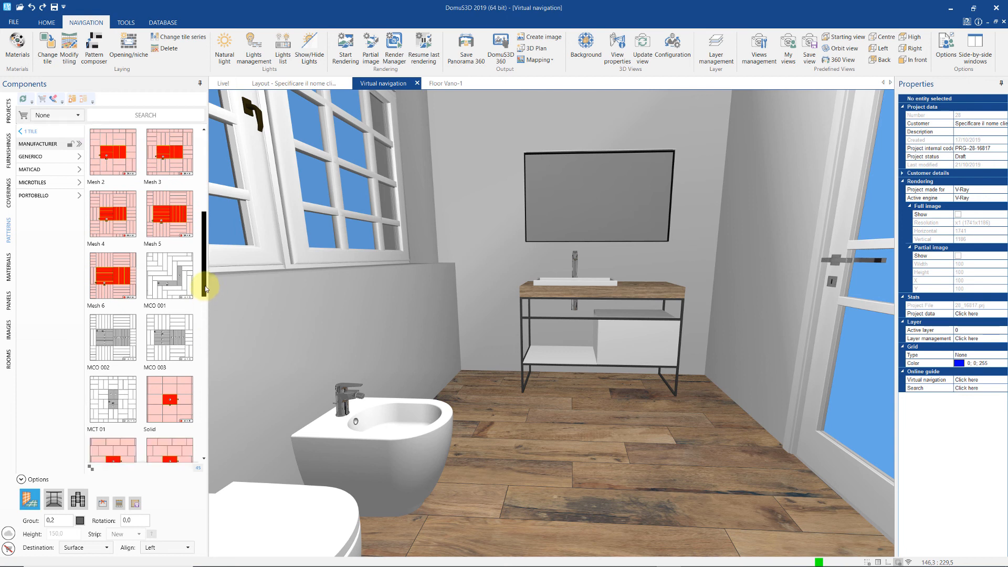
left_click_drag(205, 282, 206, 454)
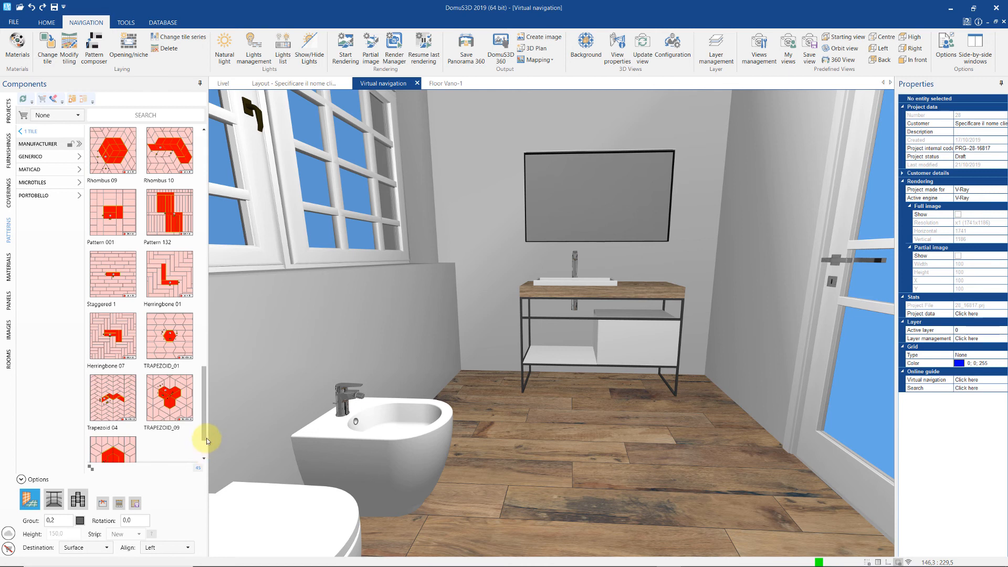
mouse_move(178, 405)
left_click_drag(179, 404, 516, 493)
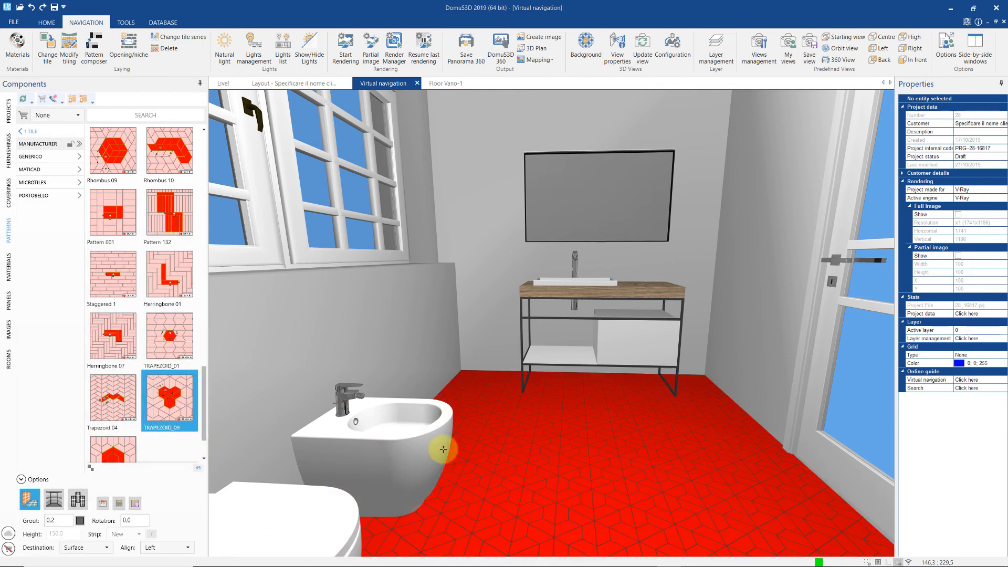
- Search coverings for 'trapez' and lay CROSSROAD WOOD tiles on the floor
left_click(8, 193)
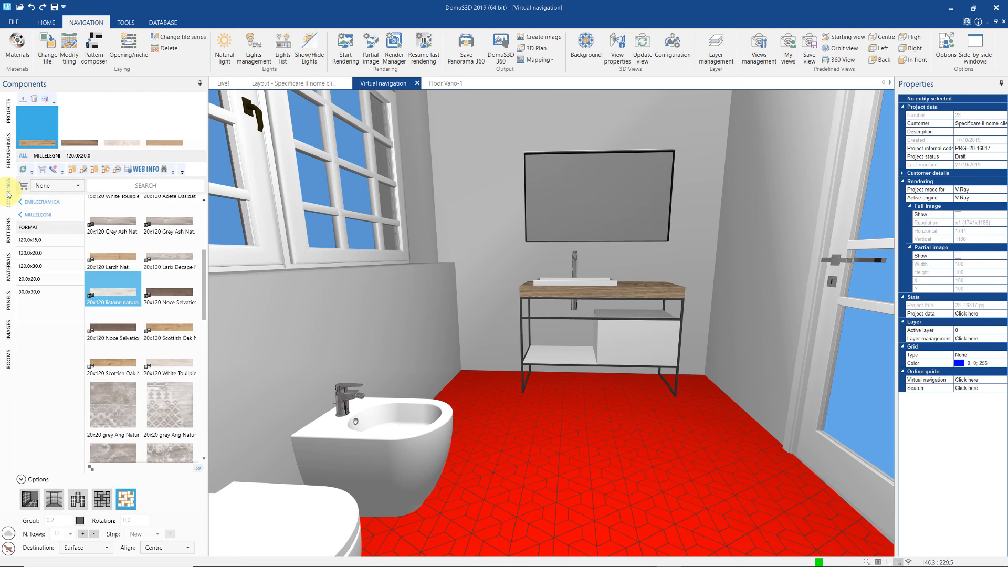
left_click(99, 183)
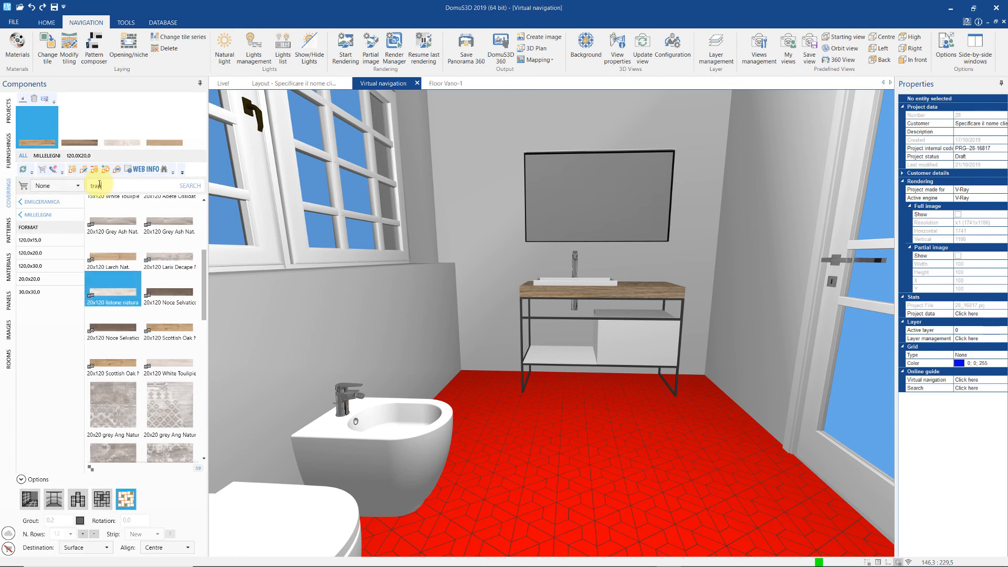
type("trapez")
key("Return")
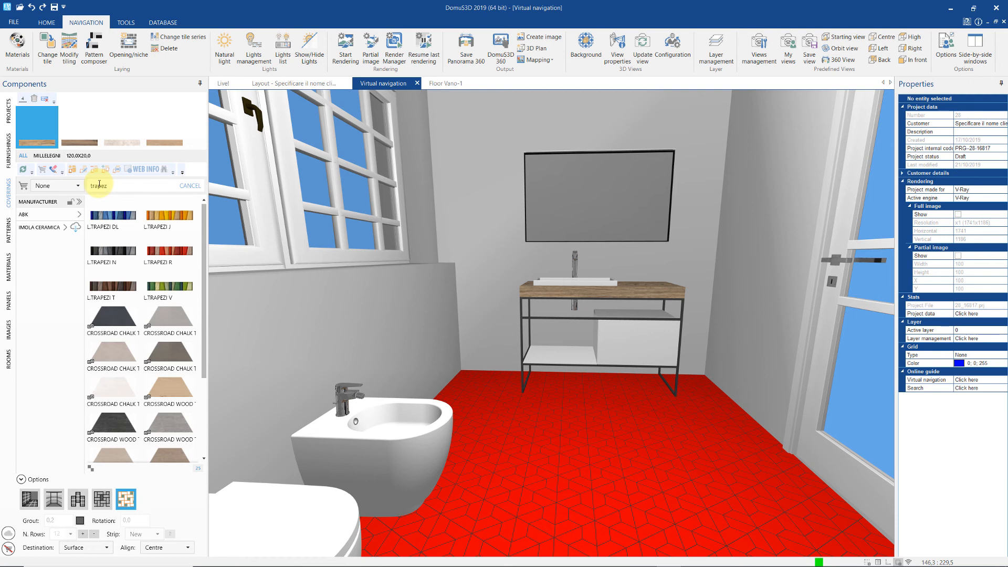
left_click_drag(169, 391, 511, 475)
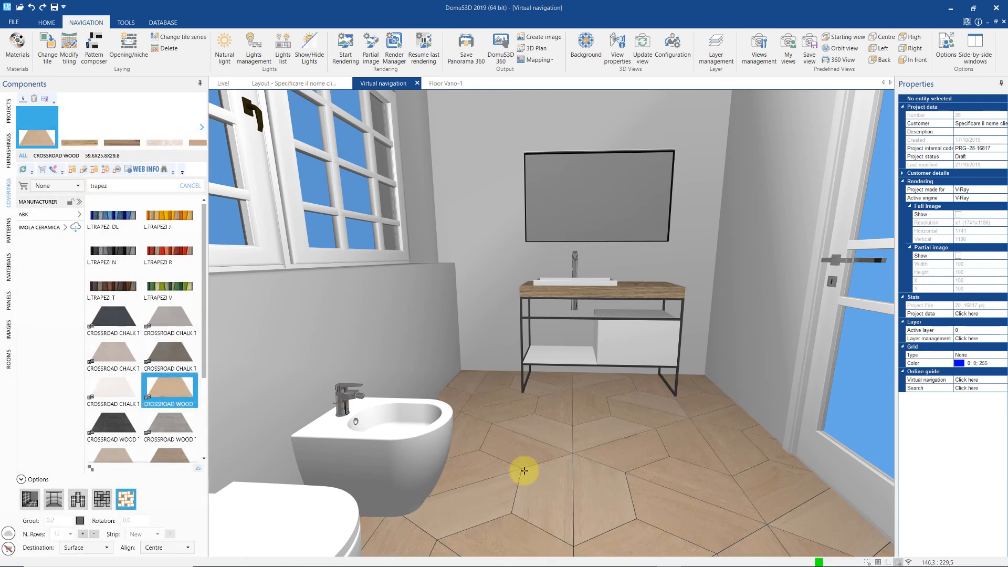
mouse_move(582, 384)
middle_mouse_down()
mouse_move(581, 375)
mouse_move(587, 387)
middle_mouse_up()
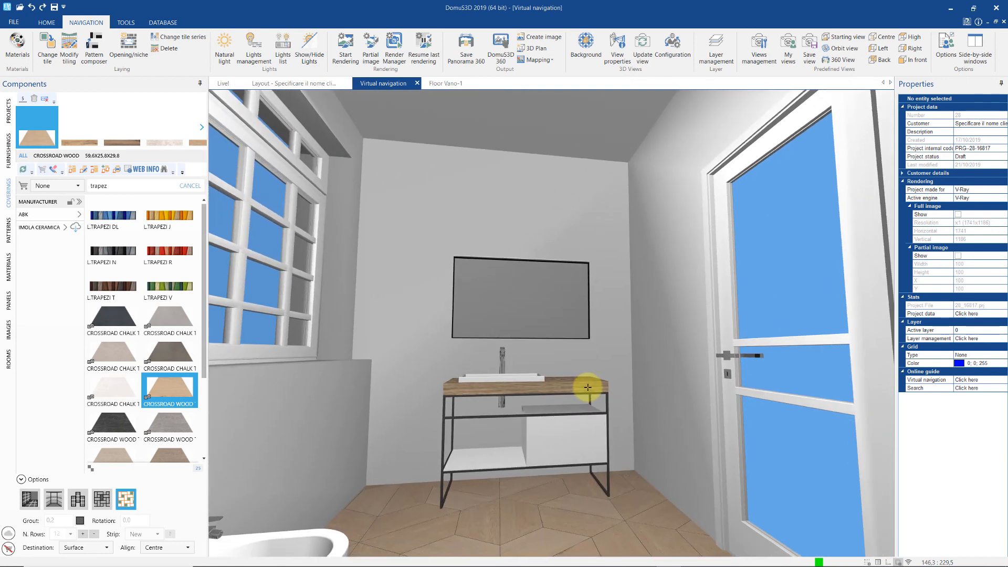
left_click(191, 186)
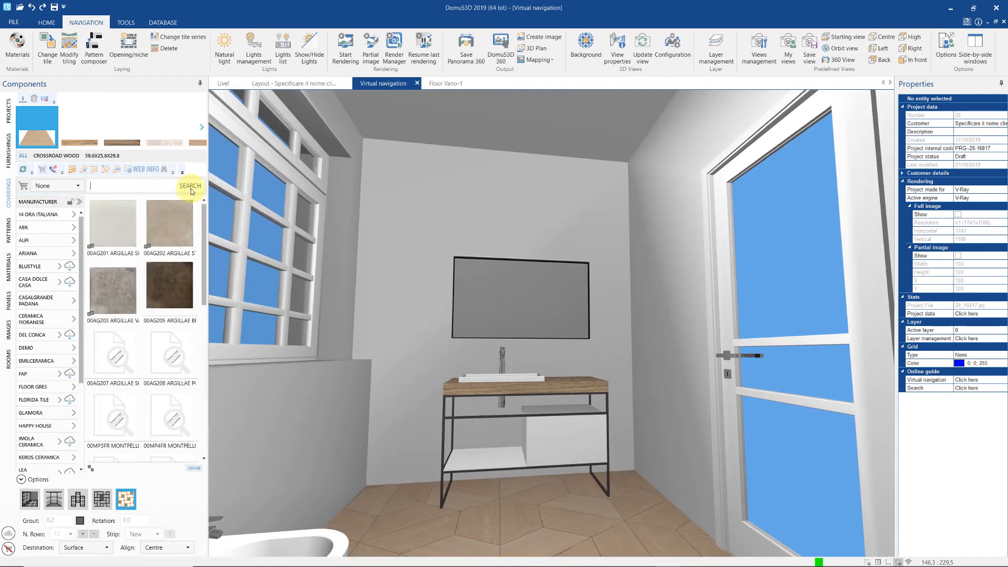
- Try grey 00AG207 tiles on the back wall, then delete that tiling
left_click(31, 502)
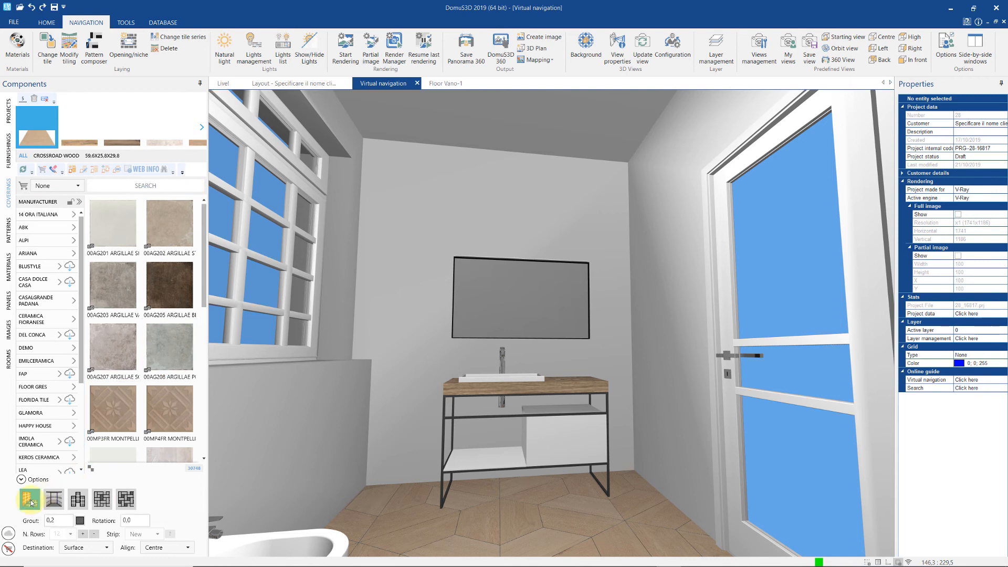
left_click_drag(103, 360, 402, 337)
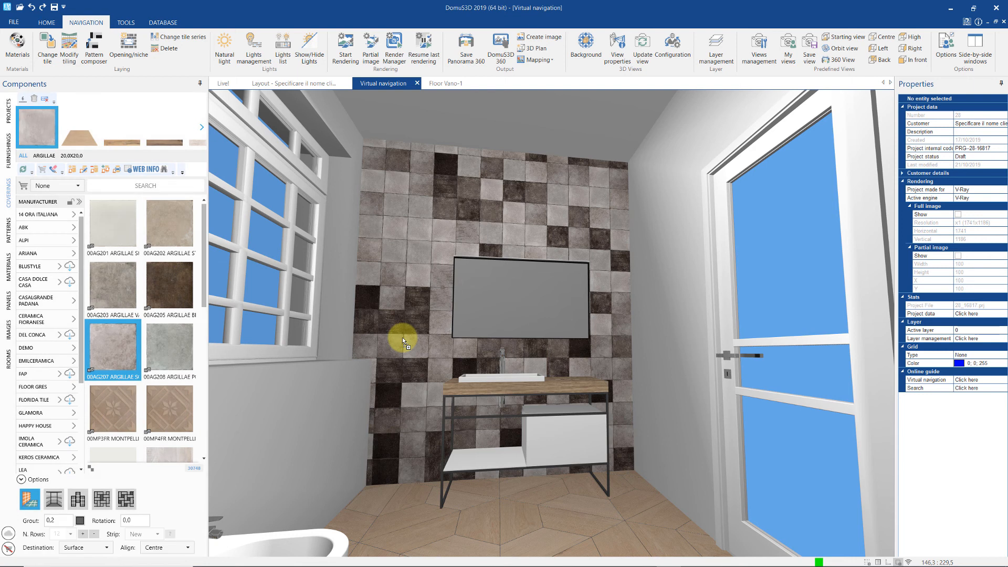
right_click(402, 337)
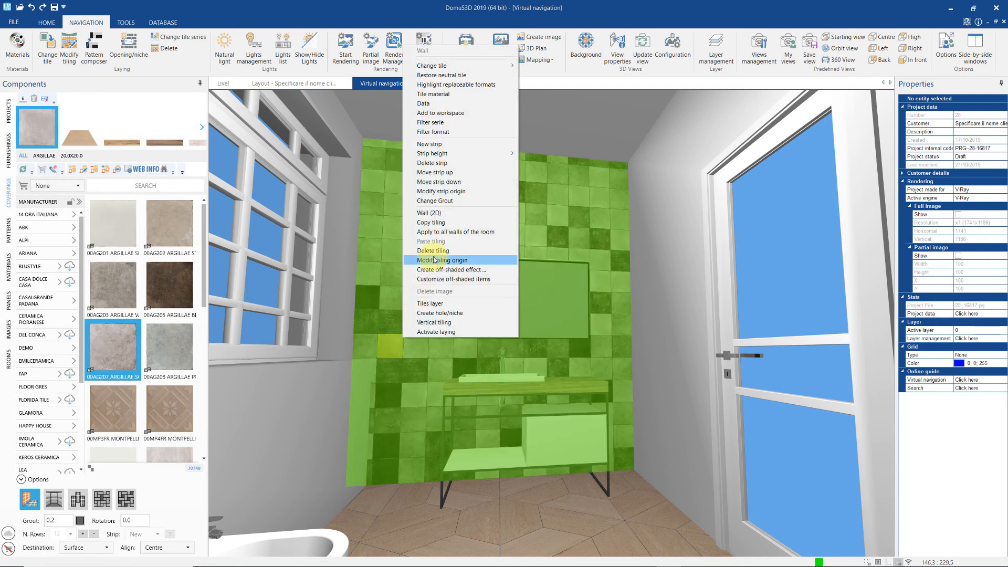
left_click(434, 251)
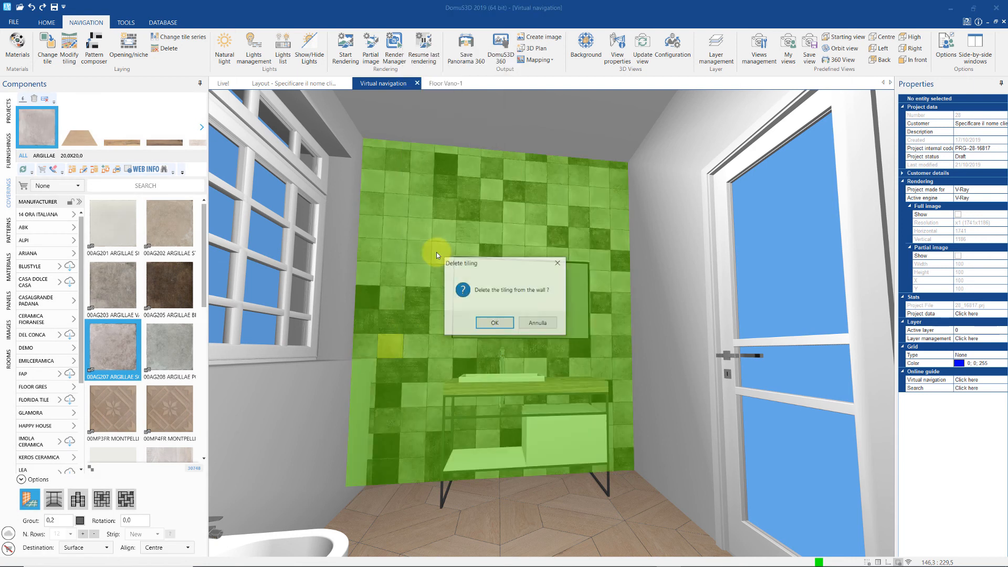
left_click(495, 323)
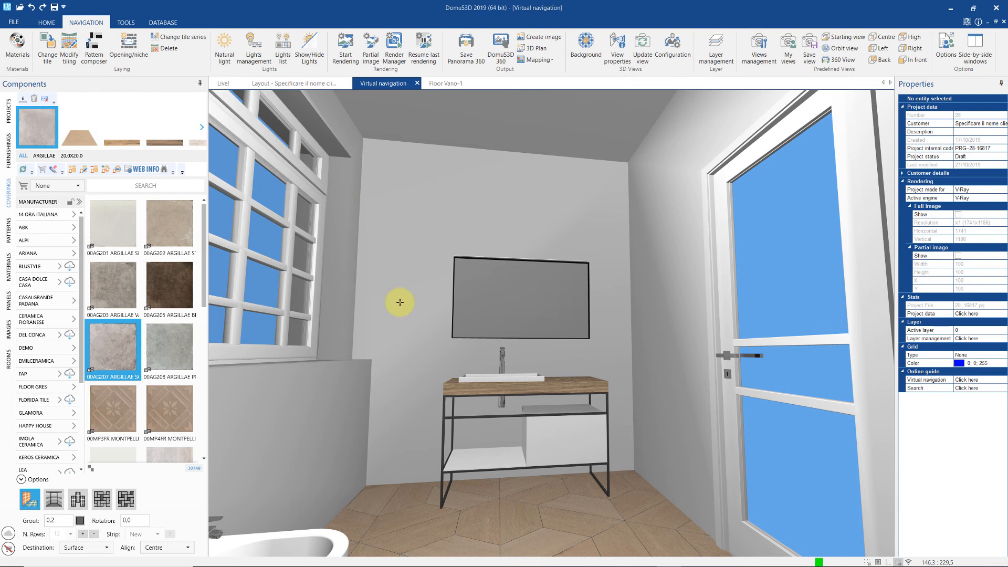
- From the 2019 most used basket, strip-tile the lower back wall with LD 10 / Bianco
left_click(72, 187)
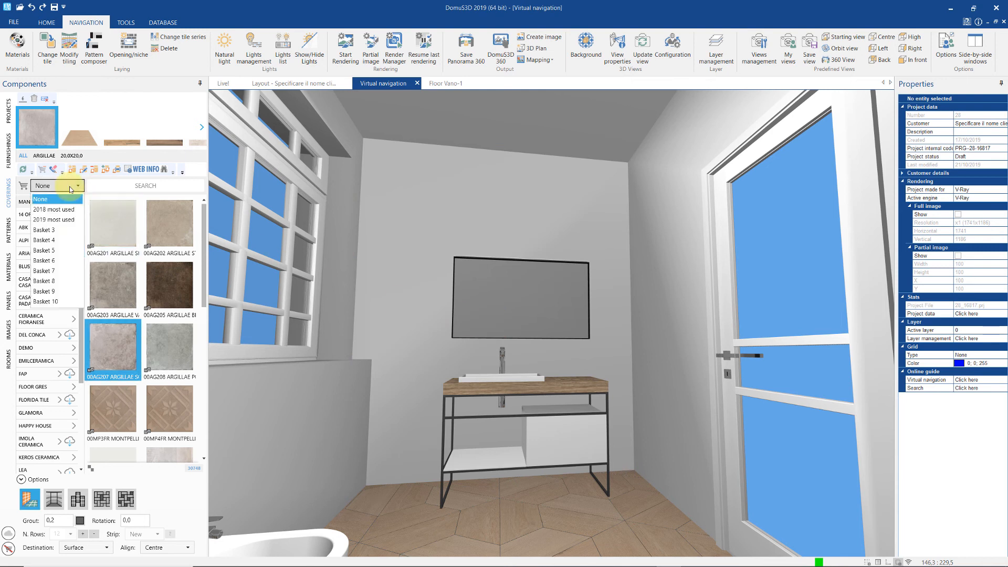
left_click(68, 220)
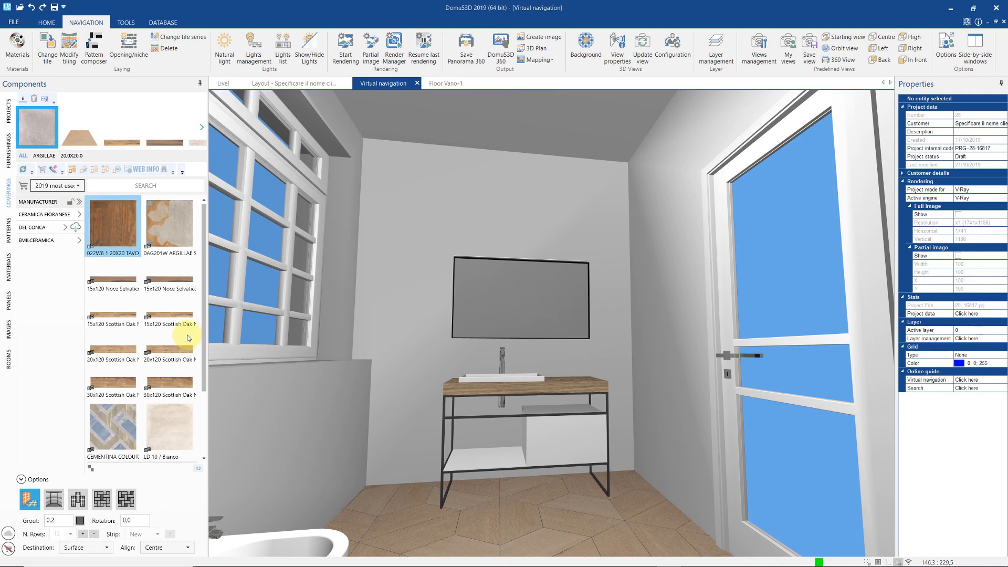
scroll(183, 347, "down", 1)
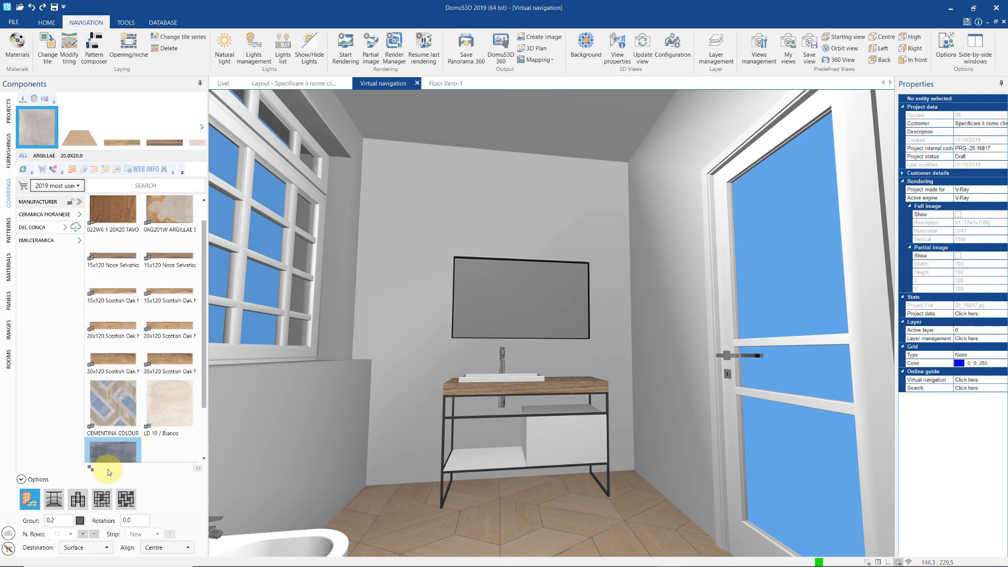
left_click(53, 503)
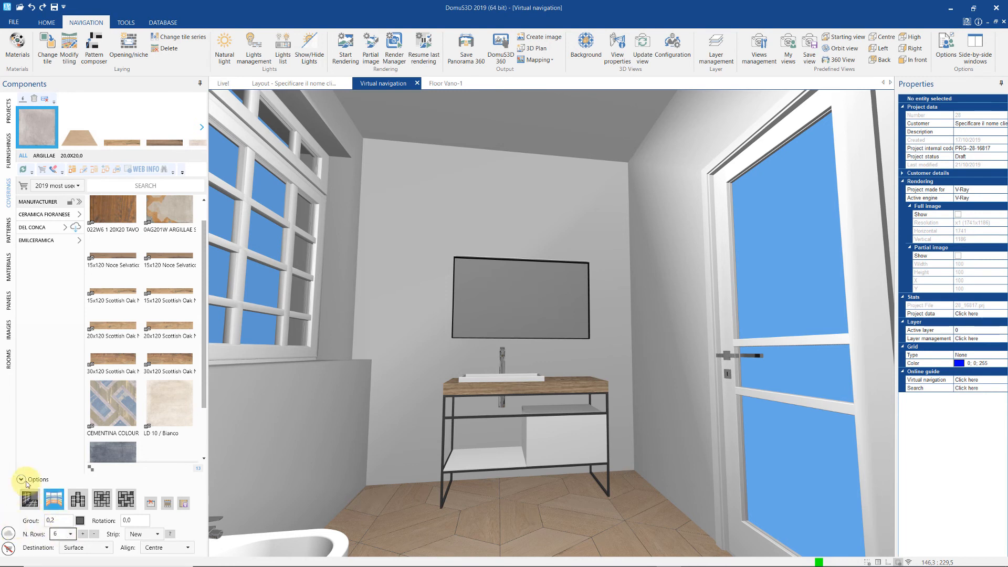
left_click_drag(175, 405, 398, 355)
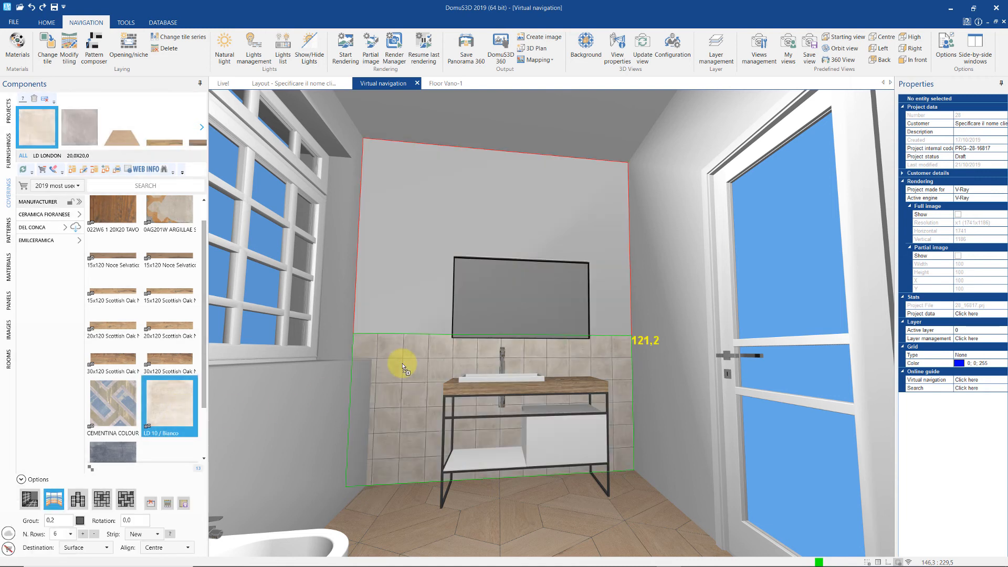
- Add an LD 2 / Ciano blue band at 121,2–161,6 with LD 10 / Bianco above it
left_click(56, 534)
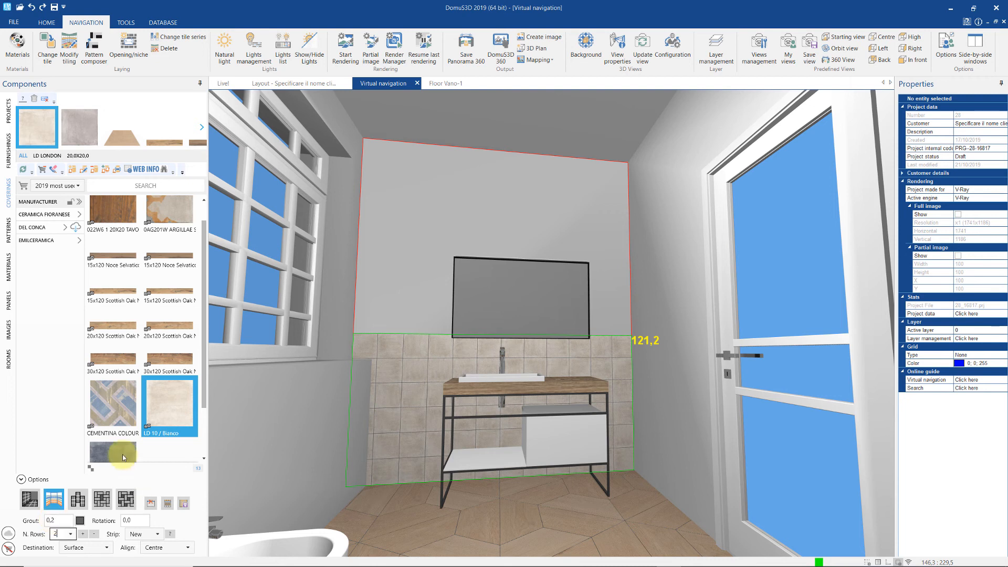
left_click_drag(122, 454, 395, 321)
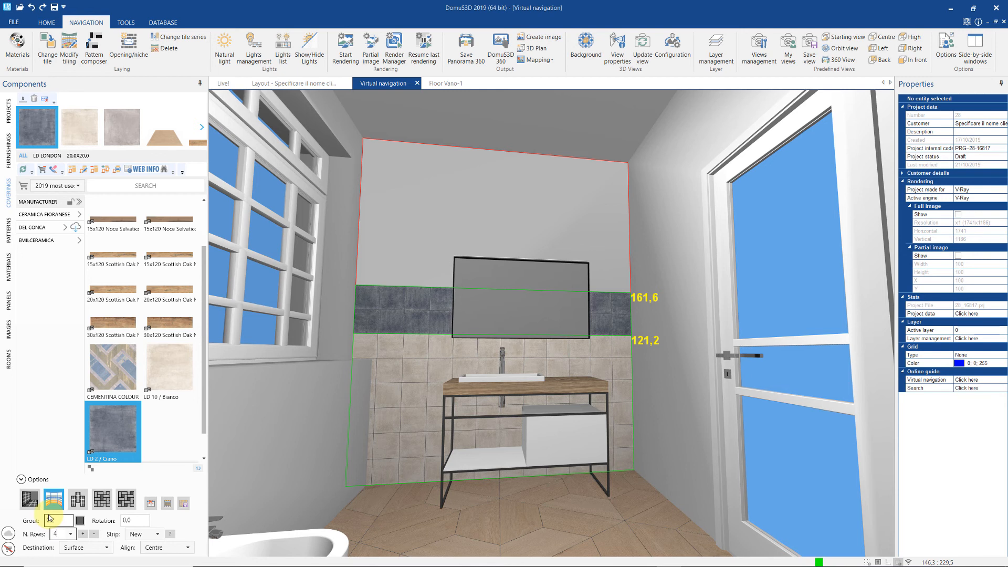
left_click_drag(153, 353, 403, 258)
right_click(411, 311)
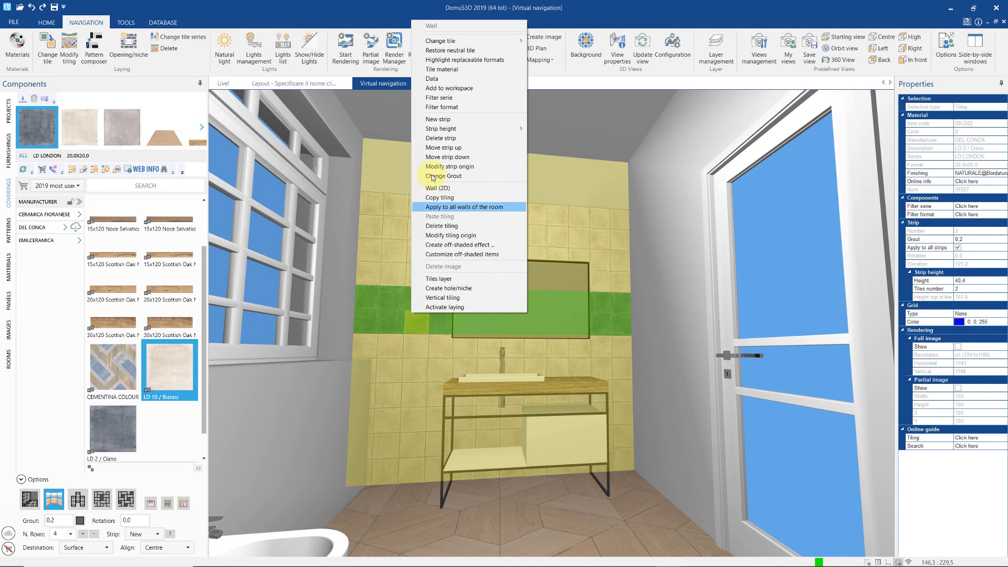
- Move the blue band to the wall bottom and back up to mid-wall
left_click(438, 157)
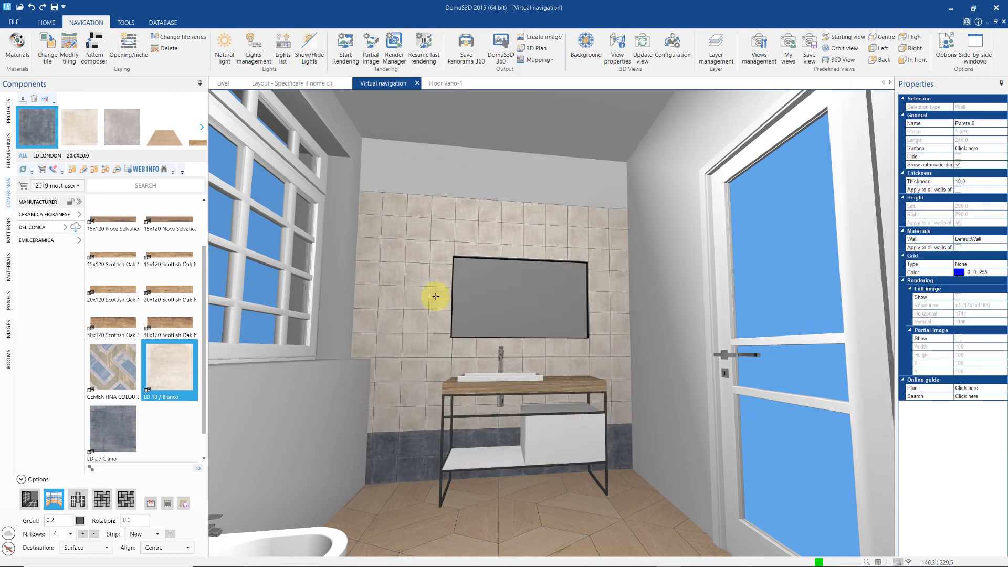
right_click(415, 458)
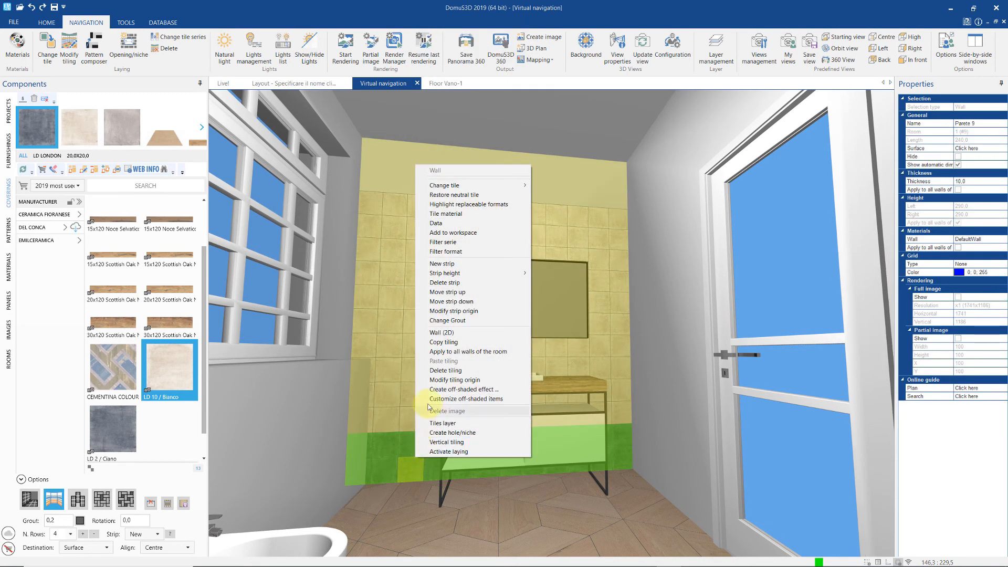
left_click(457, 291)
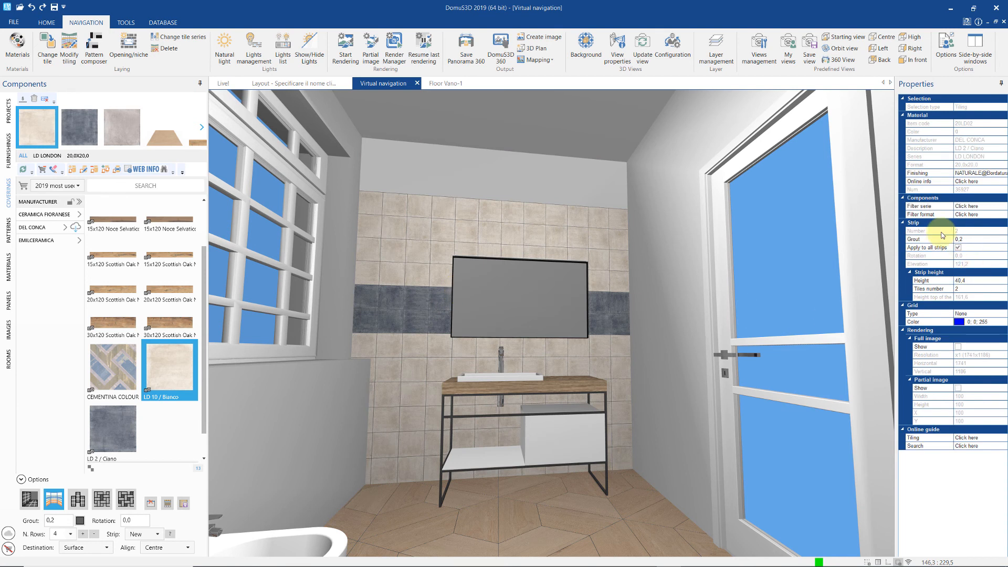
- Adjust the blue band's strip height, trying 45, and set its Tiles number to 1
left_click(972, 240)
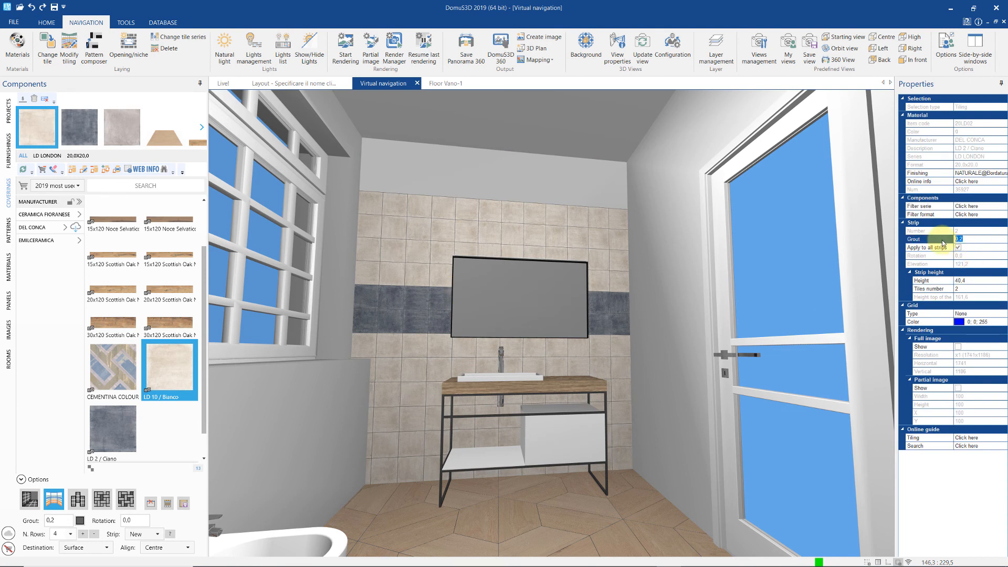
left_click(964, 289)
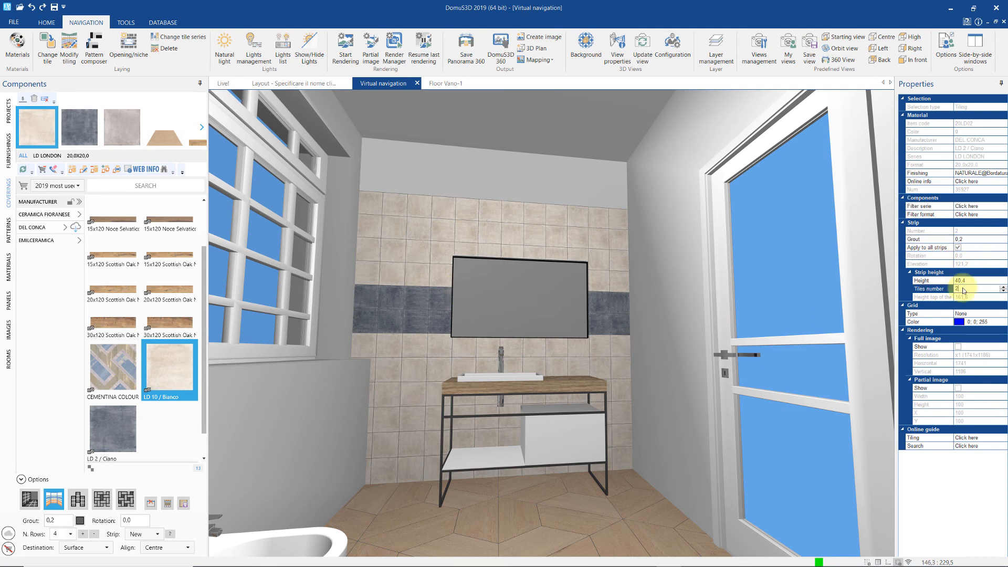
left_click(1001, 286)
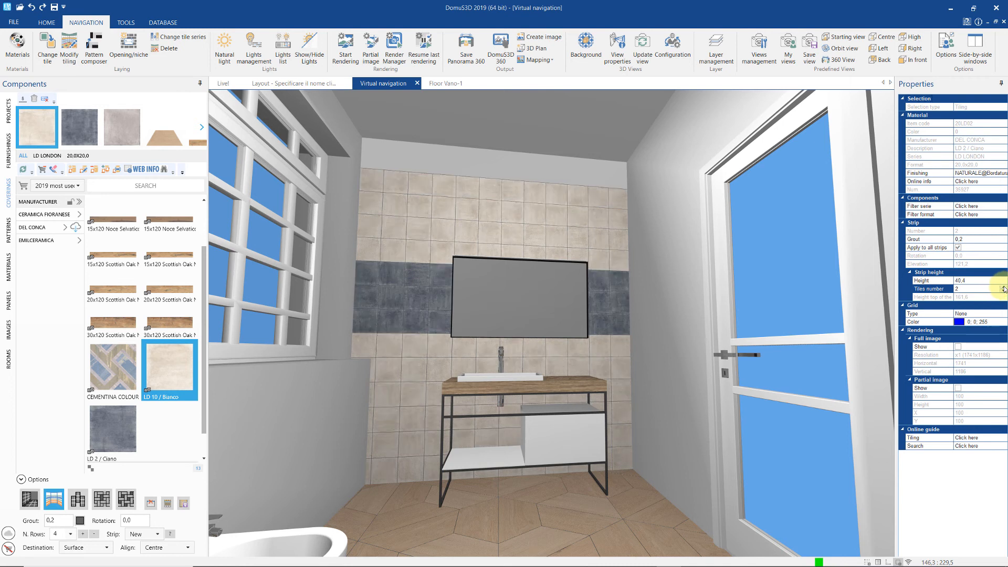
left_click(1002, 286)
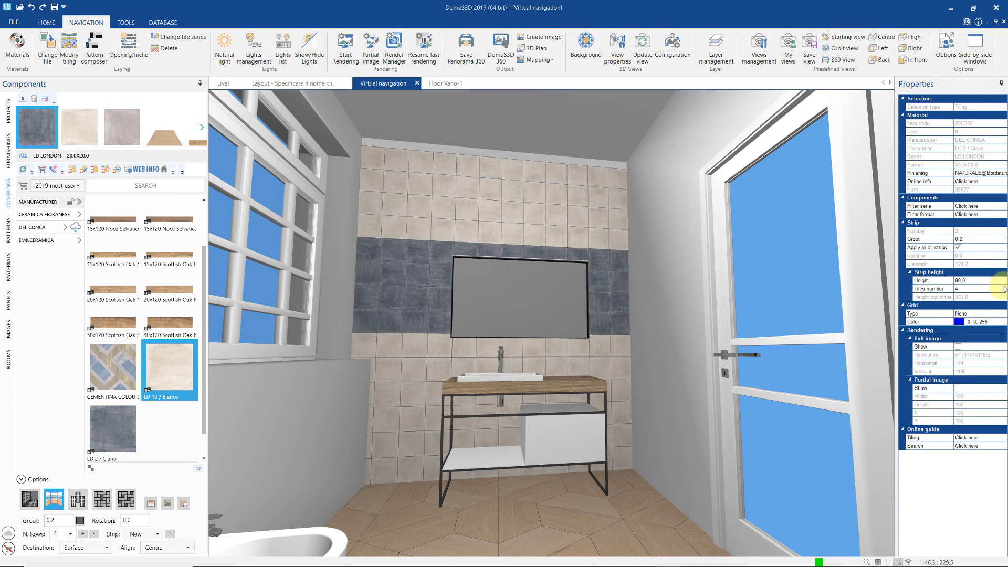
left_click(964, 282)
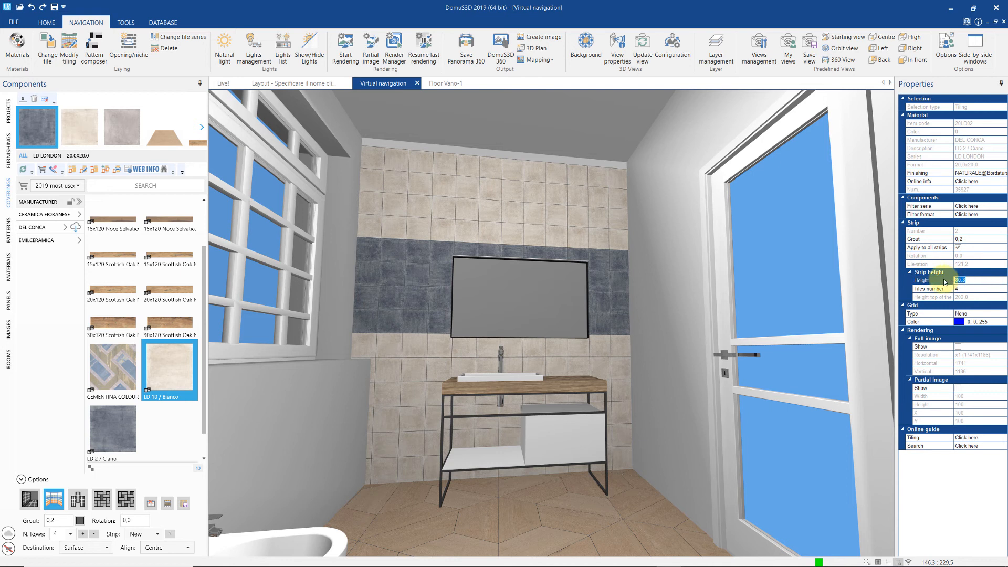
type("45")
key("Return")
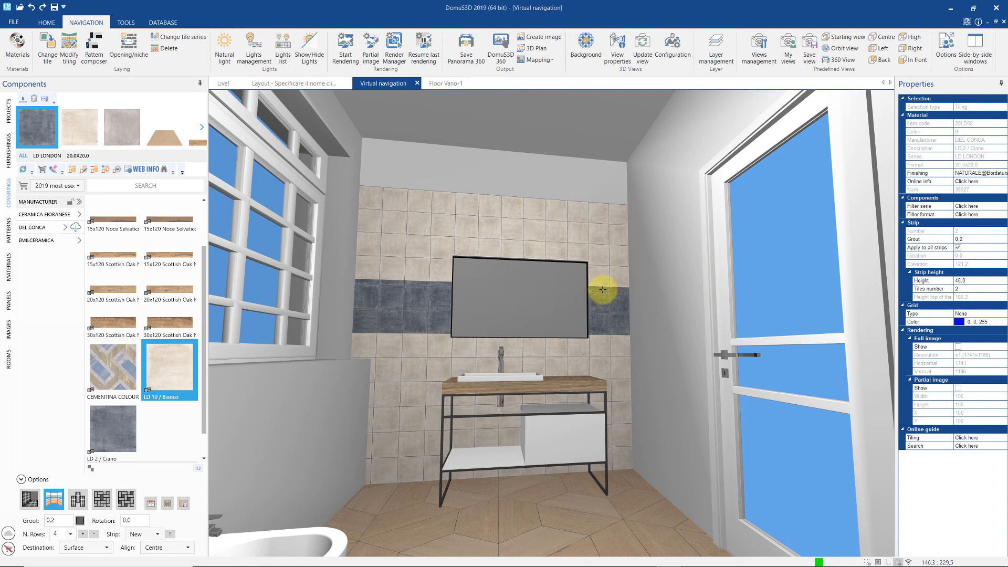
left_click(966, 288)
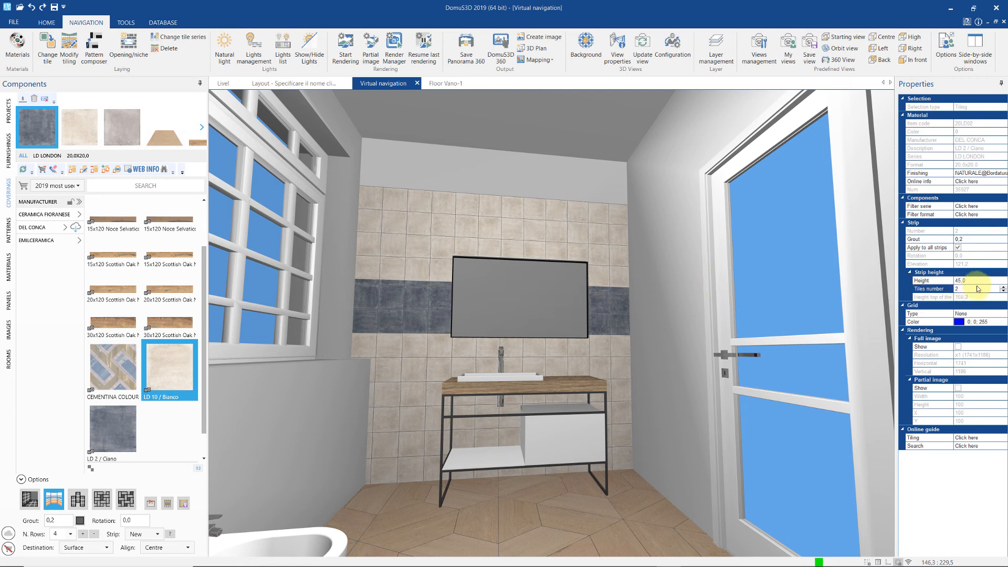
left_click(1003, 292)
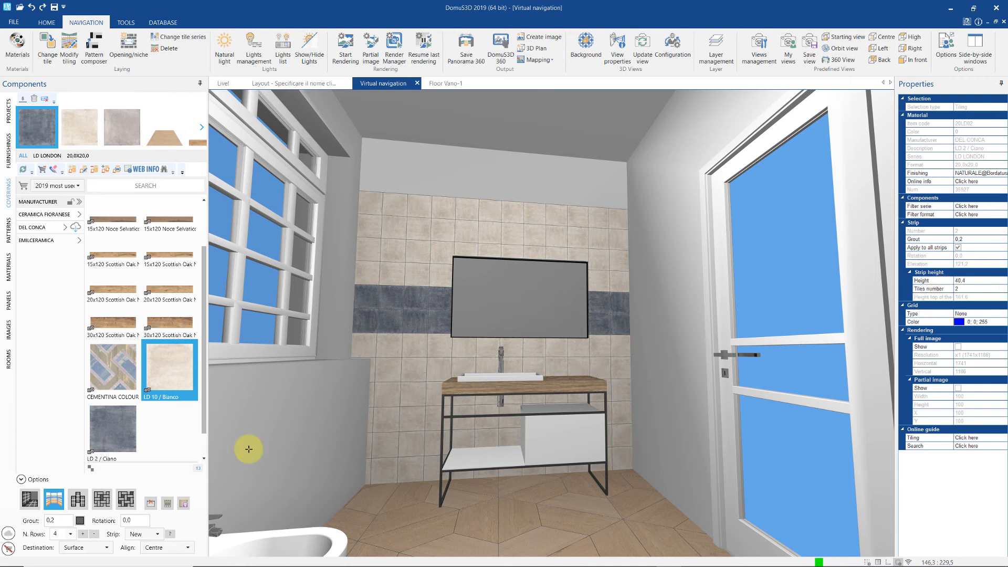
- Cover the lower wall with CEMENTINA COLOUR and swap three beige upper tiles for LD 2 / Ciano
left_click(125, 501)
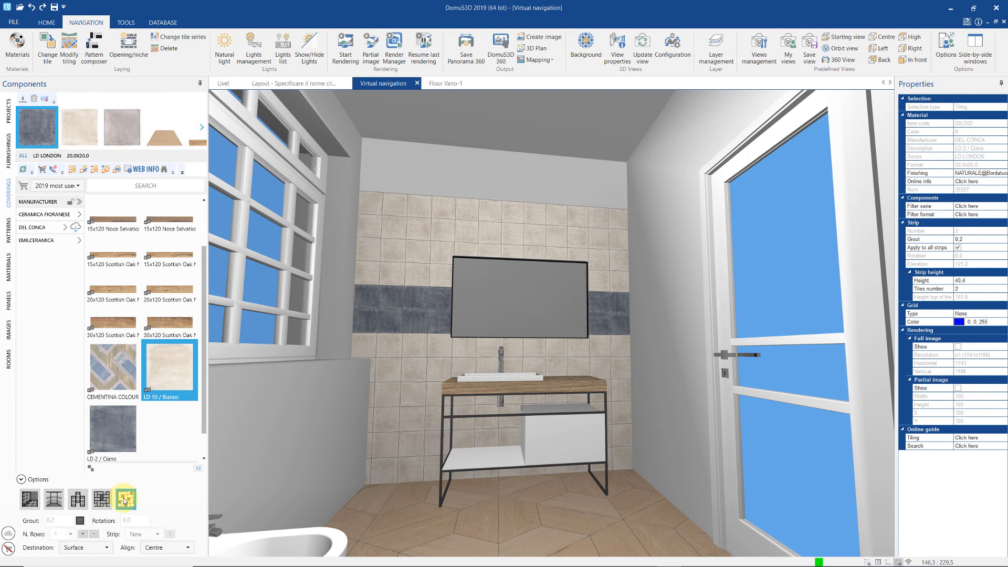
left_click_drag(117, 377, 405, 406)
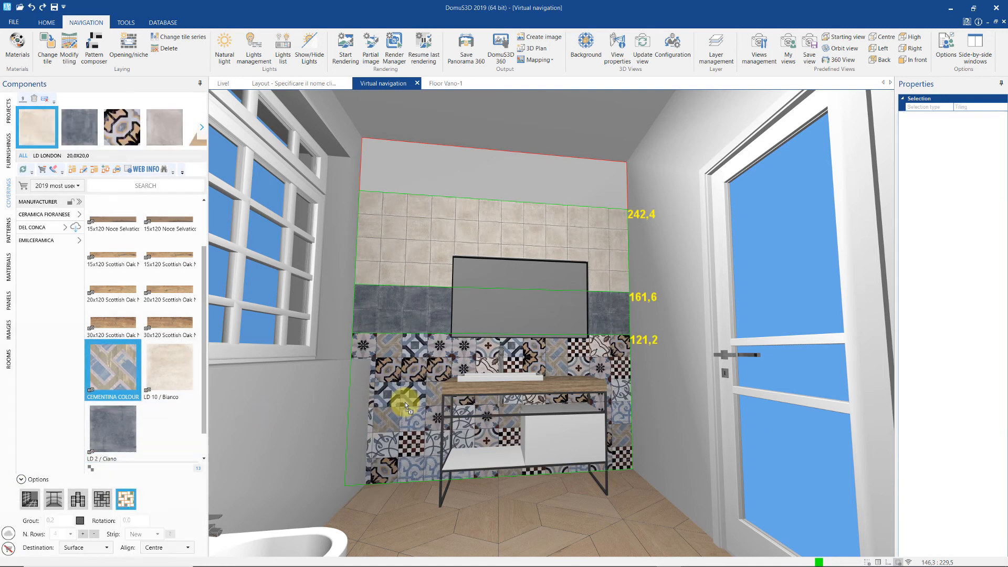
left_click(102, 502)
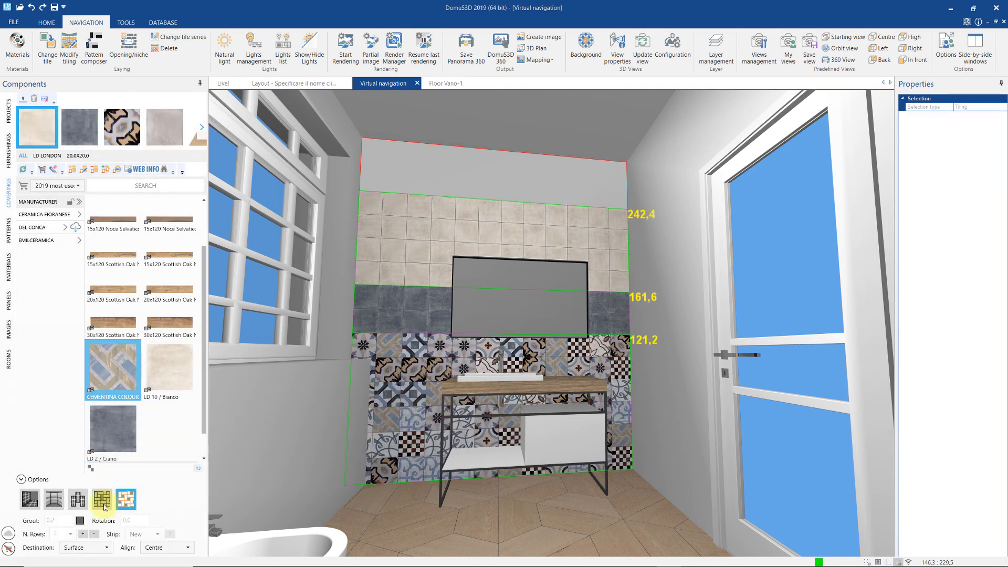
left_click_drag(113, 428, 370, 226)
left_click_drag(139, 419, 398, 250)
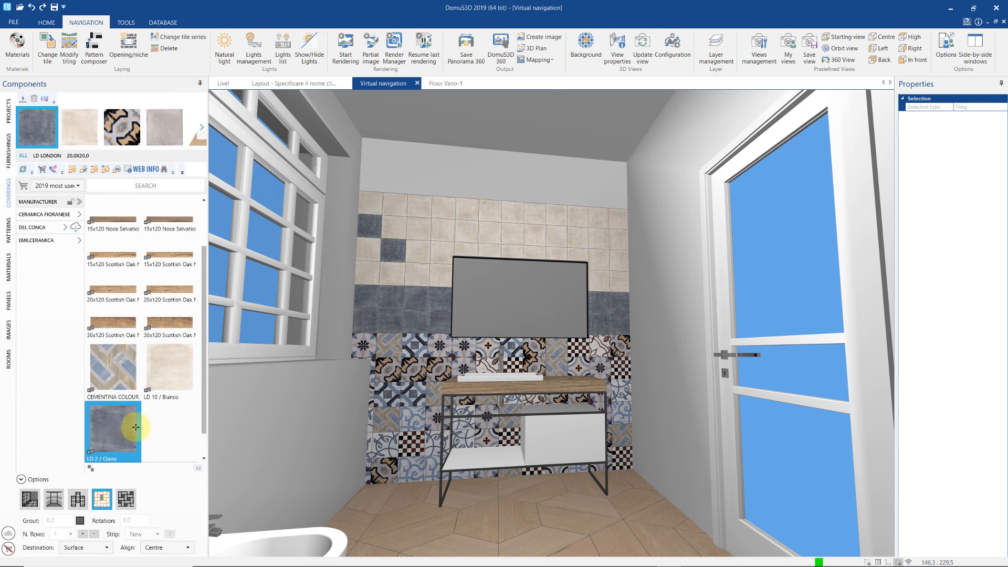
left_click_drag(134, 427, 415, 233)
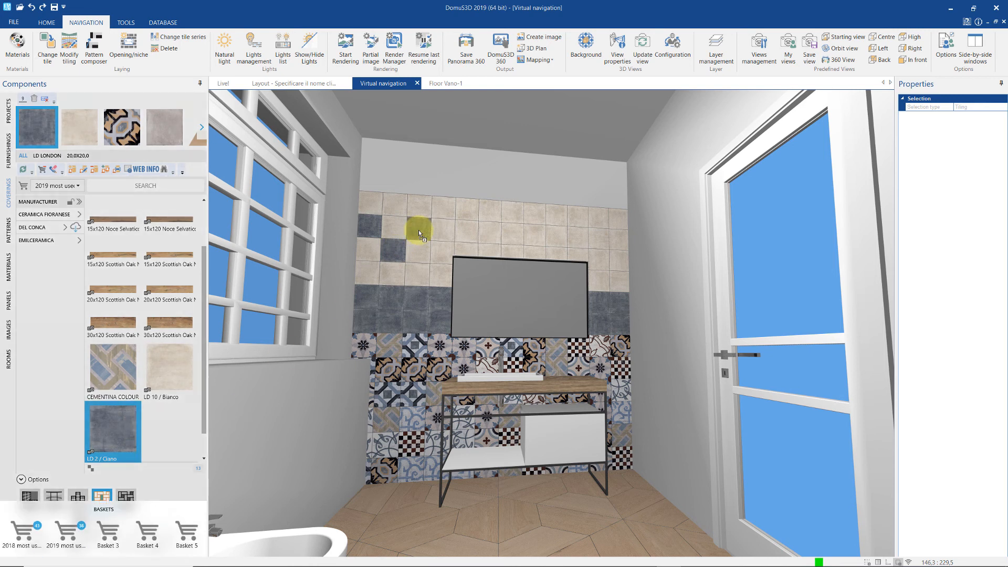
- Replace nine alternating beige upper-wall tiles with LD 2 / Ciano as single tiles
left_click(48, 48)
left_click(432, 254)
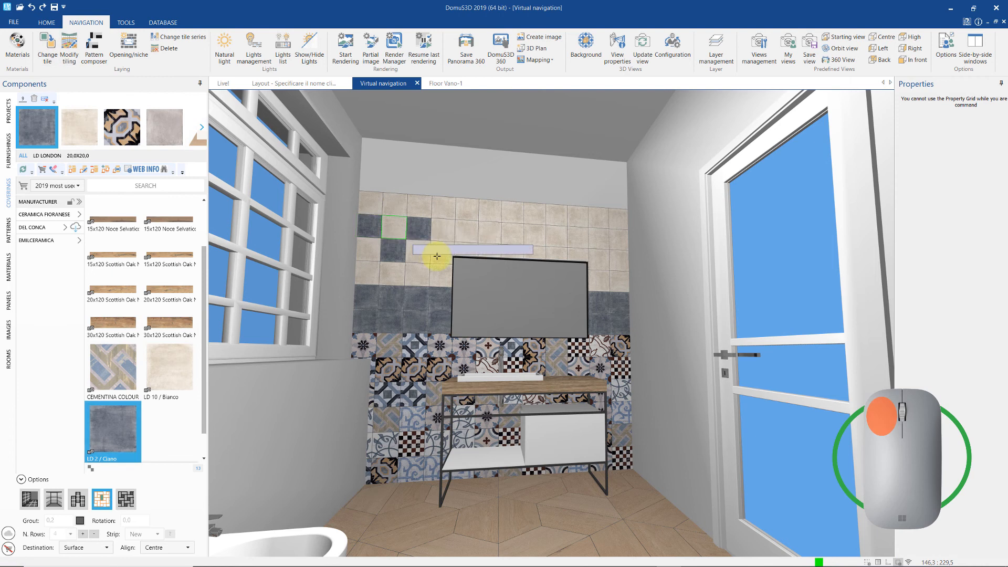
left_click(437, 256)
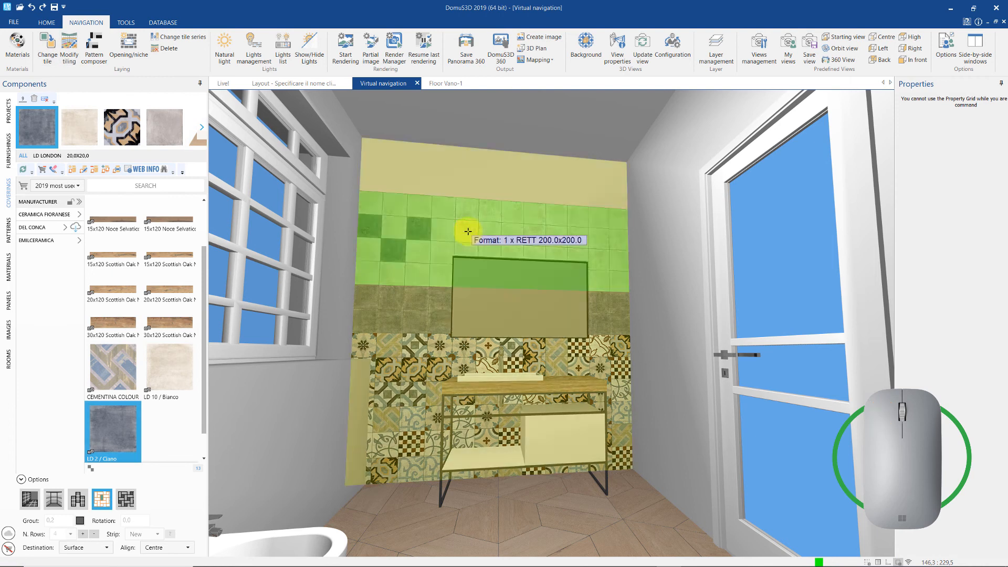
left_click(488, 251)
left_click(501, 251)
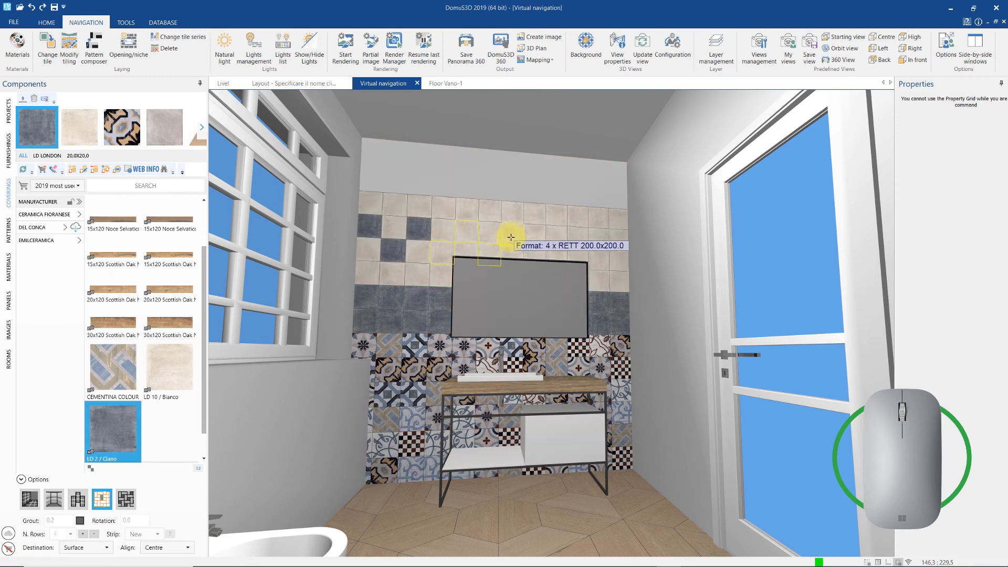
left_click(531, 251)
left_click(555, 242)
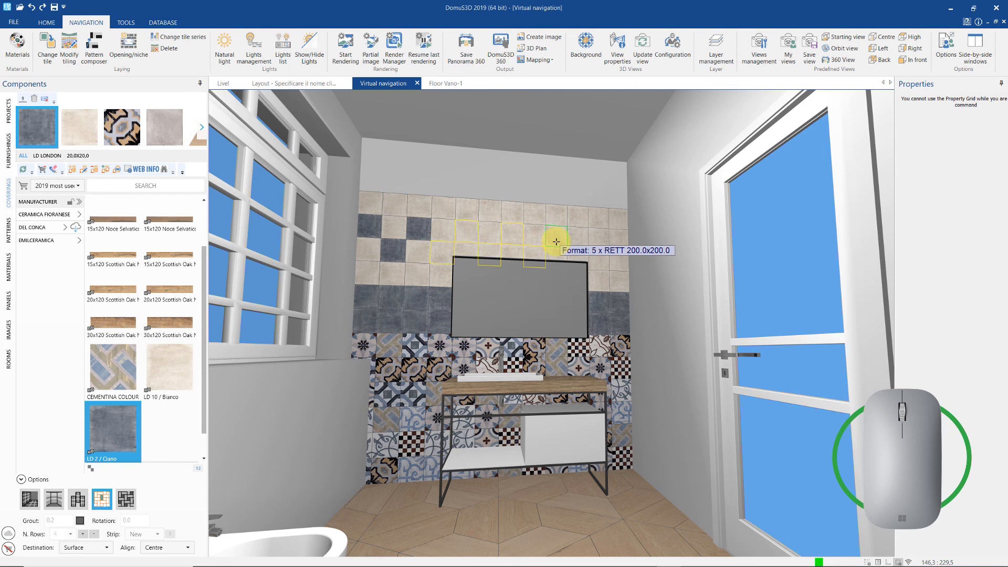
left_click(579, 259)
left_click(589, 241)
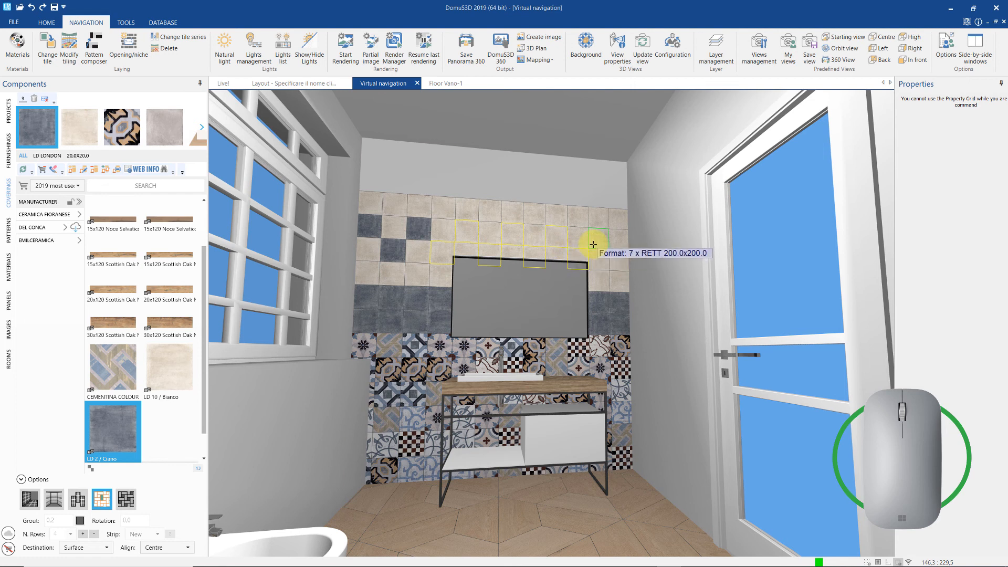
left_click(616, 257)
left_click(619, 259)
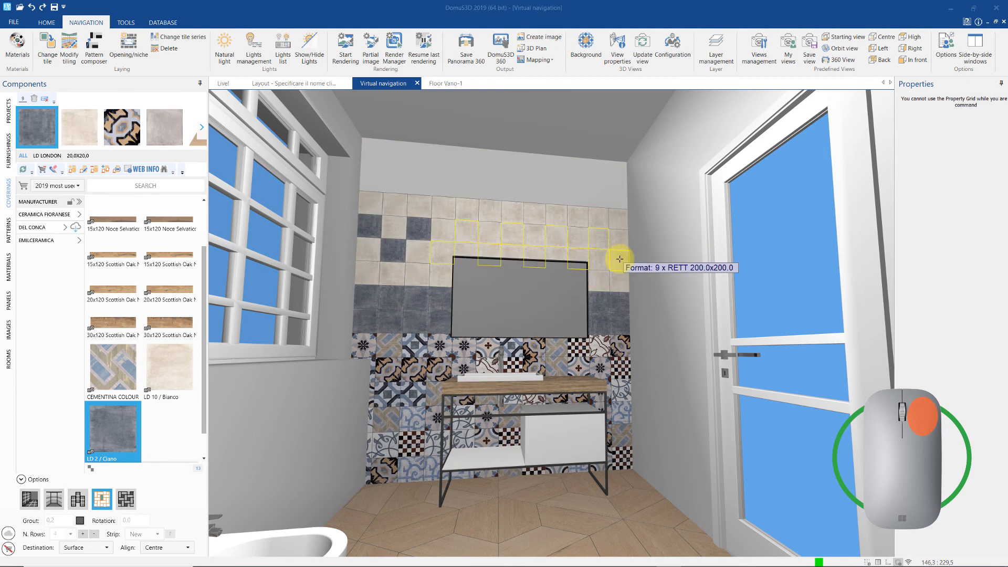
right_click(620, 259)
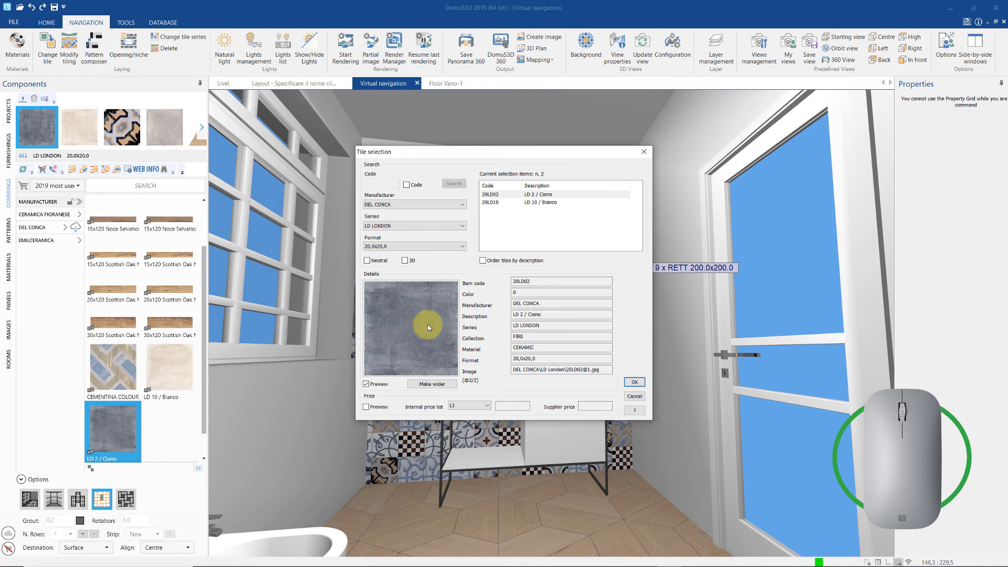
left_click(634, 383)
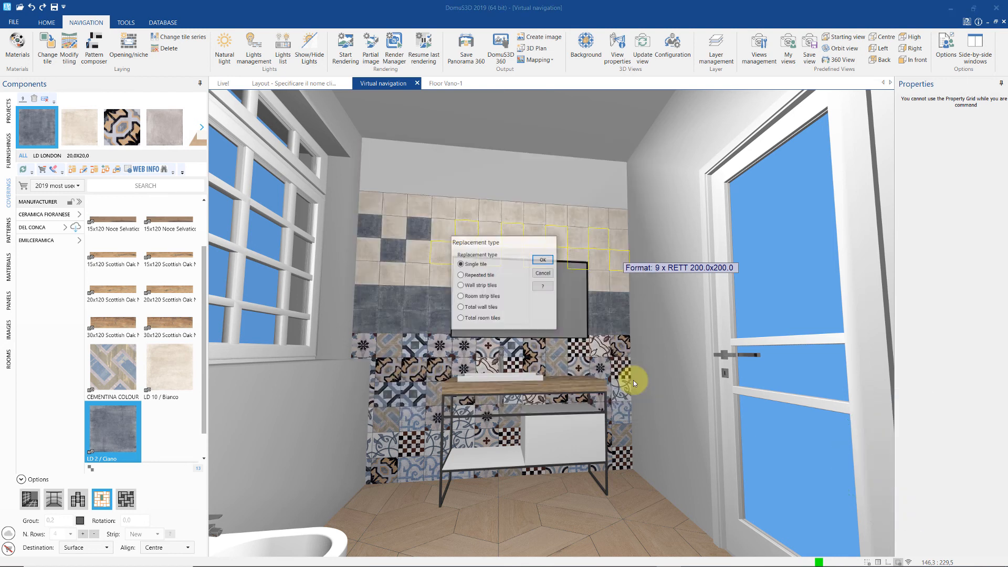
left_click(540, 260)
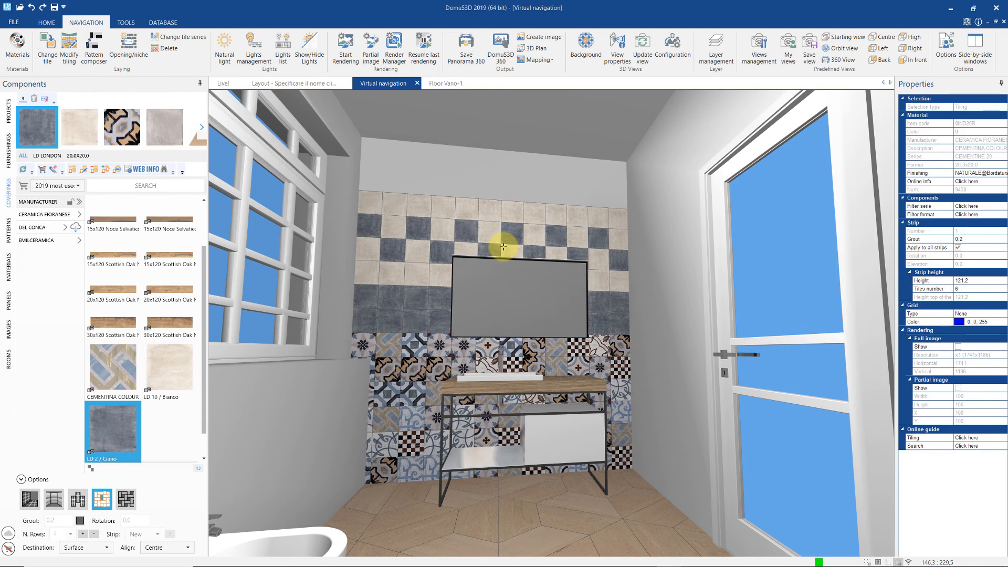
- Copy the back wall's tiling
right_click(415, 358)
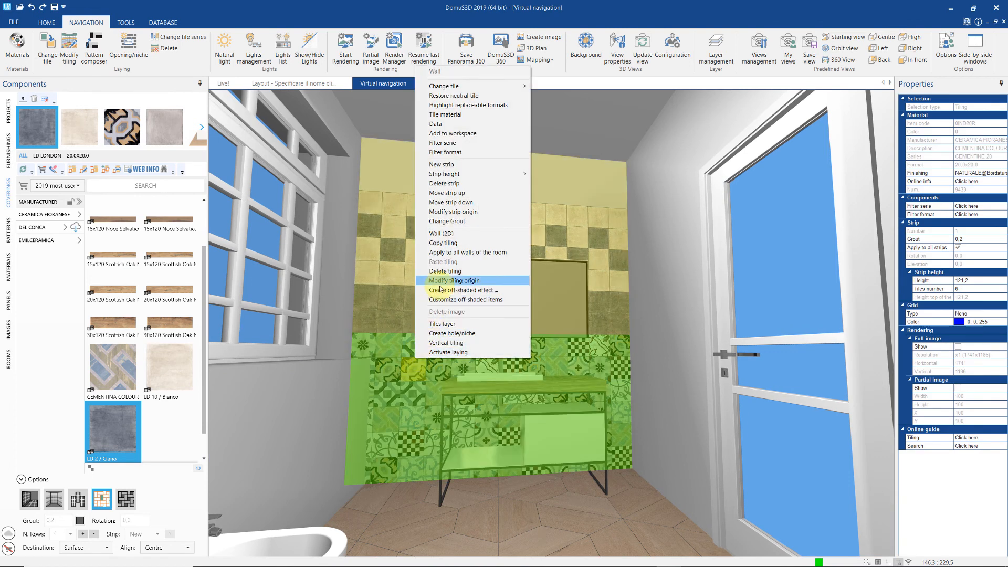
left_click(447, 244)
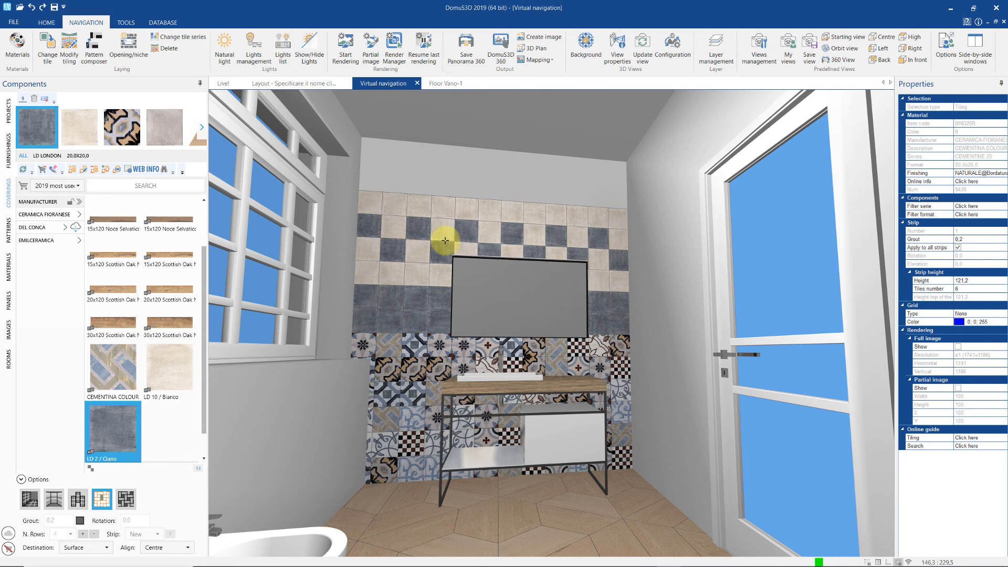
right_click(348, 255)
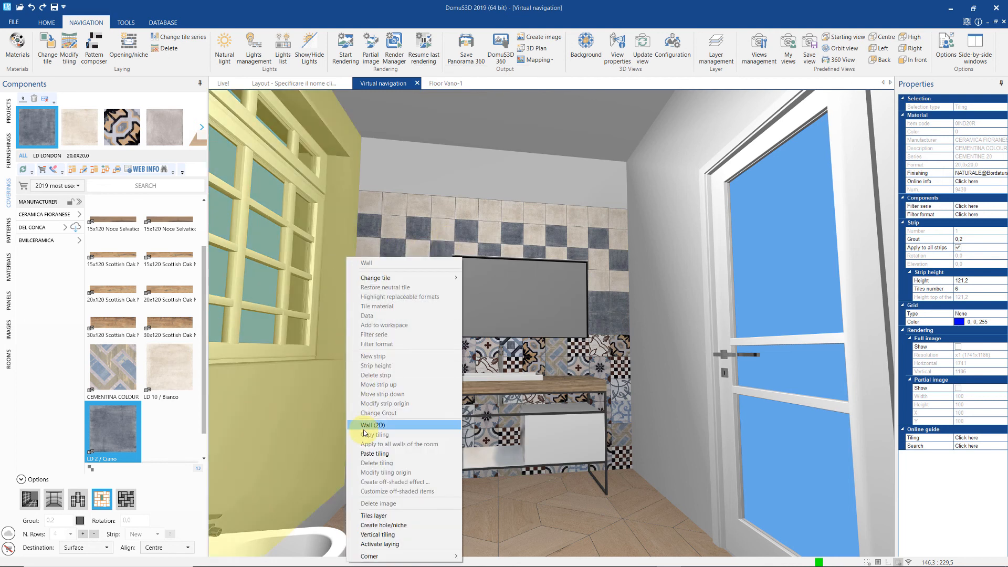
- Paste the copied tiling onto the left and right side walls
left_click(370, 453)
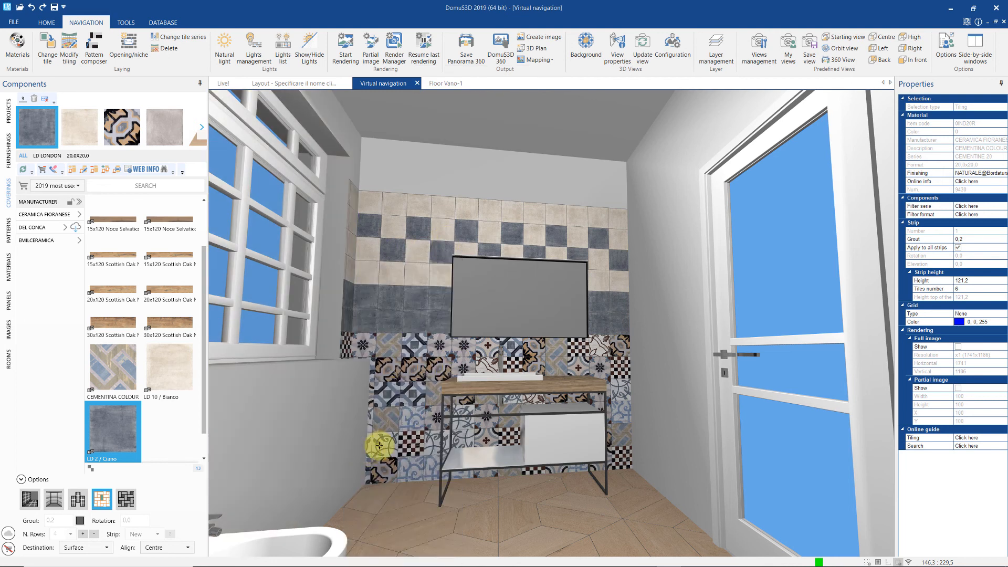
right_click(672, 325)
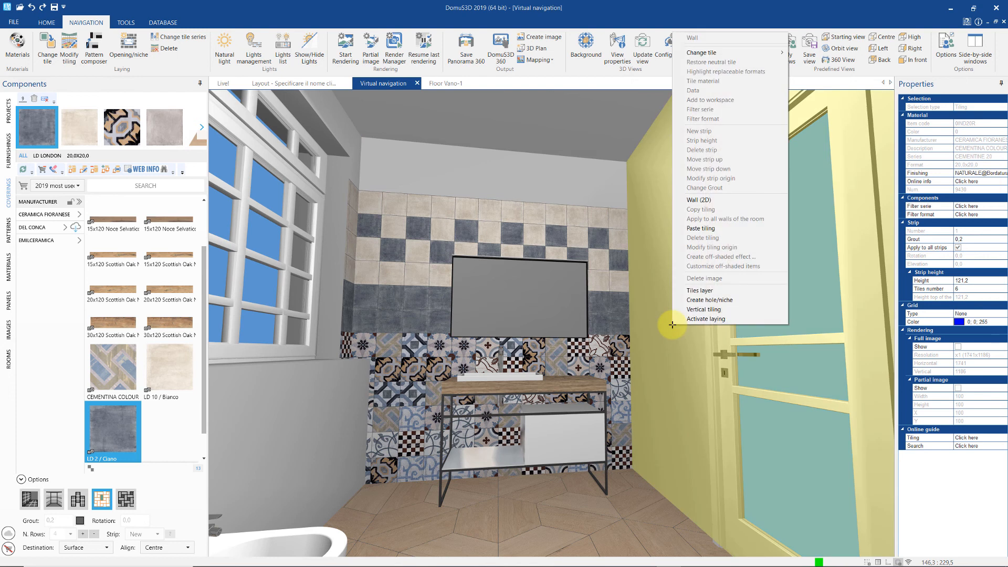
left_click(697, 228)
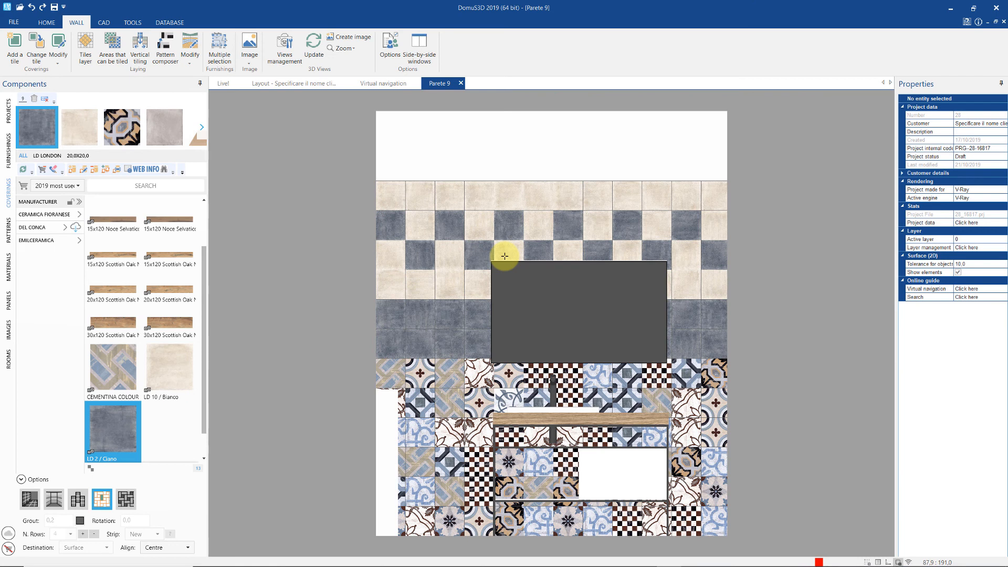
- Delete all tiling from the wall shown in 2D and choose strip laying
right_click(434, 311)
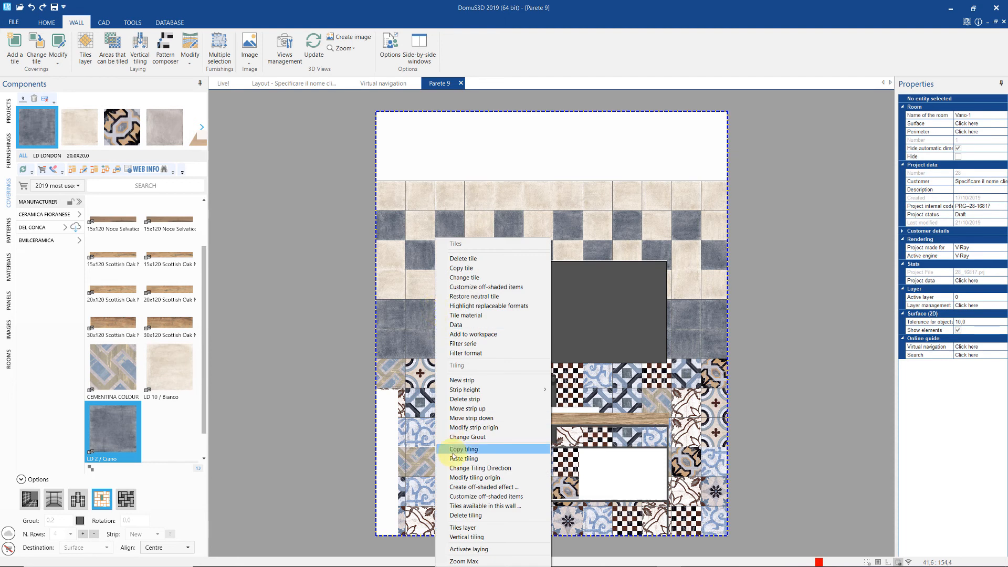
left_click(488, 516)
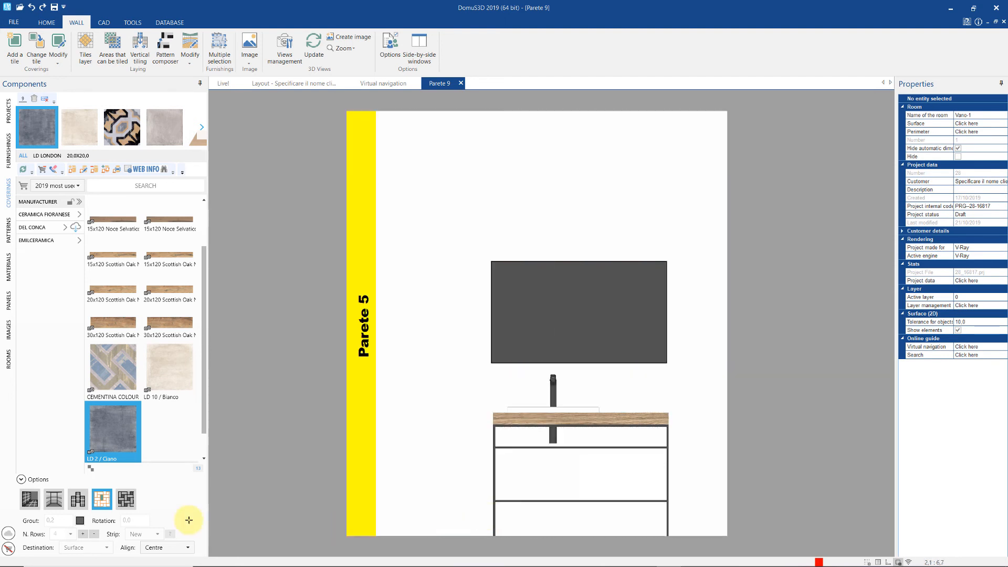
left_click(57, 500)
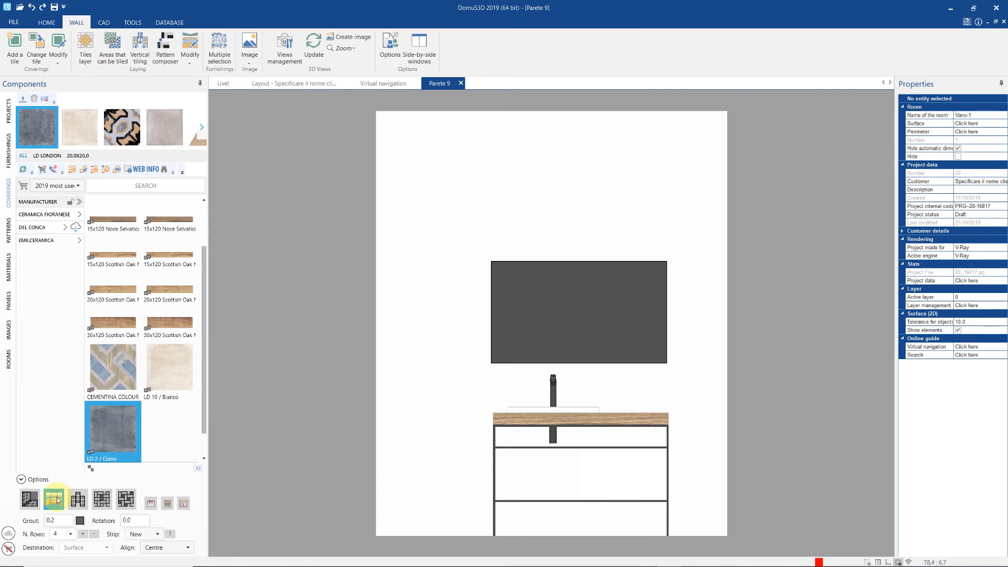
- Lay the TRAPEZOID_09 pattern on the lower wall as a strip
left_click(9, 234)
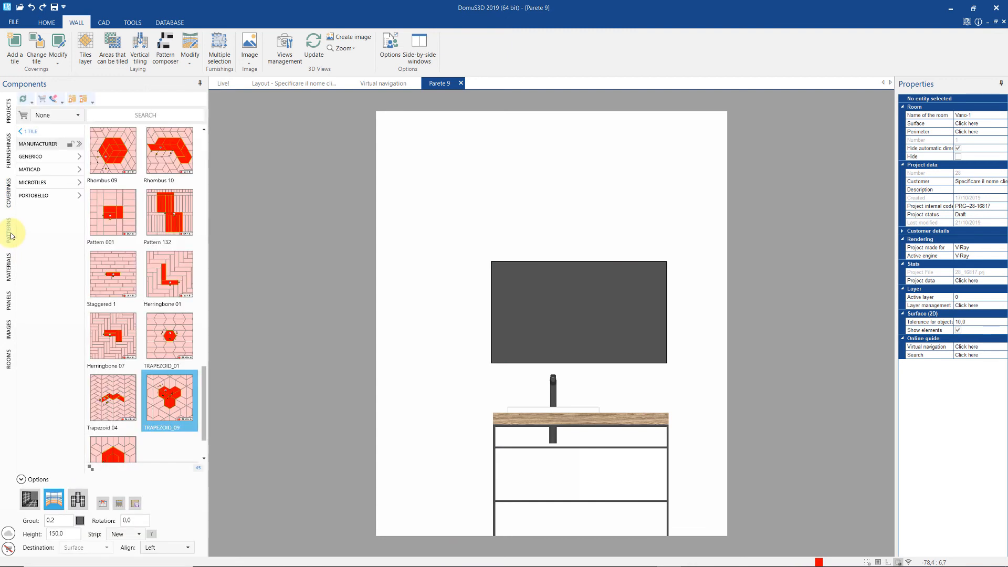
left_click(63, 533)
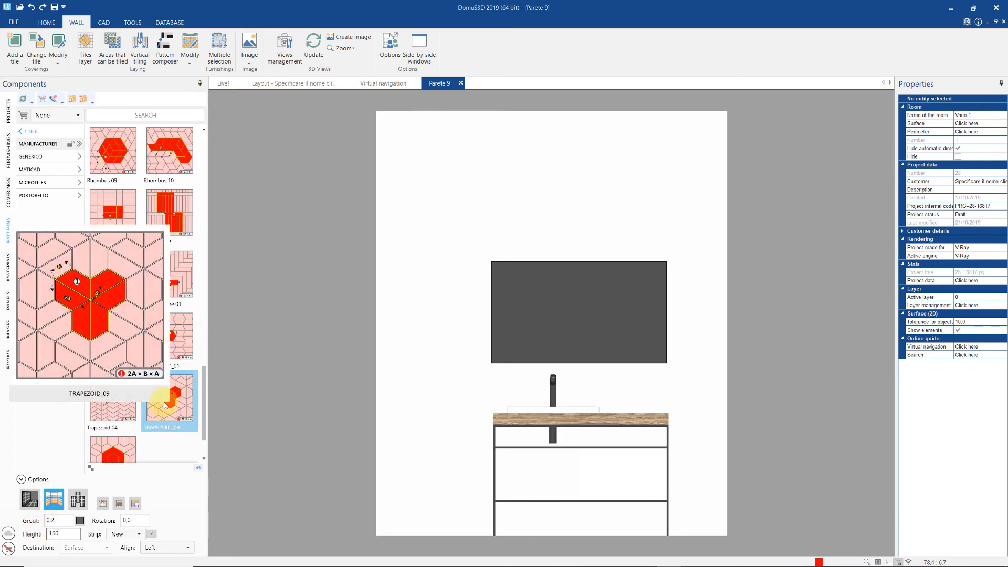
left_click_drag(168, 399, 408, 433)
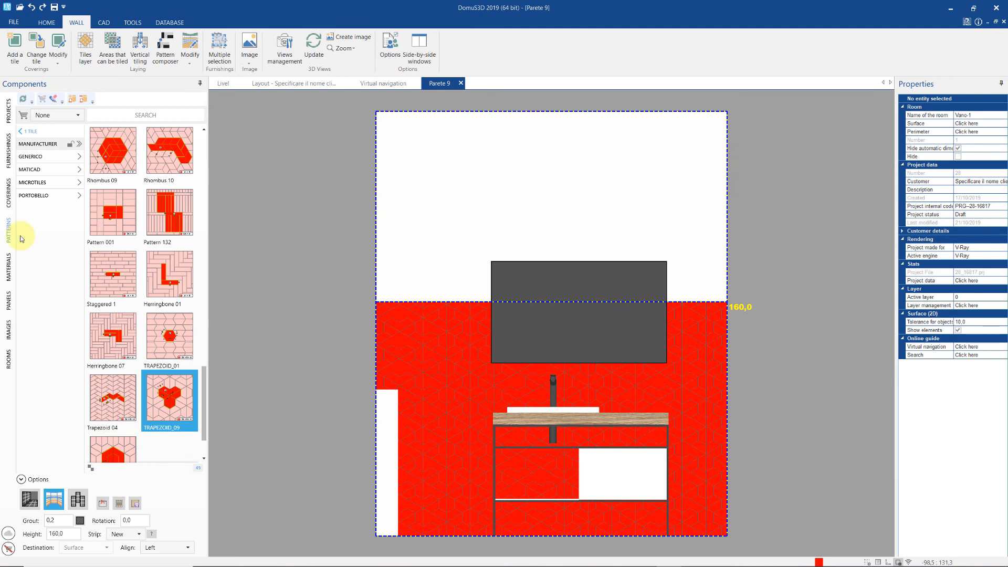
- Search all manufacturers for 'trapez' and cover the lower wall with CROSSROAD CHALK tiles
left_click(10, 202)
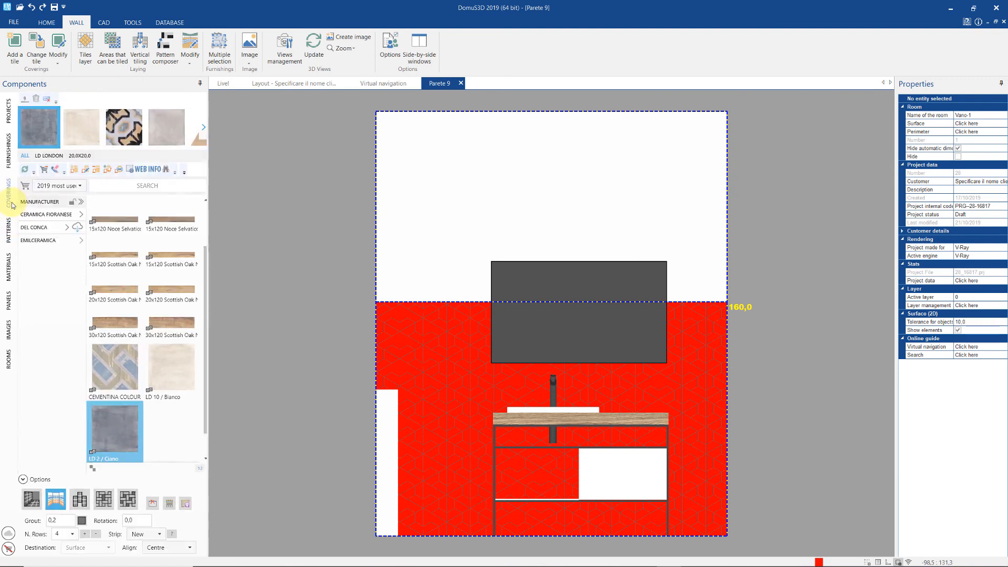
left_click(71, 186)
left_click(62, 196)
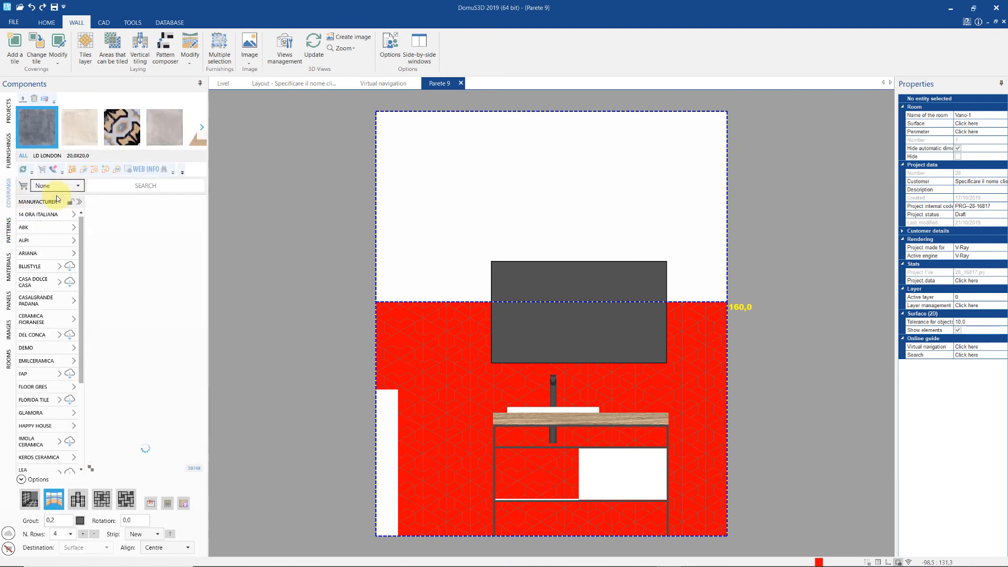
left_click(111, 187)
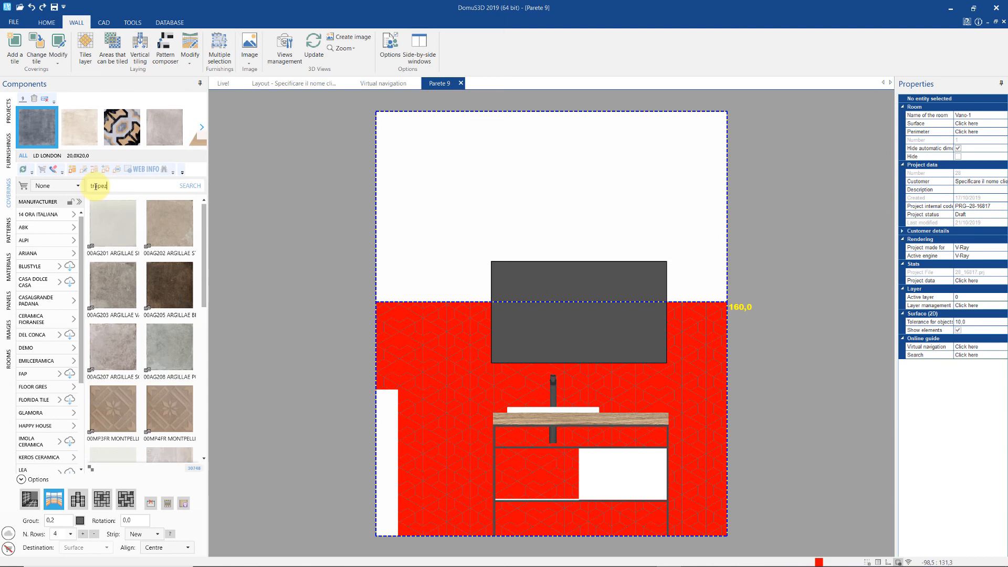
key("Return")
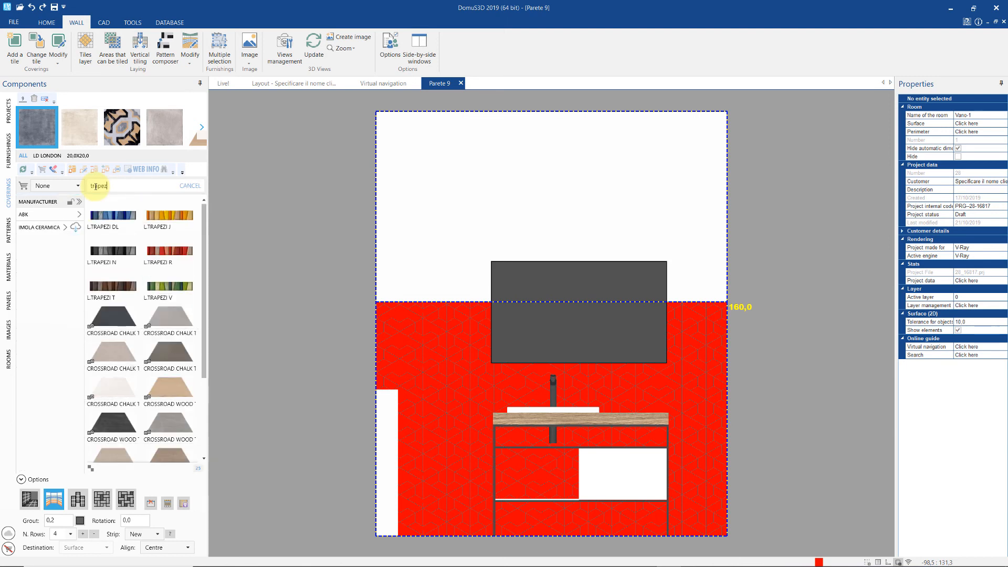
left_click(113, 350)
left_click(124, 500)
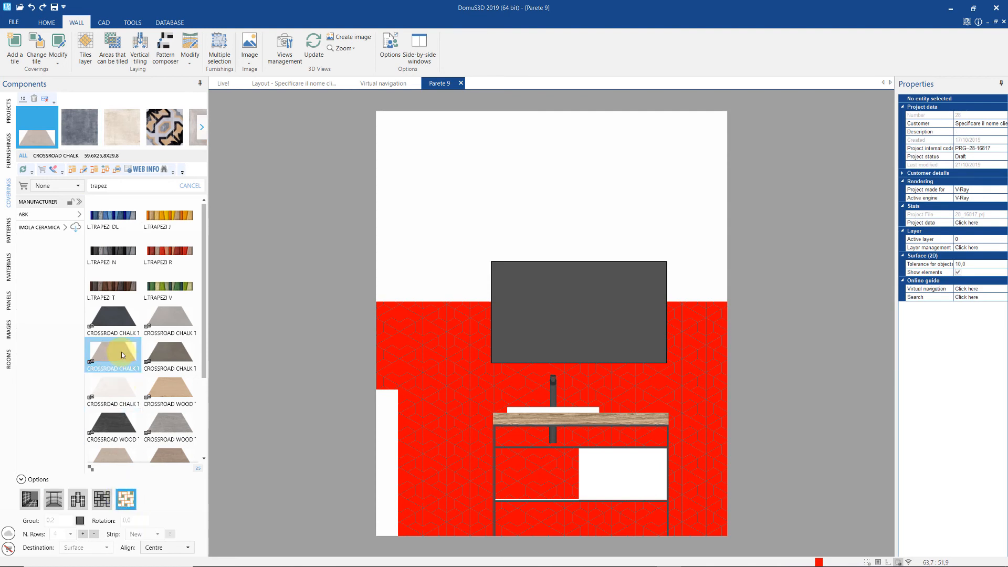
left_click_drag(121, 352, 455, 405)
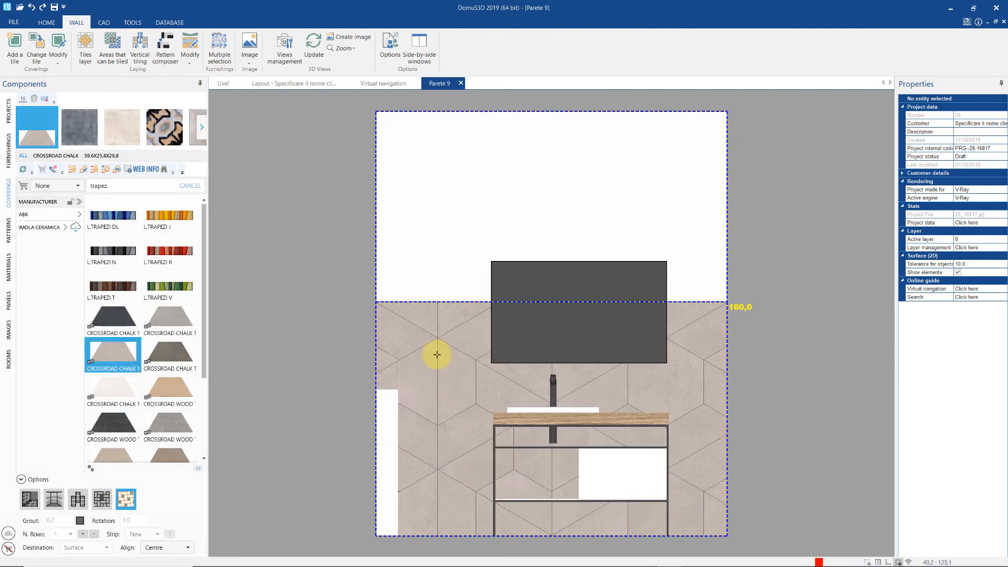
- Hide the TV and delete the six cut hexagon tiles along the chalk tiling's top edge
right_click(523, 332)
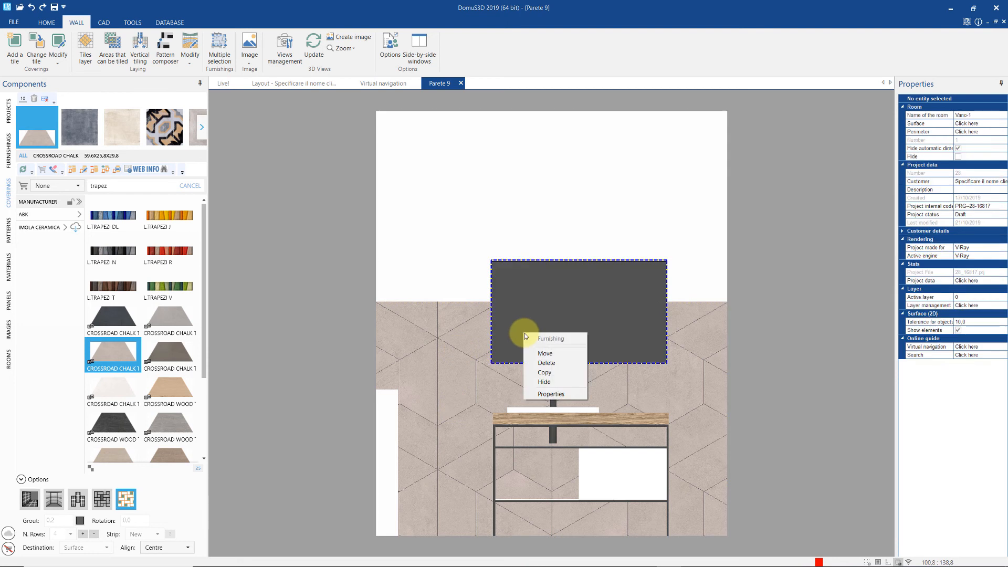
left_click(544, 382)
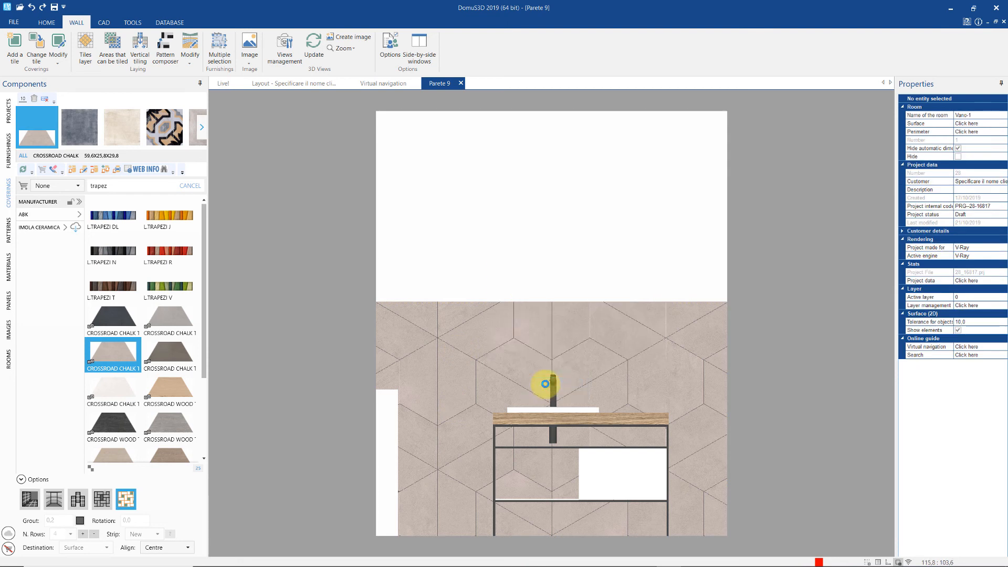
left_click(63, 56)
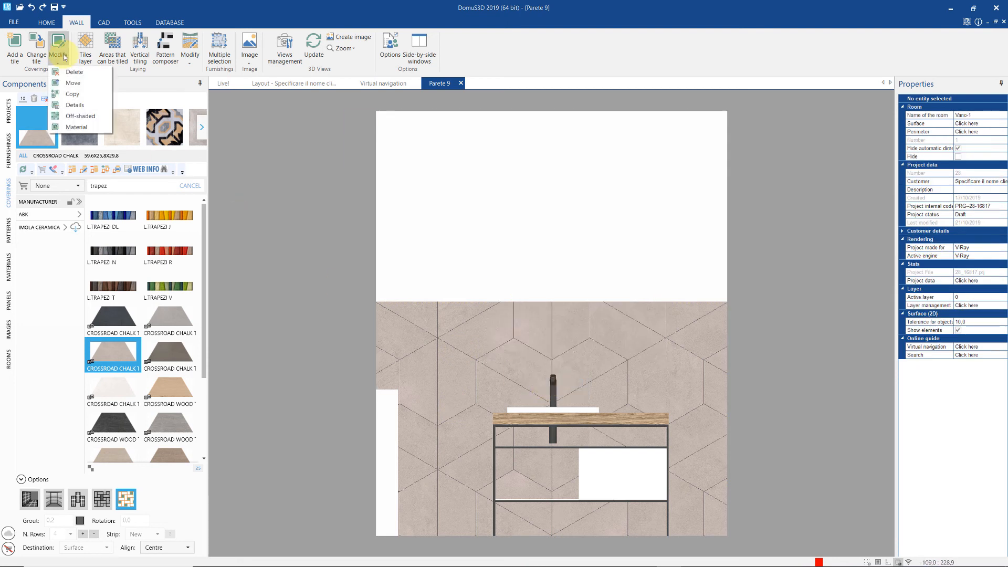
left_click(69, 74)
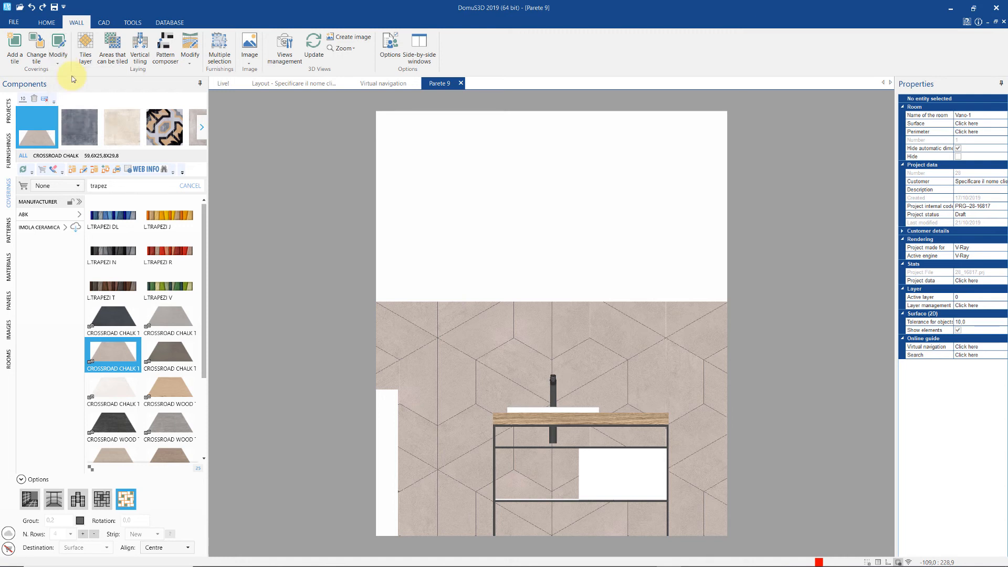
left_click(393, 326)
left_click(473, 323)
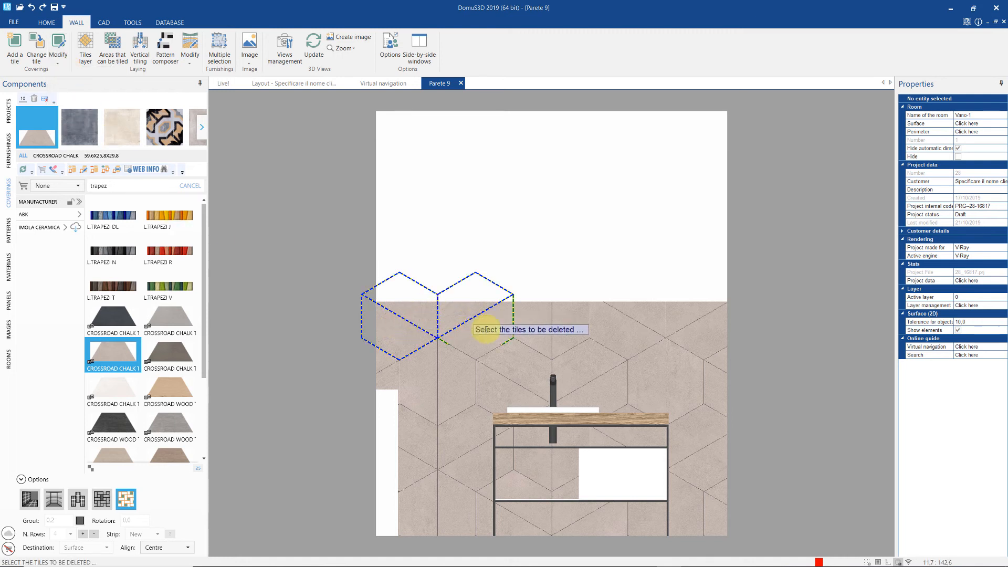
left_click(530, 331)
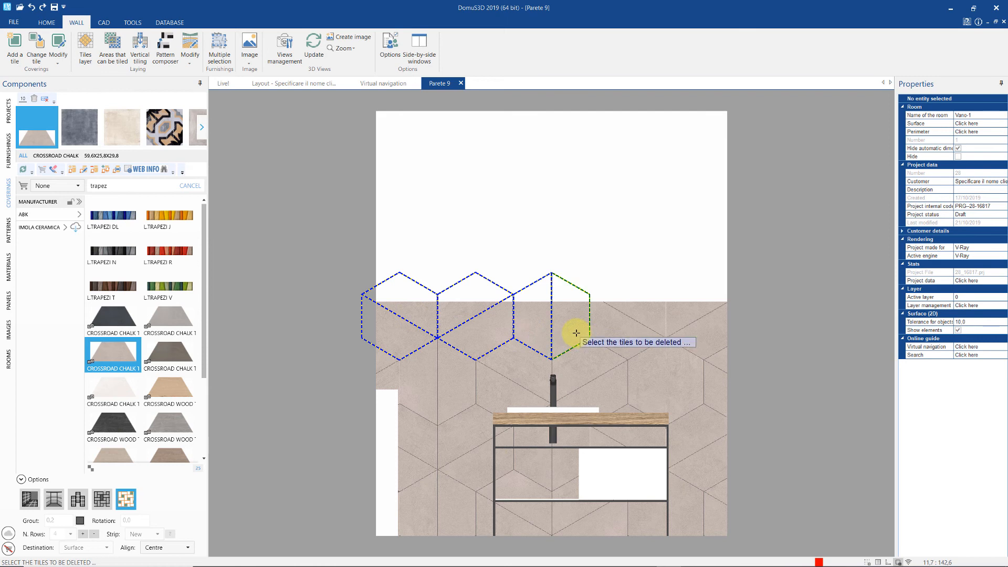
left_click(576, 332)
left_click(645, 322)
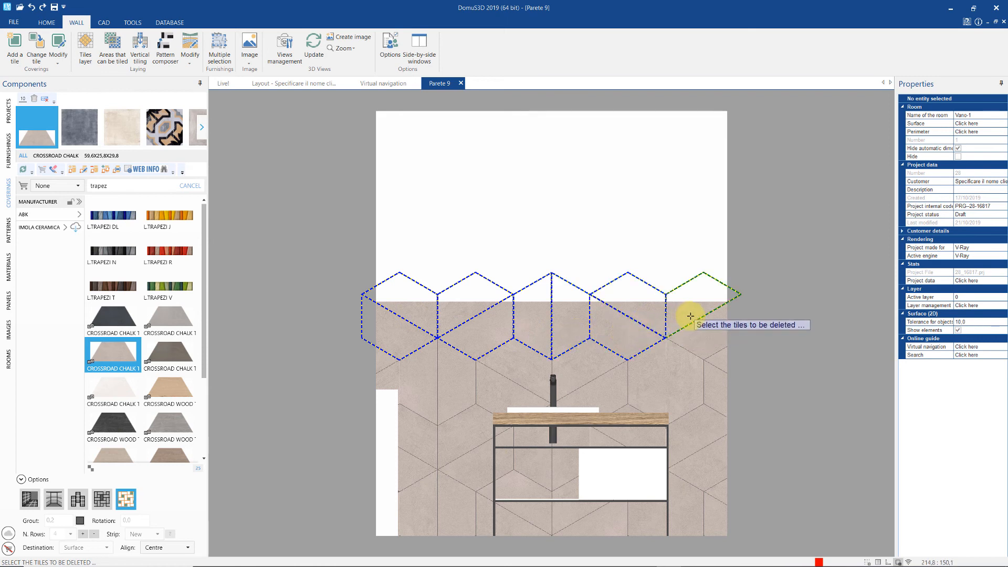
left_click(703, 325)
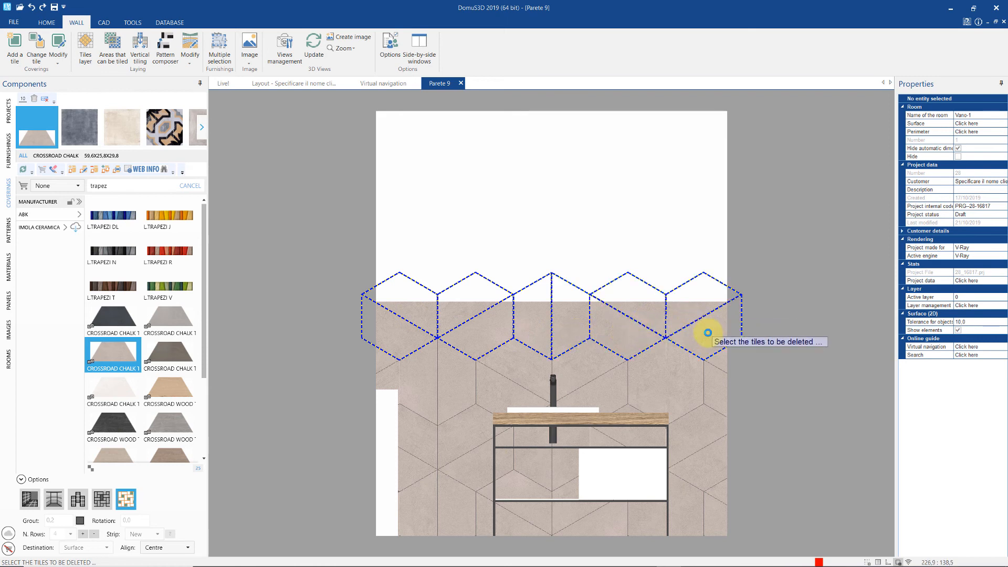
right_click(707, 333)
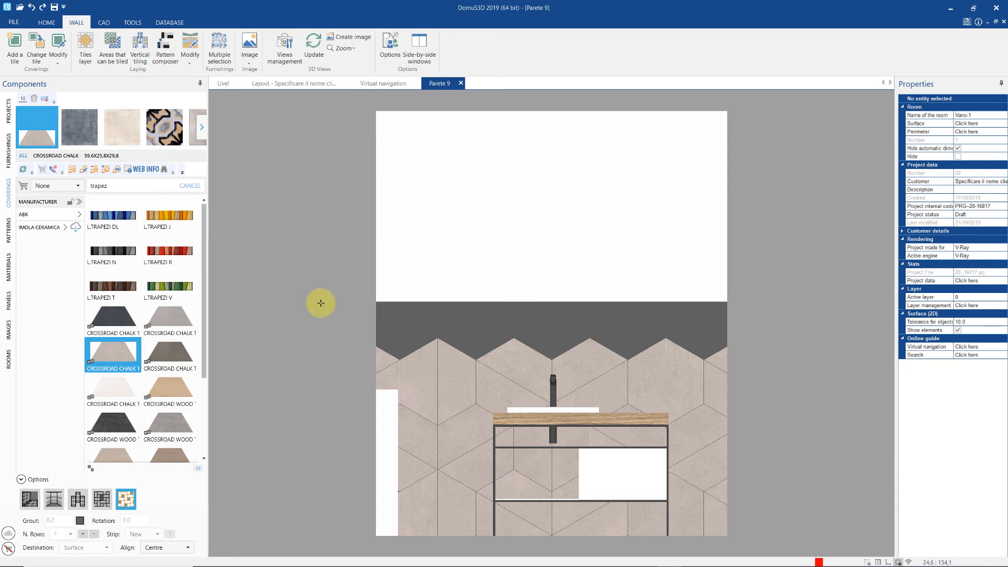
- Search the material catalogue for 'wall' and apply DefaultWall to the strip above the hexagon tiles, confirming the replacement
left_click(11, 267)
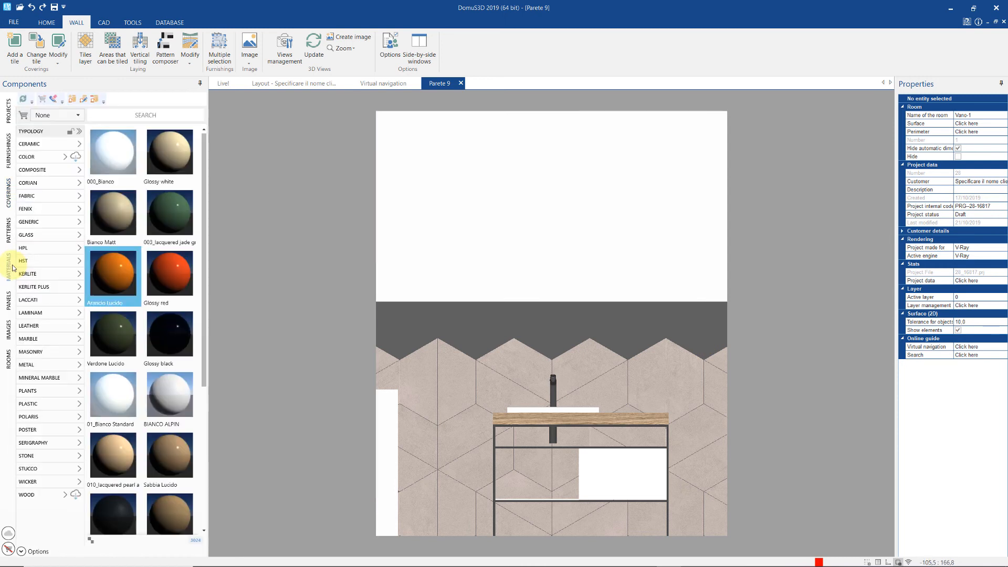
left_click(234, 146)
left_click(131, 112)
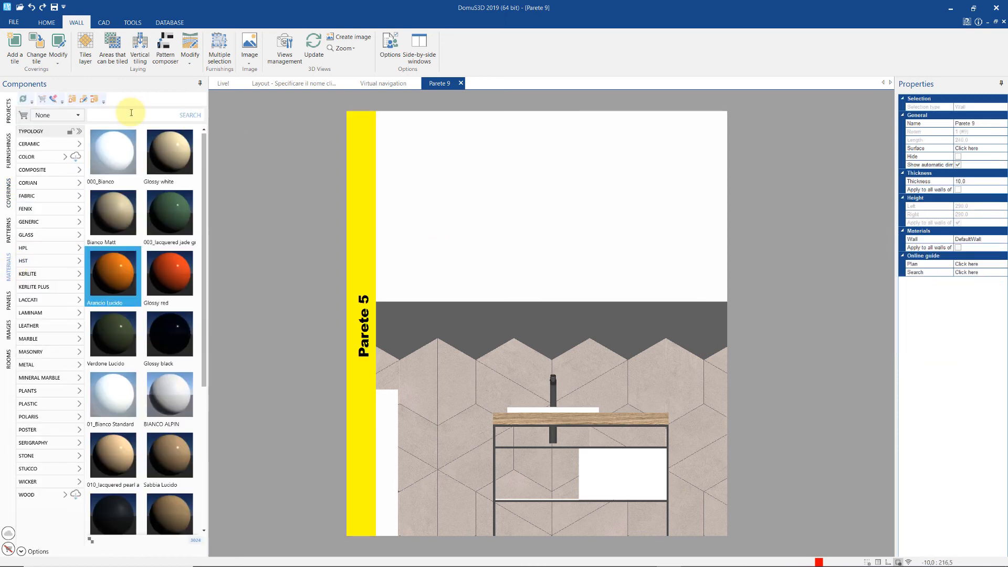
type("wall")
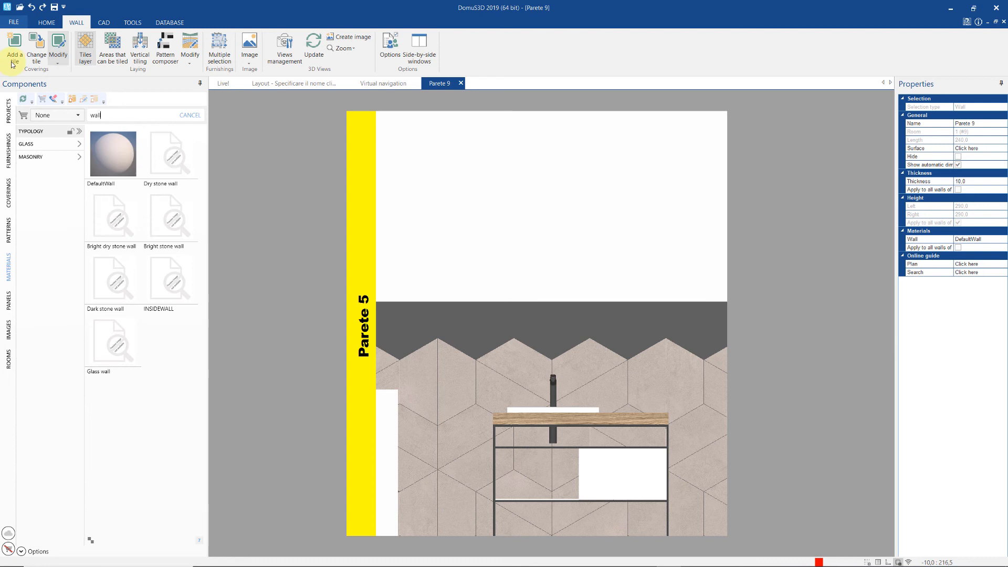
left_click(118, 146)
left_click_drag(118, 146, 475, 312)
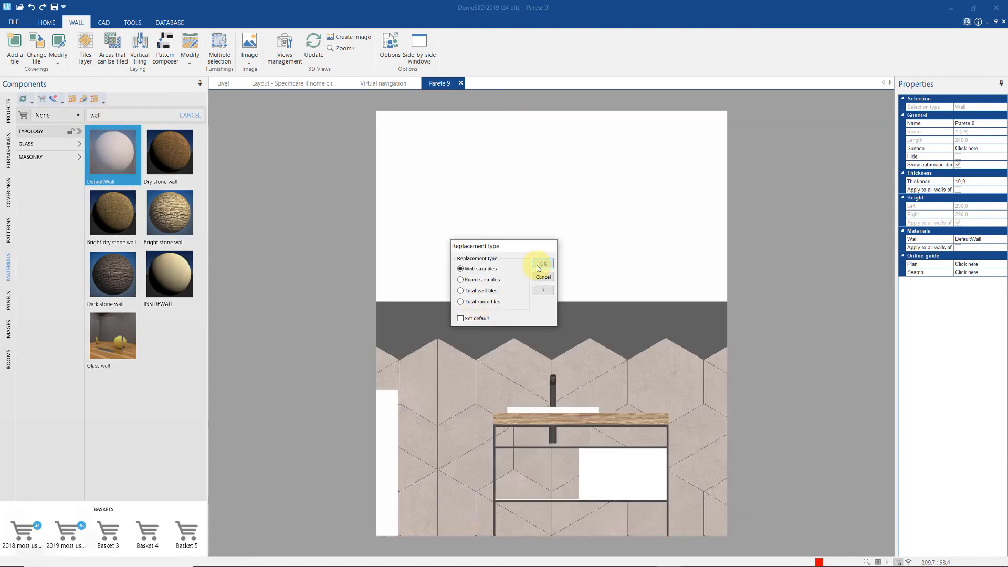
left_click(538, 267)
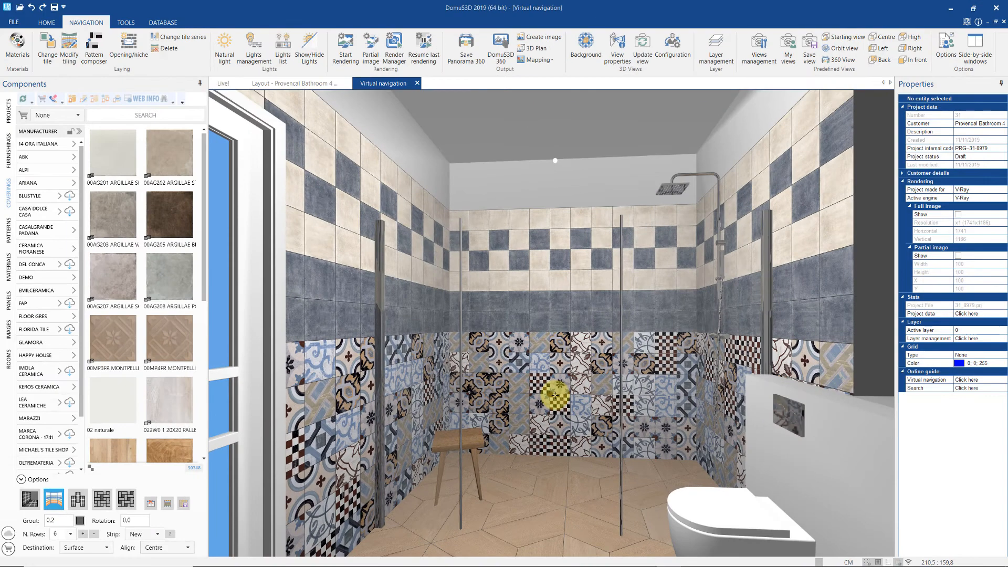
- Hide the left and right glass shower panels and switch tile laying to a rows-and-columns grid
right_click(457, 377)
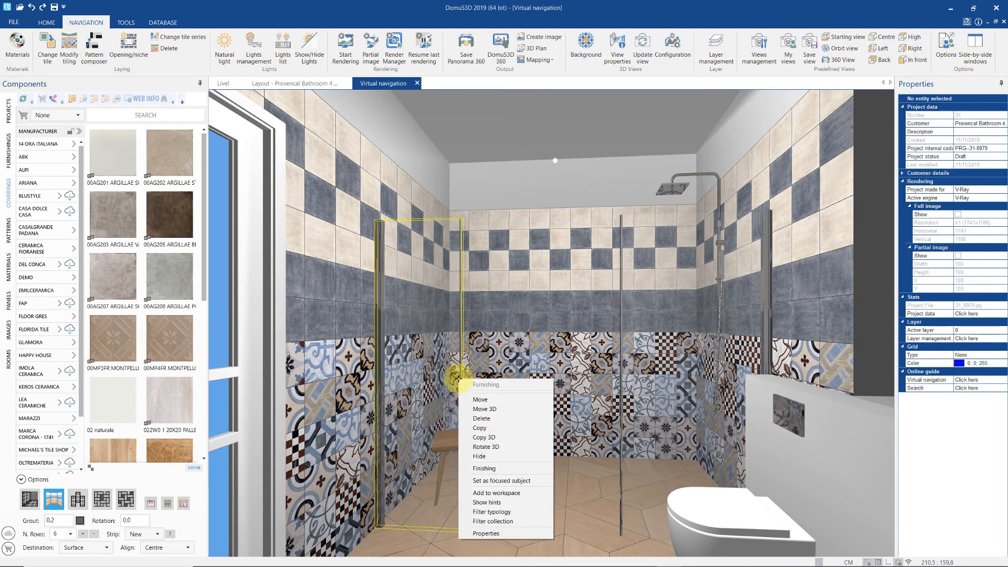
left_click(491, 456)
right_click(621, 420)
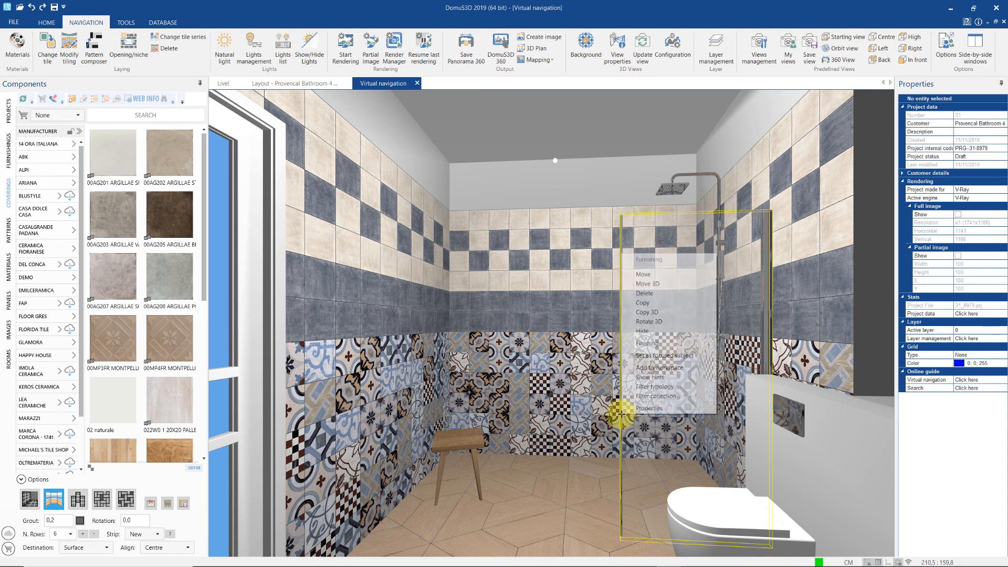
left_click(642, 330)
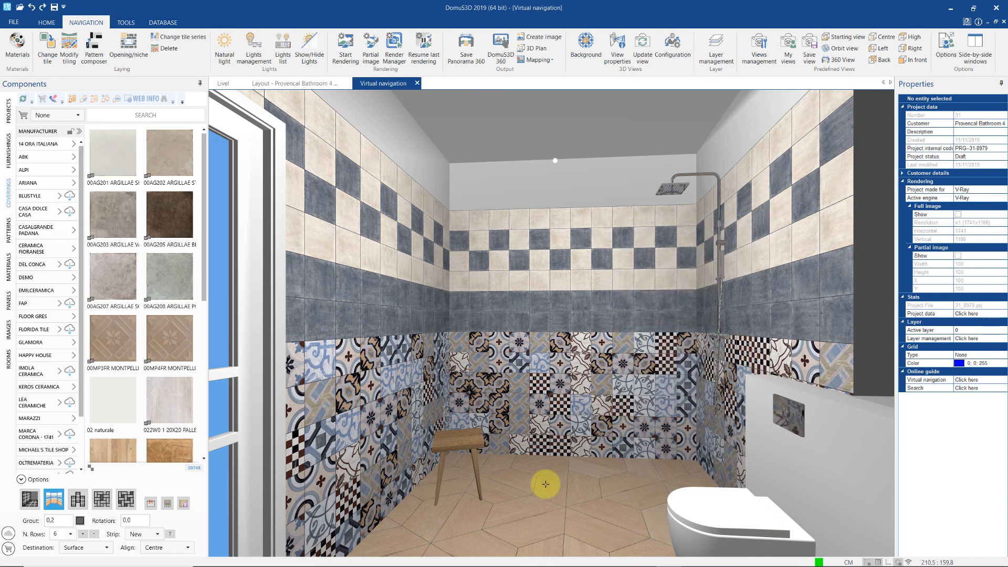
left_click_drag(540, 477, 549, 472)
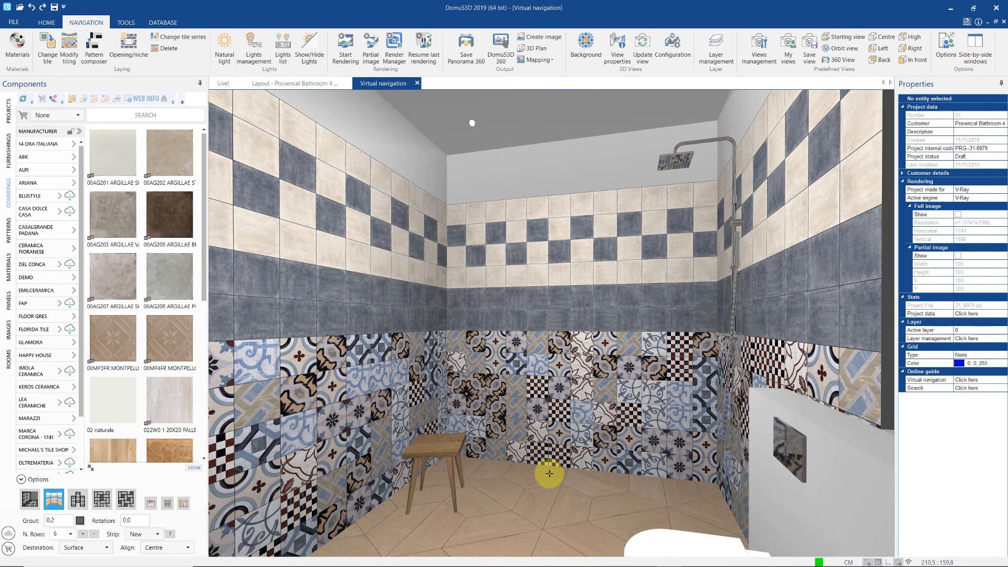
left_click(79, 499)
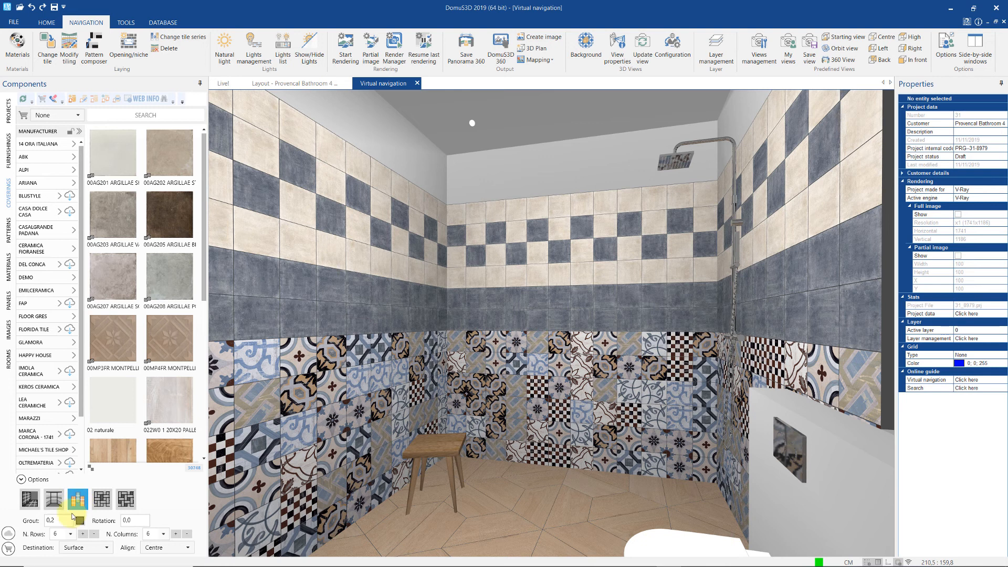
- Set the tile grid to 12 rows and lay 00AG203 argillae tiles on the left wall
double_click(53, 535)
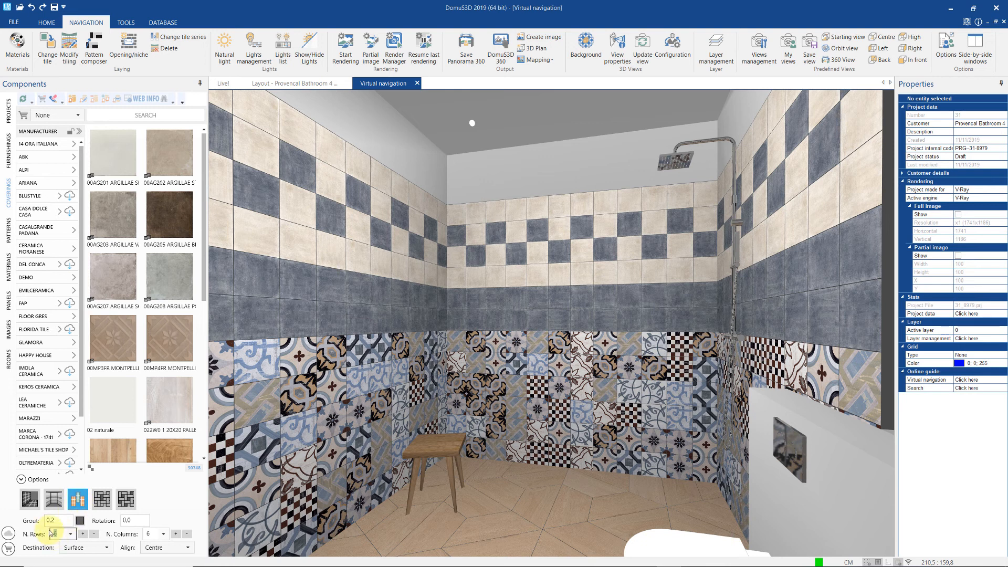
double_click(141, 535)
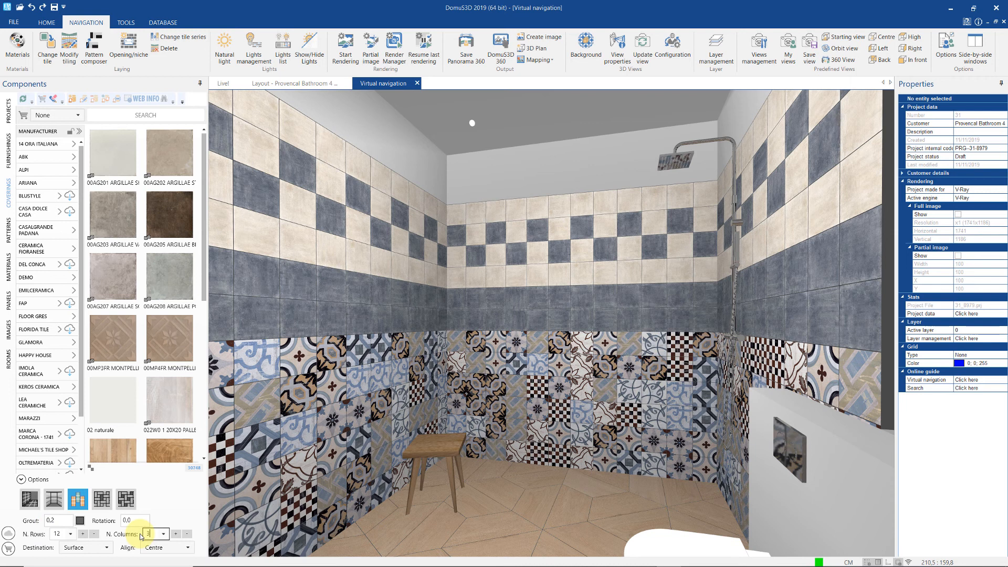
left_click_drag(120, 291, 346, 323)
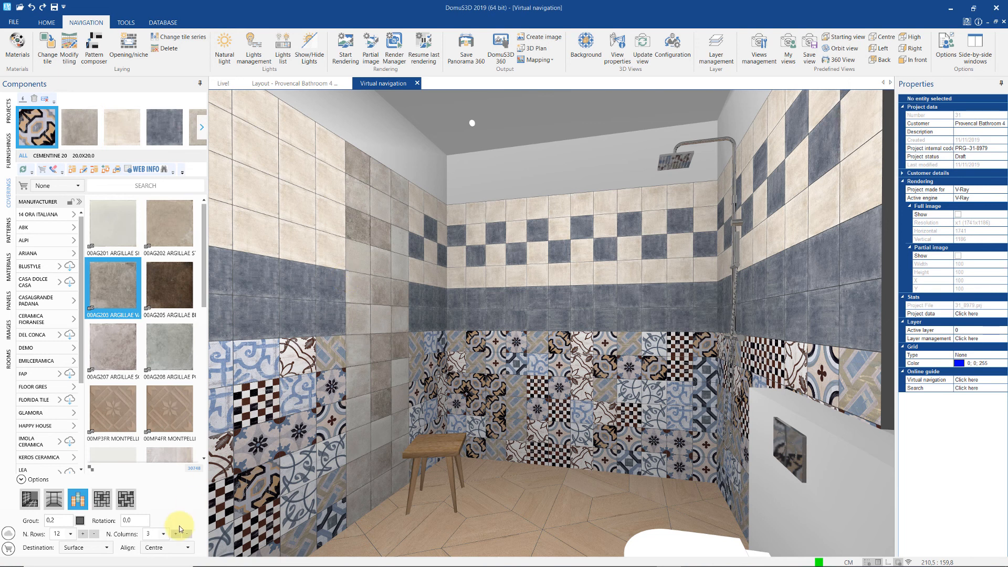
left_click_drag(154, 535, 143, 537)
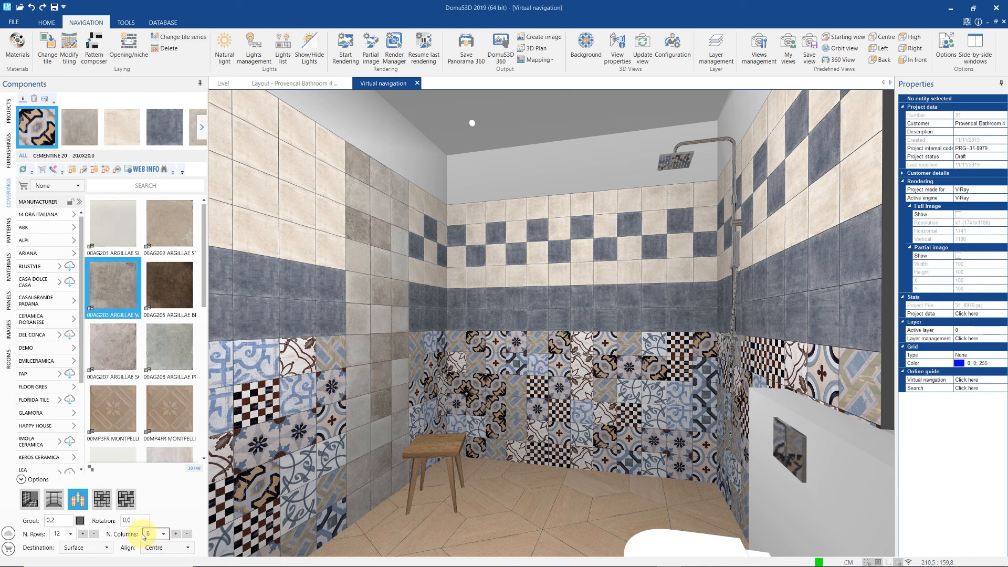
- Try dark 00AG205 tiles on the back wall, then undo the brown tile placement
left_click_drag(169, 286, 570, 304)
scroll(583, 348, "up", 5)
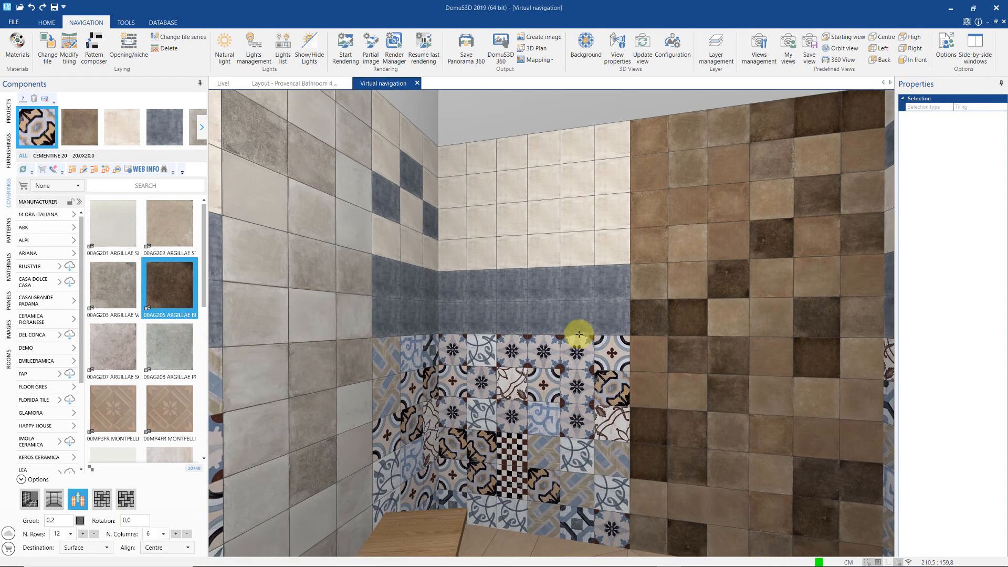
middle_click_drag(584, 336, 613, 353)
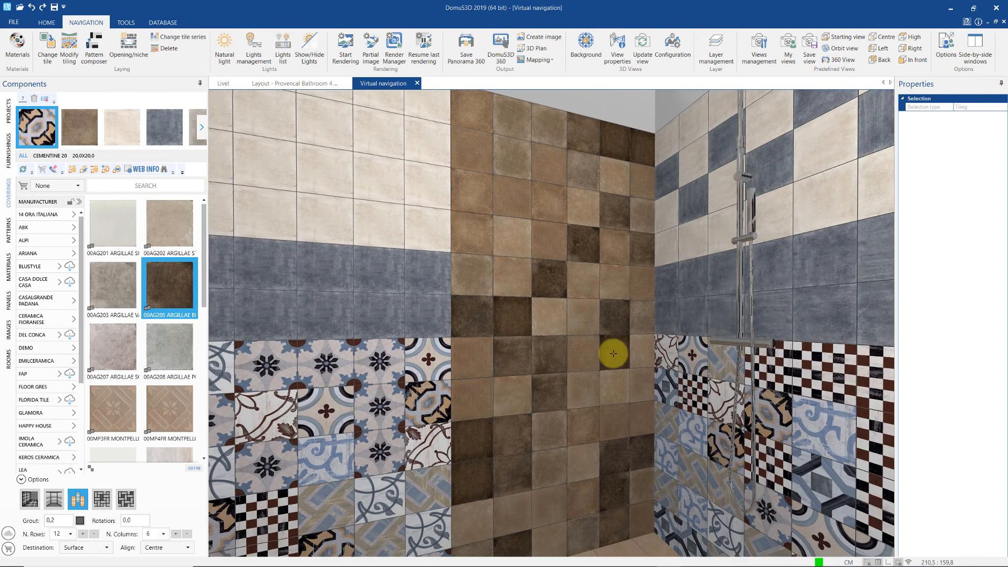
scroll(613, 362, "down", 3)
key("ctrl+z")
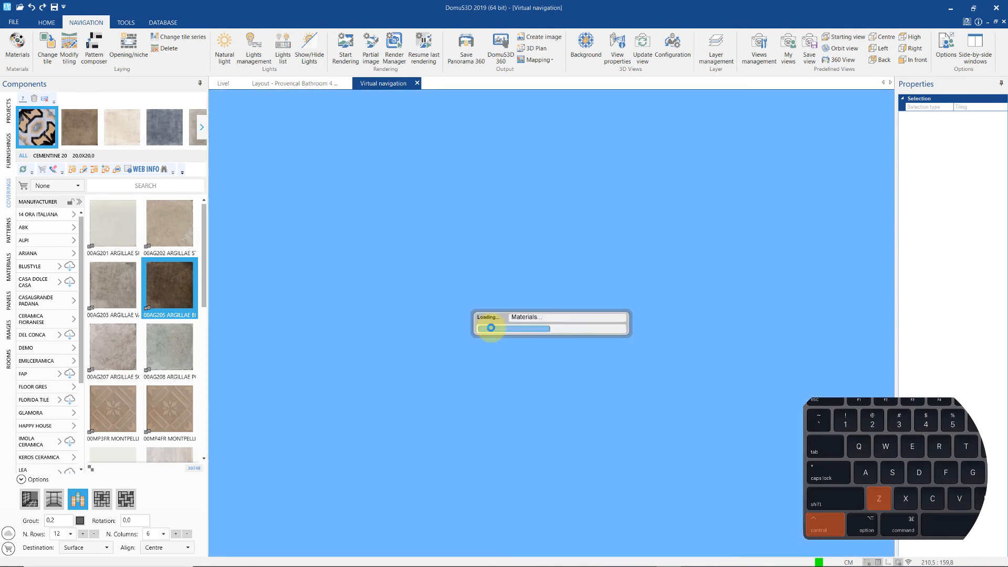
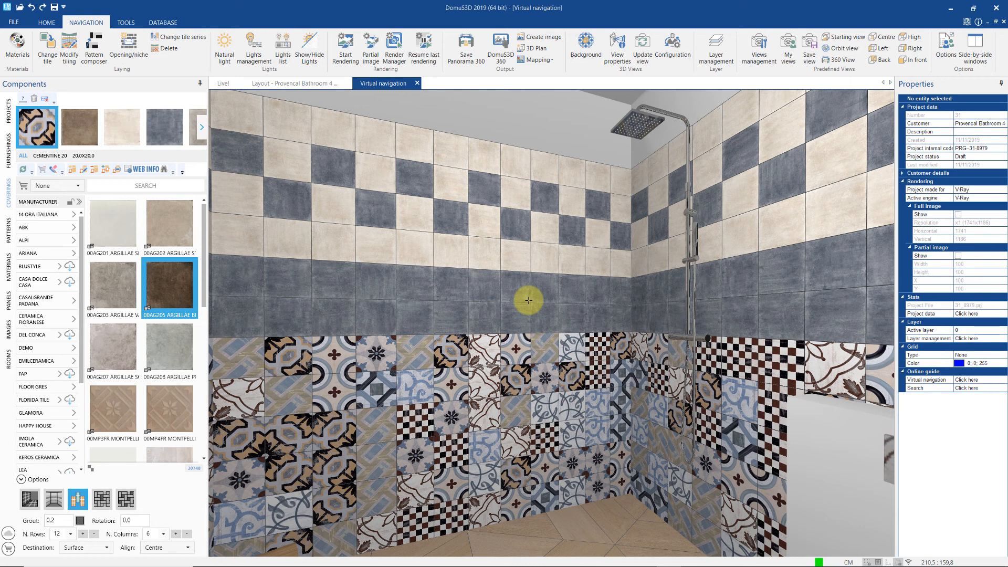
- Start a shower-box corner tiling with widths 130 and 150 and heights 240
right_click(631, 187)
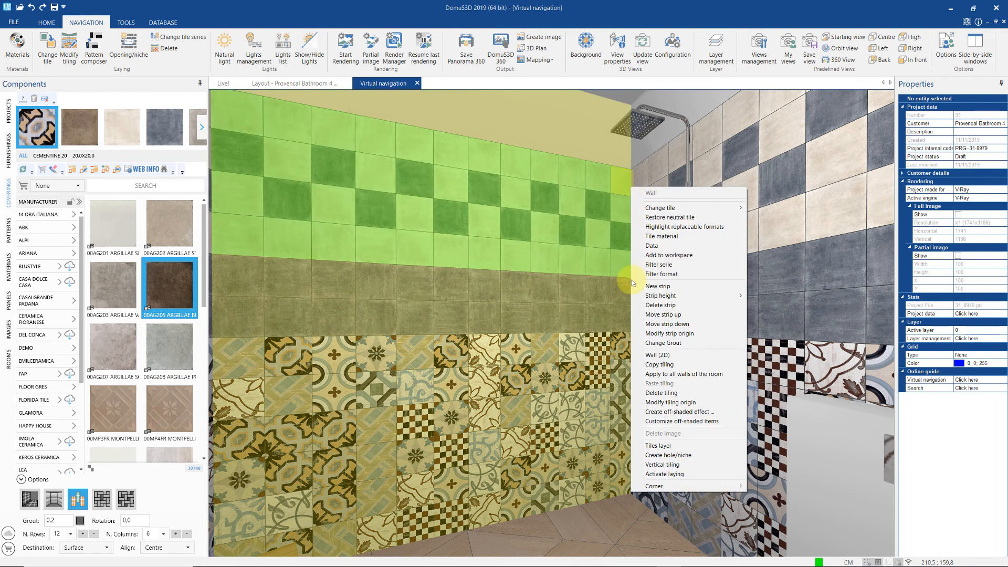
mouse_move(710, 486)
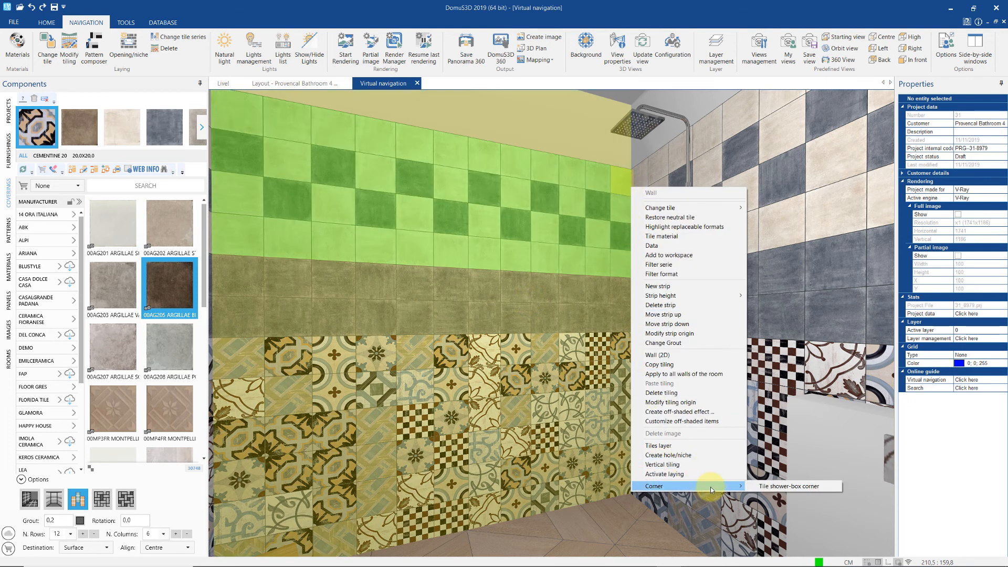
left_click(774, 484)
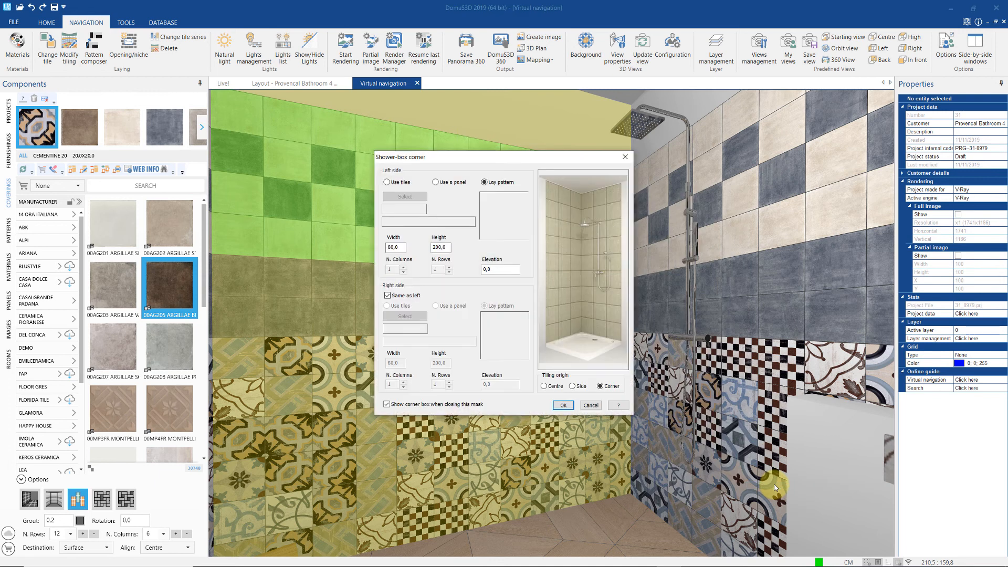
left_click(400, 246)
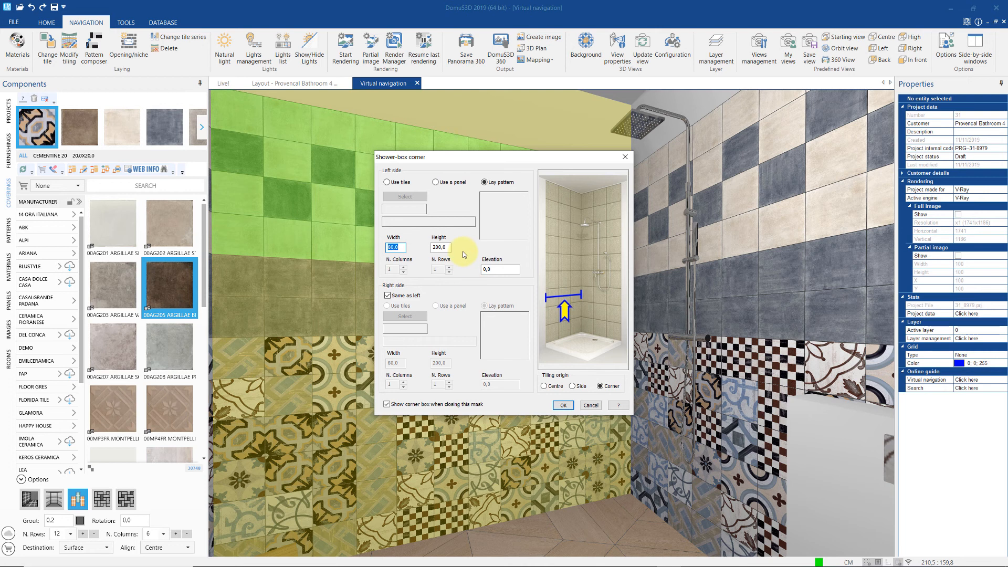
type("130")
key("Tab")
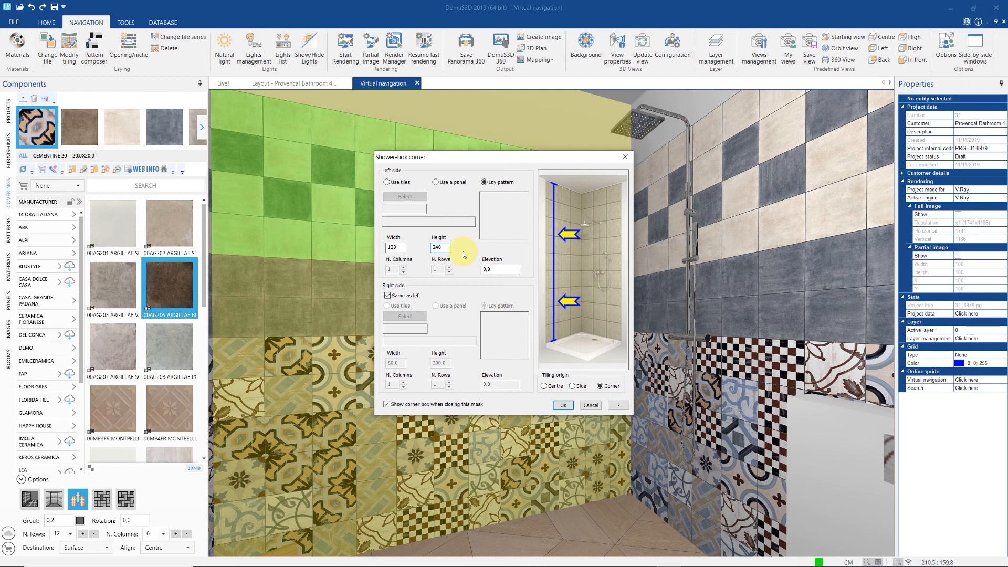
left_click(388, 296)
left_click(393, 362)
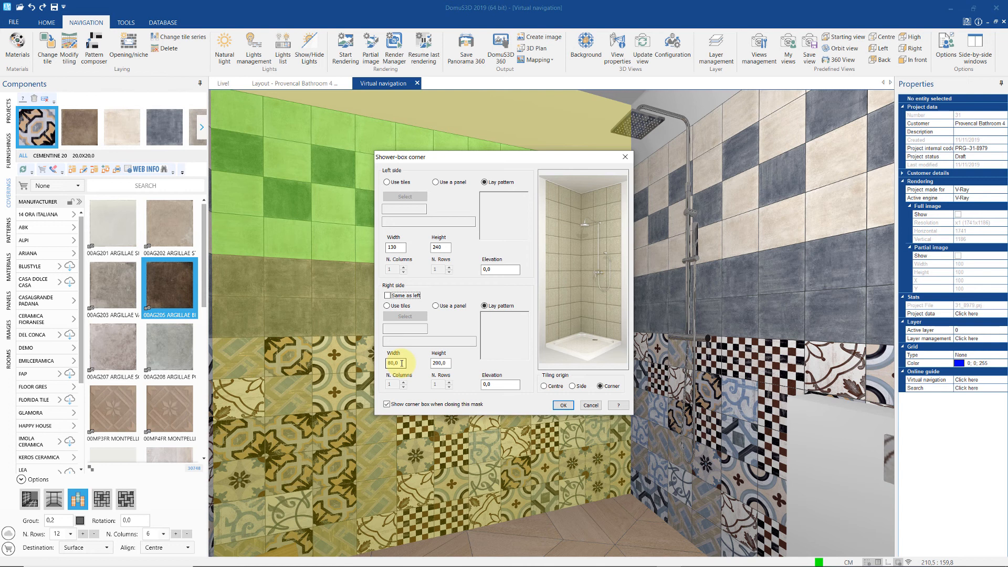
key("Tab")
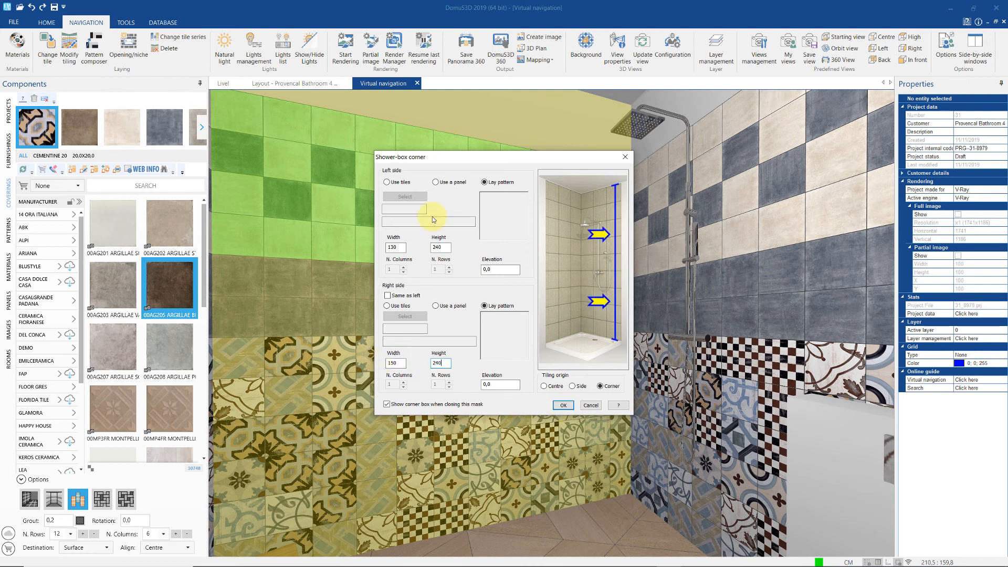
- Cover the corner with the LD 2 / Ciano tile and apply the corner tiling
left_click(387, 182)
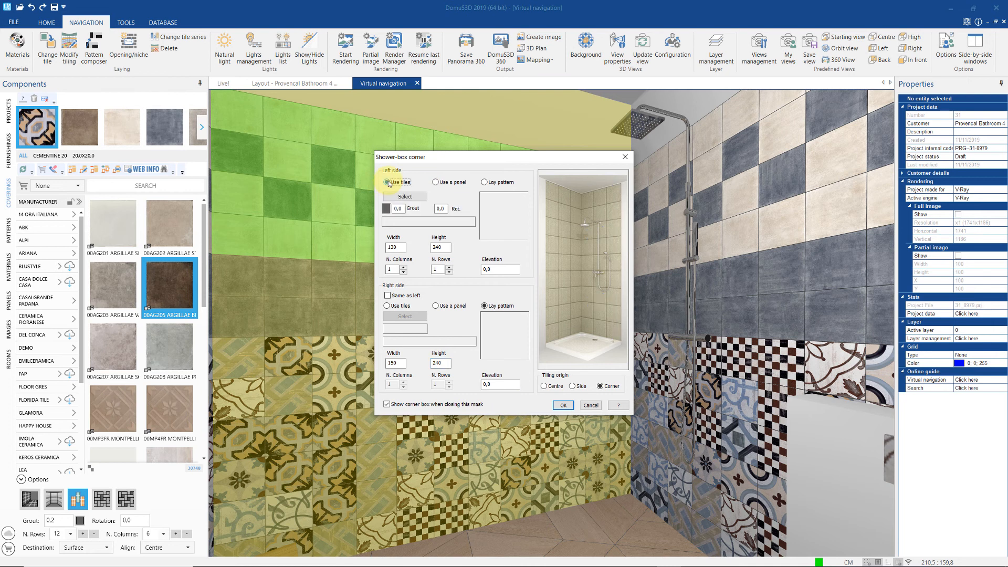
left_click(405, 197)
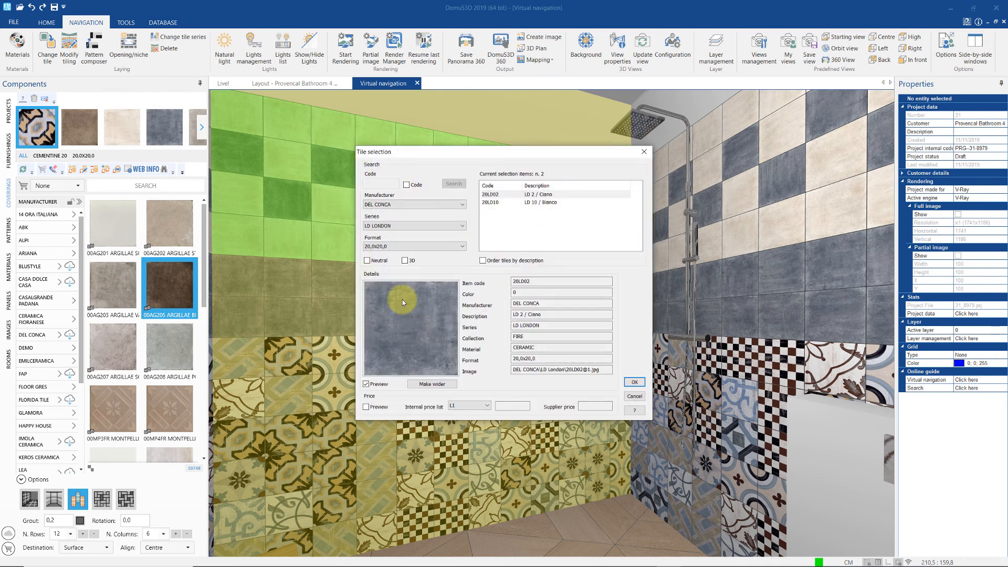
left_click(634, 384)
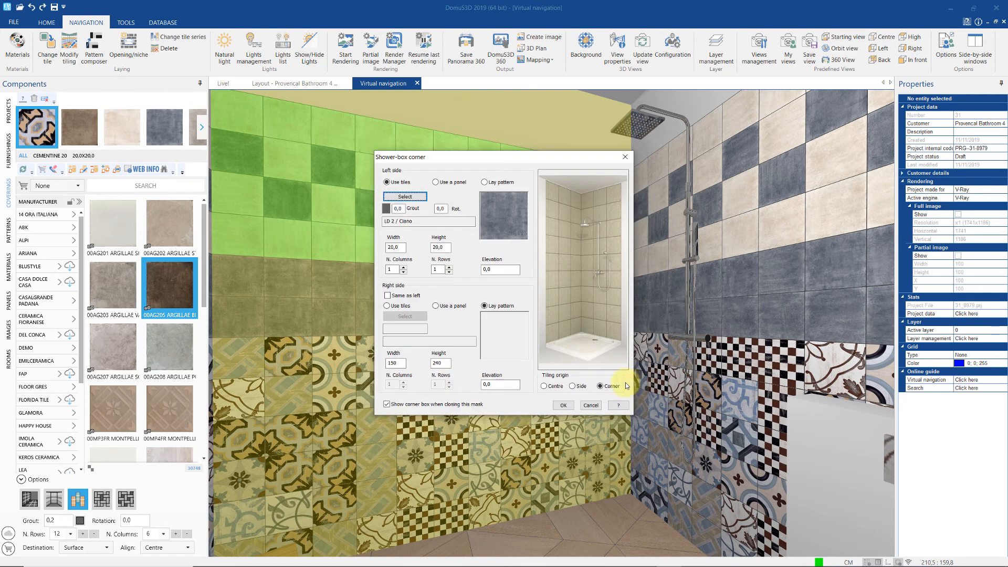
left_click(485, 182)
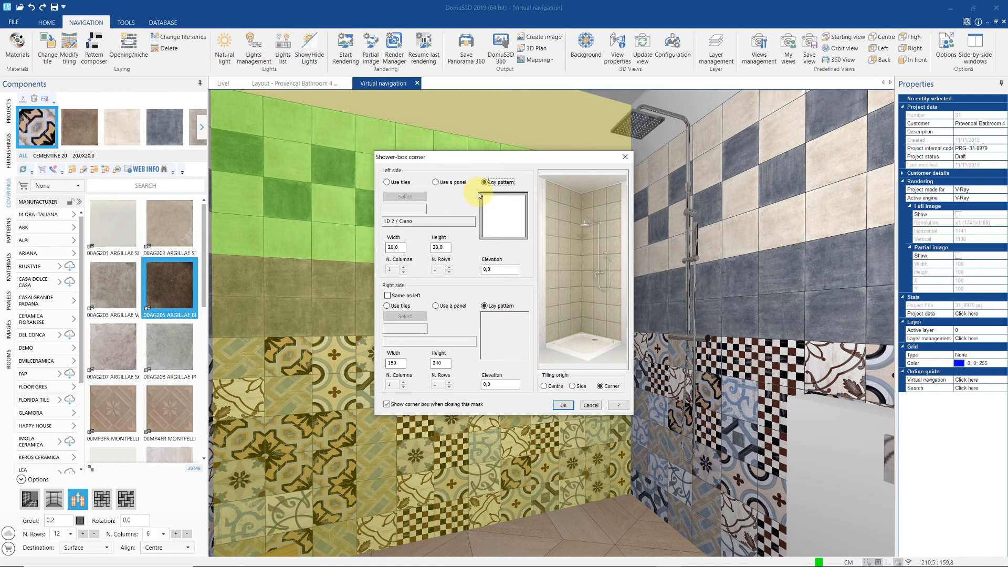
left_click(386, 182)
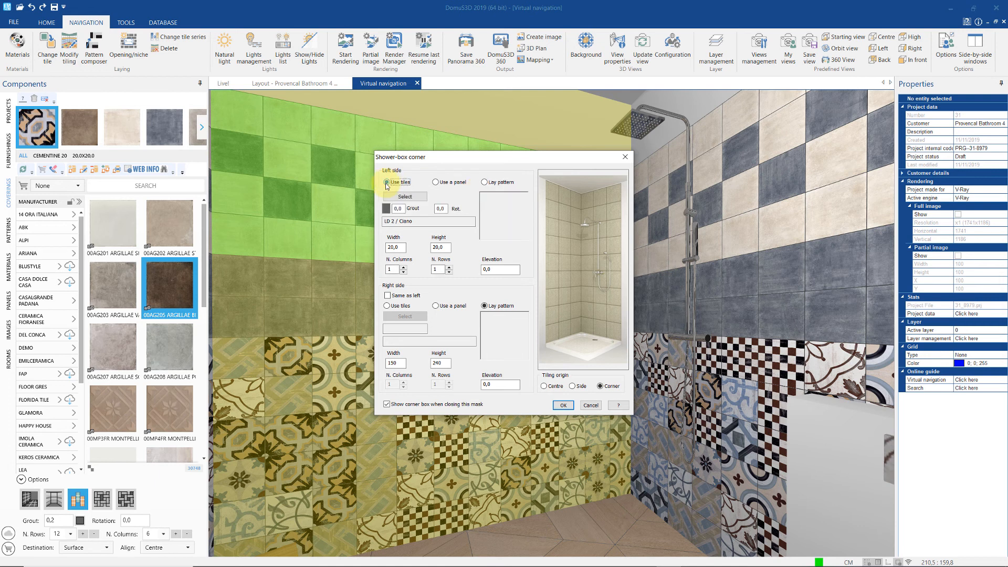
left_click(563, 404)
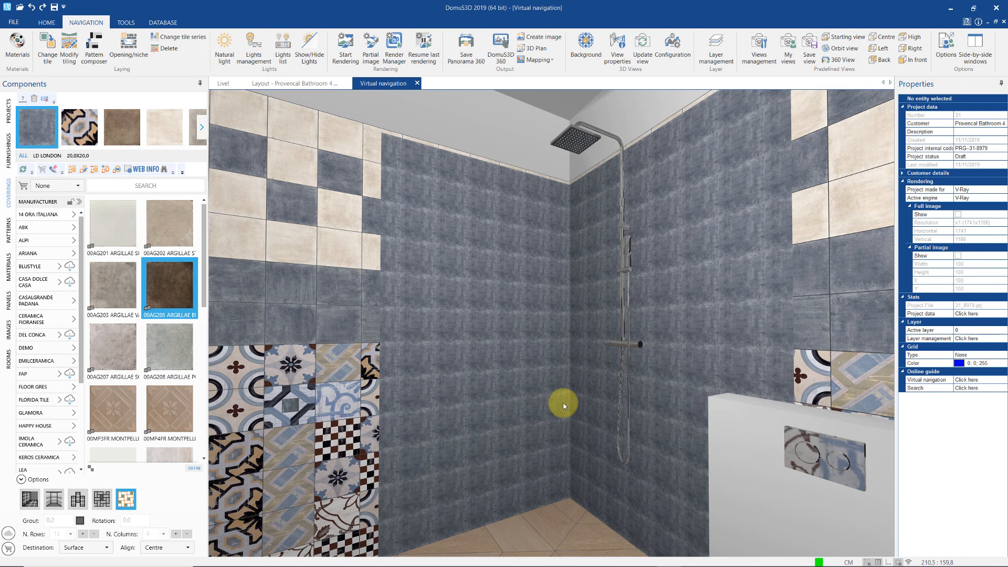
- Apply the Rhombus 03 laying pattern to both shower walls
left_click(8, 230)
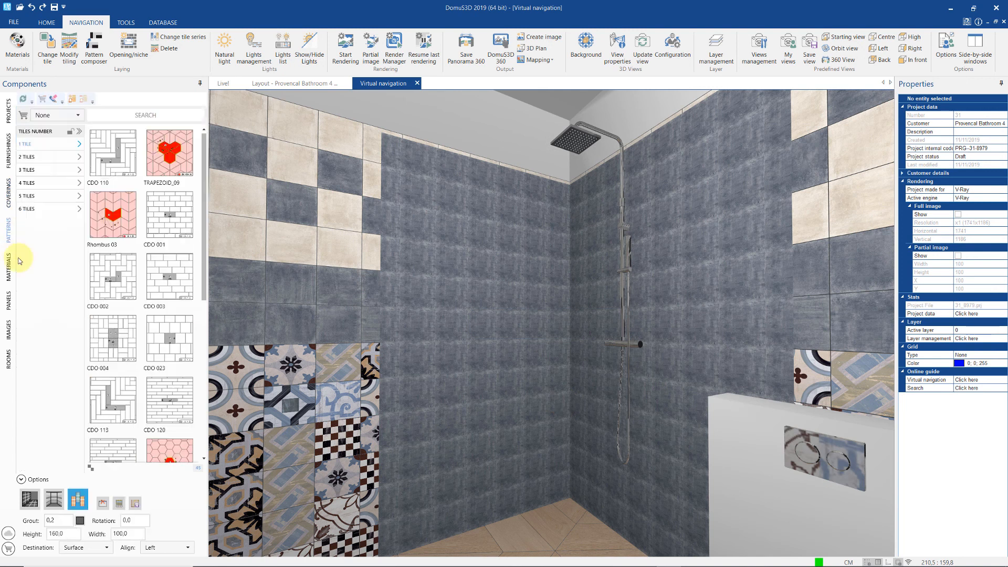
left_click(29, 499)
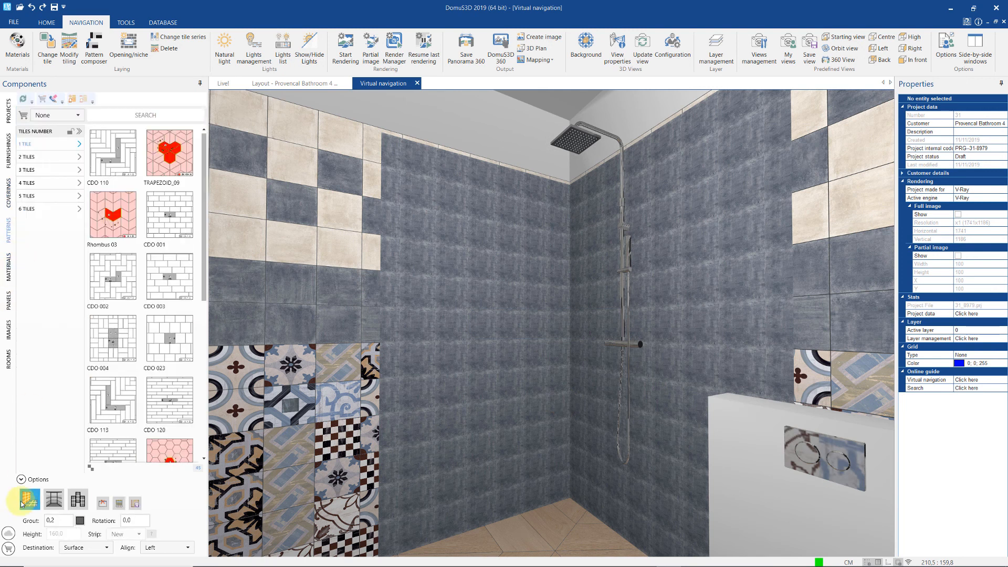
left_click_drag(113, 215, 468, 306)
left_click_drag(112, 213, 600, 329)
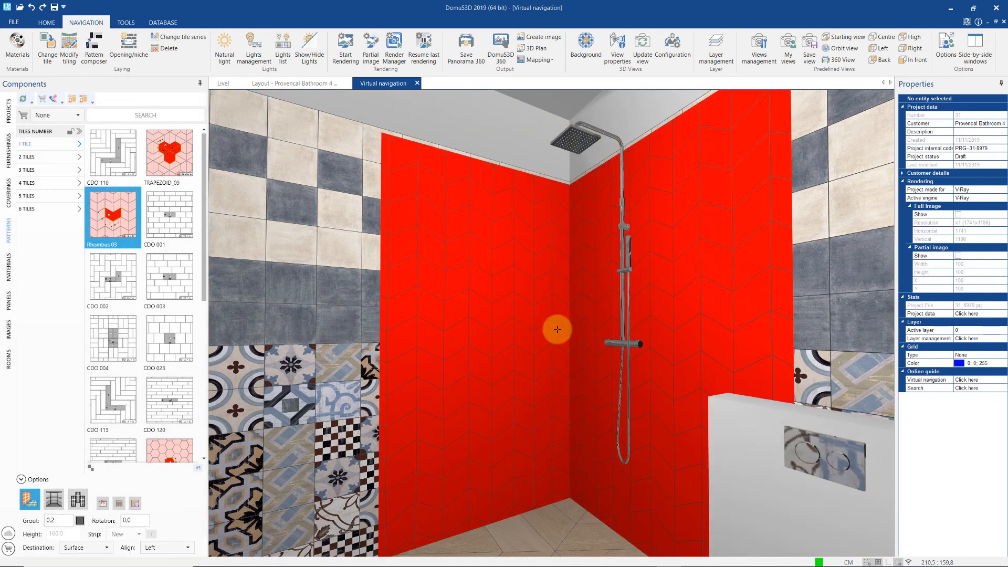
- Search the tile catalogue and lay the dark CROSSROAD CHALK tile on both shower walls
left_click(12, 195)
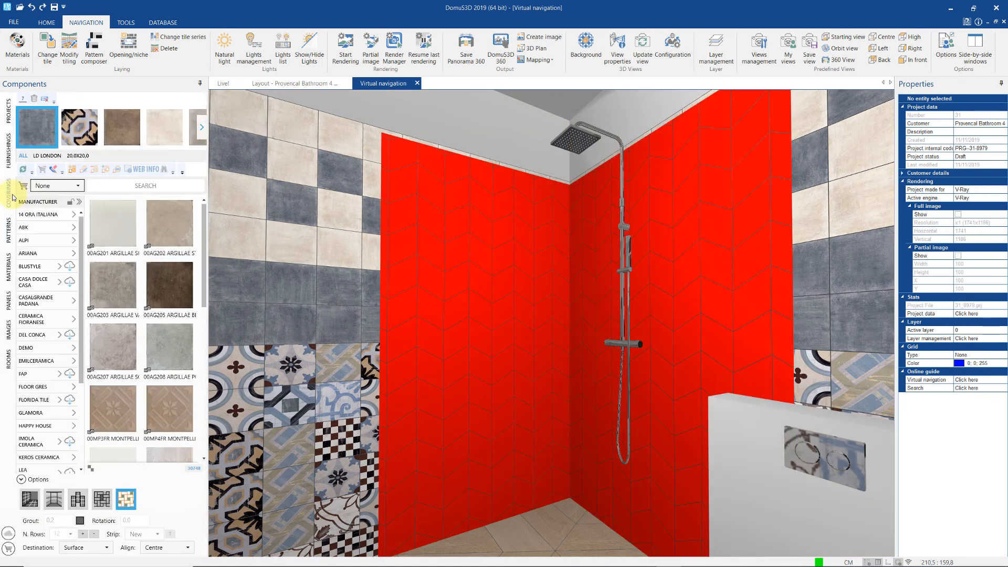
left_click(103, 188)
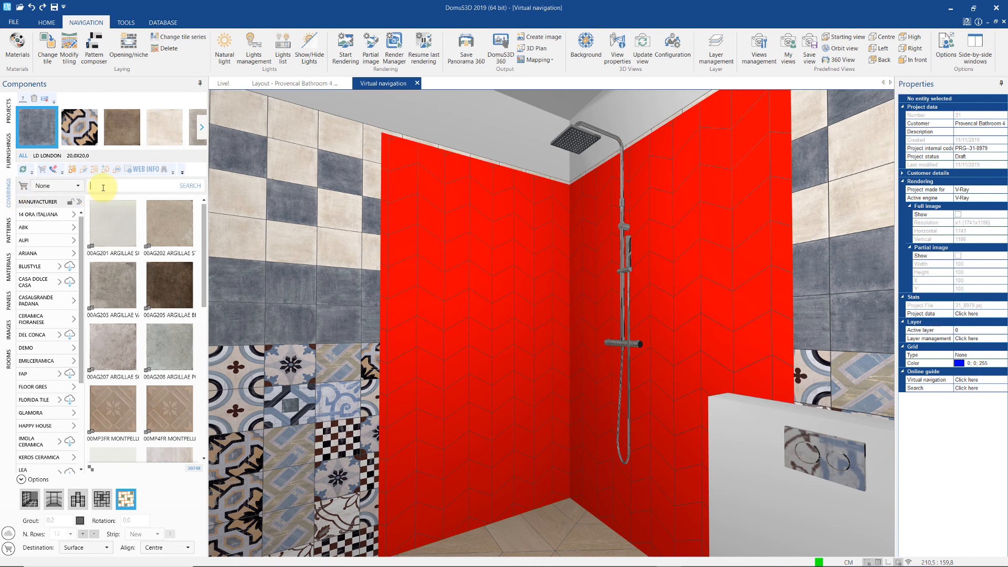
type("l")
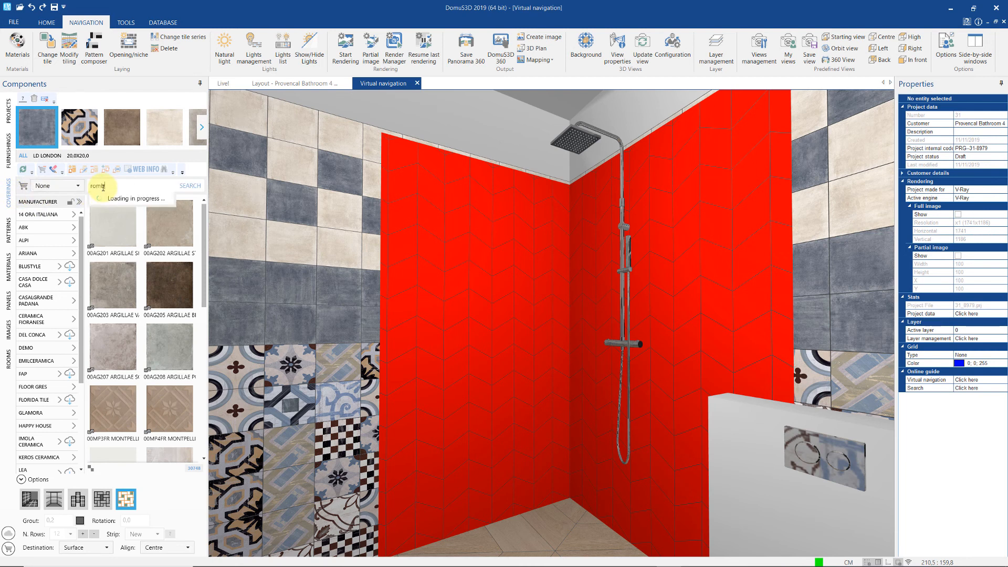
key("Return")
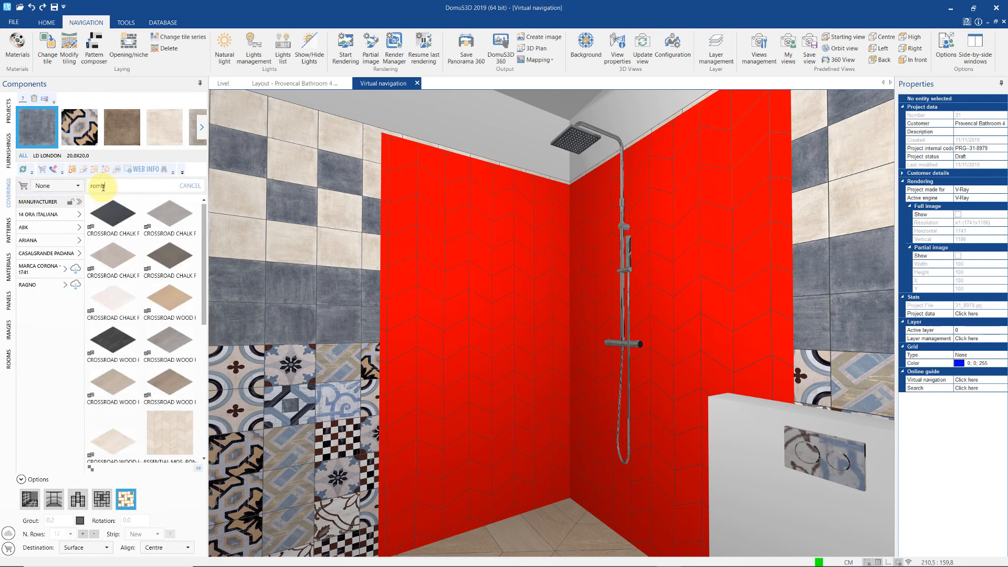
left_click_drag(113, 215, 408, 290)
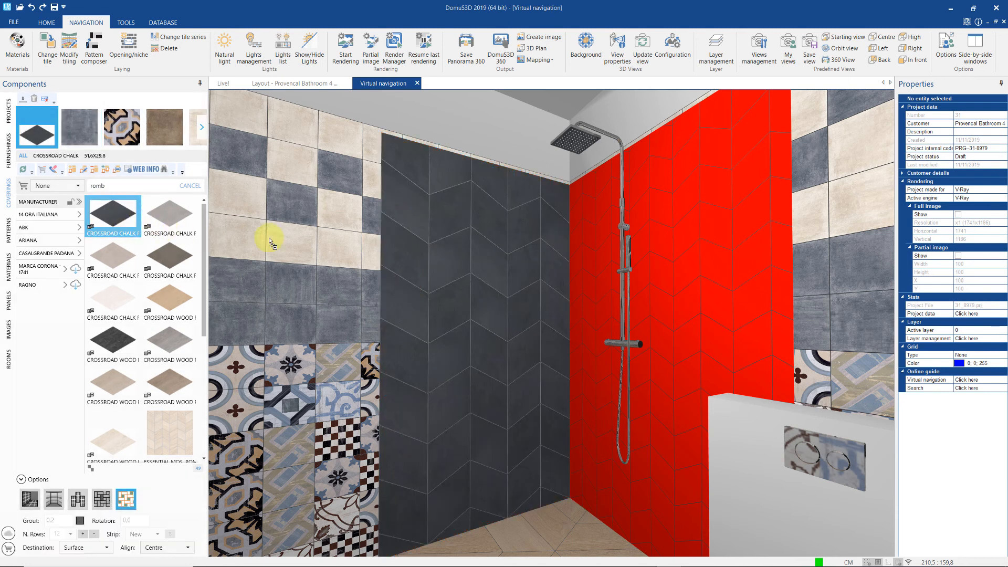
left_click_drag(590, 263, 590, 263)
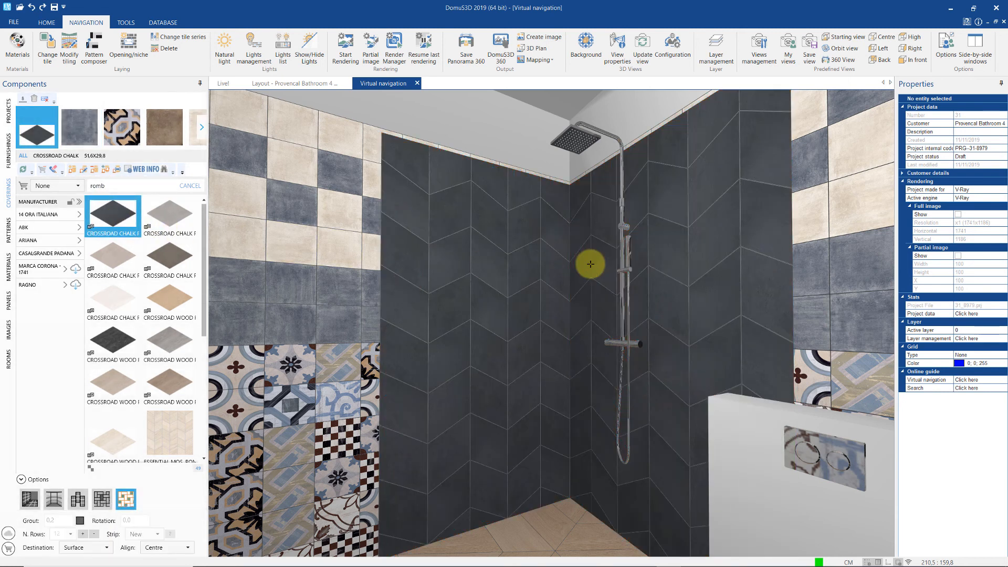
- Try CROSSROAD WOOD, then cover both shower walls with the light CROSSROAD CHALK tile
left_click_drag(169, 299, 418, 299)
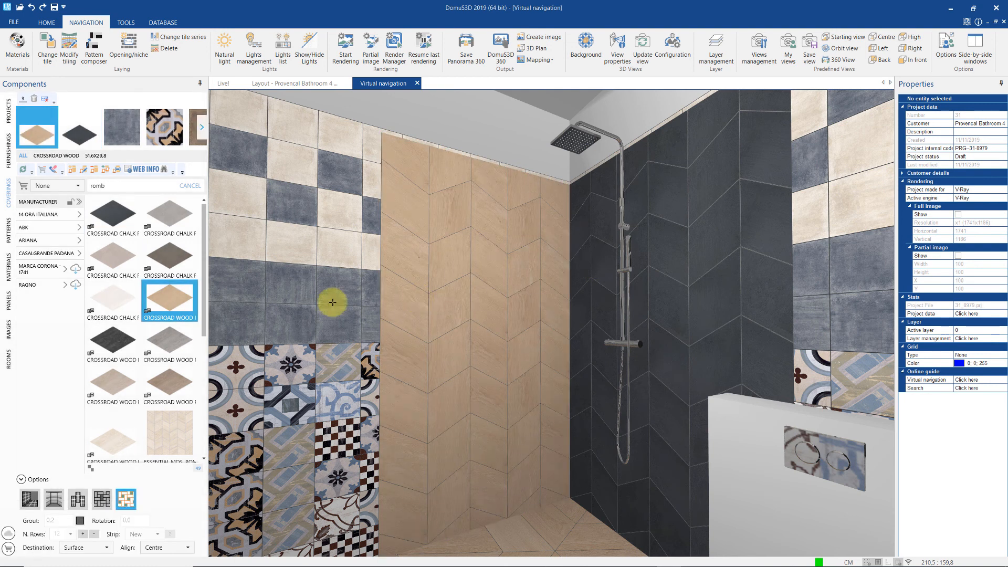
left_click(128, 290)
left_click_drag(364, 321, 425, 314)
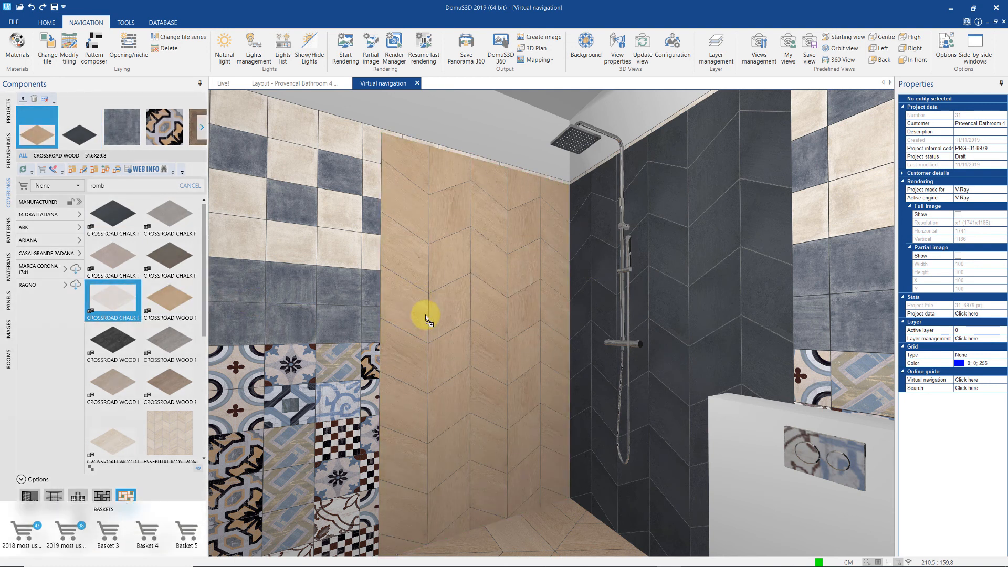
left_click_drag(126, 303, 577, 298)
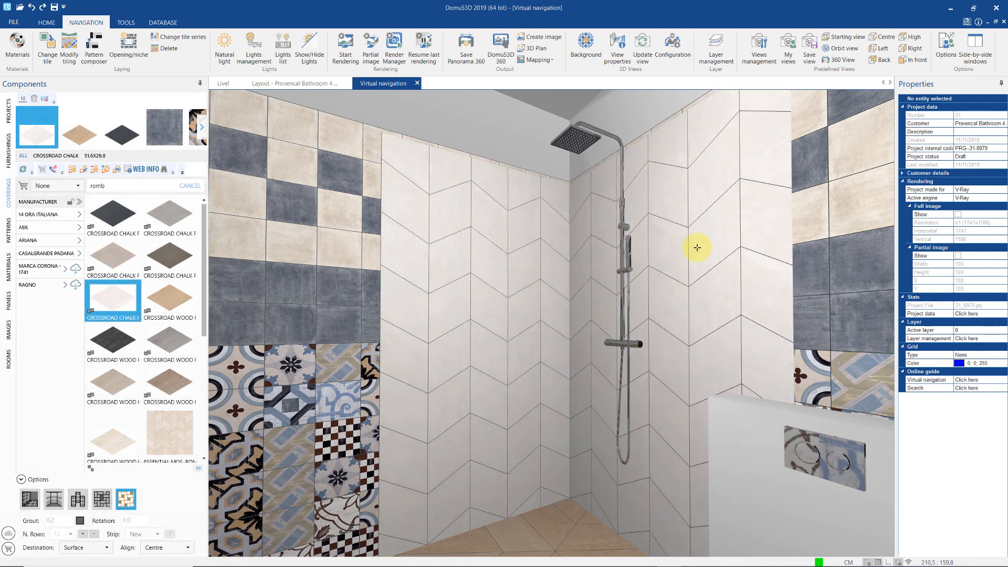
right_click(697, 248)
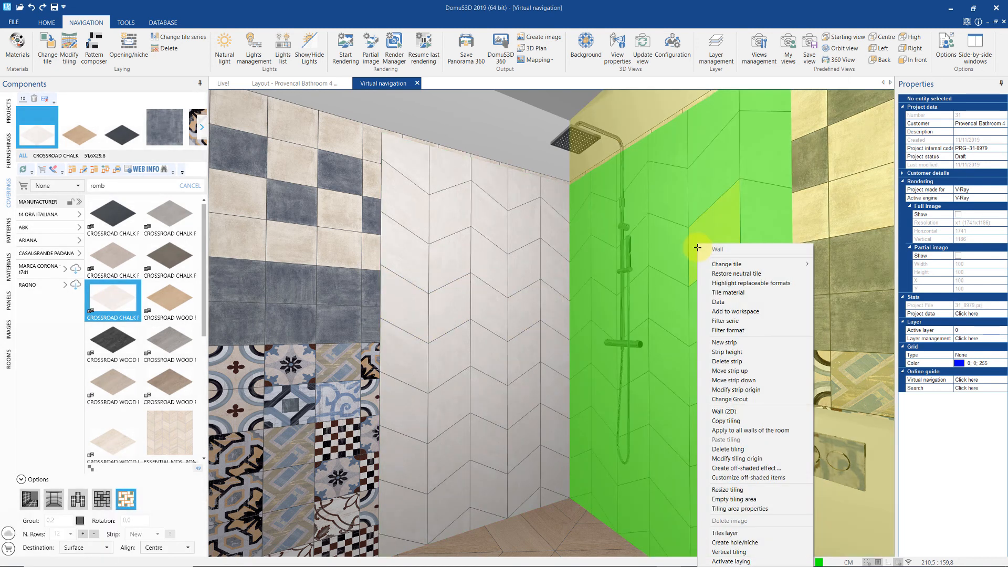
- Show the wall in 2D elevation and resize the shower tiling to 242,2 high
left_click(753, 411)
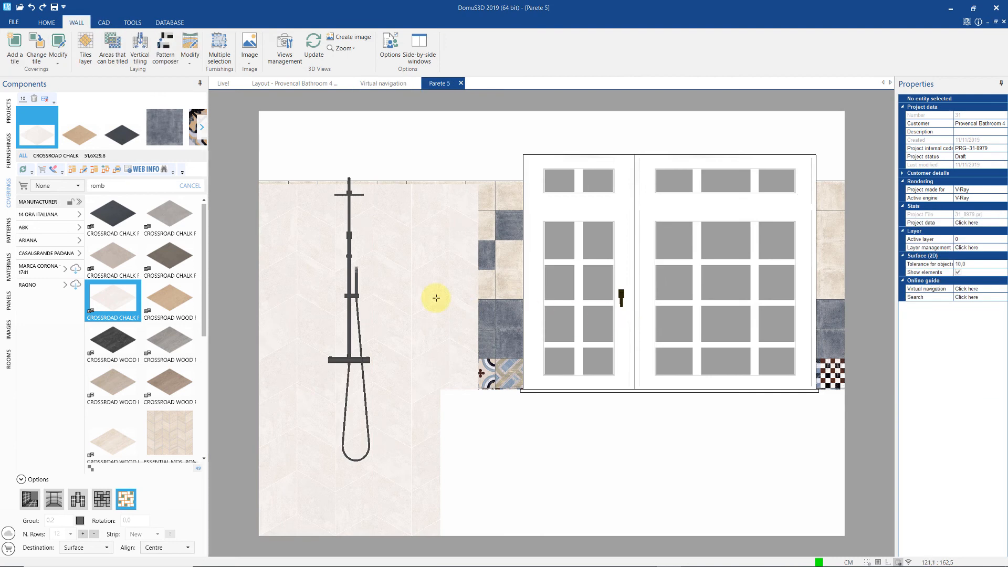
right_click(436, 297)
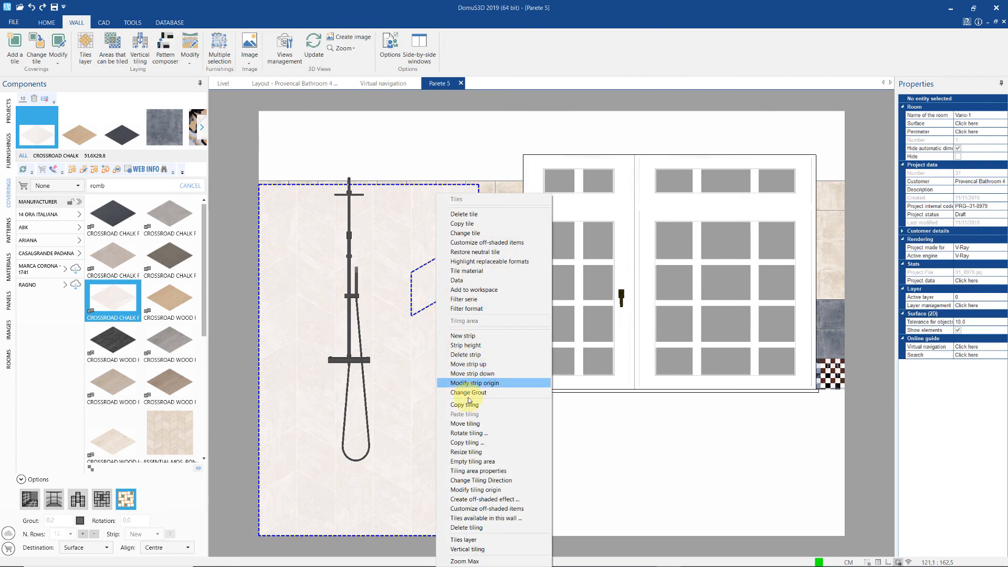
left_click(481, 452)
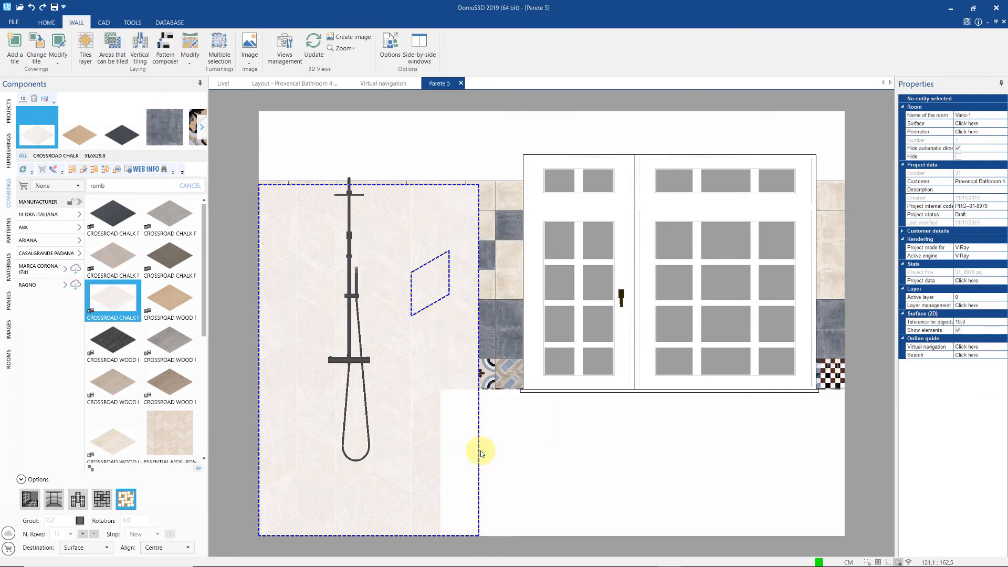
left_click(405, 183)
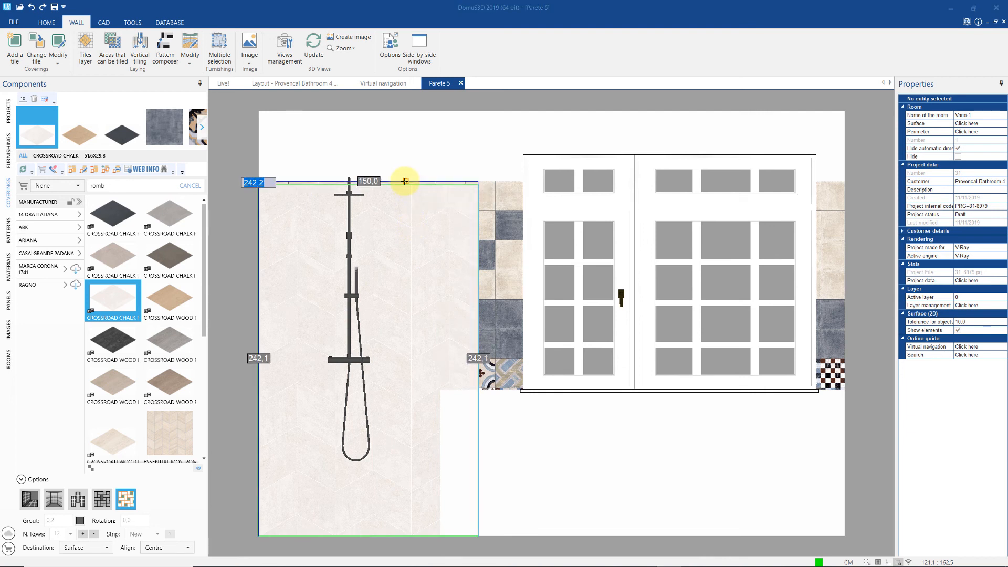
left_click(405, 182)
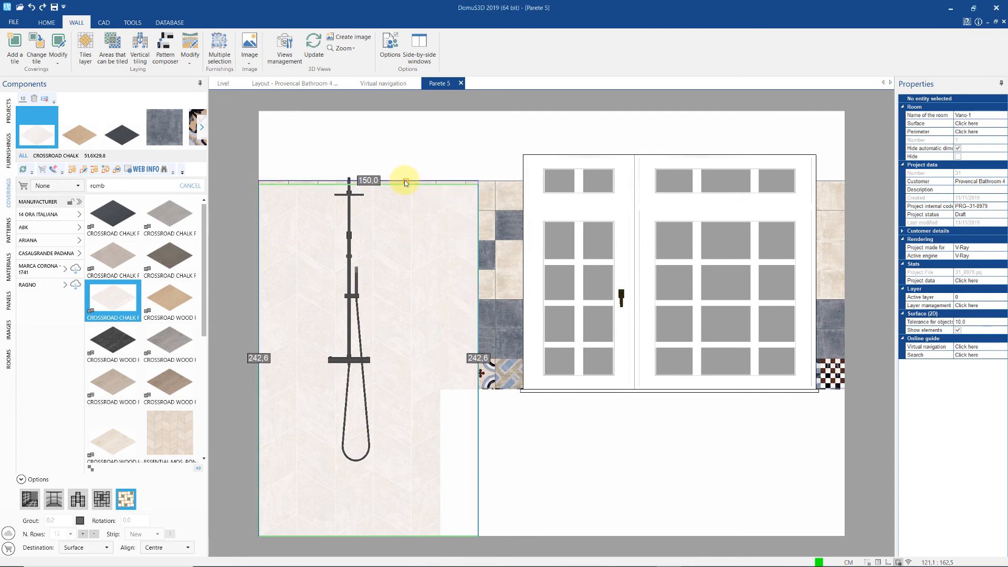
- Narrow the tiling to 124,3 wide, then switch to the Floor Vano-1 plan
right_click(427, 232)
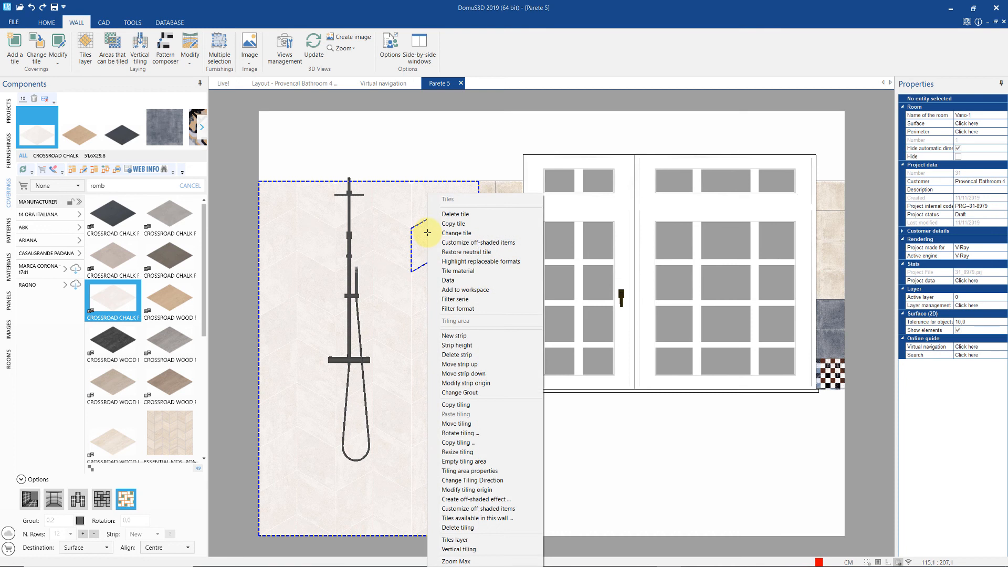
left_click(495, 453)
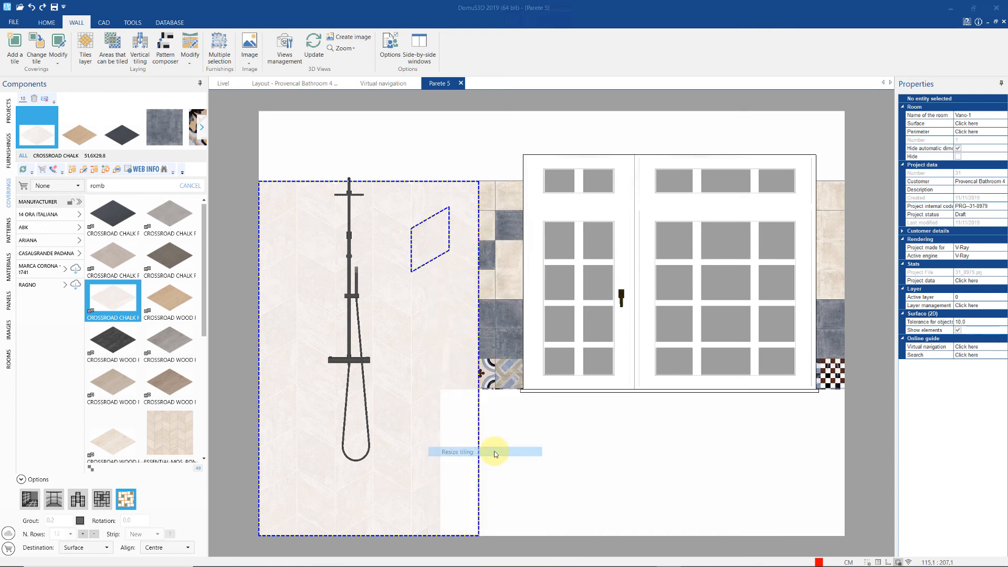
left_click(476, 333)
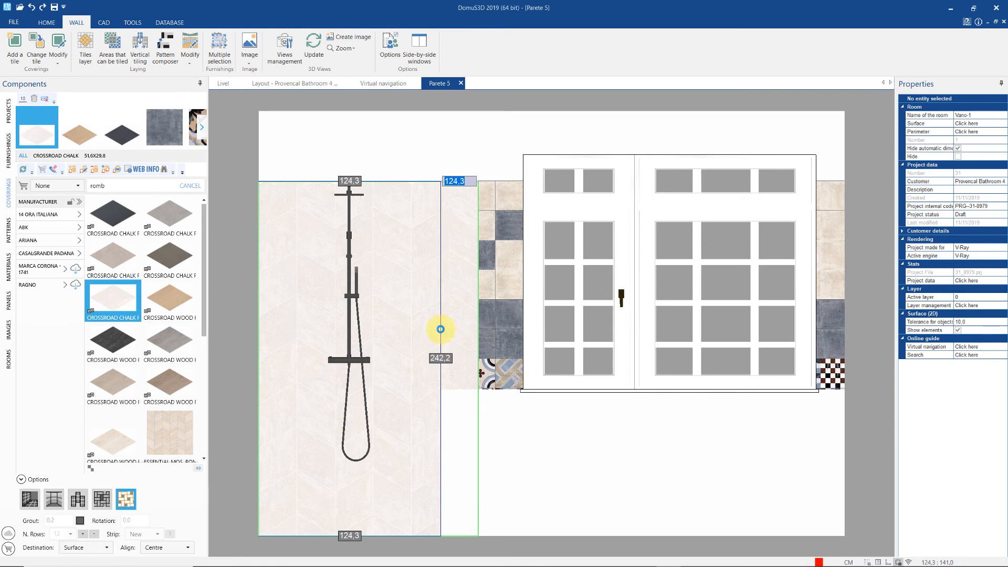
left_click(440, 329)
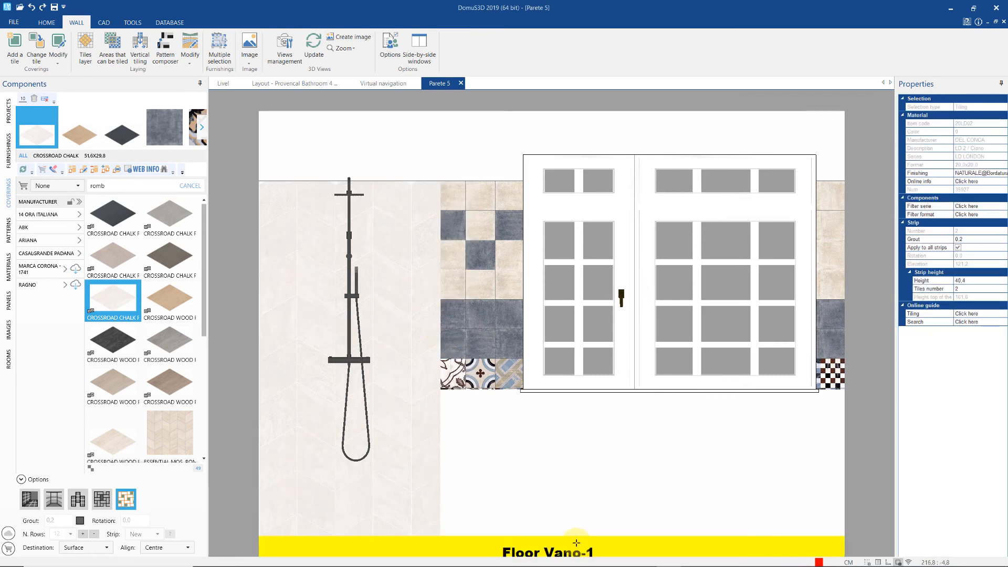
left_click(575, 542)
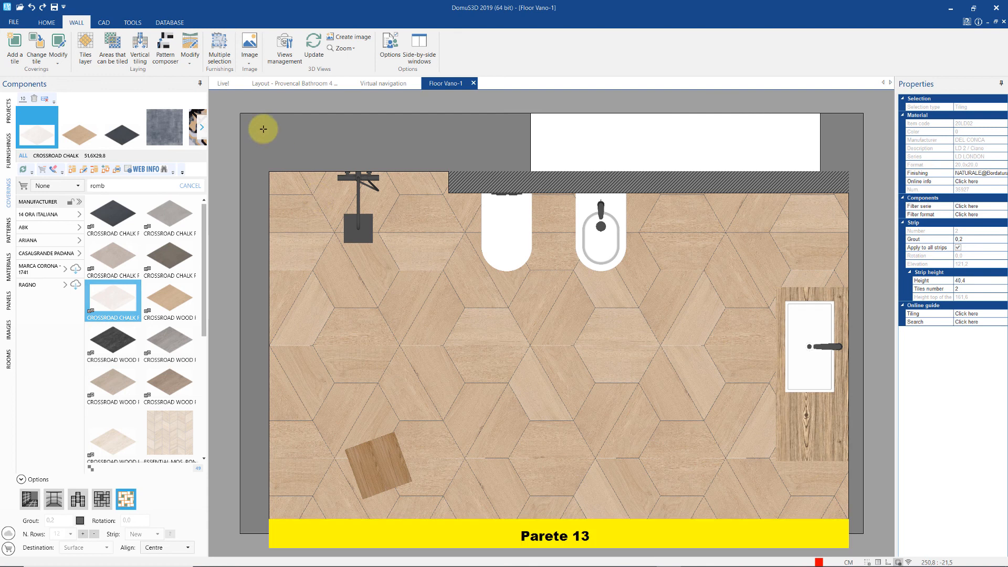
- Begin a polyline at the wall corner, running along the back wall and hexagon tile vertices
left_click(104, 22)
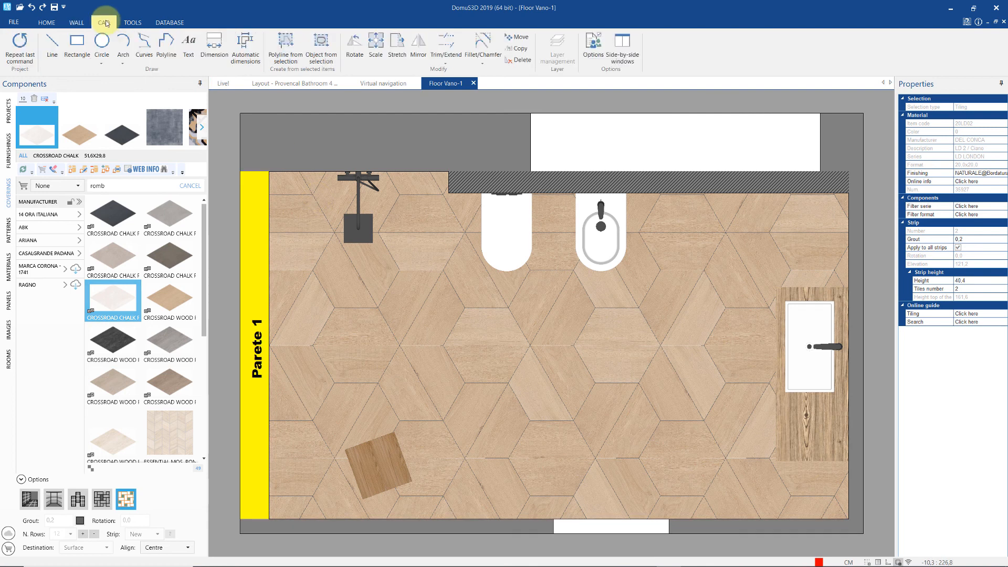
left_click(166, 44)
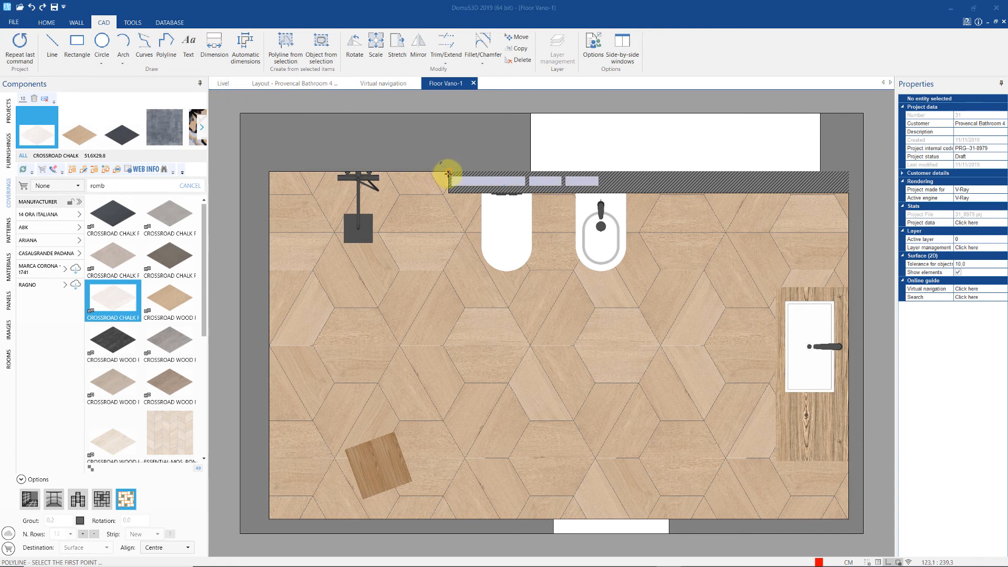
left_click(450, 208)
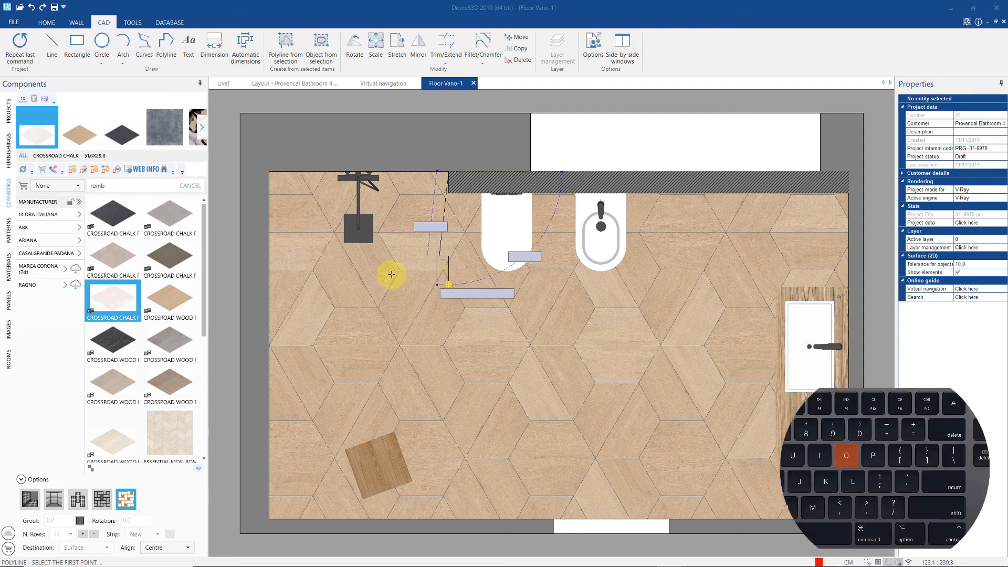
left_click(449, 193)
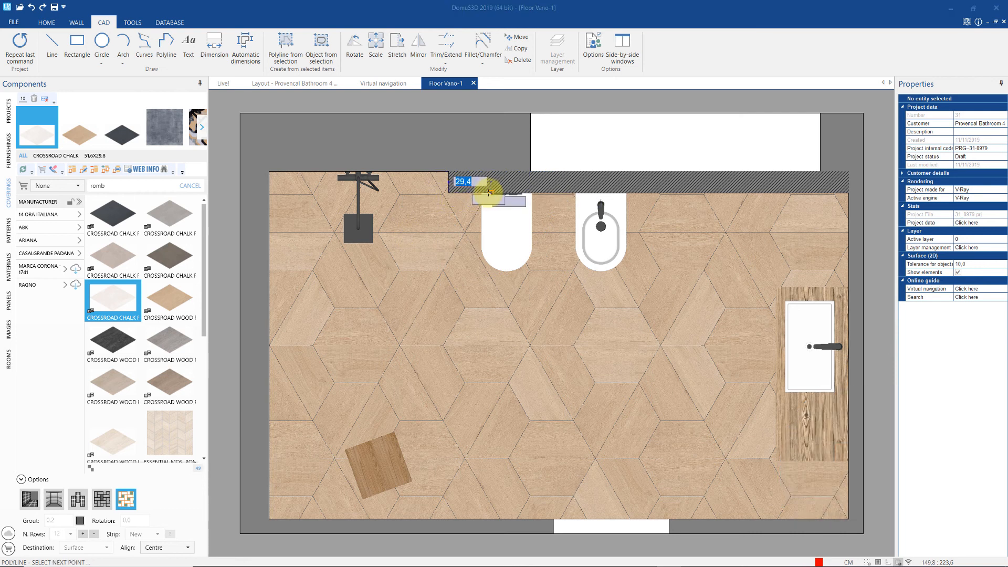
left_click(488, 192)
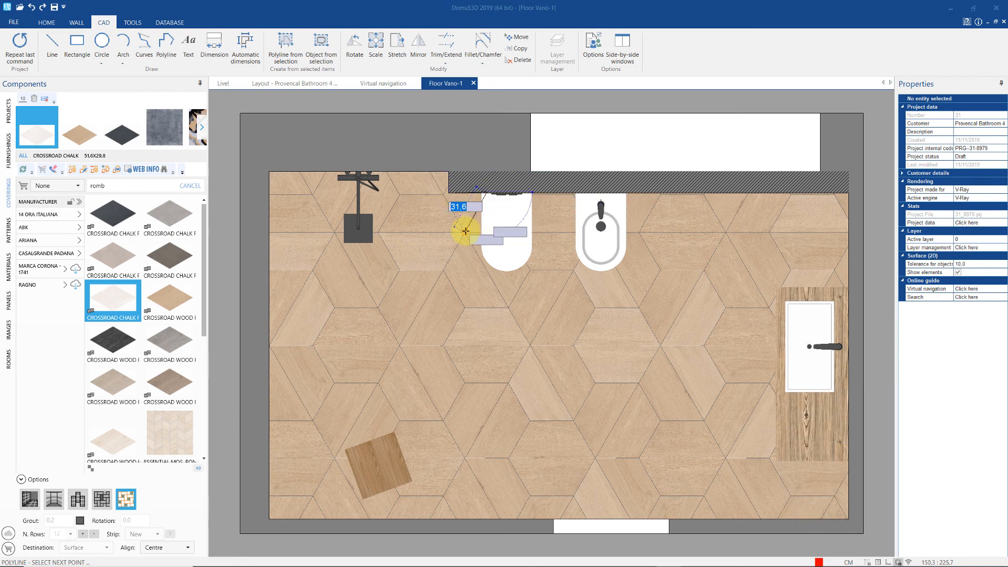
left_click(476, 248)
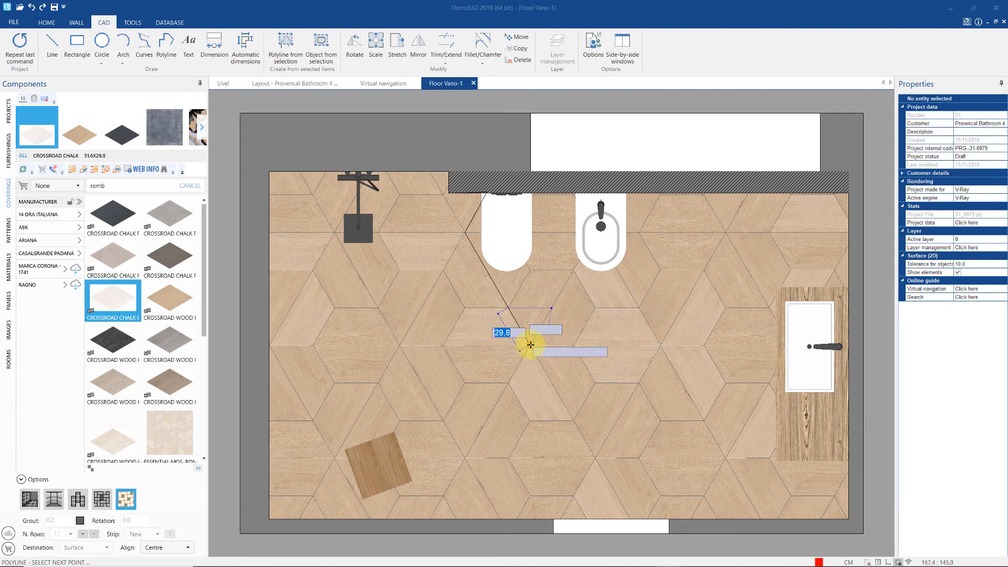
left_click(531, 270)
left_click(572, 270)
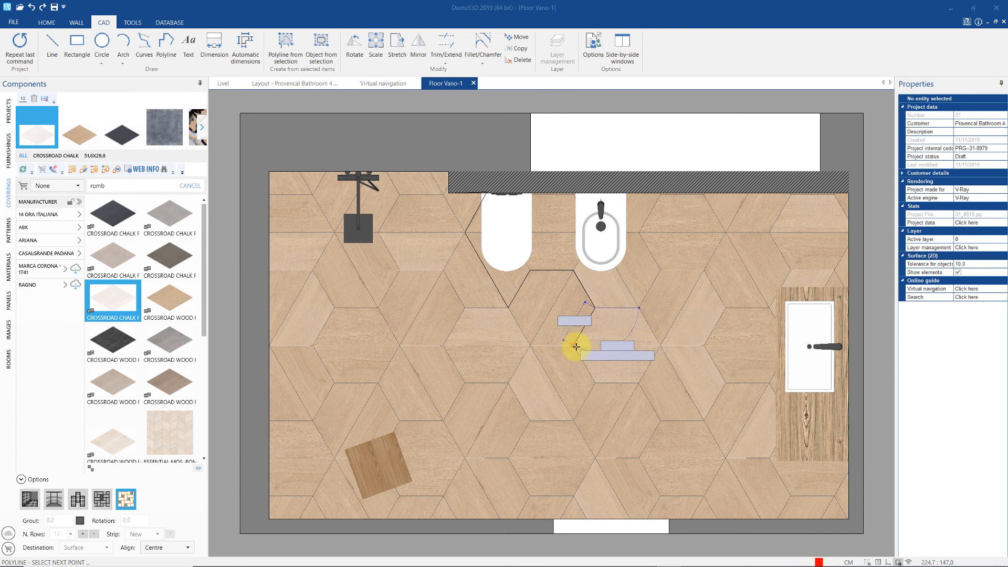
- Continue the polyline down the tile edges, along the bottom and left walls, and close it
left_click(595, 382)
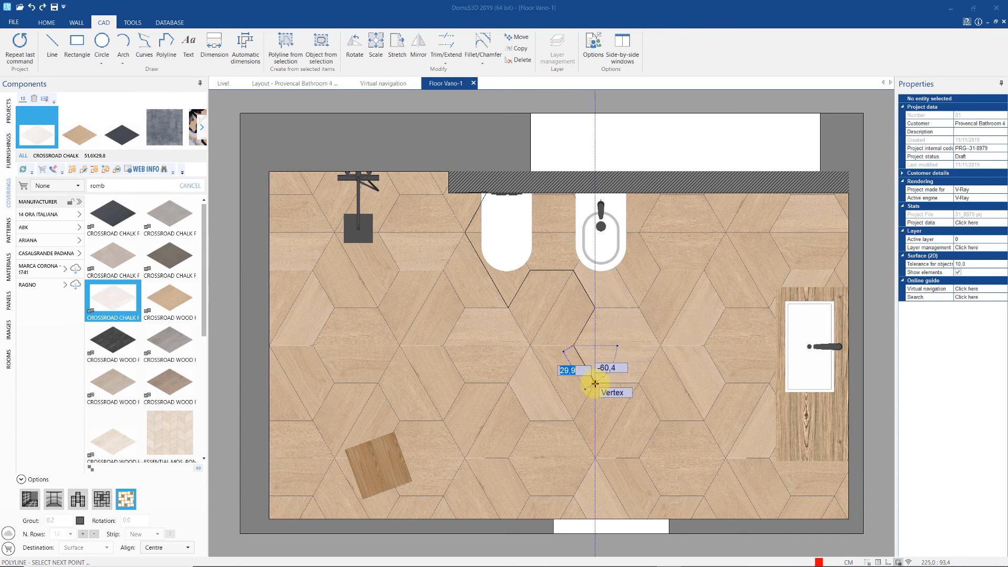
left_click(637, 383)
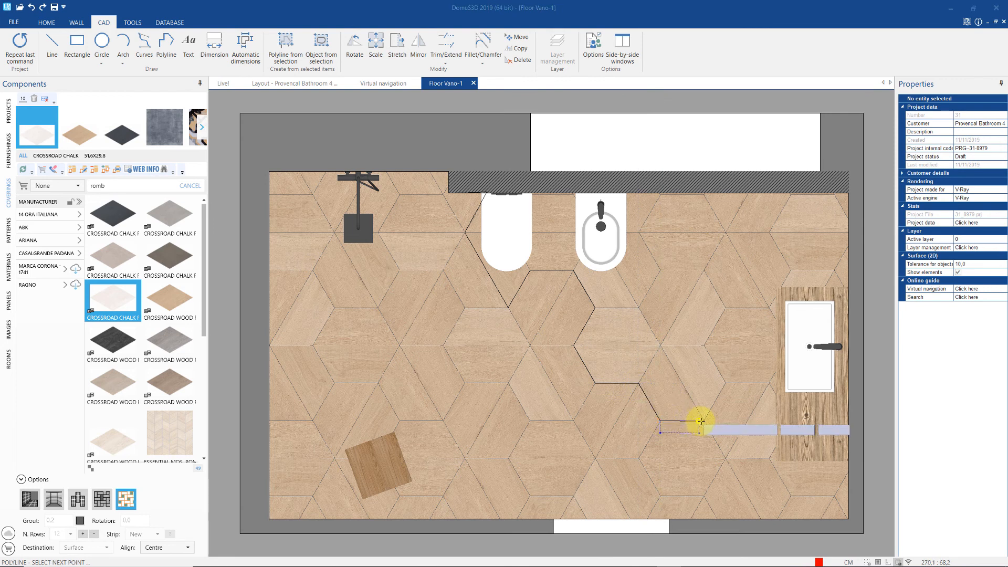
left_click(700, 420)
left_click(726, 458)
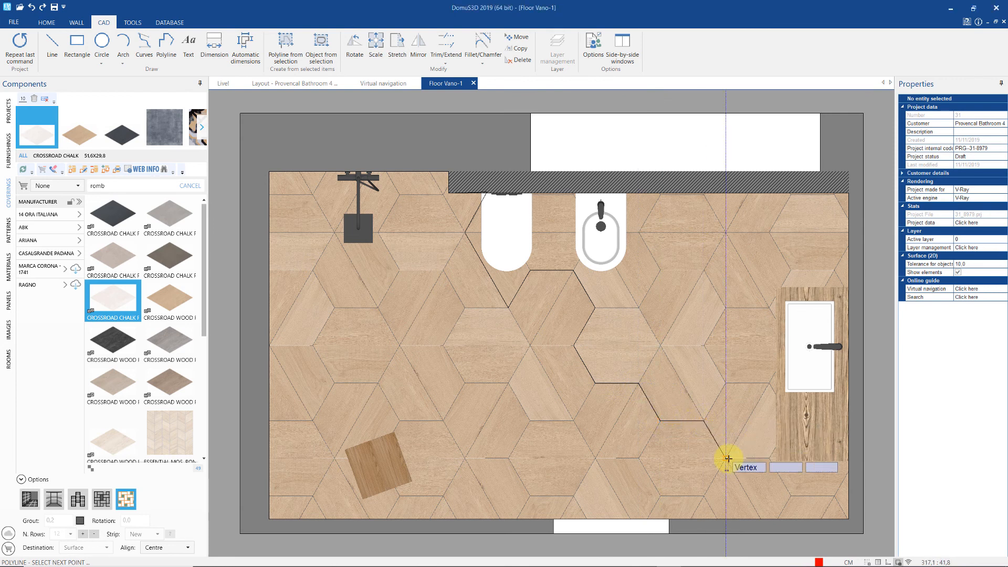
left_click(704, 496)
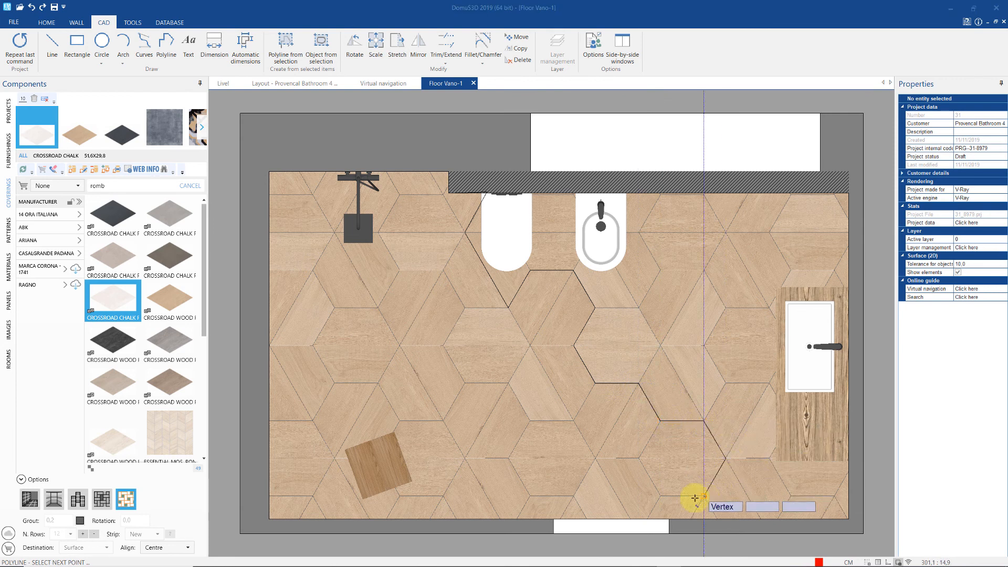
left_click(661, 496)
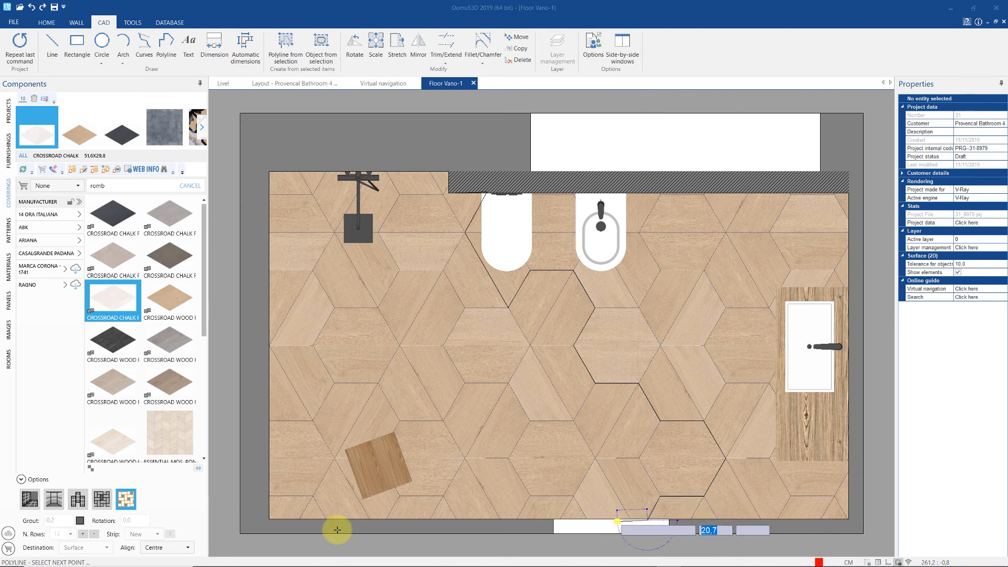
left_click(267, 519)
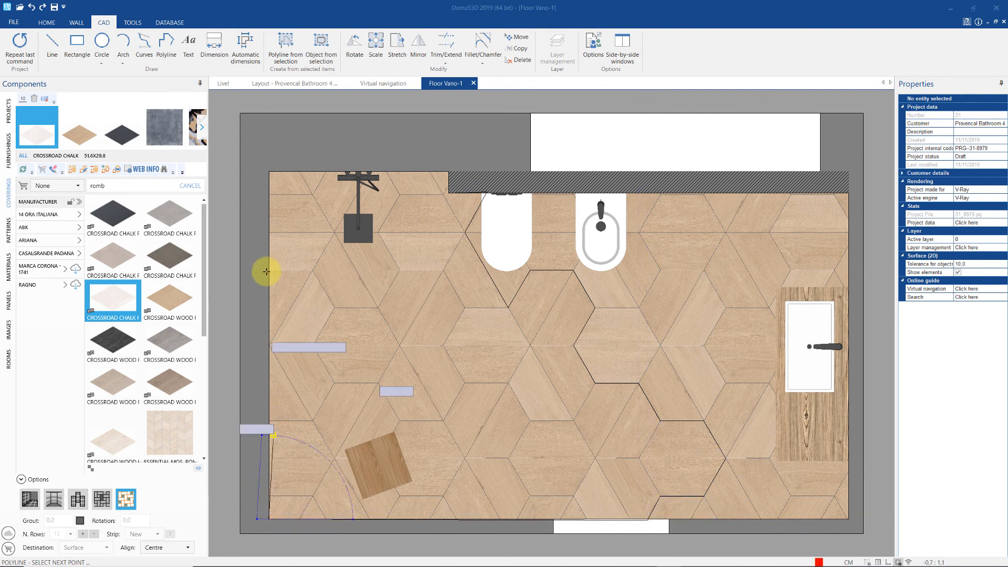
left_click(268, 171)
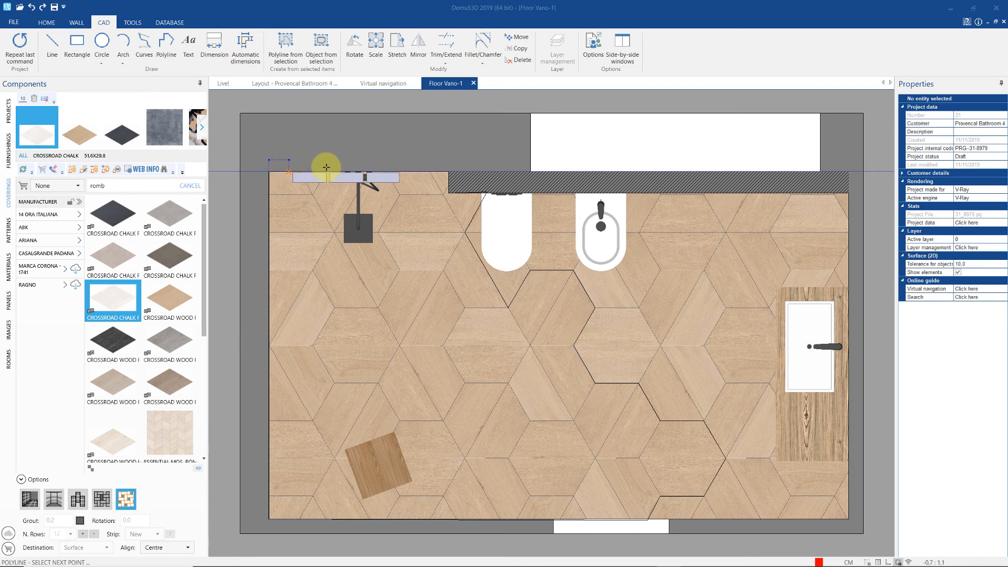
right_click(448, 172)
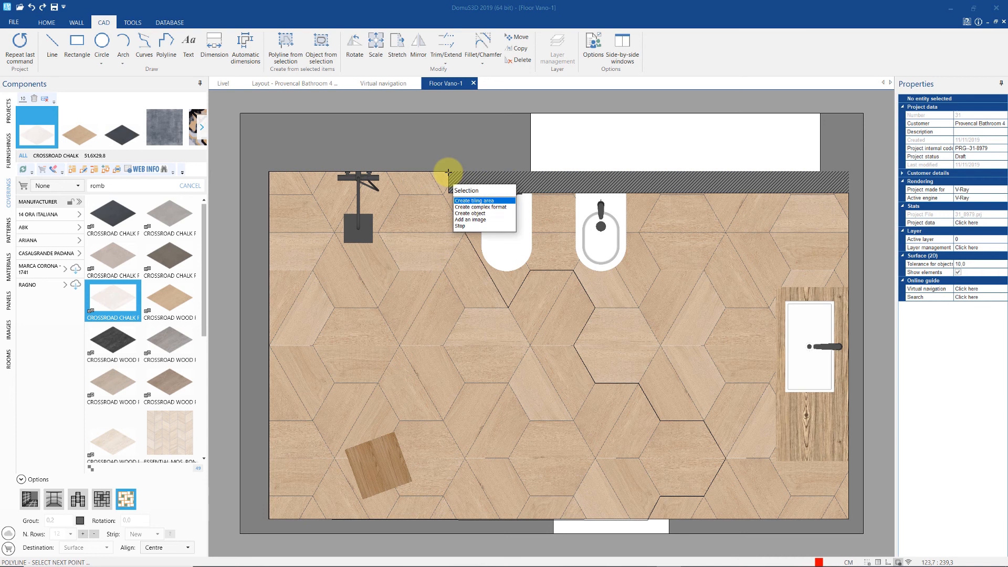
- Turn the outline into an LD 2 / Ciano tiling area, then retile it with CEMENTINE 20
left_click(497, 201)
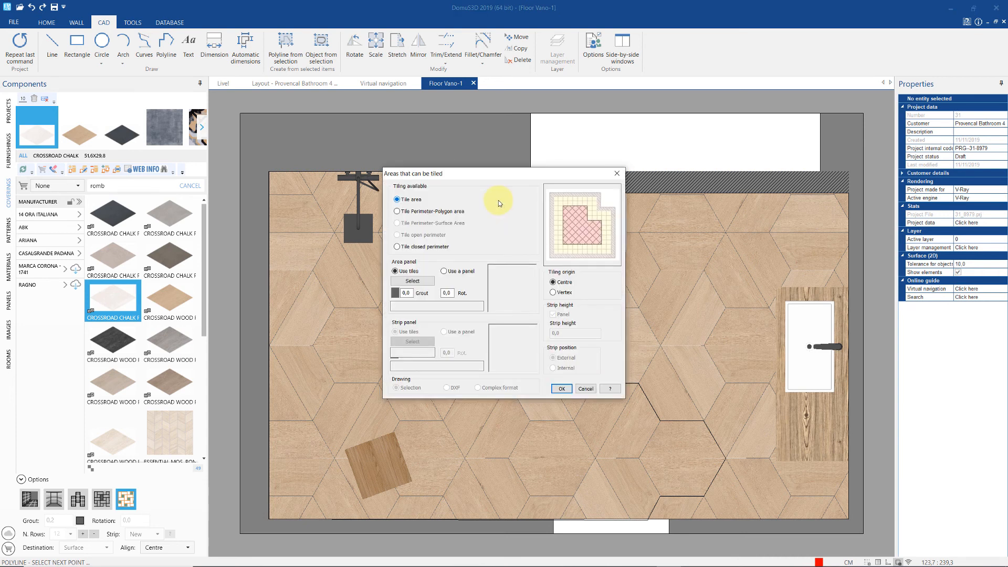
left_click(420, 281)
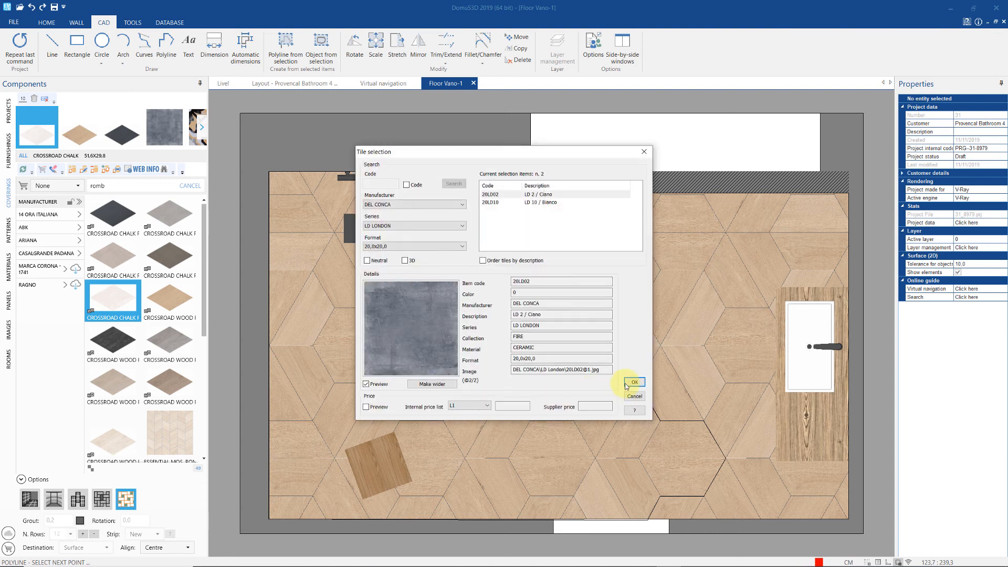
left_click(628, 382)
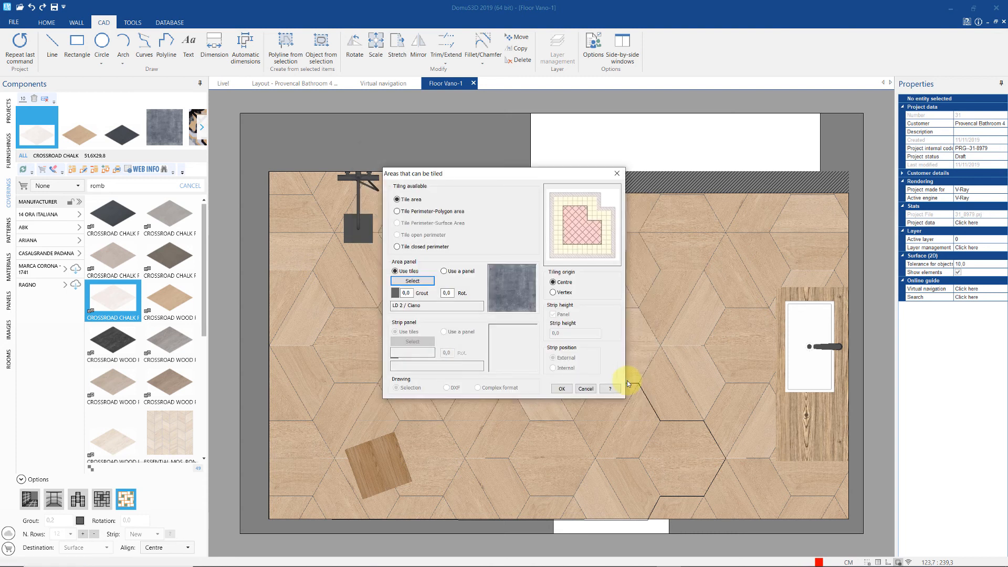
left_click(564, 389)
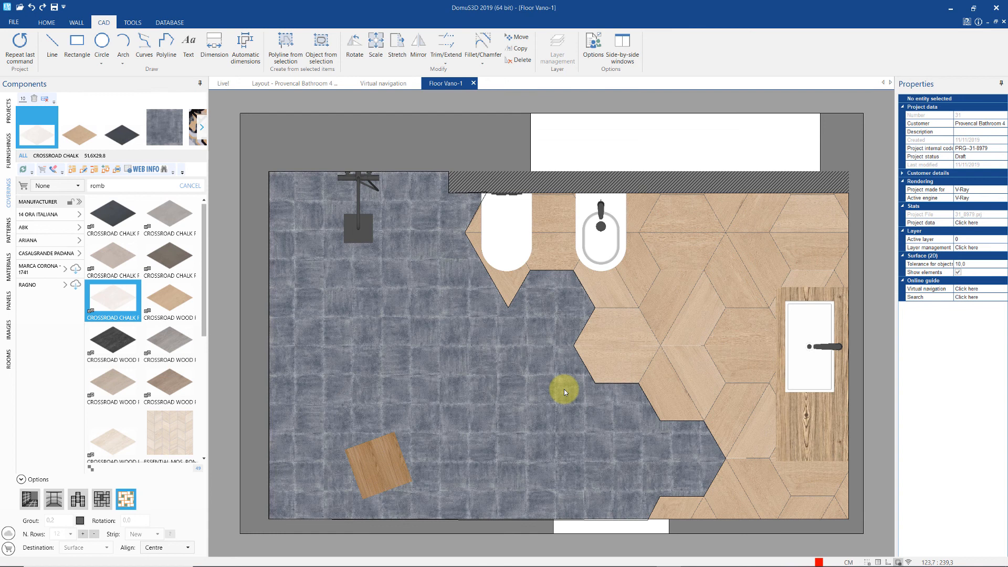
left_click(202, 127)
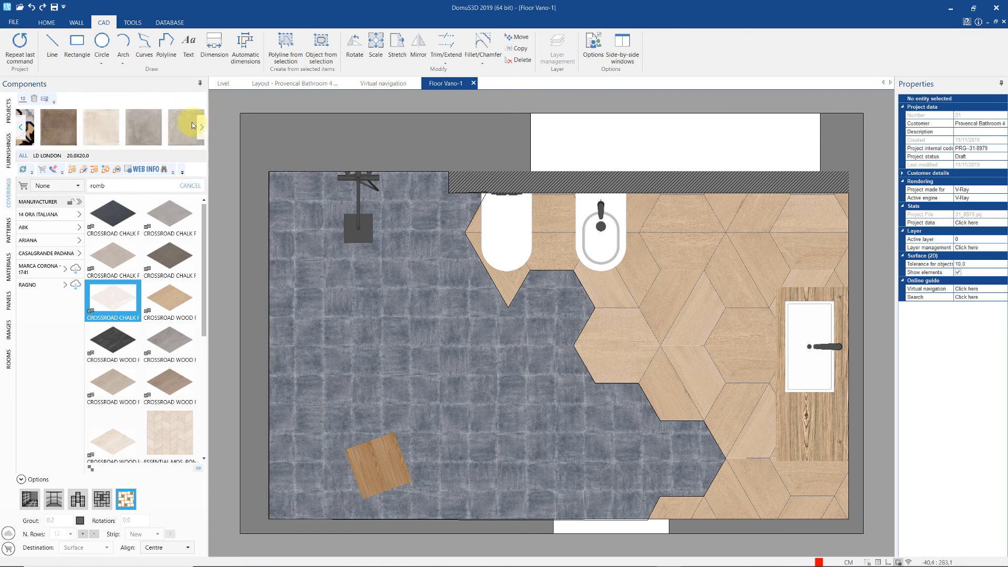
left_click_drag(29, 145, 377, 345)
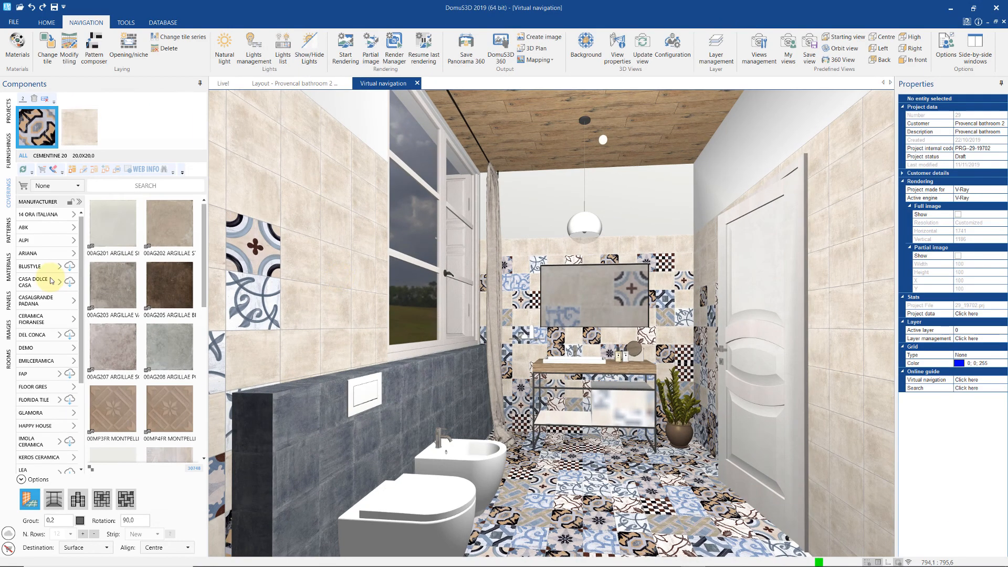
- Search the materials for plaster and apply Orange plaster to the back wall above the sink
left_click(9, 268)
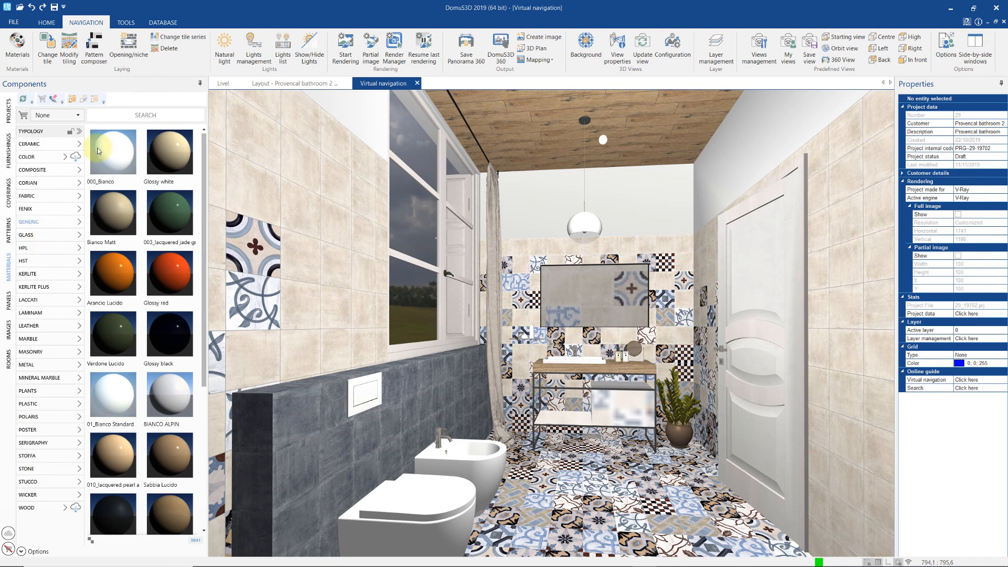
left_click(121, 114)
key("Return")
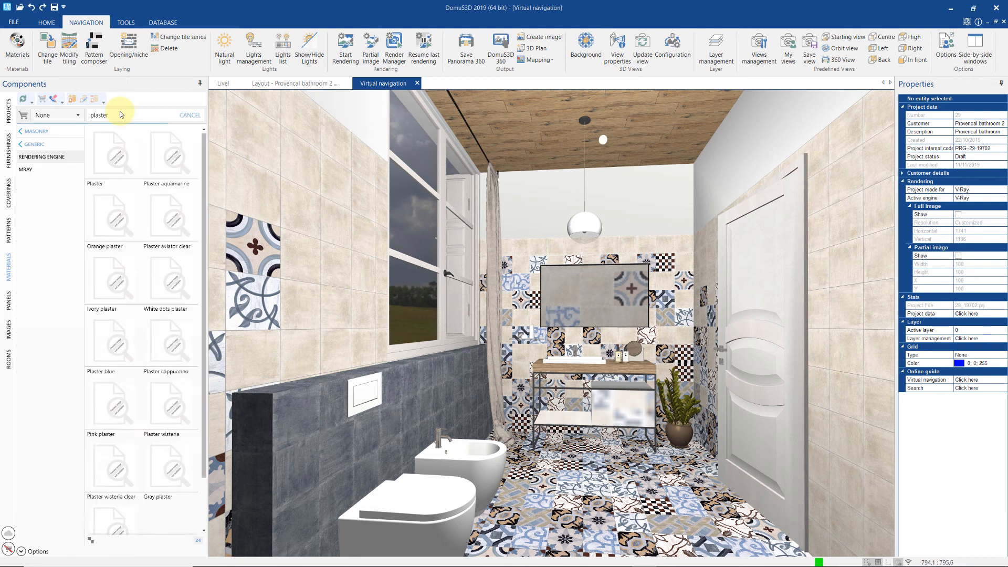
left_click(108, 216)
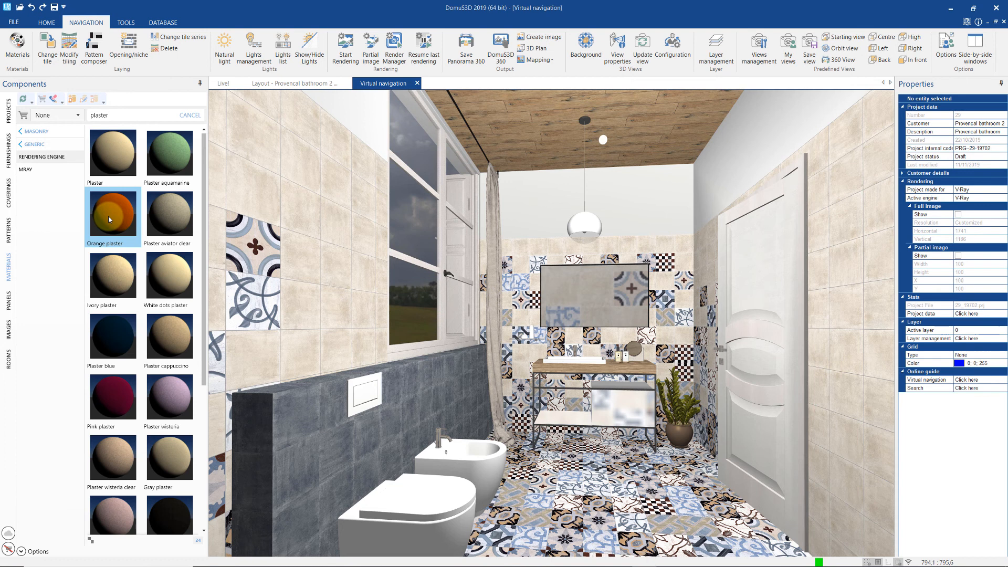
left_click_drag(158, 221, 530, 207)
- Try Plaster wisteria on the right wall, then apply Plaster pink salmon to all walls
left_click_drag(178, 398, 746, 168)
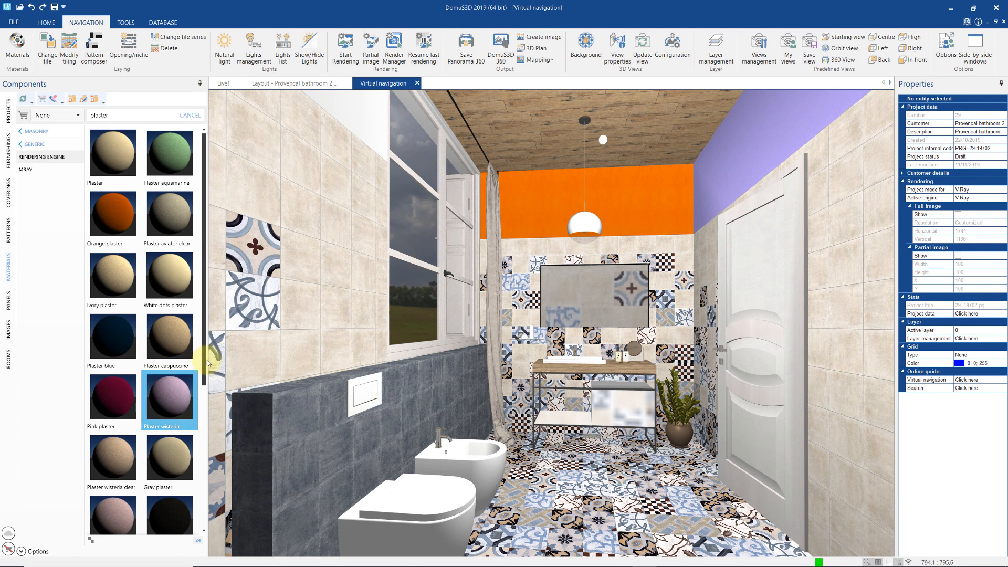
scroll(205, 378, "down", 3)
scroll(211, 411, "down", 5)
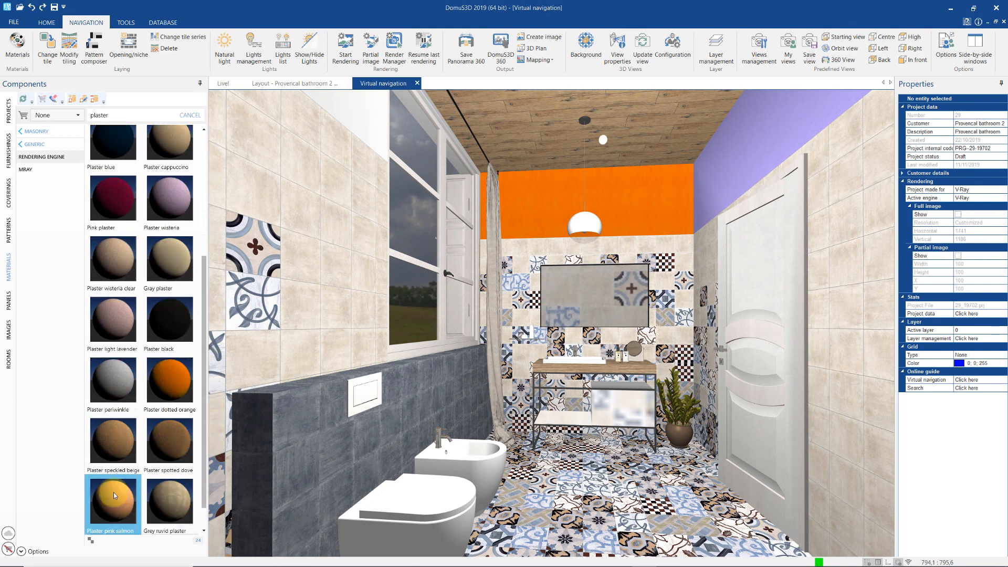
mouse_move(115, 505)
left_click_drag(114, 505, 363, 109)
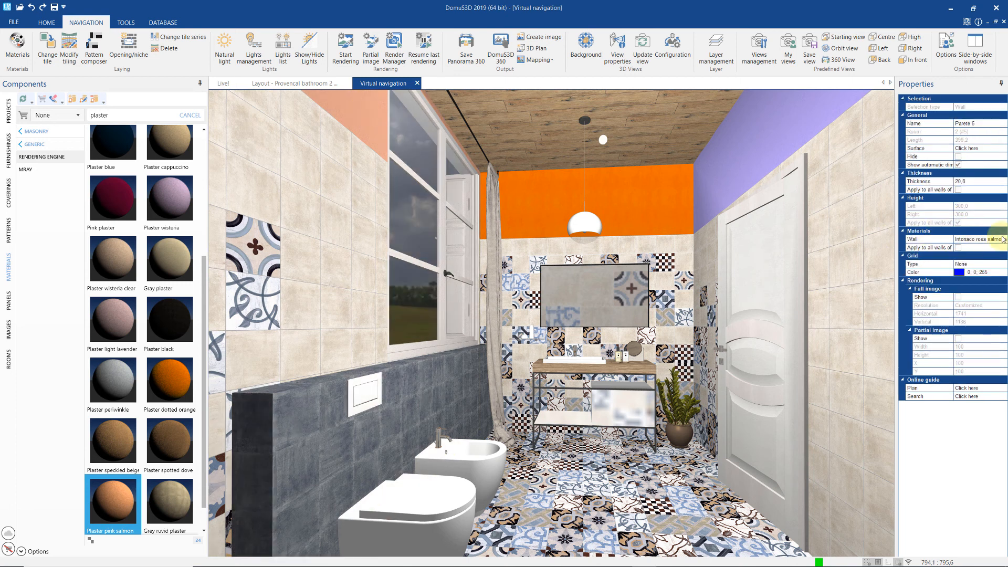
left_click(958, 248)
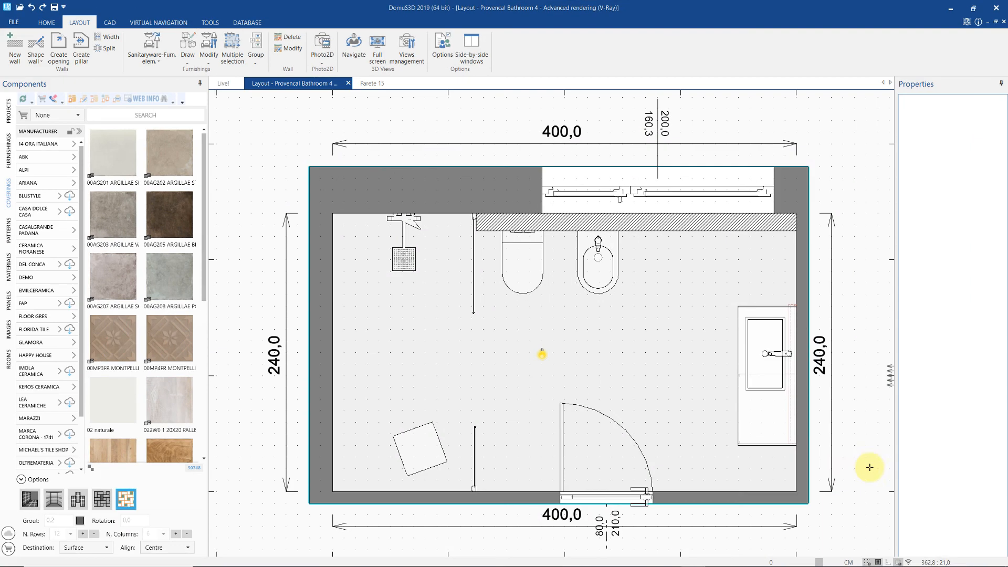
- Place the L-shaped Room 6 template below the bathroom and enter the 3D walkthrough
scroll(650, 389, "down", 3)
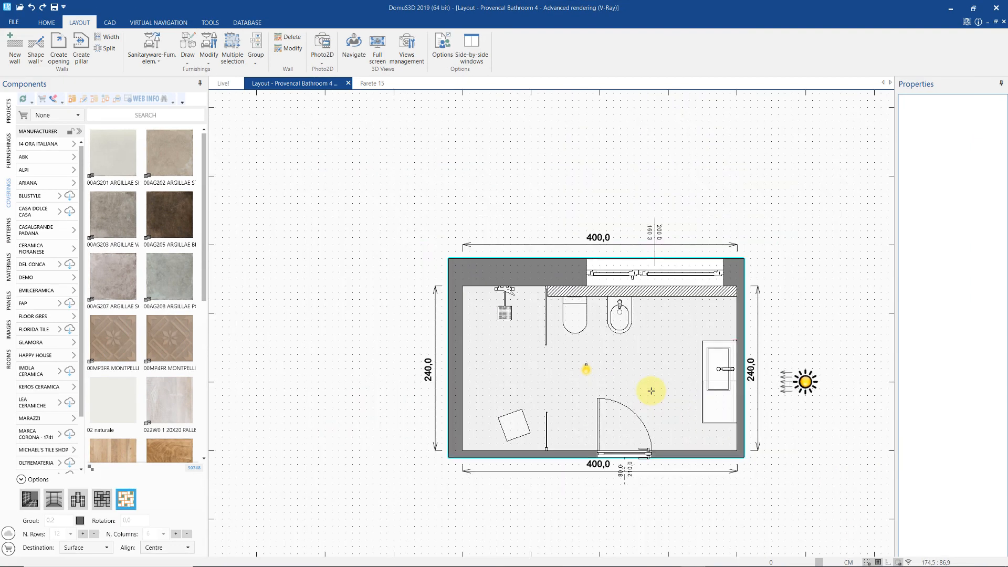
middle_click_drag(650, 373, 607, 225)
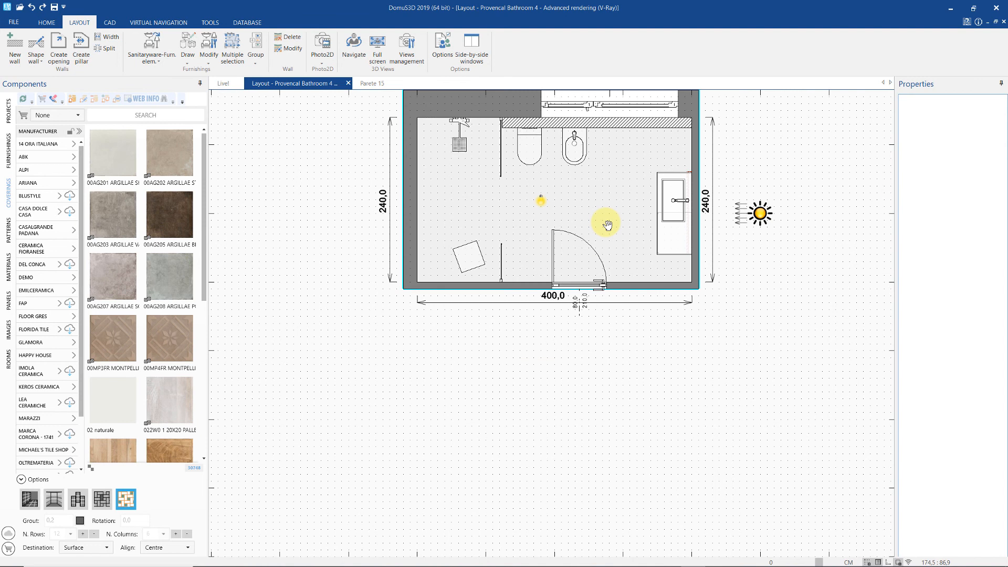
left_click(9, 359)
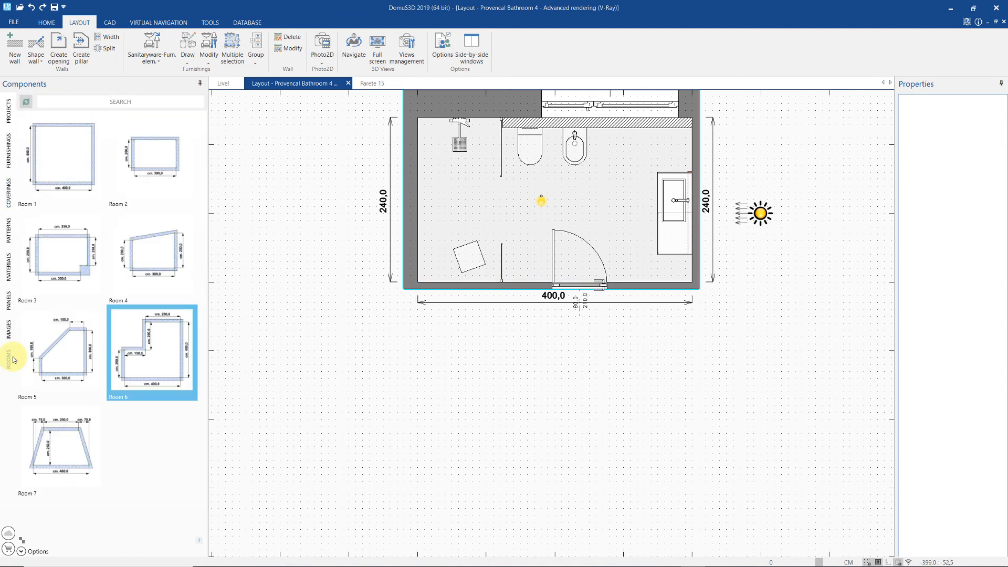
mouse_move(156, 361)
left_mouse_down()
mouse_move(702, 513)
mouse_move(589, 412)
mouse_move(587, 349)
left_mouse_up()
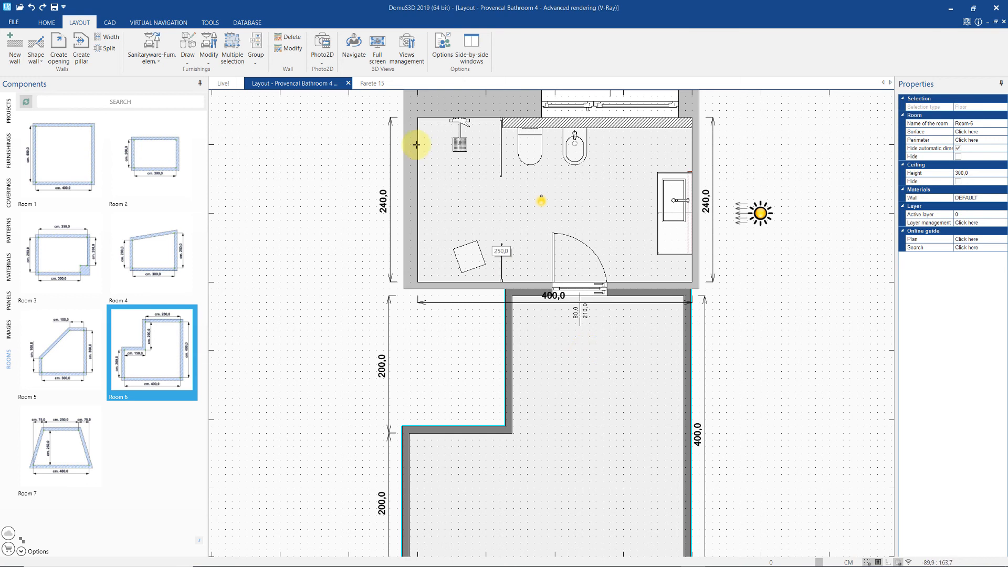
left_click(351, 58)
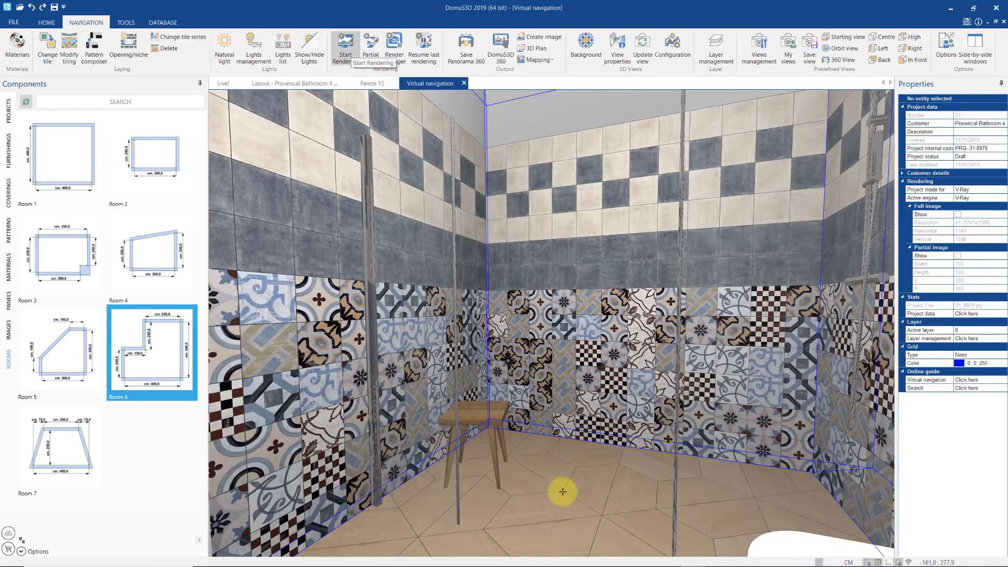
- Open the glass door, extend the floor tiling onto the adjoining room's floor, and return to Layout
left_click_drag(564, 490, 526, 496)
left_click(528, 387)
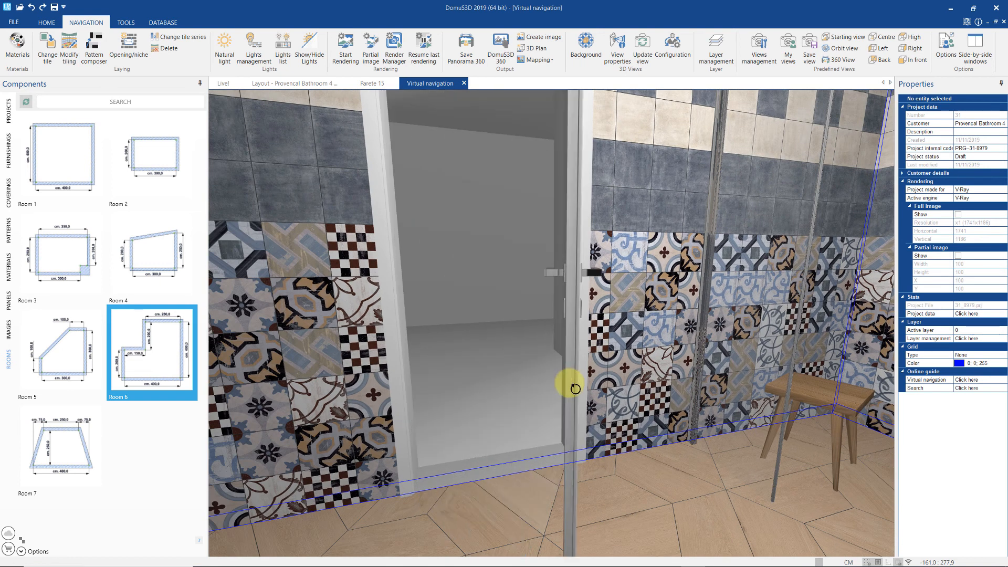
right_click(513, 494)
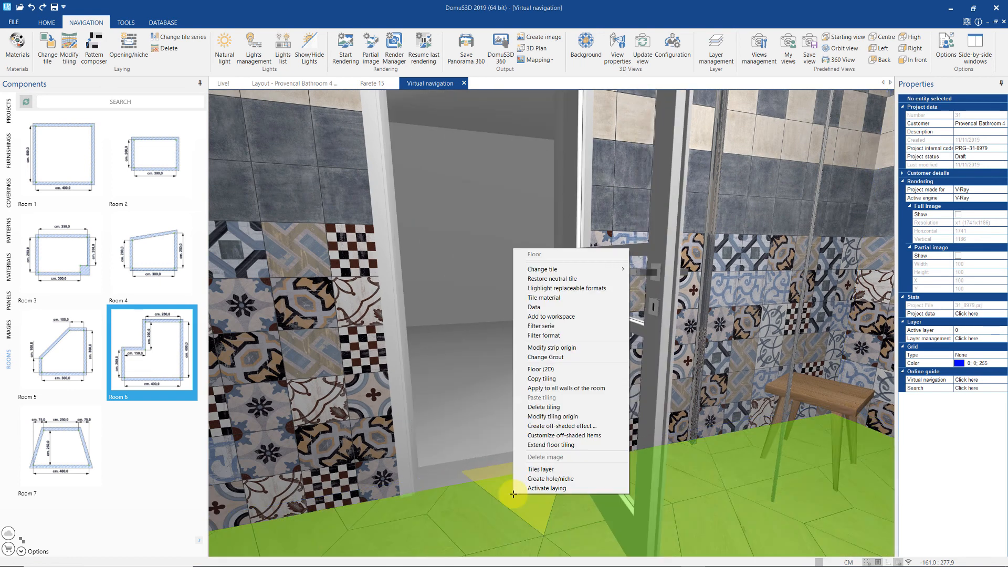
left_click(531, 445)
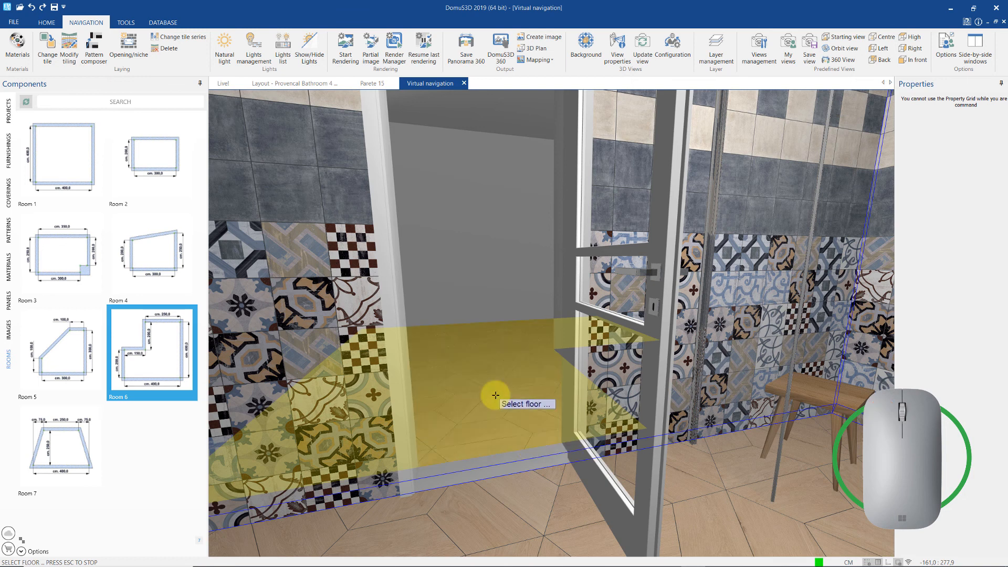
left_click(502, 460)
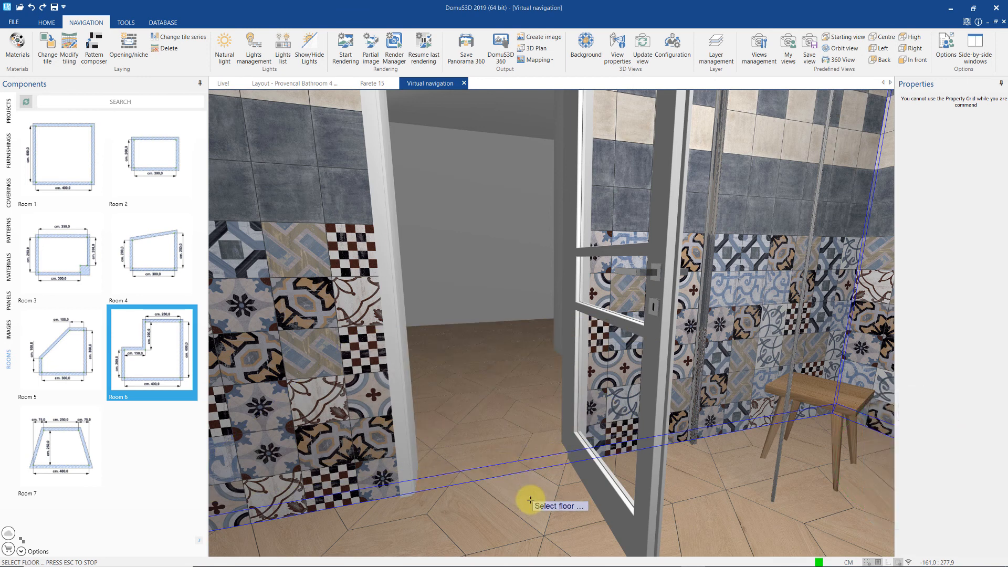
key("Escape")
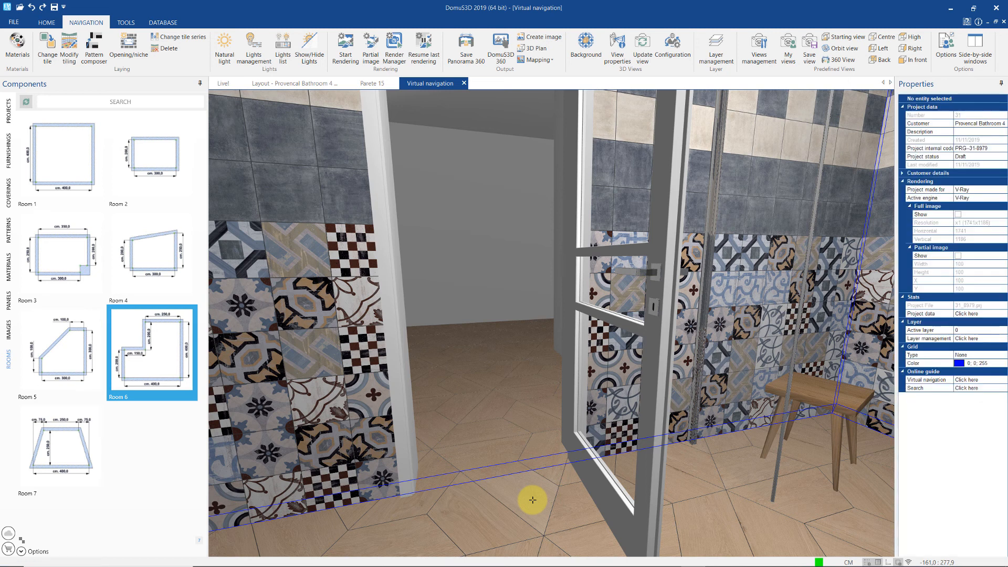
key("ctrl+F9")
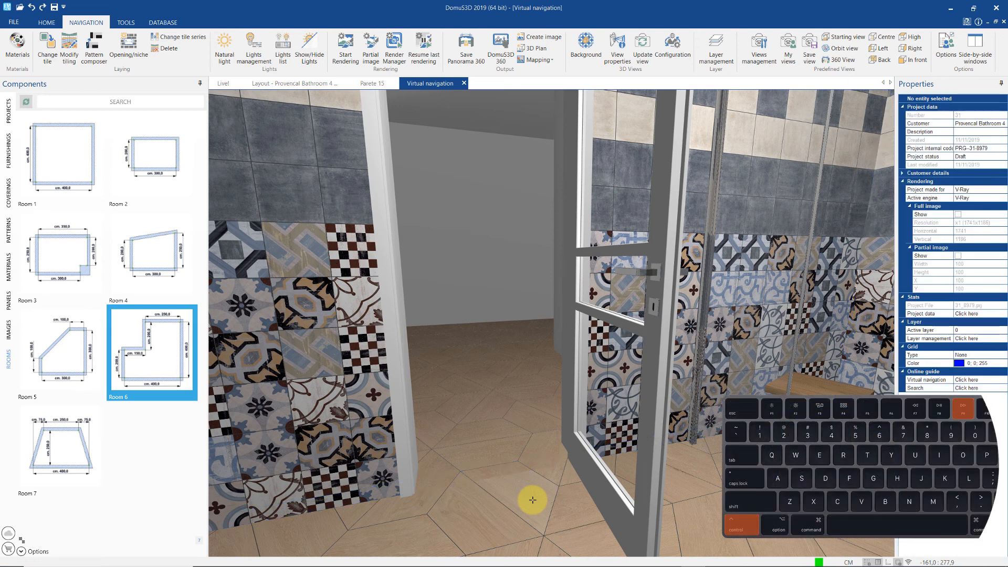
left_click(308, 87)
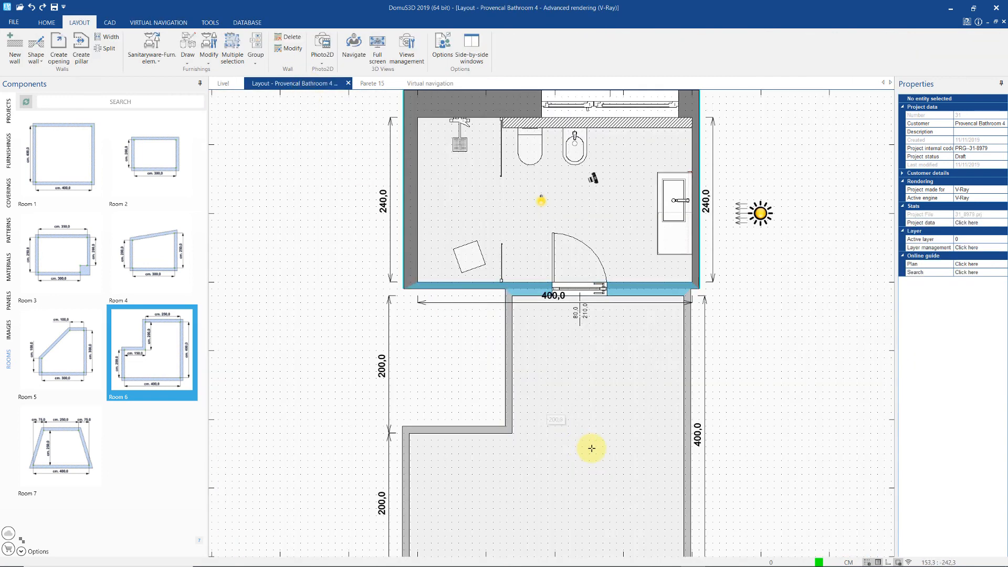
- Delete the lower L-shaped room and all the items inside it
right_click(592, 448)
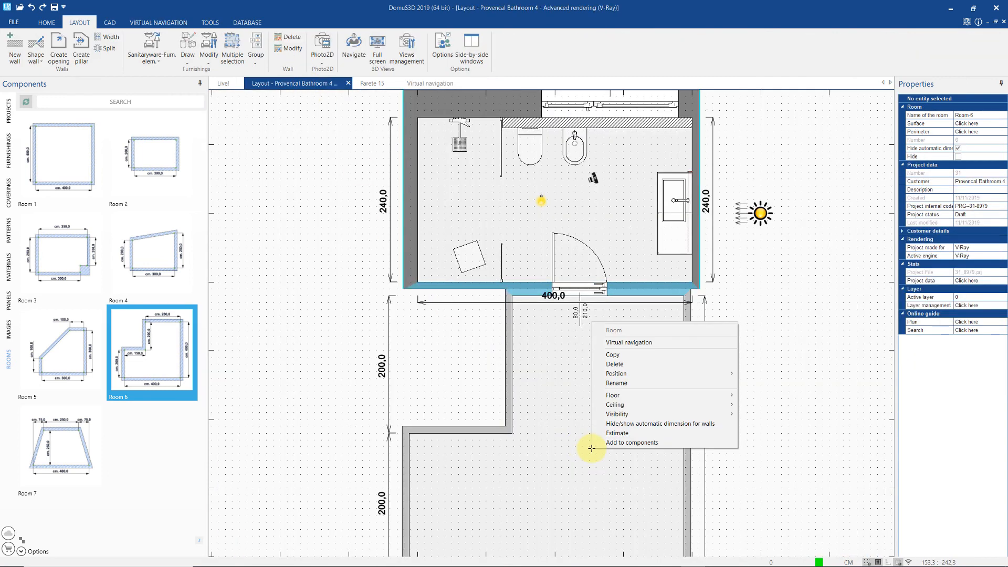
left_click(611, 364)
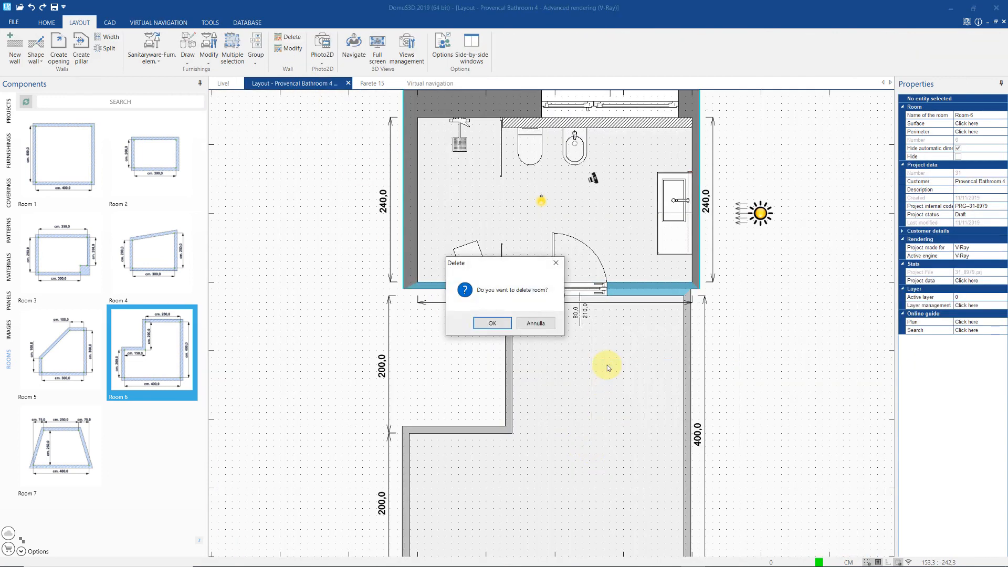
left_click(490, 322)
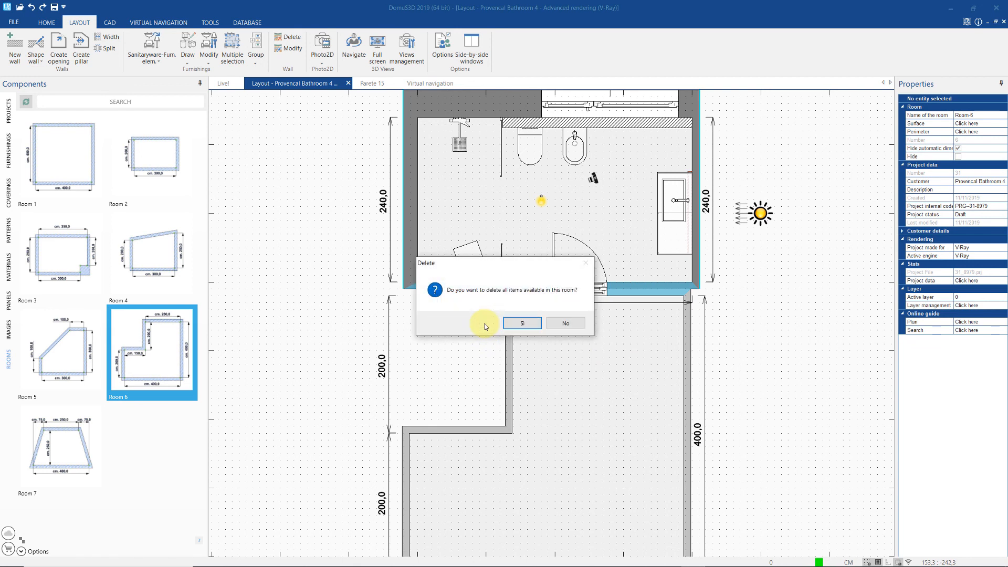
left_click(519, 323)
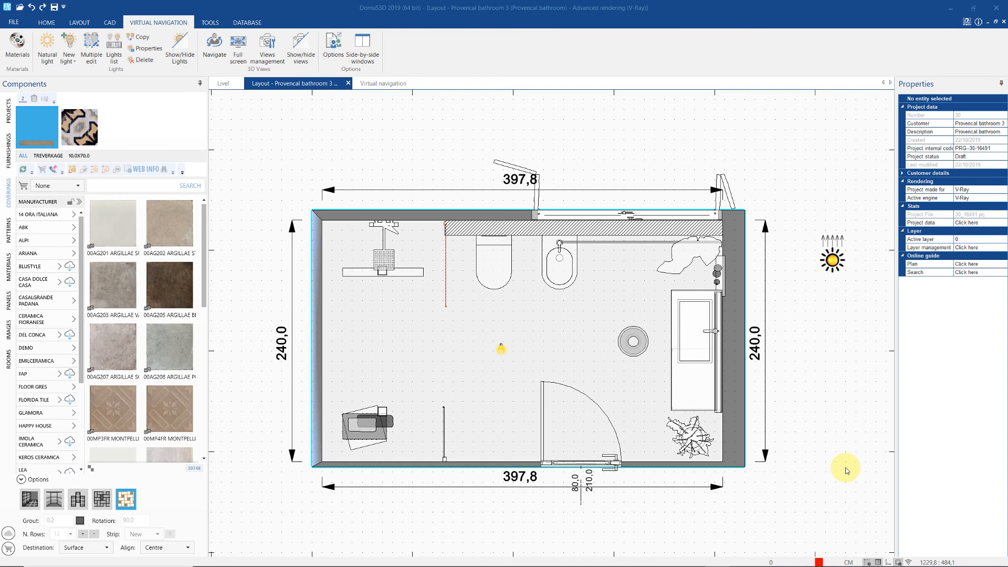
- Switch the ceiling light off and back on
right_click(502, 351)
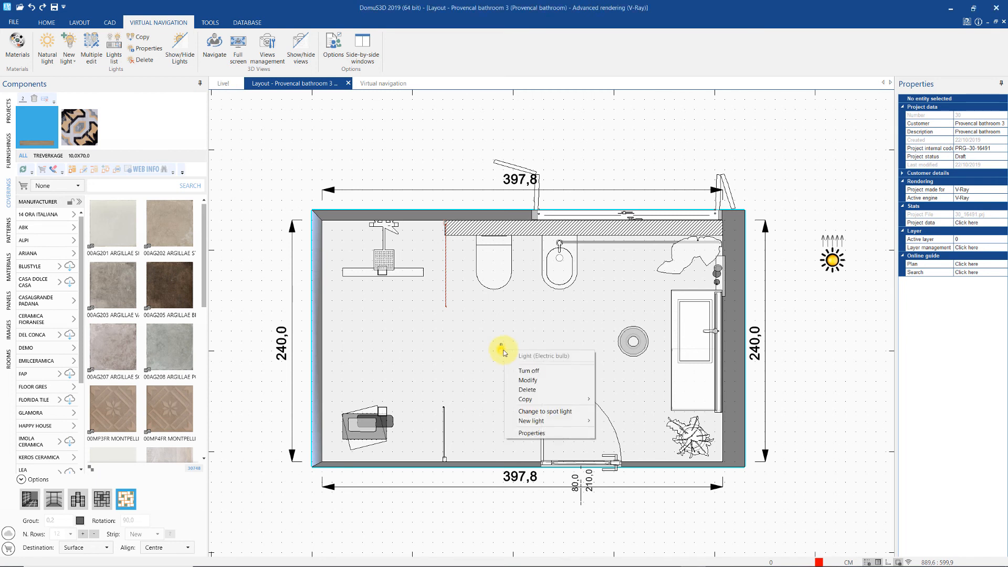
left_click(526, 370)
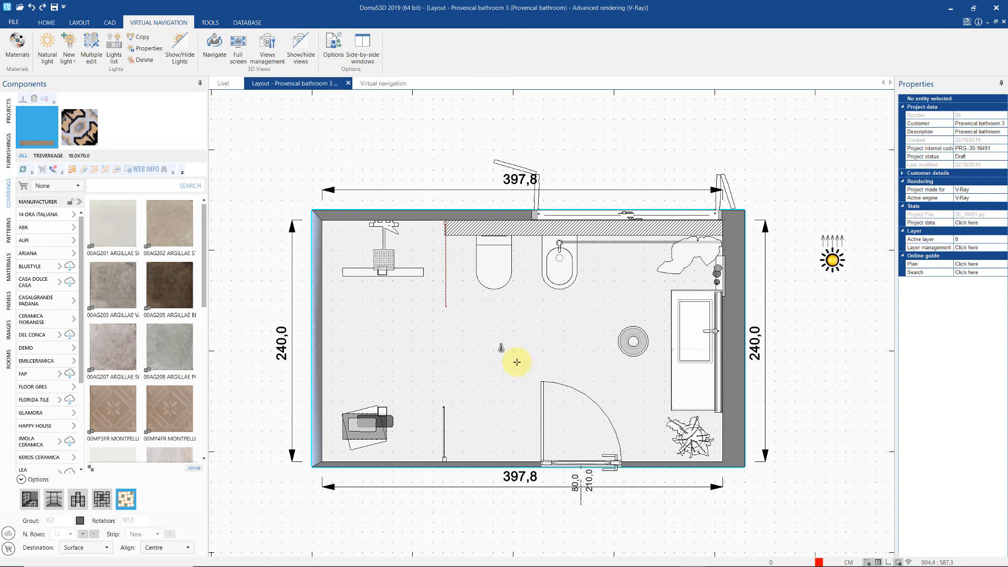
right_click(501, 348)
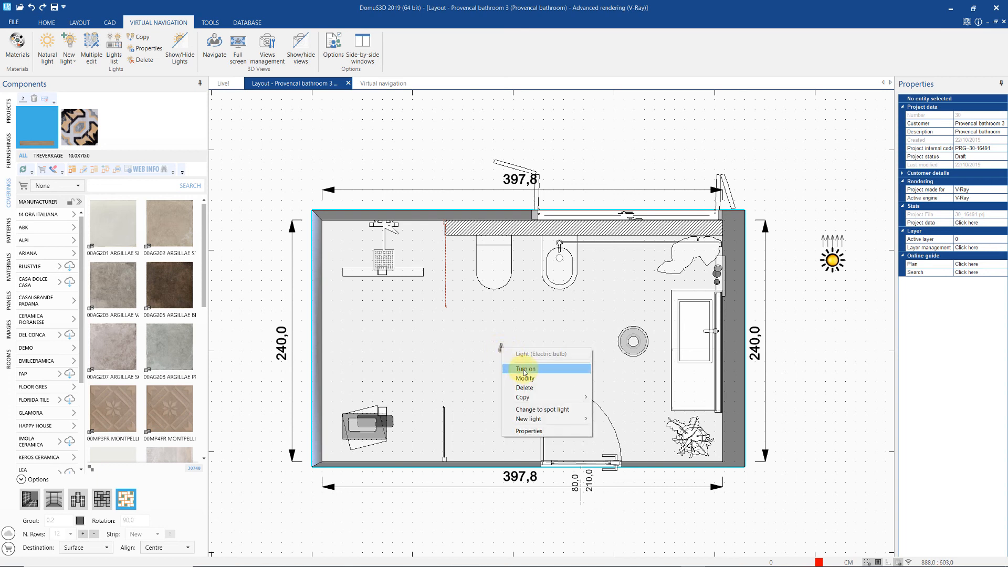
left_click(524, 370)
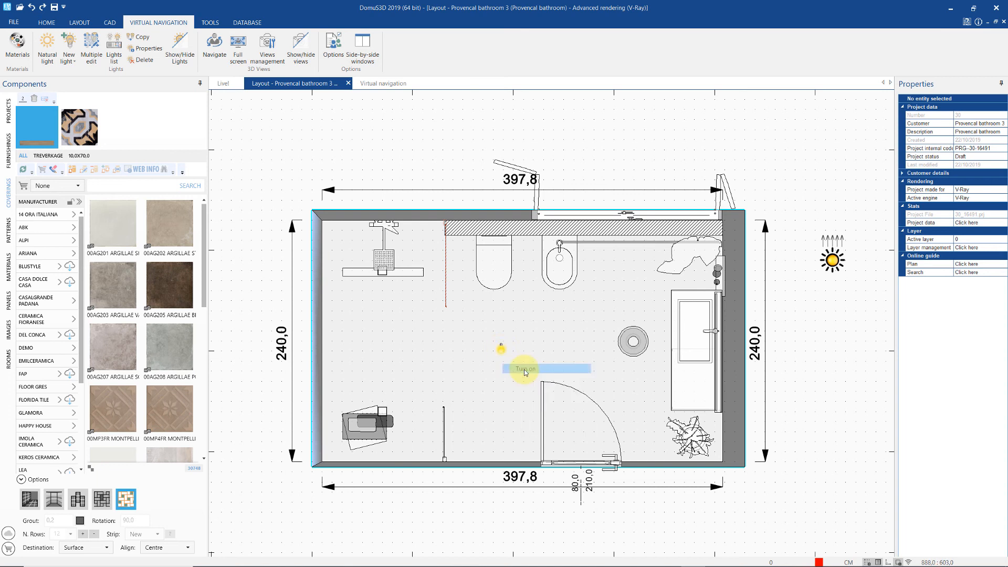
- Set the bulb's elevation to 230 and tint its RGB colour pale yellow
right_click(501, 348)
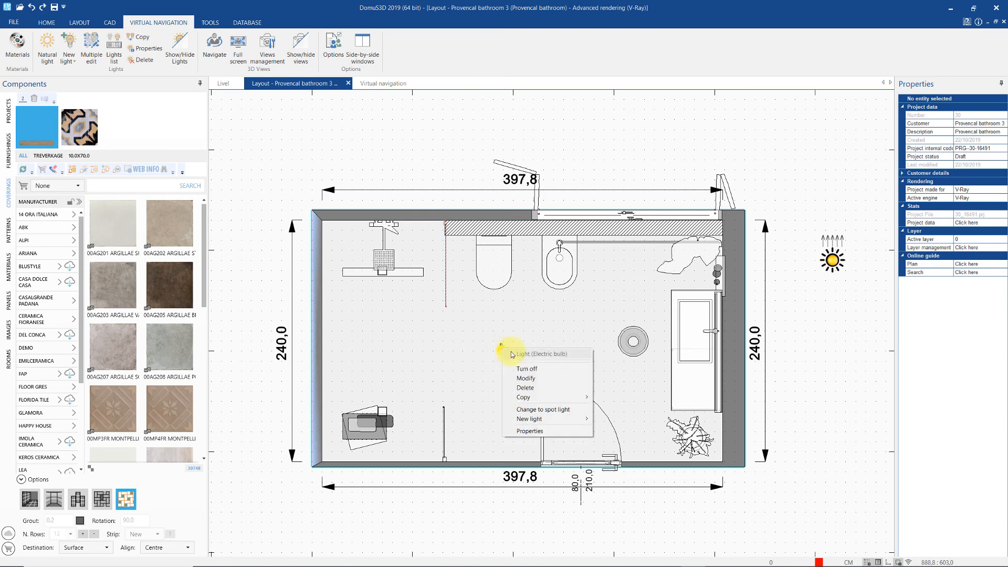
left_click(535, 430)
left_click_drag(491, 176, 672, 176)
mouse_move(566, 282)
left_mouse_down()
mouse_move(565, 317)
mouse_move(566, 301)
left_mouse_up()
double_click(552, 241)
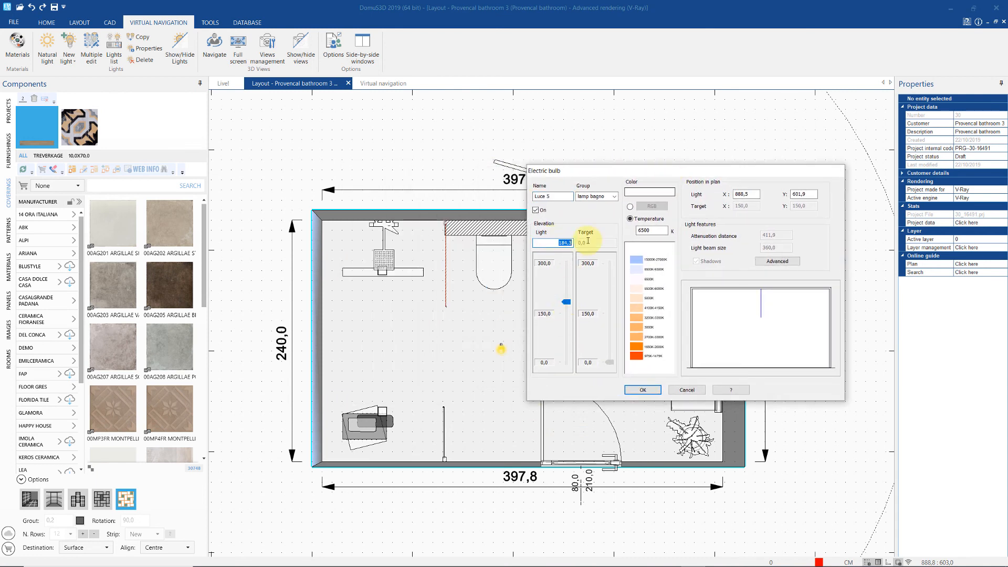
type("230")
left_click(630, 206)
left_click(654, 205)
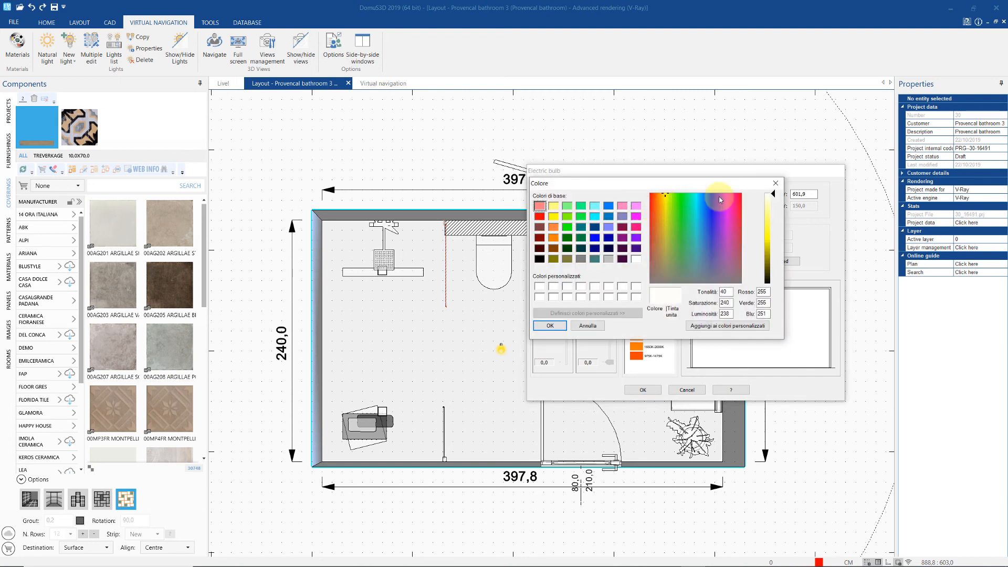
left_click_drag(773, 198, 775, 202)
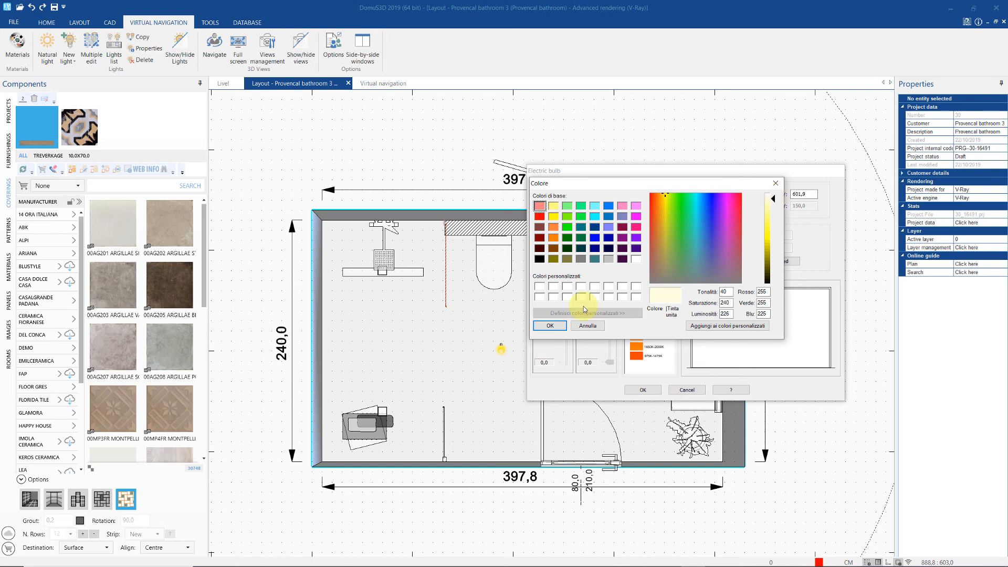
left_click(549, 325)
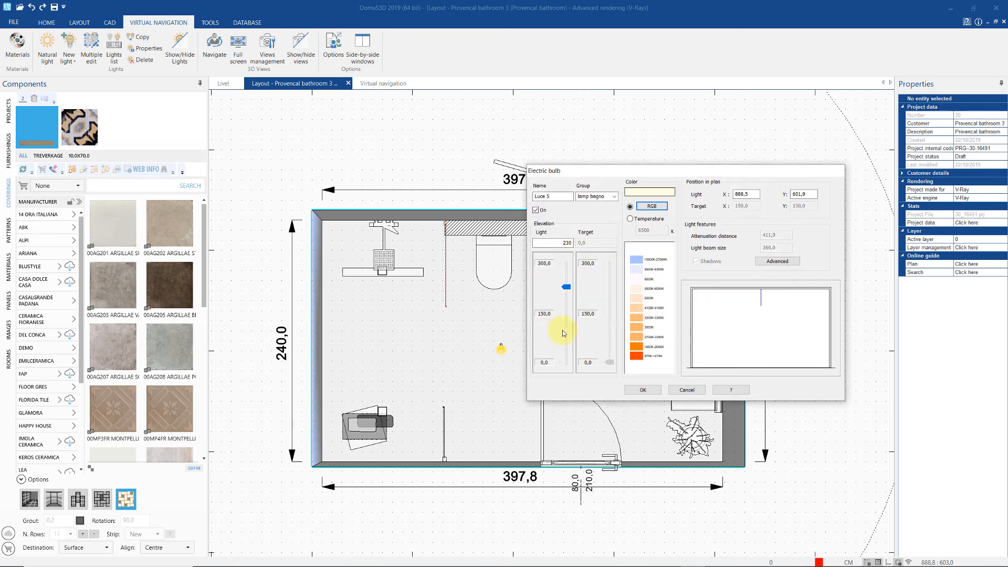
left_click(642, 389)
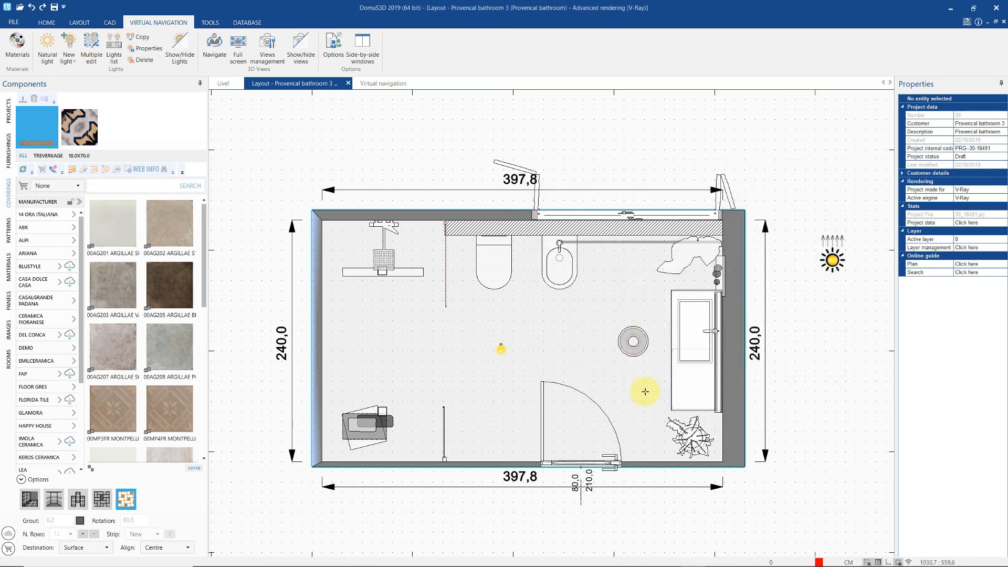
- Add a spotlight beside the shower, aimed toward the upper-left corner
left_click(69, 59)
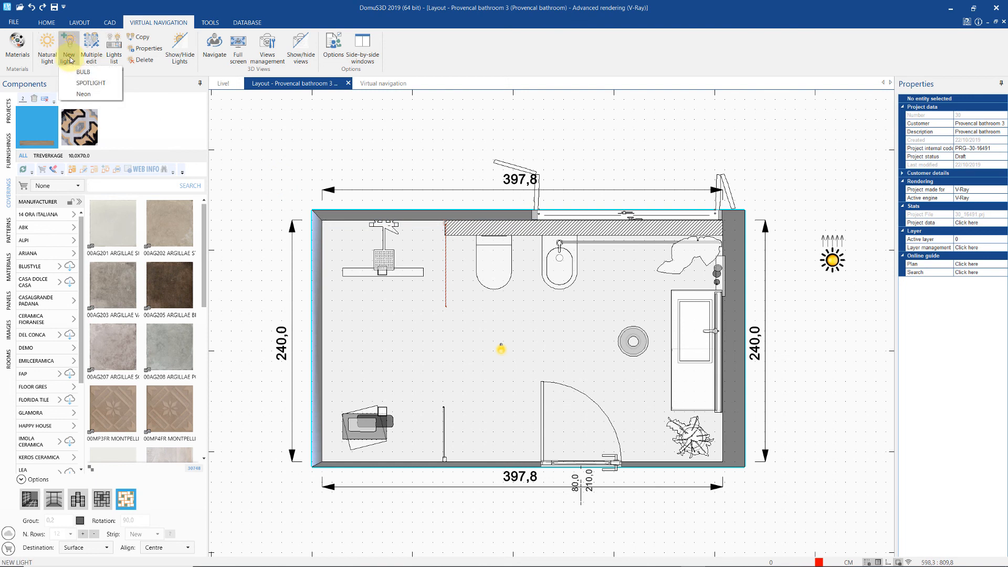
left_click(102, 84)
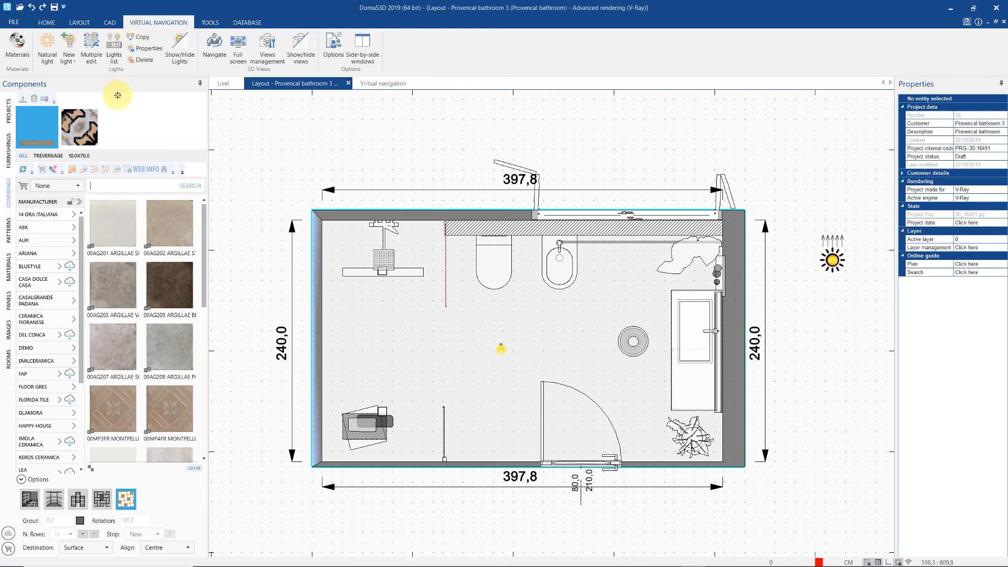
left_click(404, 284)
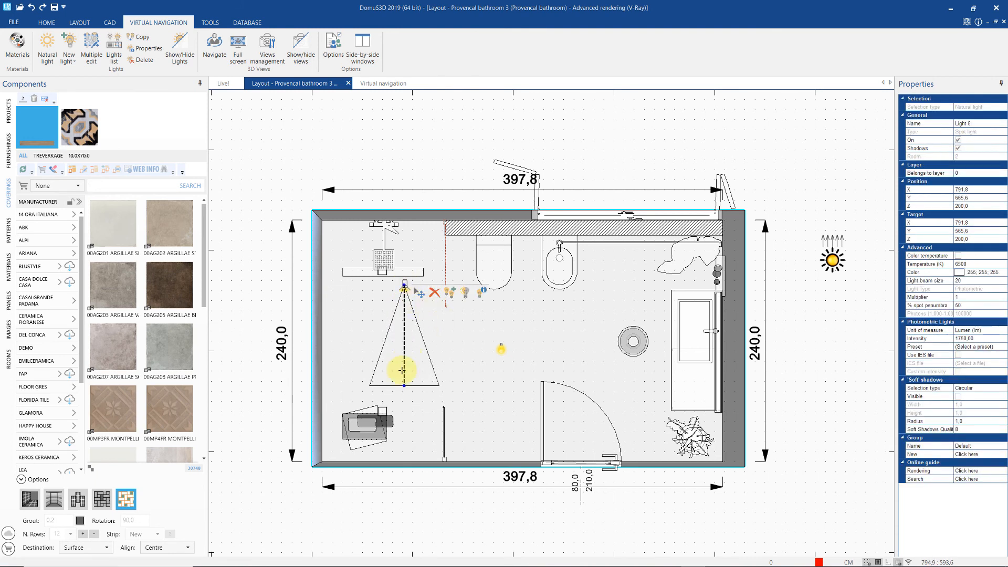
left_click(405, 385)
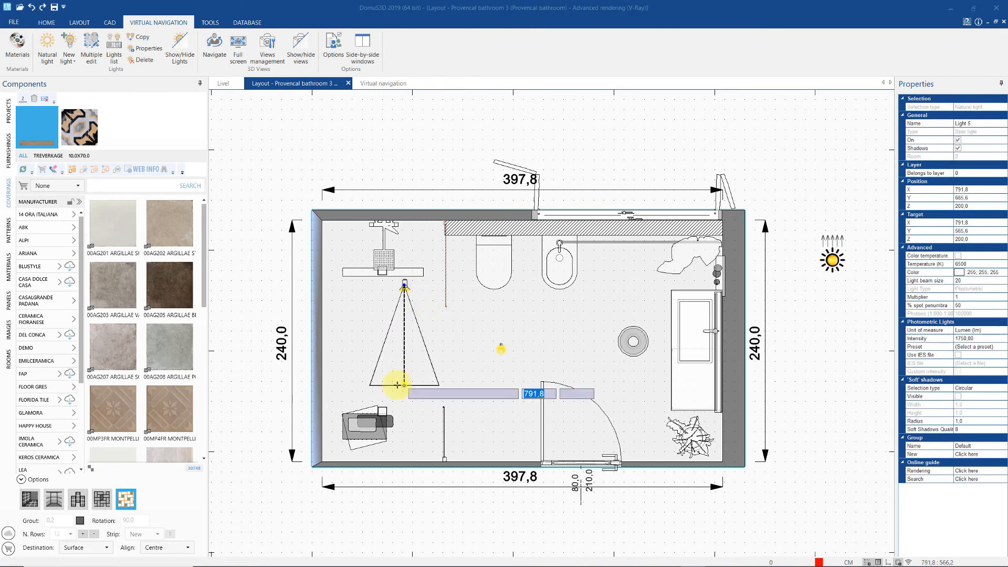
left_click(346, 246)
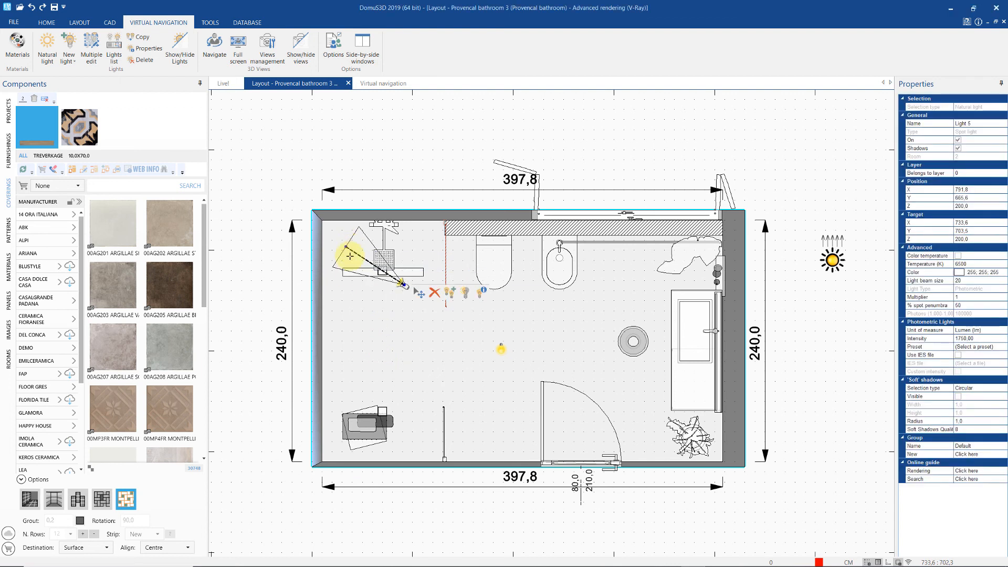
- Raise the spotlight to 248,2 and give it a pale-yellow RGB 254, 254, 209 colour
right_click(402, 283)
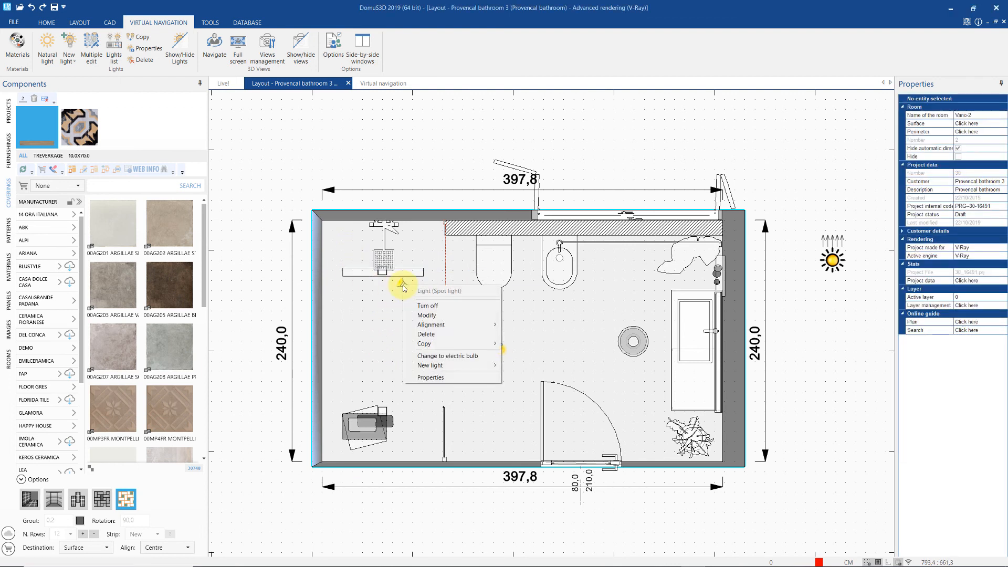
left_click(442, 378)
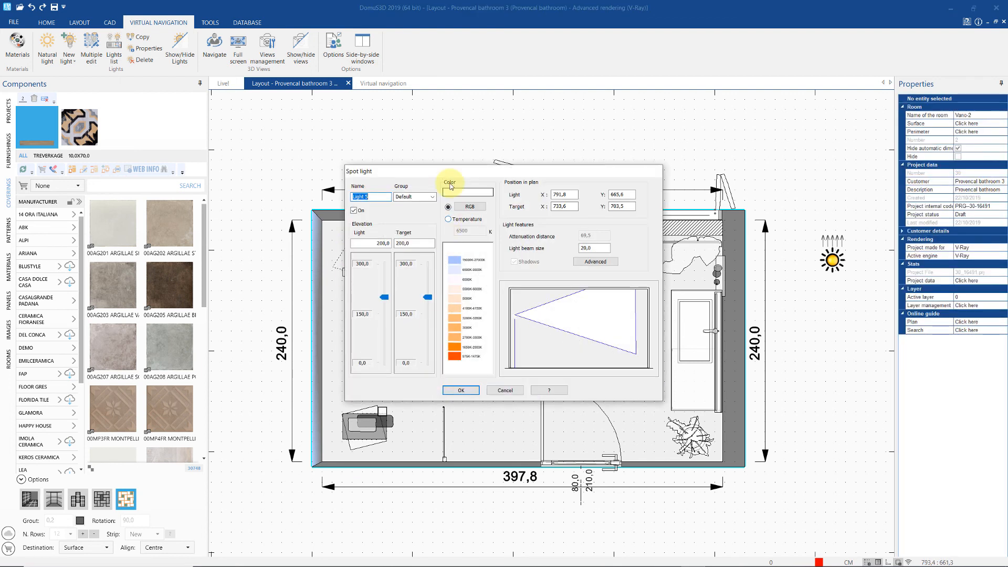
left_click_drag(457, 172, 571, 171)
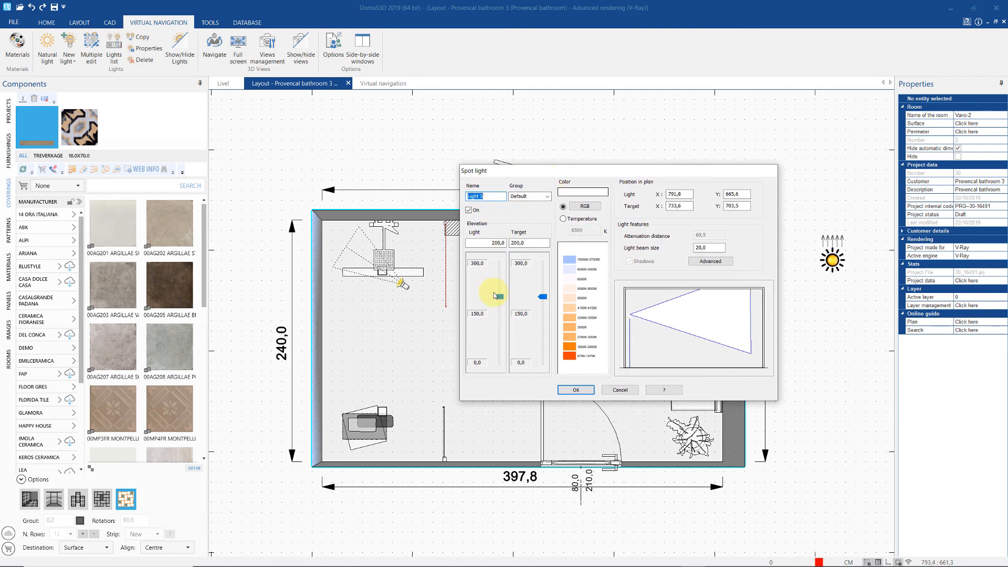
left_click_drag(493, 295, 541, 345)
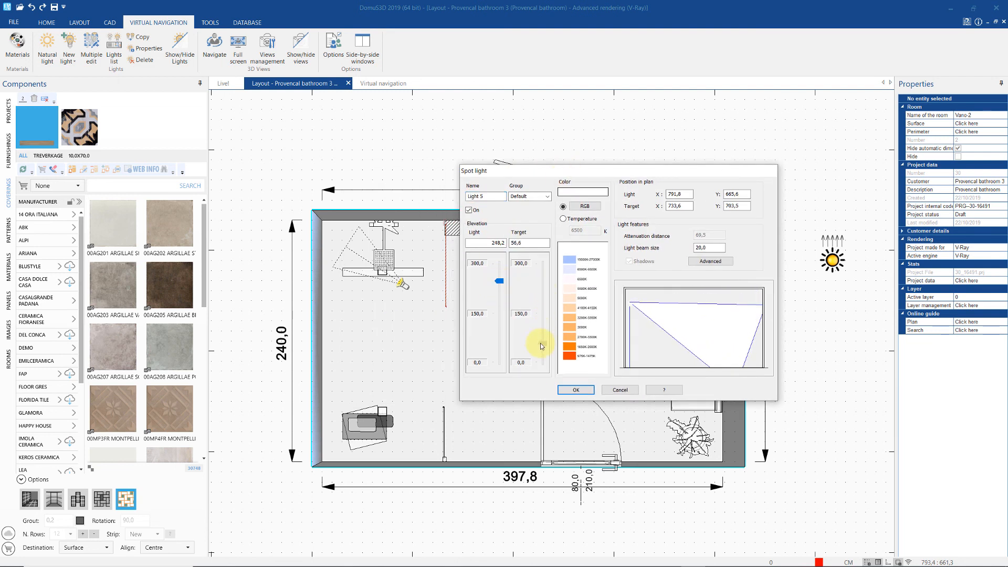
left_click(584, 207)
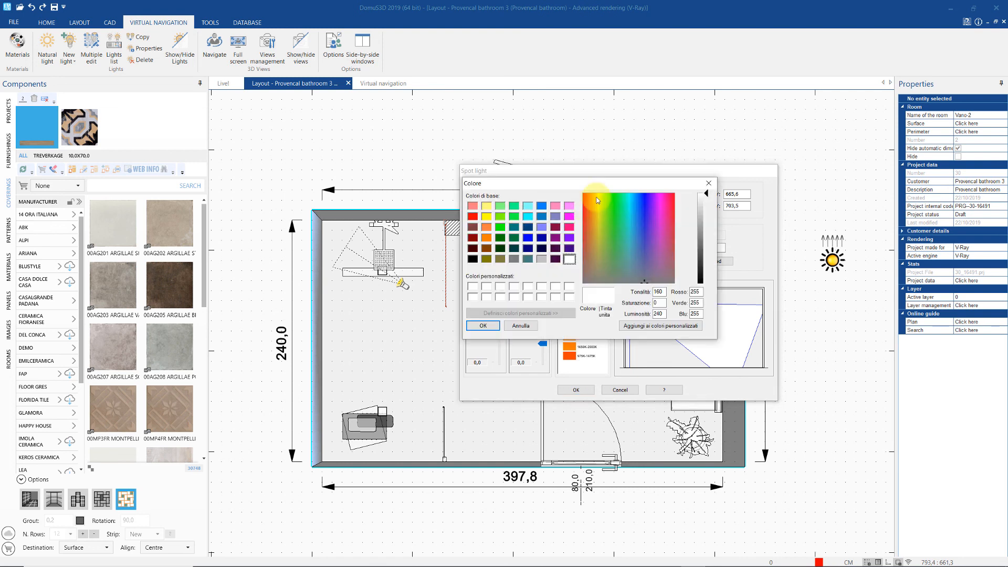
left_click(598, 196)
left_click(706, 197)
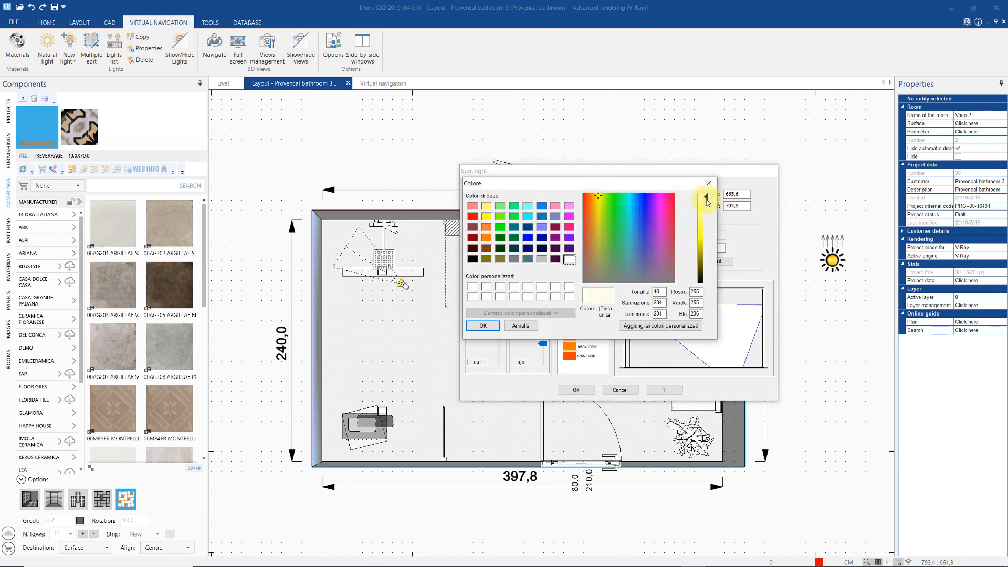
left_click(706, 201)
left_click(486, 325)
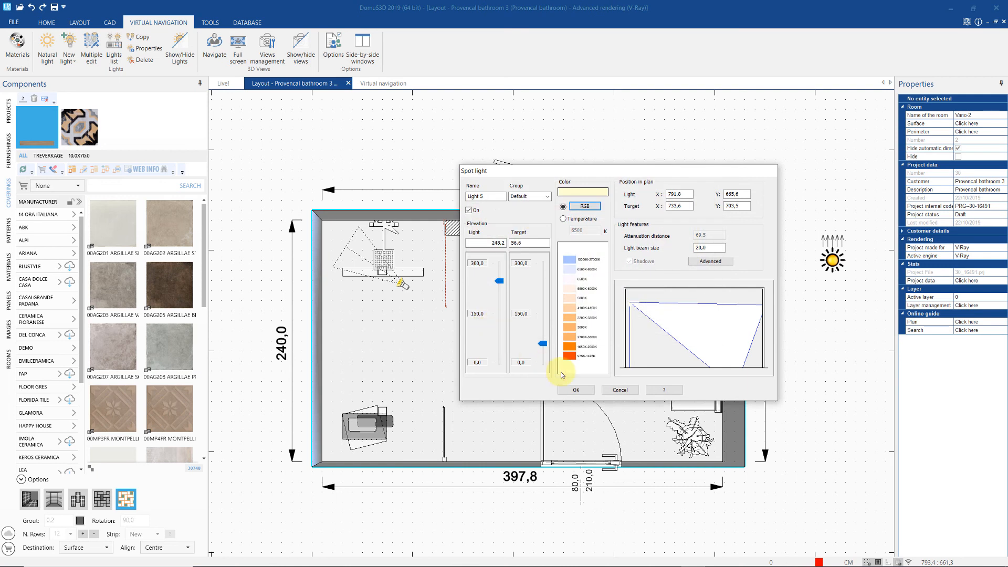
left_click(576, 392)
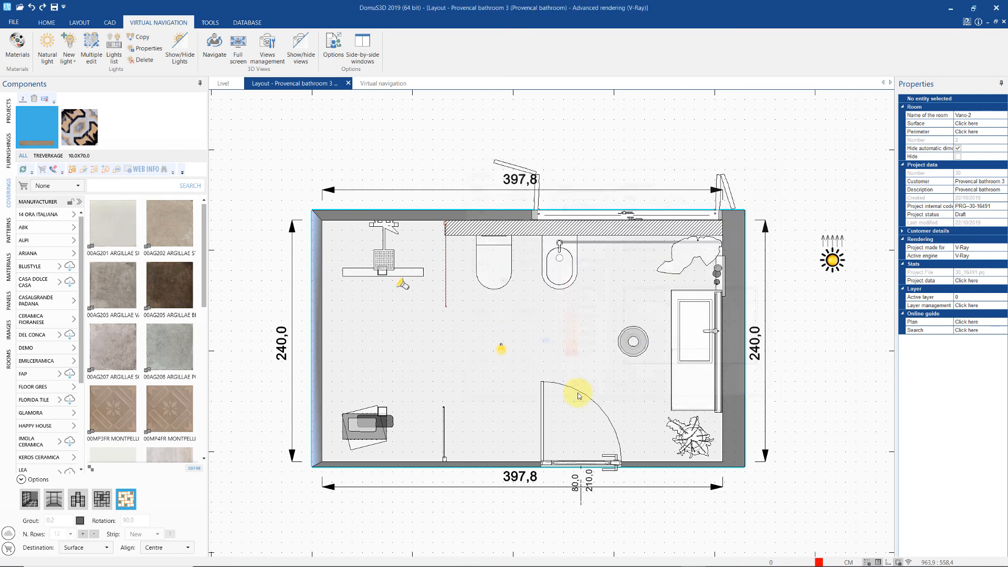
- Copy the spotlight and place the copy in the lower-left area of the plan
right_click(402, 284)
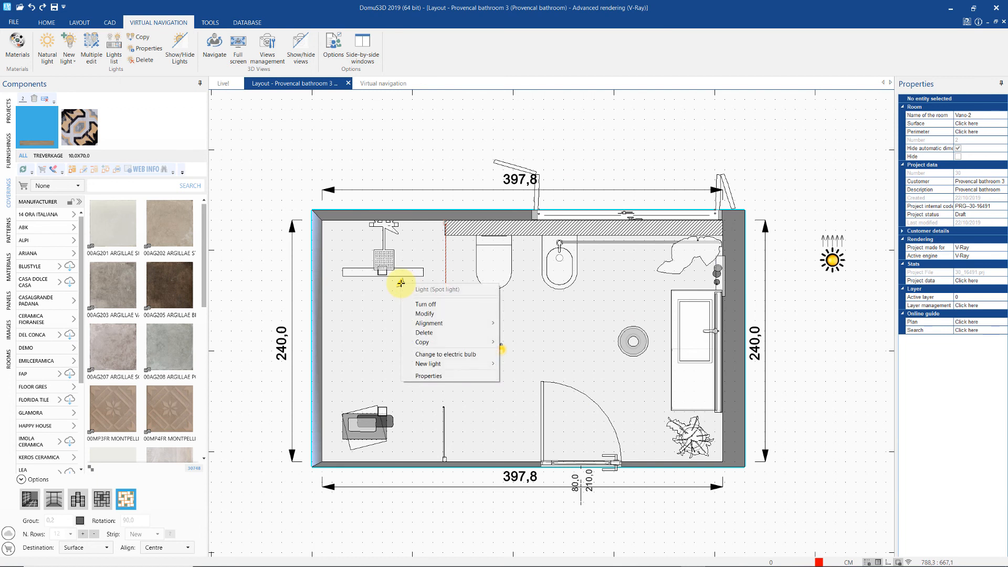
mouse_move(435, 344)
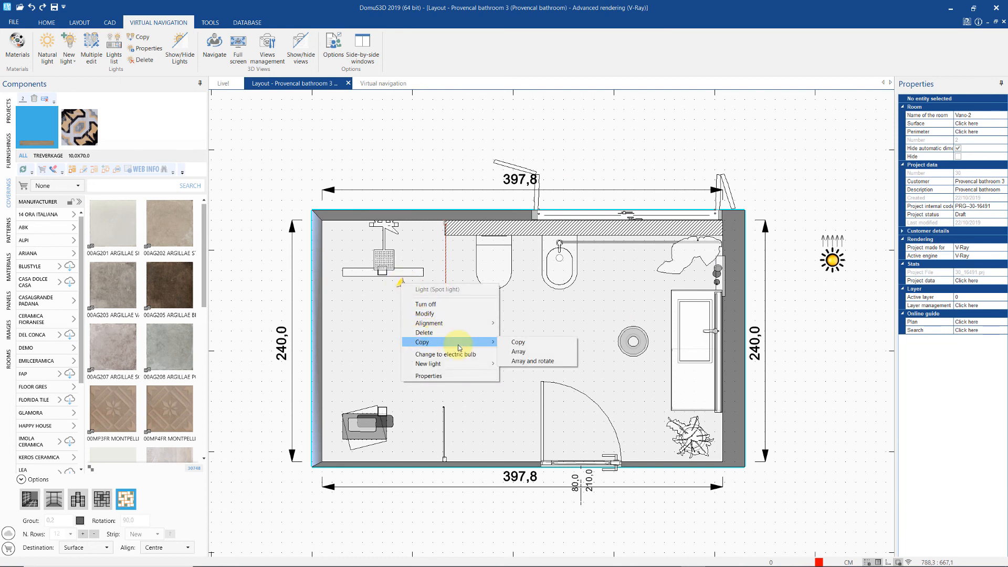
left_click(517, 342)
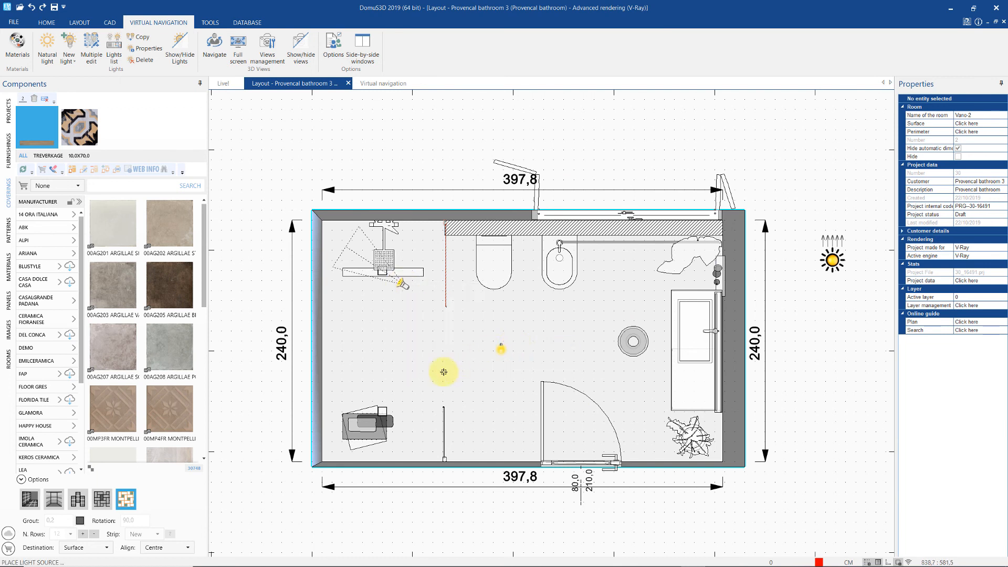
left_click(408, 394)
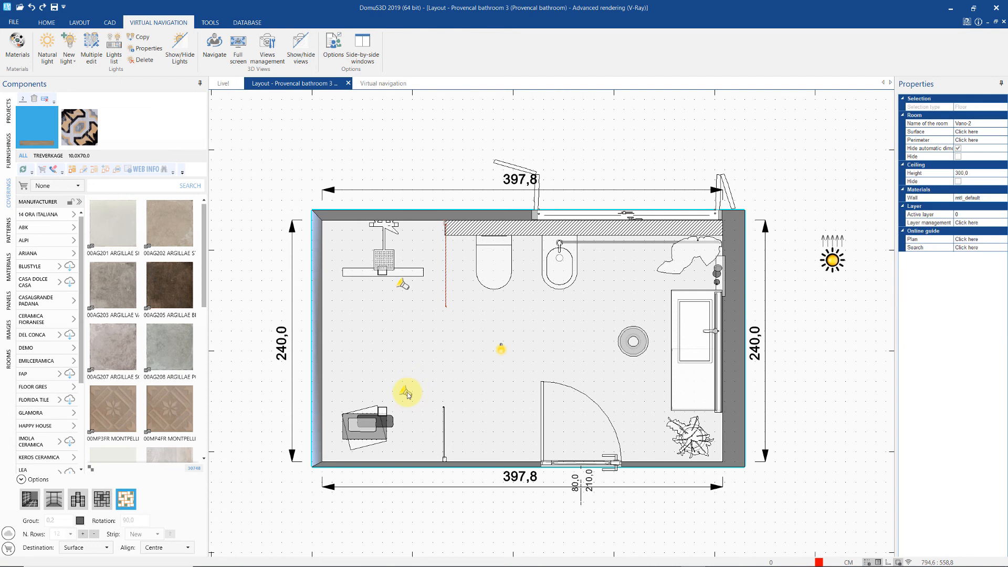
- In the copied spotlight's settings, enter the group name 'spotlight shower area' and confirm
right_click(408, 393)
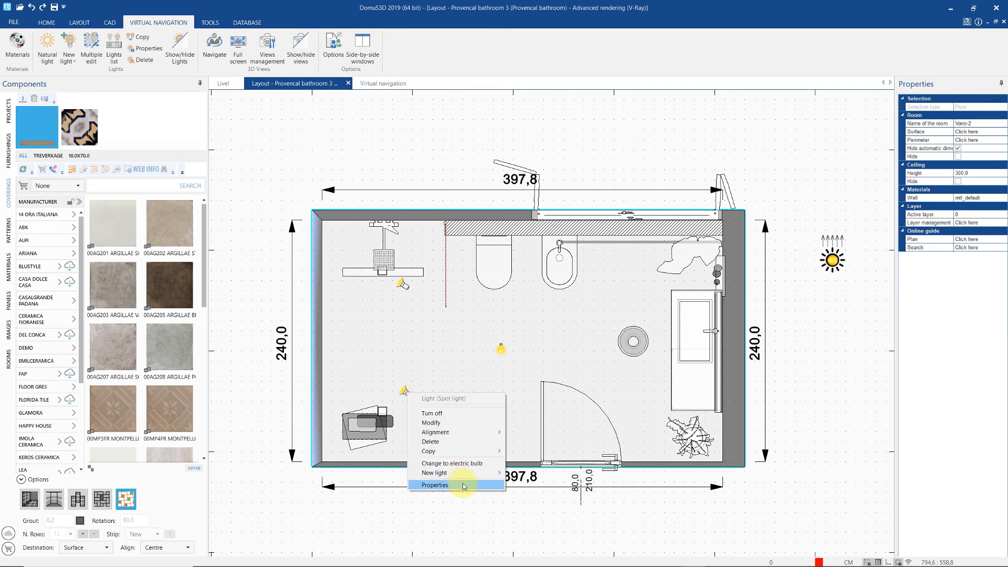
left_click(435, 484)
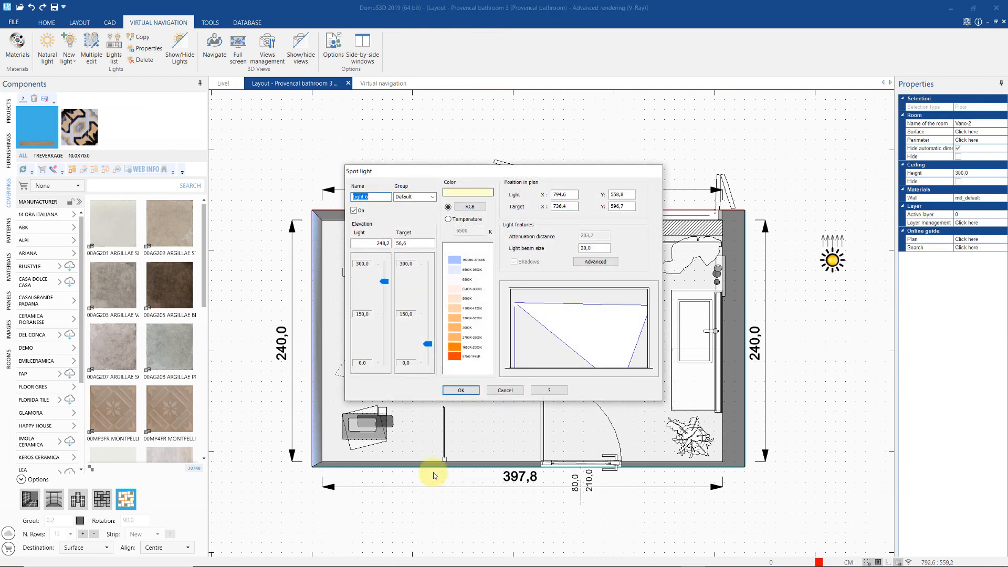
left_click_drag(409, 175, 501, 176)
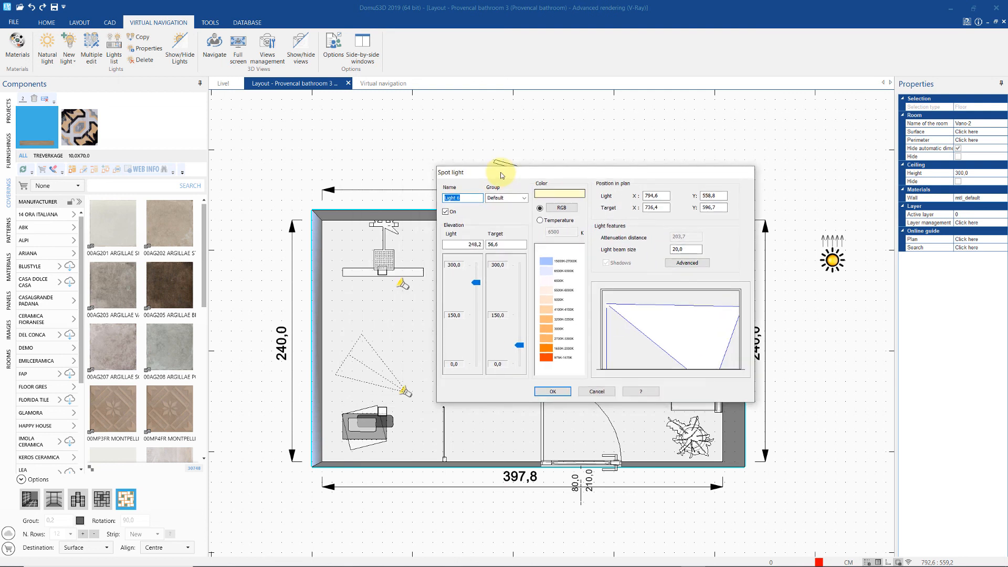
left_click_drag(502, 176, 504, 172)
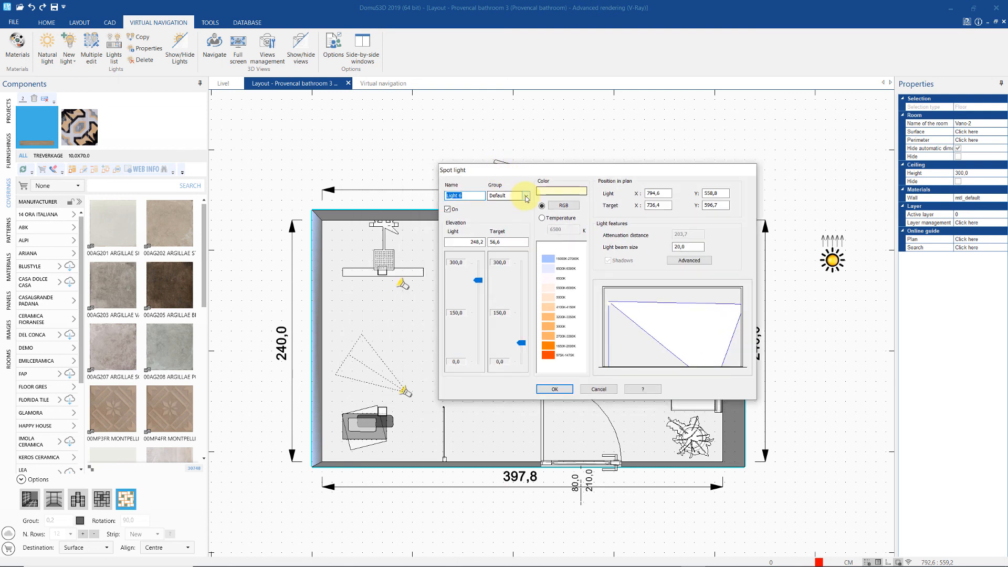
left_click(526, 195)
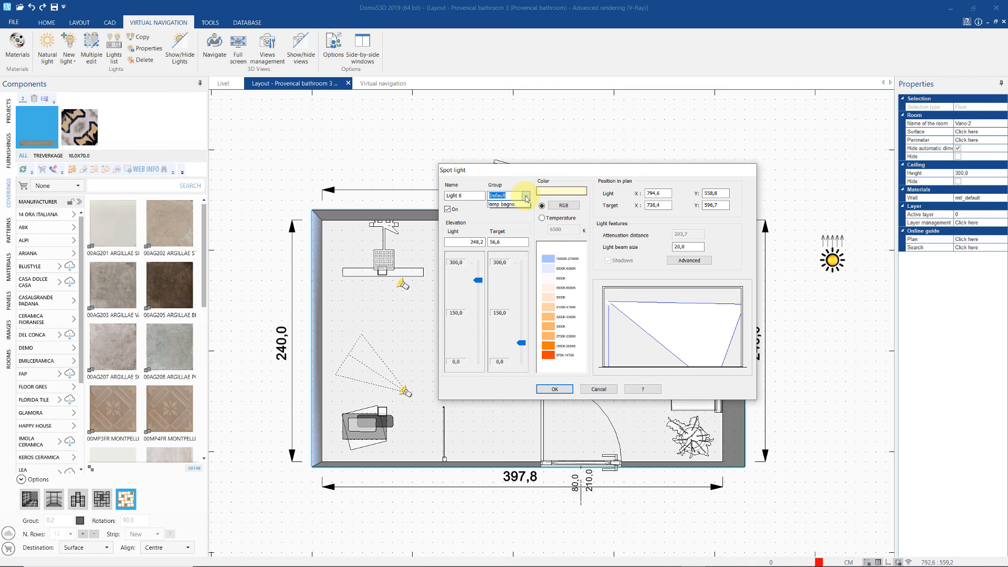
left_click(526, 197)
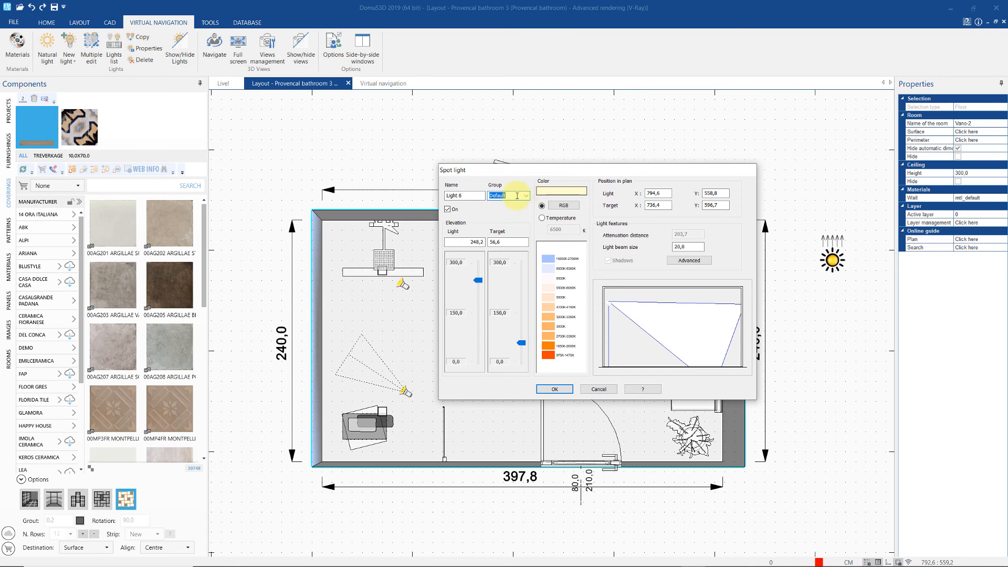
type("spotlight shower area")
key("Return")
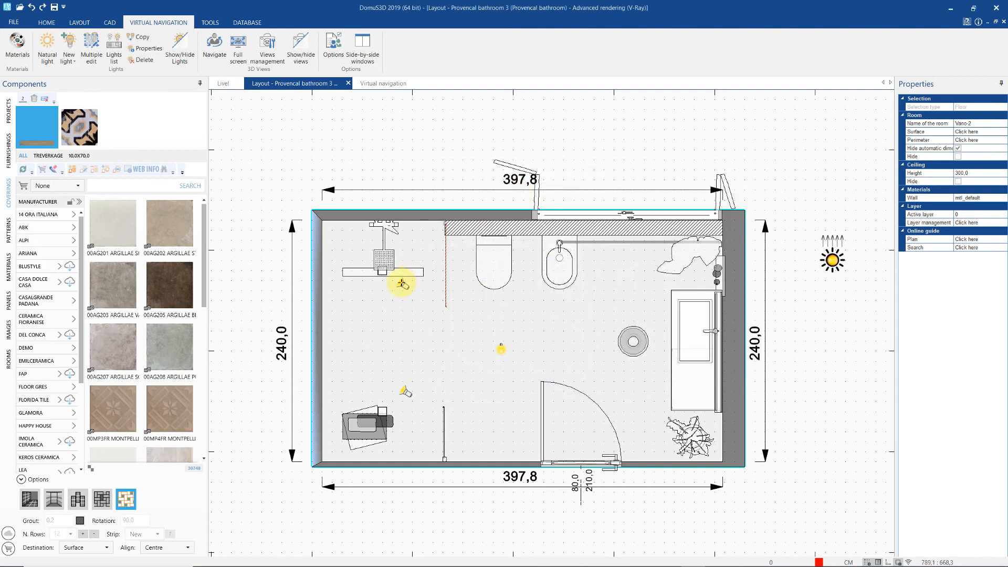
- Assign the shower spotlight (Light 5) to the shower area light group and confirm
right_click(401, 284)
left_click(440, 375)
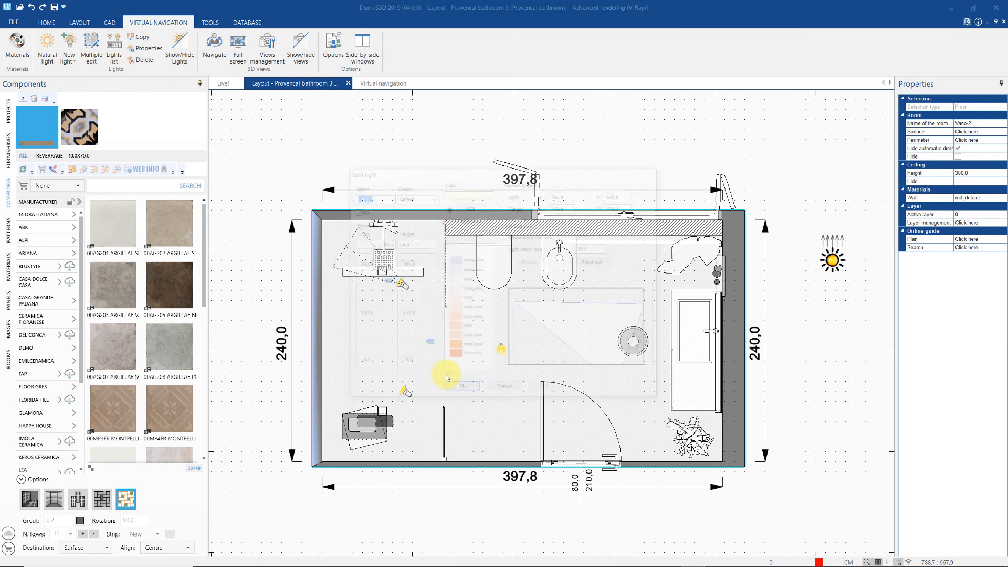
left_click_drag(473, 170, 552, 159)
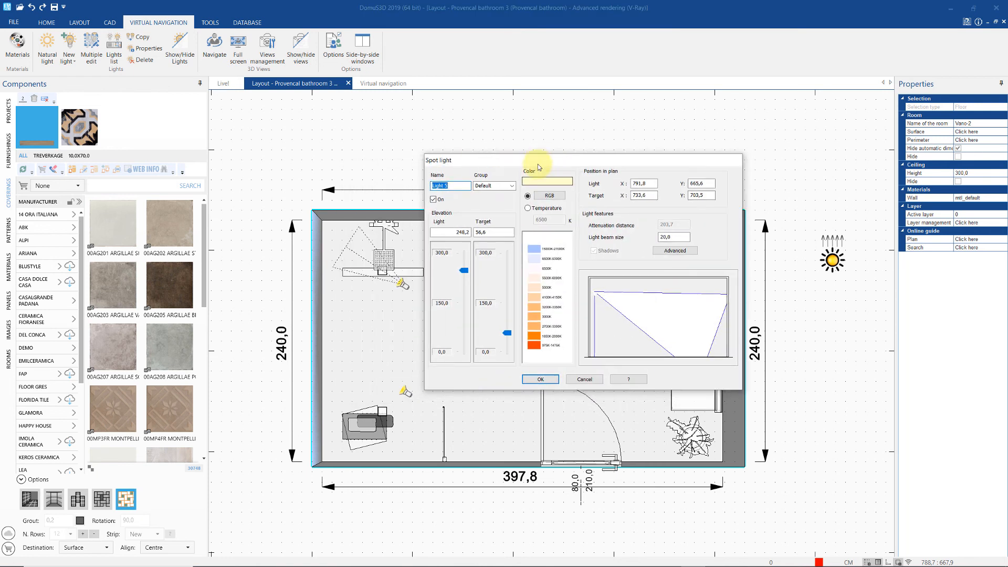
left_click(512, 187)
left_click(503, 201)
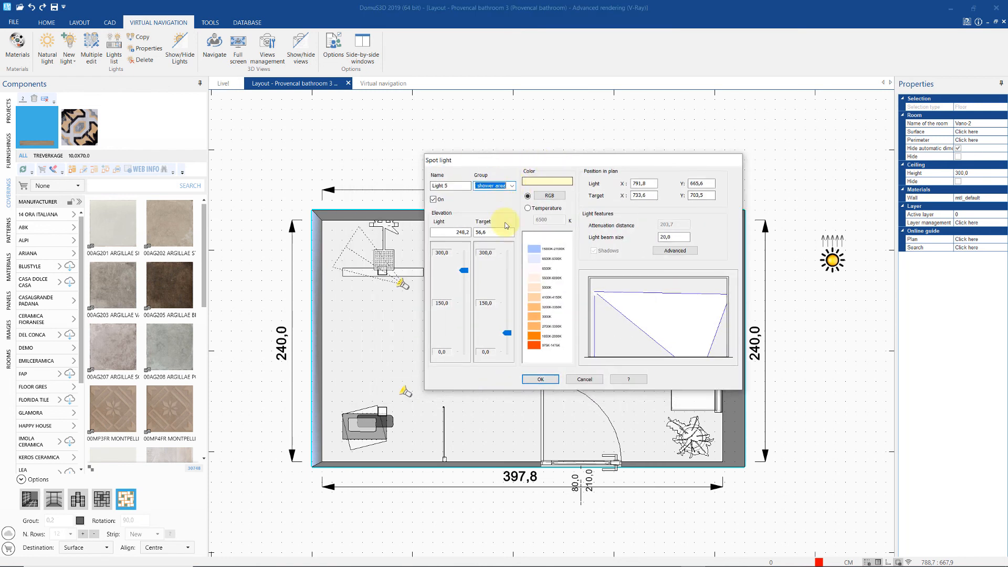
left_click(541, 378)
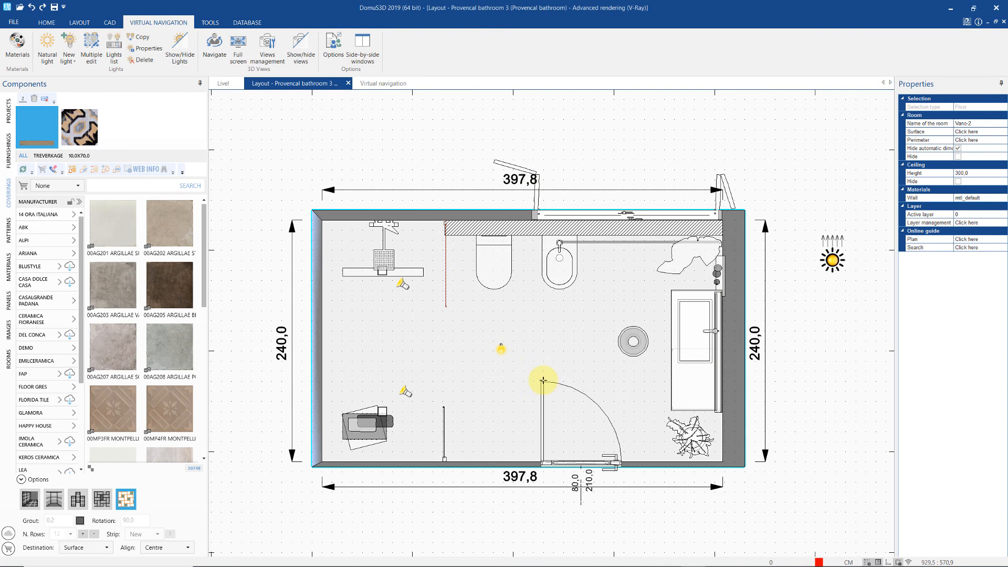
- Array the spot light into 3 instances with offsets X 0, Y 30 along the left wall
right_click(407, 391)
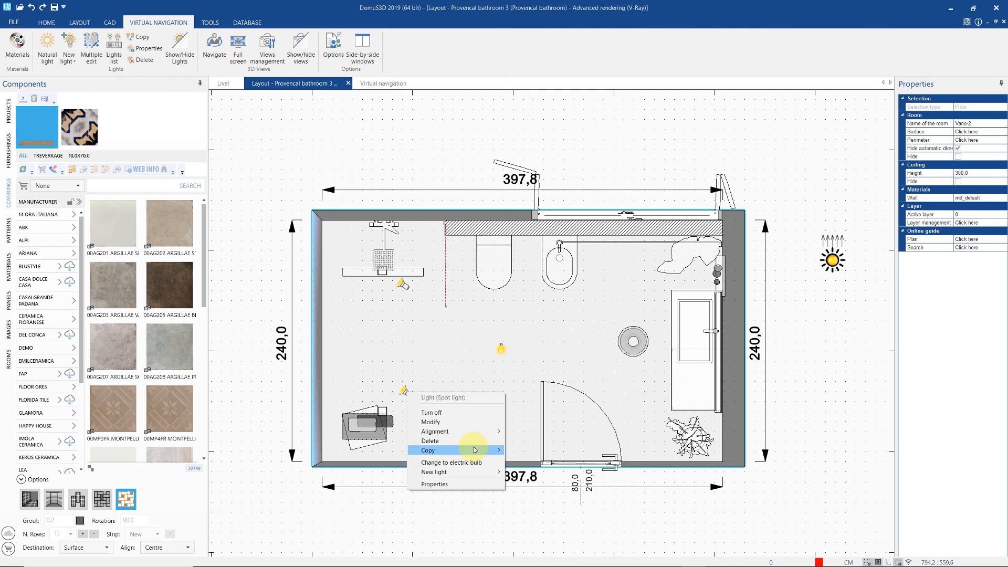
mouse_move(441, 449)
left_click(524, 459)
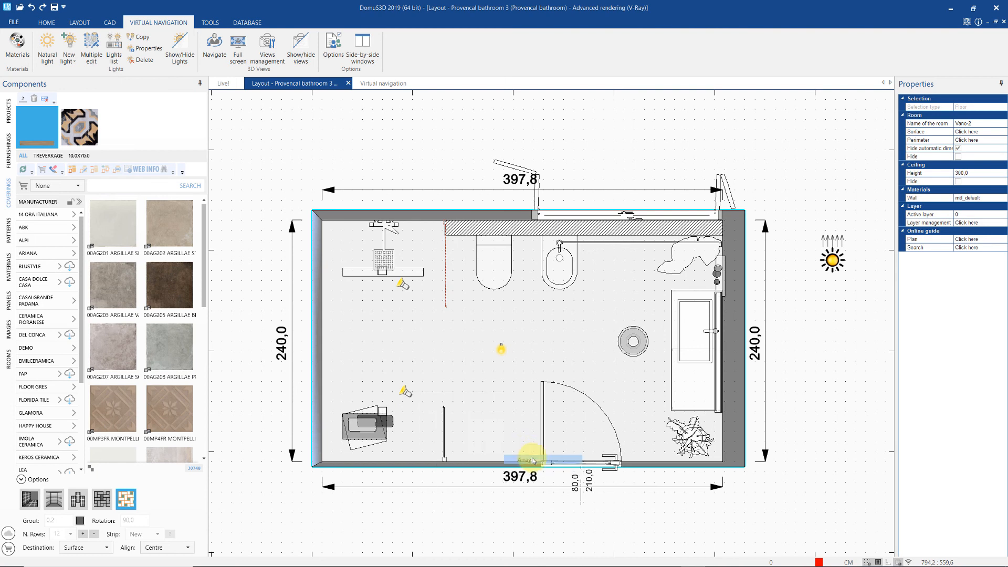
left_click_drag(479, 211, 620, 205)
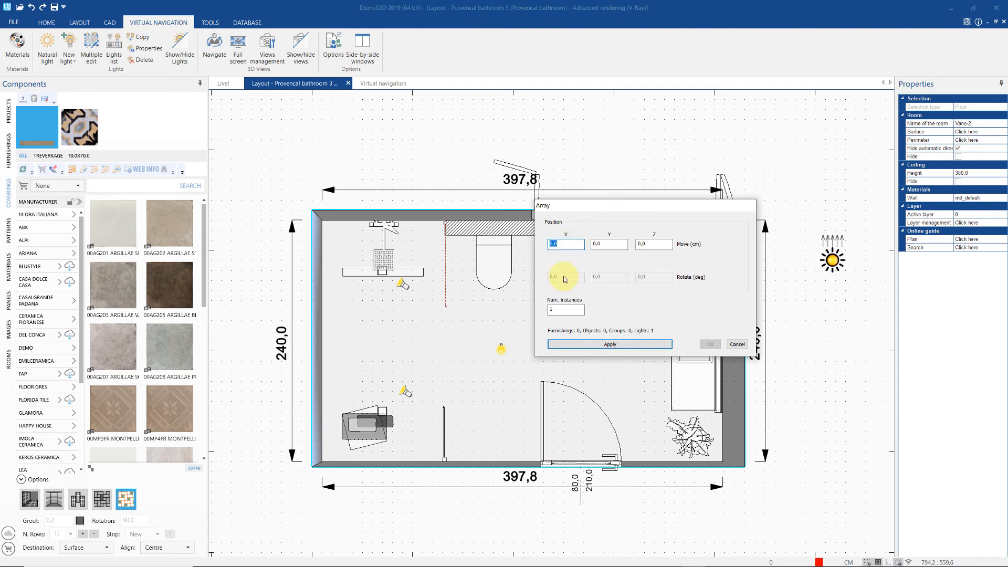
type("0")
key("Tab")
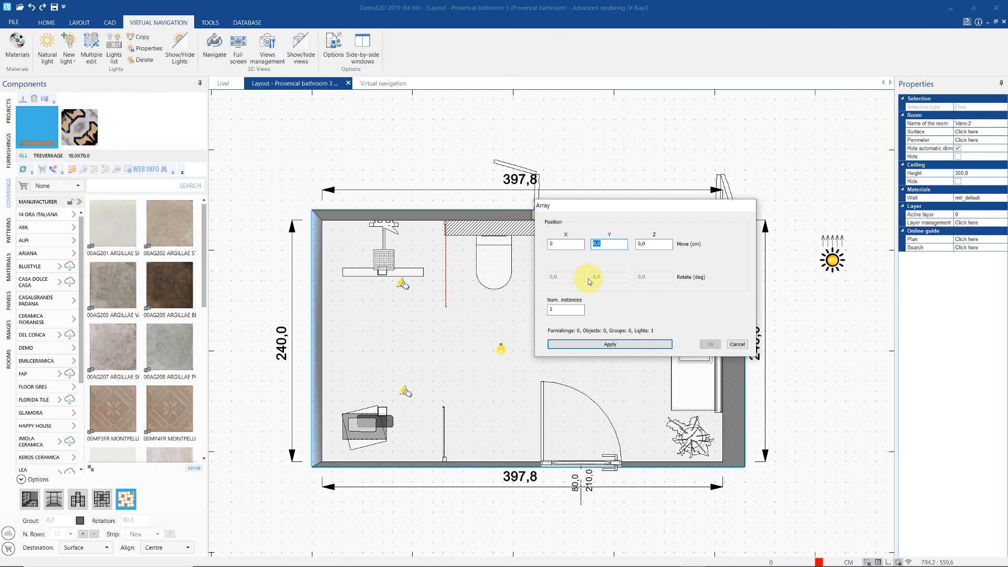
type("30")
key("Tab")
key("Tab")
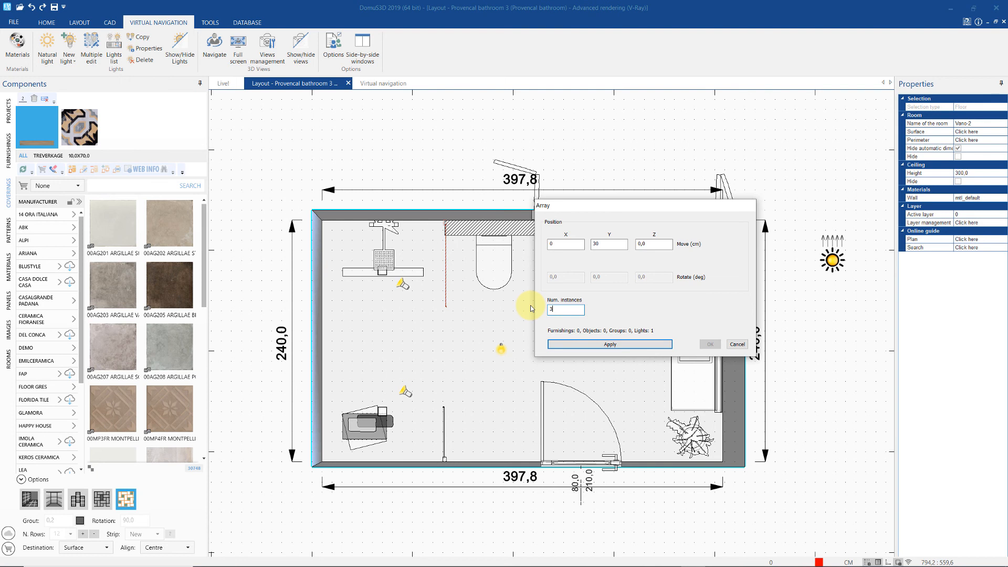
left_click(580, 344)
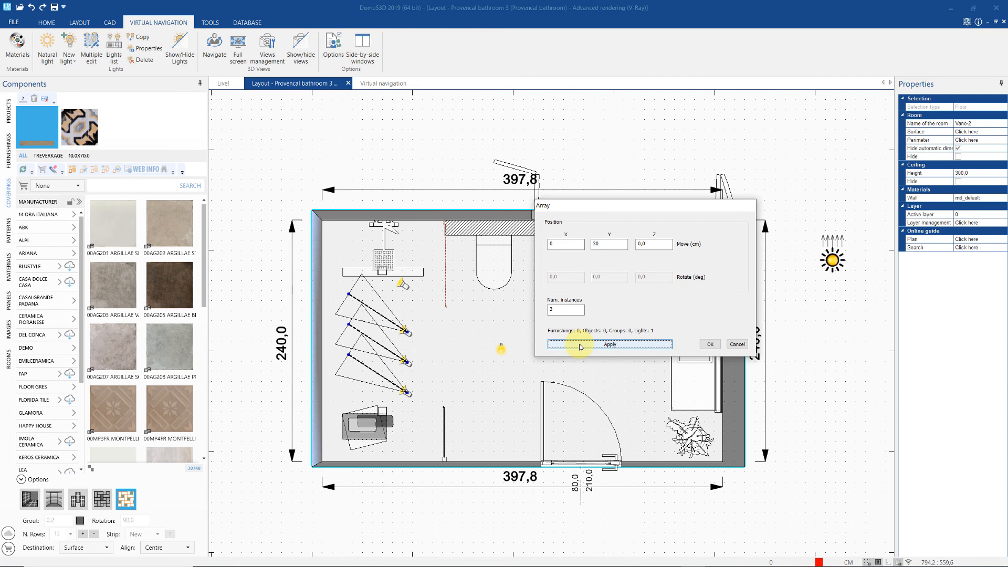
left_click(709, 344)
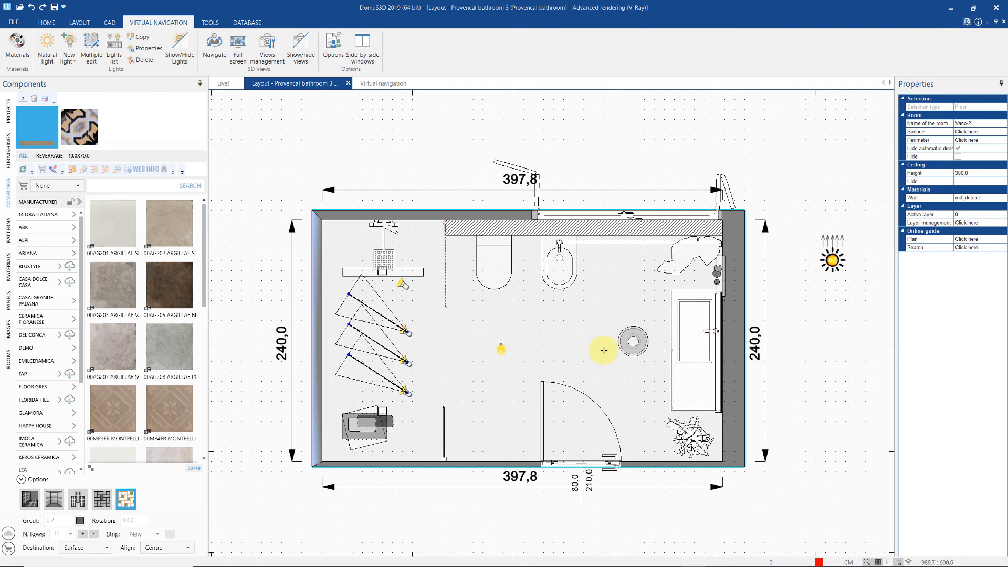
- Move the sun light's target point below-left, just outside the room's right wall
left_click(576, 349)
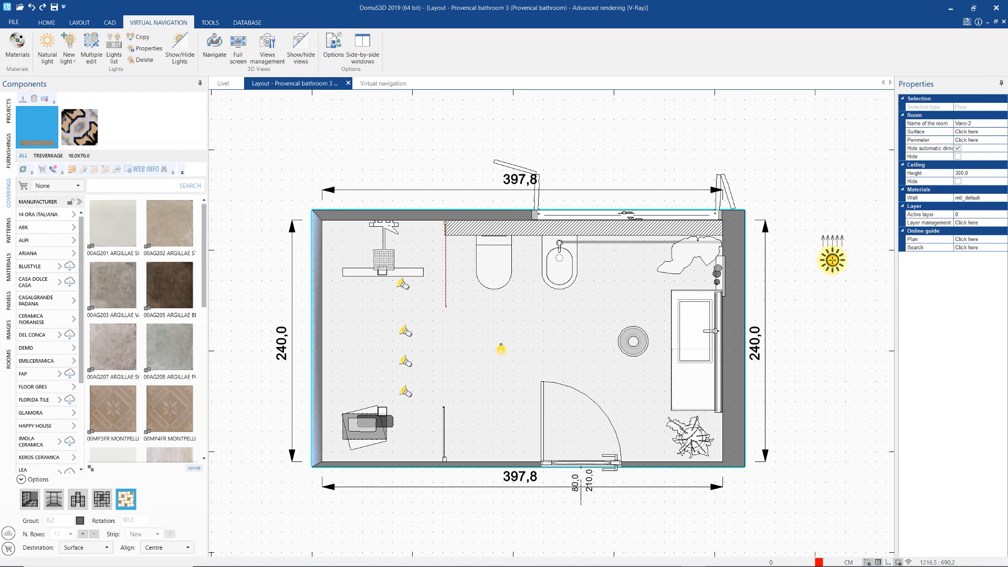
left_click(832, 260)
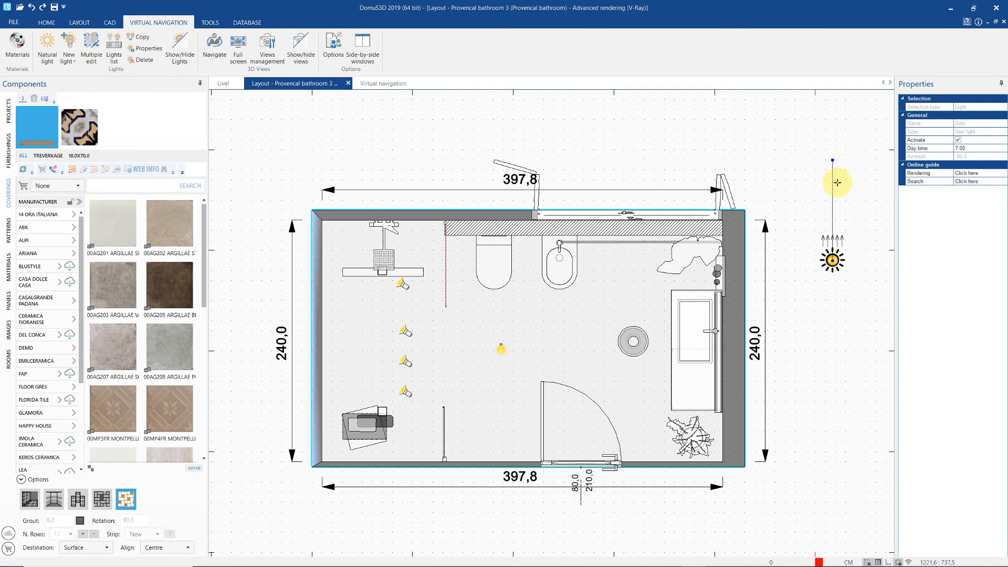
left_click(832, 160)
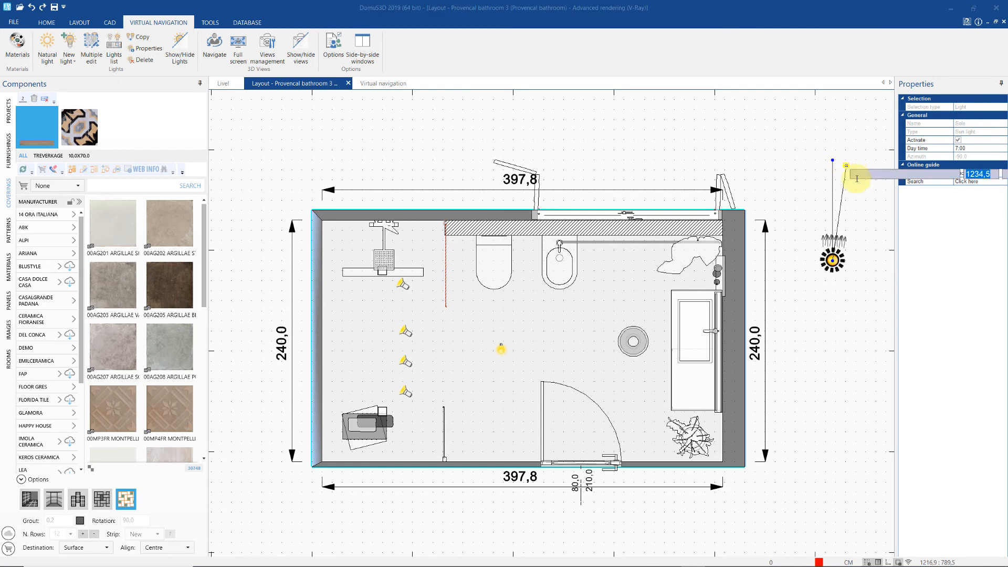
left_click(789, 322)
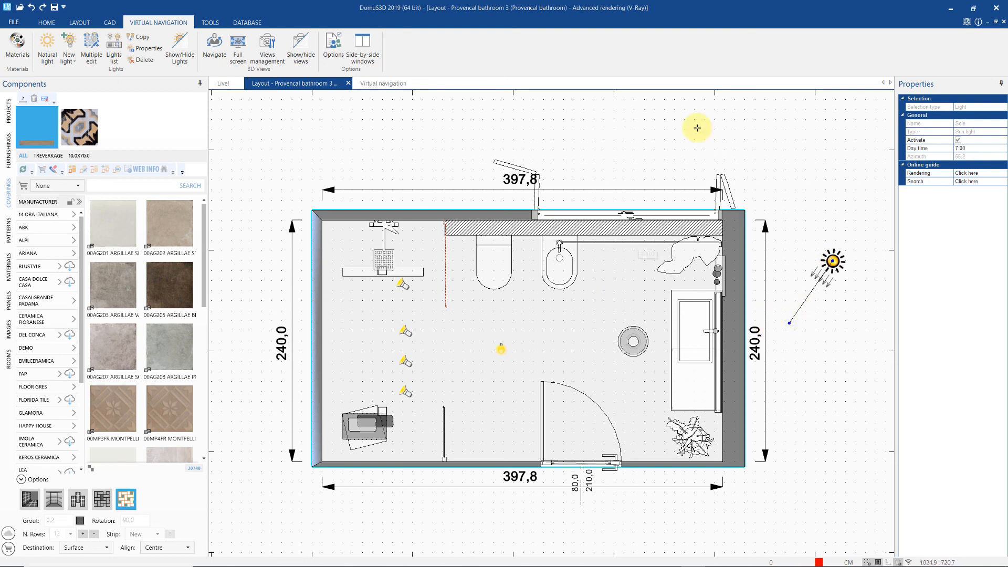
- In the 3D view, choose Country_sunny_012 as the background image
left_click(385, 85)
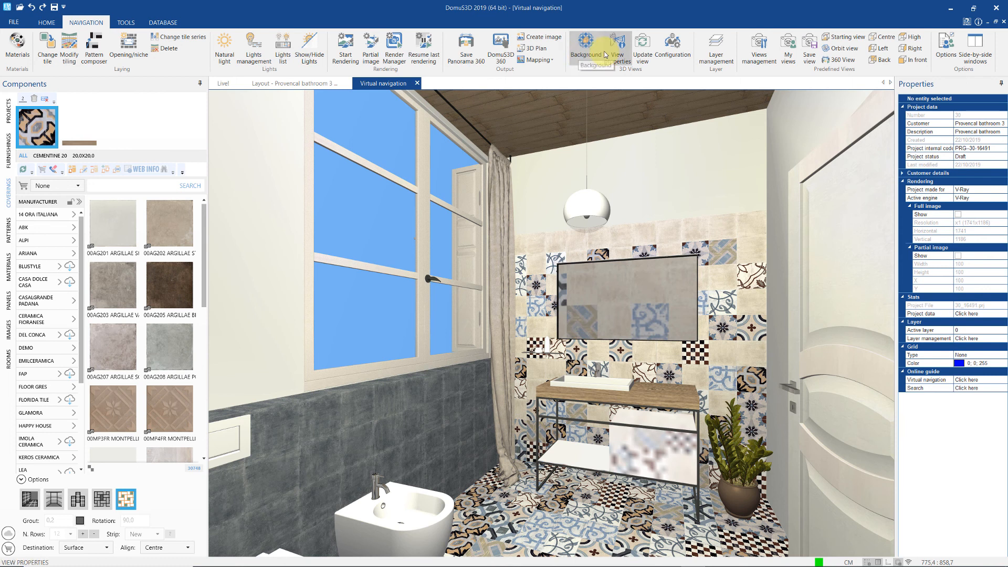
left_click(577, 53)
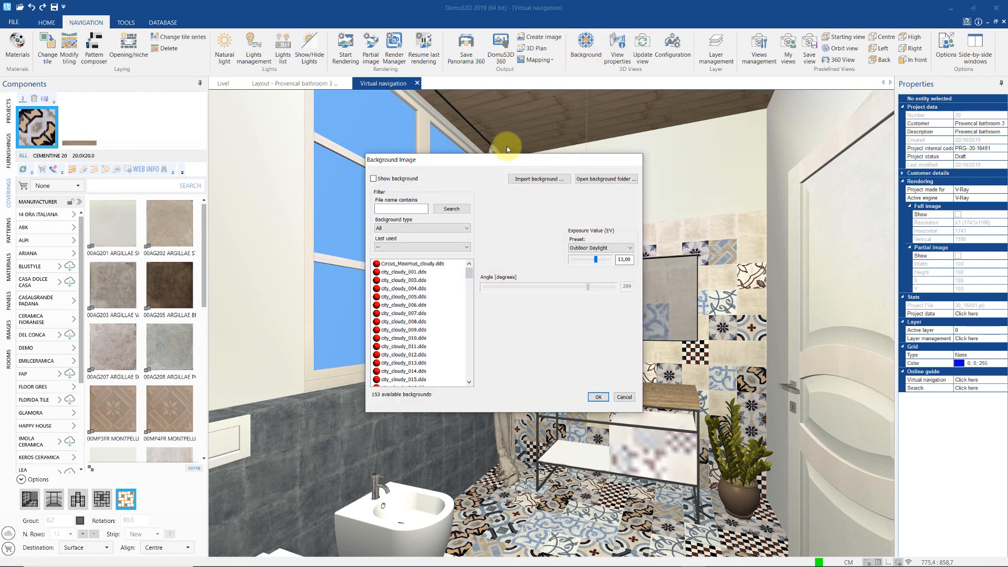
left_click_drag(502, 160, 711, 123)
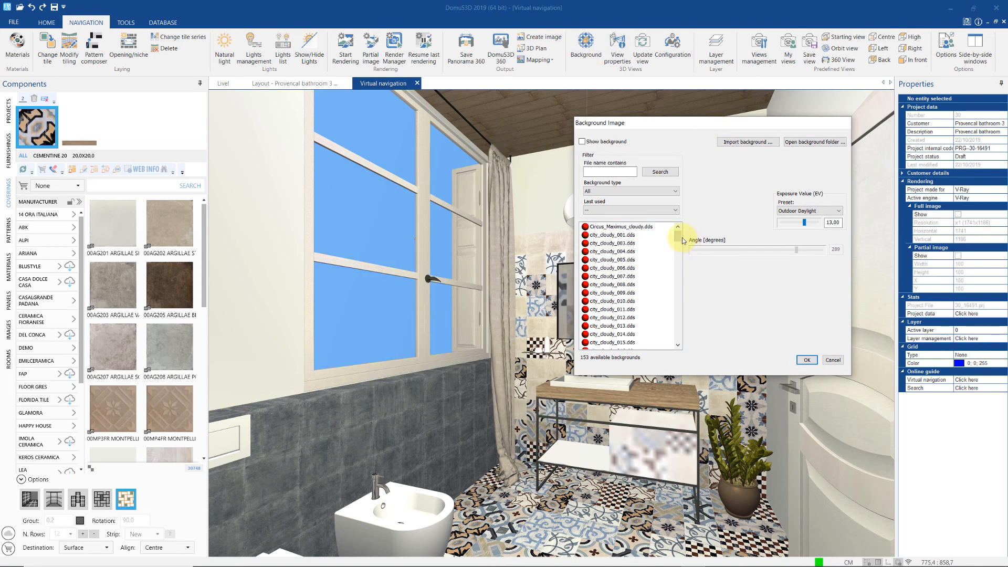
left_click_drag(681, 240, 681, 300)
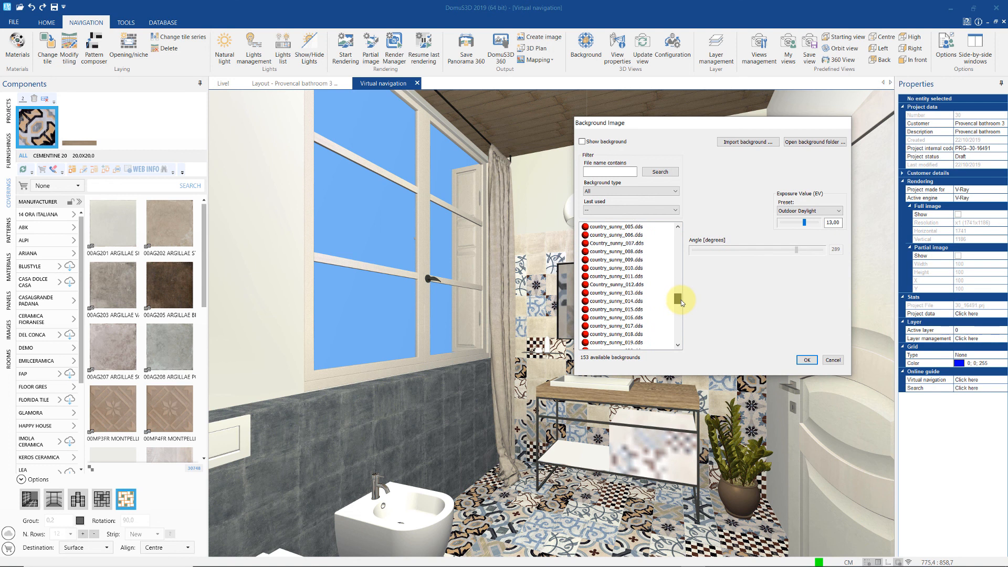
left_click(639, 286)
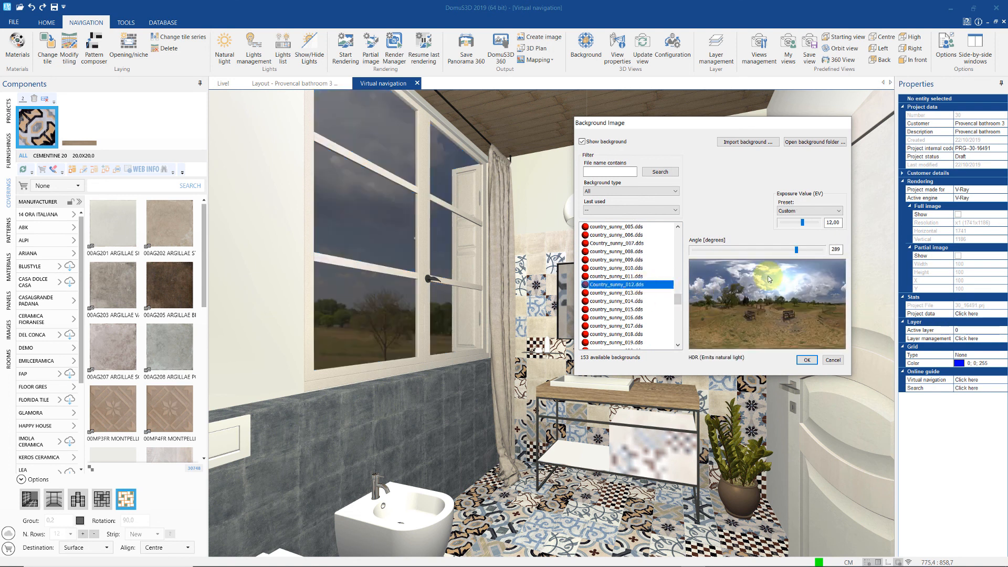
- Rotate the background to 183° and apply the Outdoor Daylight exposure preset
left_click_drag(796, 251, 758, 254)
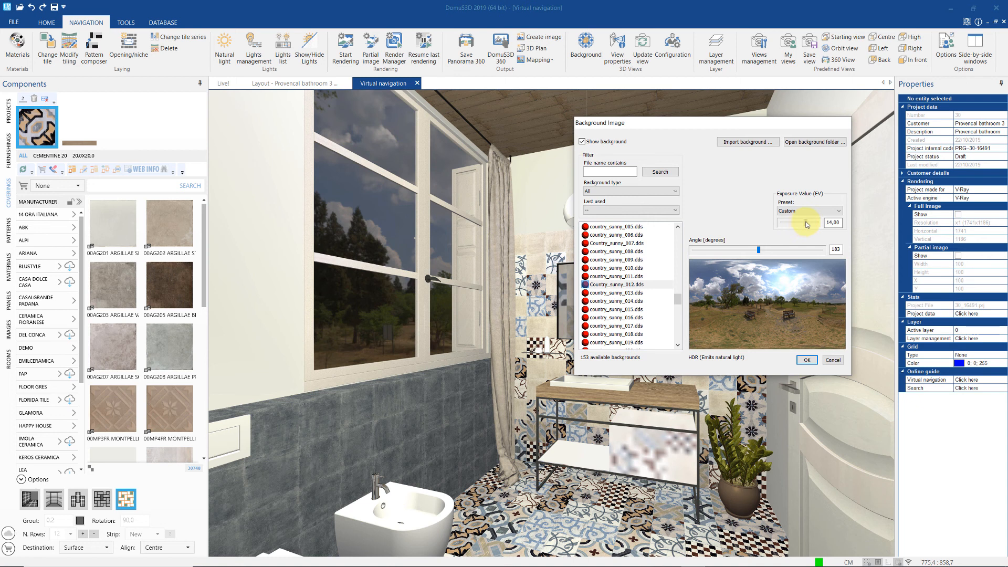
left_click_drag(807, 225, 804, 225)
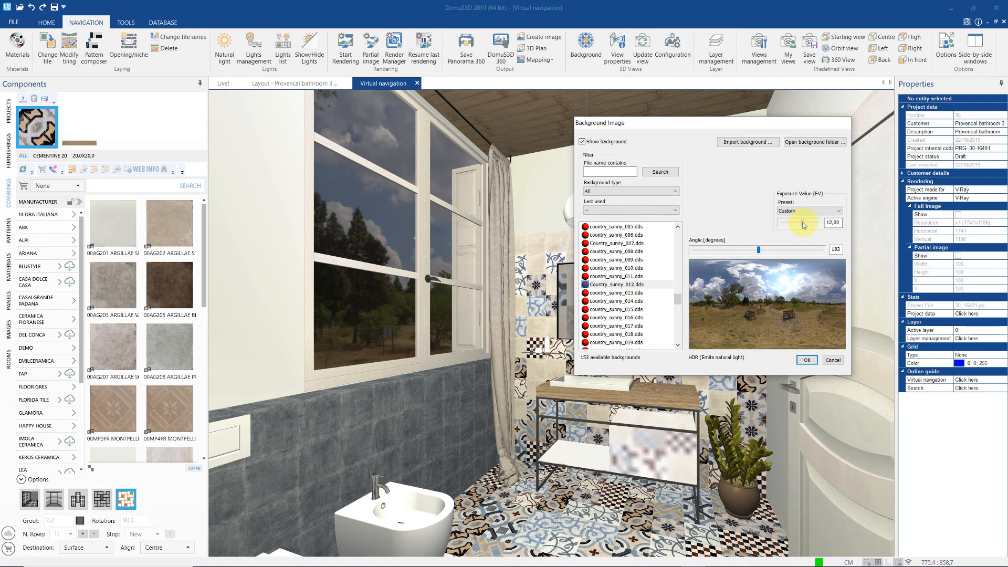
left_click(833, 212)
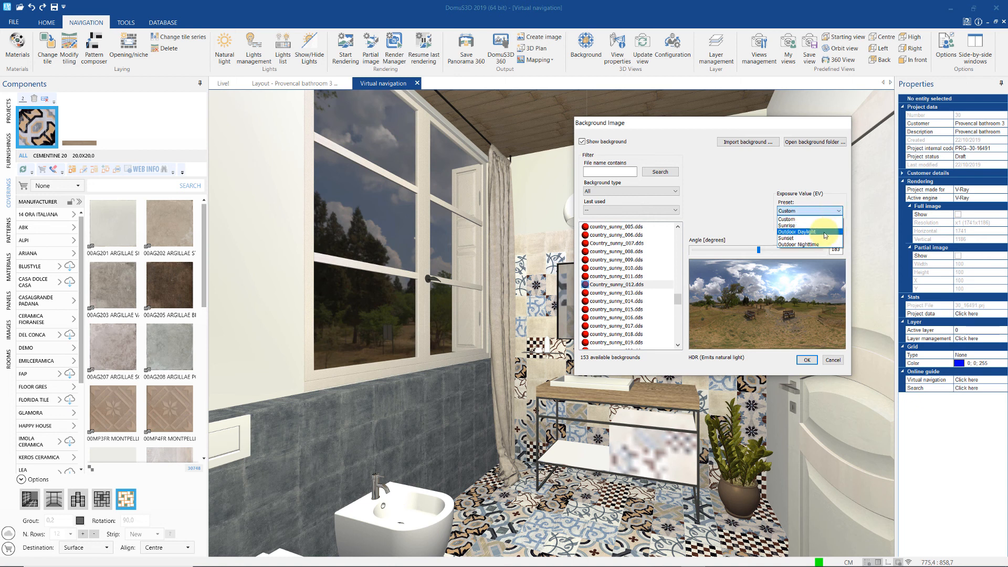
left_click(825, 232)
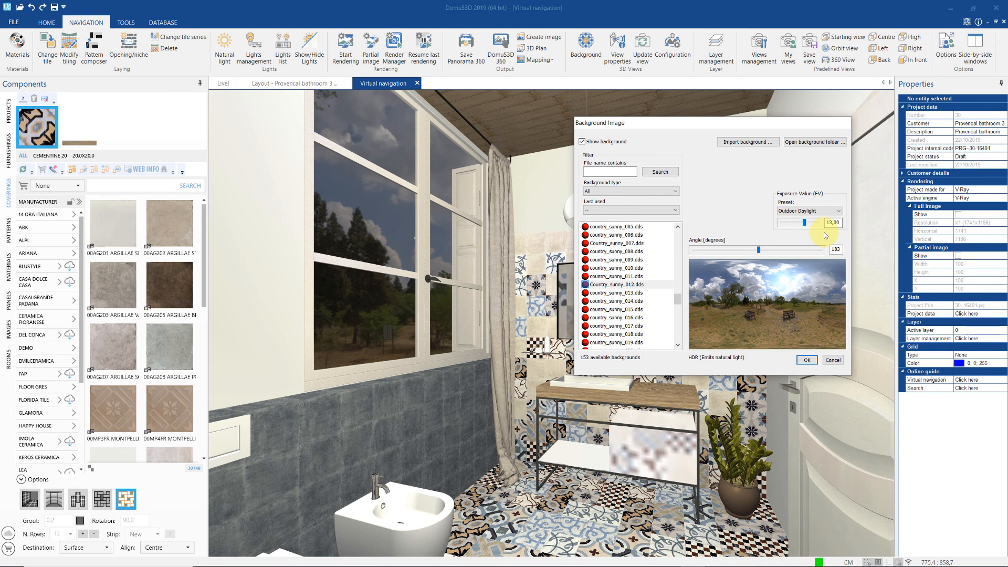
- Filter the list to HDR backgrounds, confirm the sky, and return to the floor plan
left_click(675, 191)
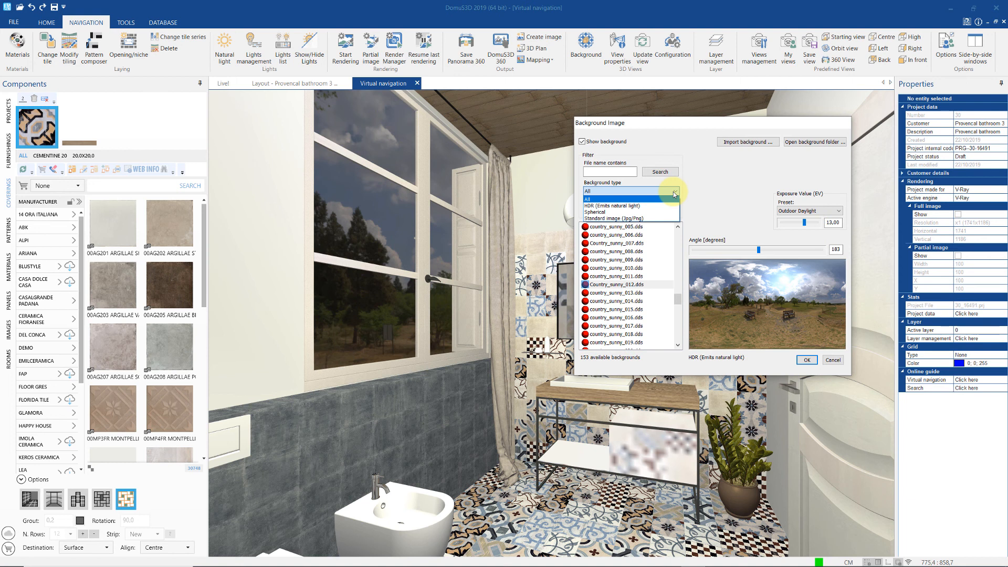
left_click(620, 206)
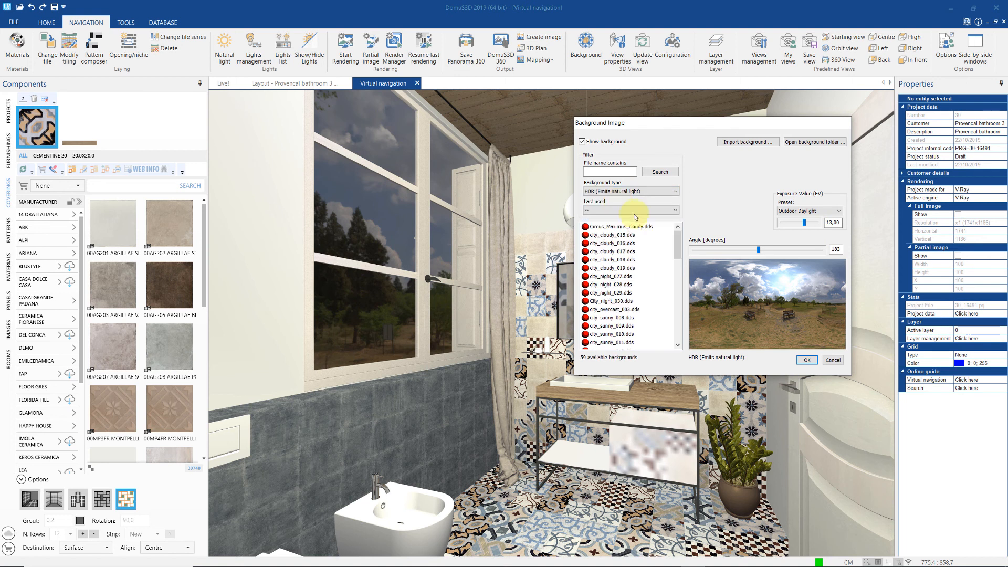
left_click_drag(678, 243, 685, 291)
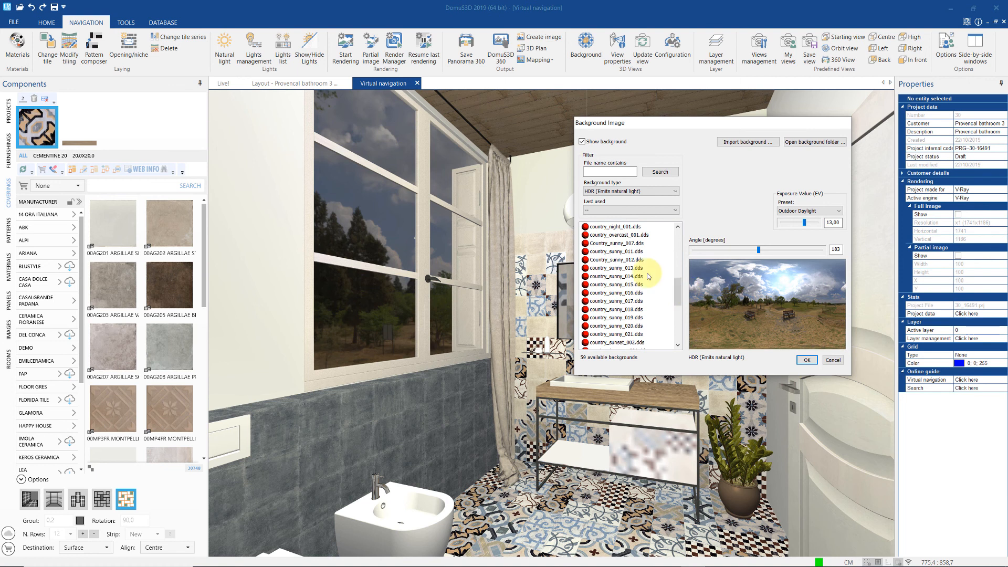
left_click(807, 359)
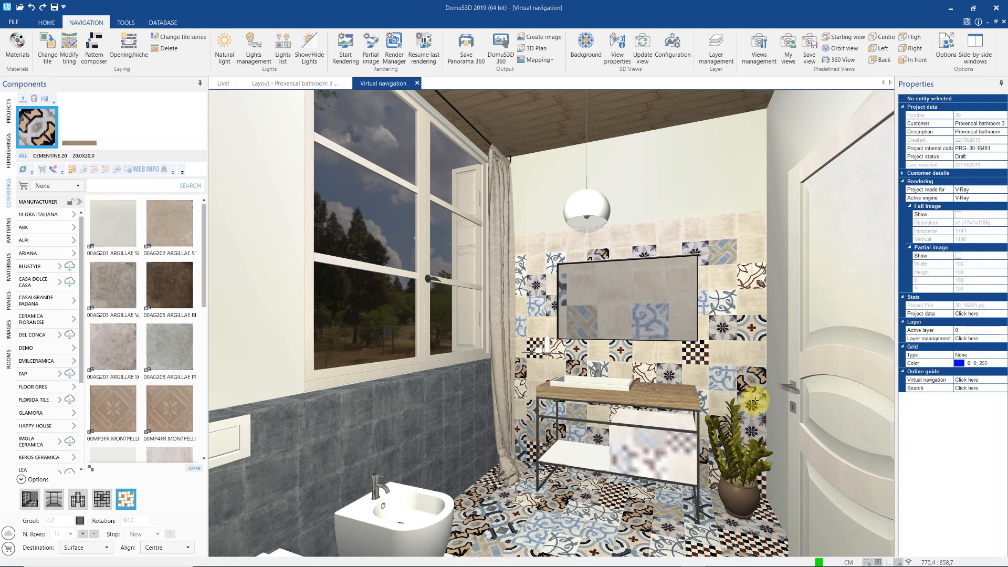
left_click(316, 86)
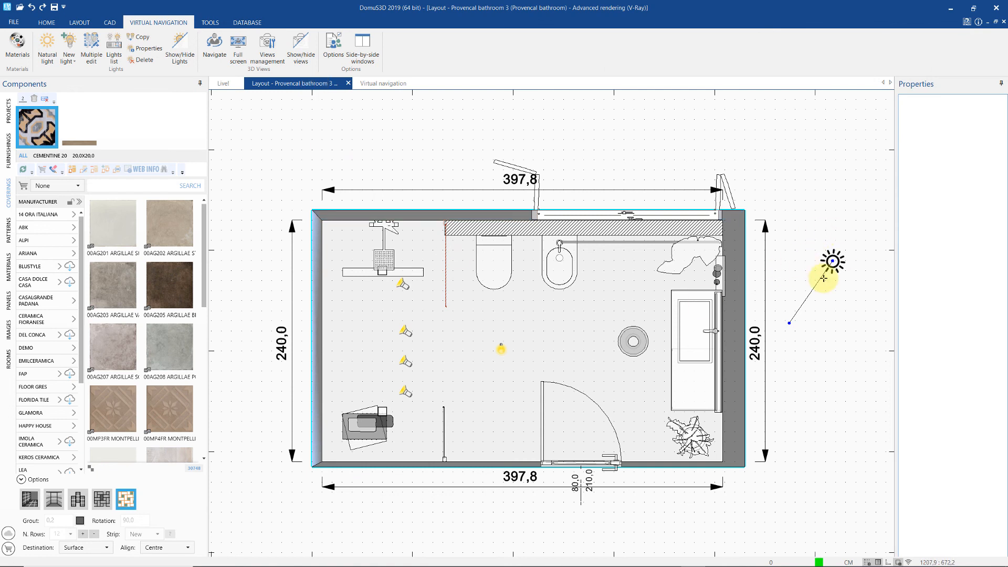
left_click(397, 84)
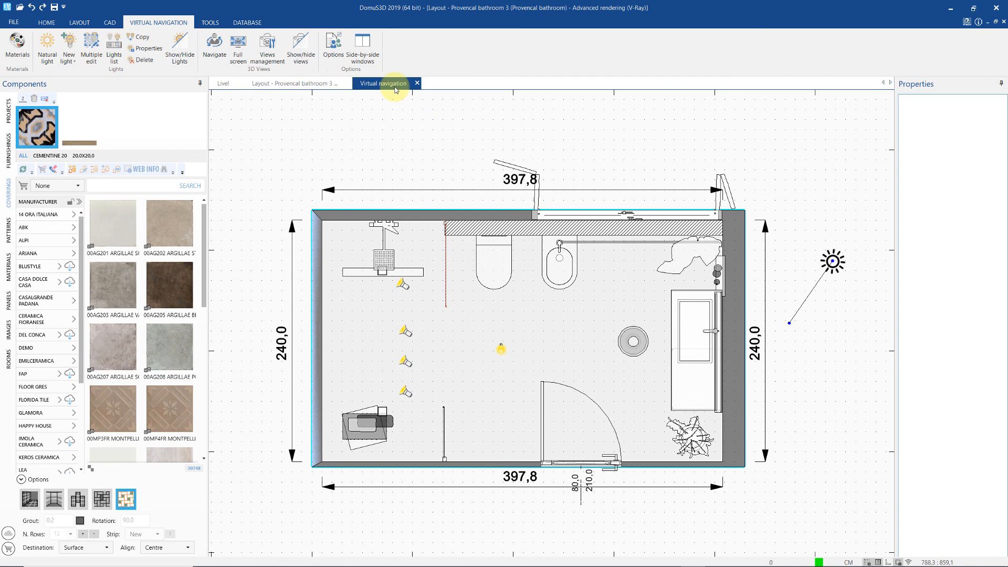
left_click_drag(603, 499, 627, 494)
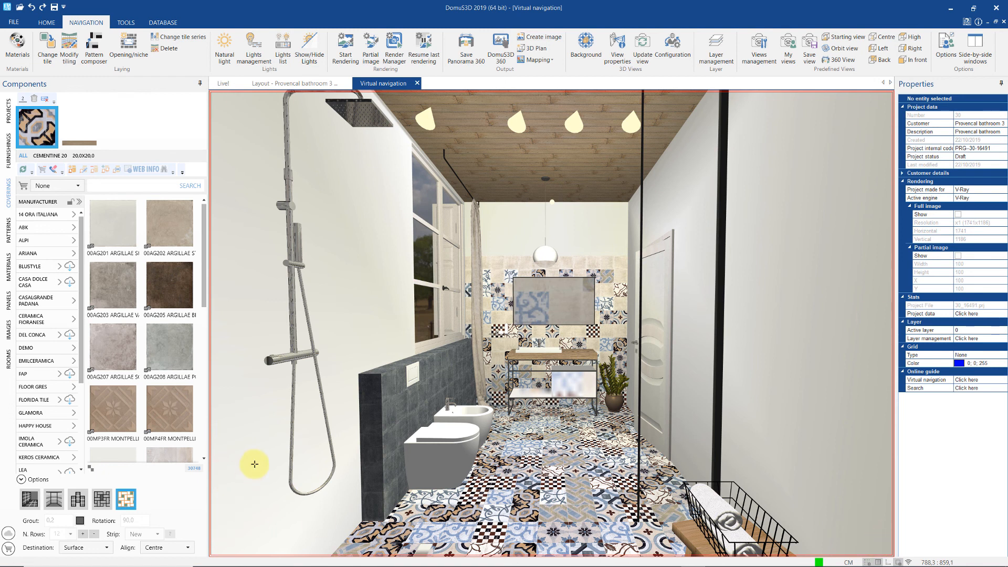
left_click(267, 83)
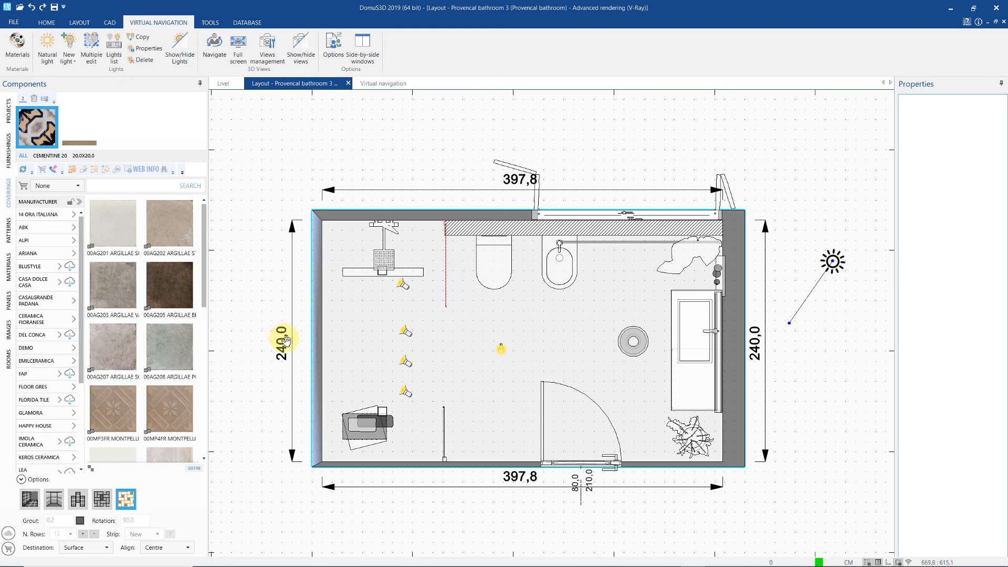
middle_click_drag(281, 337, 363, 333)
scroll(363, 334, "up", 1)
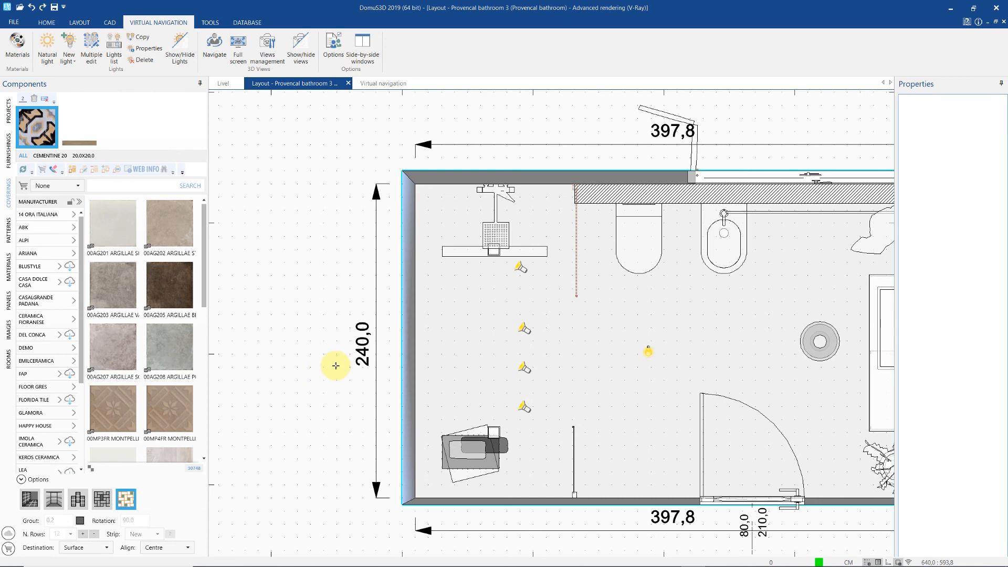
- Hide the left wall with Visibility > Hide external walls, then switch to Virtual navigation
right_click(400, 350)
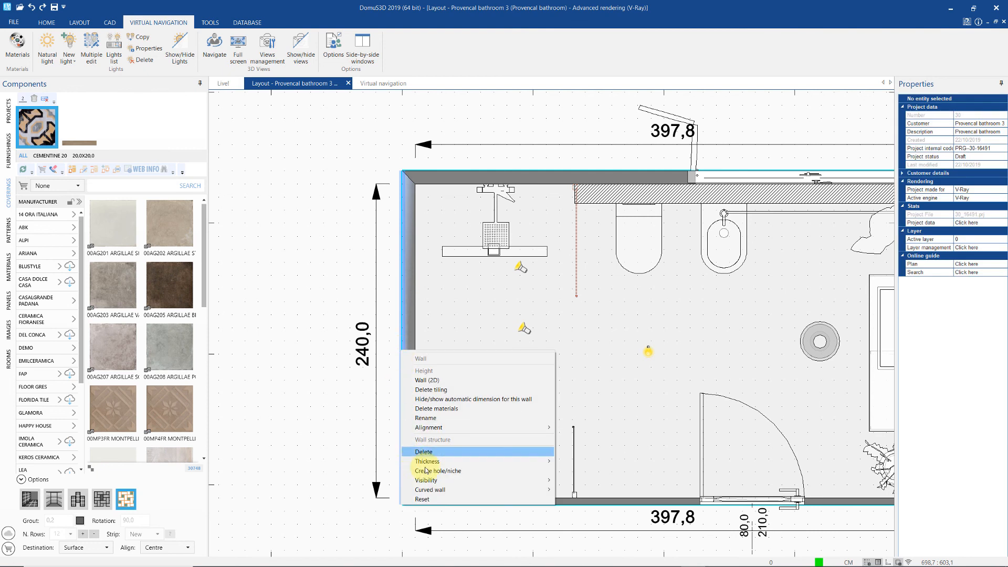
mouse_move(444, 483)
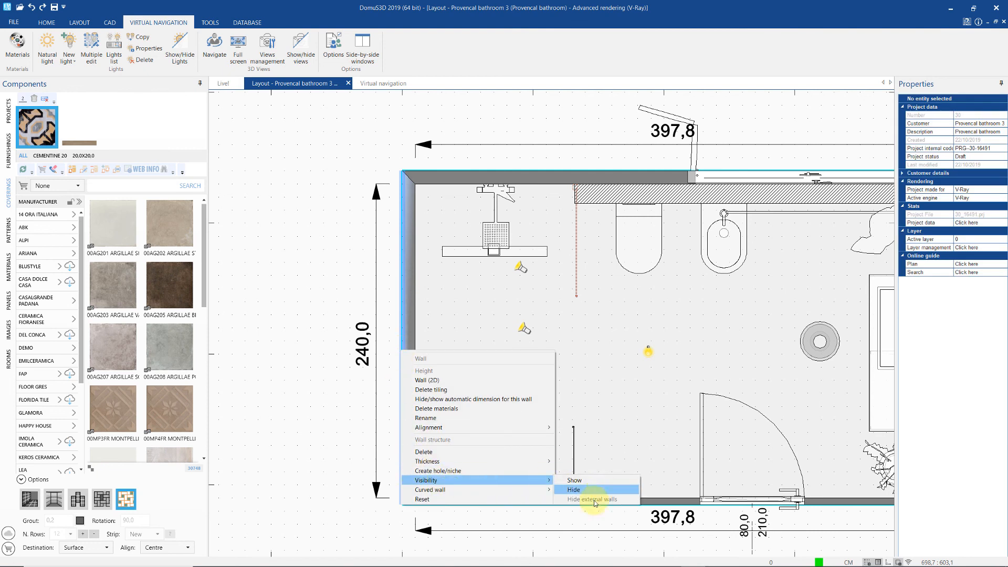
left_click(573, 489)
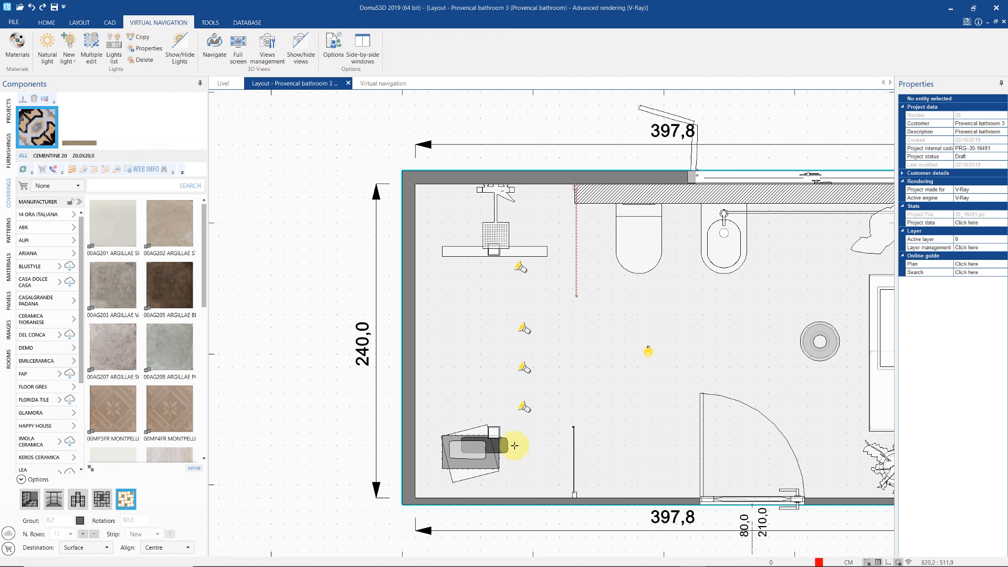
right_click(406, 377)
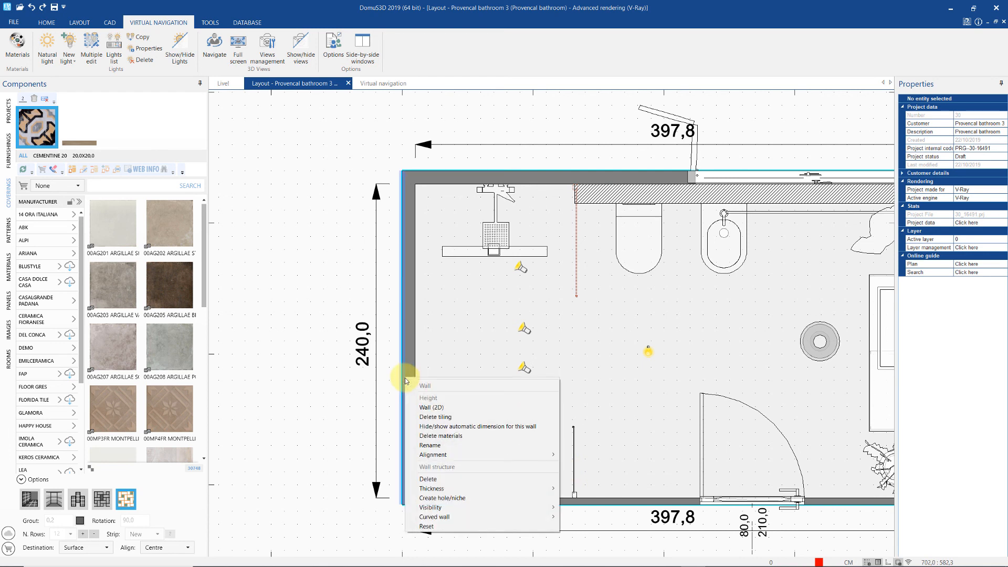
mouse_move(501, 508)
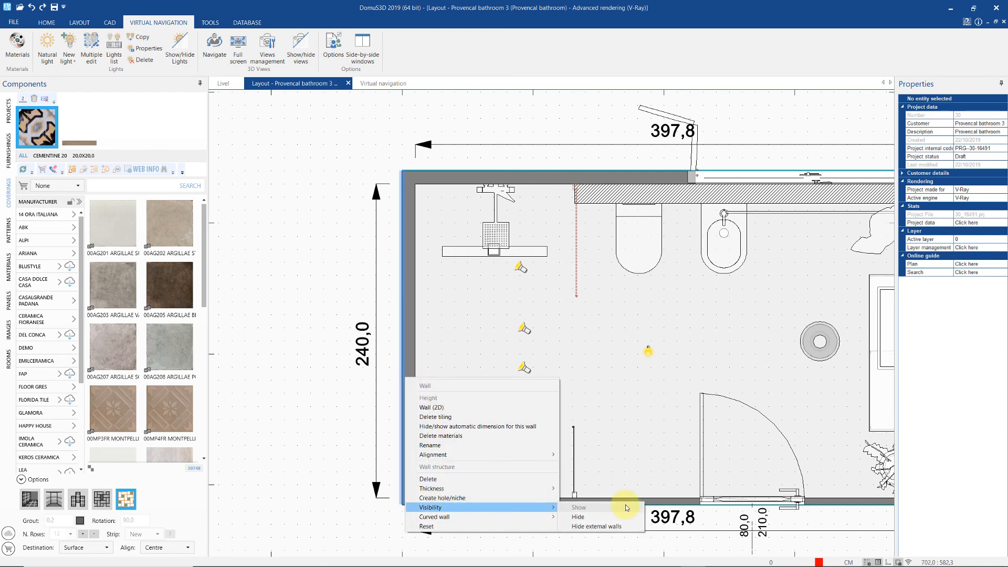
left_click(622, 527)
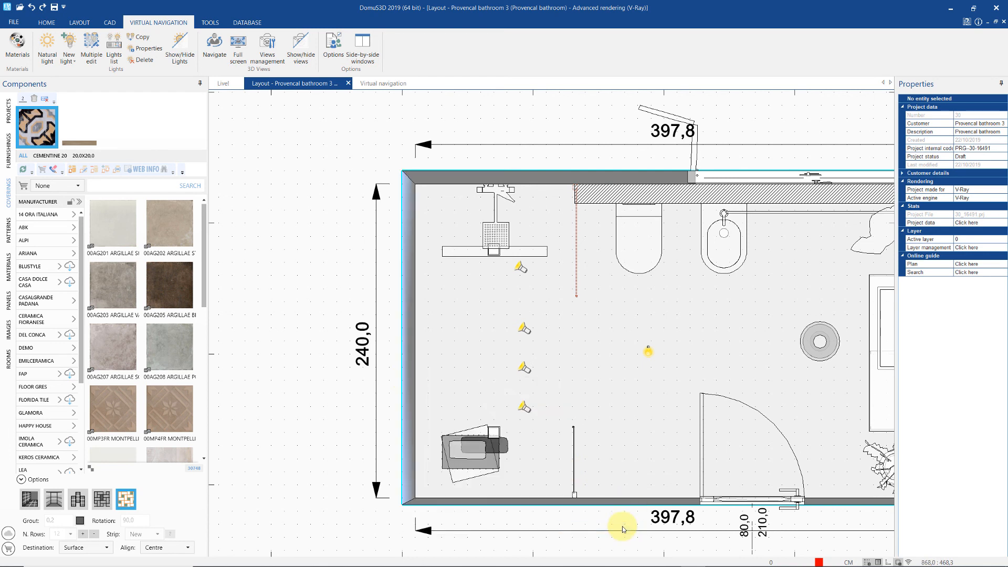
left_click(389, 84)
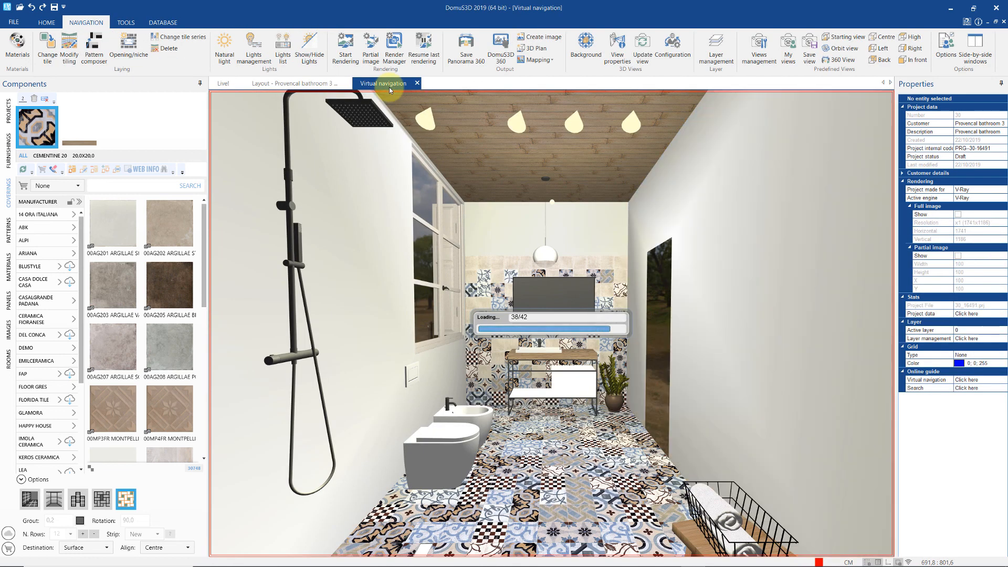
- Jump the camera with N to look in past the hidden wall, turning it slightly right
key("n")
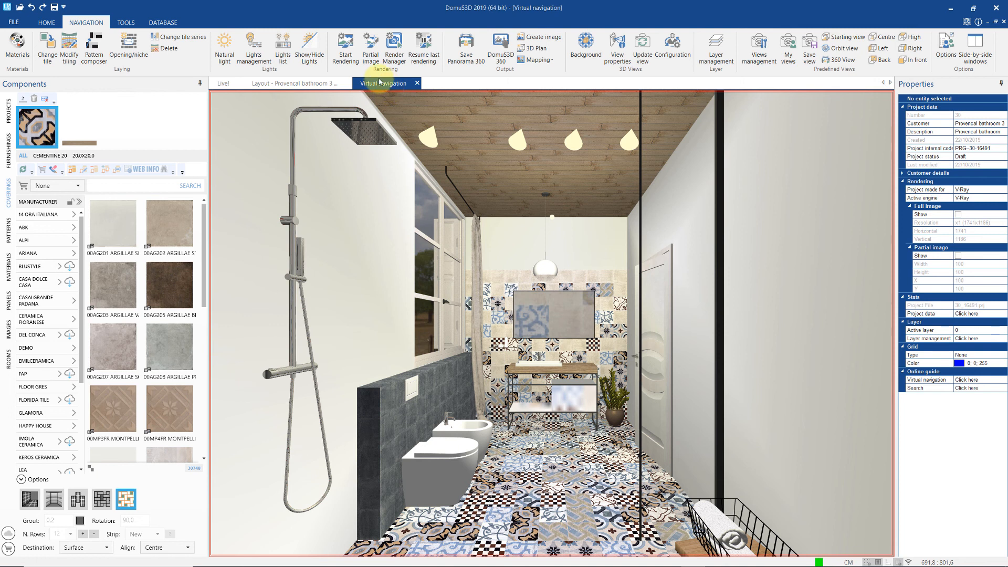
left_click_drag(496, 277, 495, 275)
left_click(495, 275)
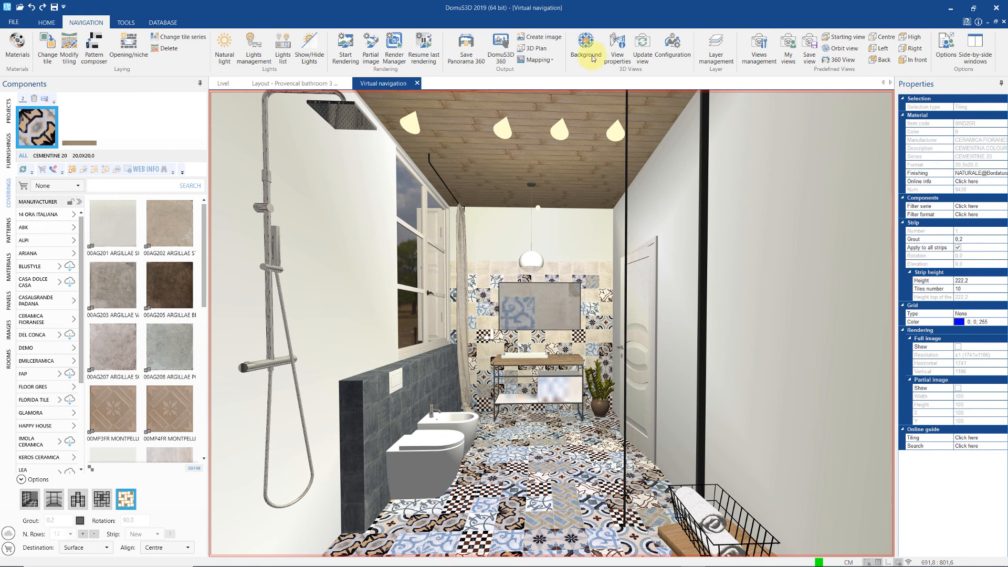
- Set the camera field of view to 54° and shift the view left to frame the shower
left_click(618, 59)
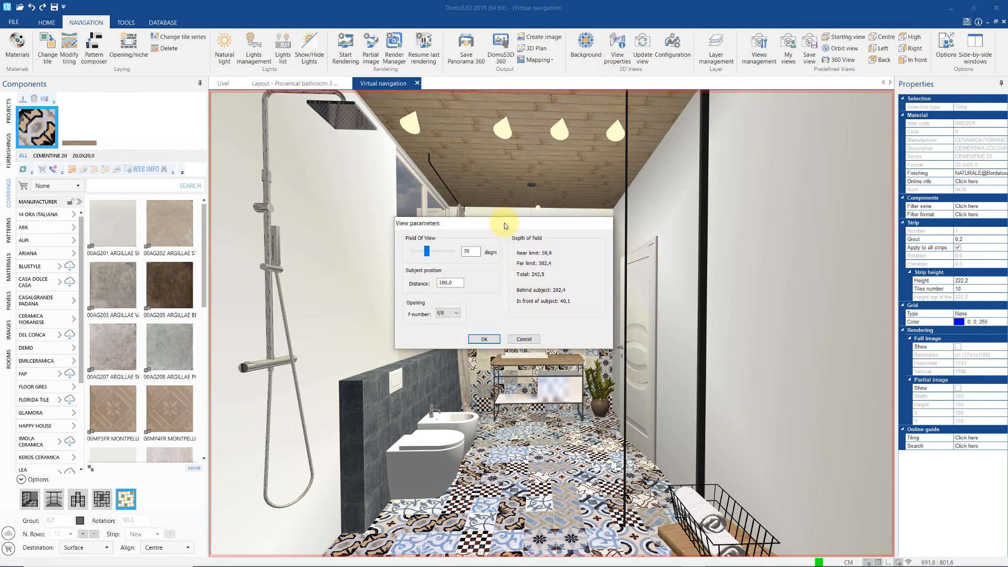
left_click_drag(505, 226, 763, 199)
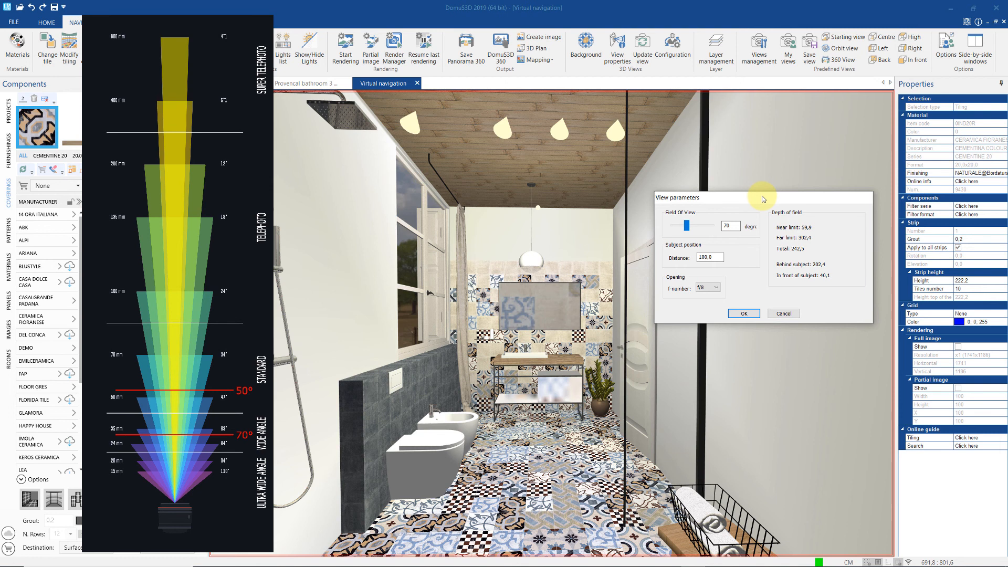
left_click_drag(688, 229, 687, 230)
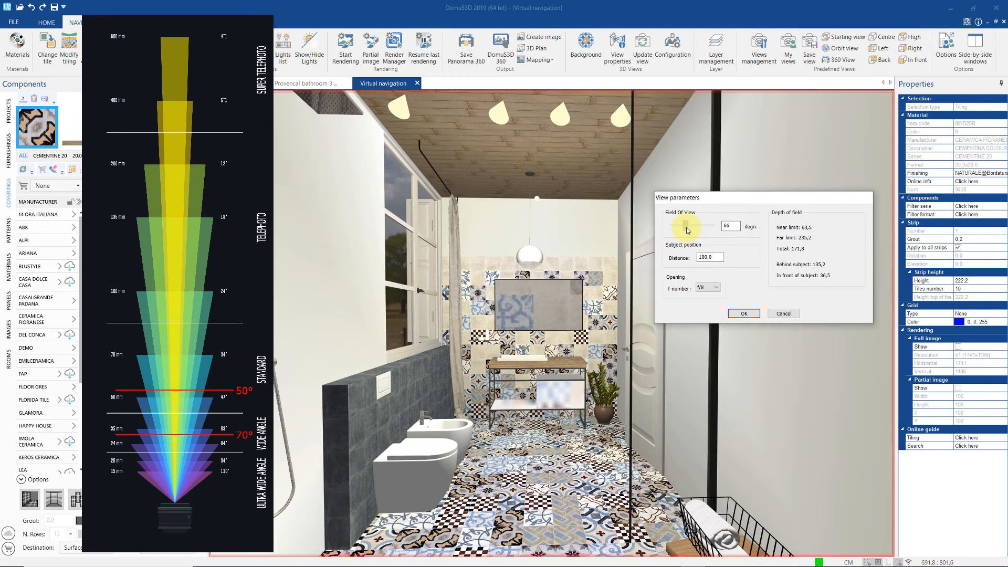
double_click(727, 226)
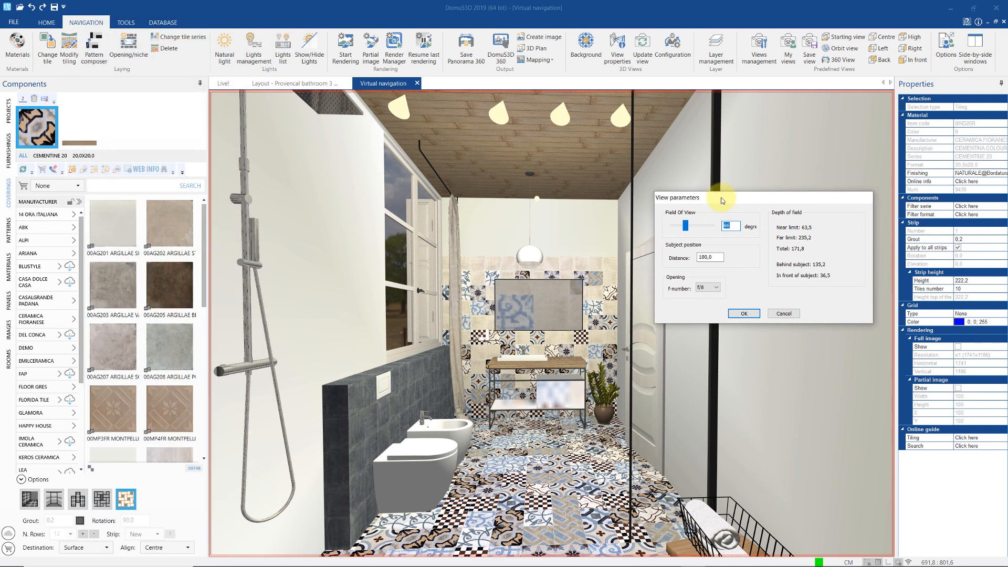
type("60")
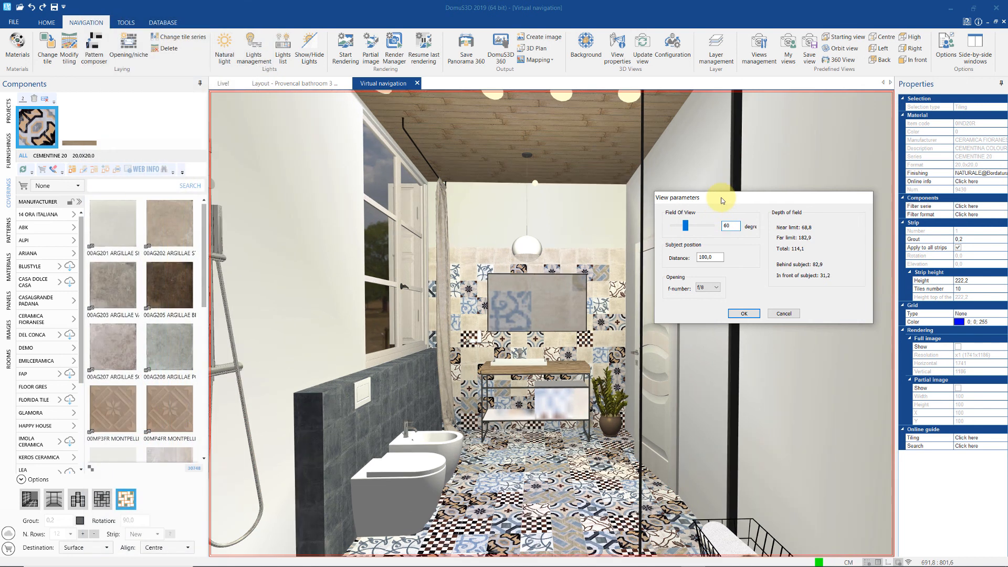
left_click_drag(684, 226, 682, 228)
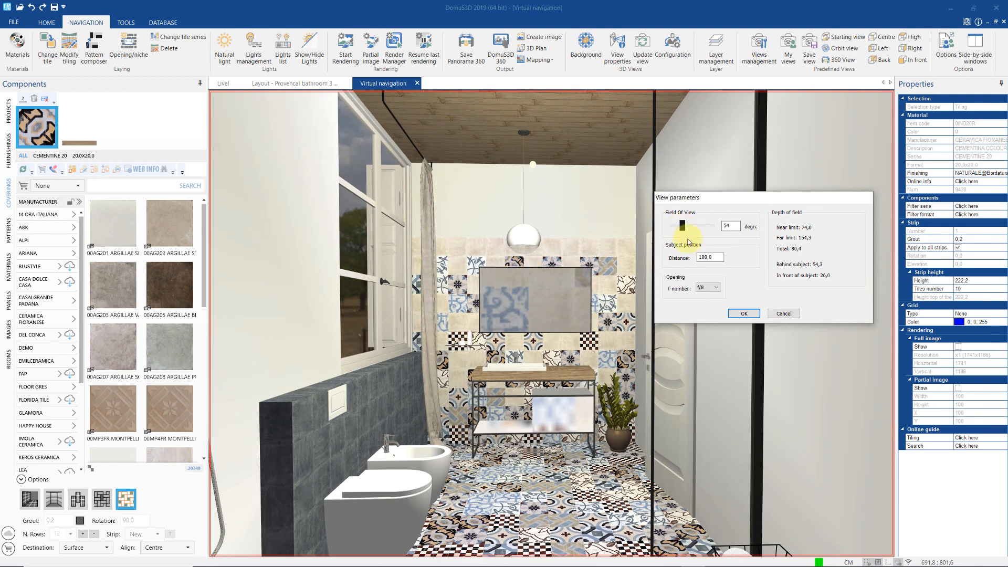
left_click(742, 315)
mouse_move(558, 457)
left_mouse_down()
mouse_move(517, 467)
mouse_move(525, 479)
mouse_move(515, 480)
mouse_move(537, 470)
mouse_move(541, 452)
left_mouse_up()
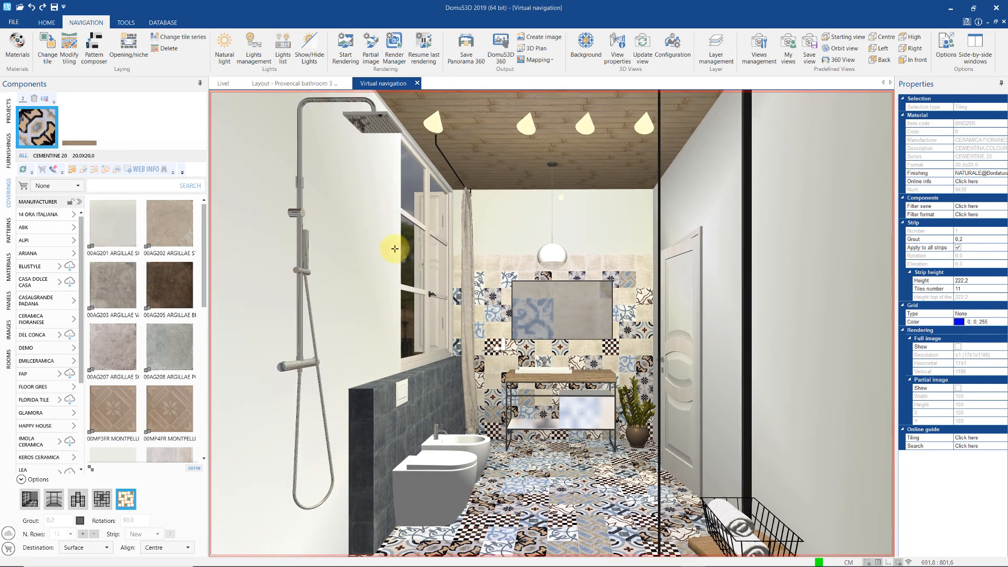
- Show the red dashed furnishing beside the shower in the plan, then return to the 3D view
left_click(294, 83)
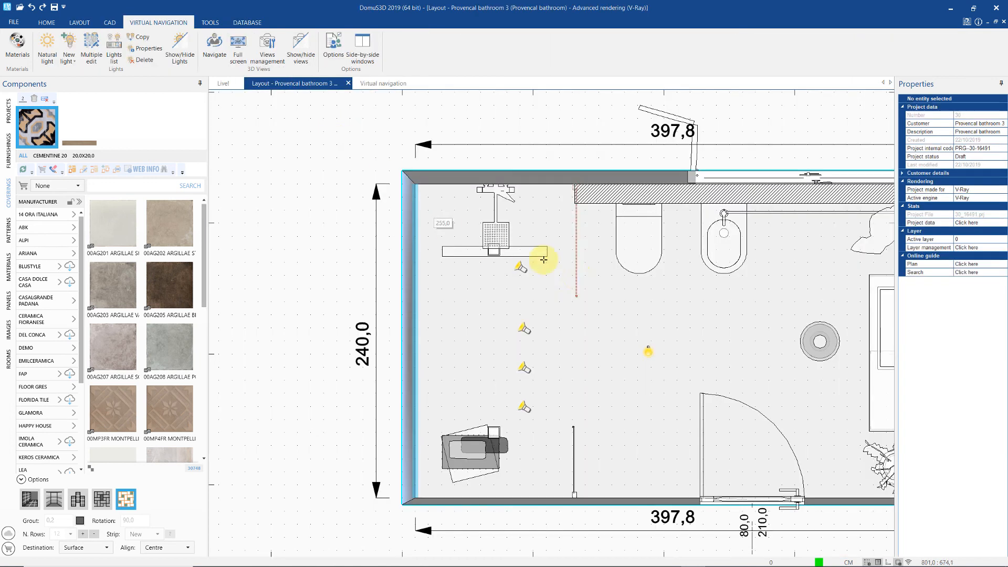
right_click(575, 276)
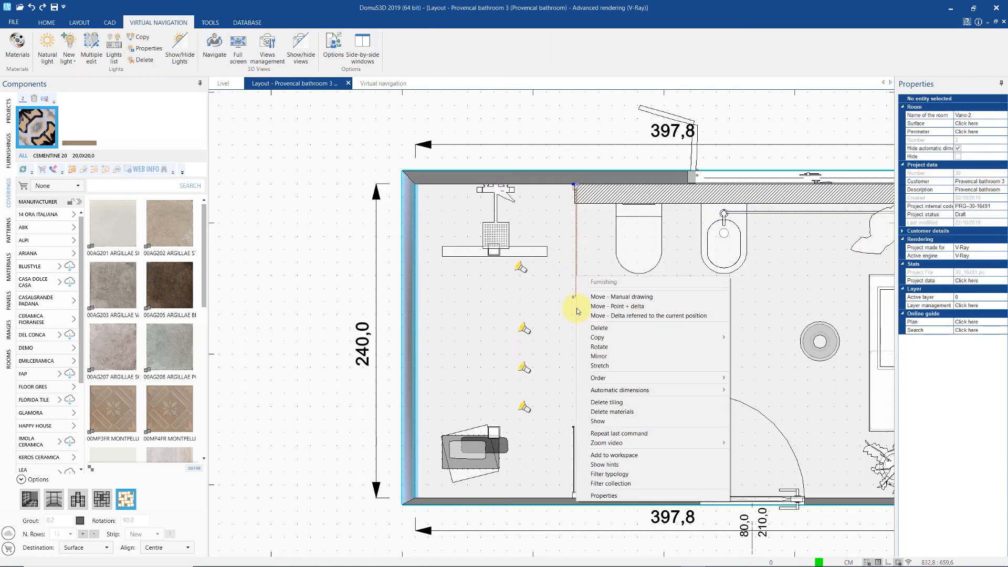
left_click(615, 423)
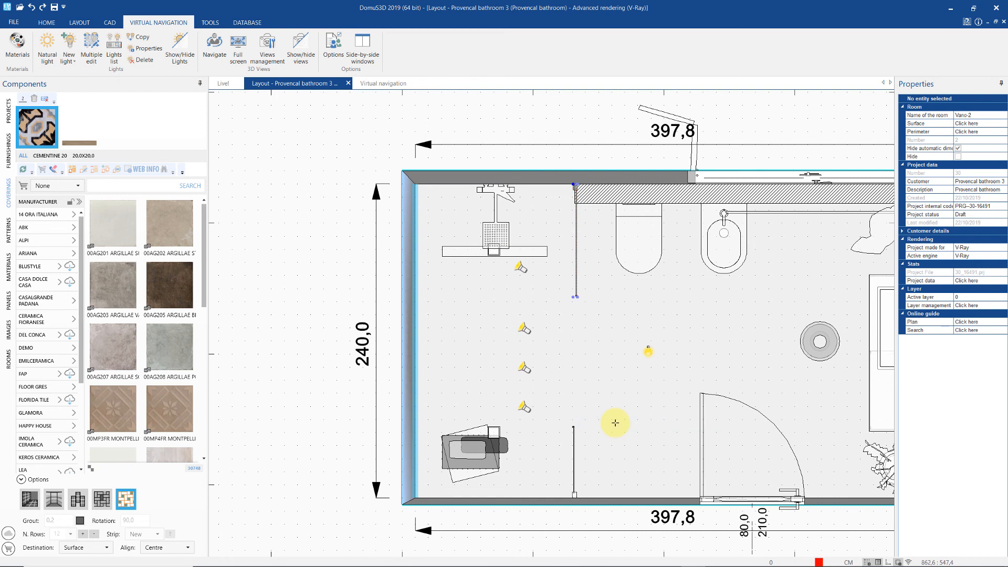
left_click(392, 84)
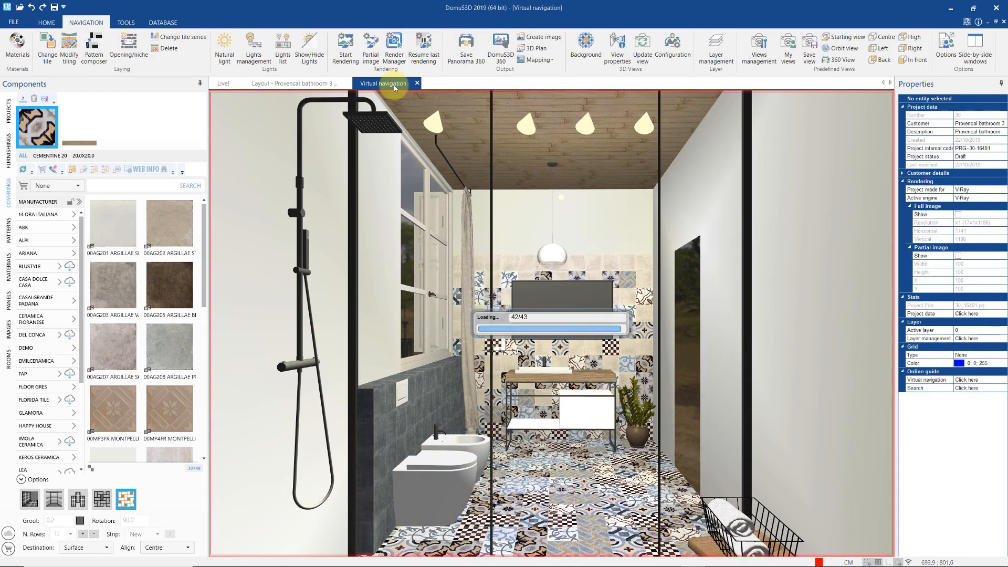
- Save the camera shot as 'custom view', check it in Views management, and return to the plan
left_click(809, 46)
type("cus")
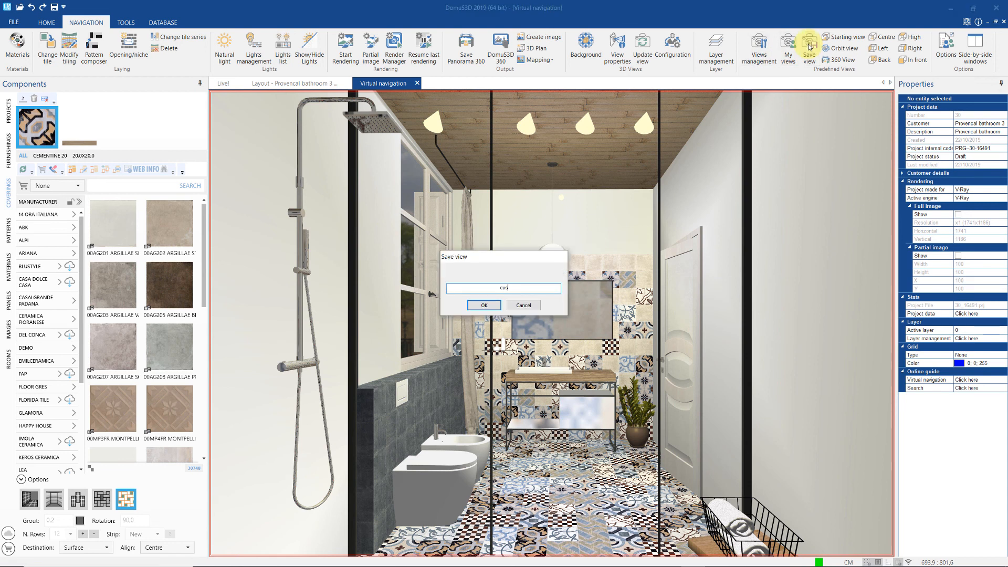
type("tom view")
key("Return")
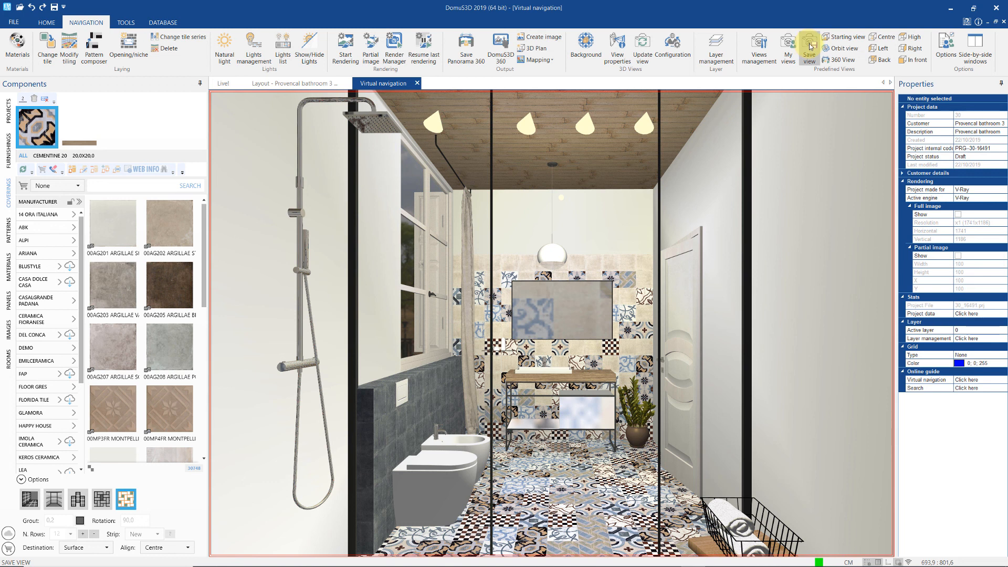
left_click(760, 54)
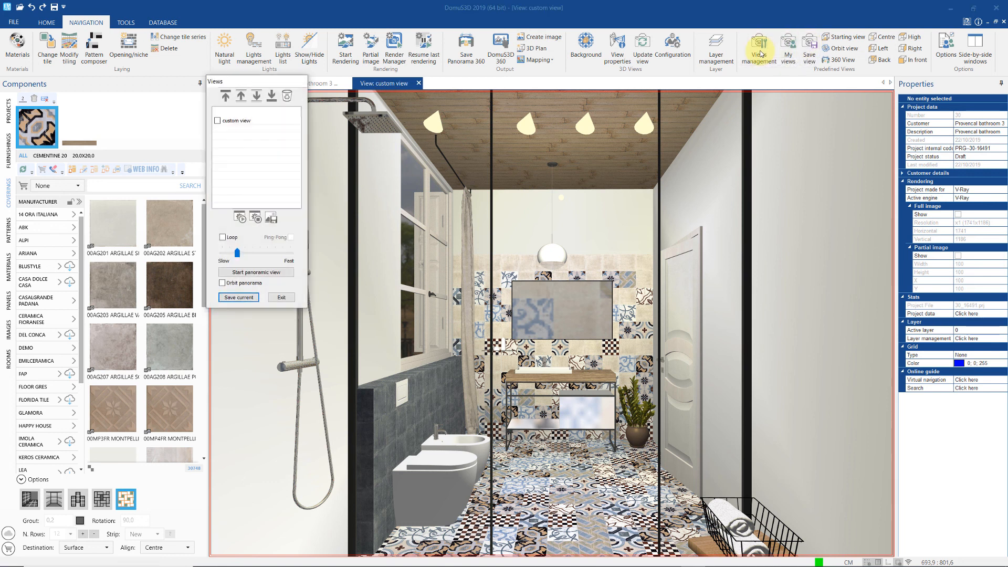
left_click_drag(282, 85, 257, 115)
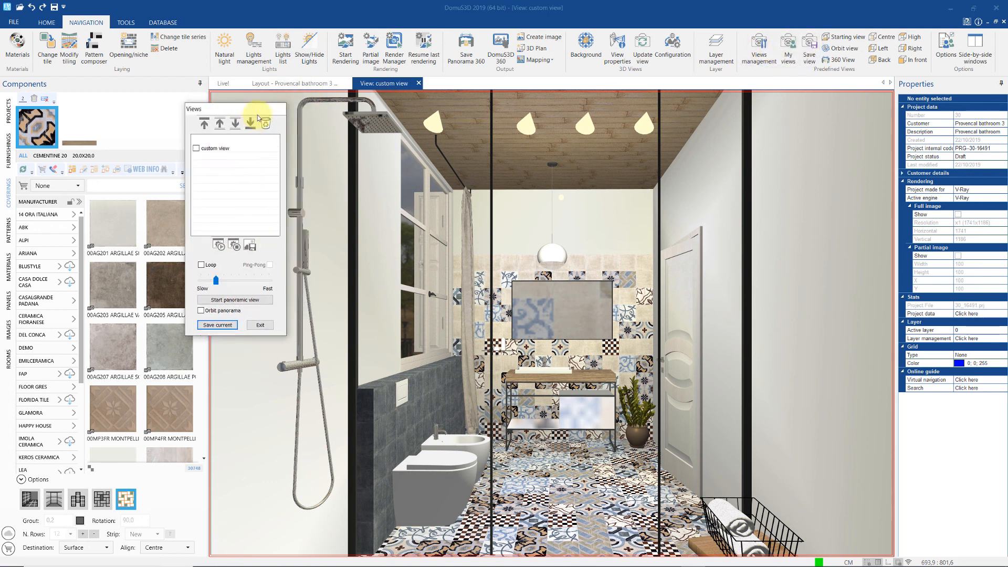
left_click(256, 328)
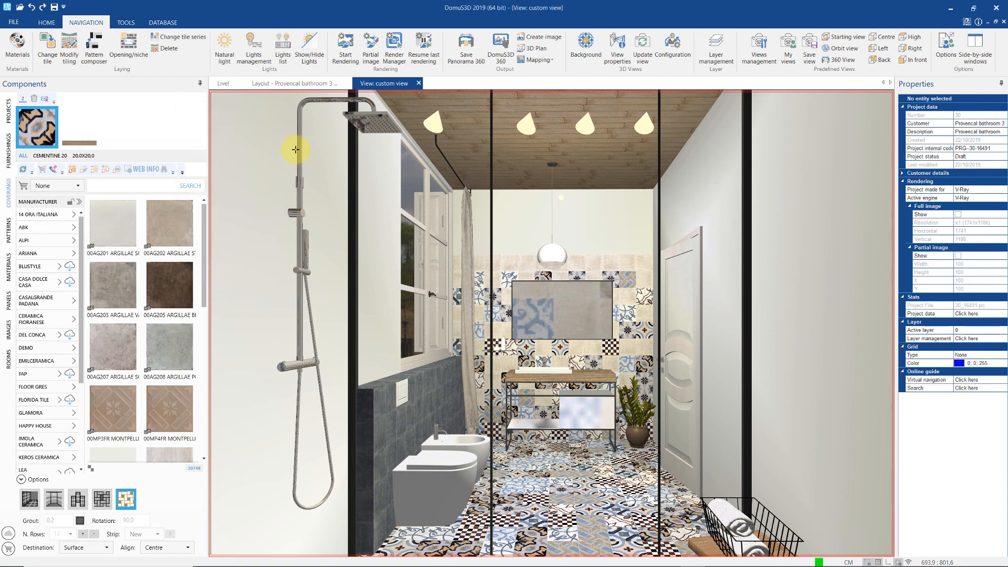
left_click(292, 83)
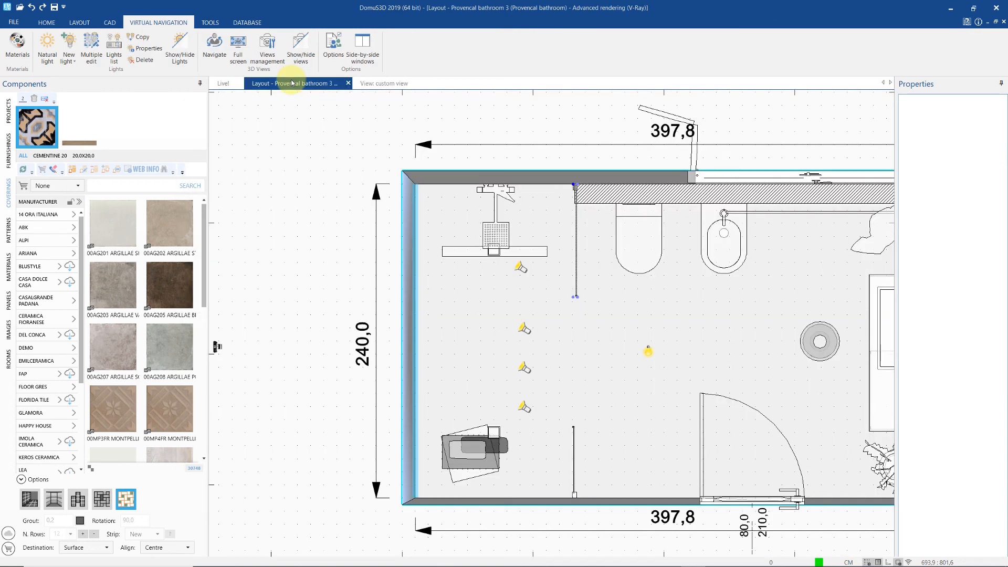
- Place a camera left of the bathroom aimed inside, then pull its target closer (distance 70.9)
scroll(360, 295, "down", 1)
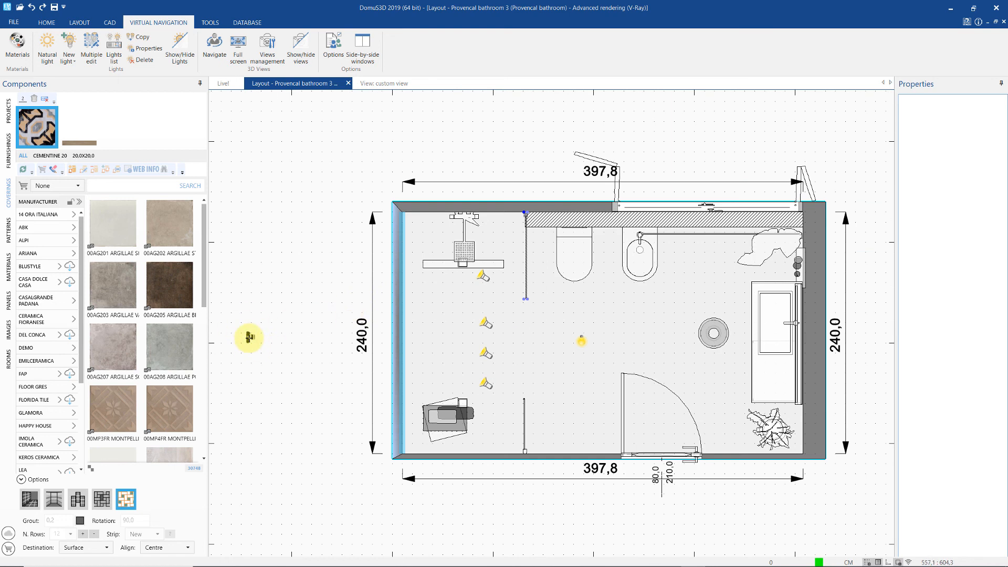
left_click(248, 336)
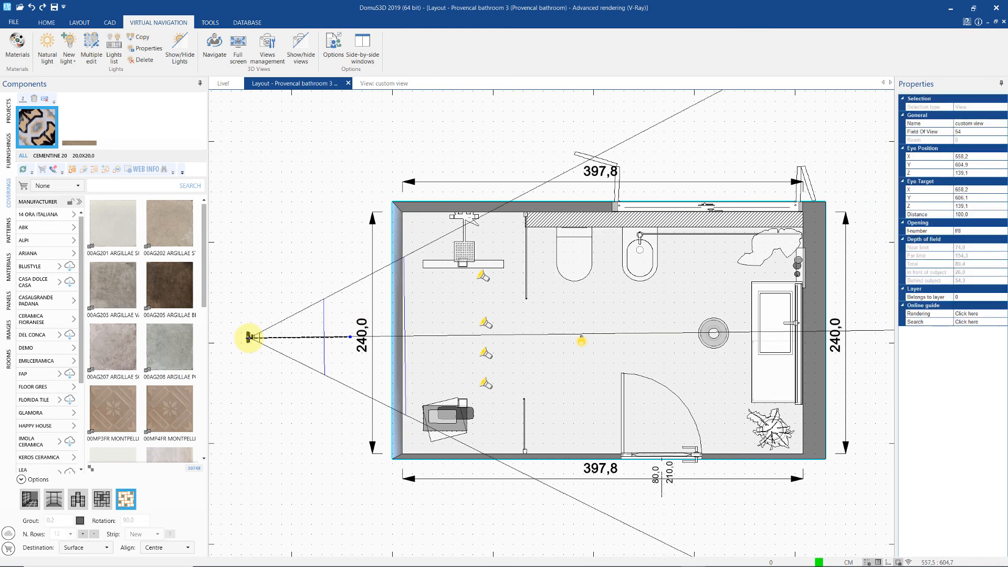
left_click_drag(248, 337, 437, 338)
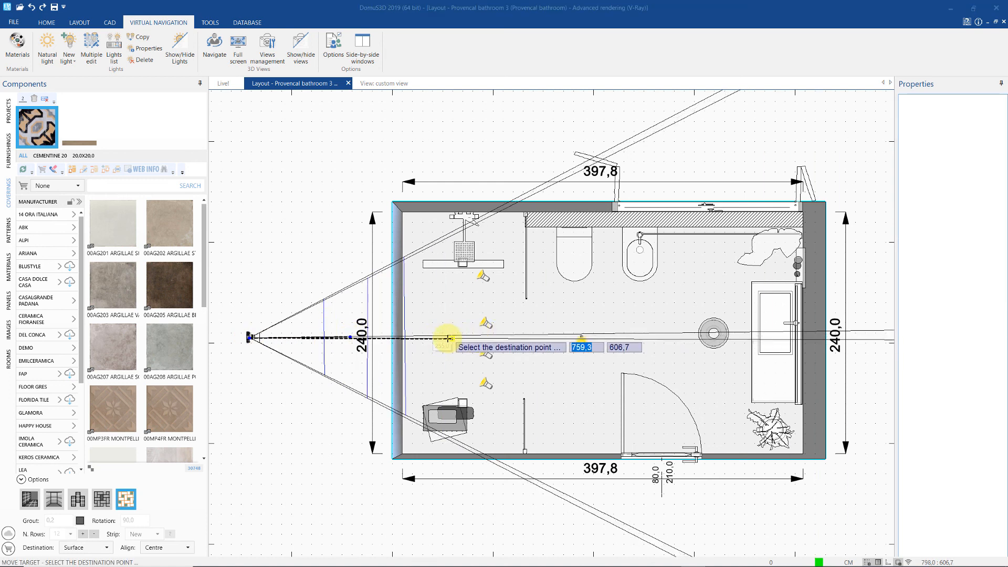
left_click(444, 336)
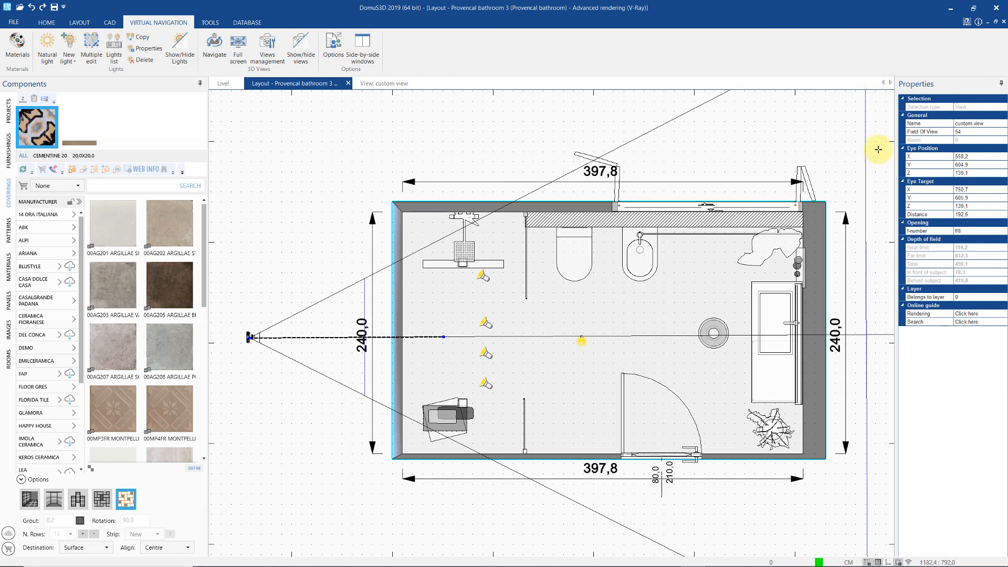
left_click(443, 337)
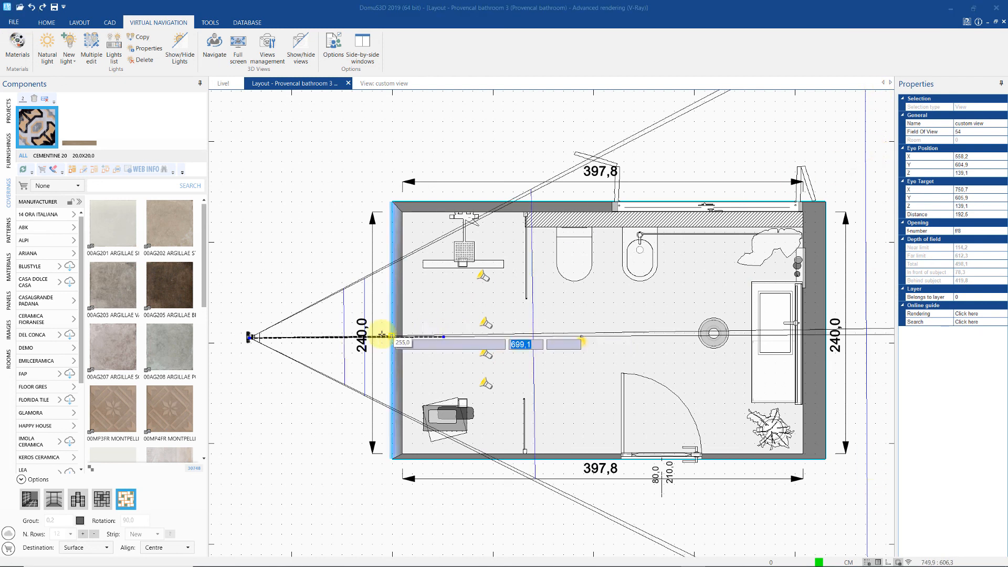
left_click(321, 337)
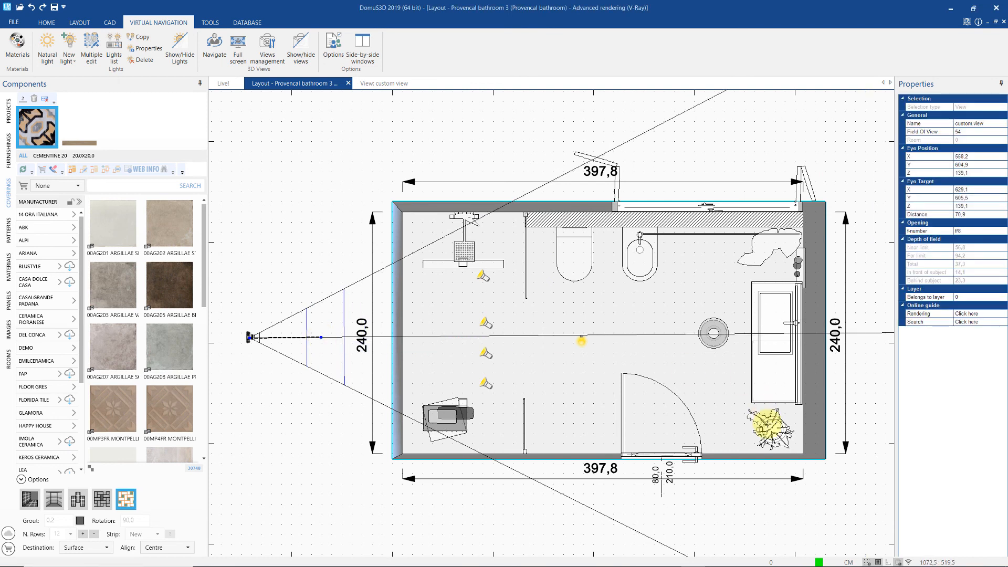
- Move the plant from the bathroom's right corner to just outside the left wall, in front of the camera
left_click(768, 425)
right_click(767, 424)
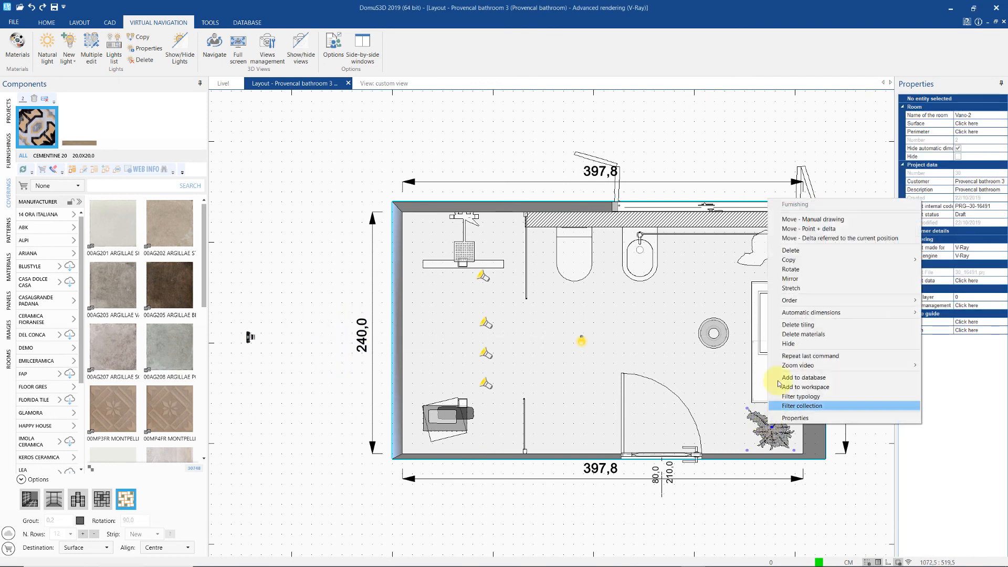
left_click(796, 219)
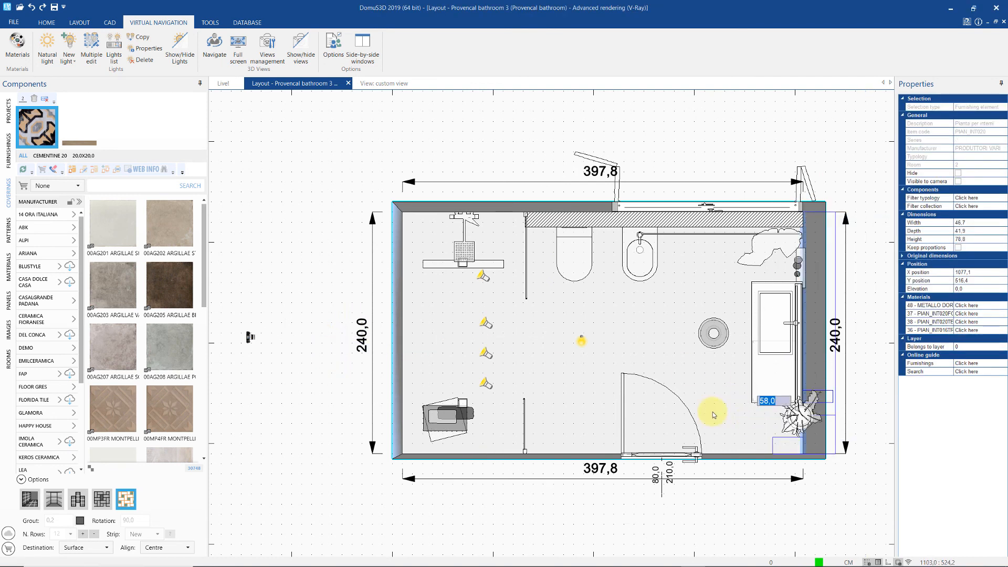
left_click(307, 336)
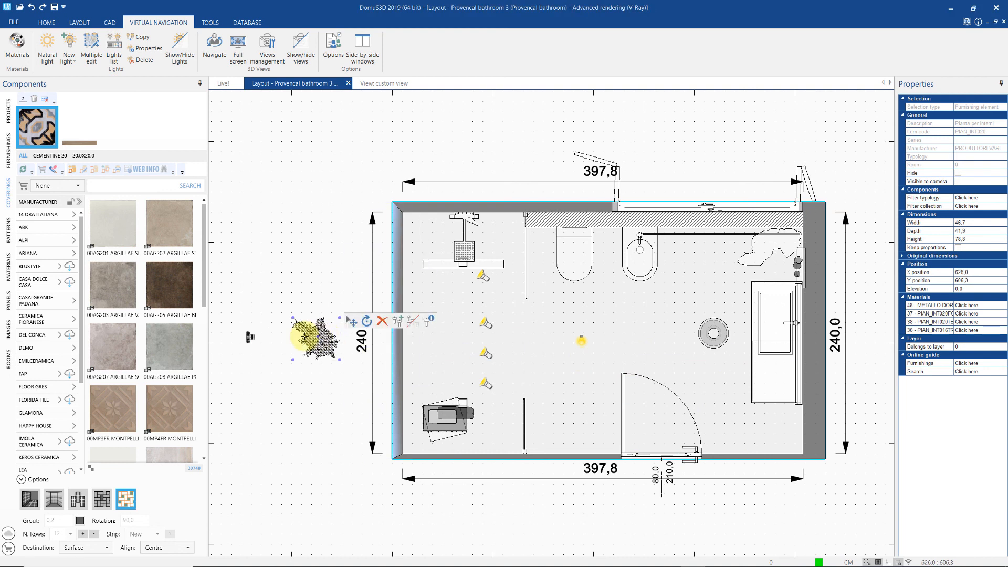
- Drag the camera target onto the plant, placing it at X 626,0, Y 606,3, Z 139,1
left_click(249, 337)
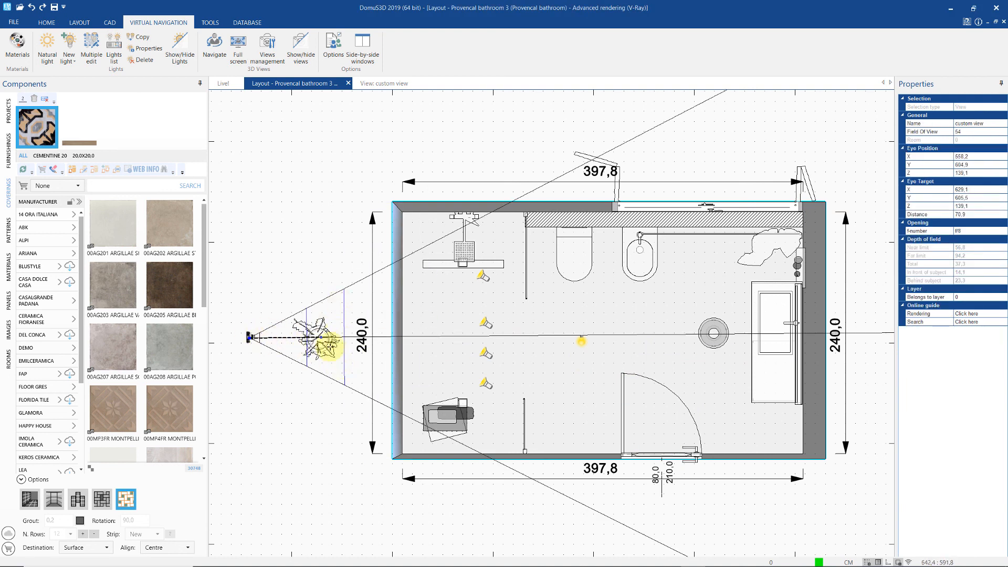
left_click(320, 337)
left_click(318, 336)
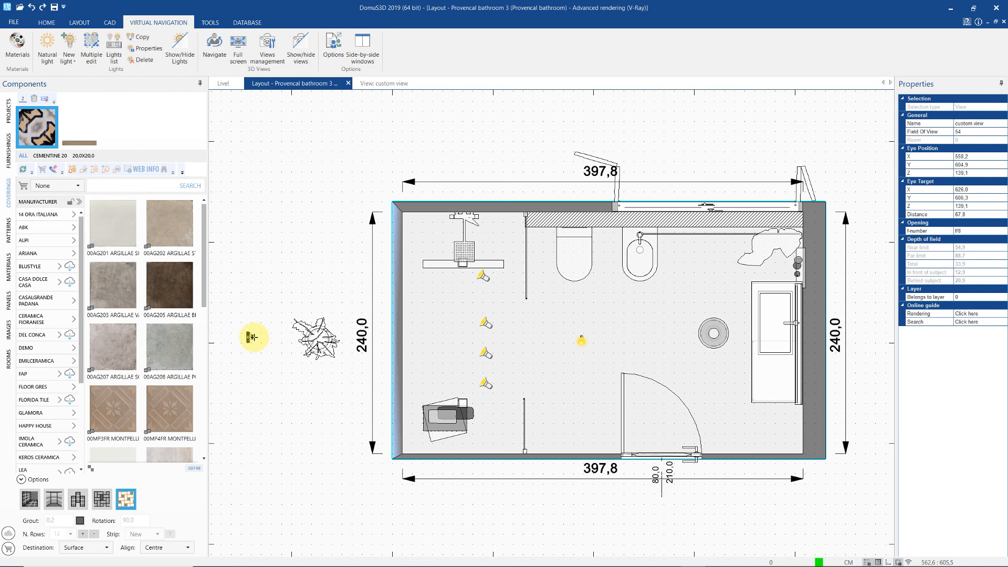
right_click(252, 337)
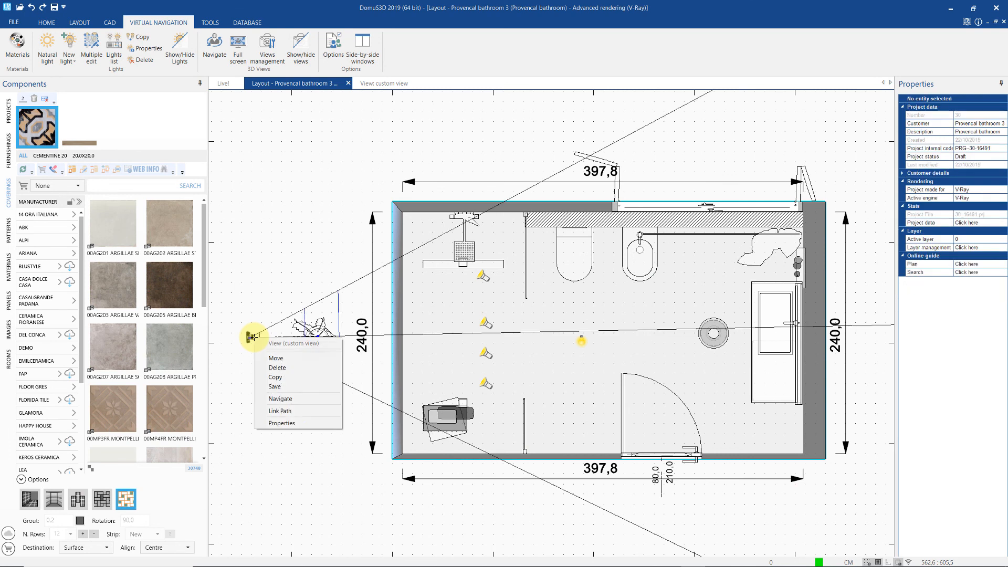
- In the camera's view parameters, try apertures f/3.6, f/1.4, f/8 and f/12.7 to compare depth of field
left_click(294, 422)
left_click_drag(502, 187, 579, 194)
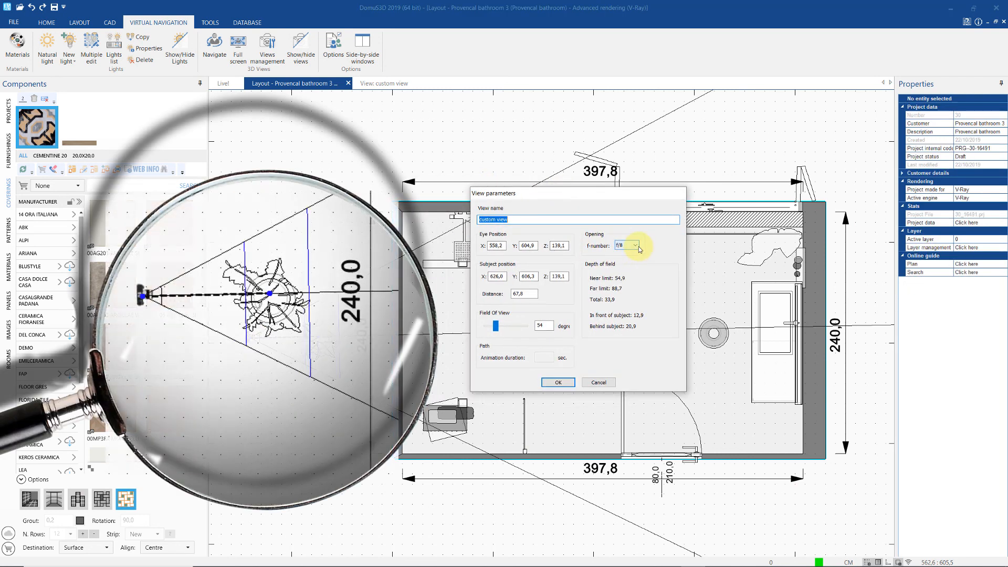
left_click(636, 246)
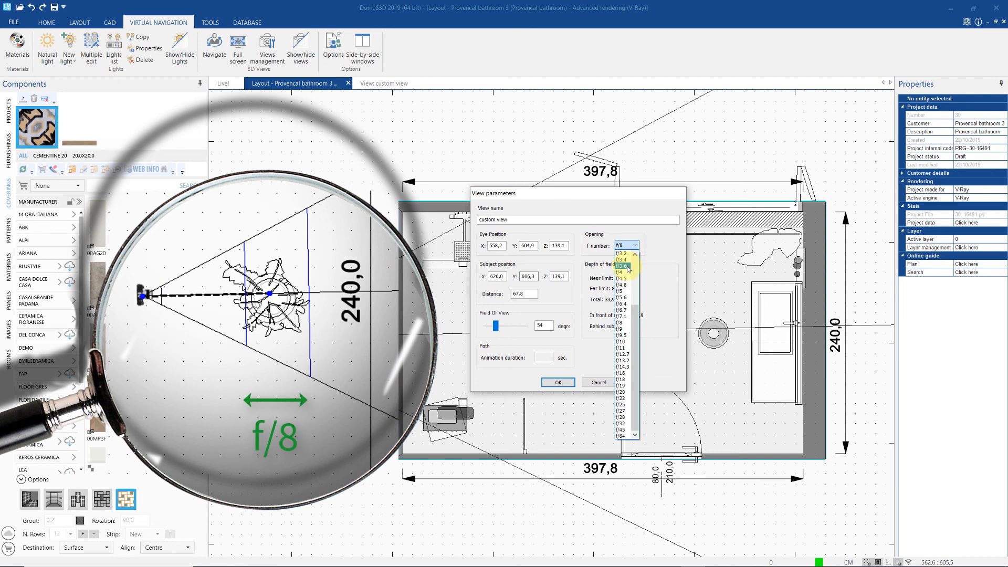
left_click(627, 267)
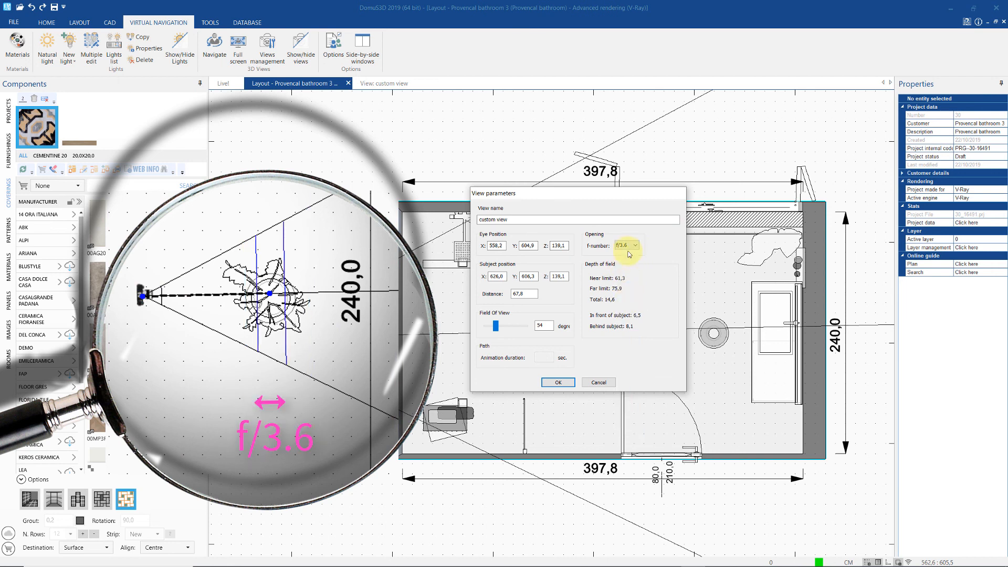
left_click(636, 246)
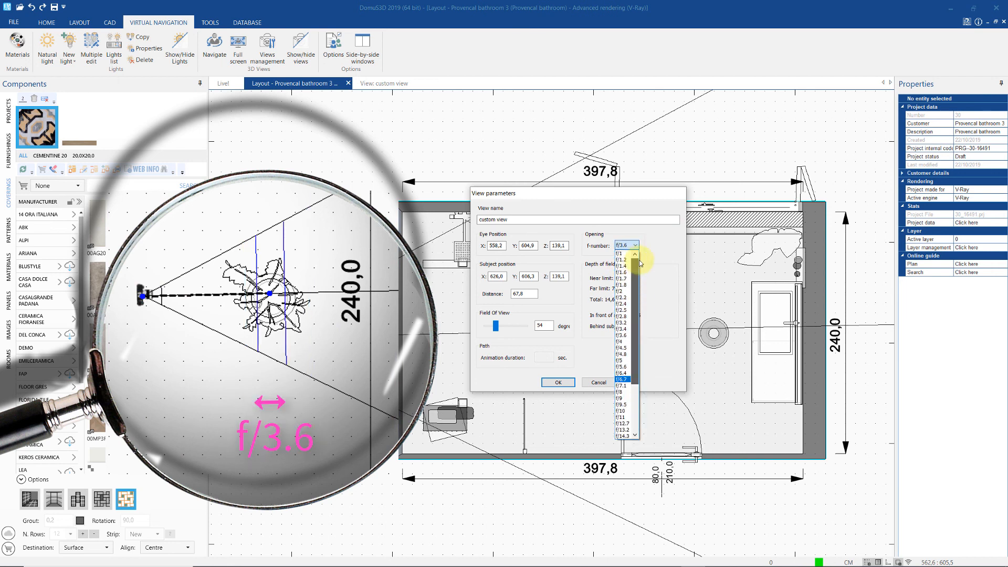
left_click(620, 266)
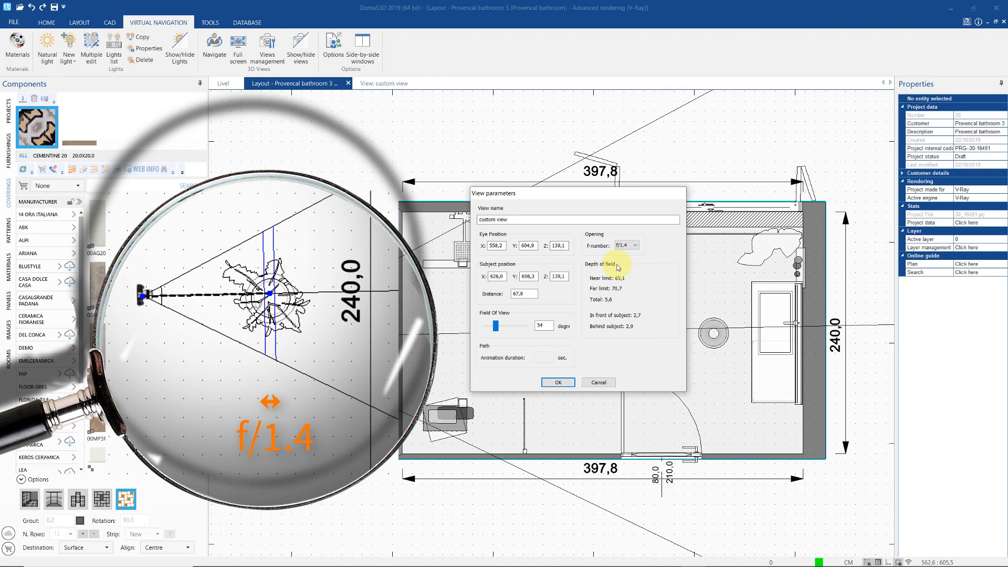
left_click(635, 245)
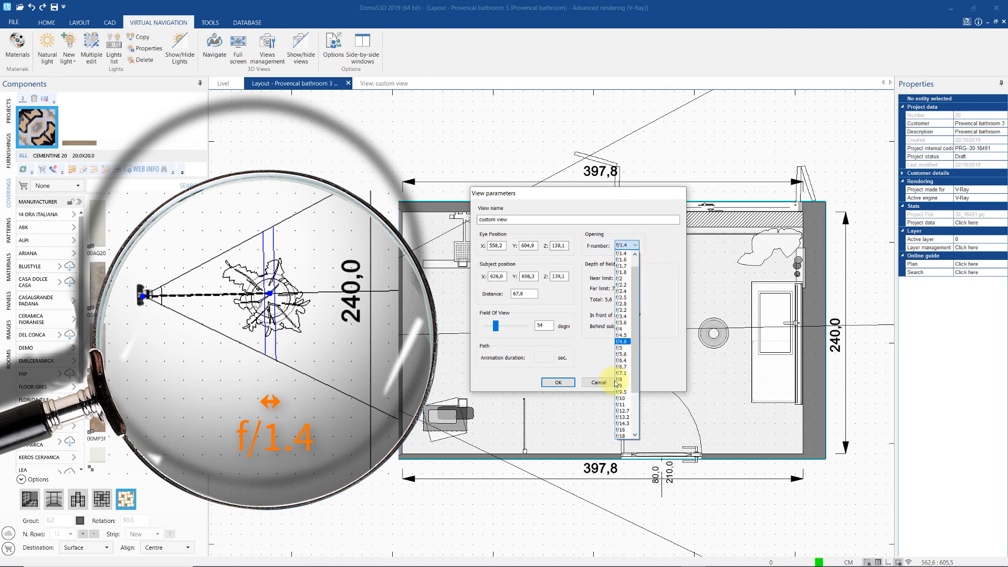
left_click(619, 380)
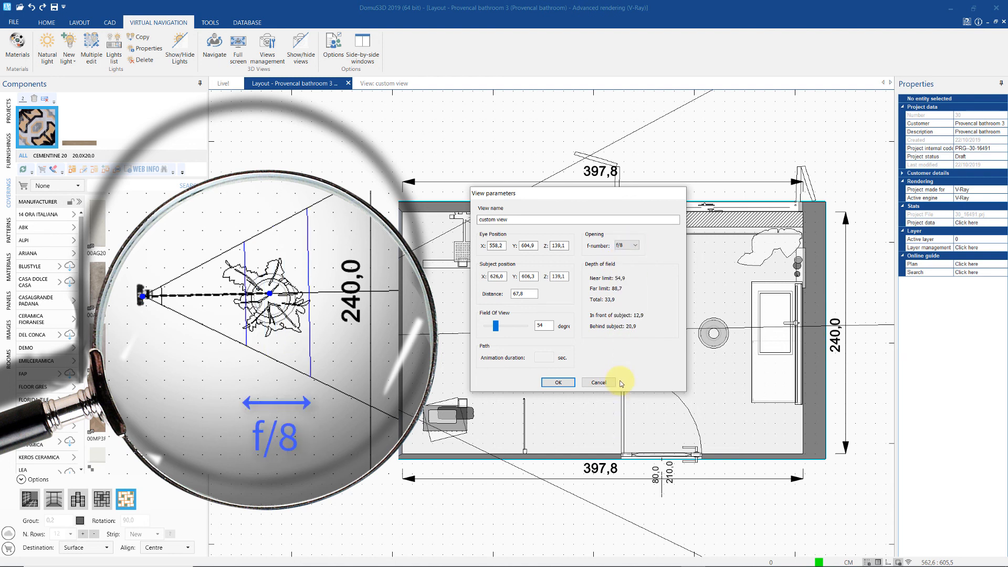
left_click(635, 246)
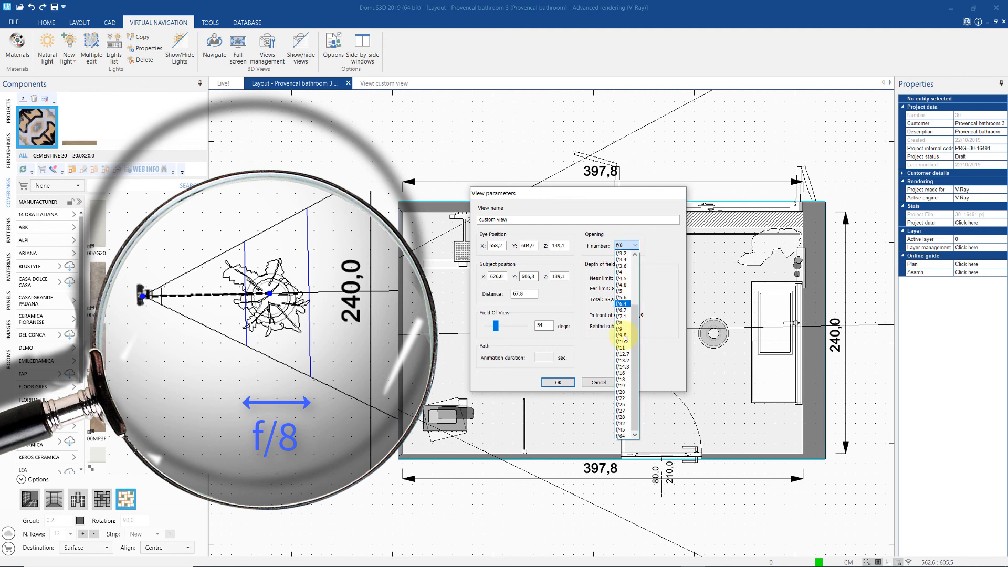
left_click(624, 354)
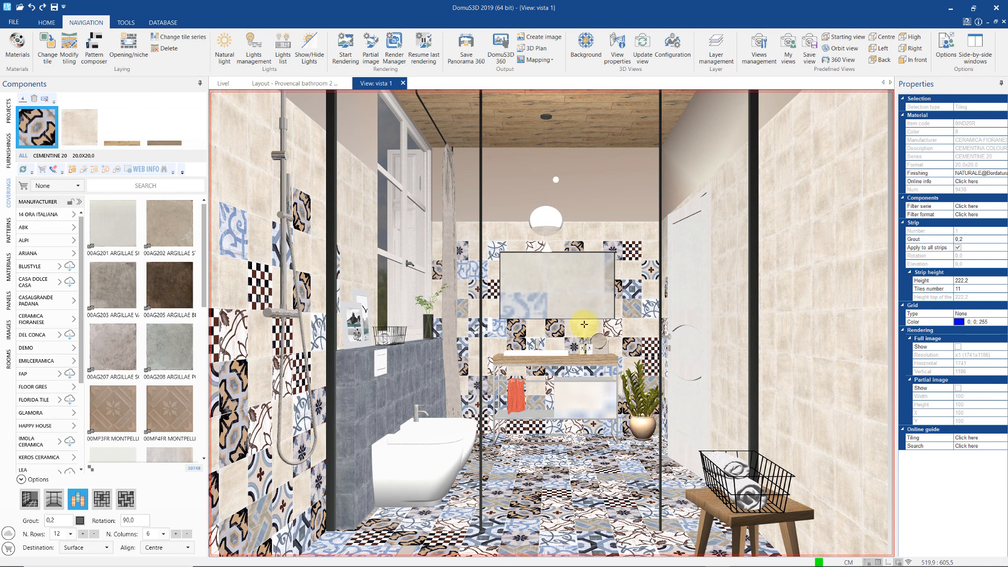
- Start a render of the view despite the camera-outside warning, entering image size 1600 x 1800
left_click(344, 54)
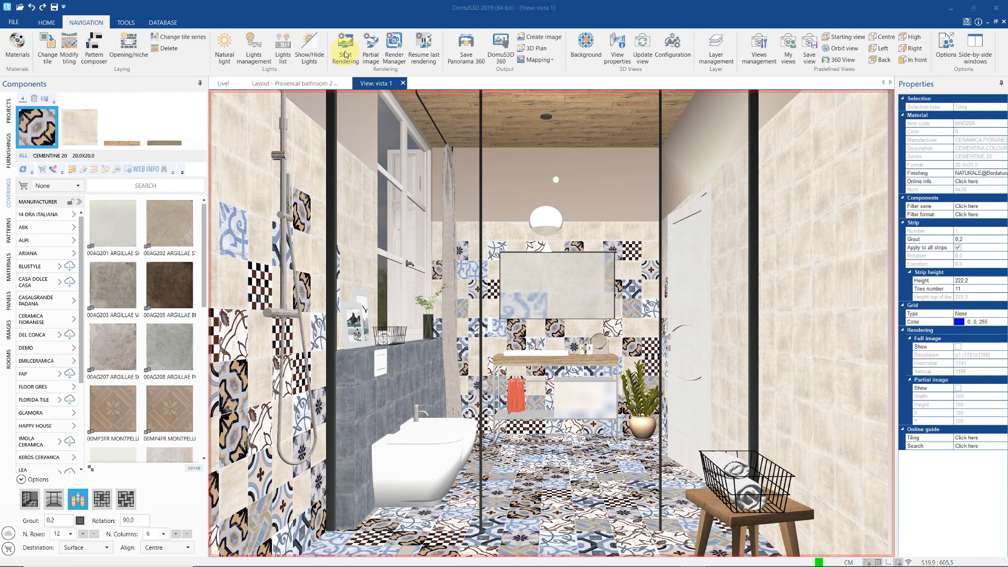
left_click(528, 324)
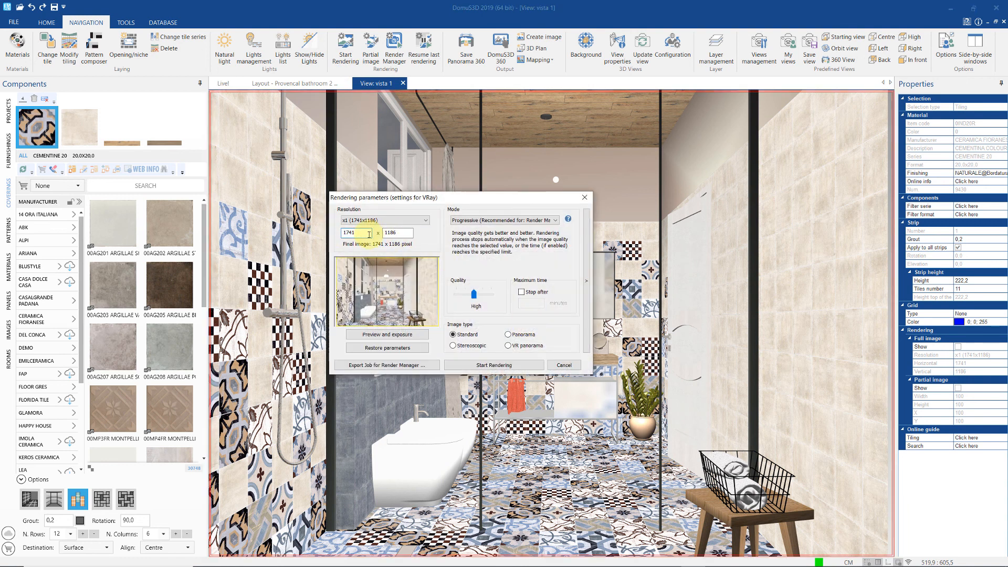
left_click_drag(366, 234, 336, 234)
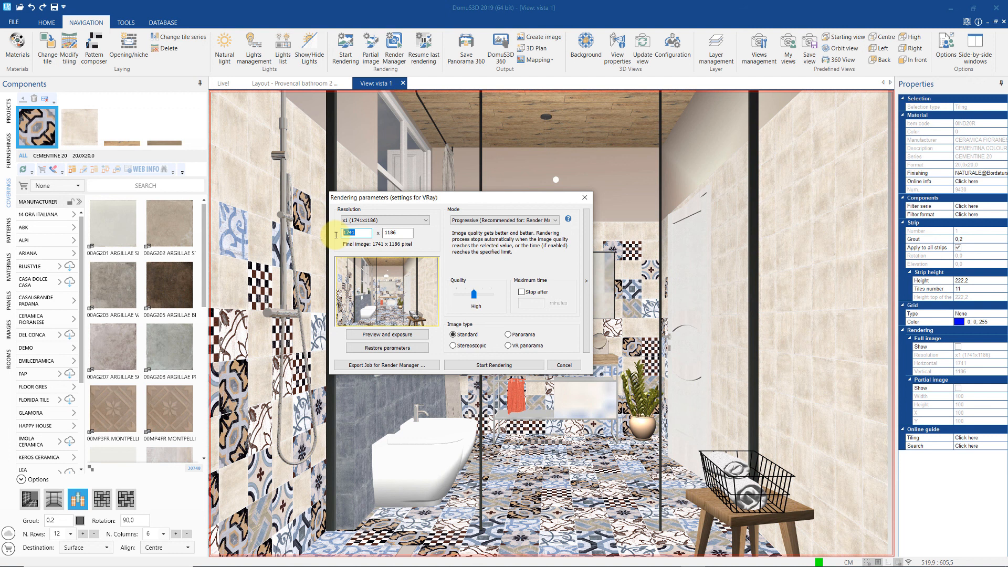
type("1600")
key("Tab")
type("1800")
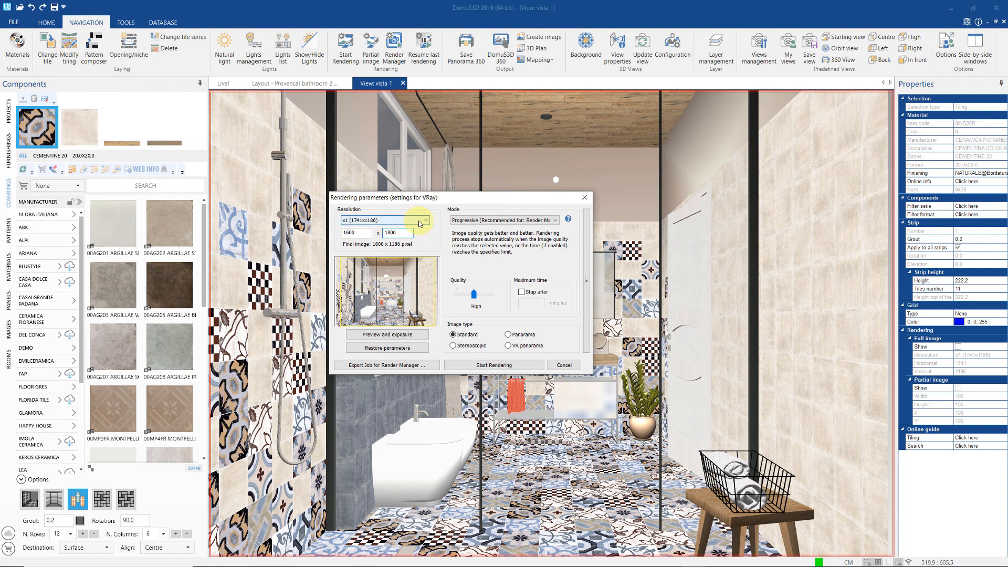
- Set the resolution to the x2 preset (3482 x 2372) and the rendering mode to Interactive
left_click(426, 221)
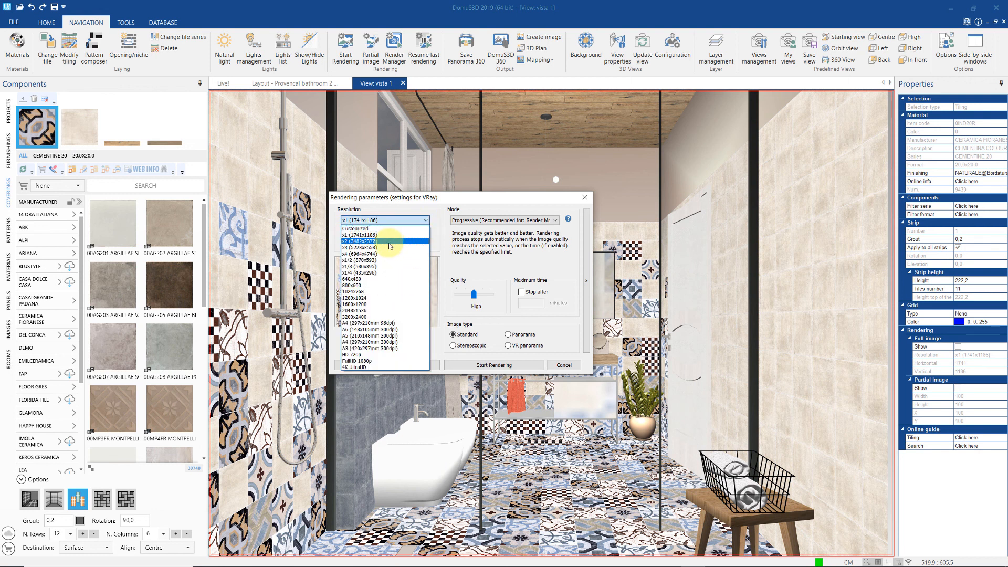
left_click(390, 241)
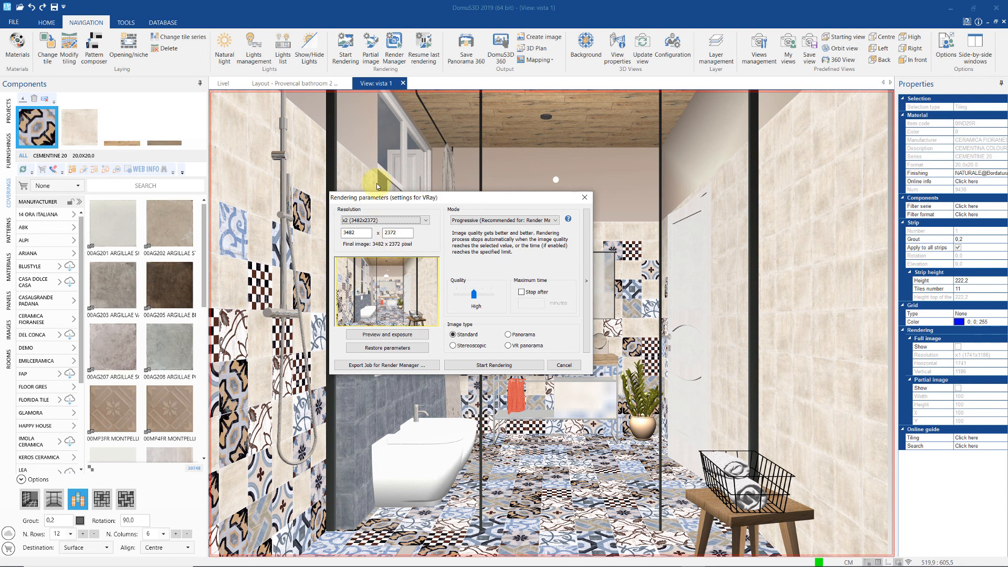
left_click(550, 220)
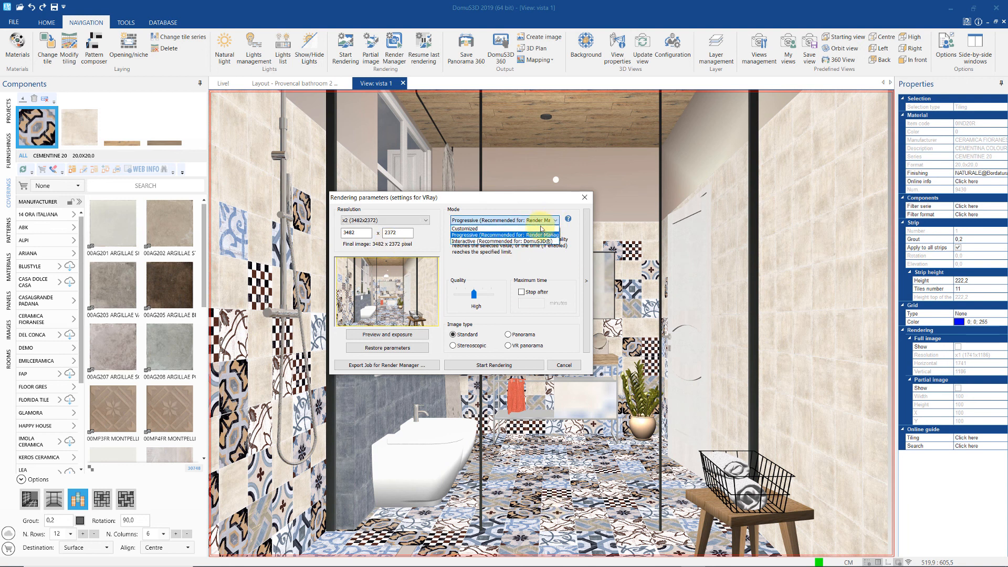
left_click(486, 242)
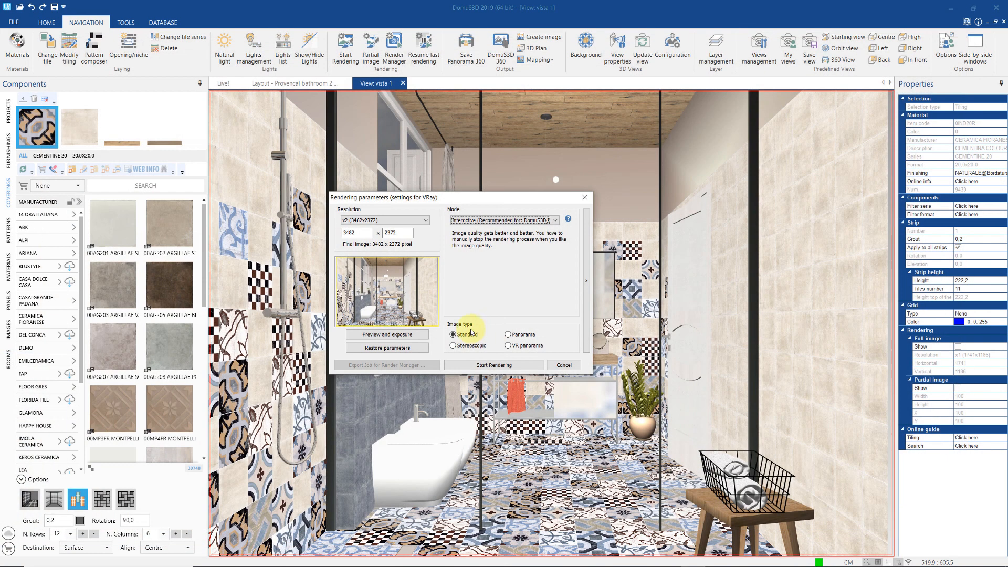
- Try the Panorama and VR panorama image types, then launch a Standard V-Ray render
left_click(507, 334)
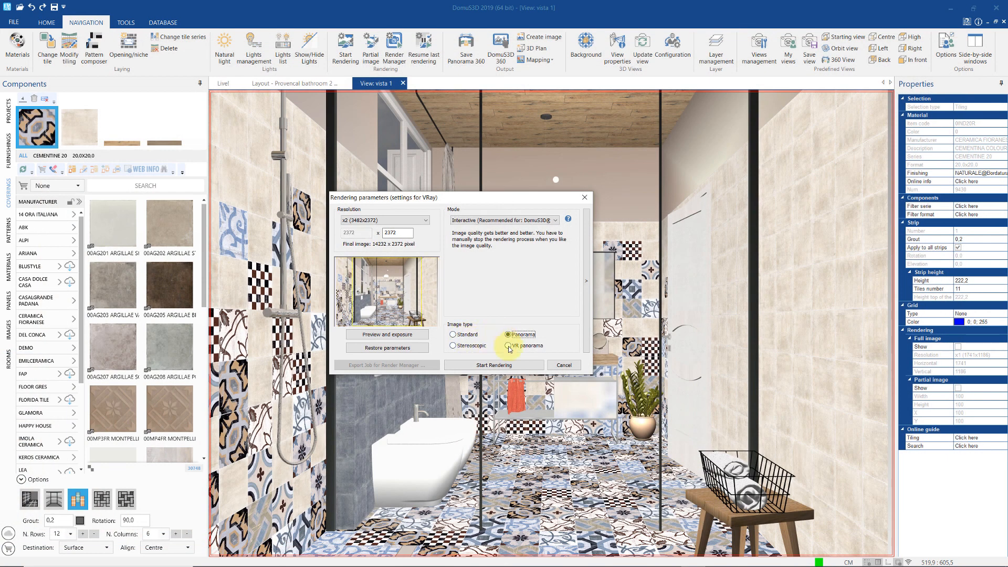
left_click(508, 345)
left_click(464, 334)
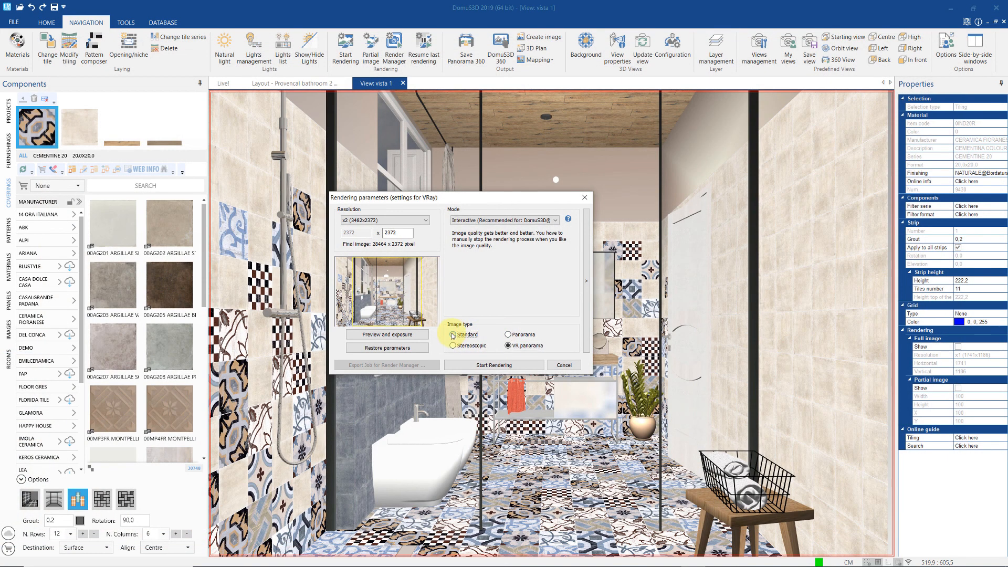
left_click(476, 365)
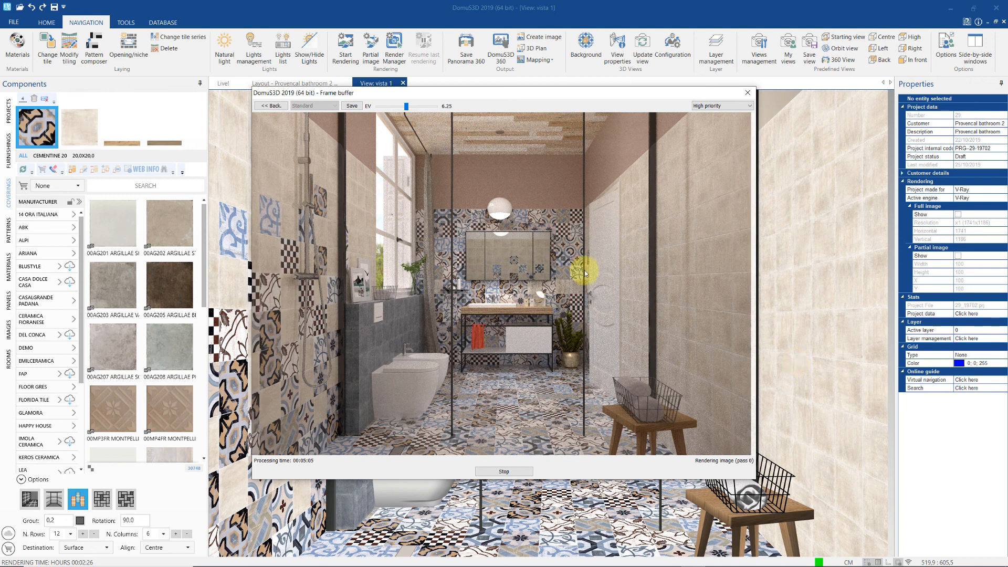
- Raise the exposure slightly, then stop the render and keep its current result
left_click_drag(408, 109, 411, 109)
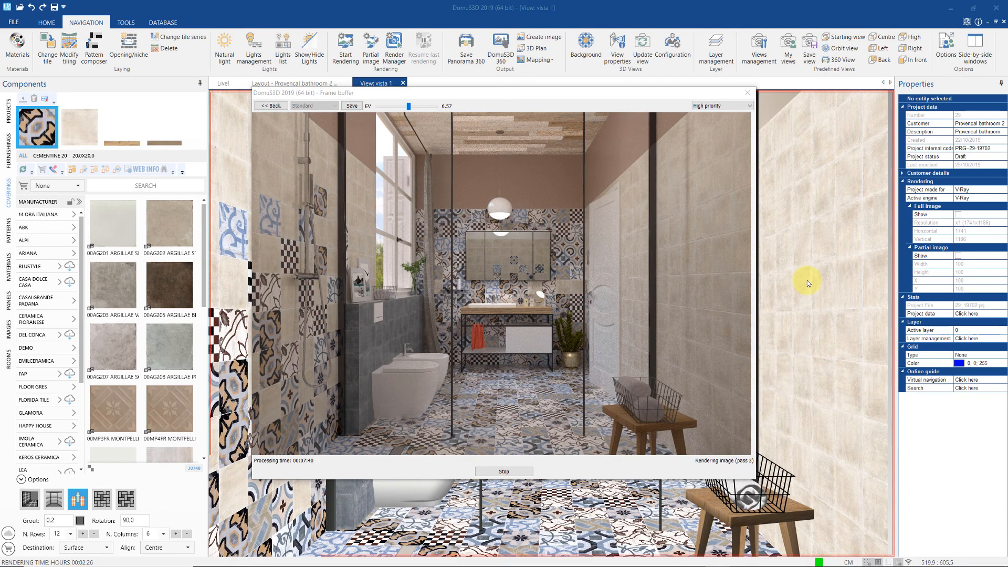
left_click(509, 471)
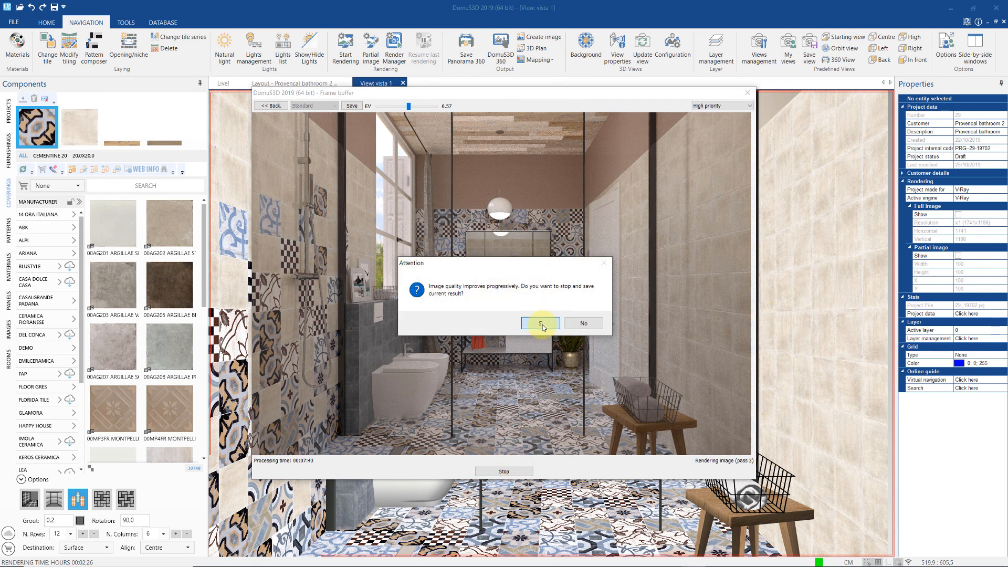
left_click(541, 323)
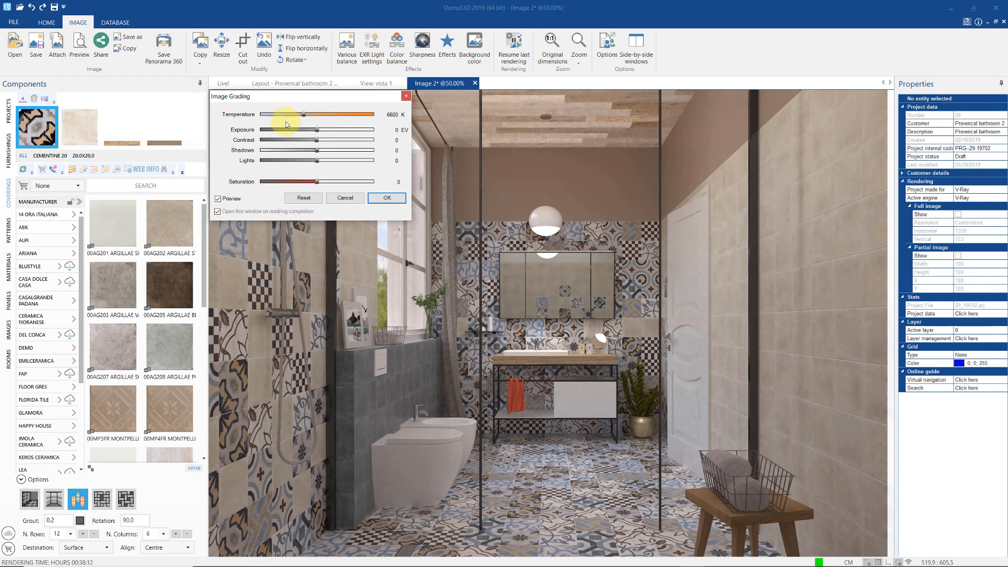
- Grade the render with higher exposure, contrast and shadows and slightly lower colour temperature
left_click_drag(267, 96, 137, 162)
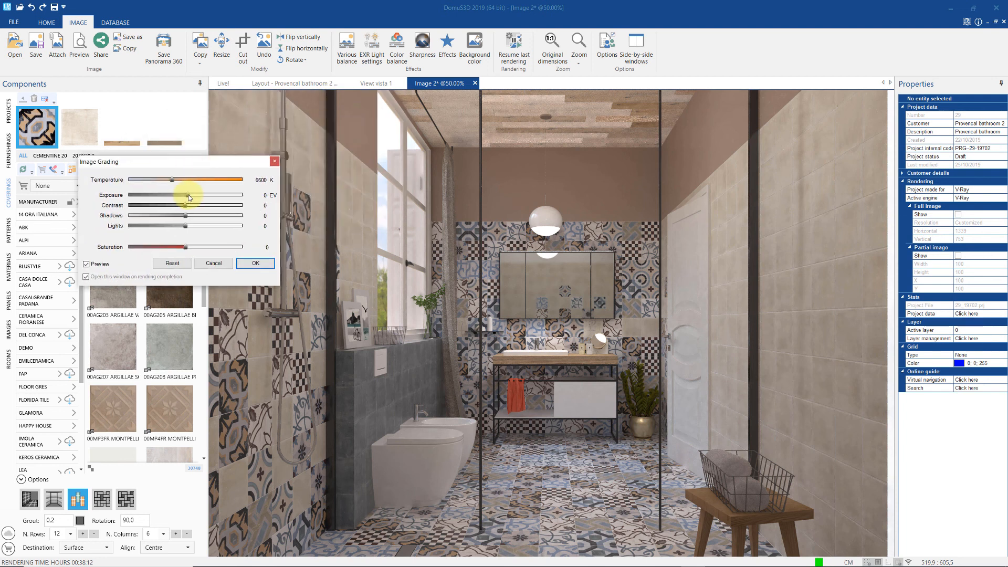
left_click_drag(186, 195, 192, 247)
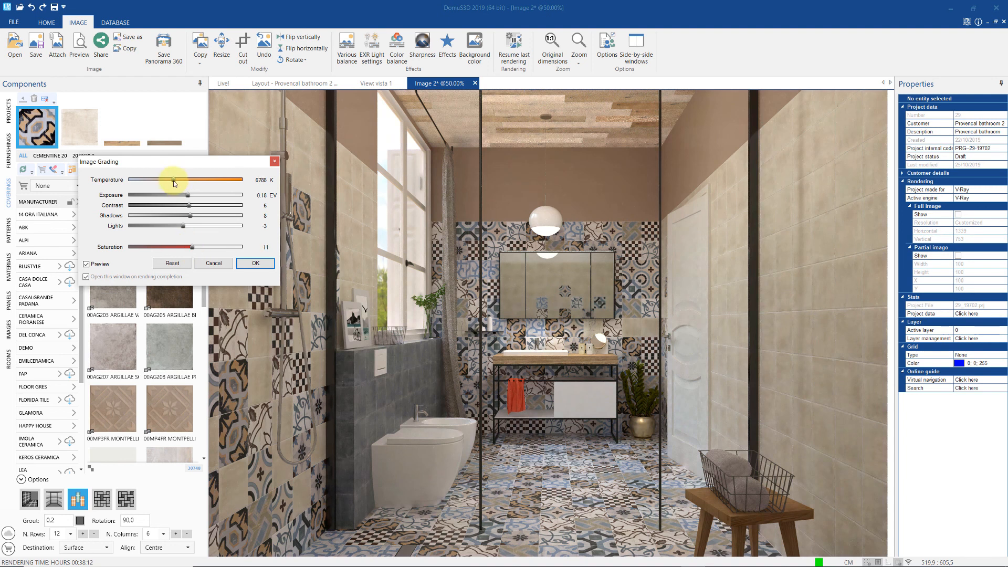
left_click_drag(174, 183, 192, 197)
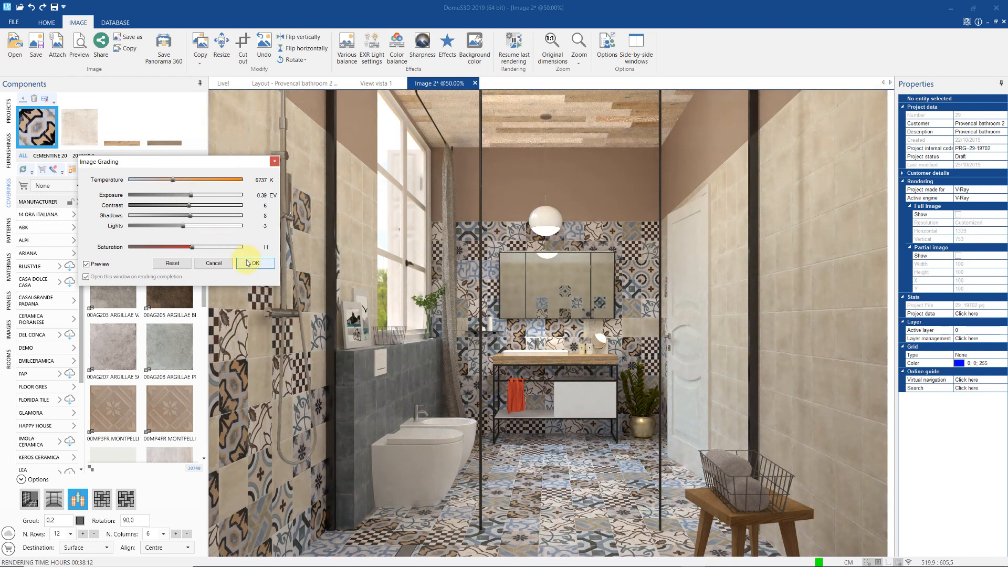
left_click(251, 263)
- Sharpen the render slightly and bring up the per-light level adjustments
left_click(423, 42)
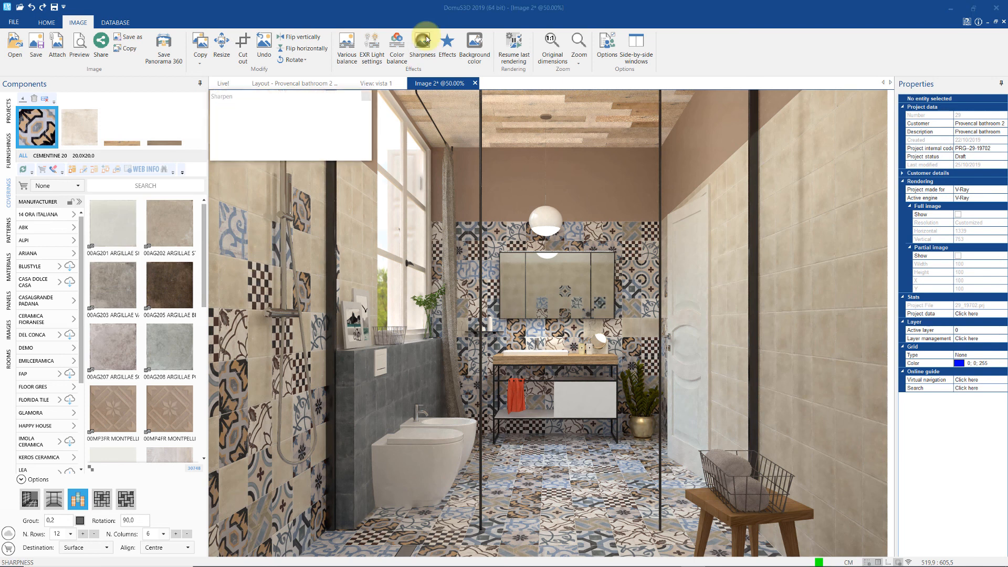
left_click_drag(332, 96, 258, 100)
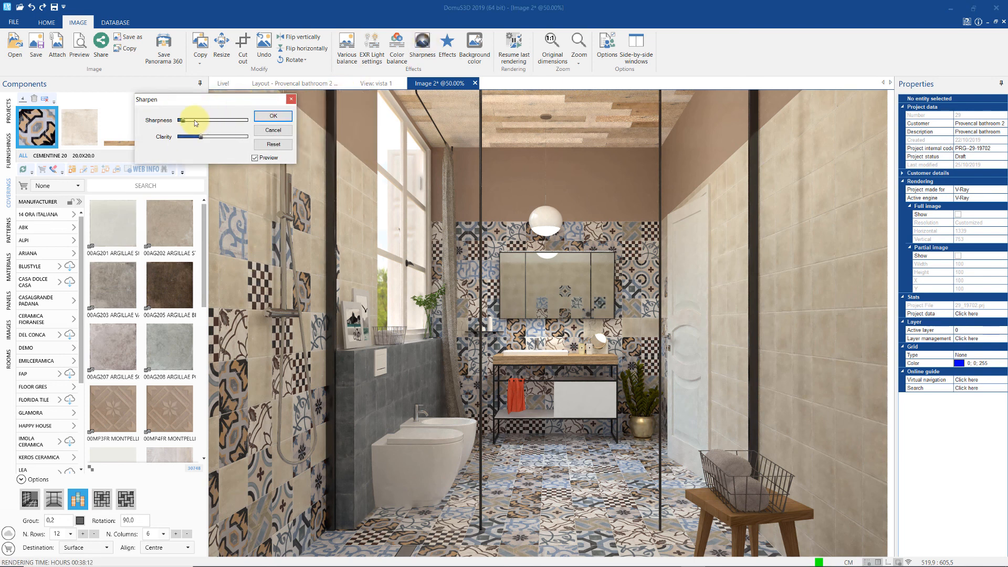
left_click_drag(184, 120, 191, 122)
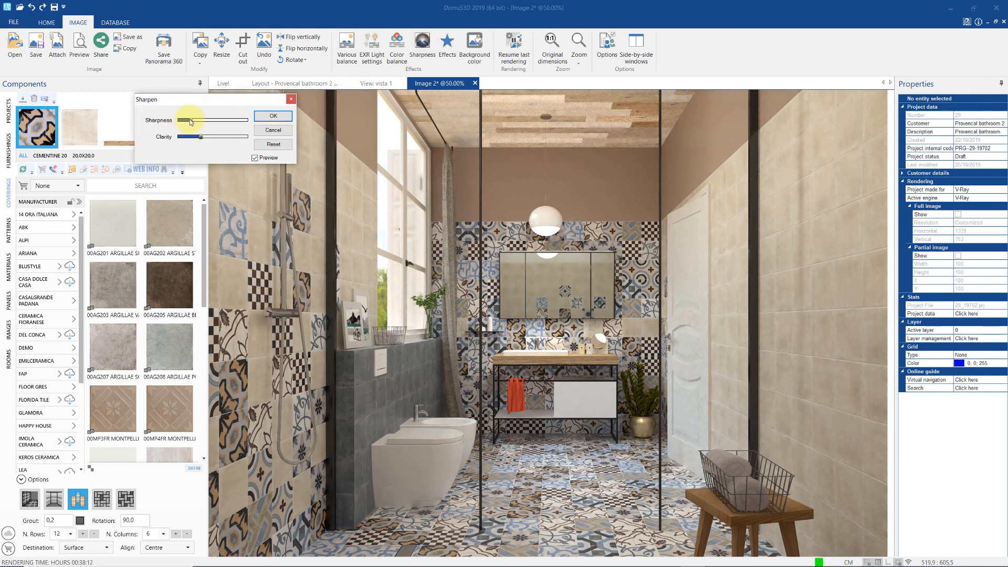
left_click(271, 116)
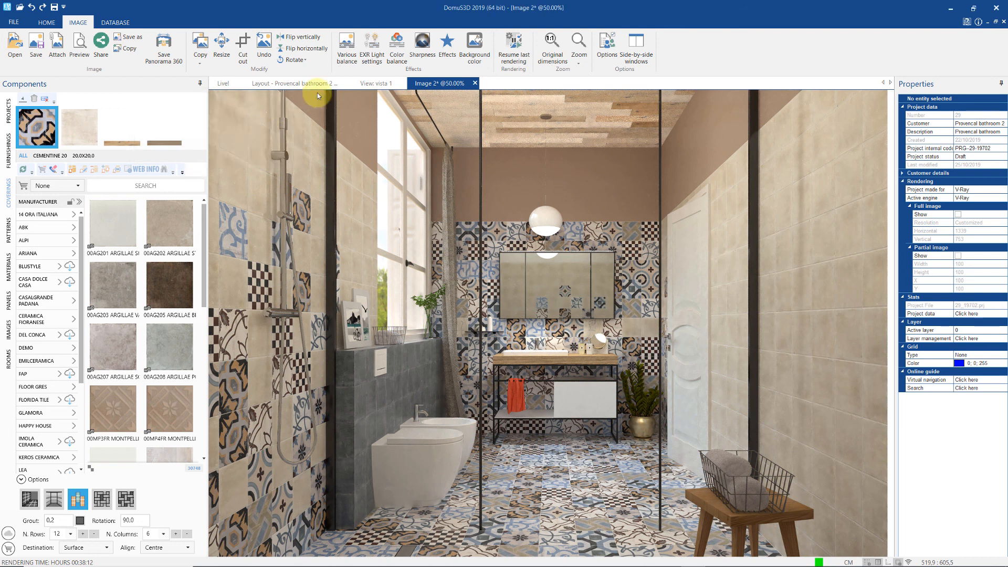
left_click(372, 55)
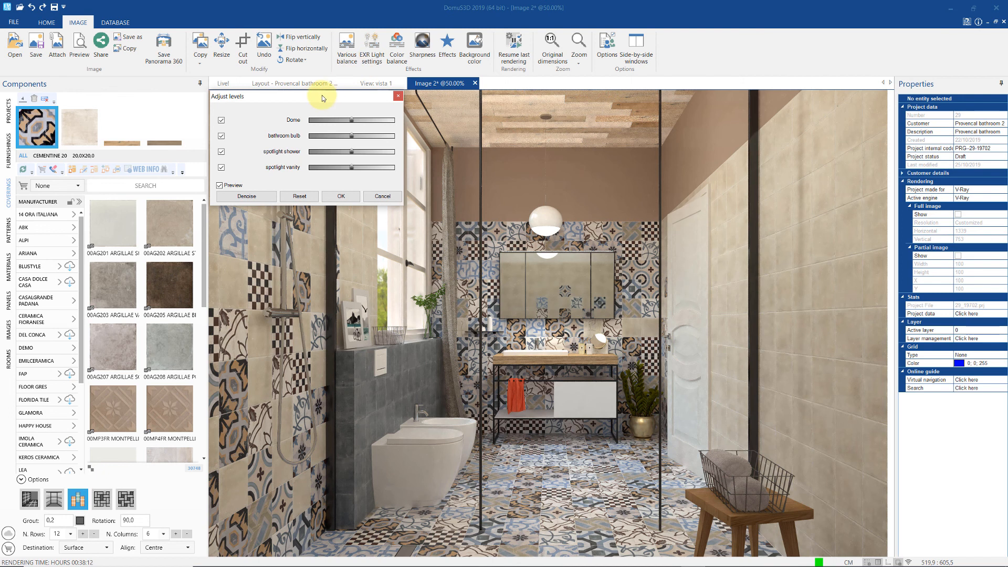
- Tweak the bathroom bulb level, raise the Dome light intensity, and apply the new light levels
left_click_drag(322, 96, 204, 101)
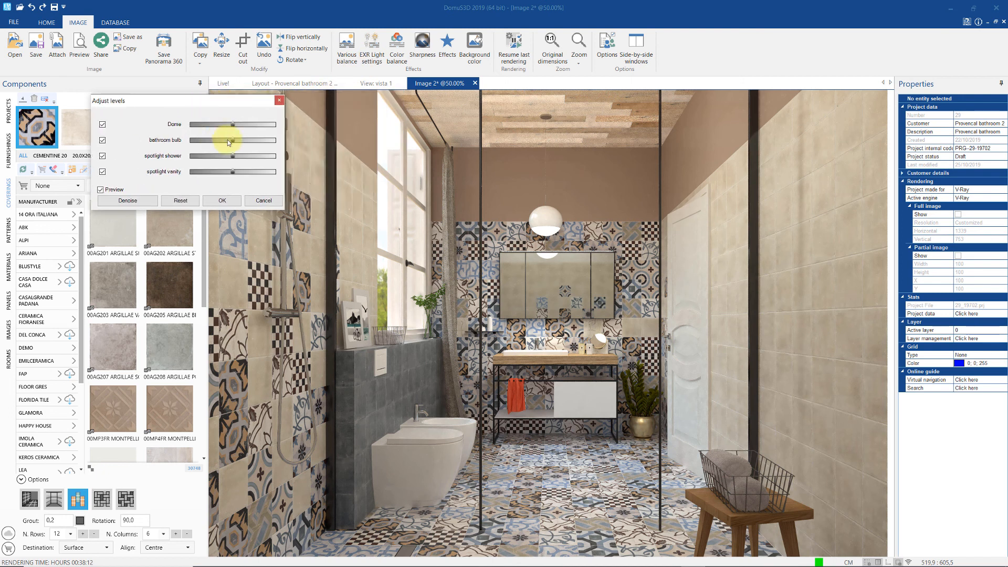
left_click_drag(232, 140, 234, 156)
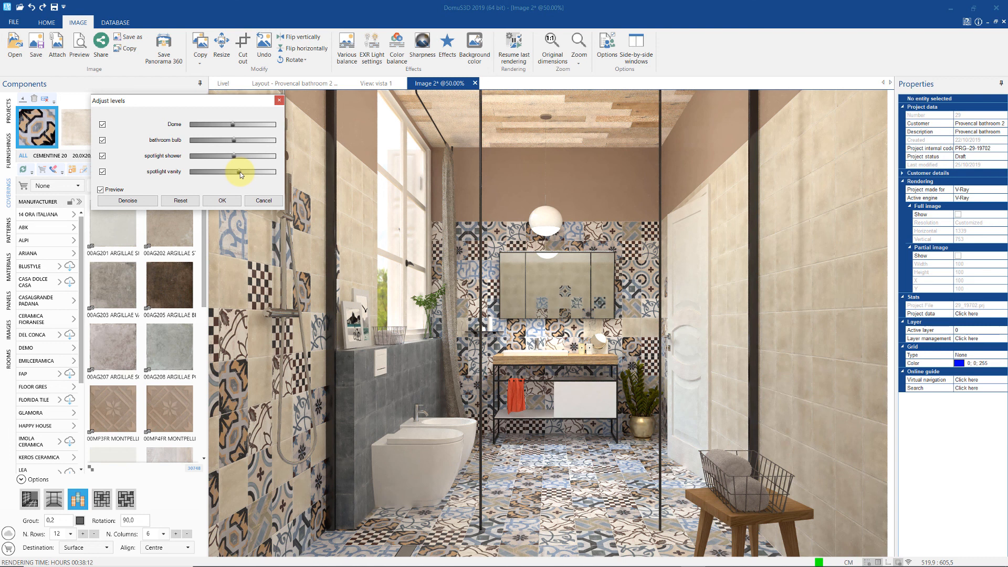
left_click_drag(233, 125, 236, 125)
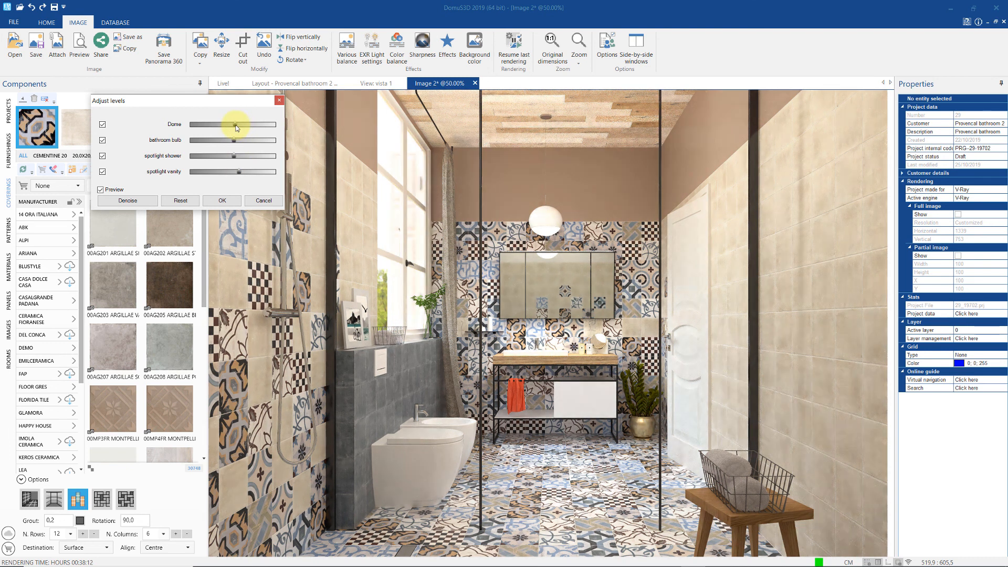
left_click(225, 199)
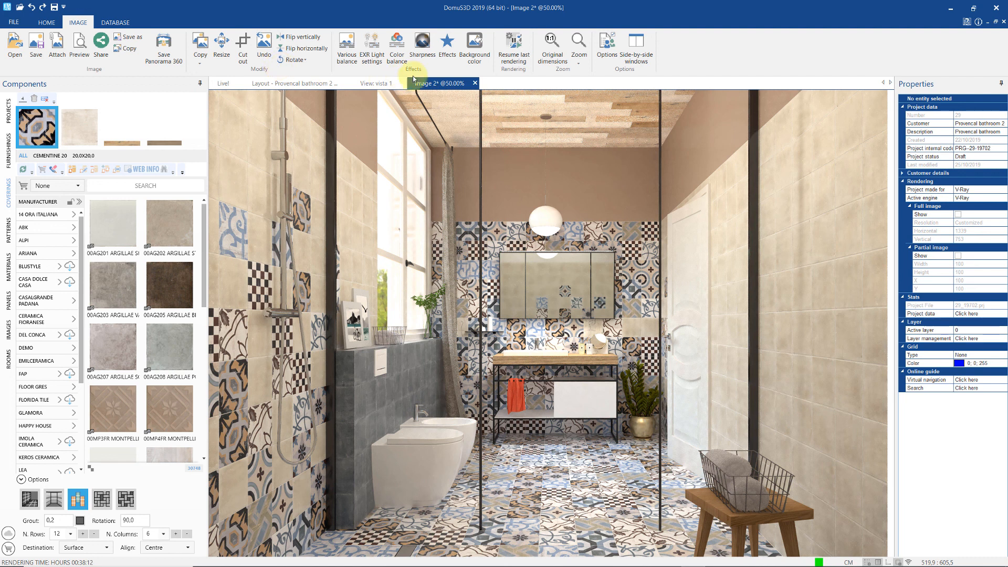
- Browse the artistic effects and dismiss them without applying any
left_click(447, 46)
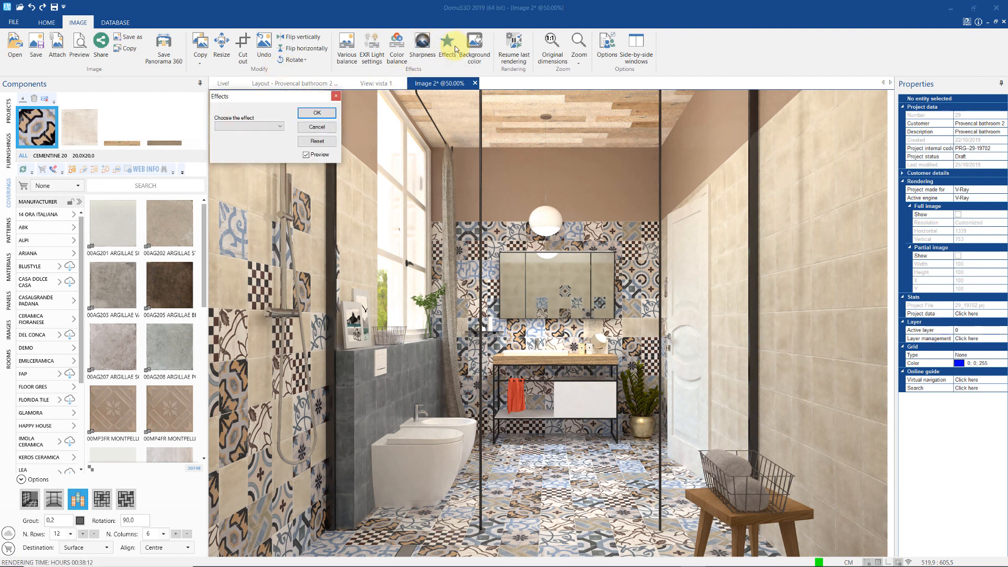
left_click(279, 126)
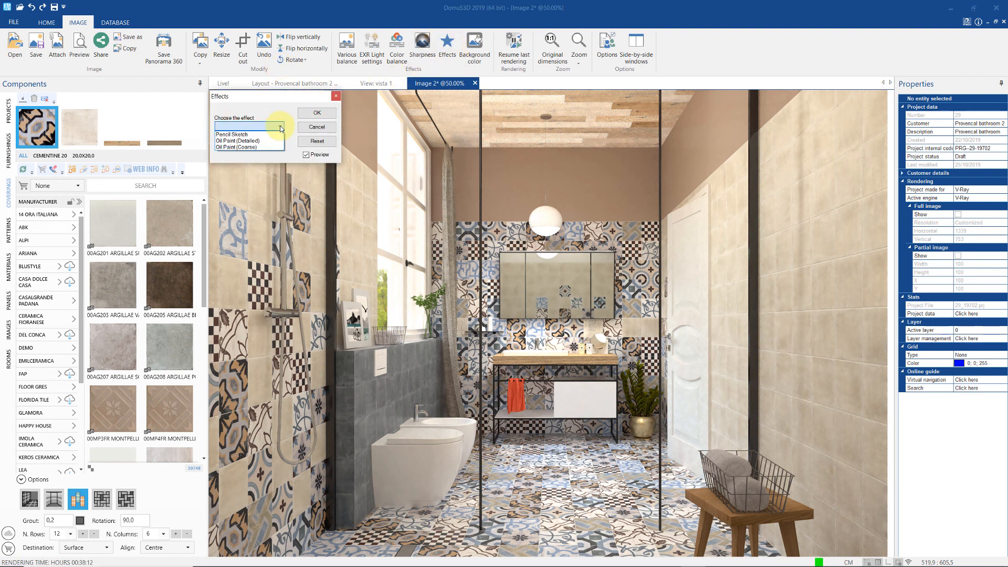
left_click(279, 125)
left_click(336, 96)
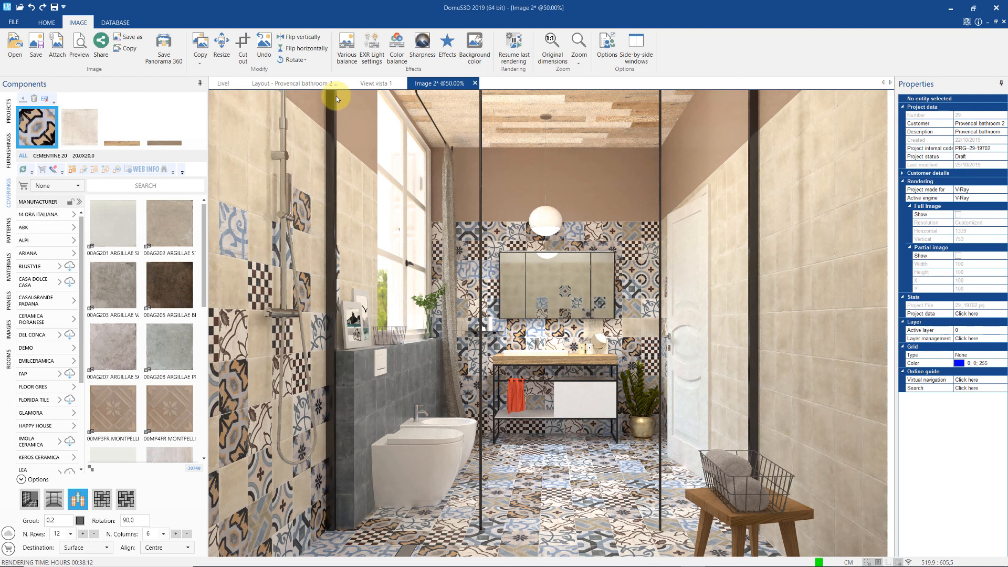
- Save the render as JPEG 'CGI_image_01' and close the image without saving further changes
left_click(33, 45)
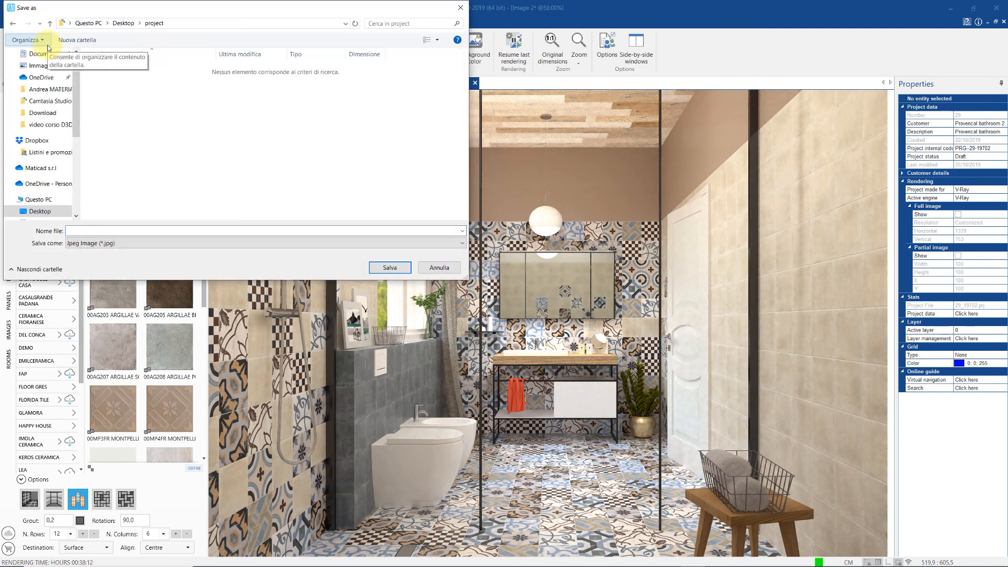
left_click(138, 231)
type("C")
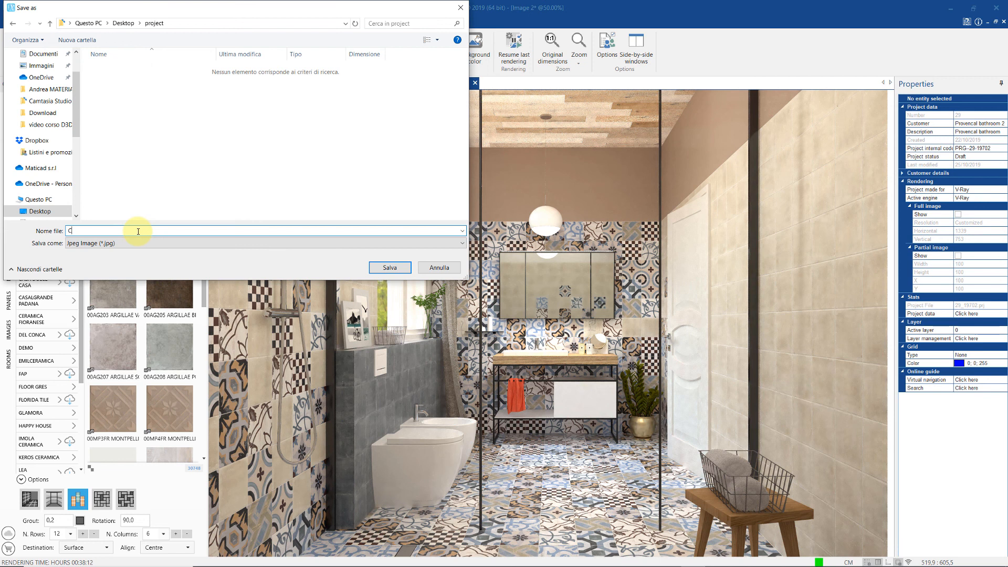
type("GI_image_01")
key("Return")
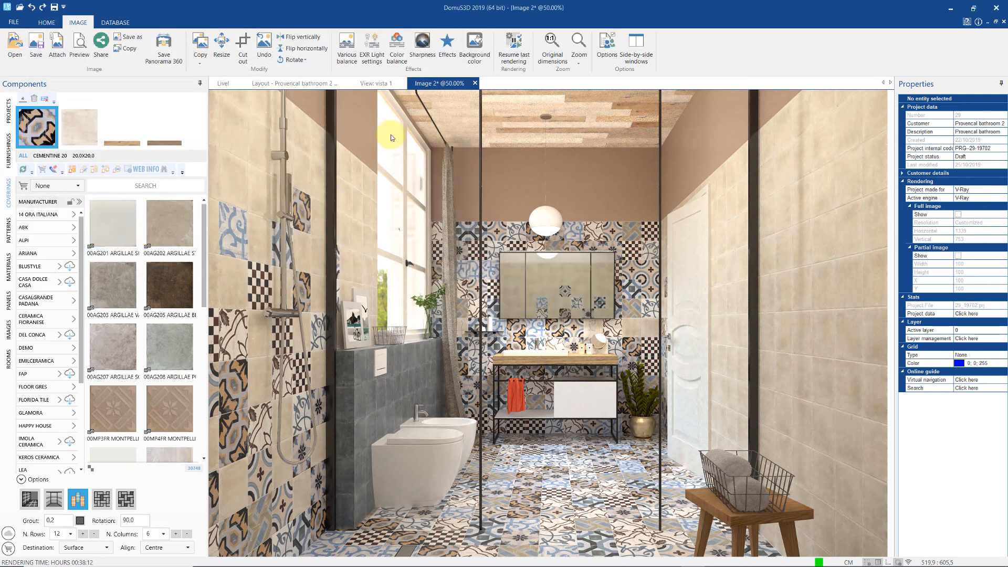
left_click(475, 83)
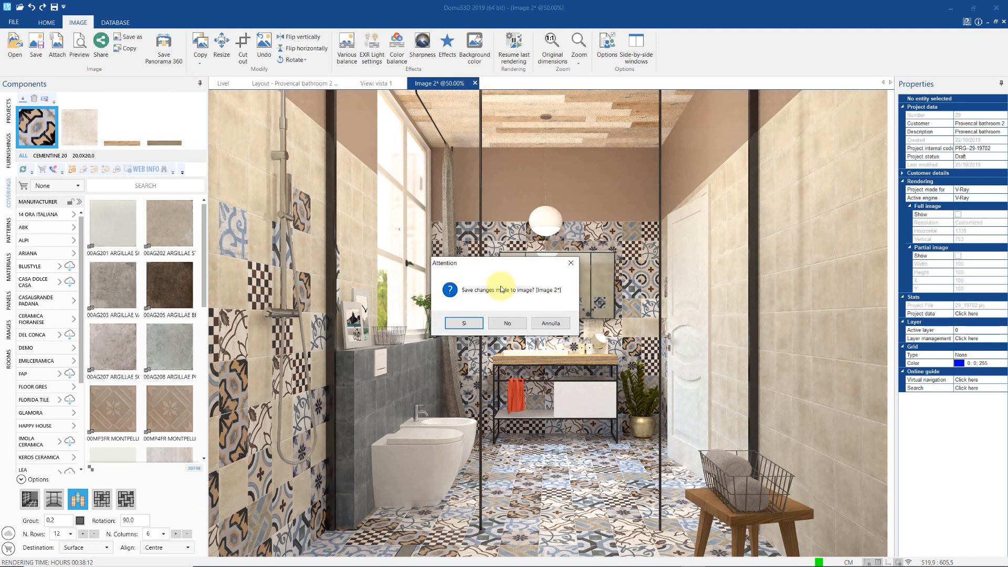
left_click(507, 323)
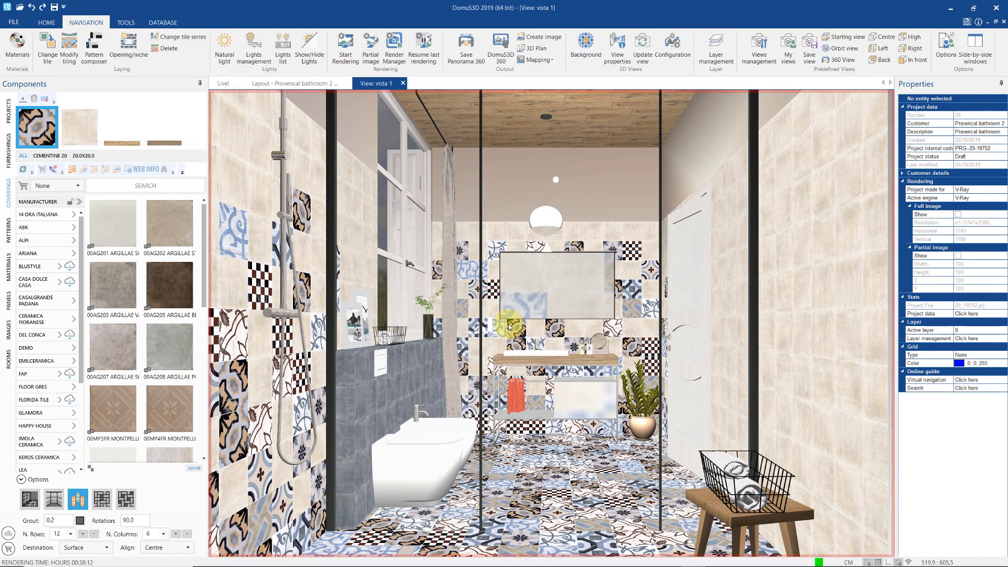
- Start a new render set to Progressive mode, Very high quality, stopping after 30 minutes
left_click(345, 47)
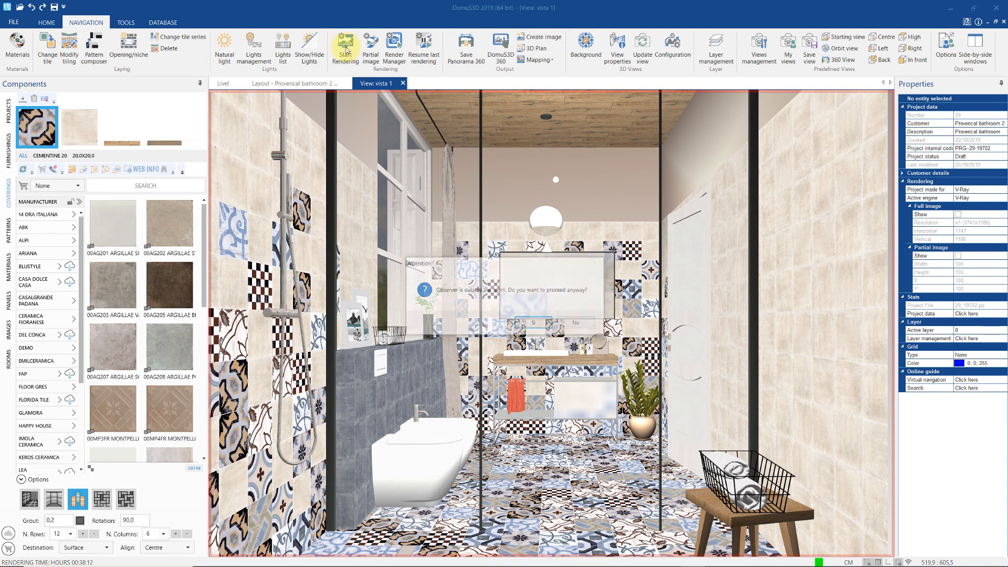
left_click(524, 322)
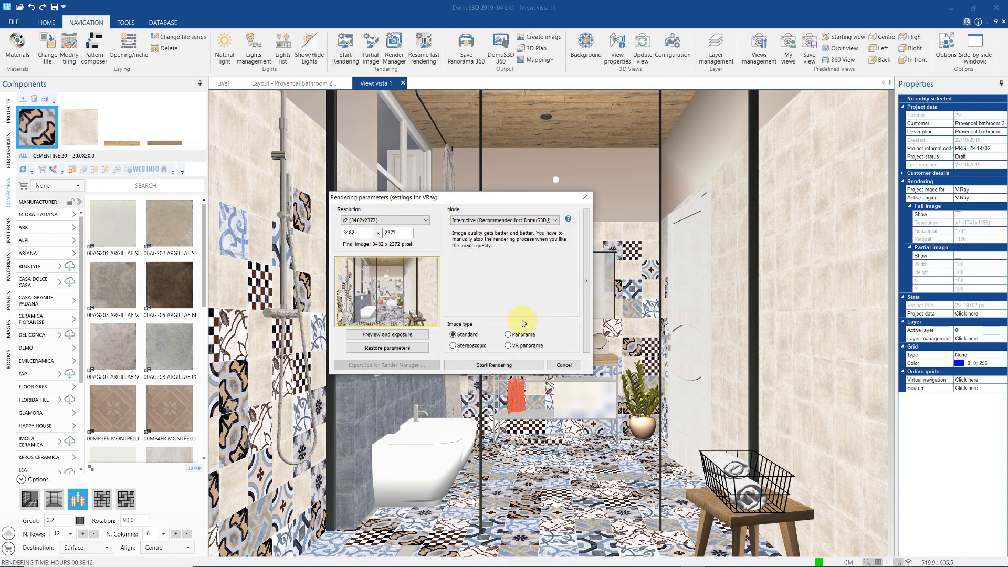
left_click(556, 221)
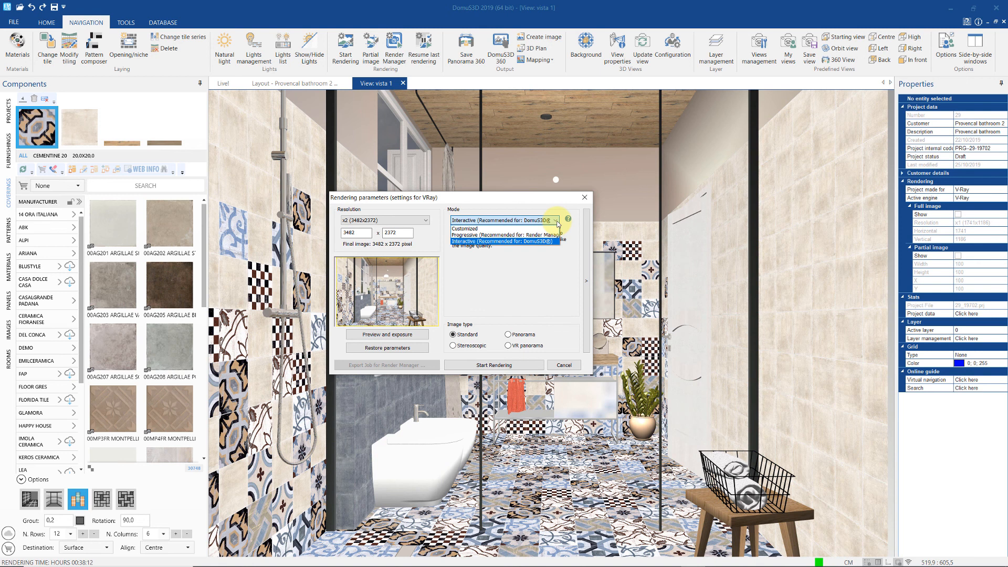
left_click(545, 234)
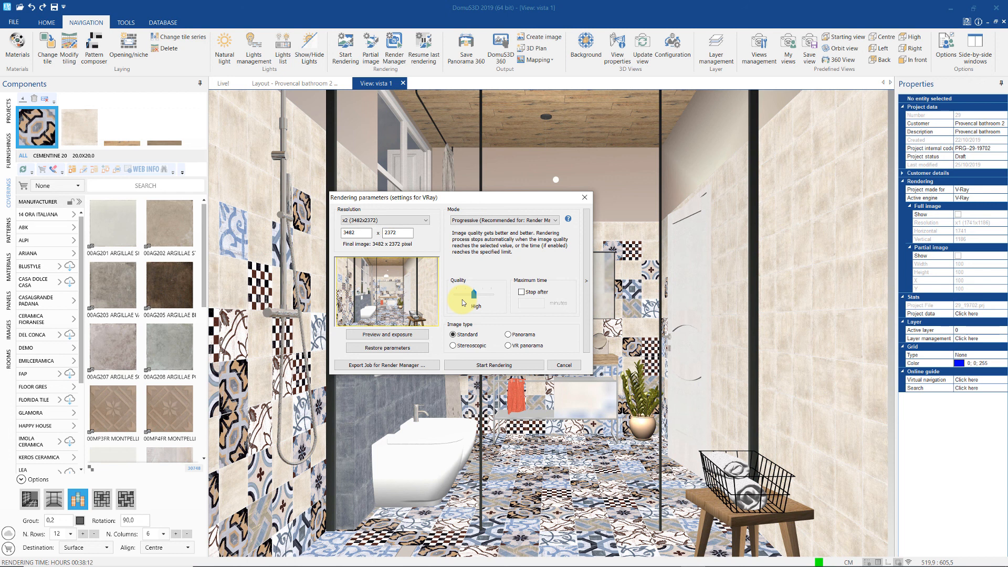
left_click_drag(473, 297, 482, 300)
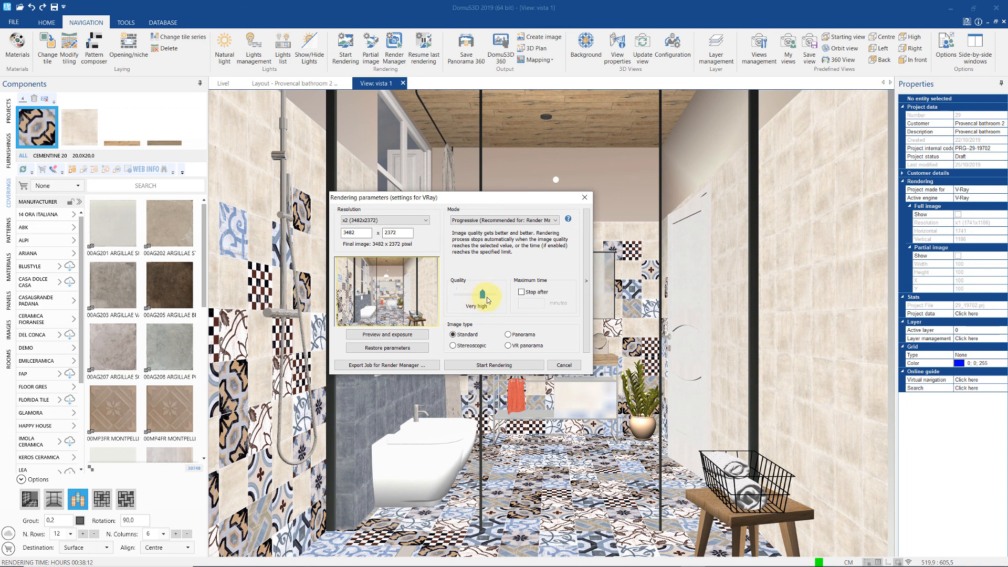
left_click(522, 292)
double_click(523, 302)
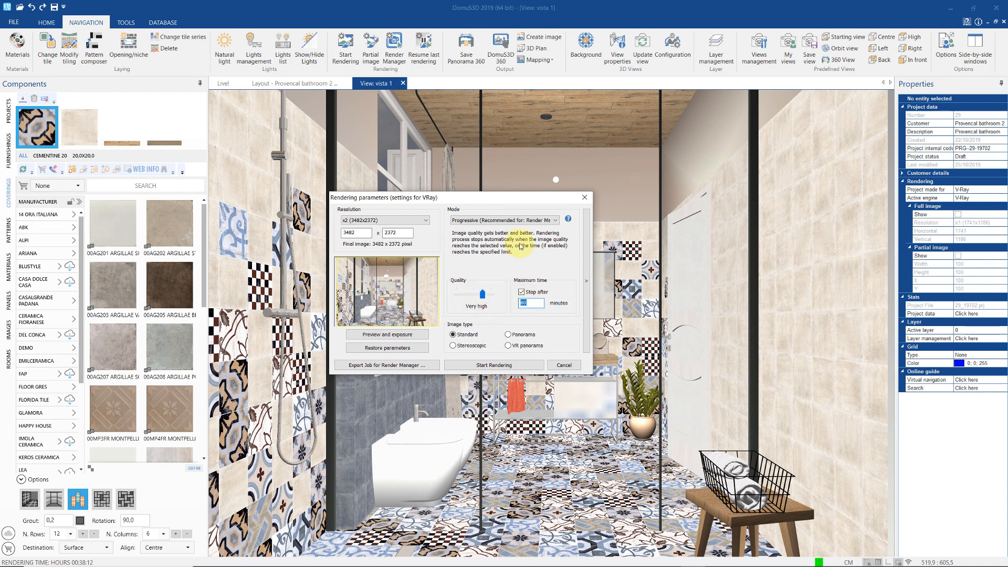
type("3")
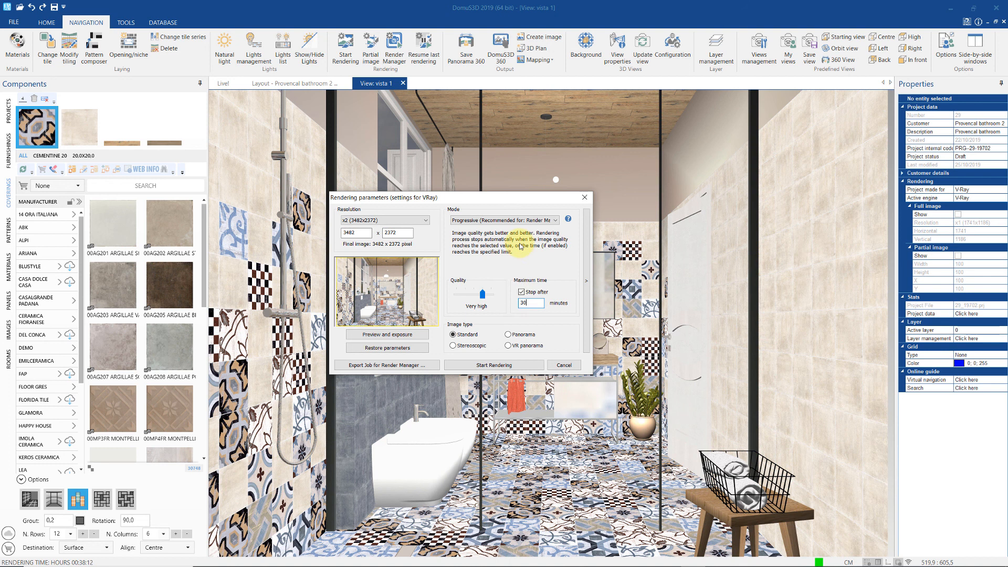
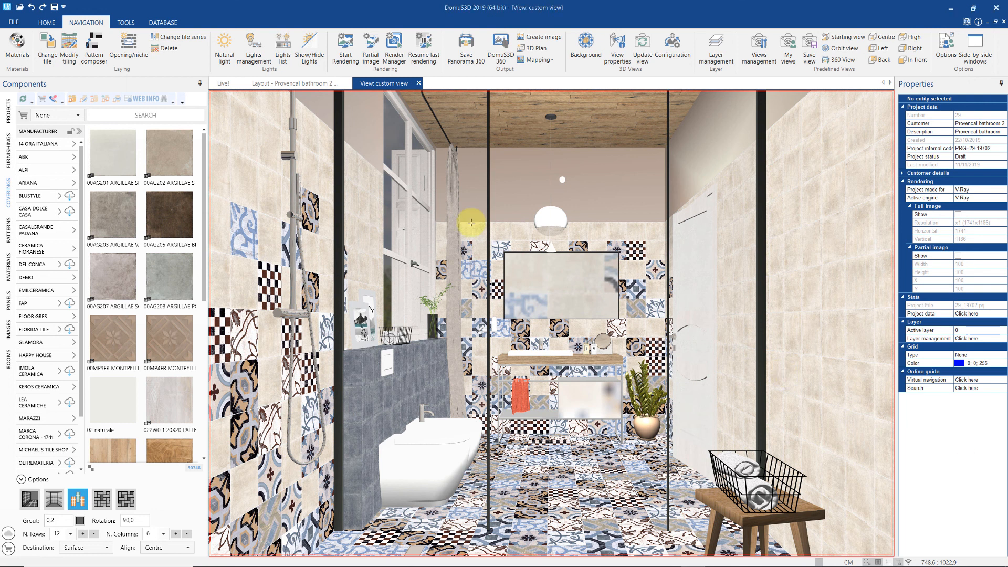
- Generate the project estimate listing fixtures and tiles, totalling 36644.40
left_click(126, 22)
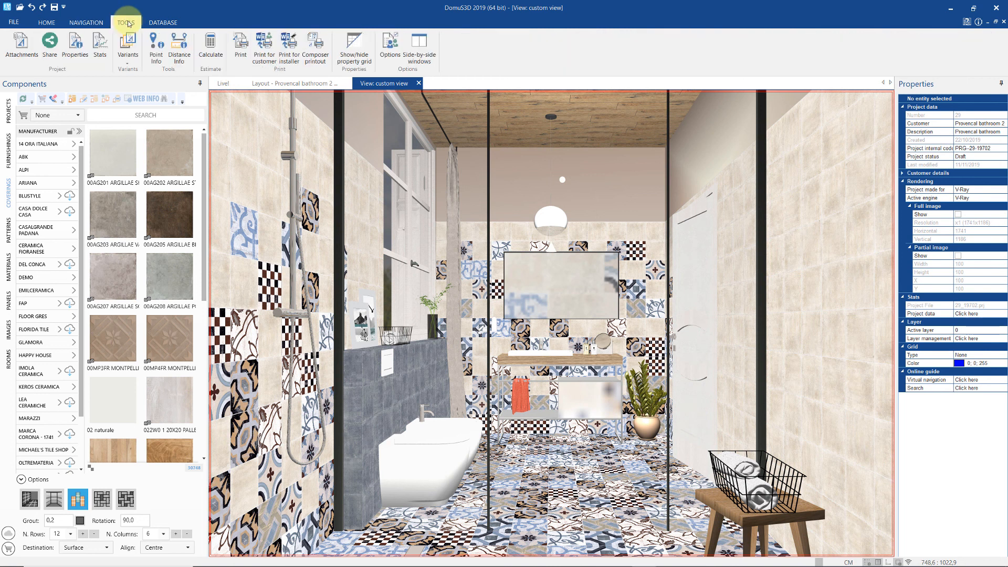
left_click(210, 51)
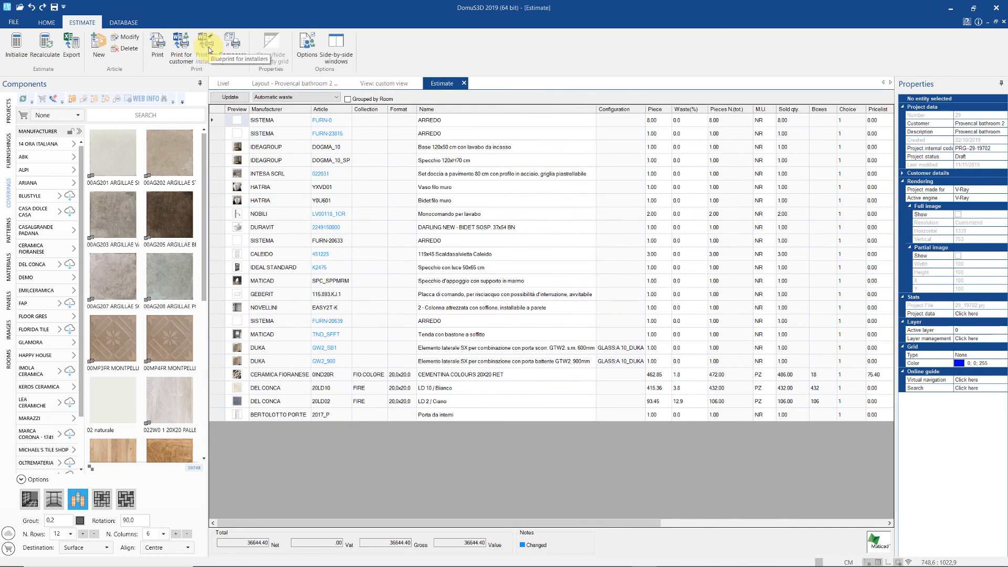
- Delete the first SISTEMA line from the estimate
left_click(219, 118)
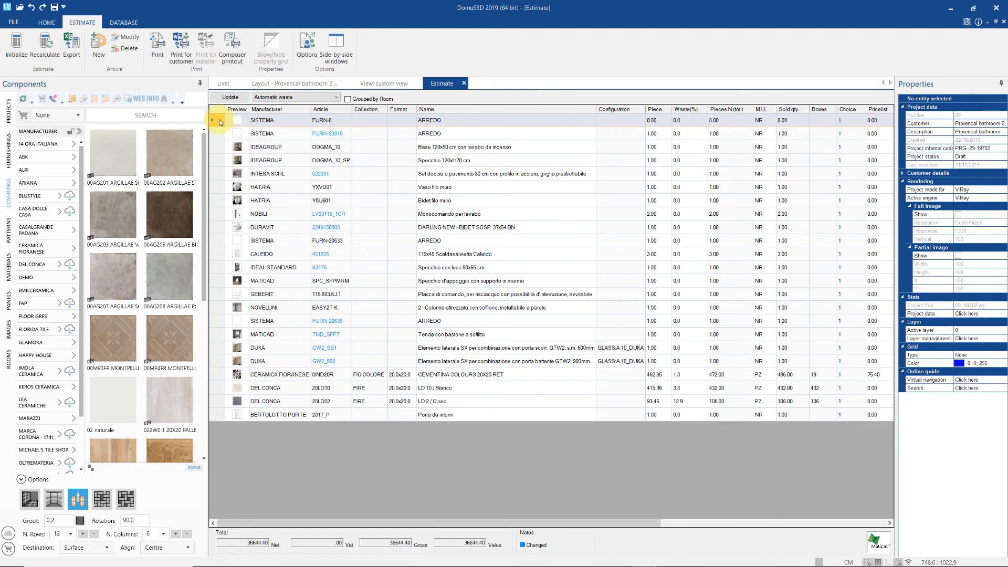
right_click(219, 118)
left_click(233, 165)
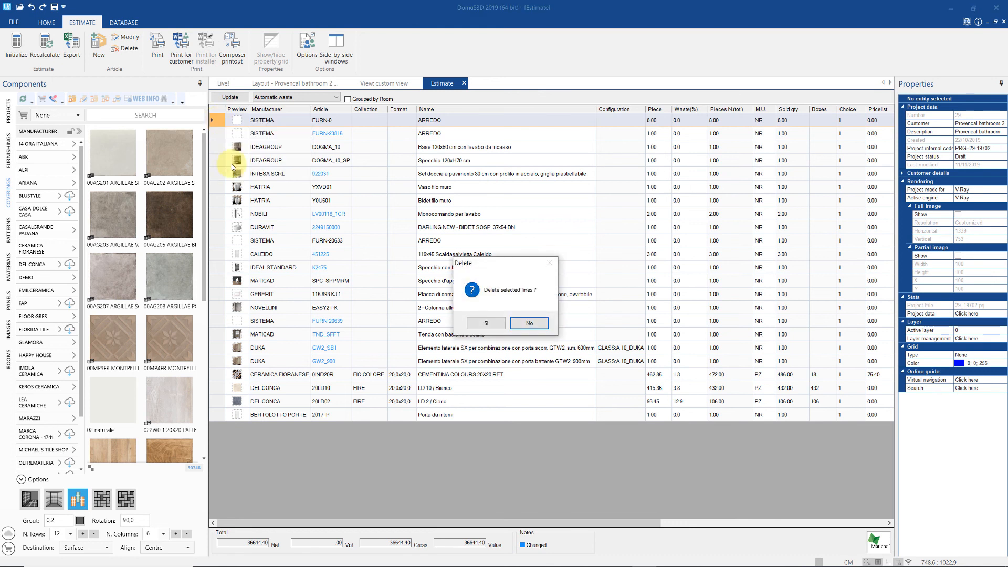
left_click(486, 322)
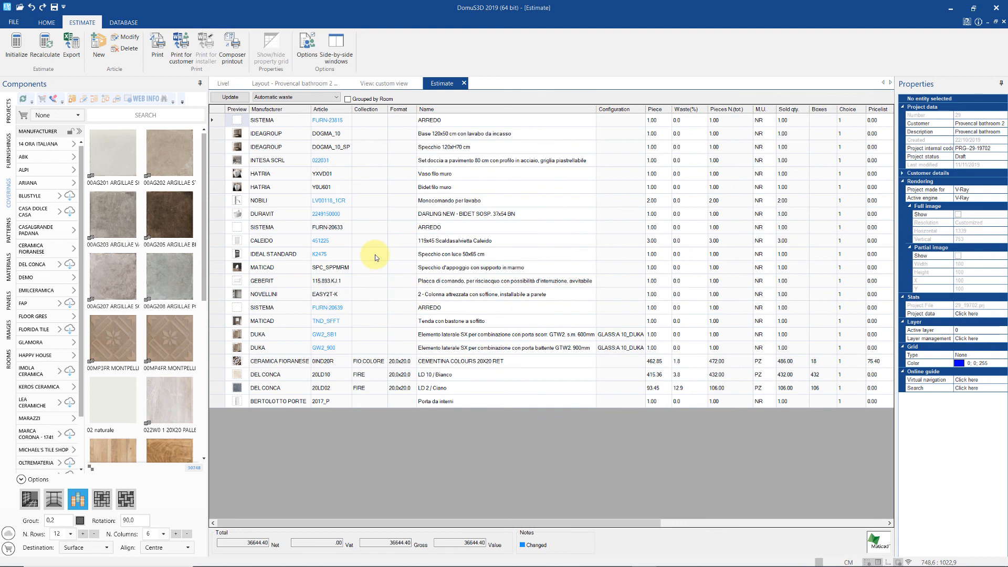
- Update the estimate with no waste, then set CERAMICA FIORANESE to 10% waste and LD2 to 15%
left_click(326, 96)
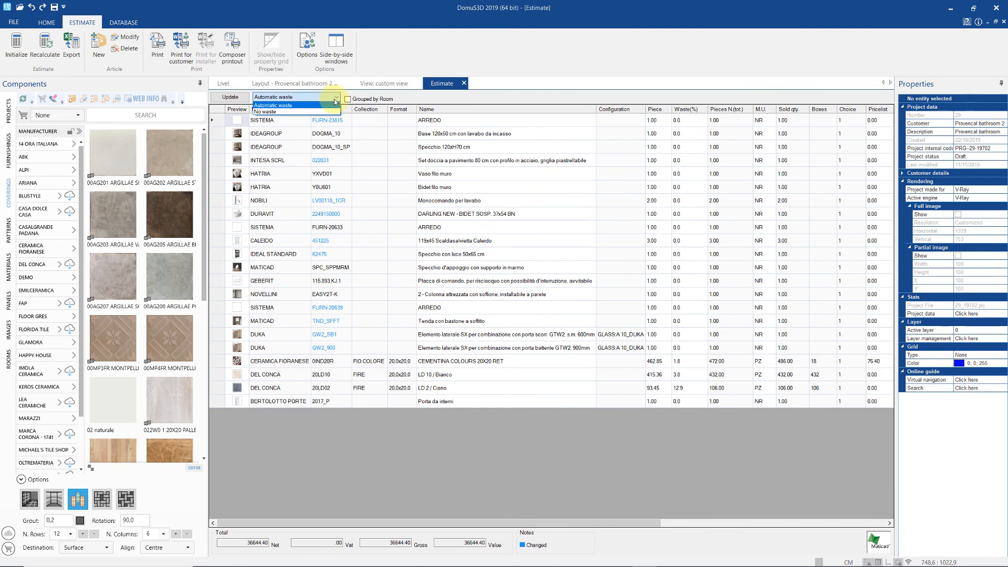
left_click(320, 112)
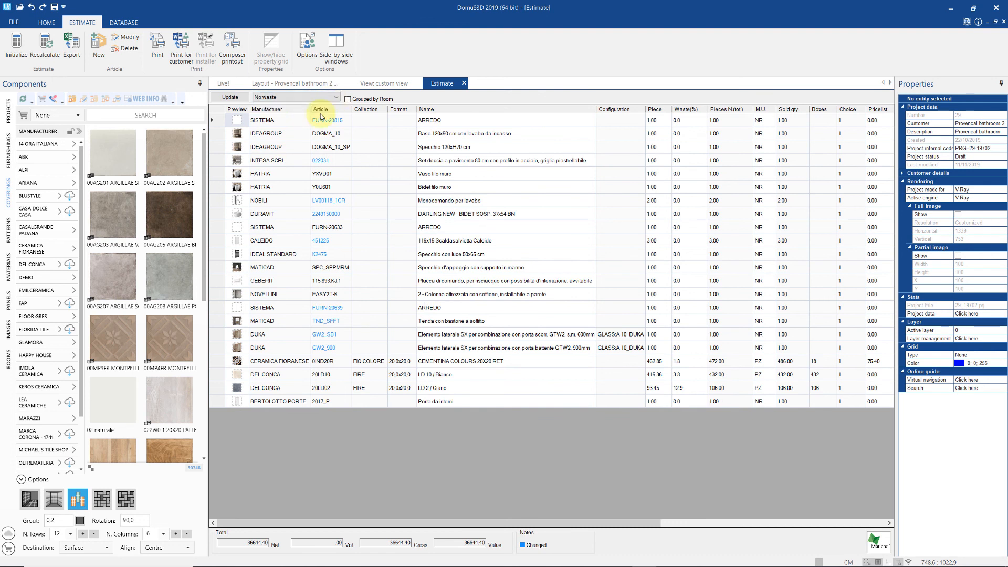
left_click(231, 97)
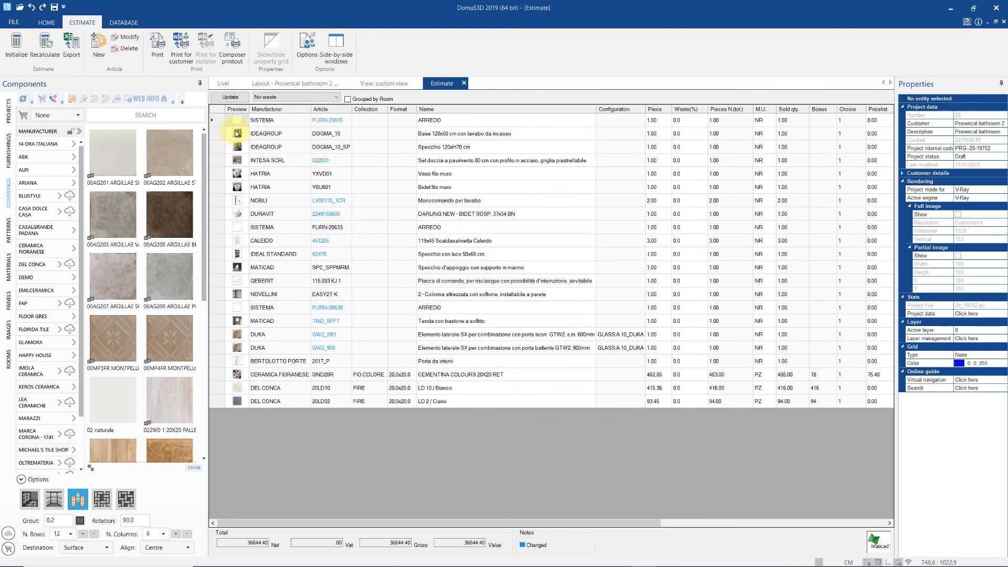
left_click(680, 374)
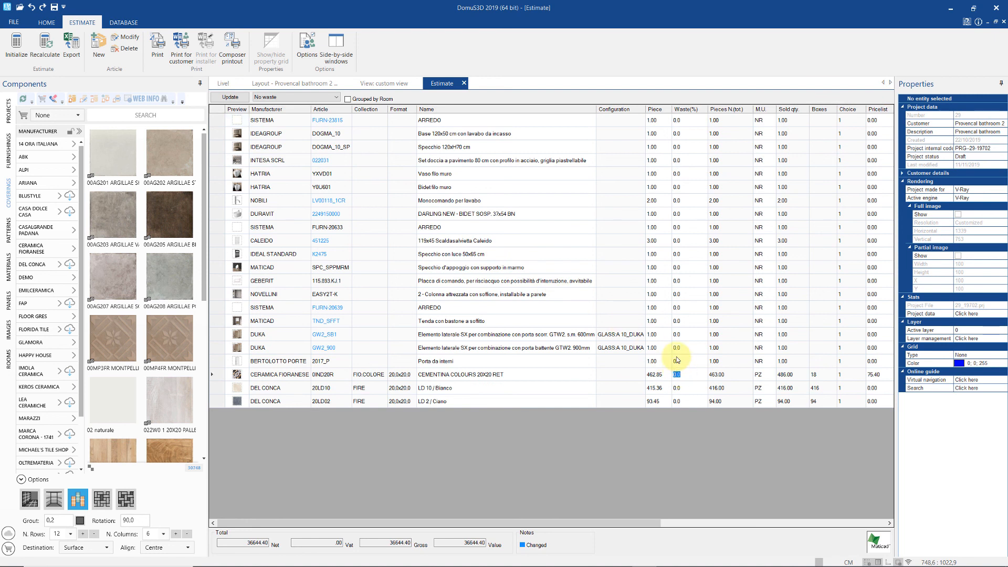
type("1")
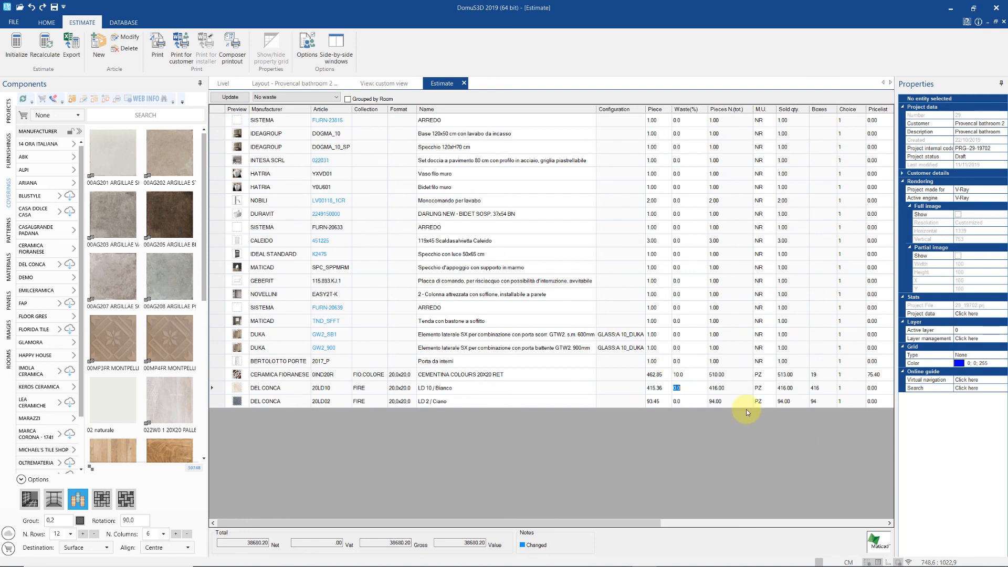
left_click(691, 389)
type("15")
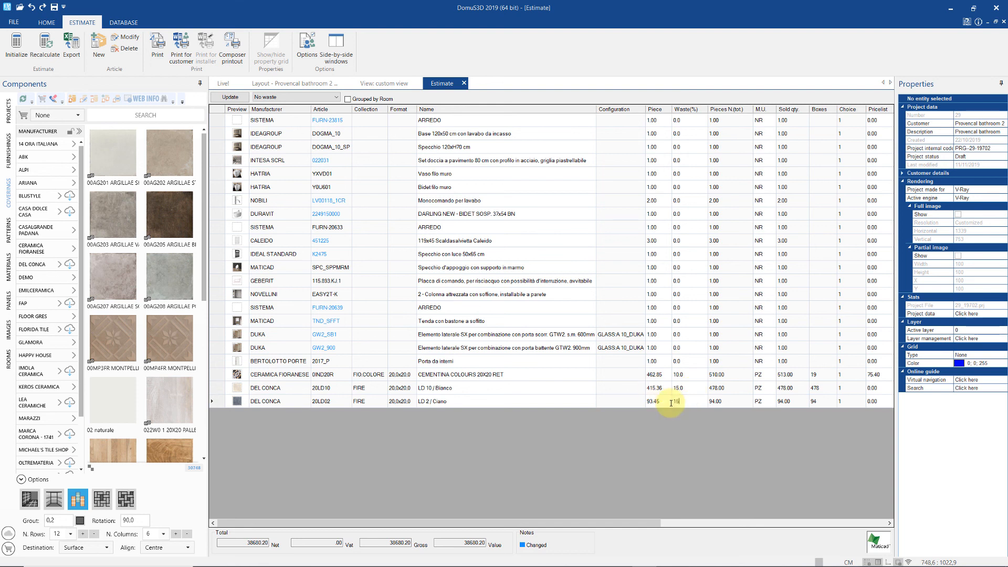
- Set LD10 to 500 pieces with 0% waste and recalculate the total to 38600.20
left_click(654, 389)
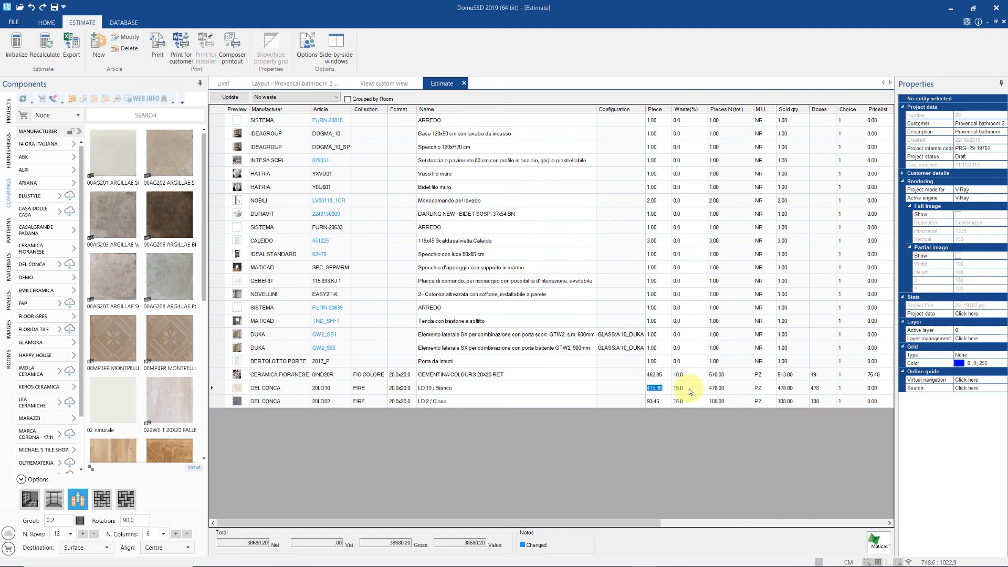
type("500.00")
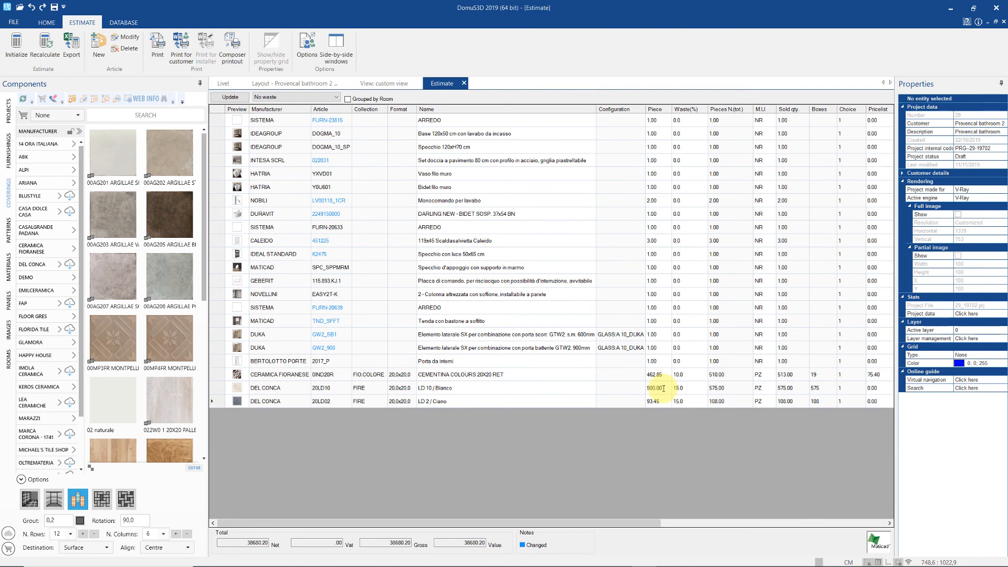
key("Down")
left_click(684, 388)
type("0")
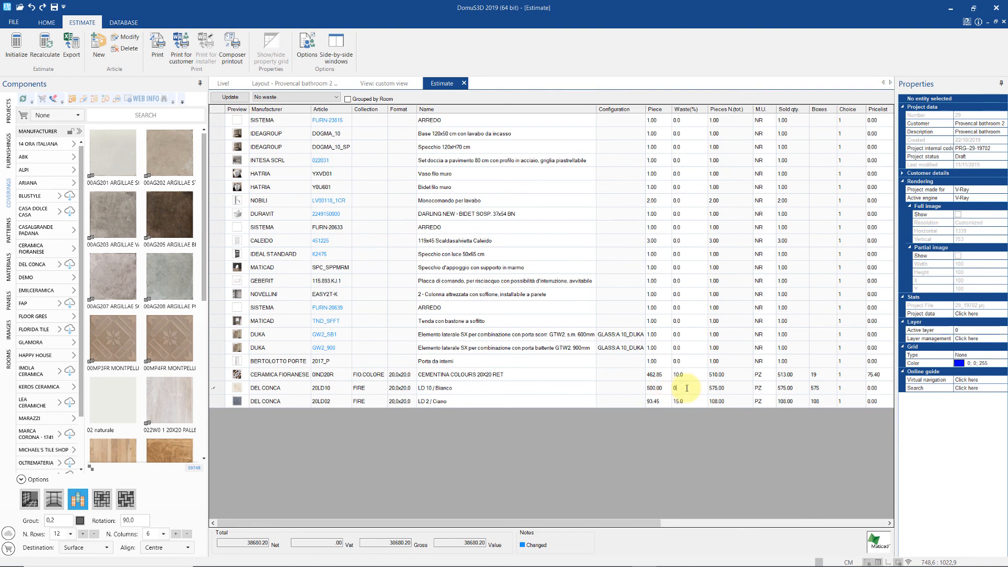
key("Down")
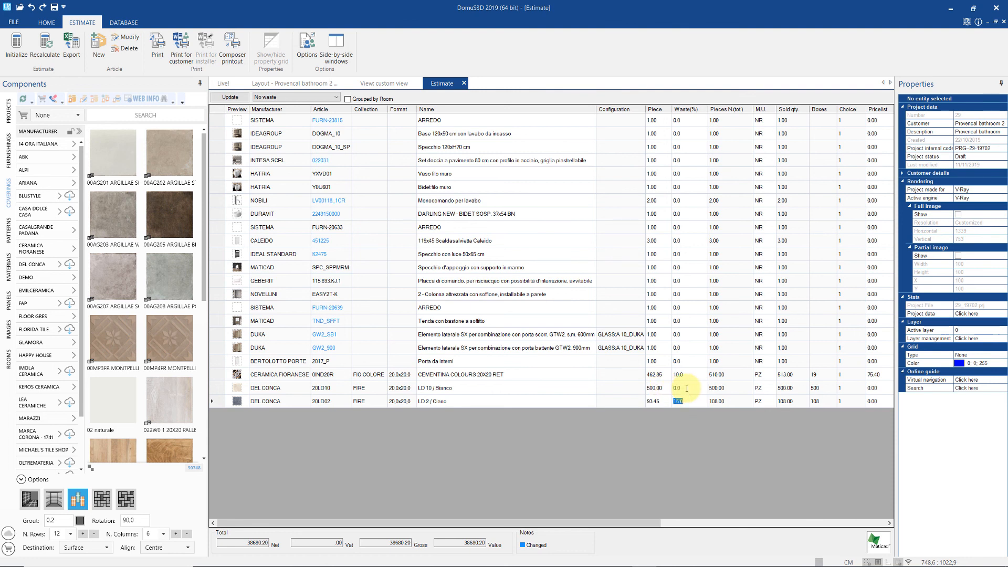
left_click(42, 50)
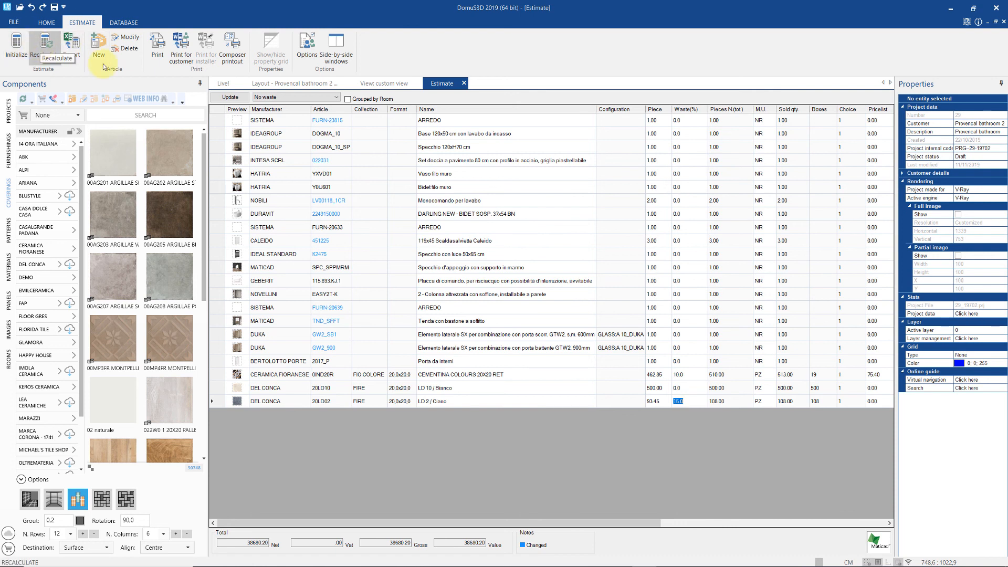
- Close the estimate and generate an A4 landscape layout from the Four items per page template
left_click(463, 84)
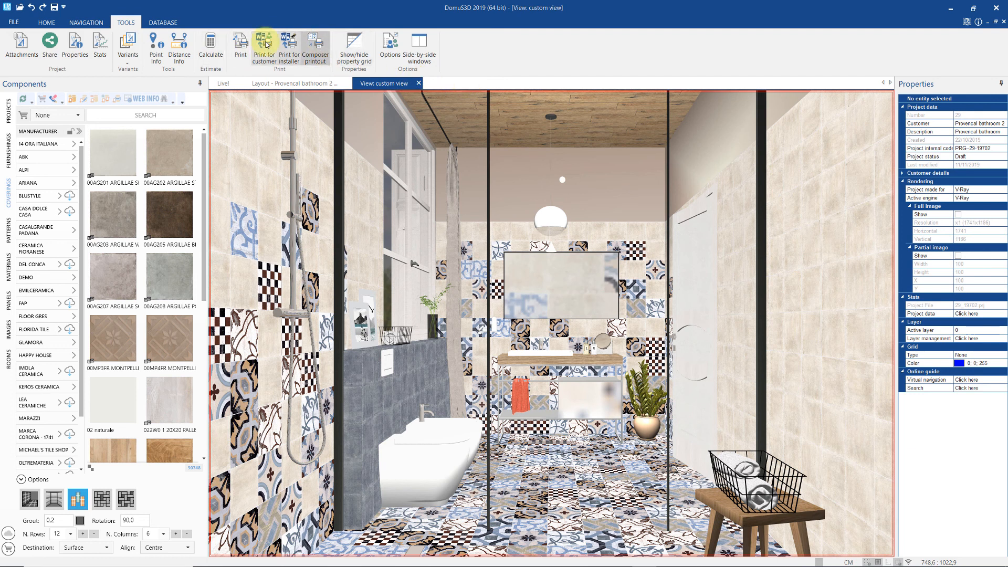
left_click(268, 51)
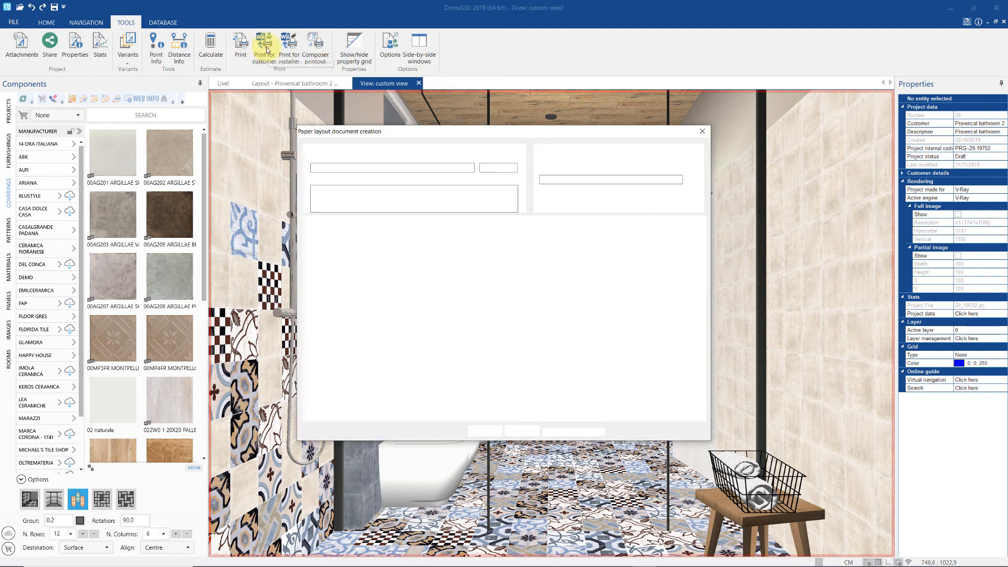
left_click(309, 287)
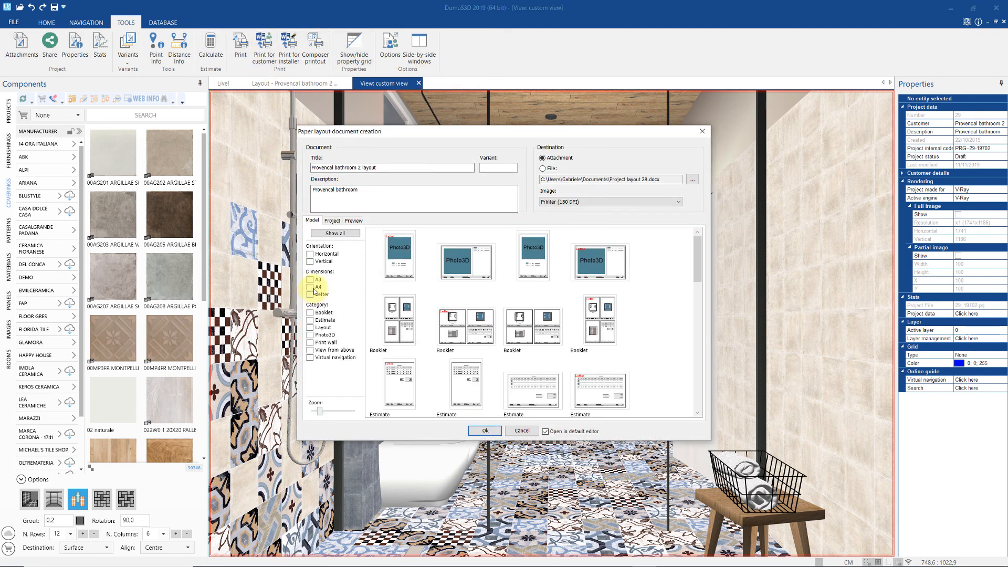
left_click(310, 254)
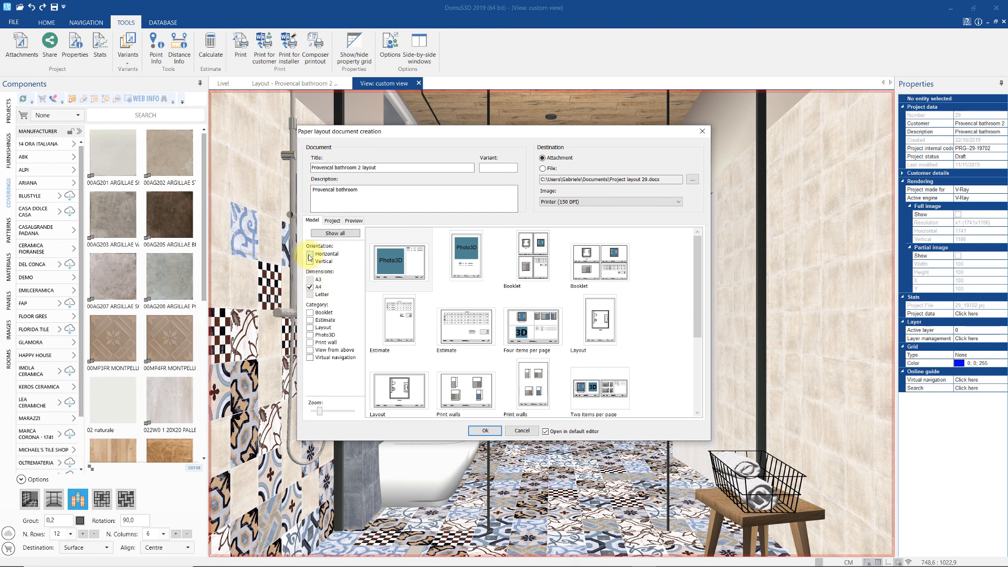
left_click(587, 269)
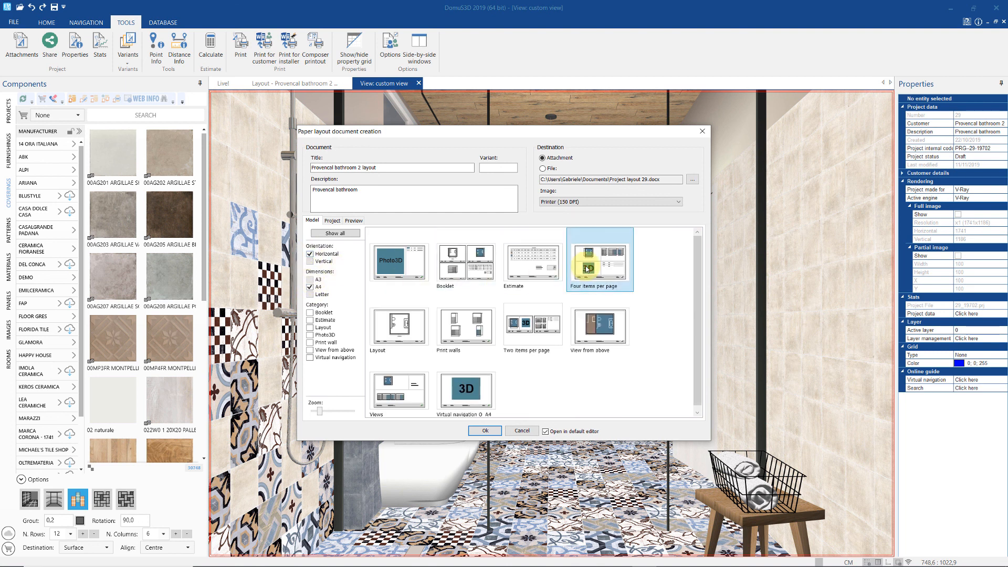
left_click(489, 430)
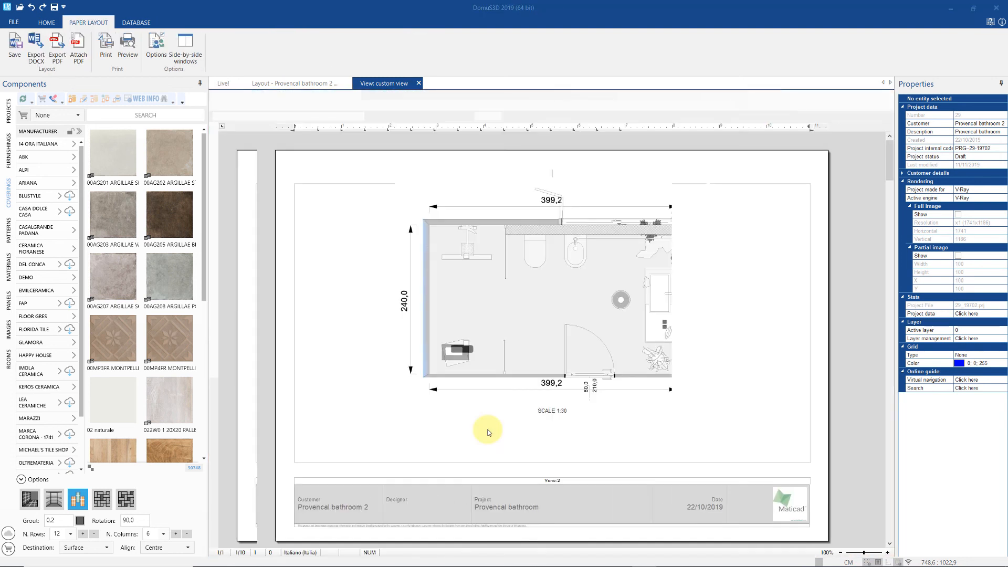
left_click(530, 324)
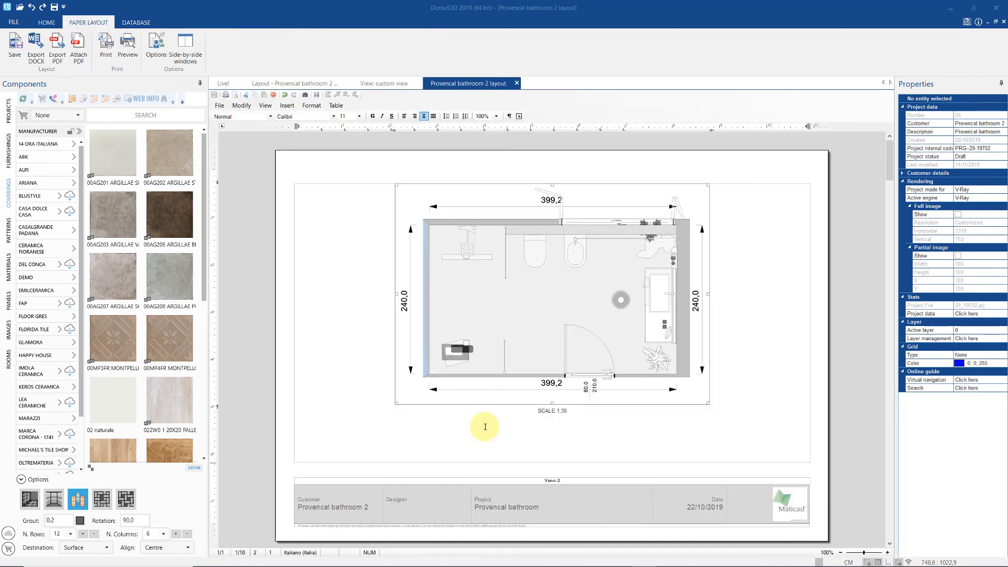
scroll(480, 428, "down", 5)
scroll(484, 427, "down", 5)
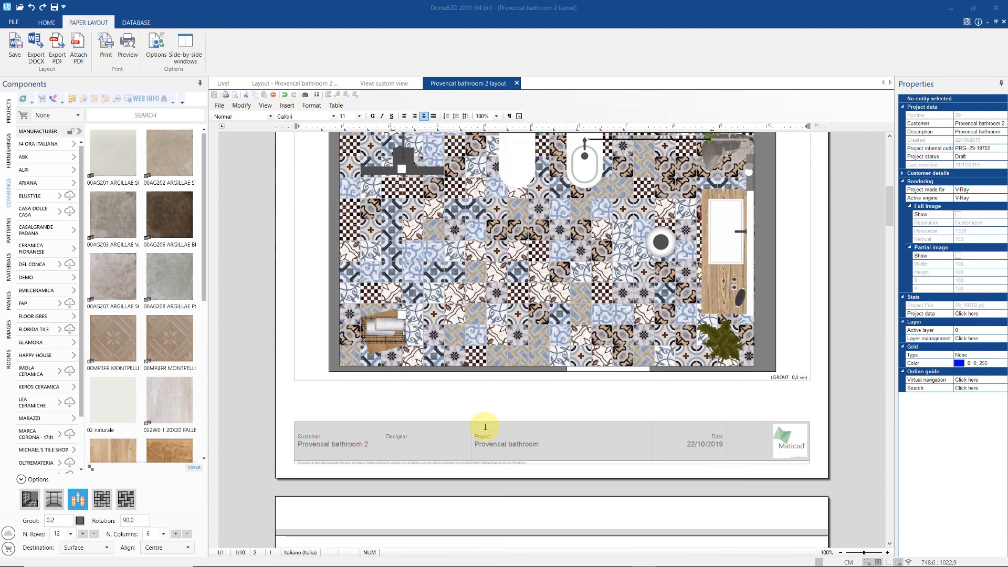
scroll(485, 427, "down", 11)
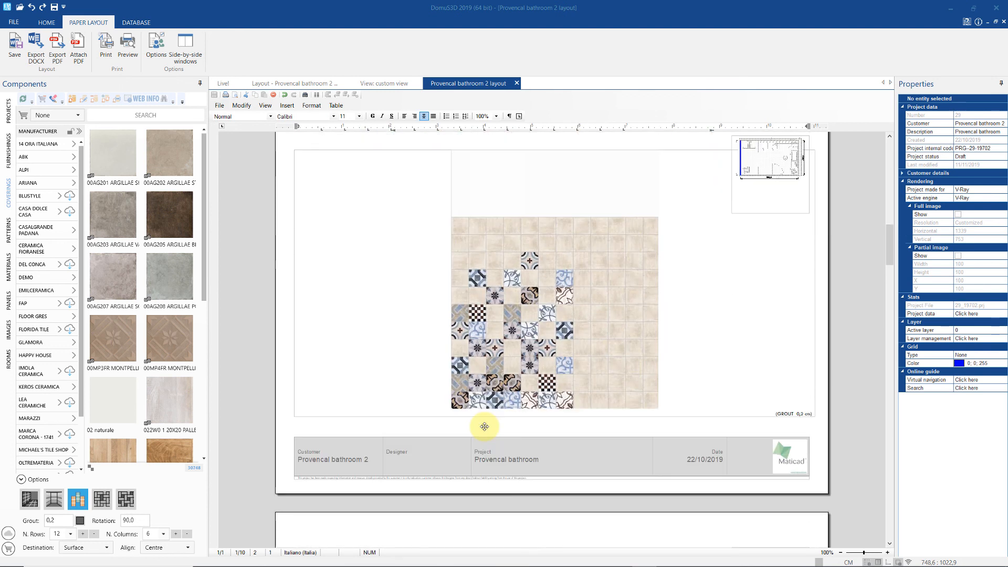
scroll(484, 426, "down", 3)
scroll(484, 427, "down", 16)
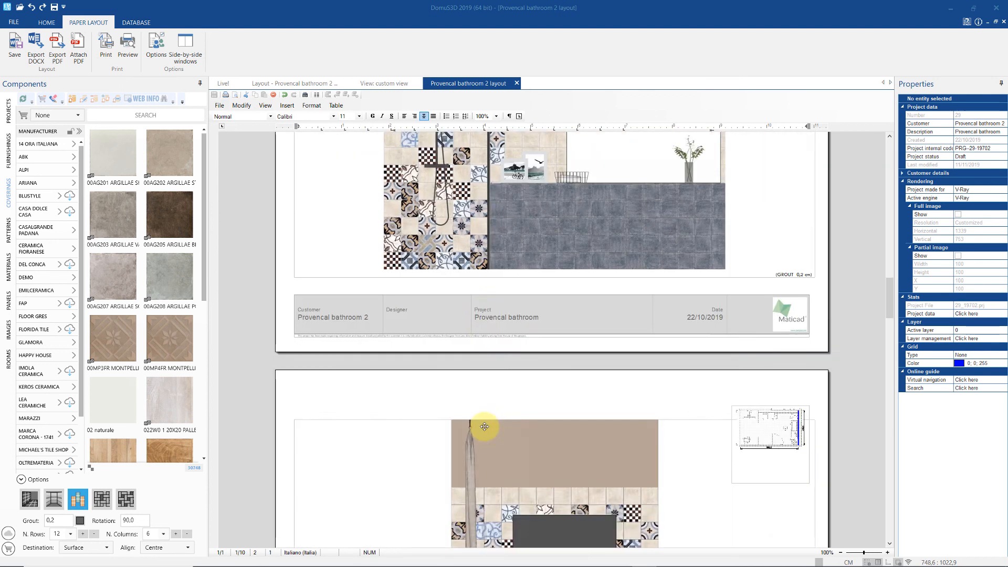
scroll(484, 427, "down", 8)
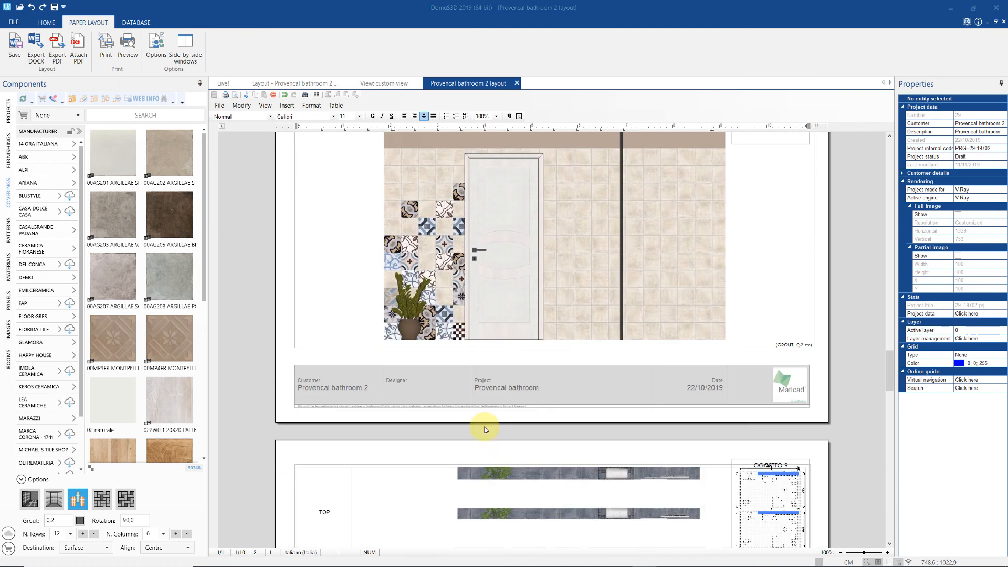
scroll(484, 426, "down", 13)
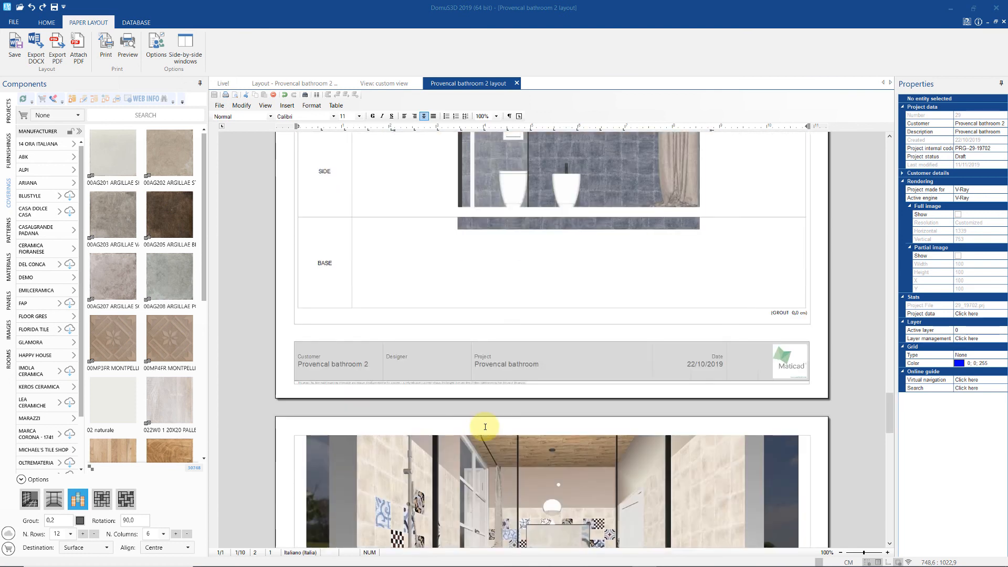
scroll(484, 426, "down", 11)
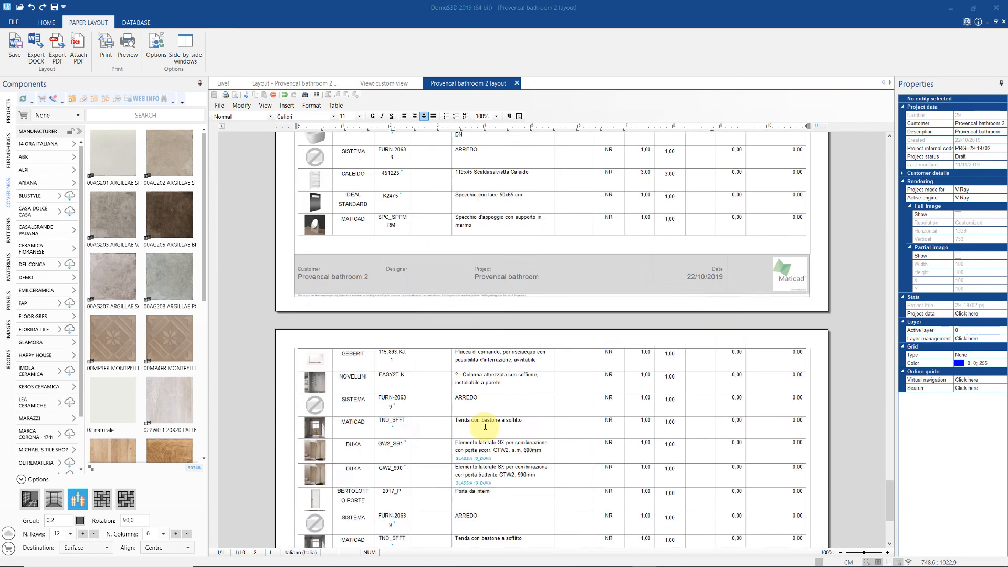
scroll(484, 427, "up", 15)
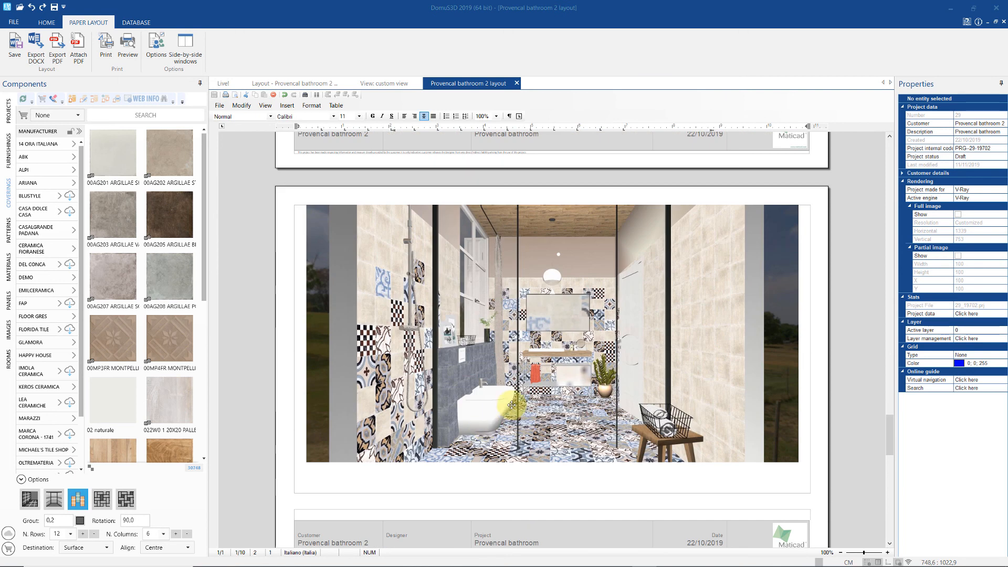
- Swap the bathroom render for the JPEG CGI_image_01.jpg, then close the layout document
left_click(511, 405)
left_click(287, 105)
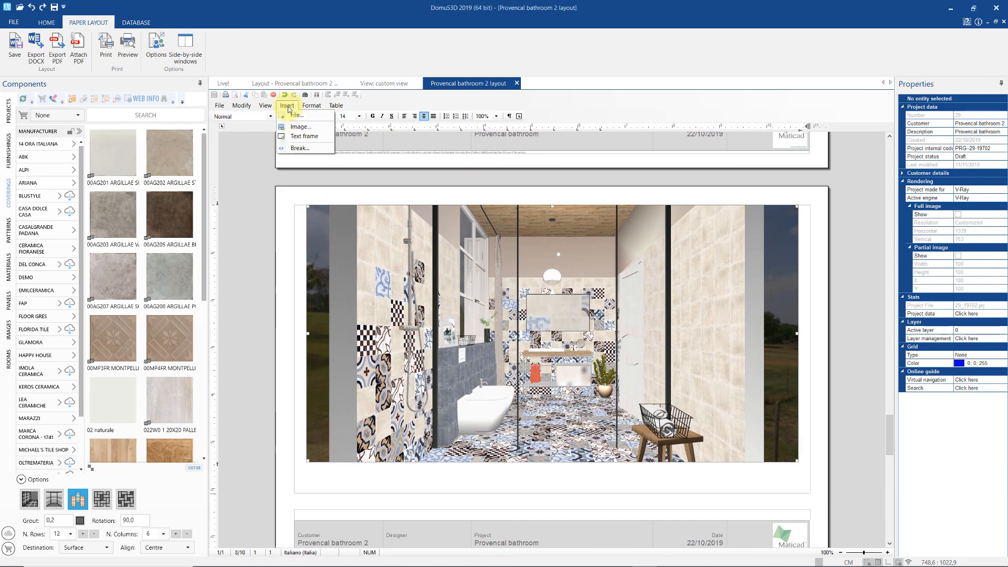
left_click(291, 127)
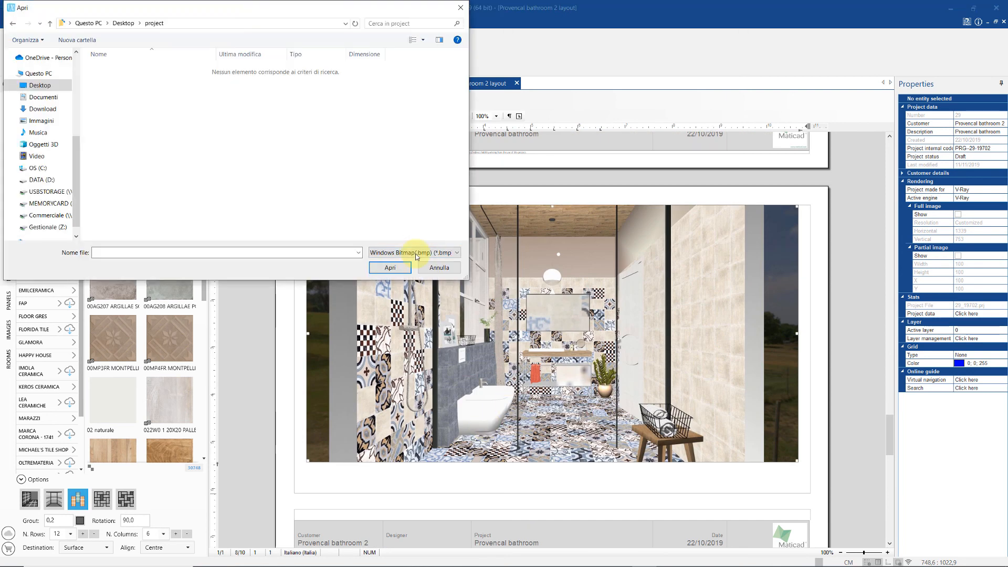
left_click(417, 253)
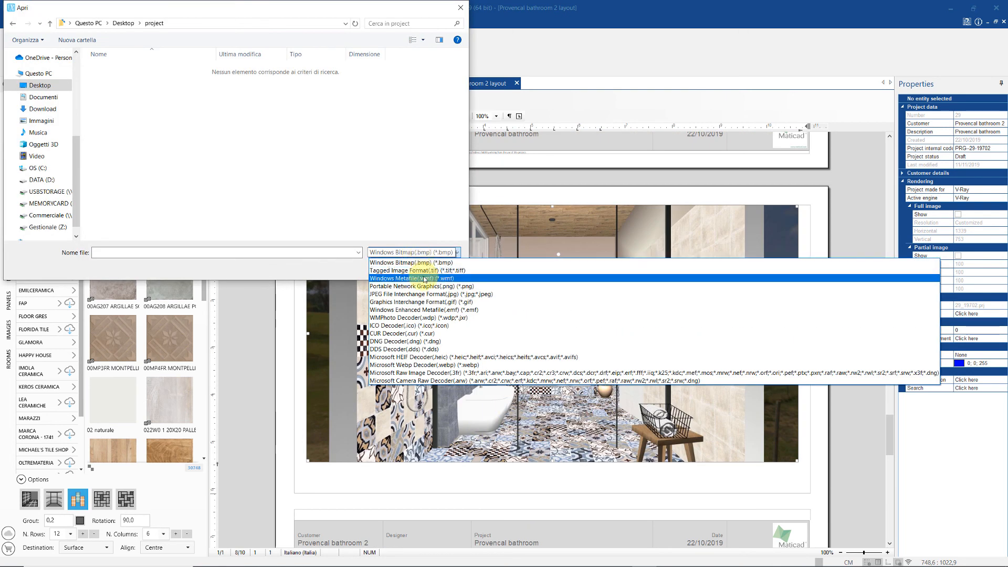
left_click(426, 294)
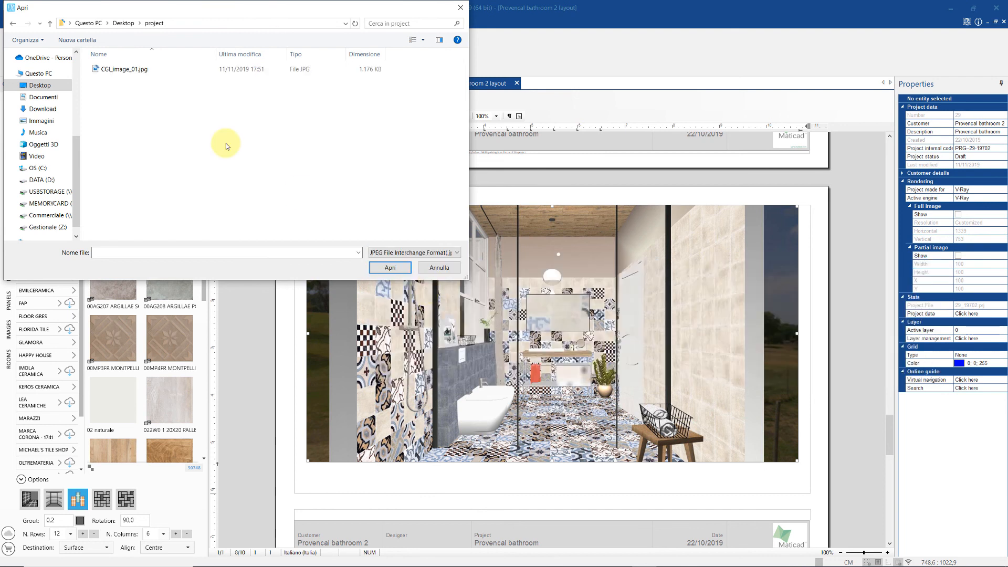
left_click(129, 69)
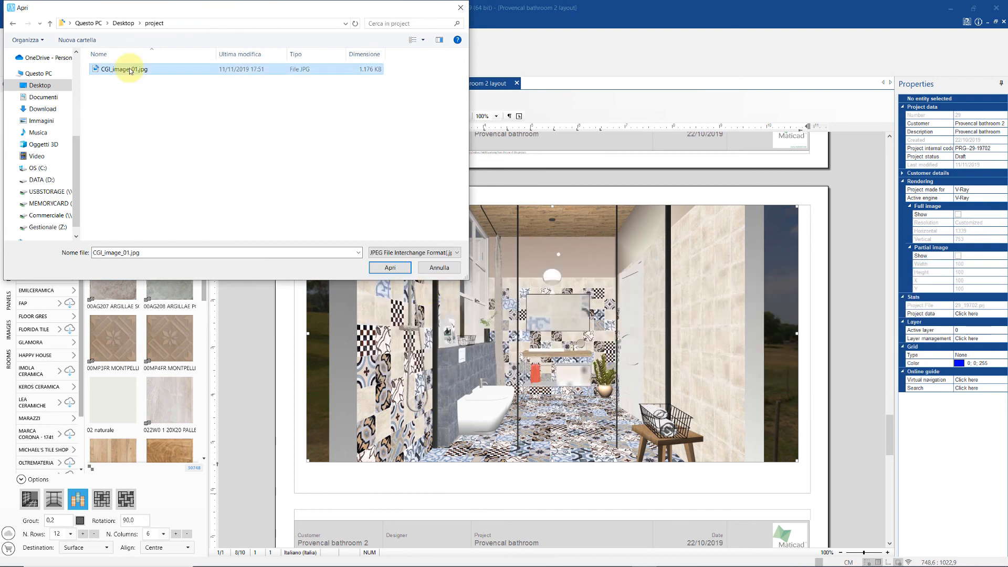
left_click(383, 267)
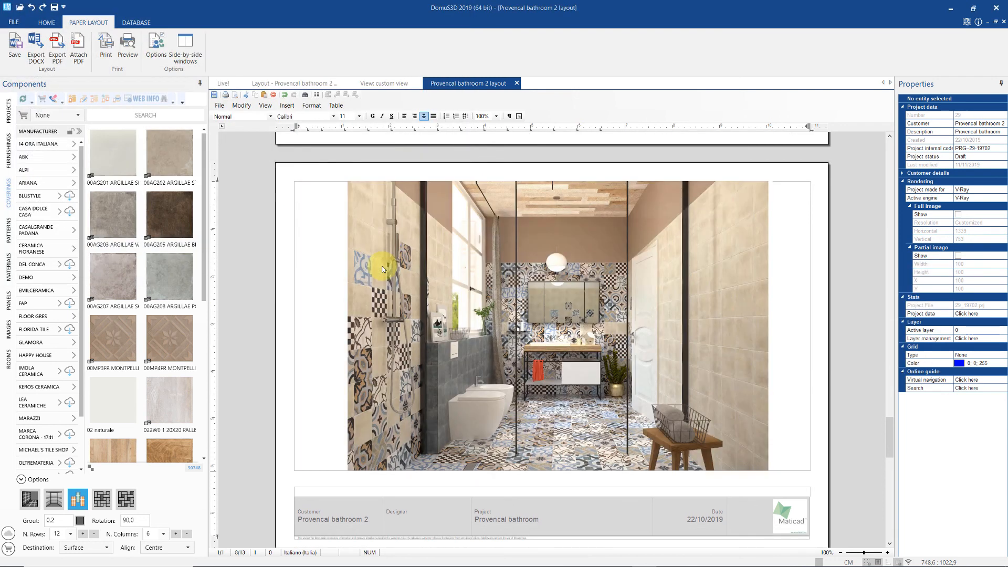
left_click(516, 83)
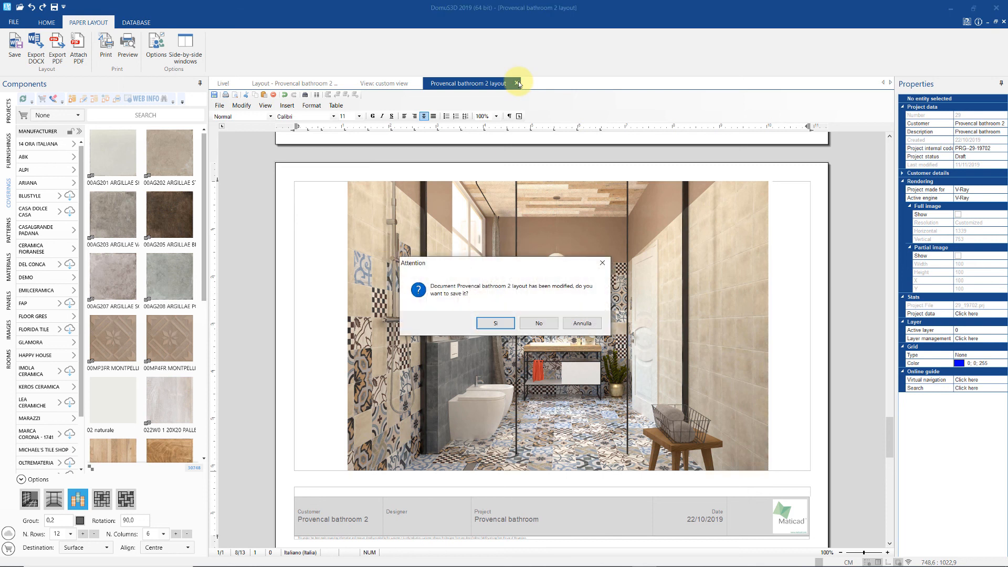
- Decline saving changes to the Provencal bathroom 2 layout
left_click(548, 324)
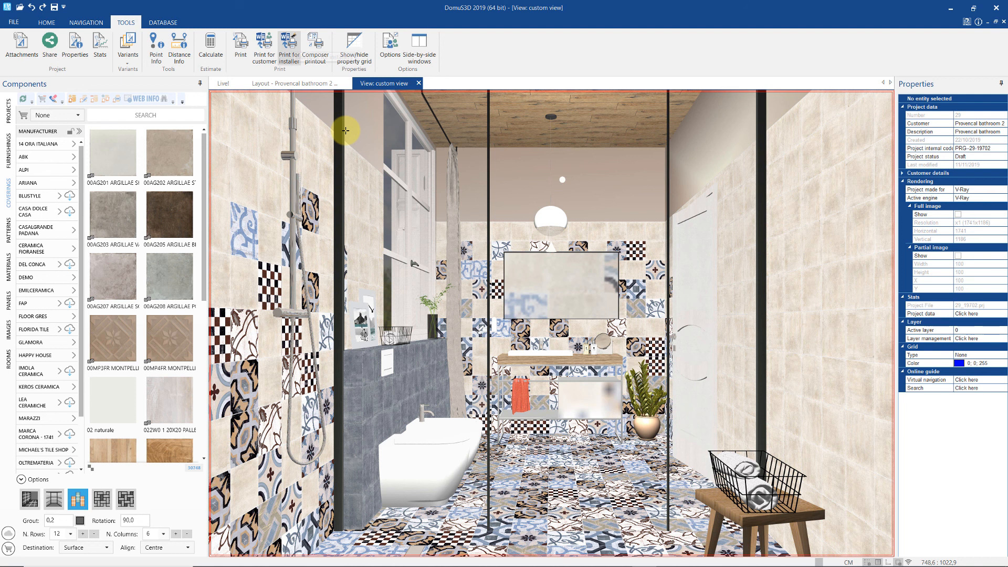
- Create a new Composer printout saved as 'project_composer'
left_click(312, 53)
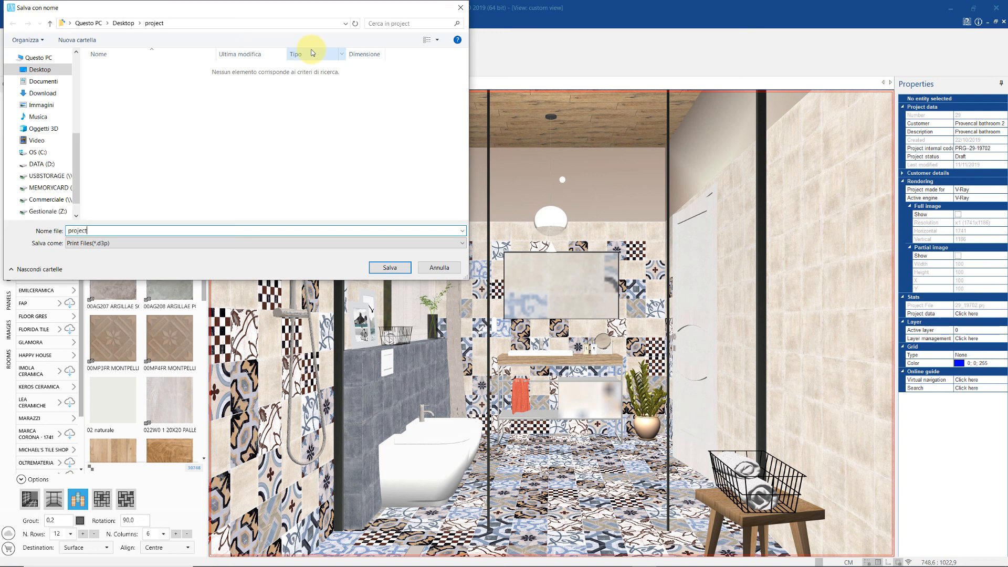
type("project_composer")
key("Return")
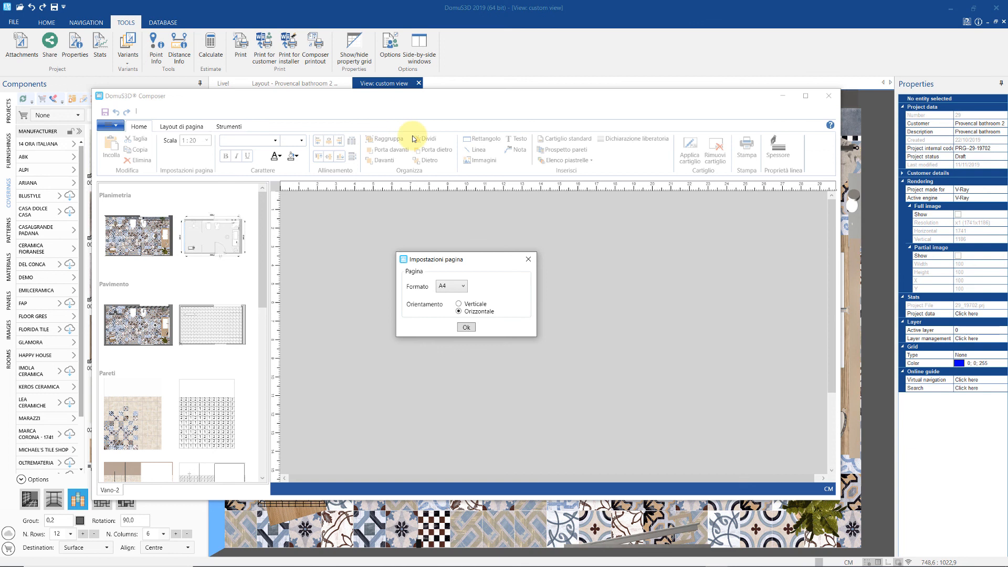
- Set the Composer page to A3 landscape, maximize the window and begin a standard title block
left_click(463, 286)
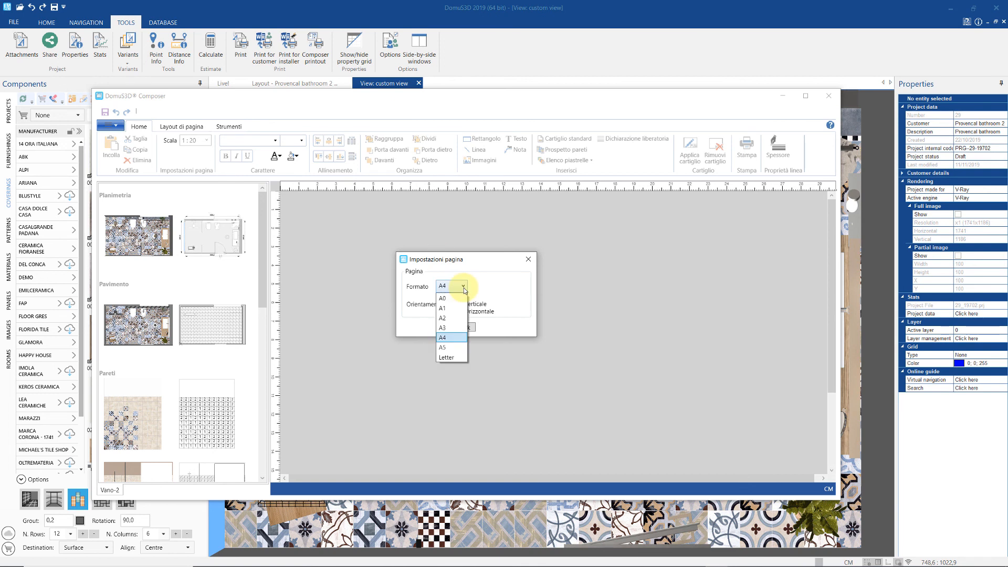
left_click(455, 328)
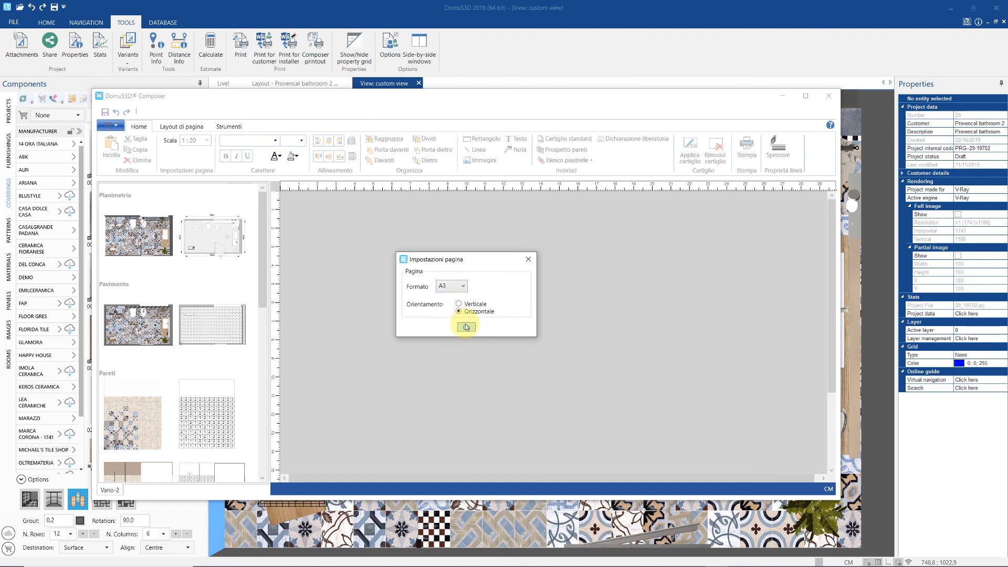
left_click(466, 326)
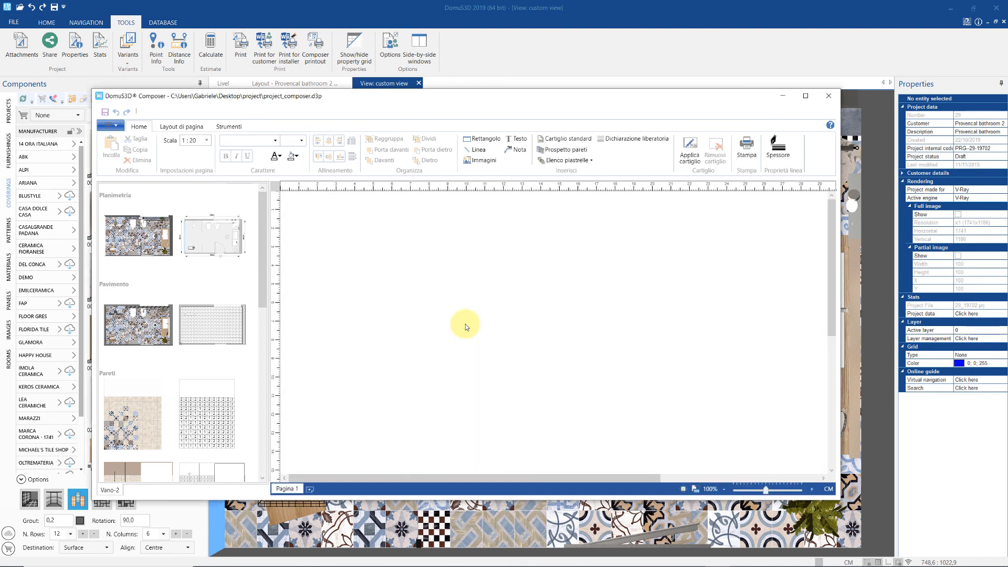
left_click(806, 97)
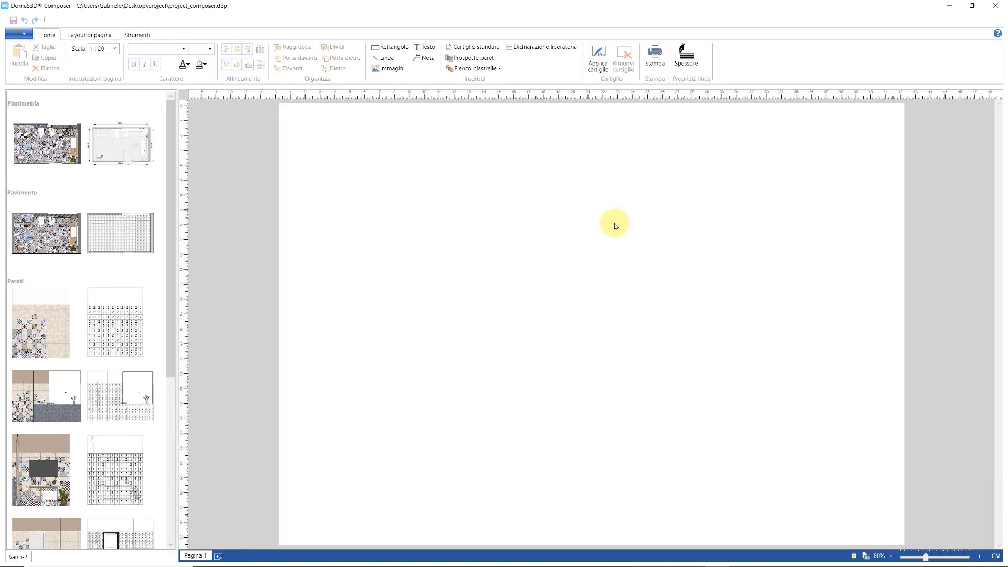
left_click(477, 46)
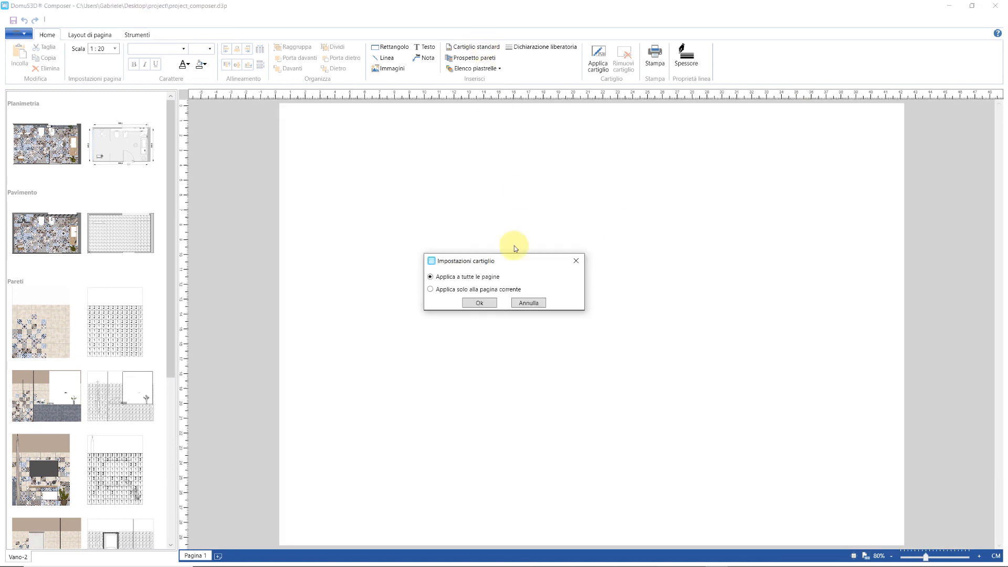
- Apply the standard title block to all pages and edit its Progettista field
left_click(489, 303)
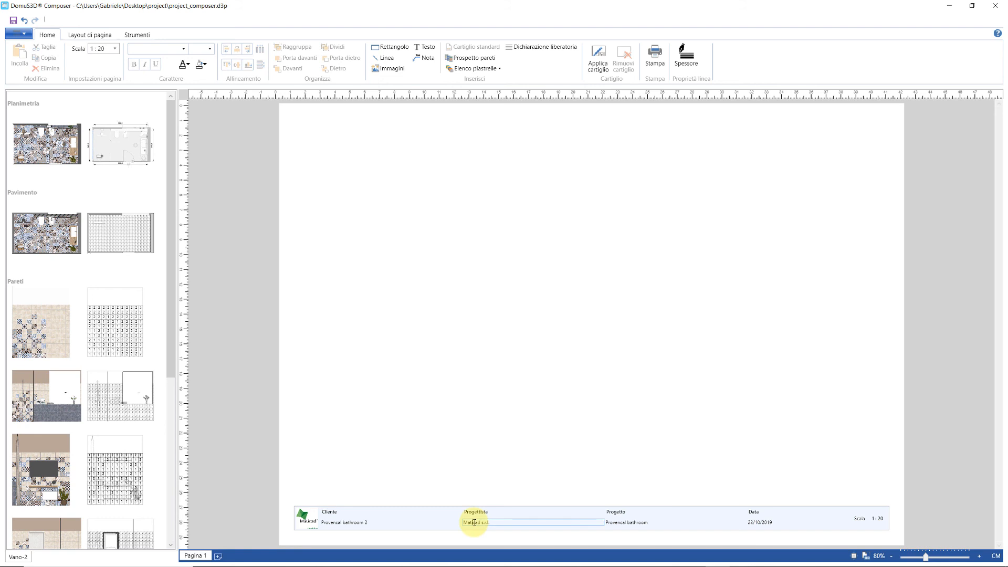
left_click(615, 523)
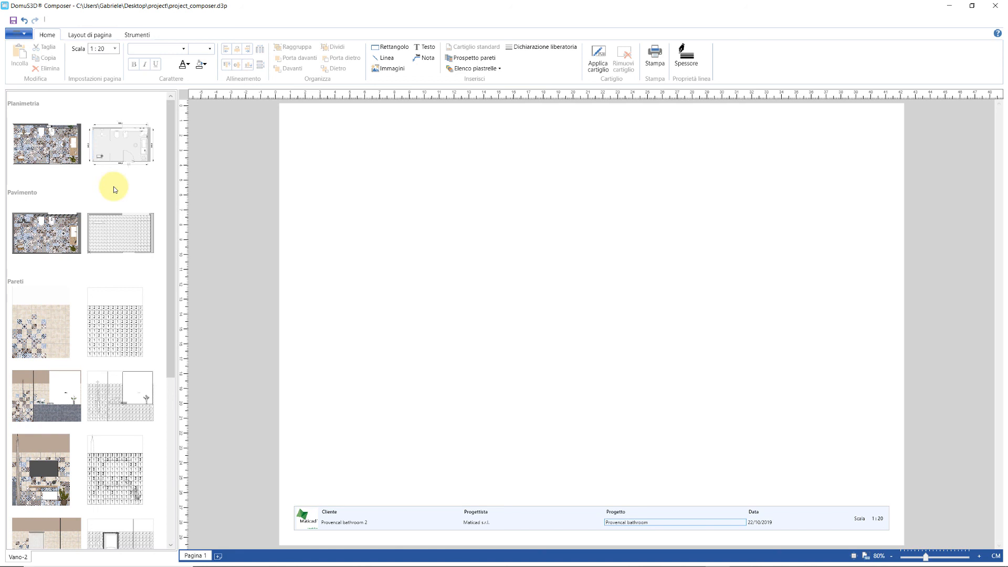
- Arrange the rendered plan, dimensioned plan and floor tiling drawing on page 1, then add page 2
left_click_drag(47, 144, 396, 199)
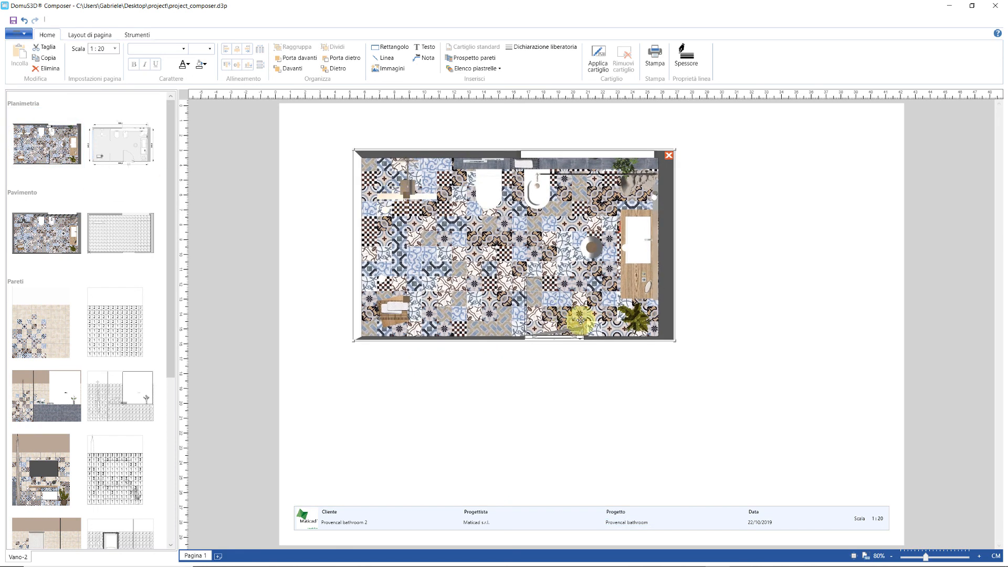
left_click_drag(676, 342, 627, 312)
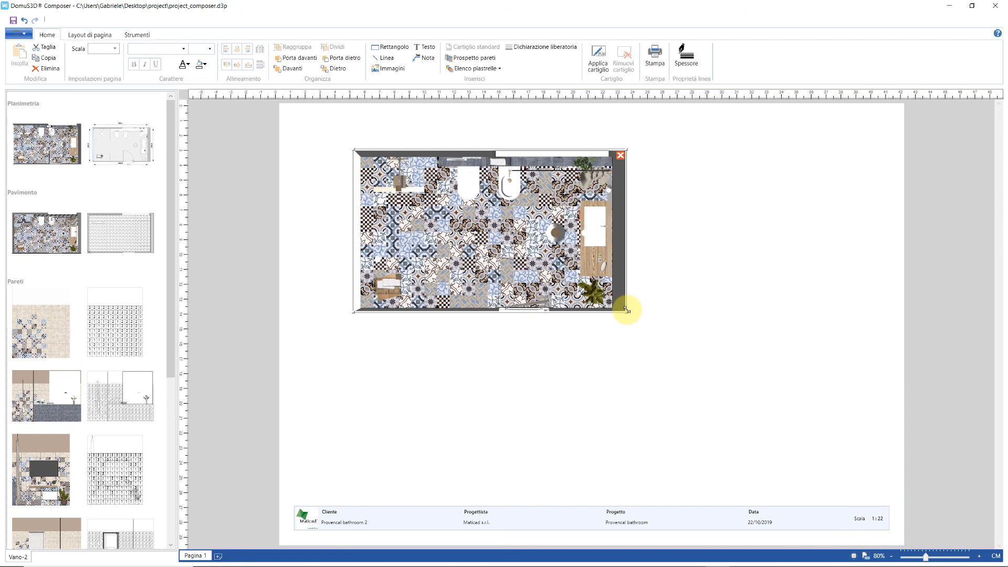
mouse_move(125, 156)
left_mouse_down()
mouse_move(467, 217)
mouse_move(692, 241)
left_mouse_up()
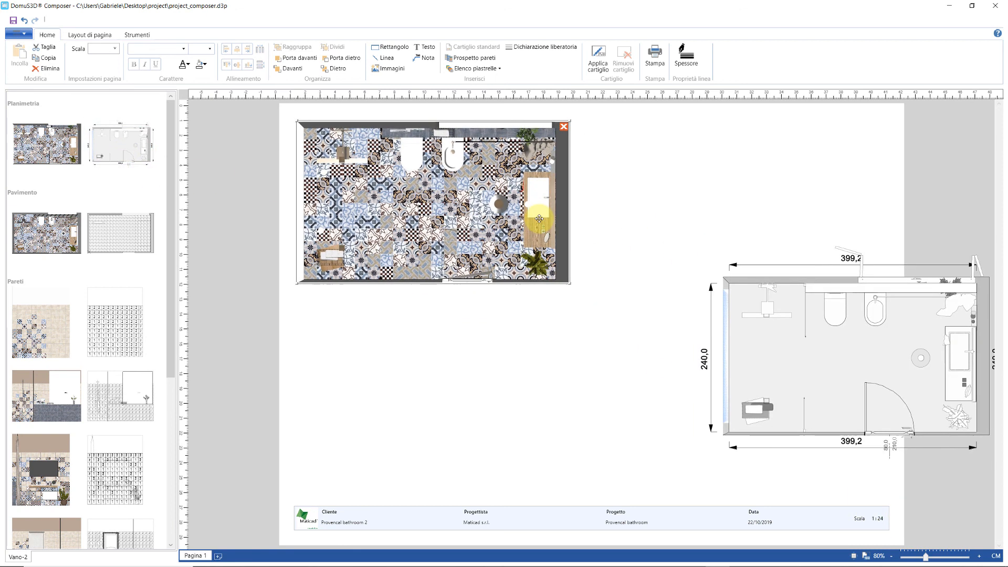
mouse_move(843, 355)
left_mouse_down()
mouse_move(739, 242)
mouse_move(731, 209)
left_mouse_up()
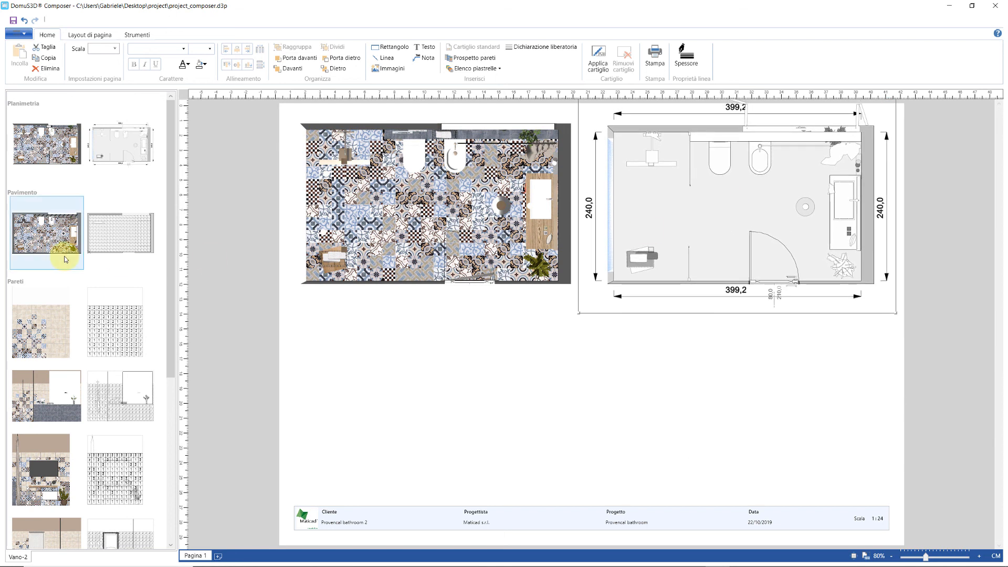
left_click_drag(138, 244, 580, 410)
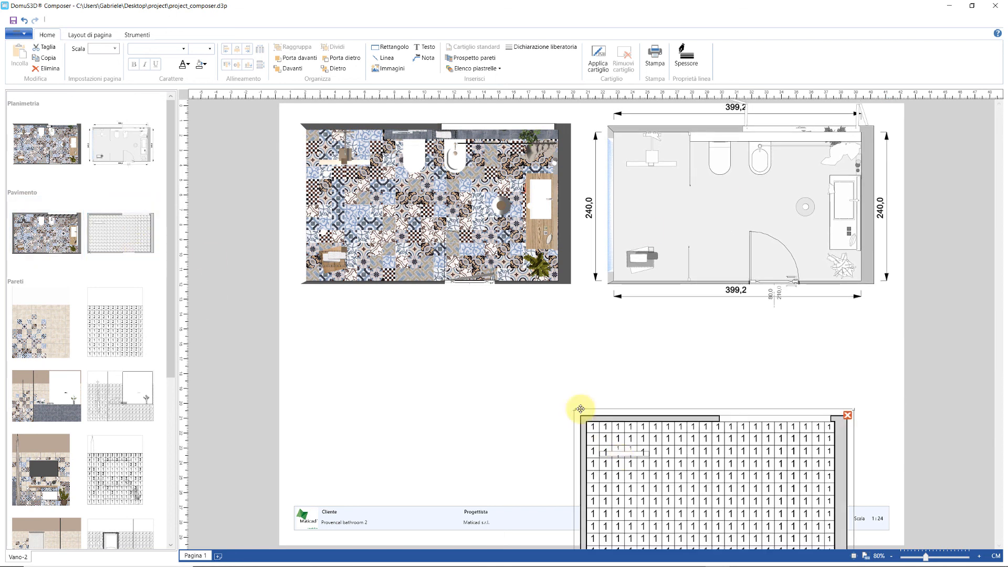
left_click_drag(616, 452, 505, 355)
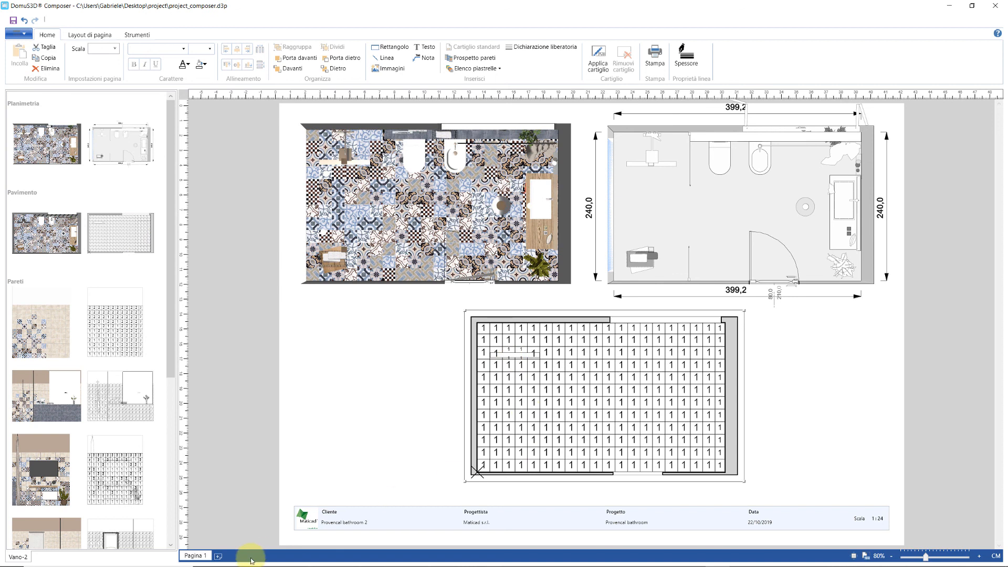
left_click(218, 555)
left_click(224, 556)
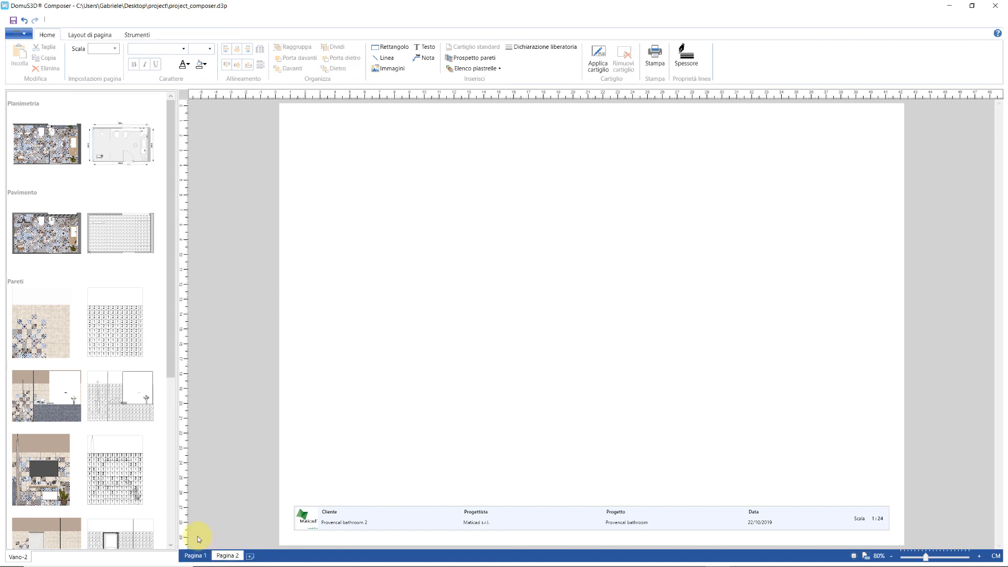
- Place the first wall elevation at 1:25 with its numbered tile layout overlaid
left_click_drag(41, 336, 449, 311)
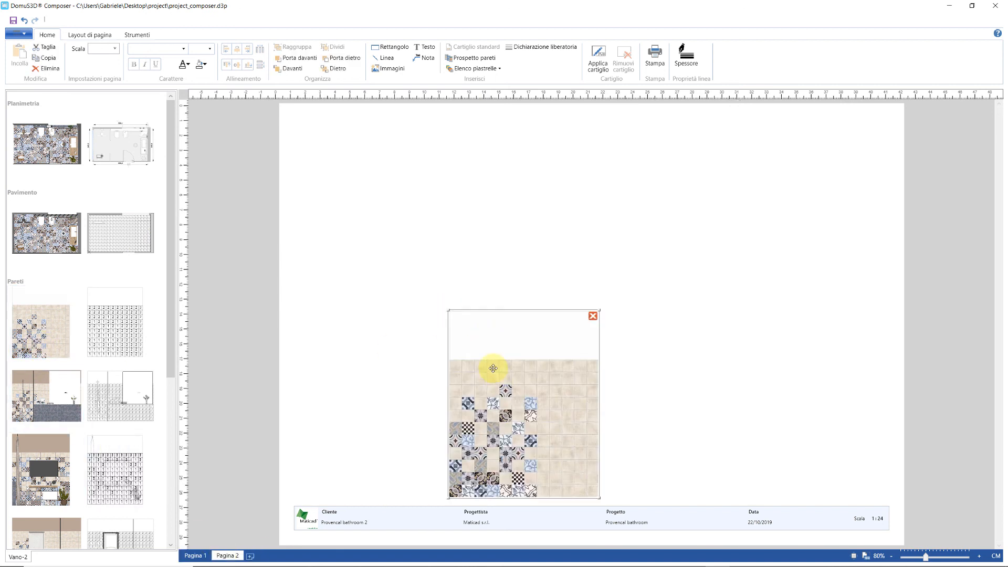
left_click_drag(492, 368, 394, 189)
left_click(114, 48)
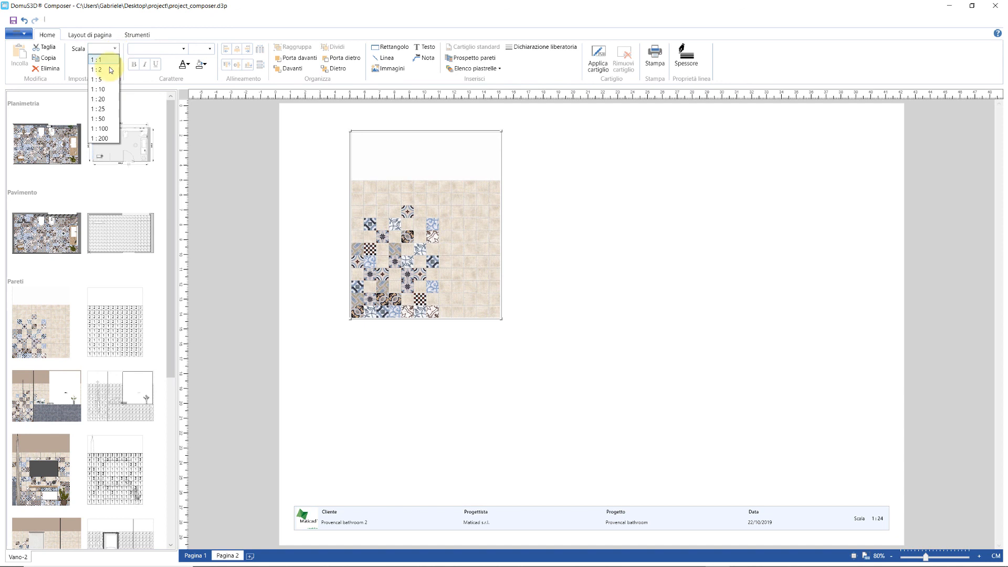
left_click(99, 109)
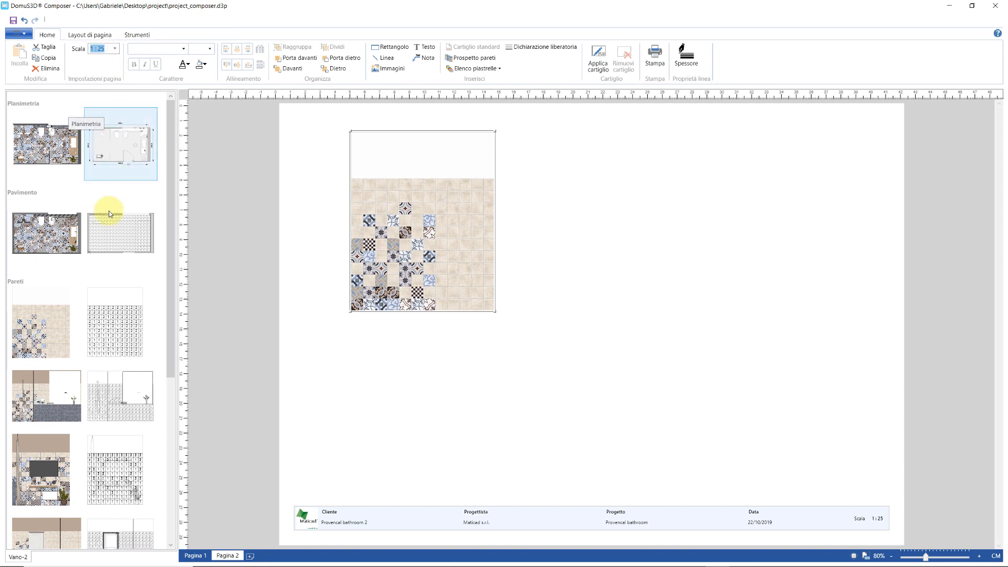
left_click_drag(101, 328, 457, 255)
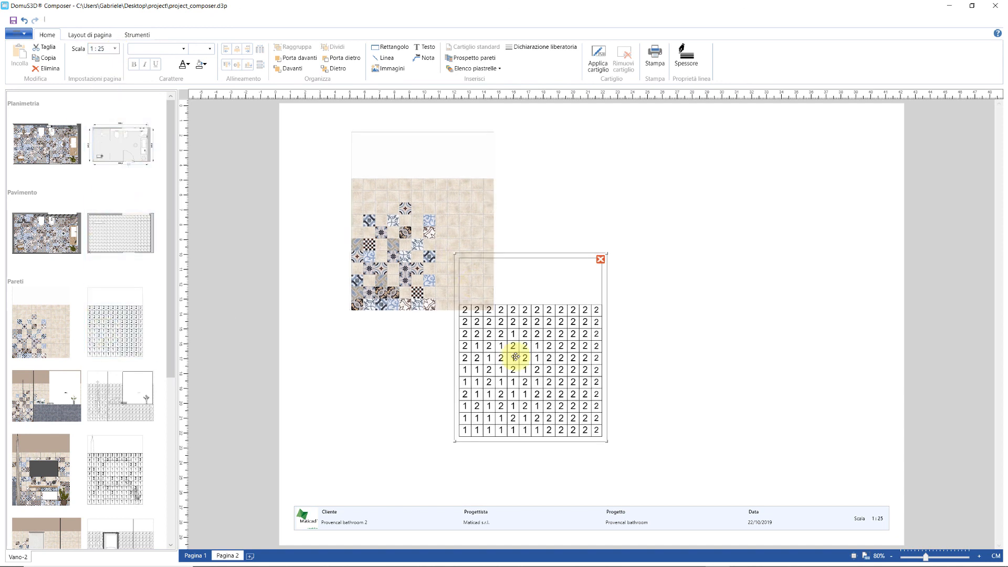
mouse_move(515, 357)
left_mouse_down()
mouse_move(472, 274)
mouse_move(410, 238)
left_mouse_up()
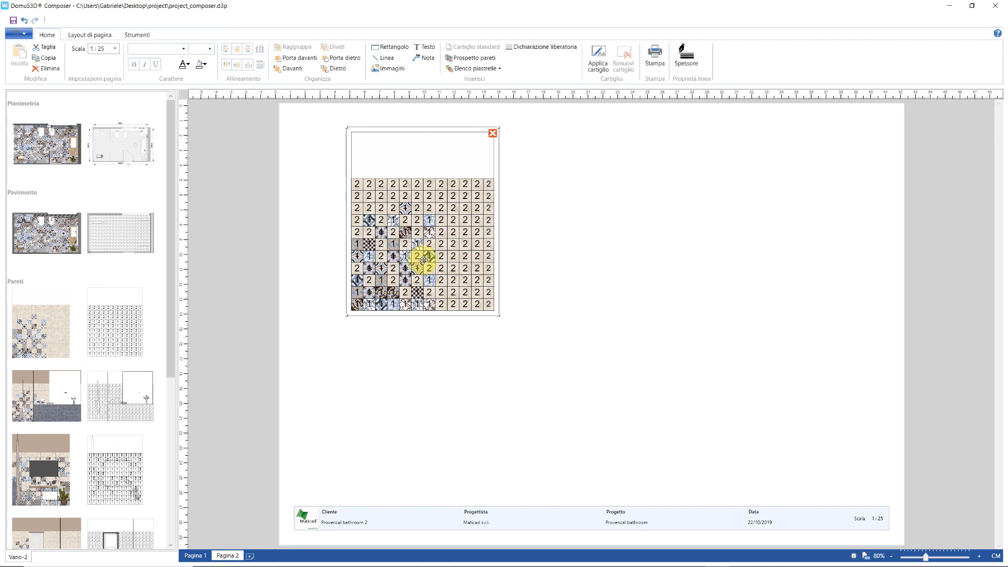
- Add the second wall and the Parete 9 door wall, each overlaid with its numbered tile layout
left_click(70, 406)
mouse_move(70, 406)
left_mouse_down()
mouse_move(580, 254)
mouse_move(621, 277)
mouse_move(640, 239)
left_mouse_up()
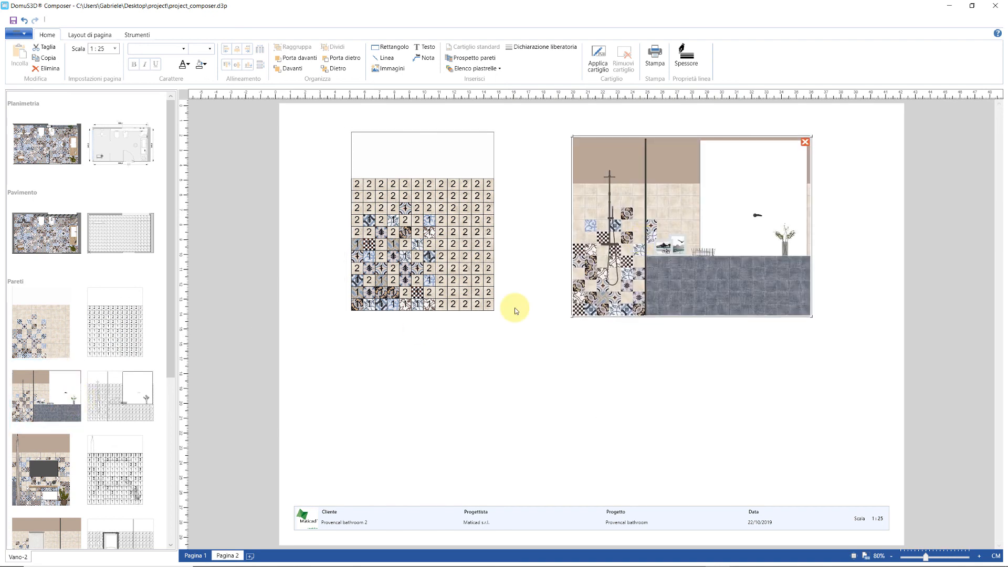
left_click(128, 383)
left_click_drag(128, 383, 670, 229)
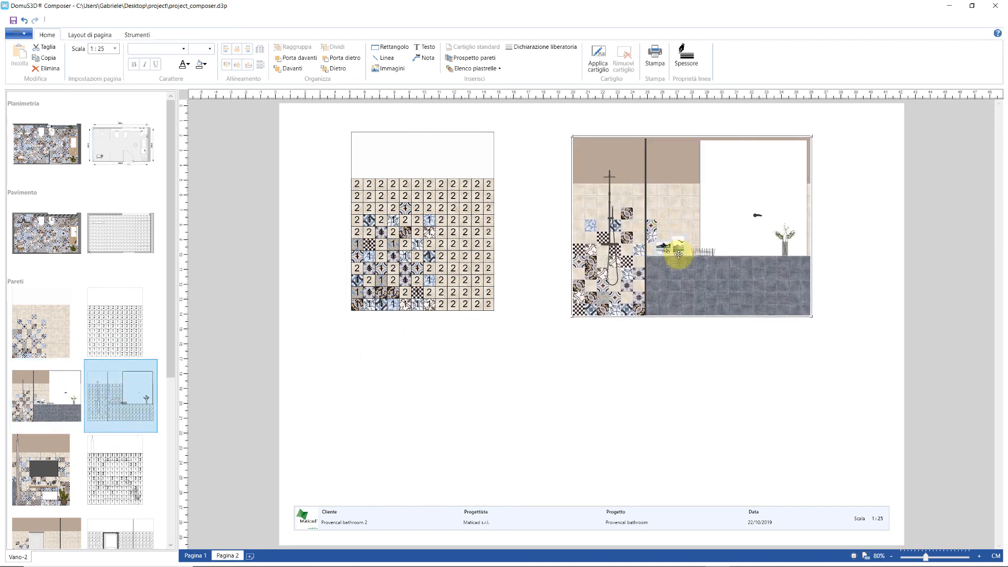
left_click_drag(741, 321, 640, 232)
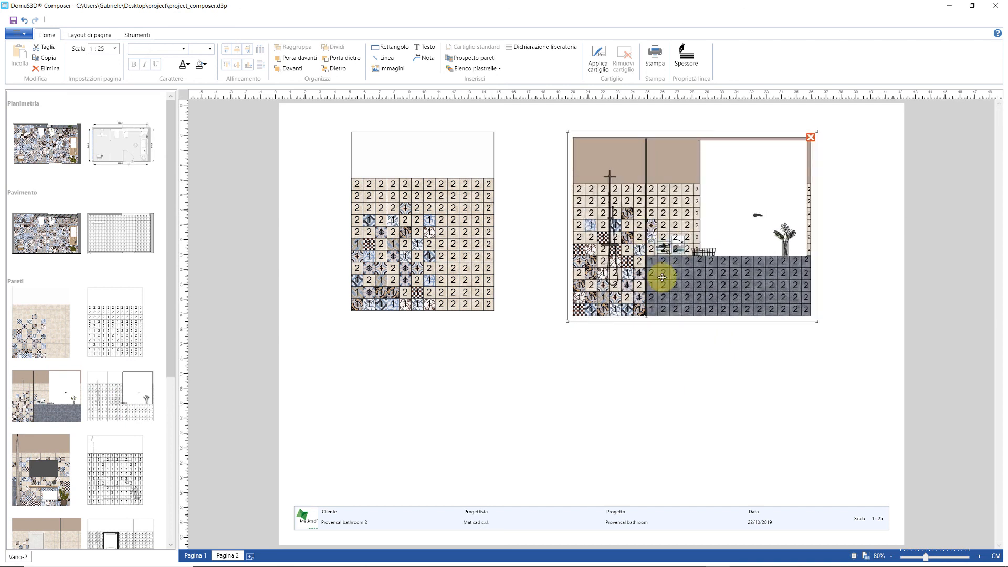
scroll(90, 366, "down", 3)
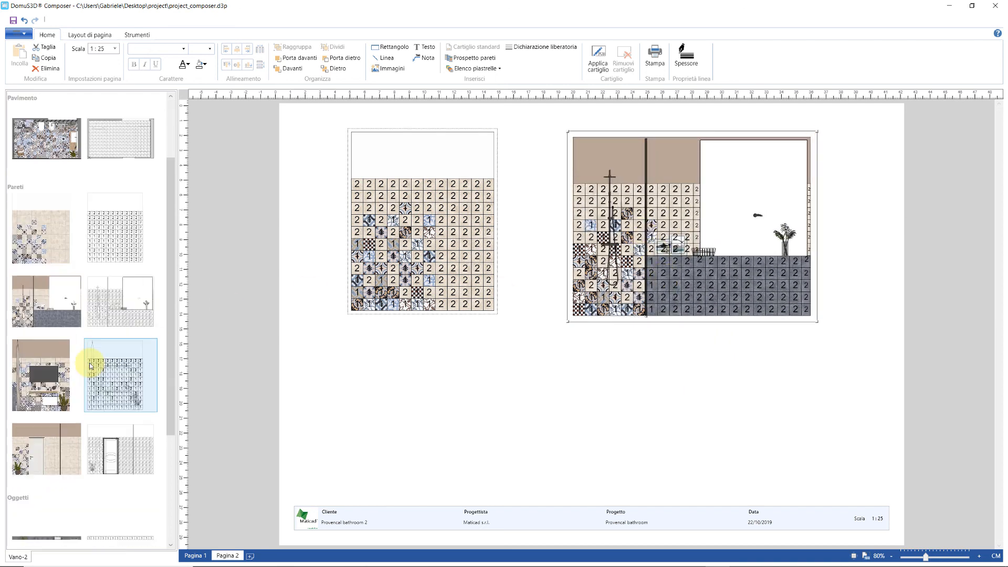
scroll(90, 366, "down", 1)
mouse_move(87, 380)
left_mouse_down()
mouse_move(315, 428)
mouse_move(412, 412)
mouse_move(479, 464)
mouse_move(513, 378)
mouse_move(496, 397)
left_mouse_up()
left_click_drag(578, 436, 529, 366)
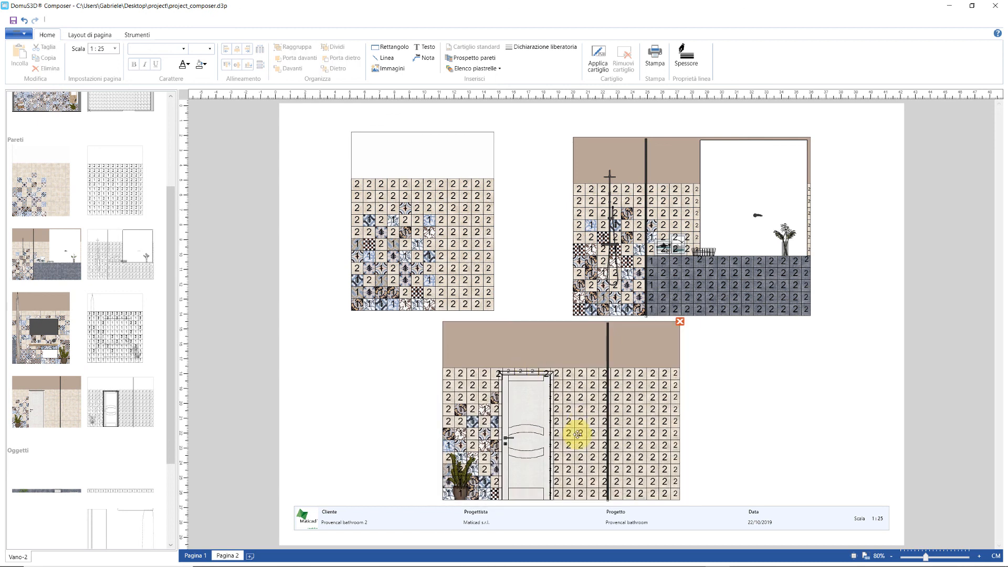
- Insert the current room's tile list and move it to the lower right beside the door wall
left_click(484, 70)
left_click(458, 80)
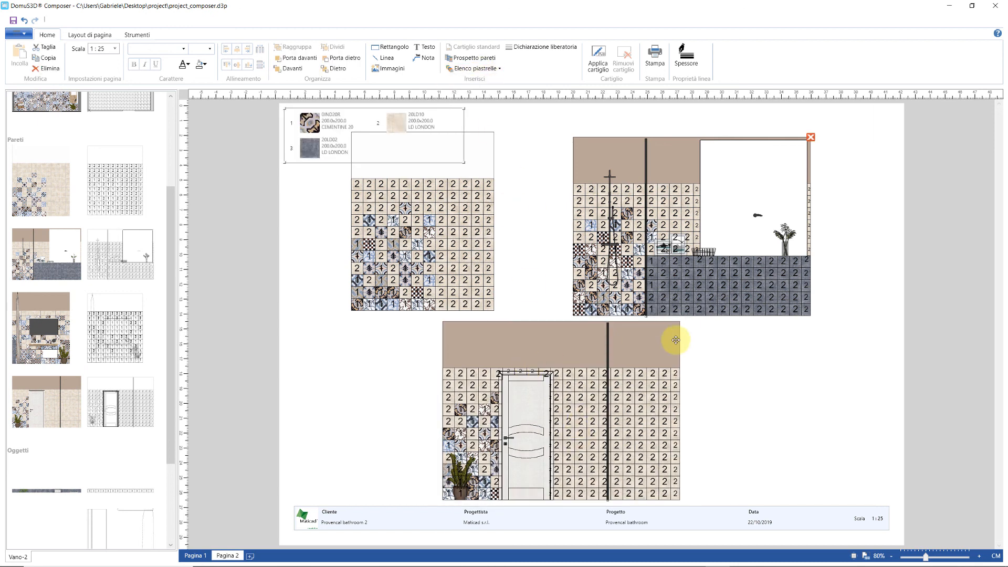
mouse_move(326, 133)
left_mouse_down()
mouse_move(703, 436)
mouse_move(736, 422)
left_mouse_up()
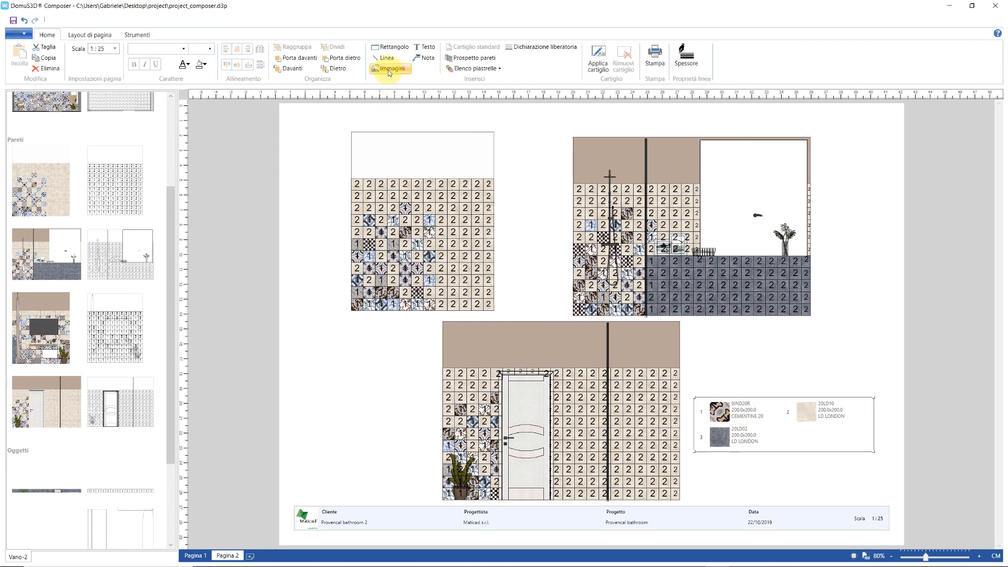
- Add a 'Plaster' note with a leader pointing at the door wall
left_click(424, 59)
left_click(486, 339)
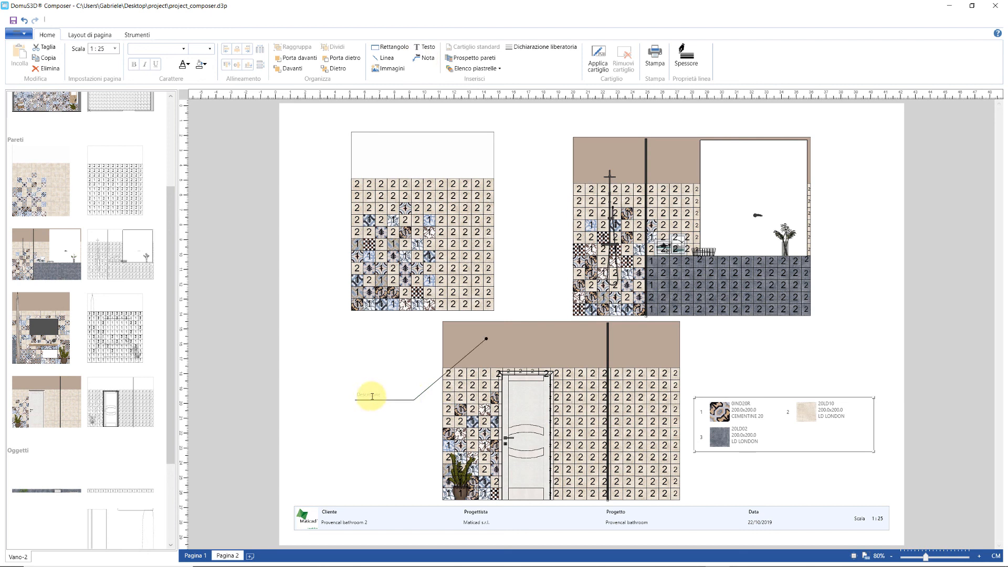
left_click(367, 393)
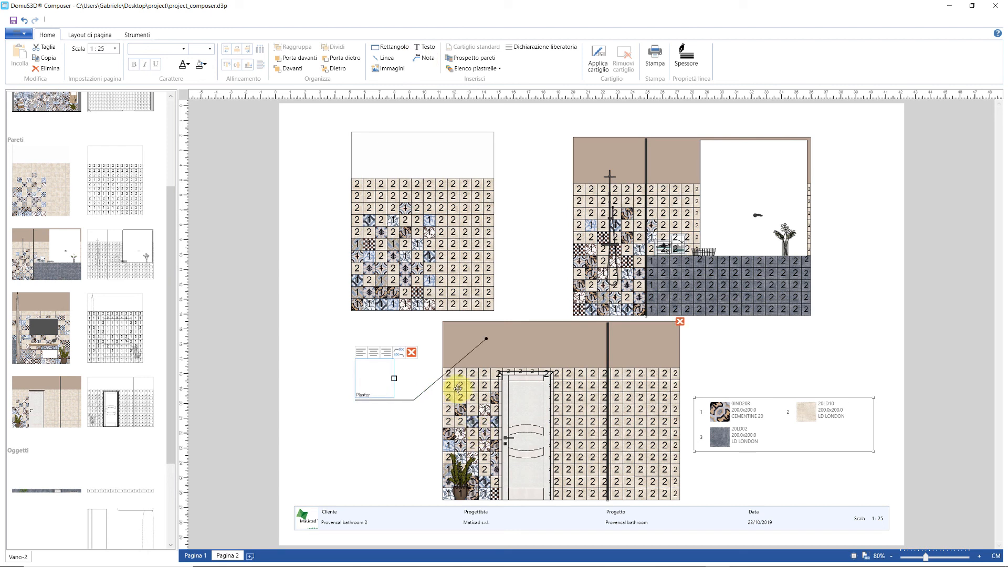
left_click(514, 299)
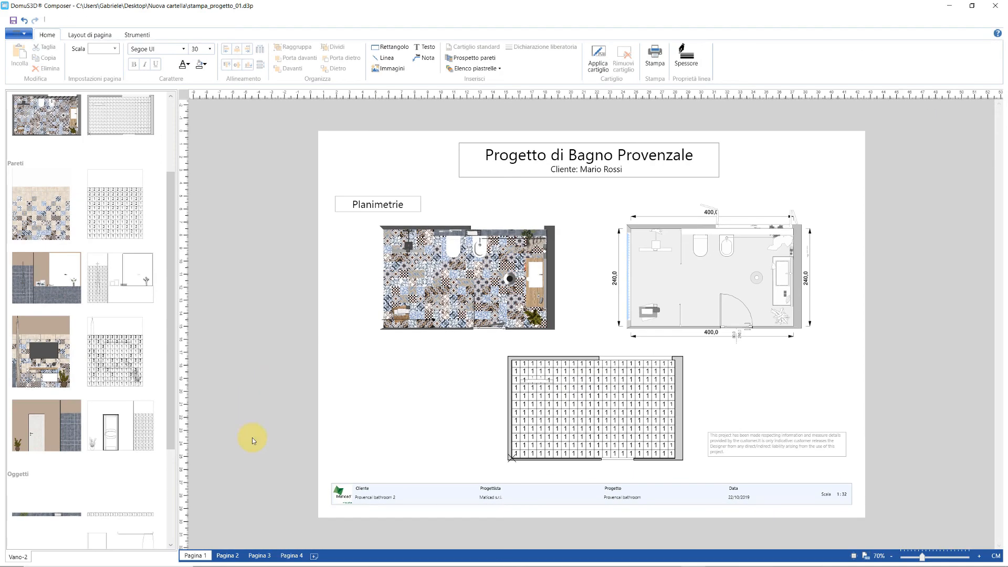
- Review printout pages 2, 3 and 4, then bring up the Stampa print settings
left_click(226, 555)
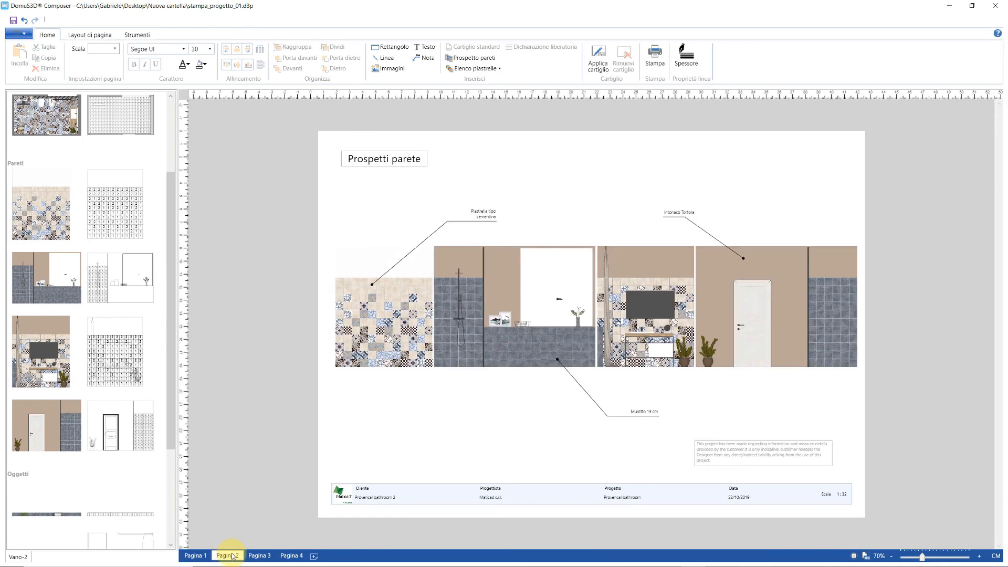
left_click(259, 555)
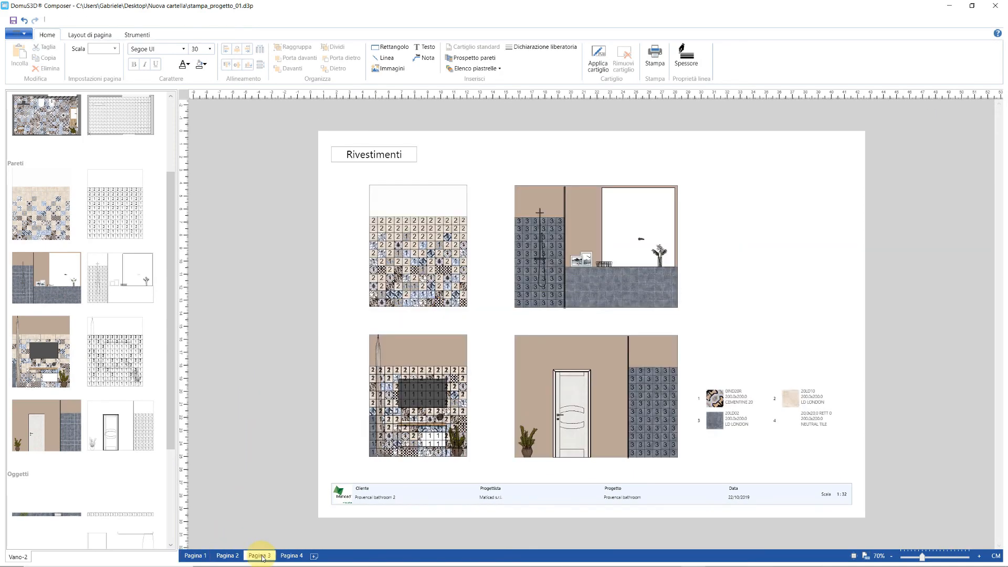
left_click(285, 556)
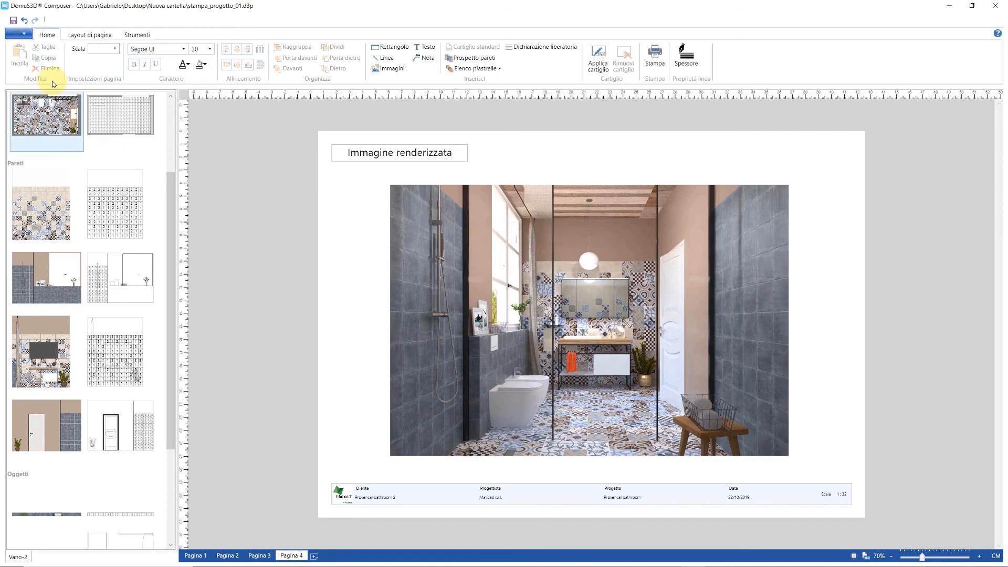
left_click(19, 34)
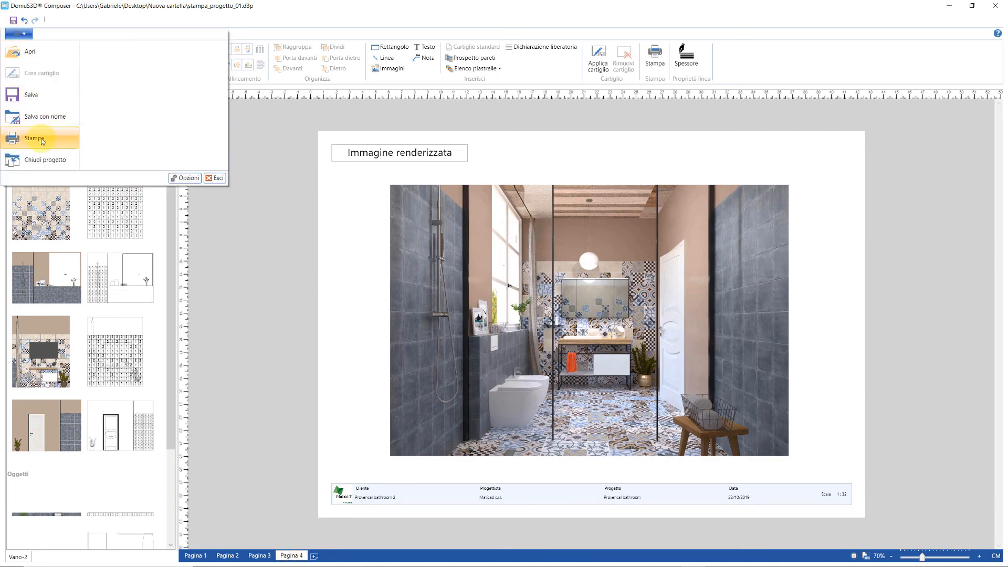
left_click(34, 139)
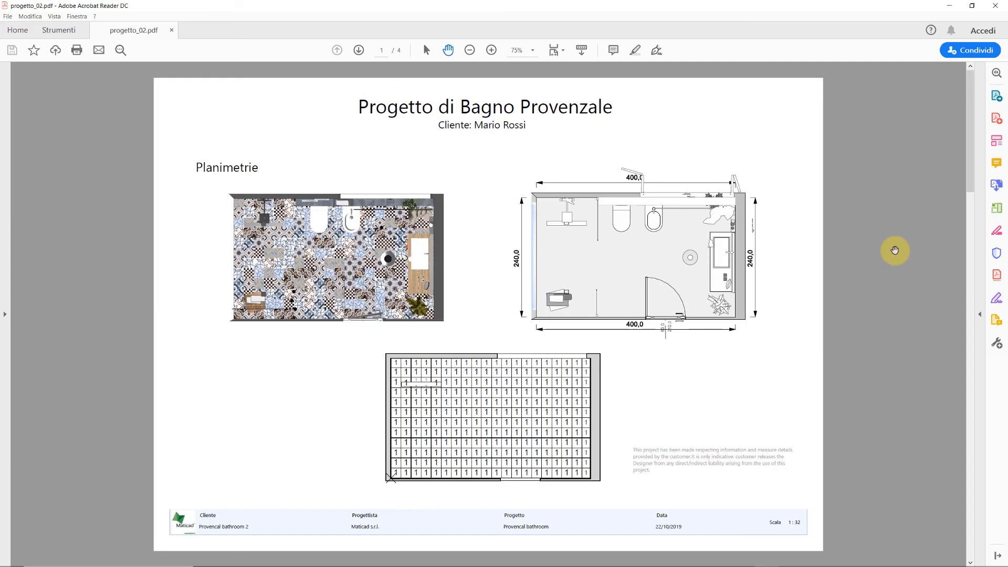
- Scroll through progetto_02.pdf from the floor plans to the rendered bathroom image on page 4
scroll(895, 251, "down", 3)
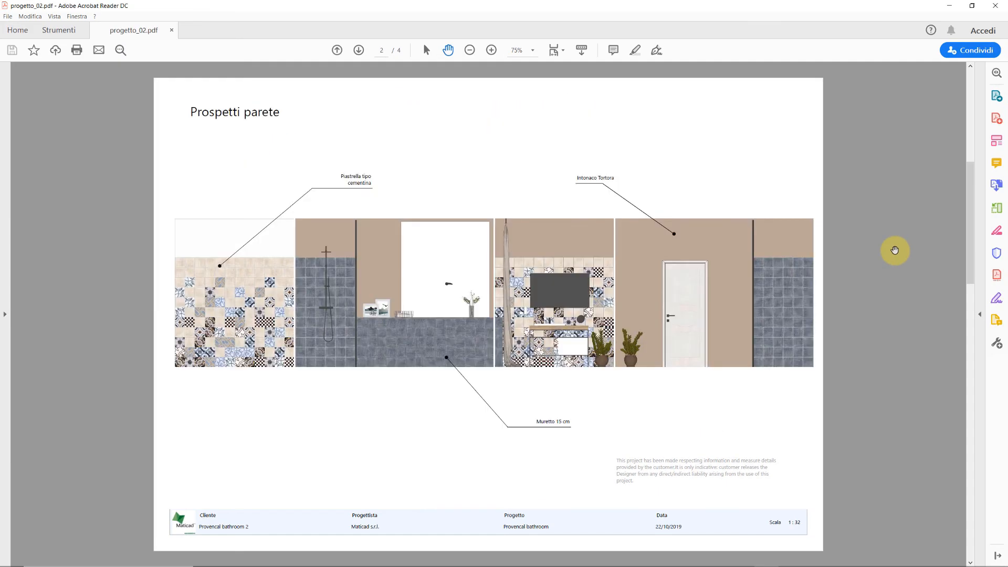
scroll(894, 250, "down", 2)
scroll(894, 251, "down", 2)
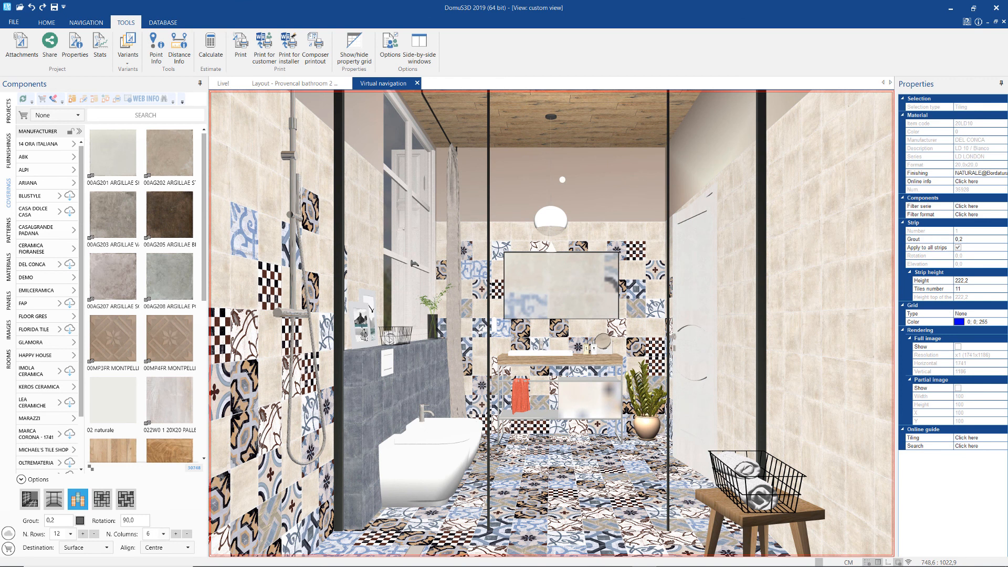
- Open the right wall's tiled elevation, Parete 9, from the bathroom's 2-D layout plan
left_click(272, 83)
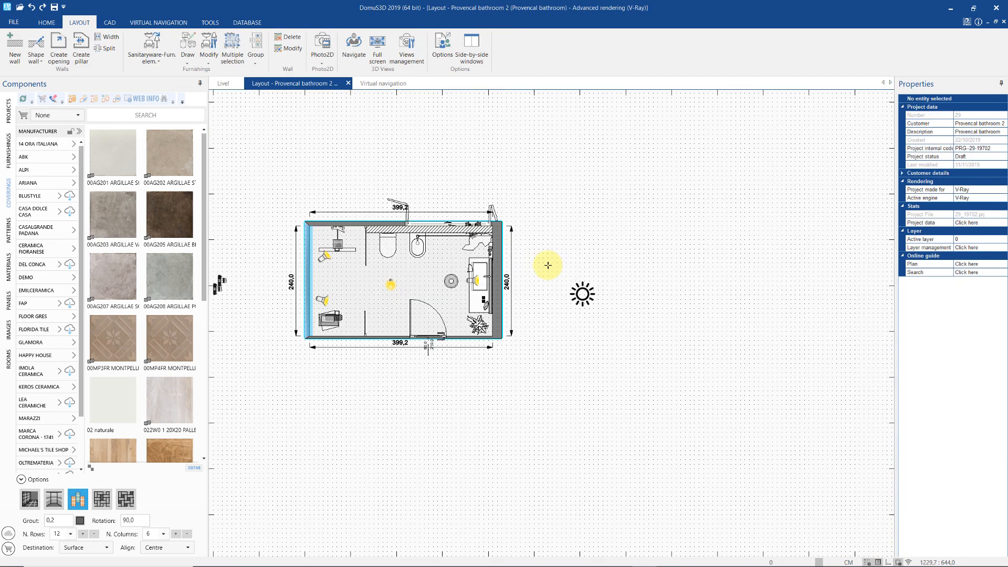
middle_click(547, 265)
scroll(575, 269, "down", 1)
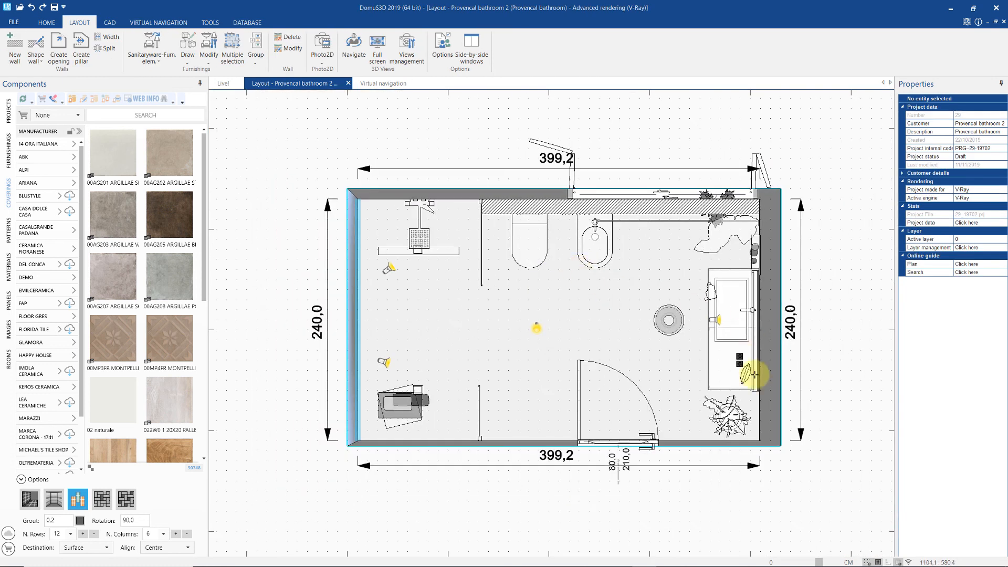
right_click(758, 416)
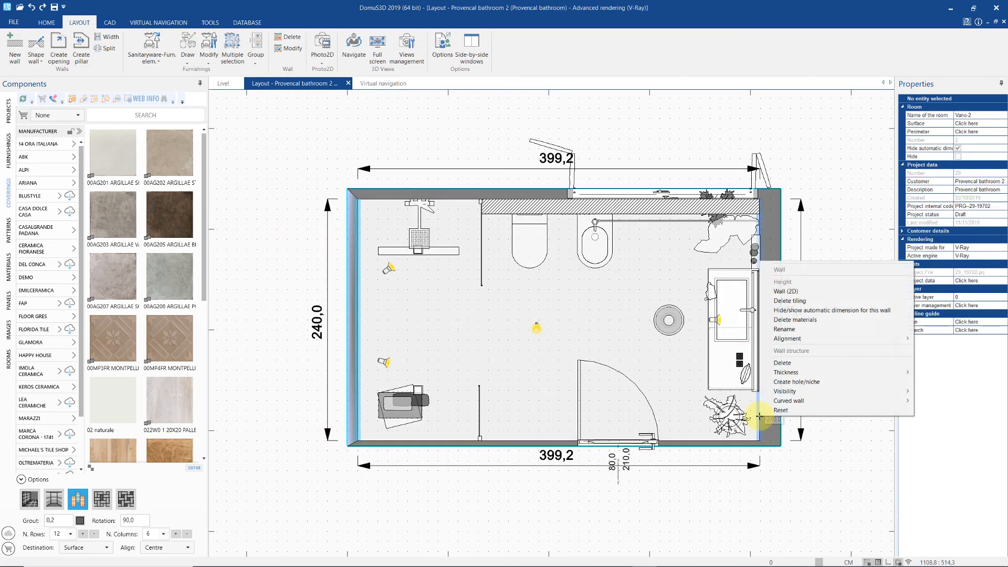
left_click(779, 292)
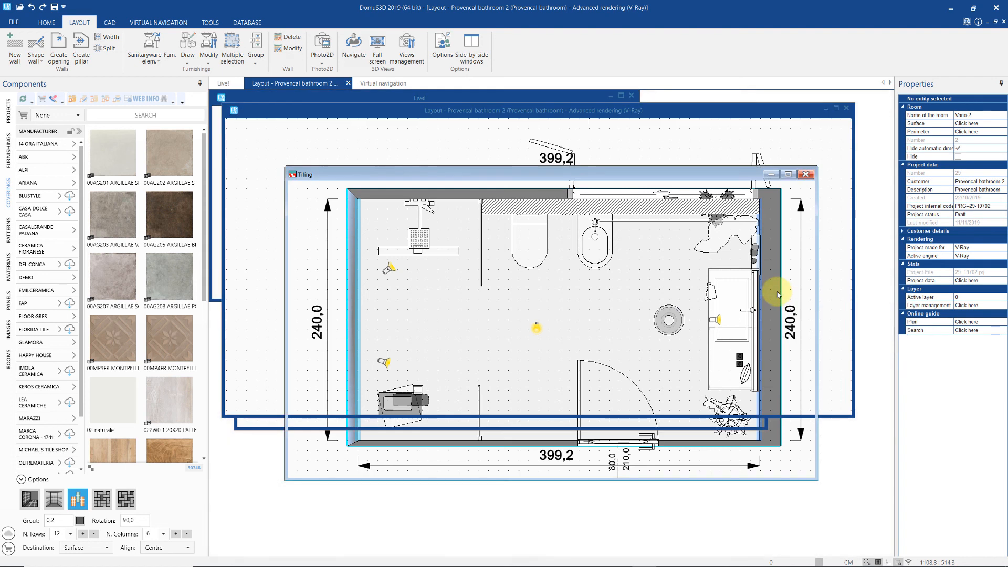
- Zoom out and open the Automatic dimensions settings from the TOOLS tab
scroll(676, 288, "down", 1)
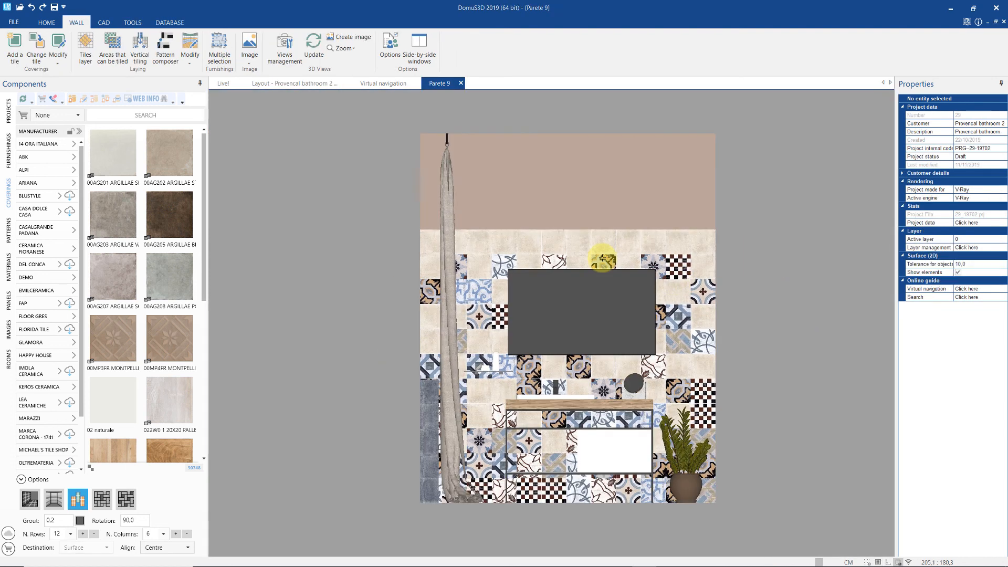
left_click(133, 22)
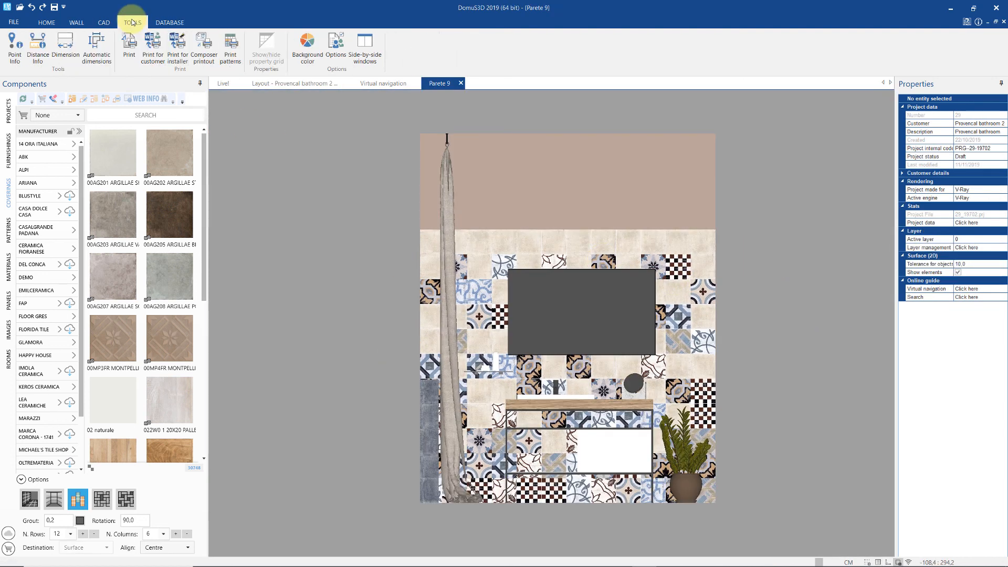
left_click(97, 49)
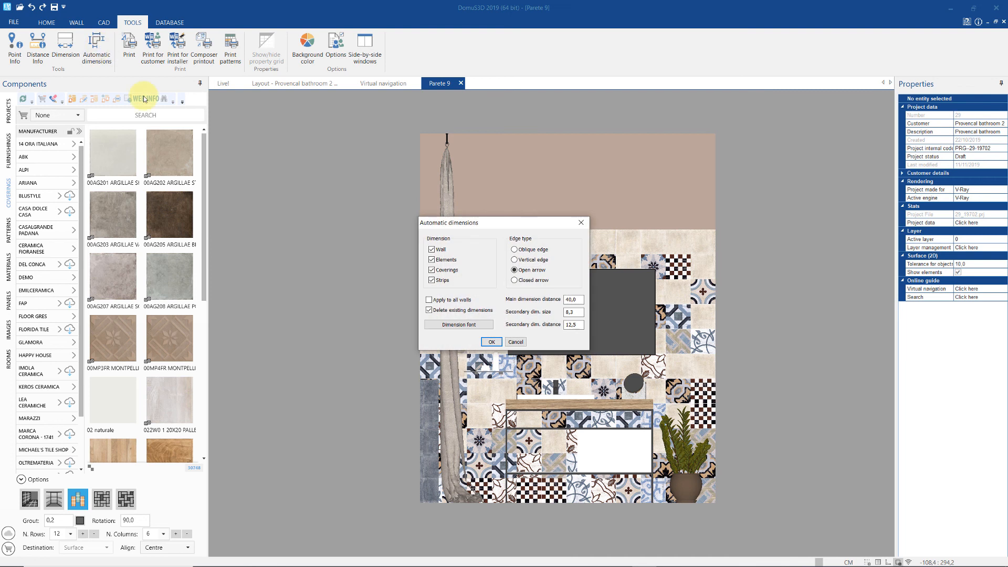
- Apply automatic dimensions to all walls, replacing existing dimensions, giving 240,0 × 300,0 with 222,2 tiled height
left_click_drag(515, 230, 836, 224)
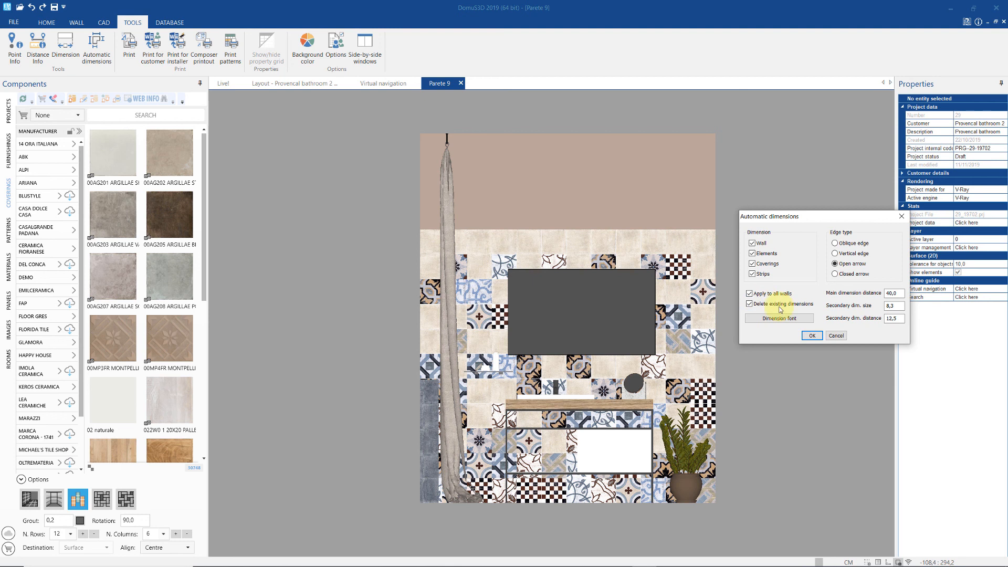
left_click(812, 336)
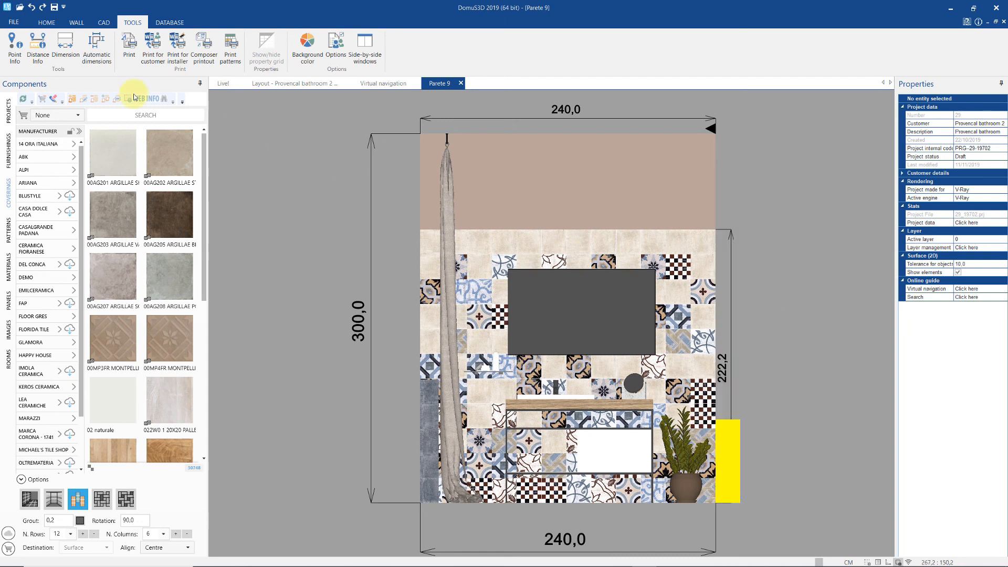
- Add manual 120,0 and 36,0 dimensions to the Parete 9 vanity wall
left_click(61, 48)
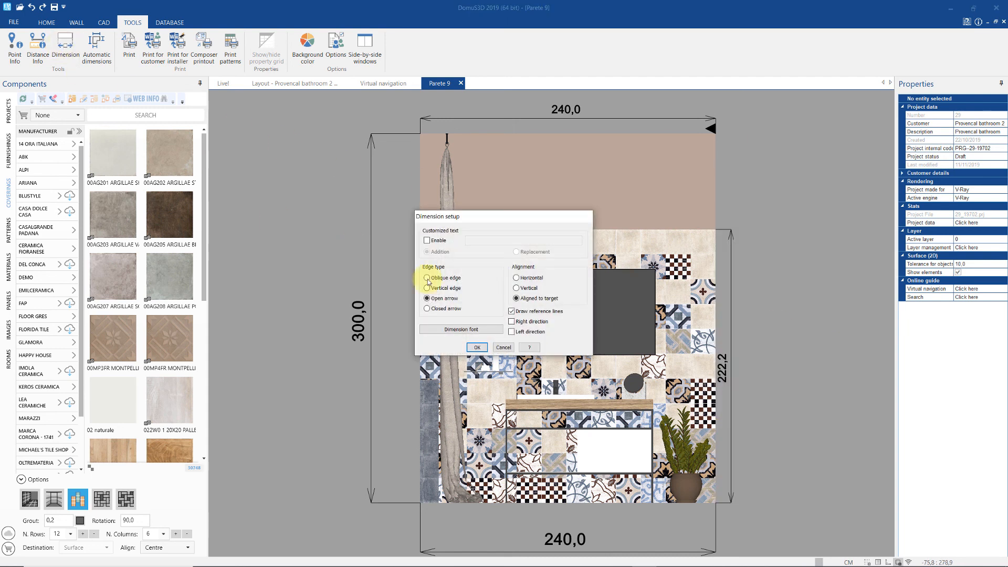
left_click(474, 347)
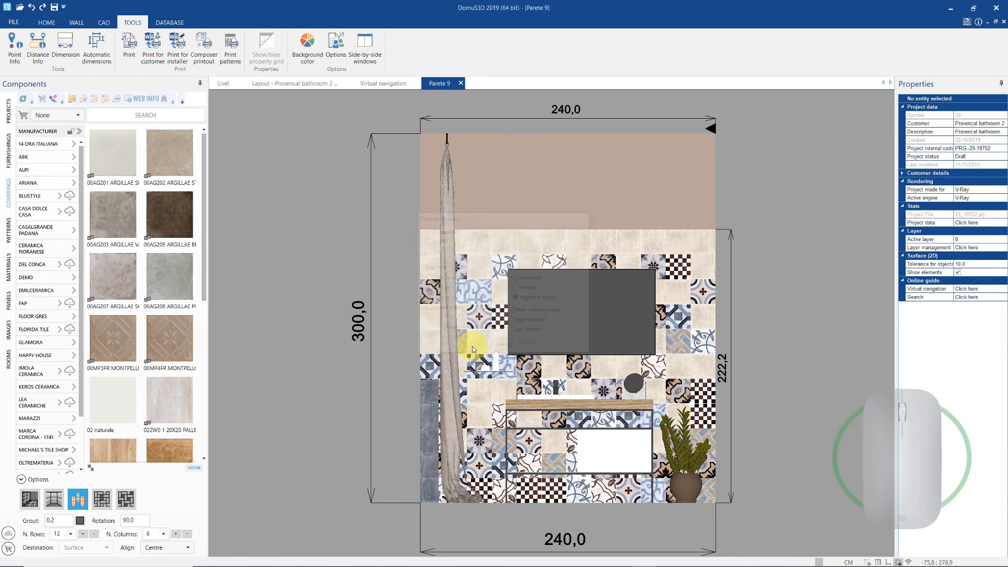
left_click(508, 355)
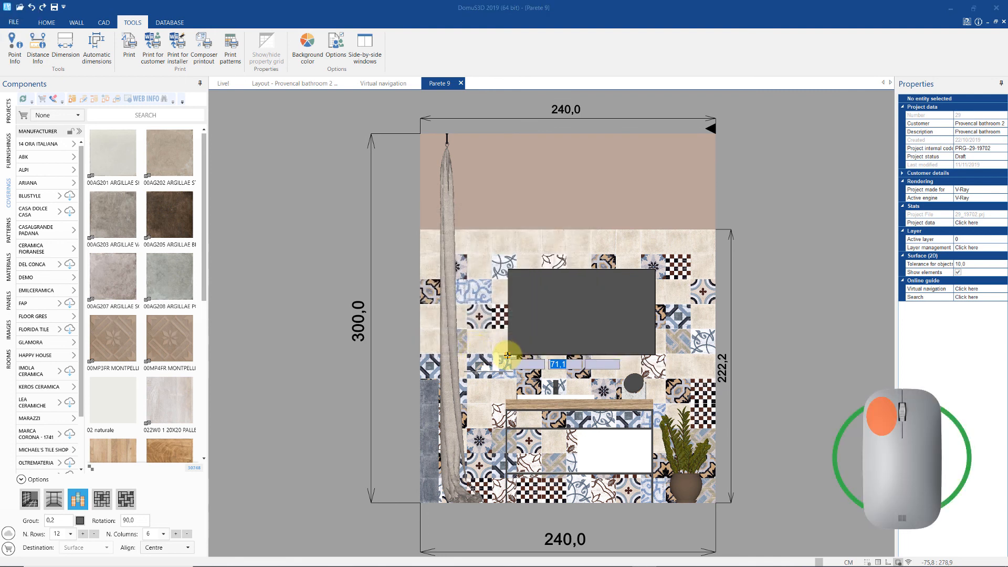
left_click(493, 420)
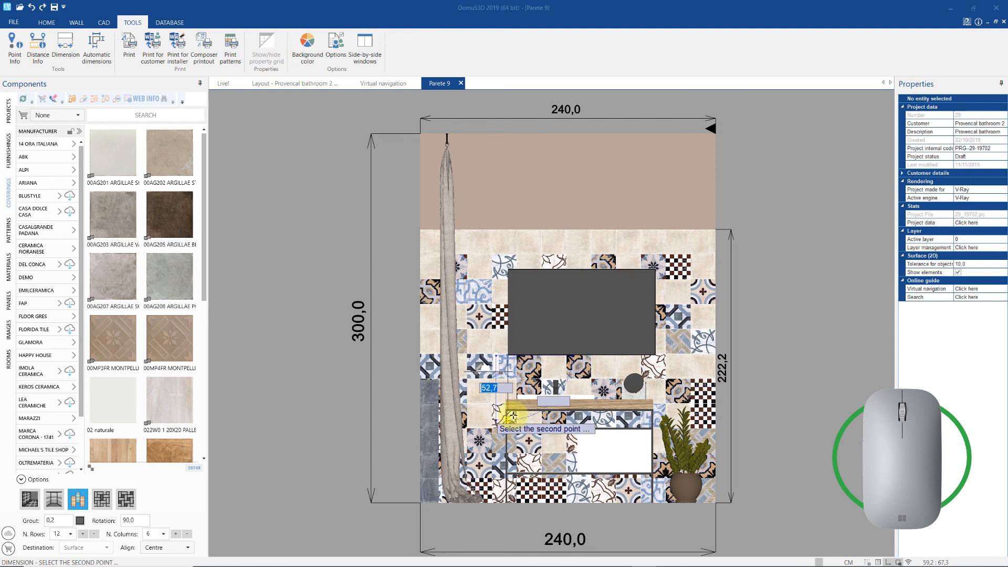
left_click(512, 503)
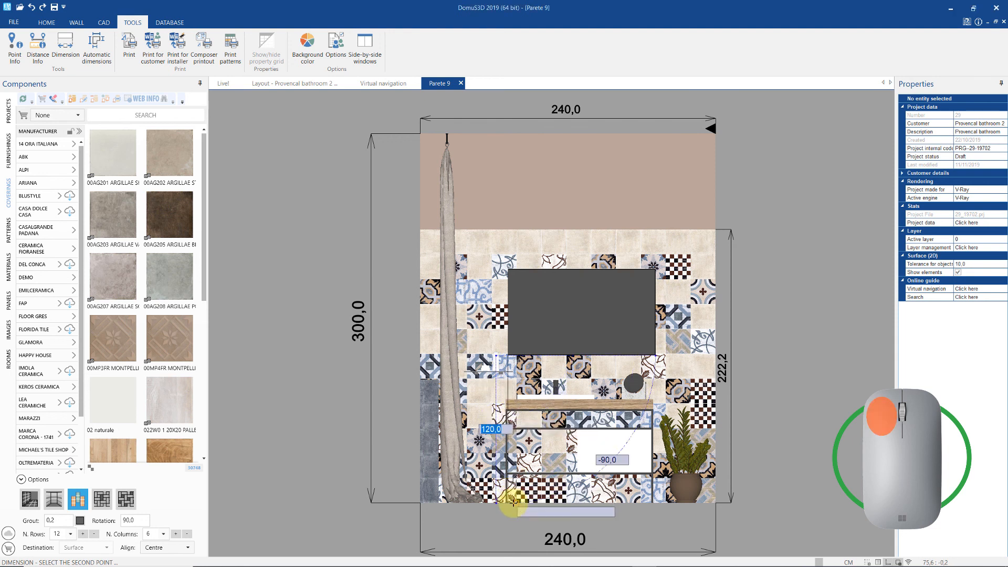
left_click(395, 503)
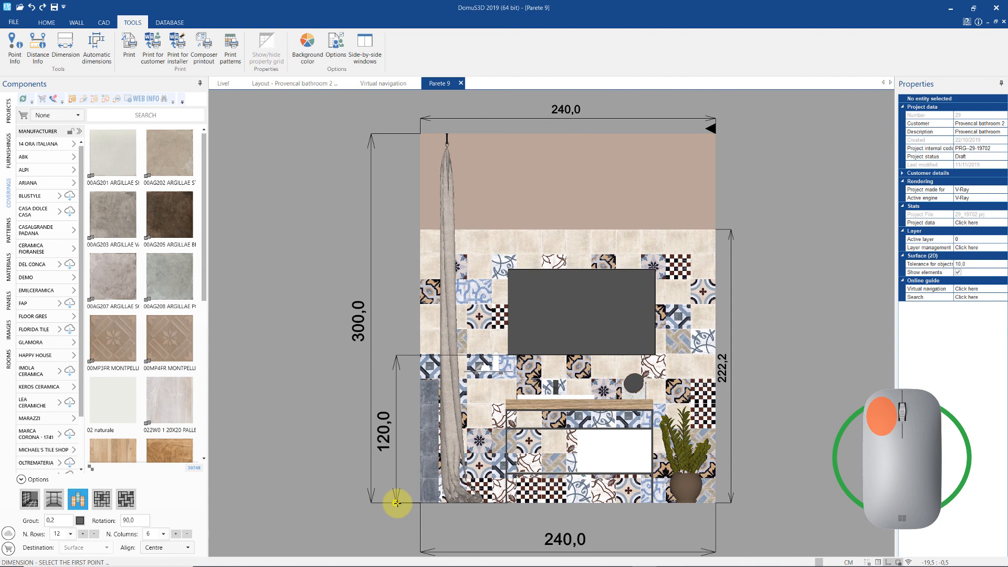
left_click(651, 358)
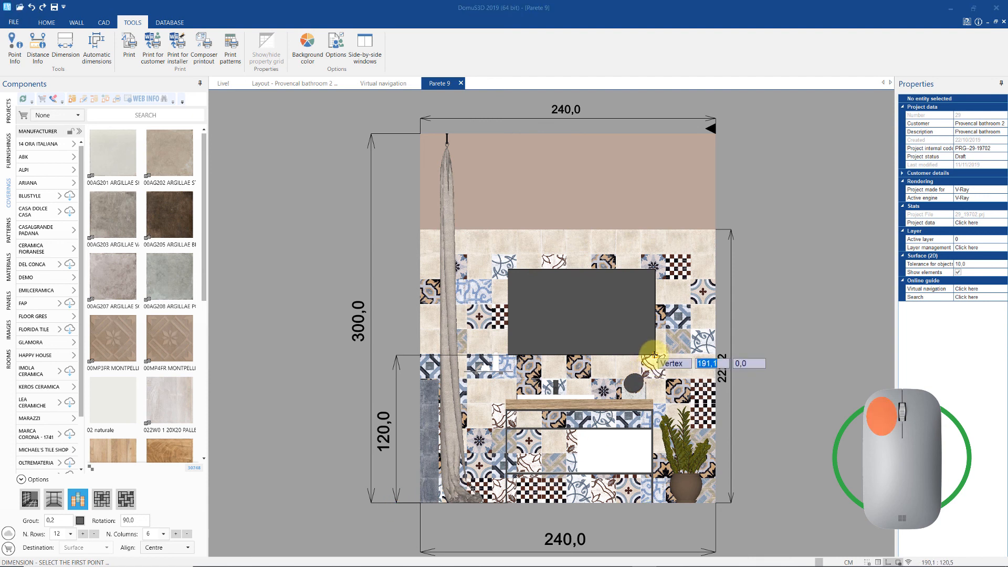
left_click(654, 400)
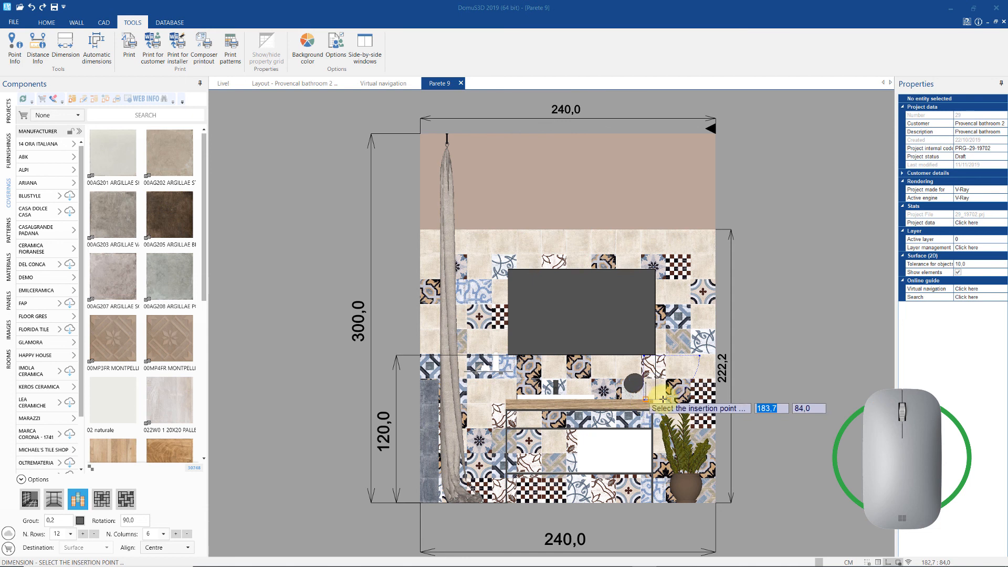
left_click(740, 389)
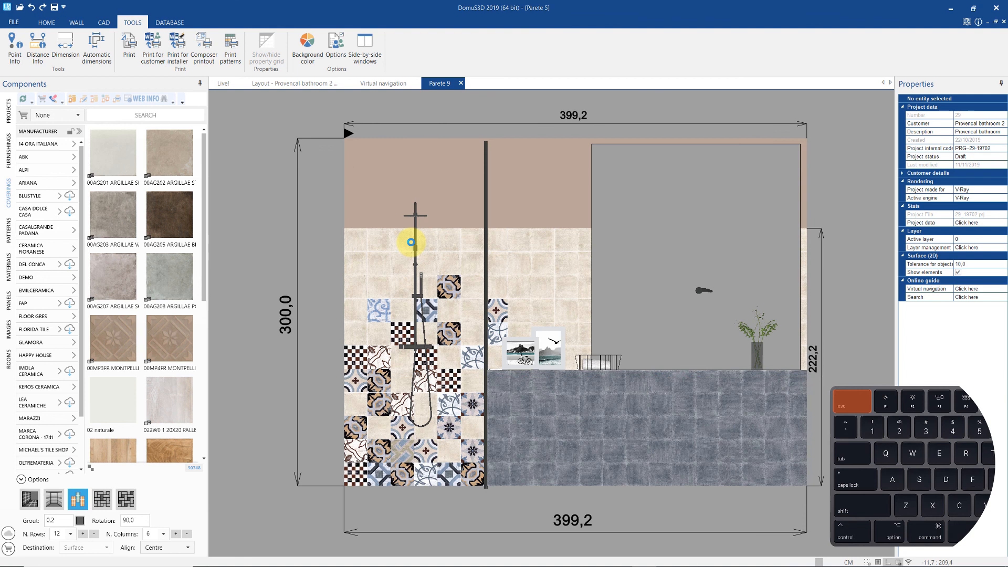
- Dimension the 61,5 distance from Parete 5's left edge to the shower column, then start a paper-layout document
left_click(65, 40)
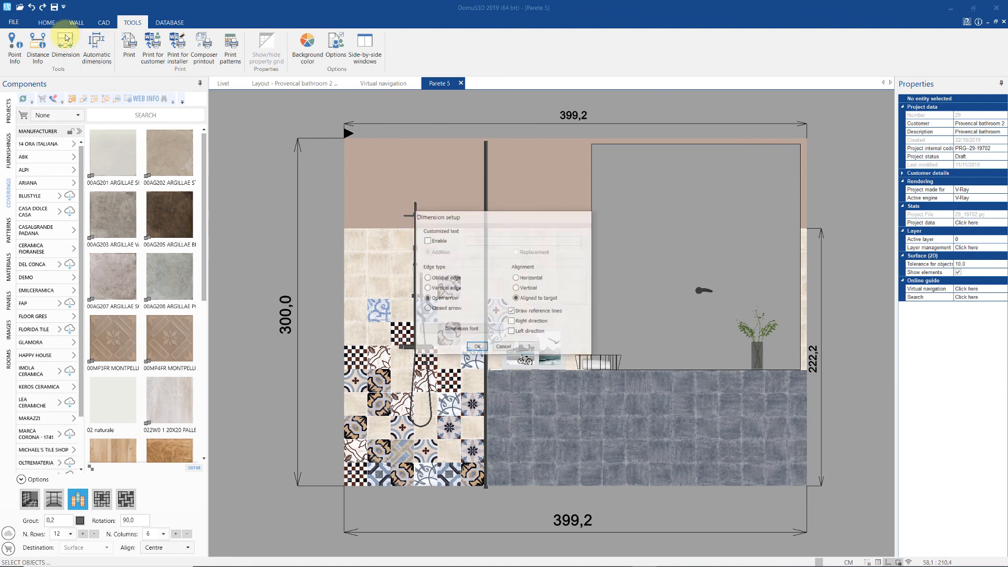
left_click(476, 347)
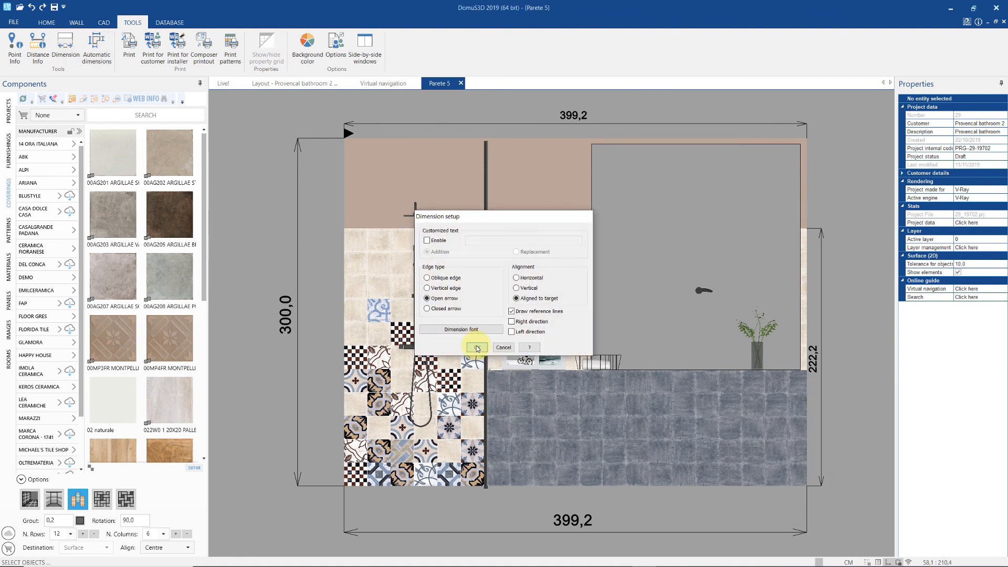
left_click(405, 267)
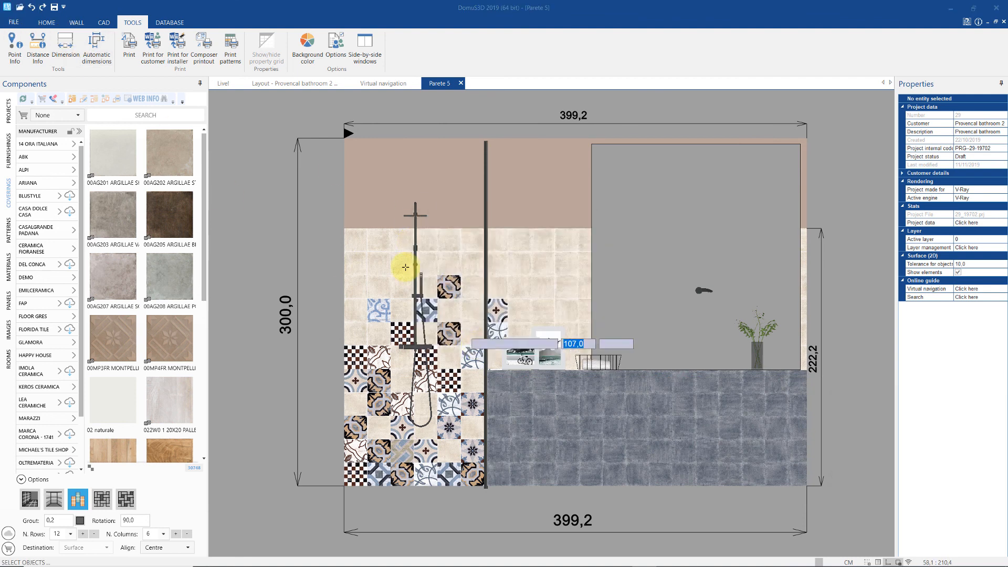
left_click(344, 217)
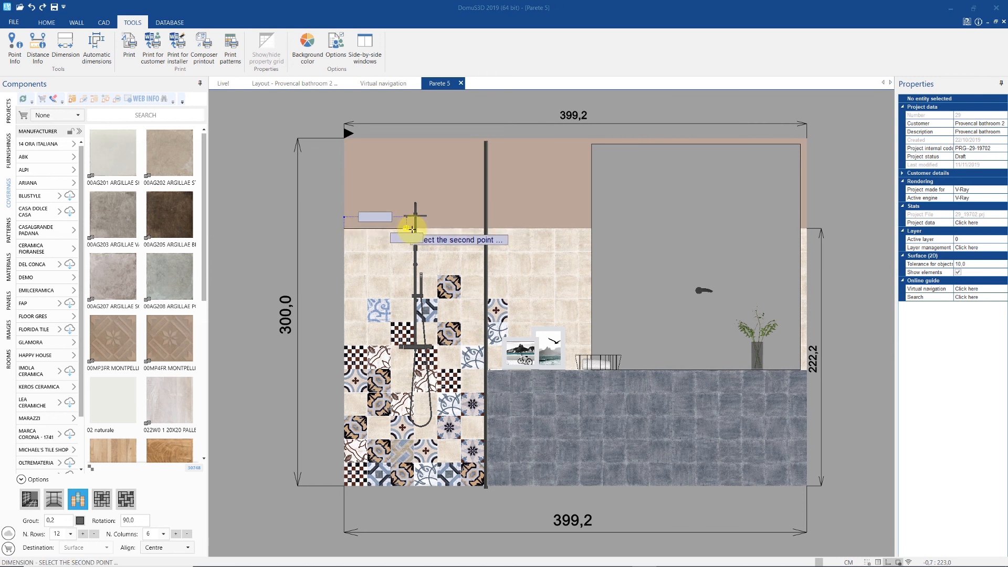
left_click(415, 210)
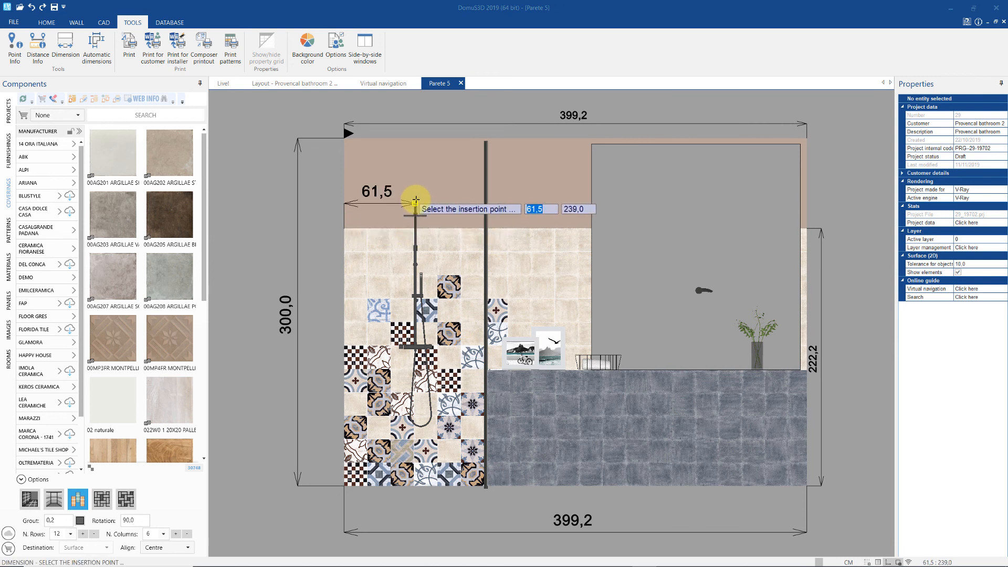
left_click(415, 192)
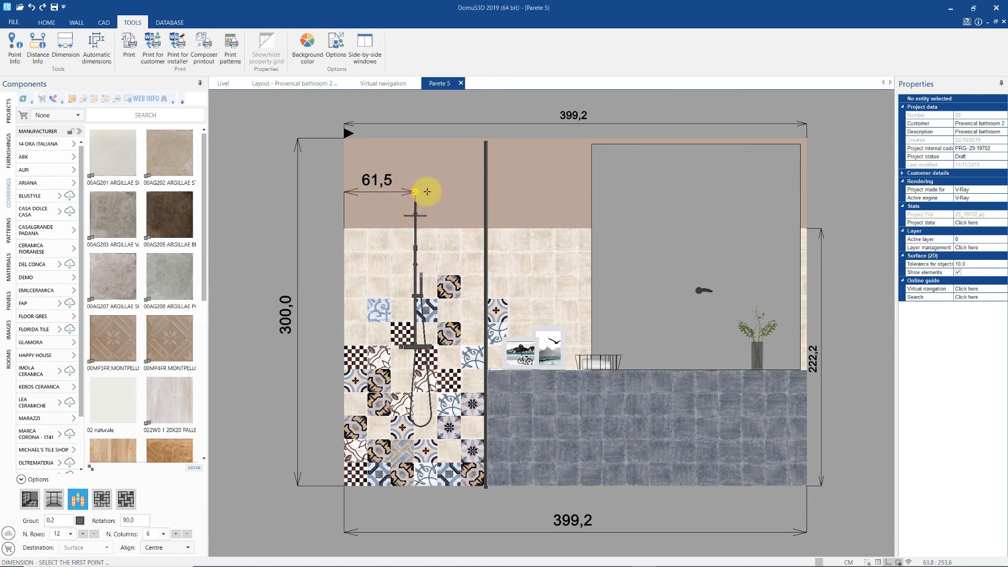
left_click(149, 50)
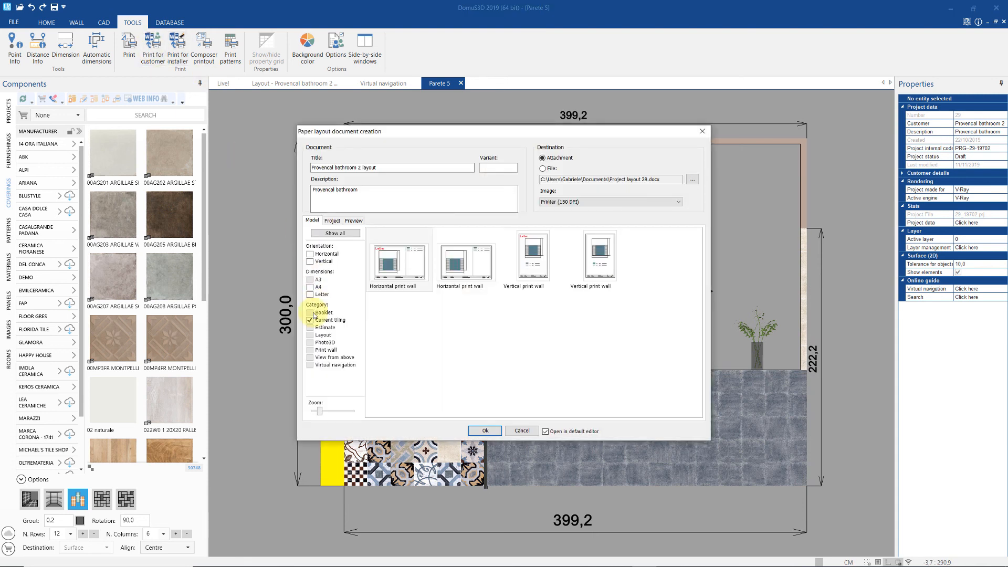
- Generate an A4 Booklet paper-layout document with the Current tiling filter removed
left_click(310, 287)
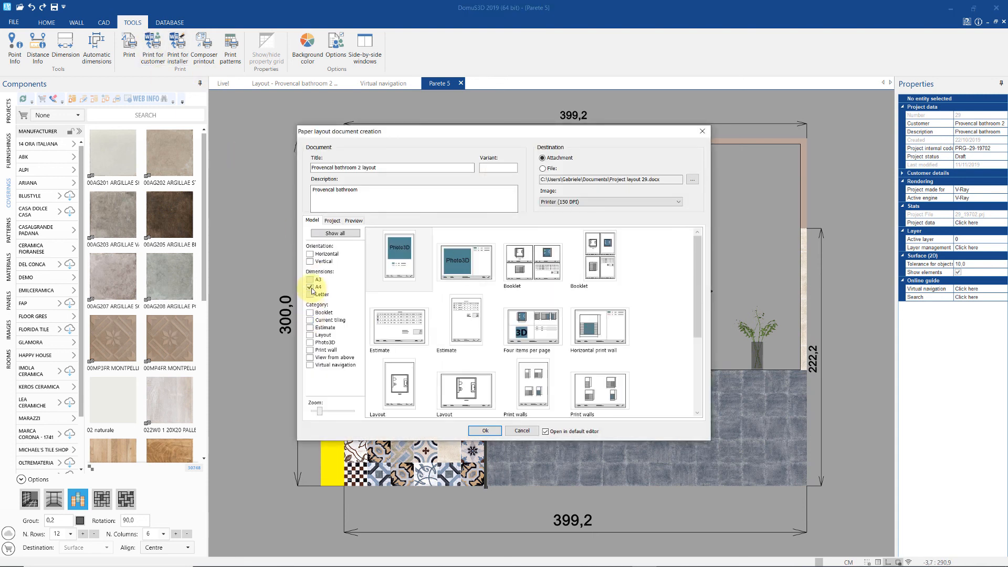
left_click(524, 275)
left_click(498, 429)
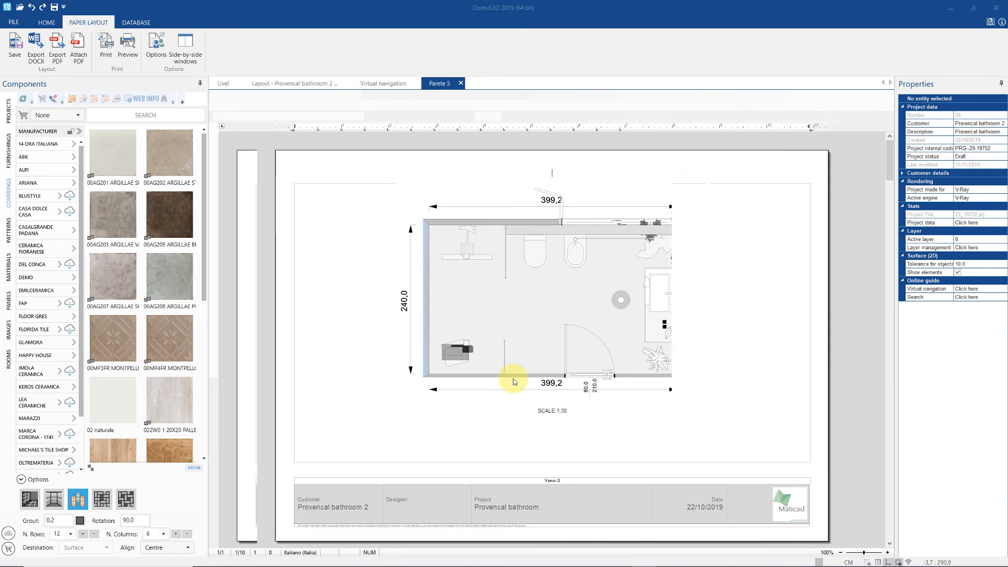
- Scroll through the Provencal bathroom 2 layout past plan and render to the dimensioned wall elevations
scroll(514, 381, "down", 15)
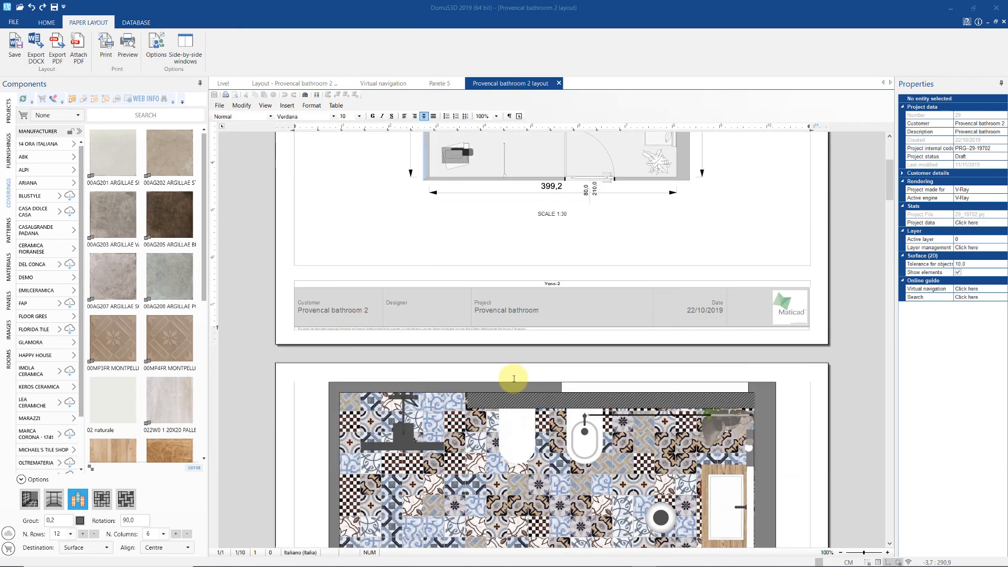
scroll(513, 378, "down", 5)
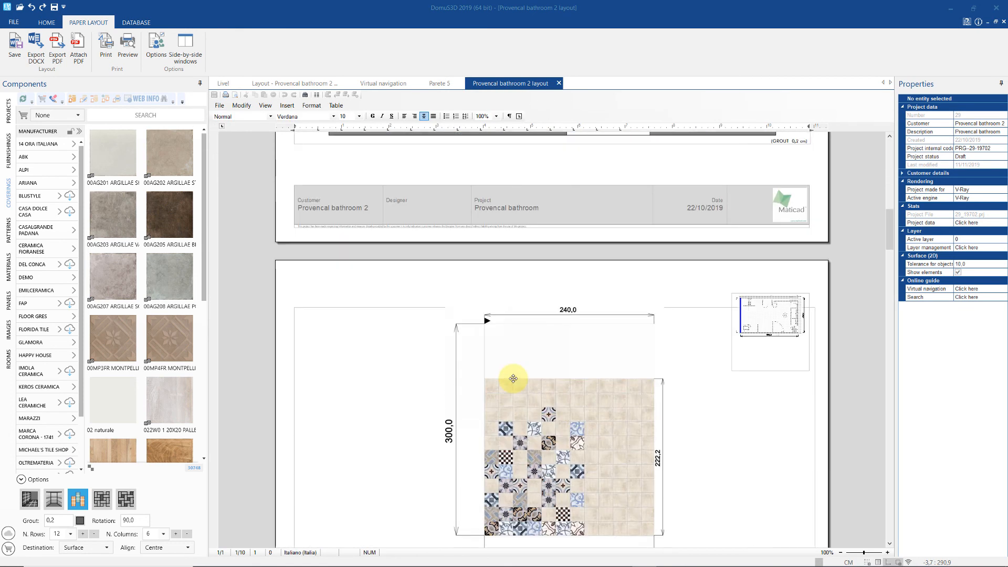
scroll(512, 378, "down", 10)
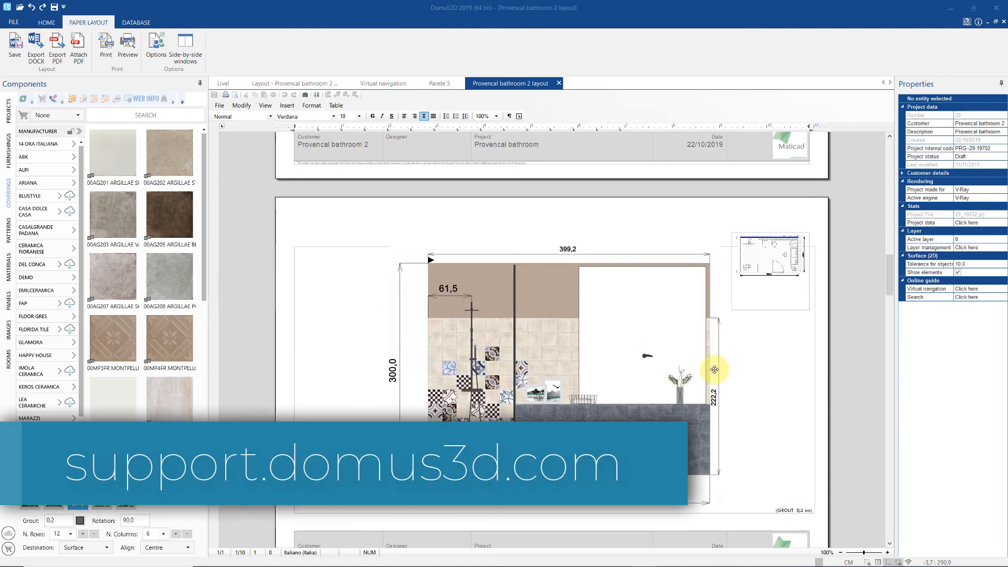
scroll(754, 369, "down", 9)
scroll(753, 369, "down", 5)
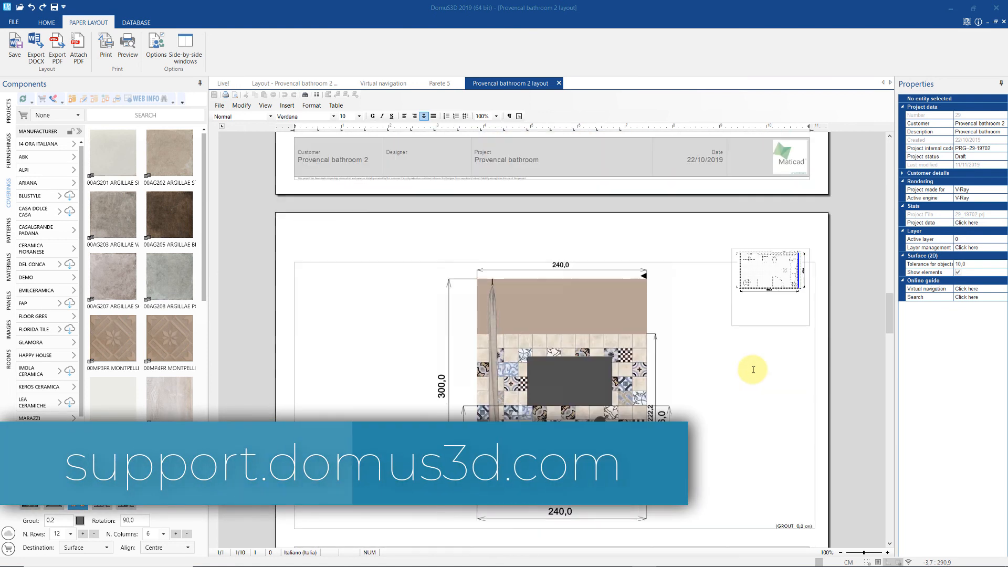